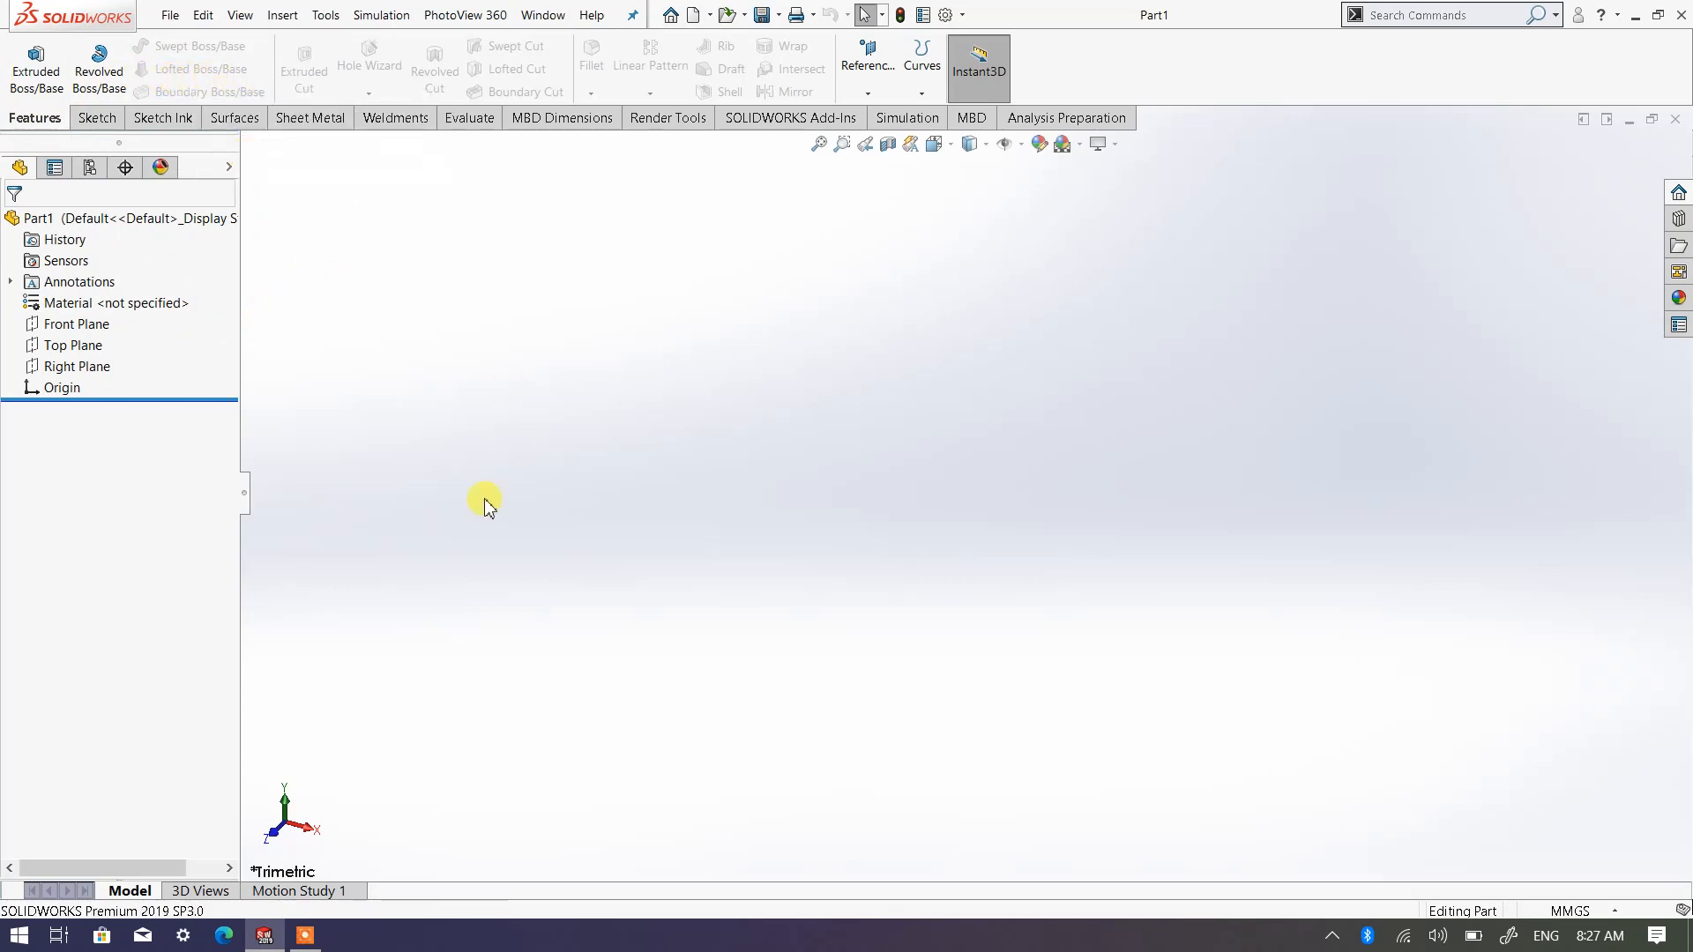
Sketch a center rectangle on the Top Plane, centred on the origin, about 150 mm wide and 89 mm high
click(78, 351)
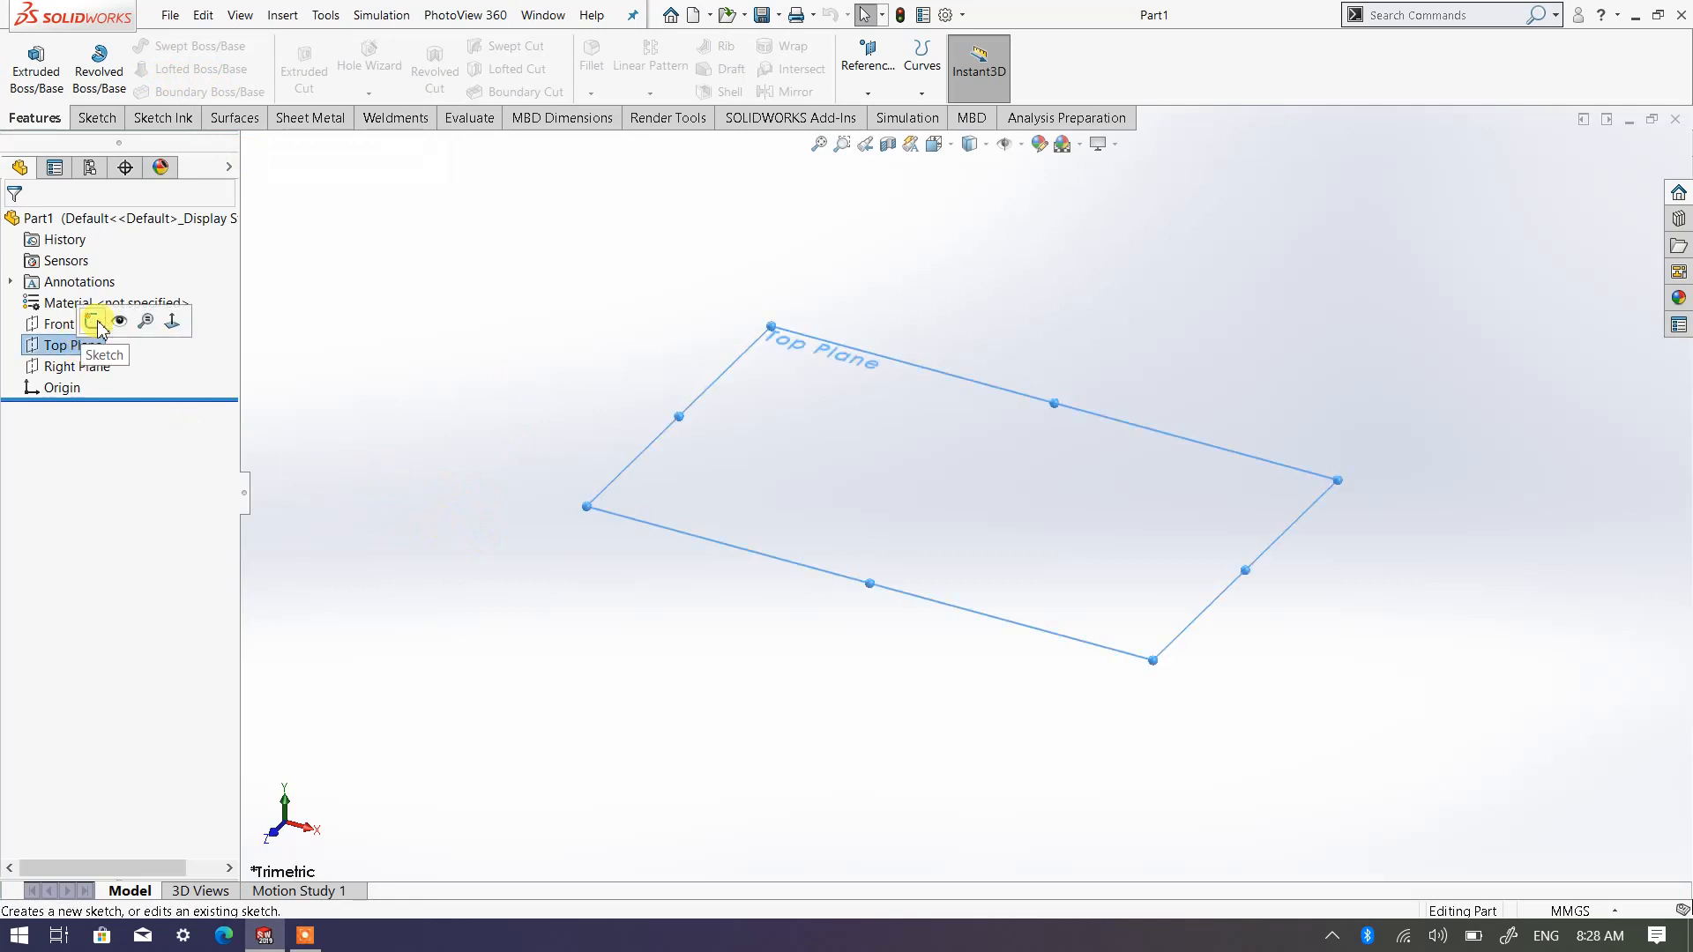
click(95, 323)
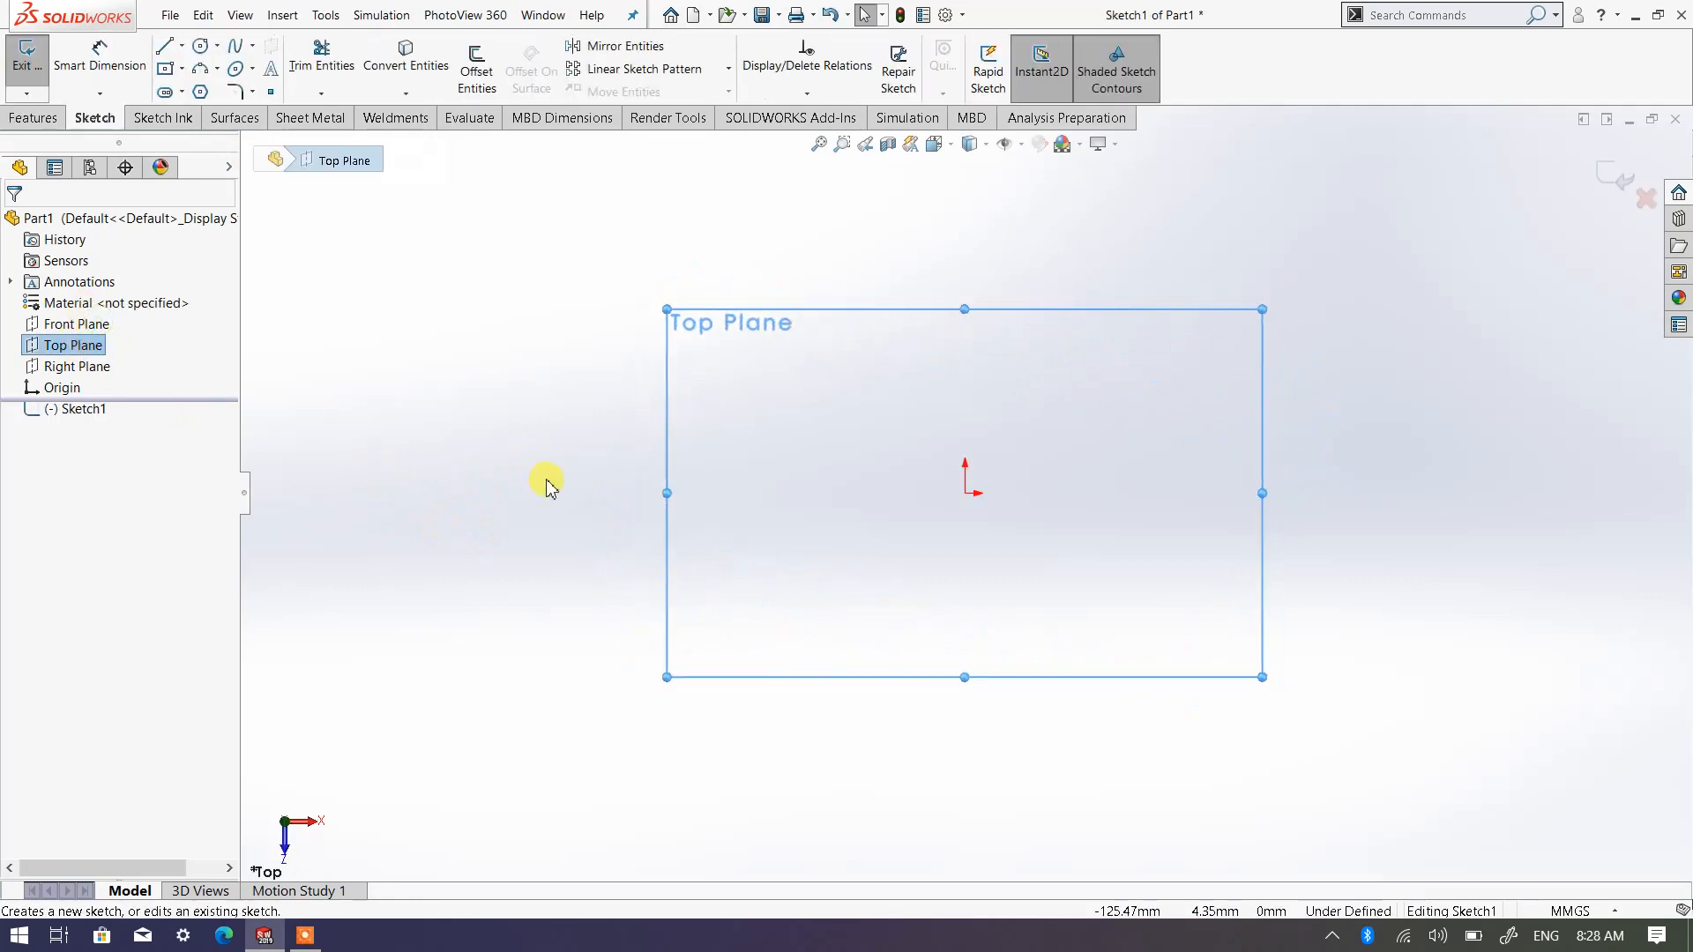
click(181, 68)
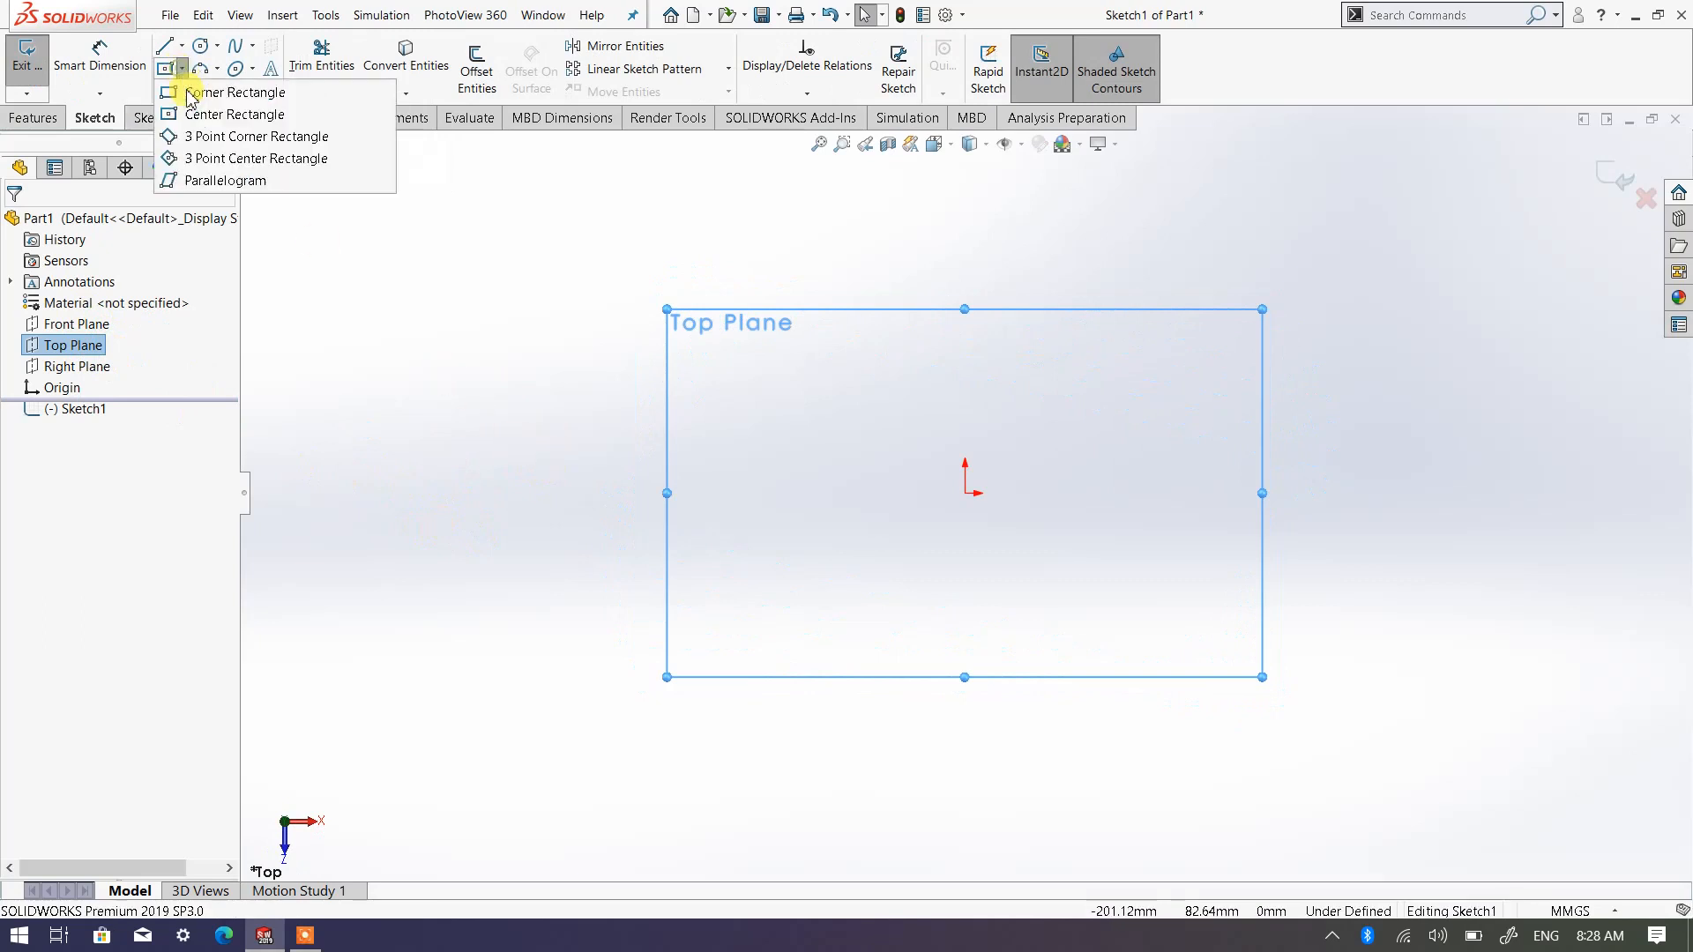
click(222, 115)
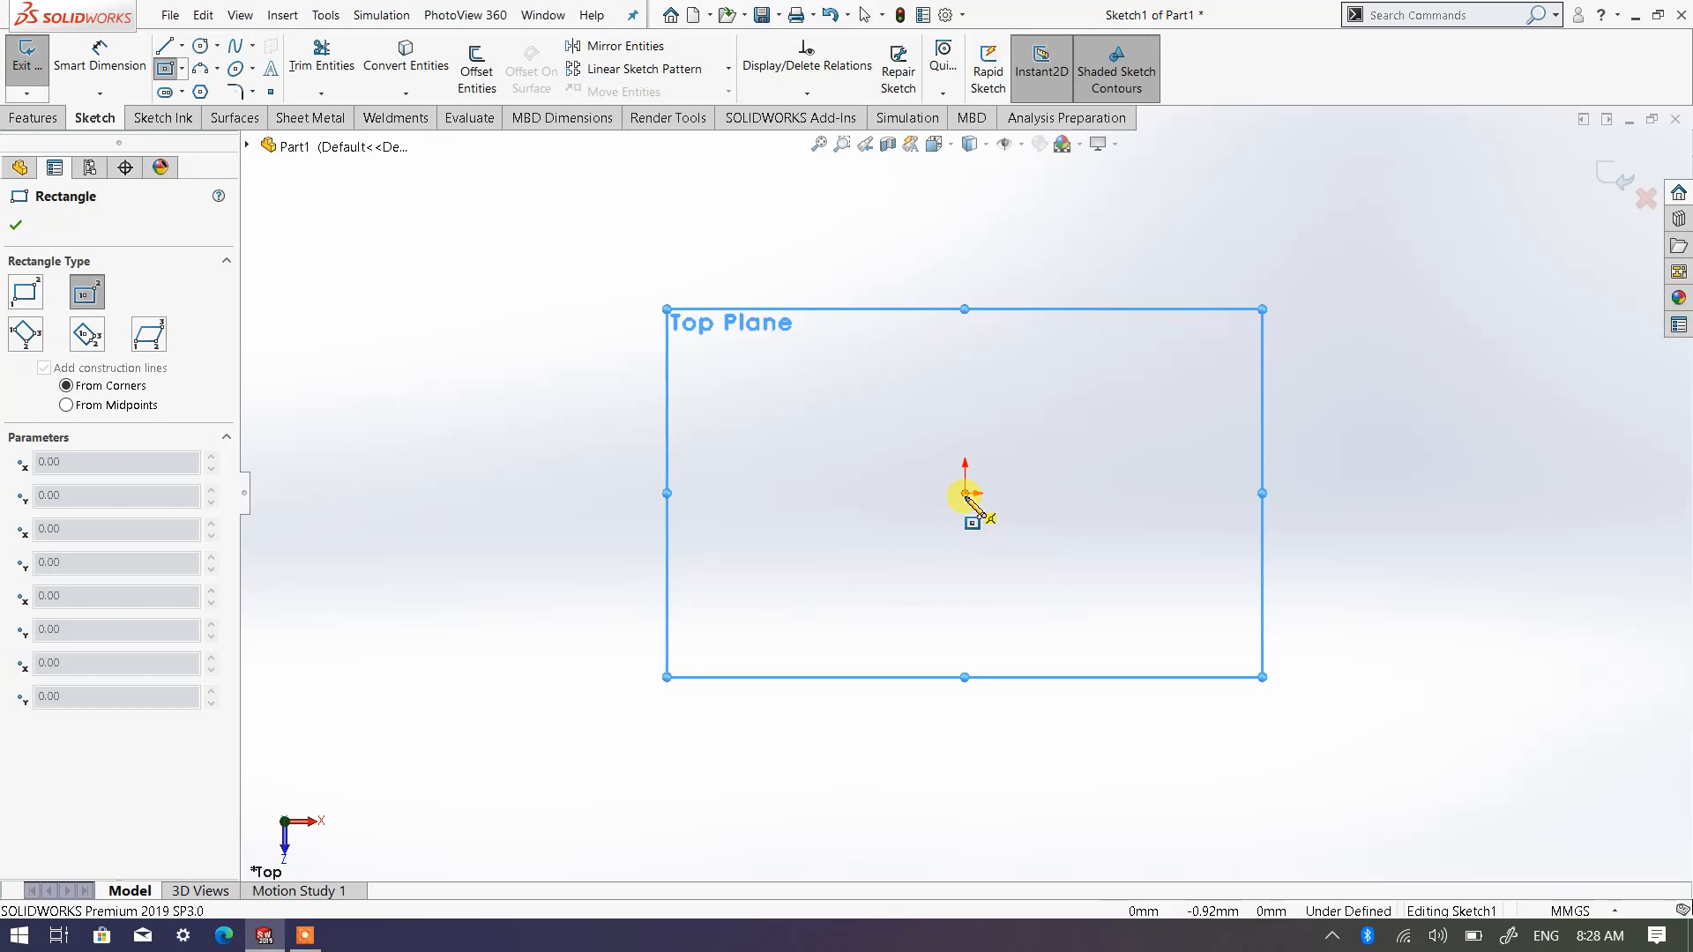
click(965, 494)
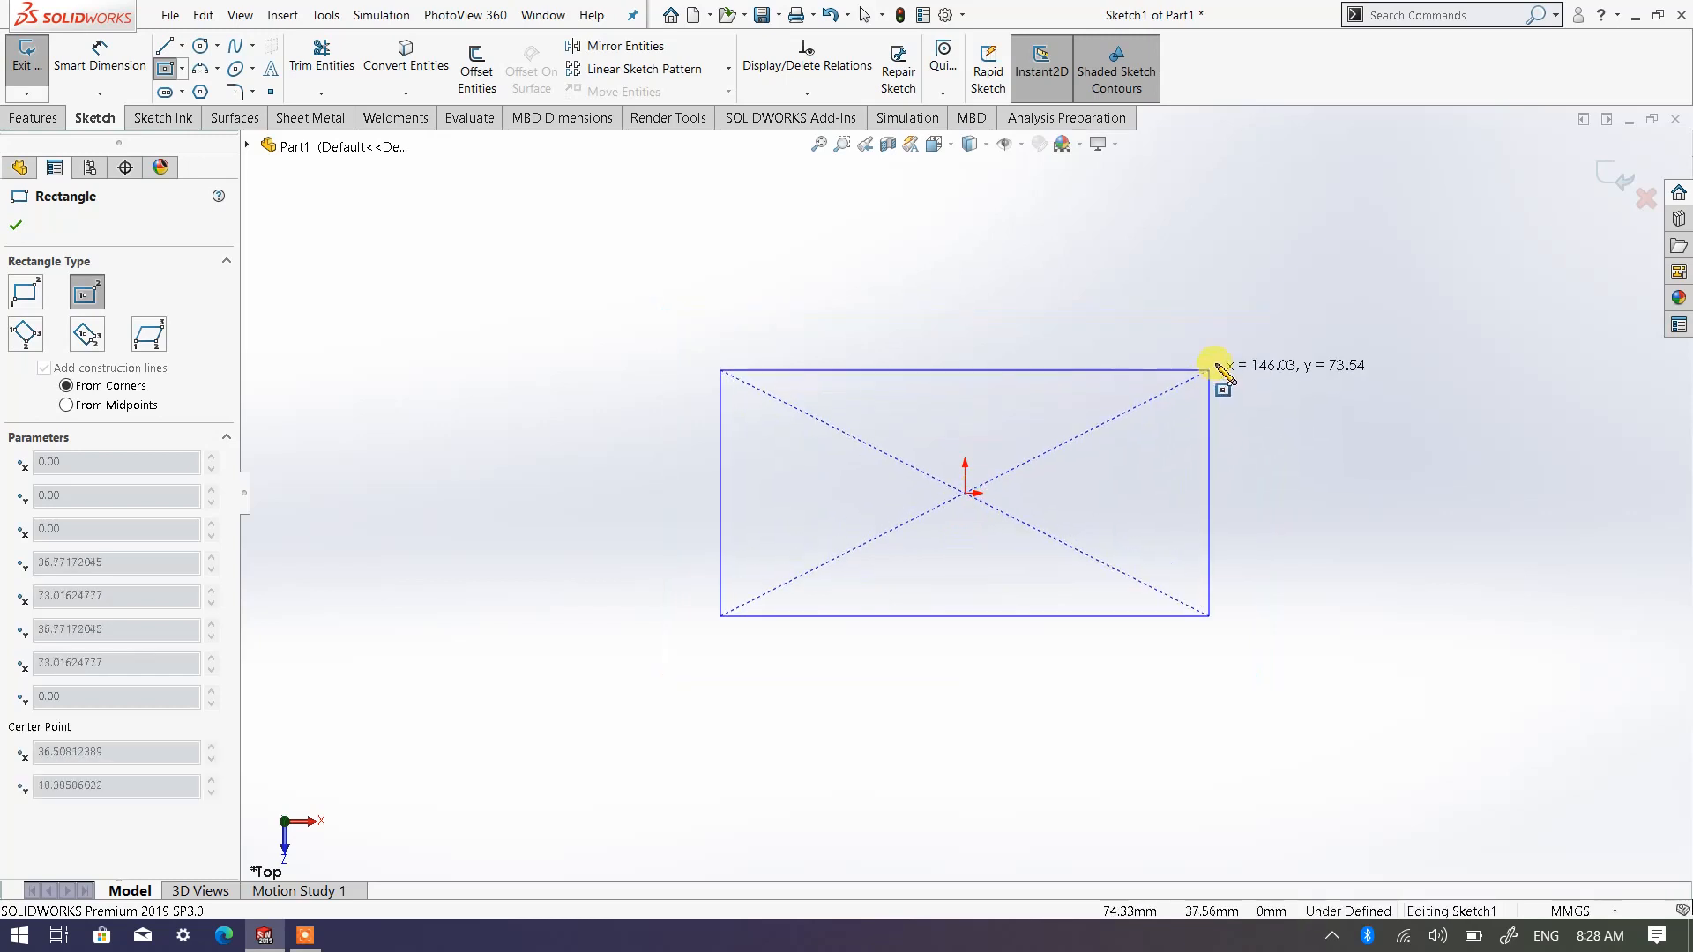
click(1215, 343)
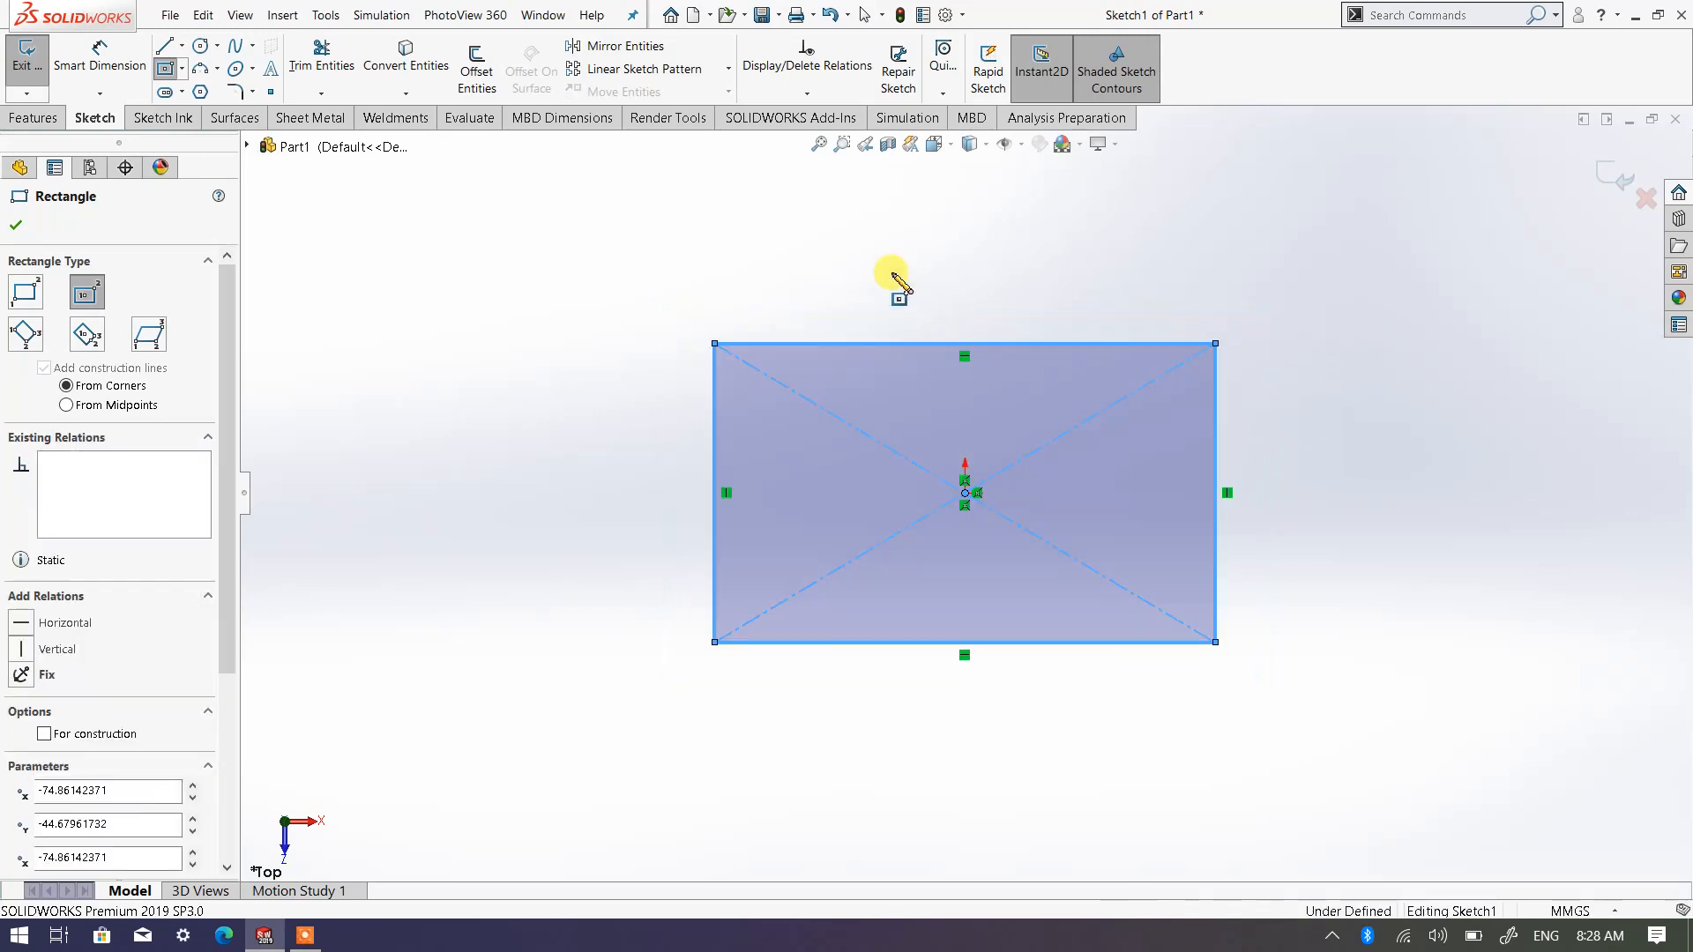
click(17, 225)
Dimension the rectangle's horizontal and vertical sides to 100 mm each, and fit the sketch in view
click(106, 60)
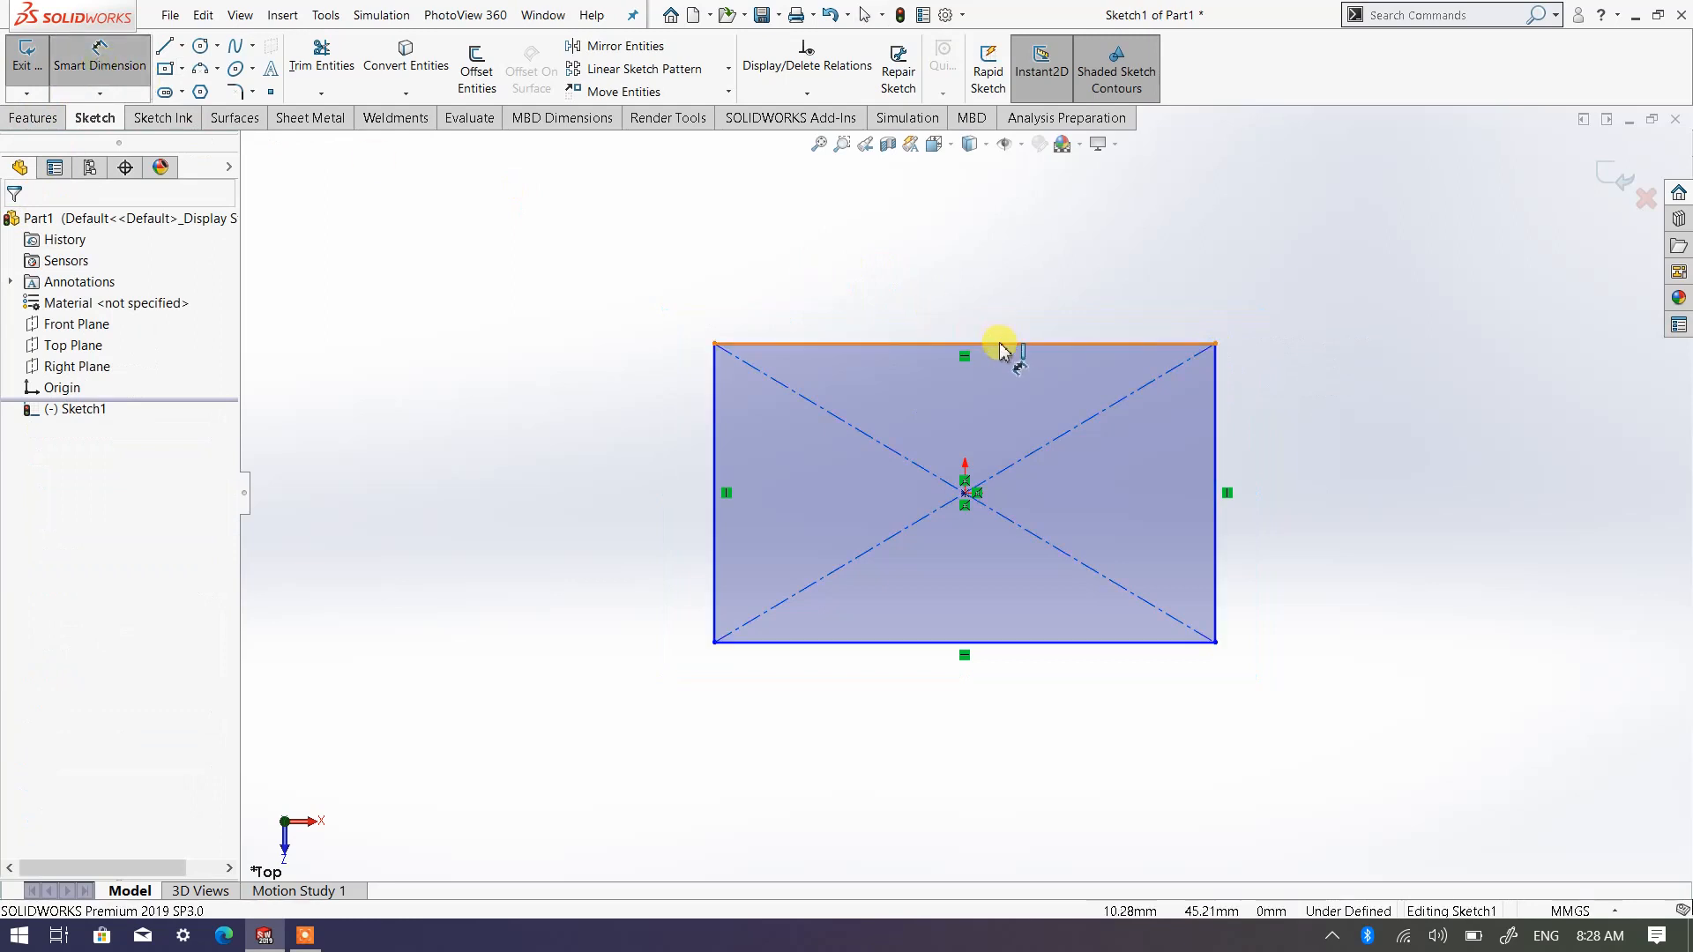
click(994, 323)
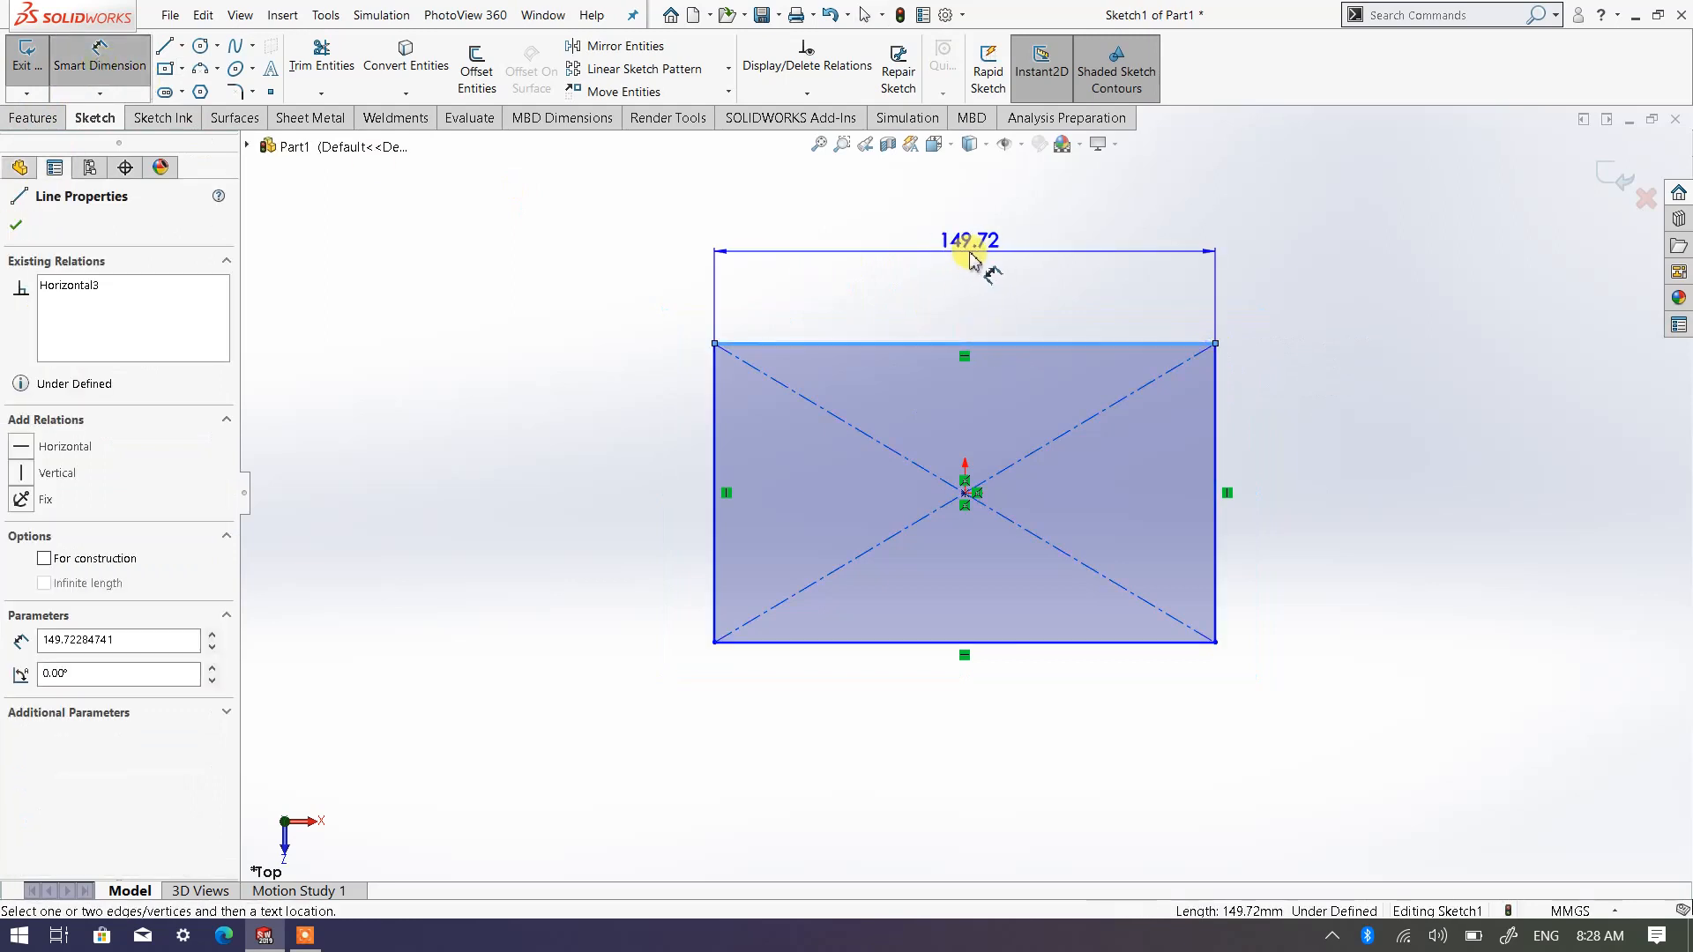
click(975, 255)
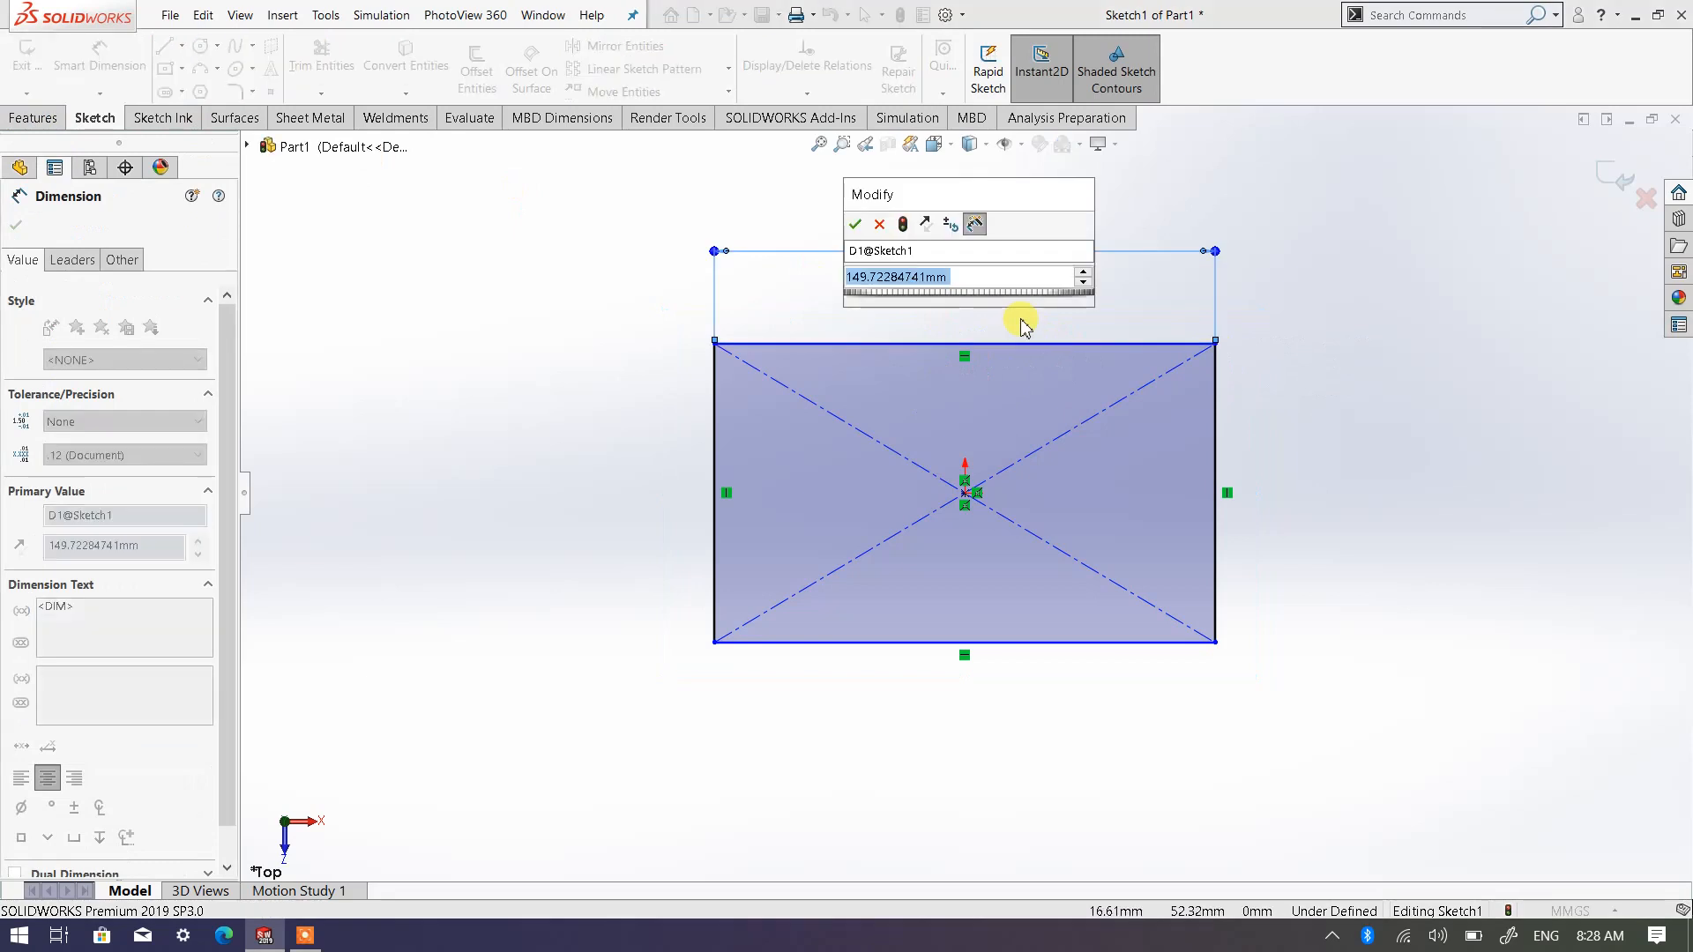
text(100)
key(Return)
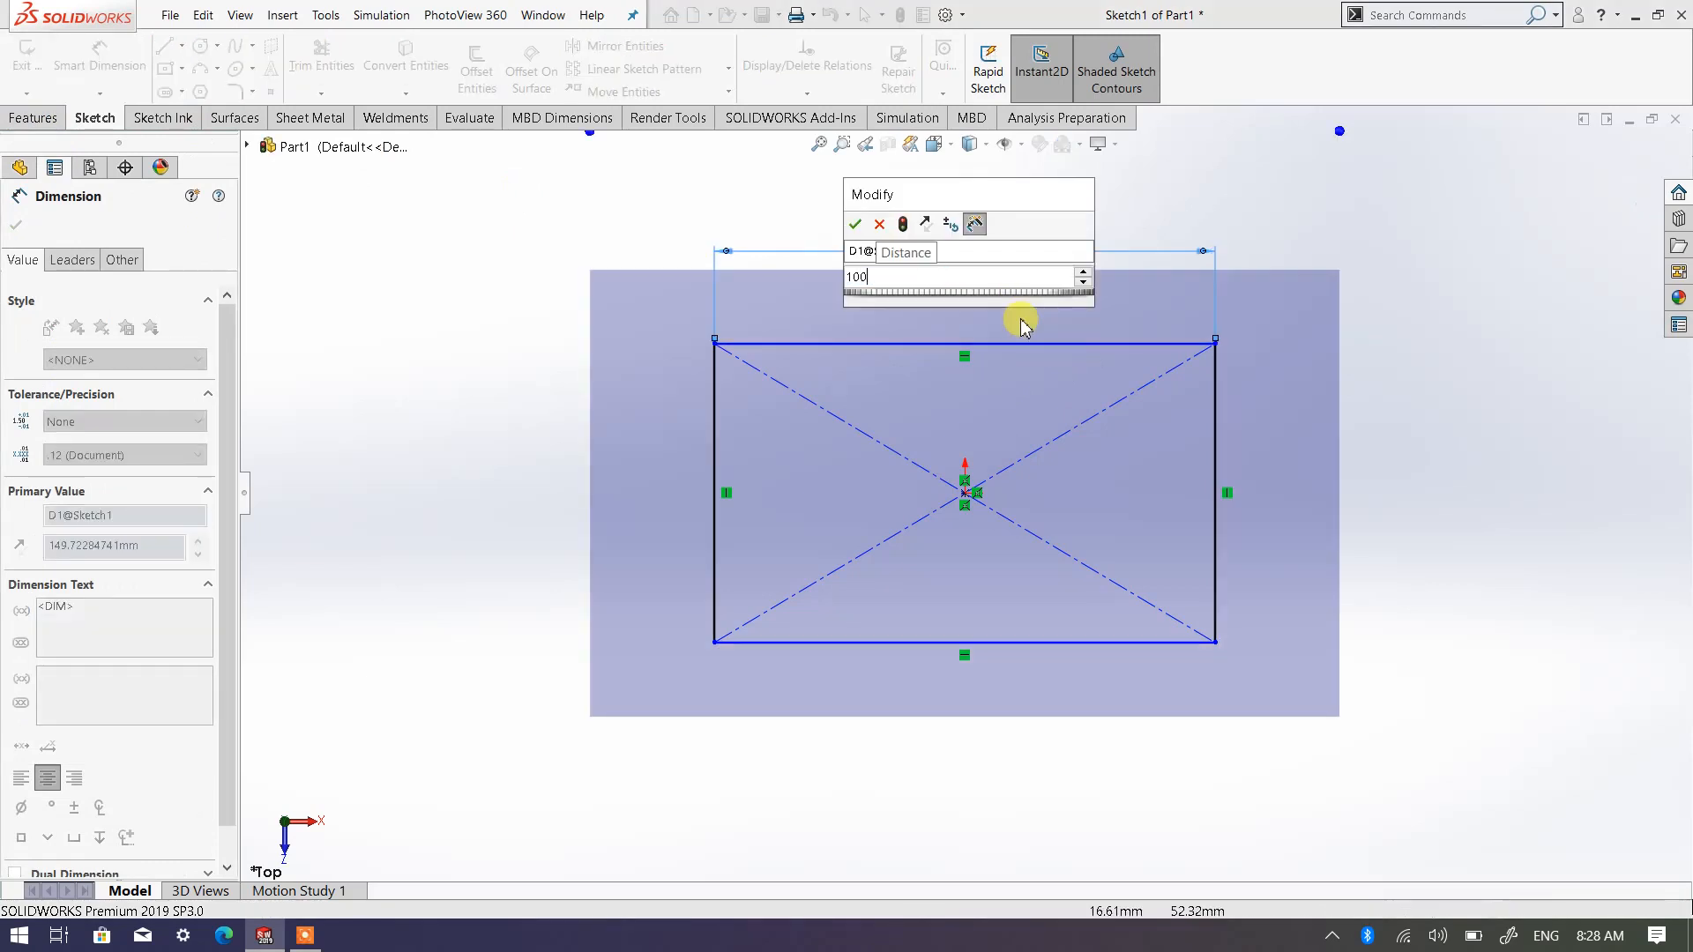
click(1216, 531)
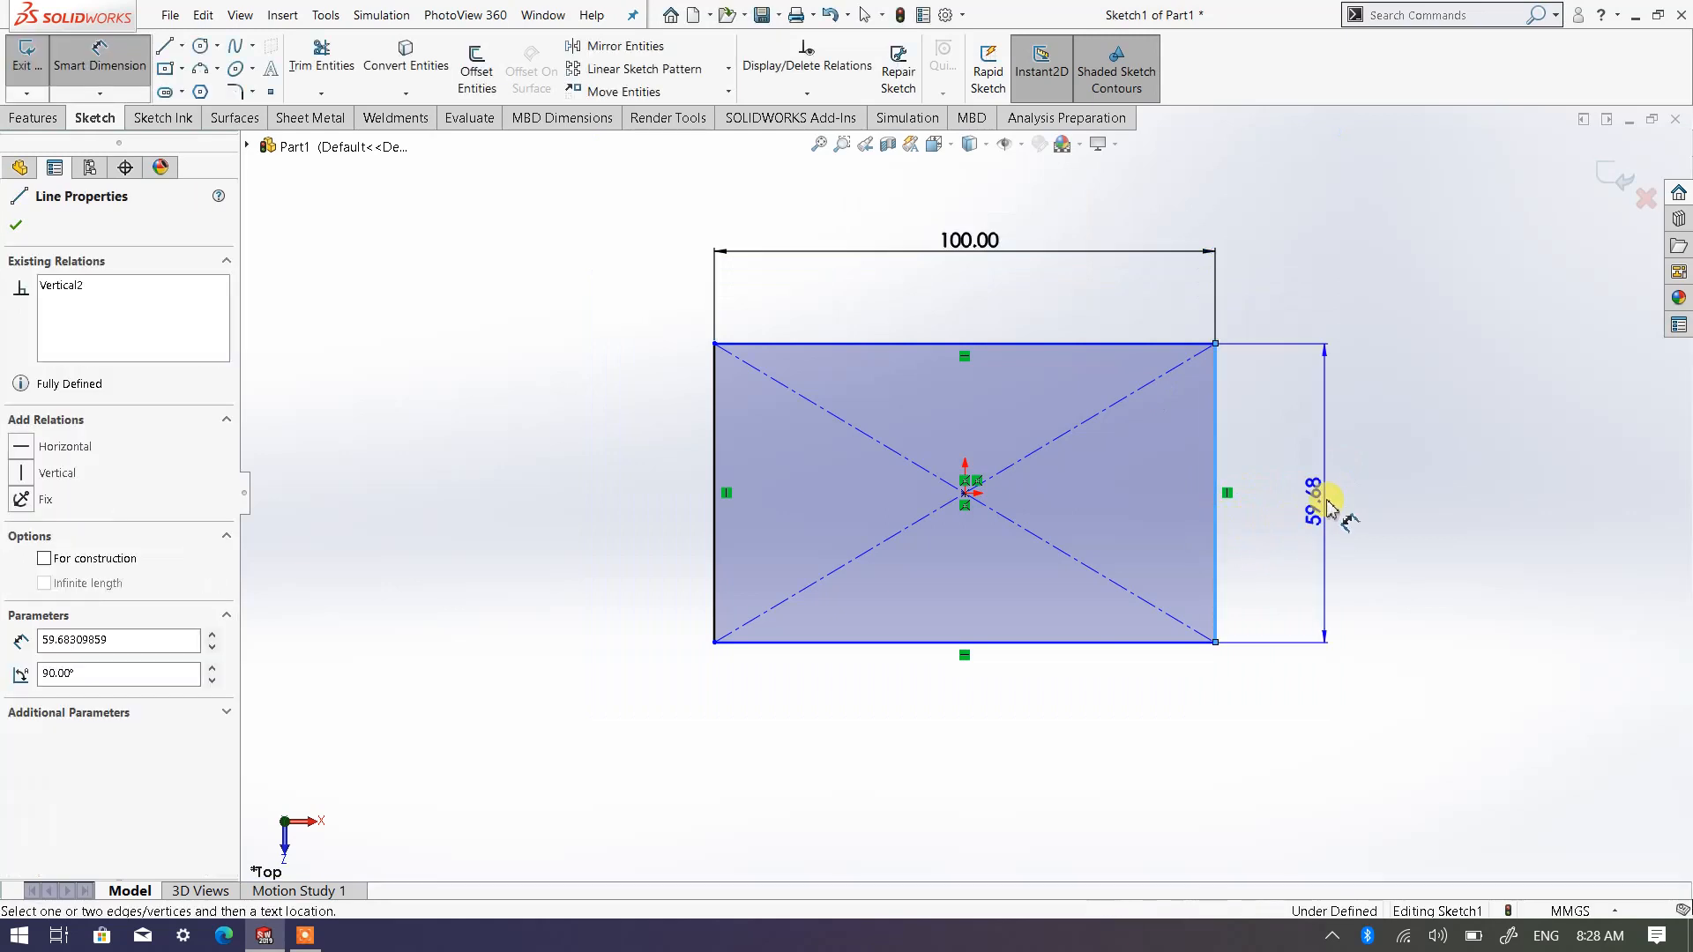
click(1333, 500)
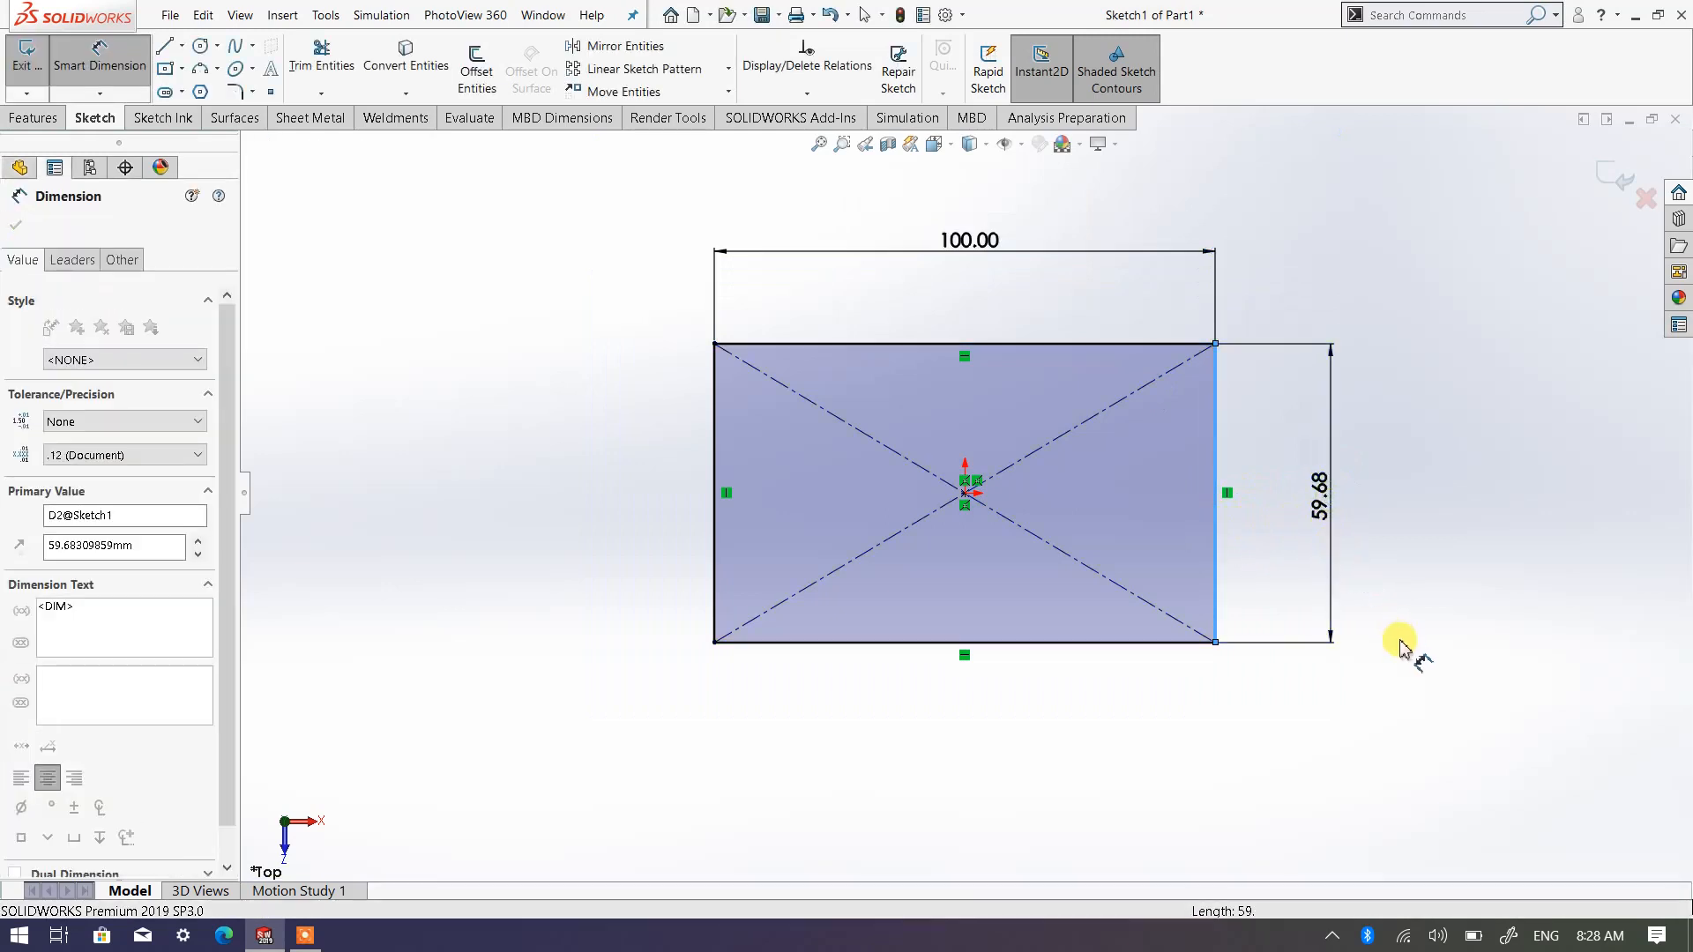
text(100)
key(Return)
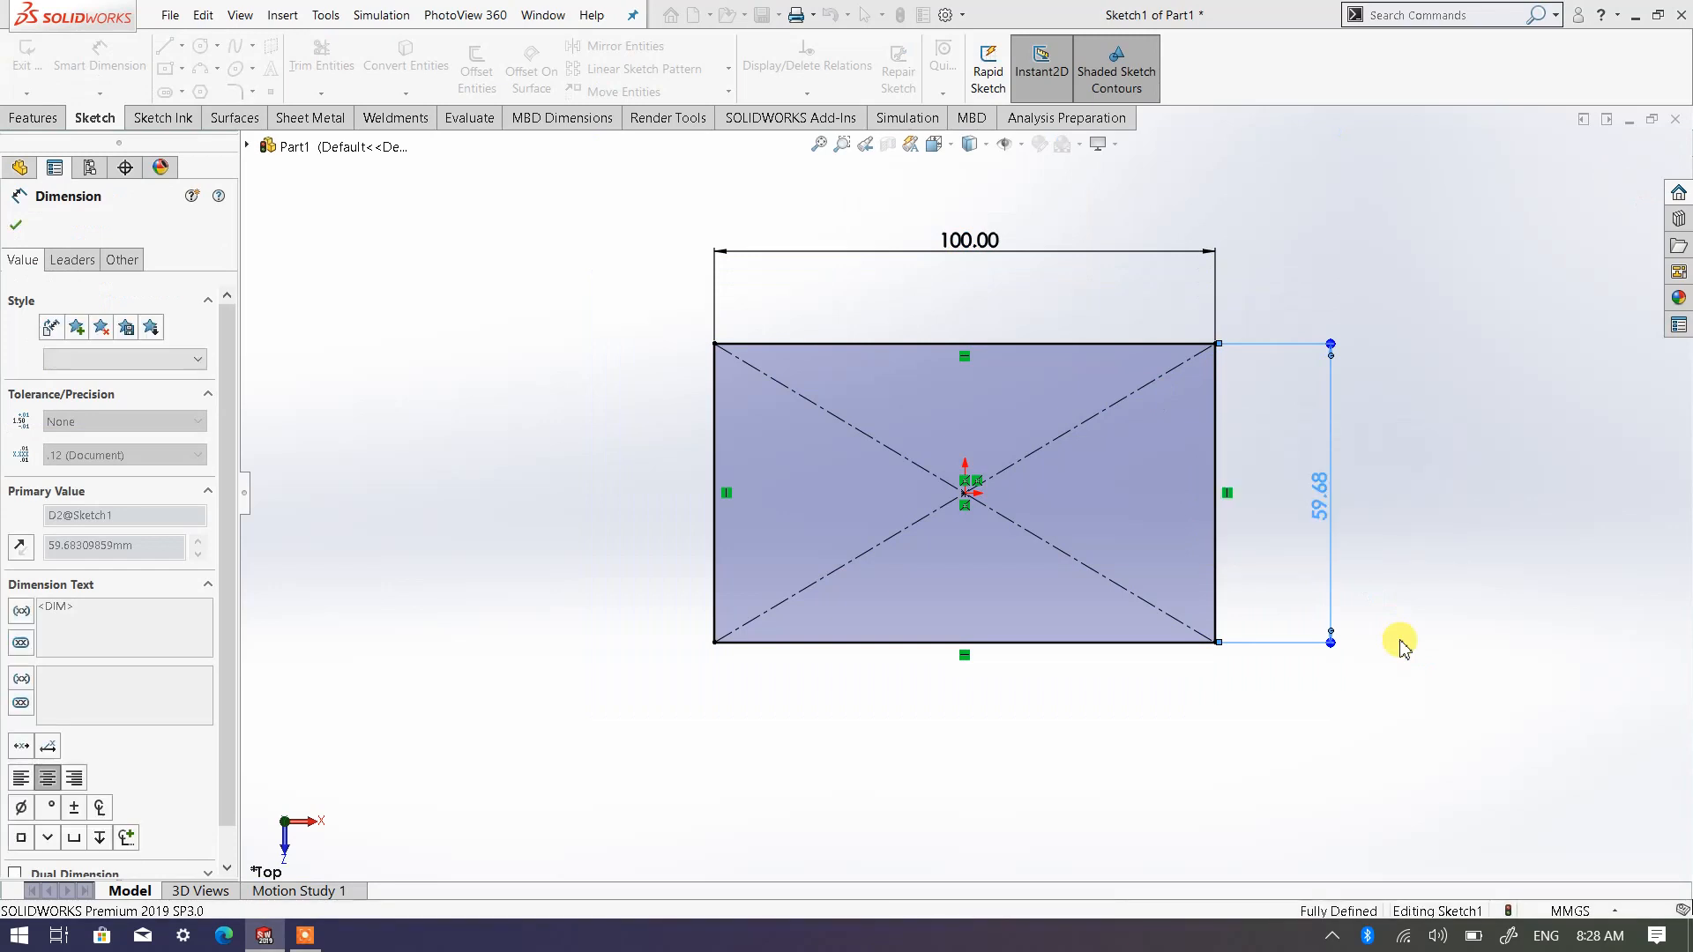
right_click(1435, 593)
click(1450, 593)
key(f)
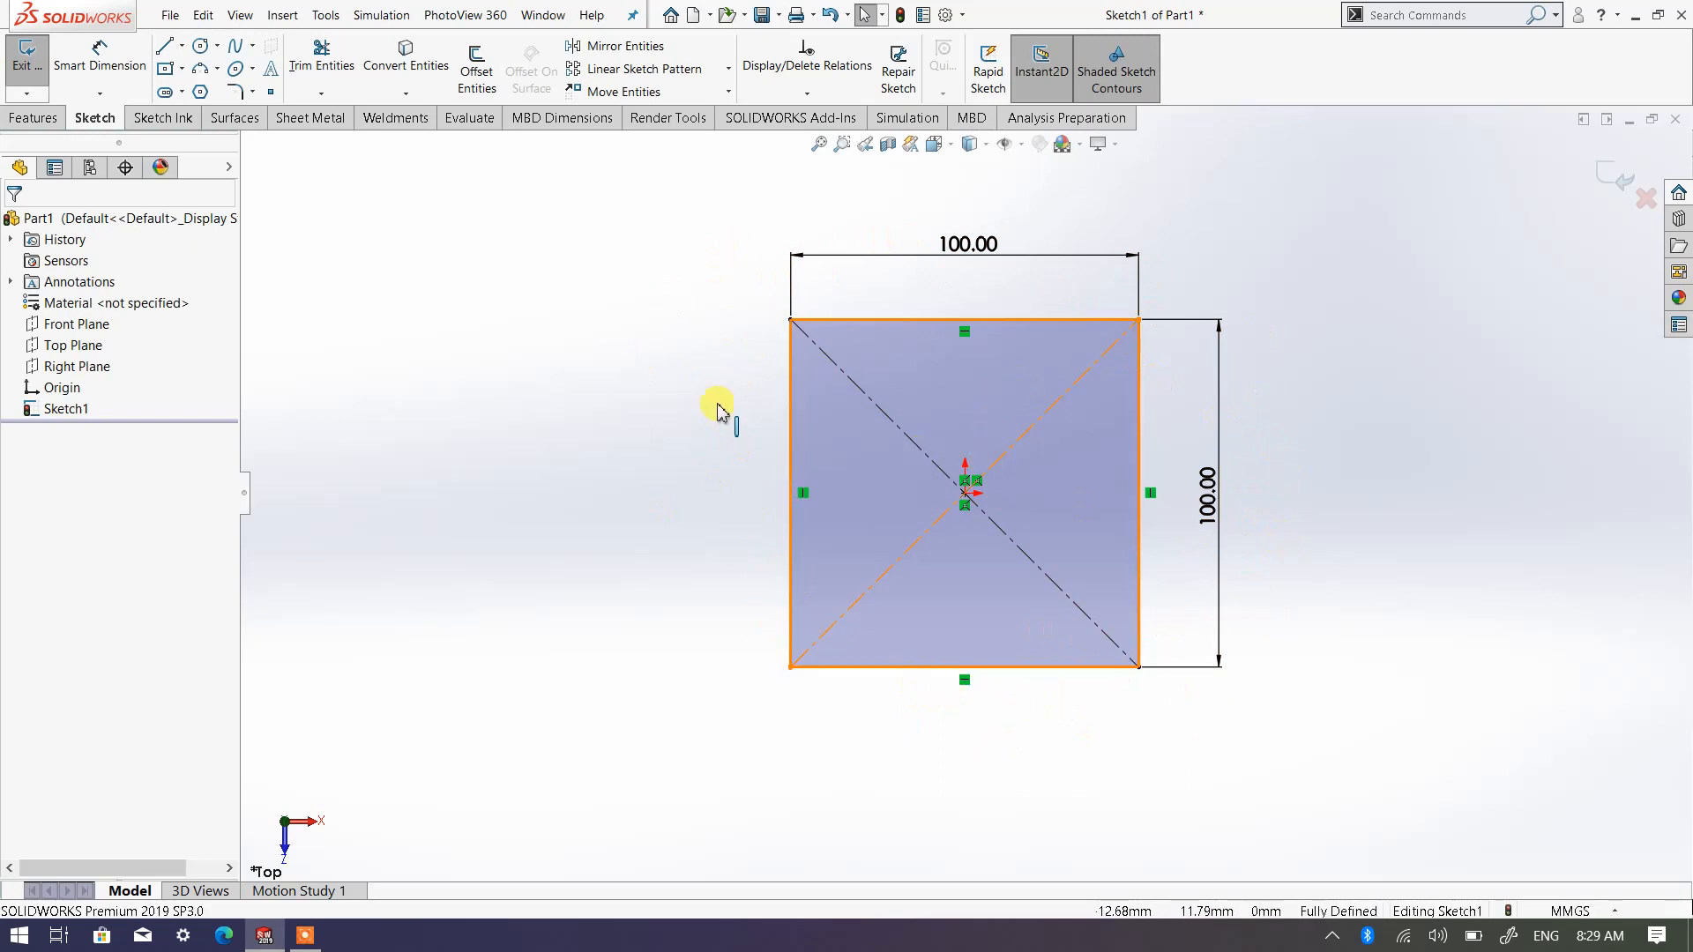
Exit the square's sketch and switch the model to the isometric view
click(27, 118)
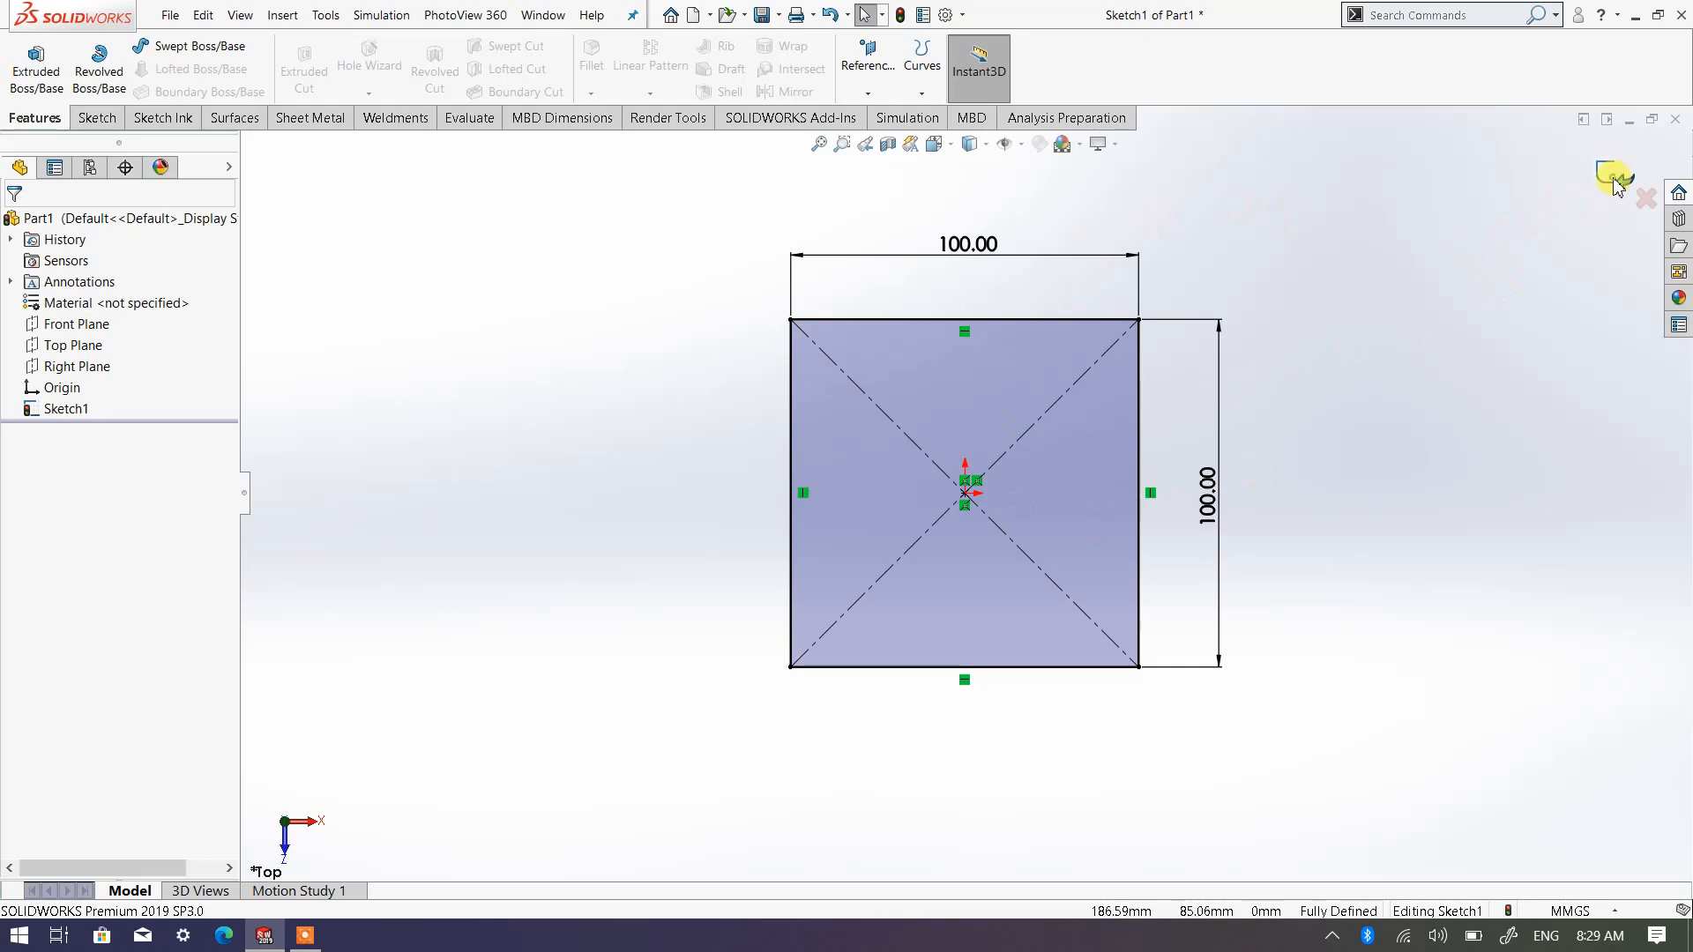
click(1613, 181)
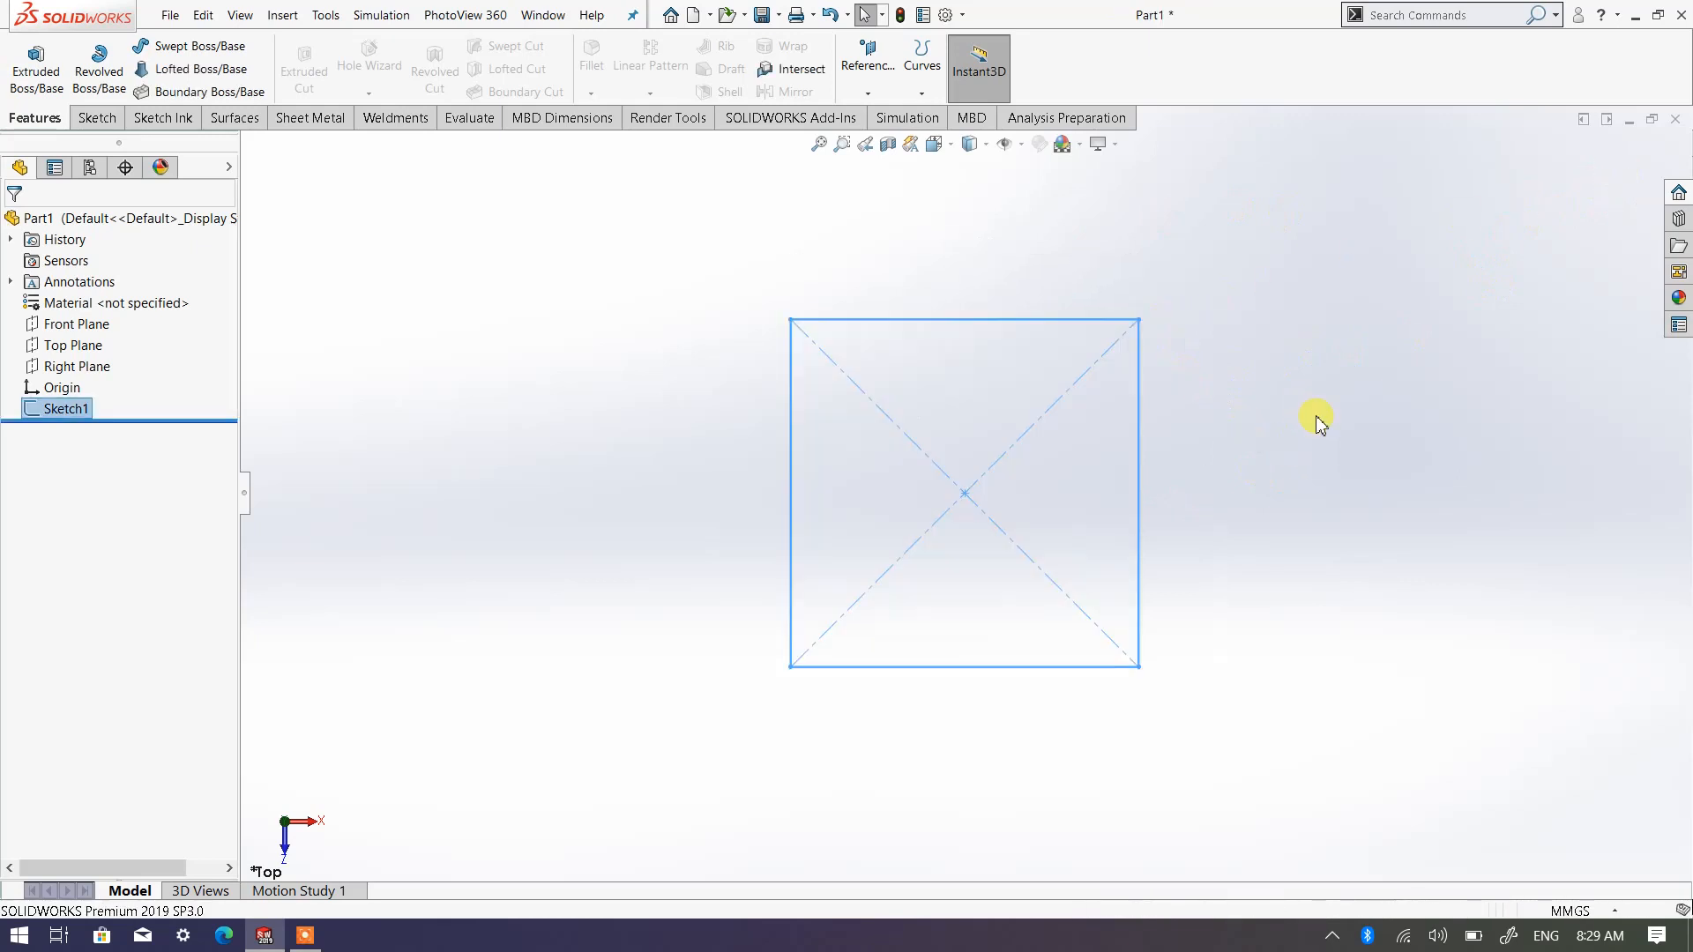
click(937, 144)
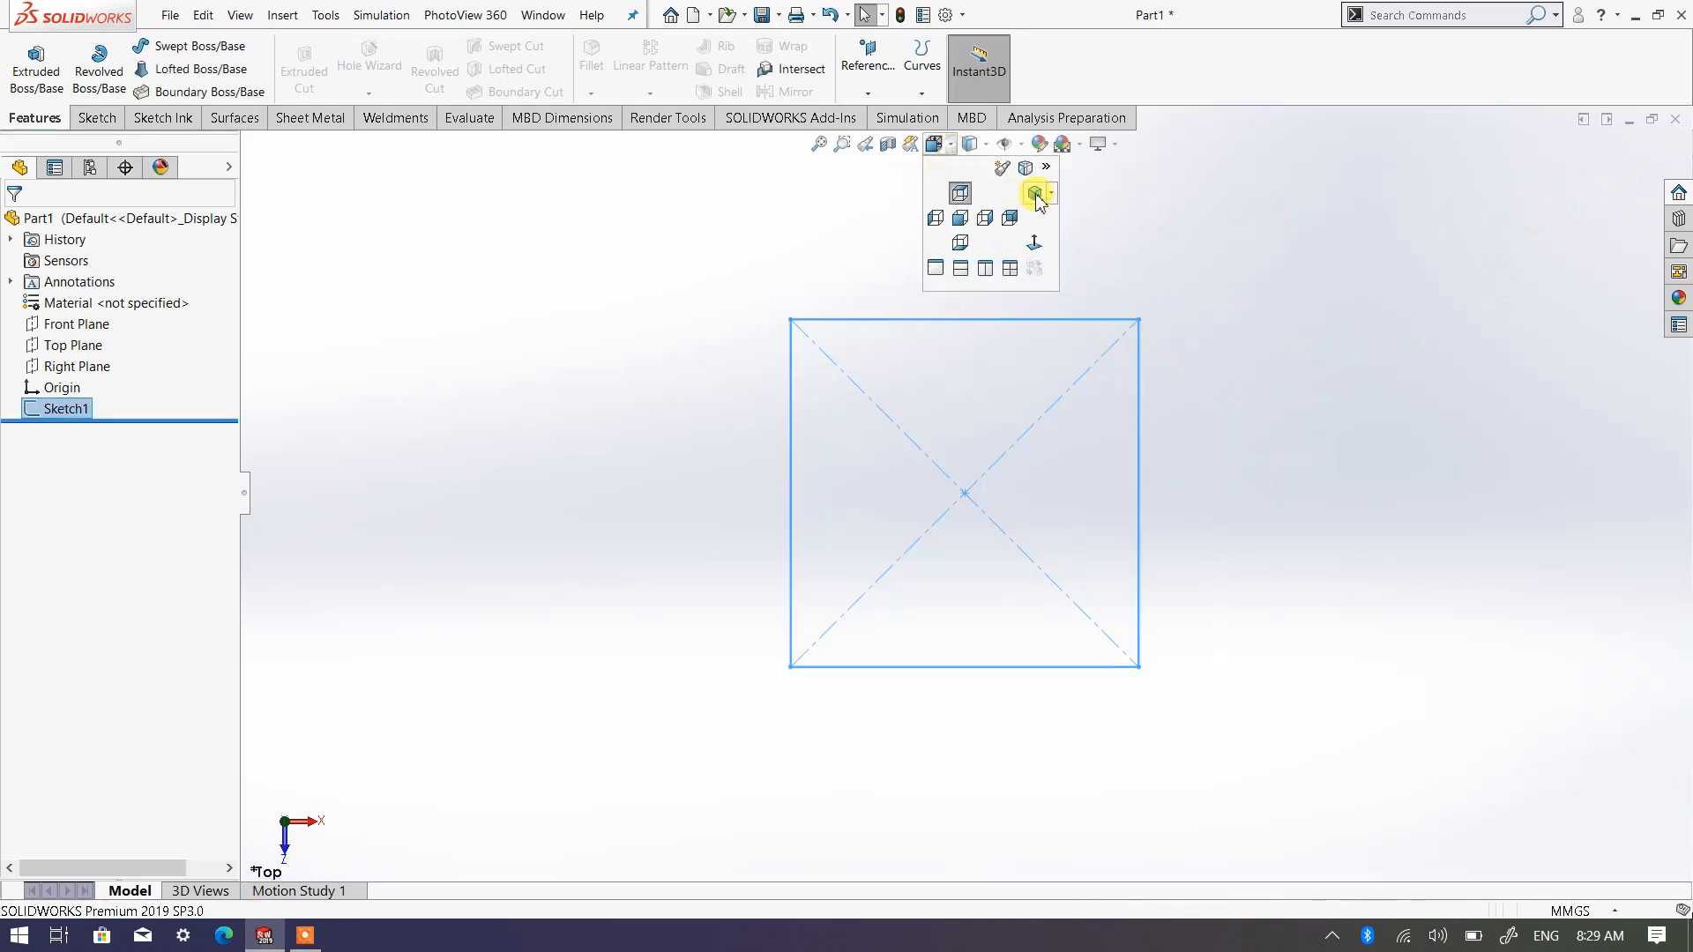
click(1049, 193)
click(1036, 216)
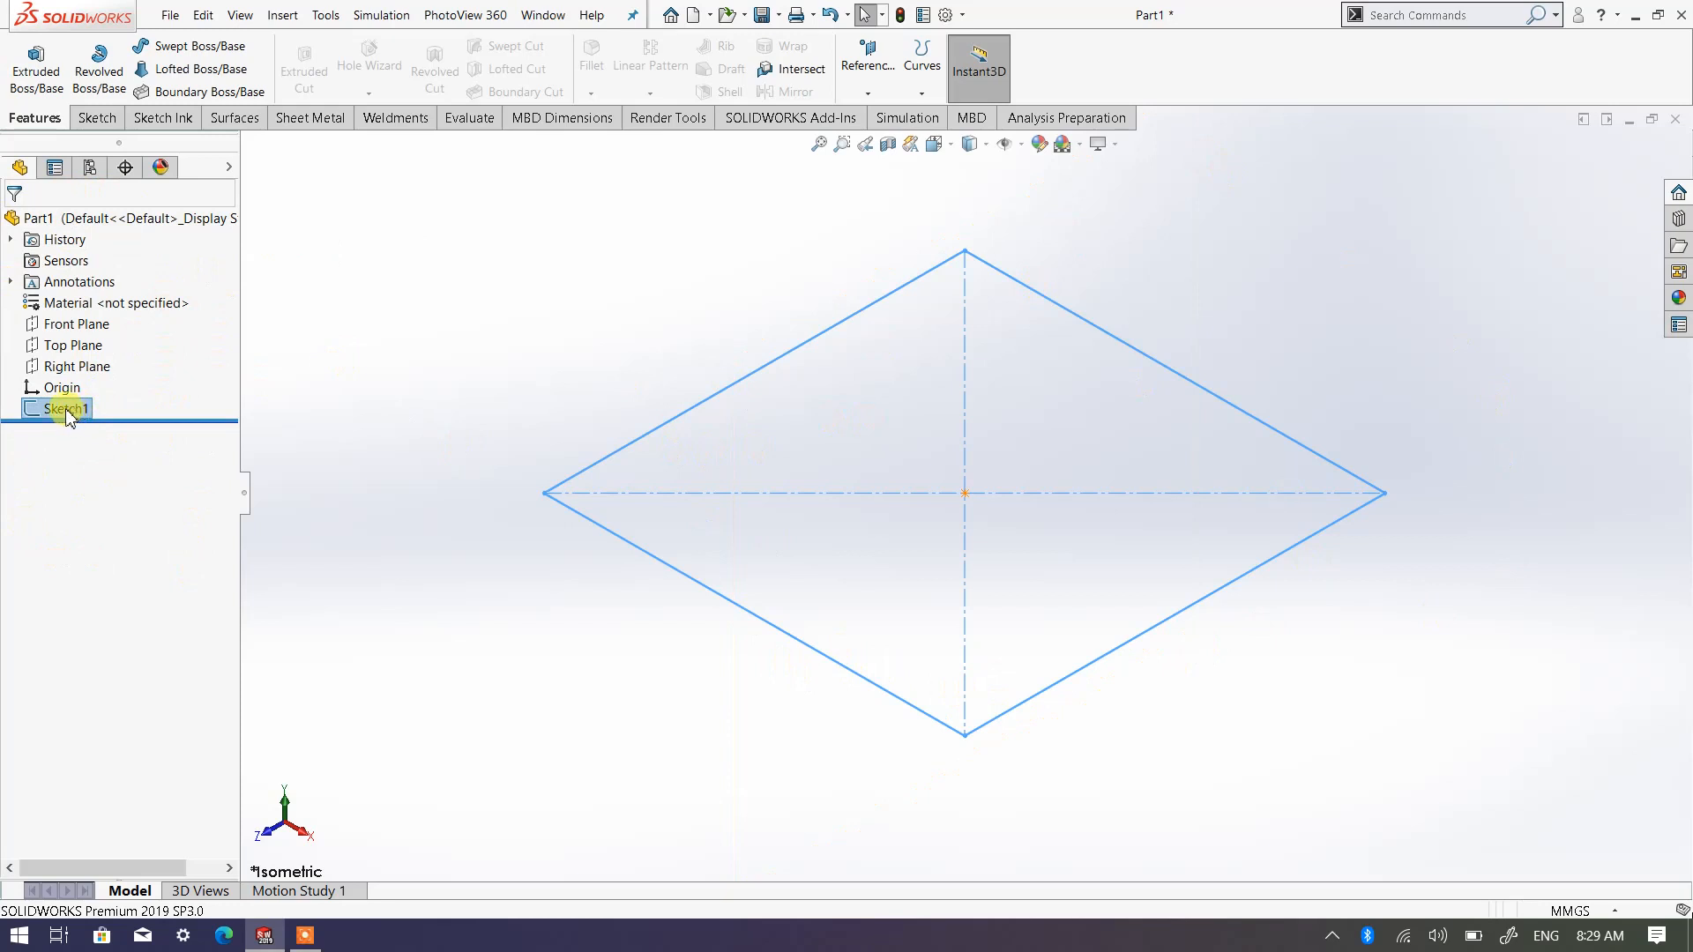
scroll(1045, 415, up, 6)
scroll(1007, 358, down, 2)
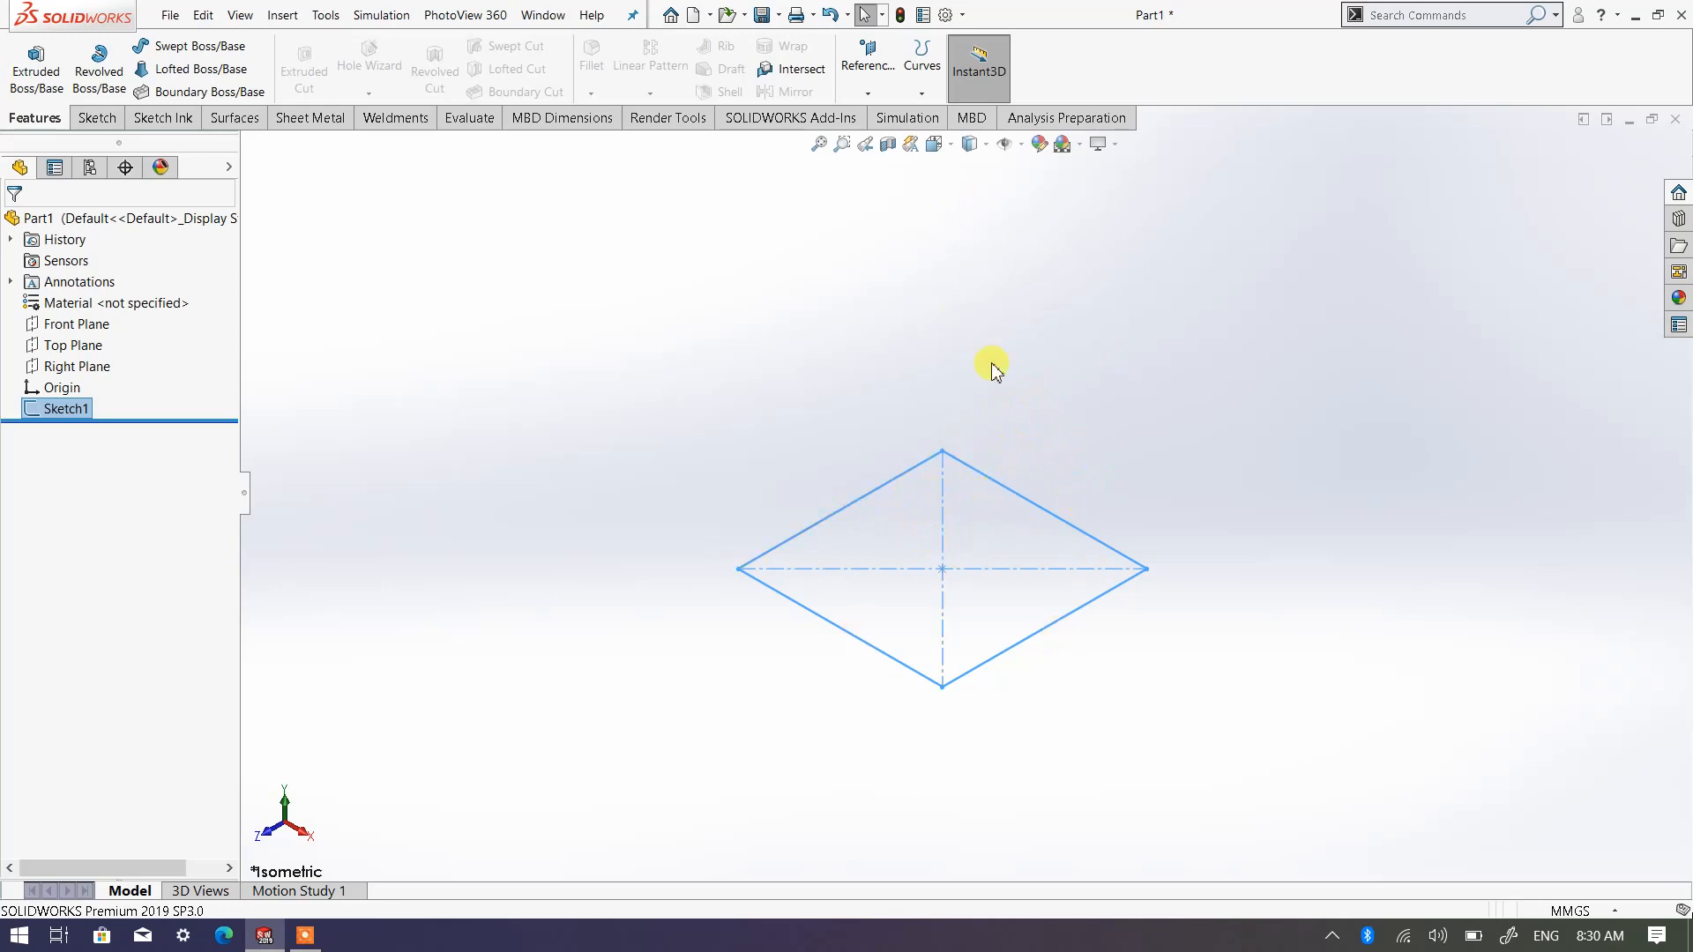
Start a new reference plane with the Top Plane as its first reference
click(867, 94)
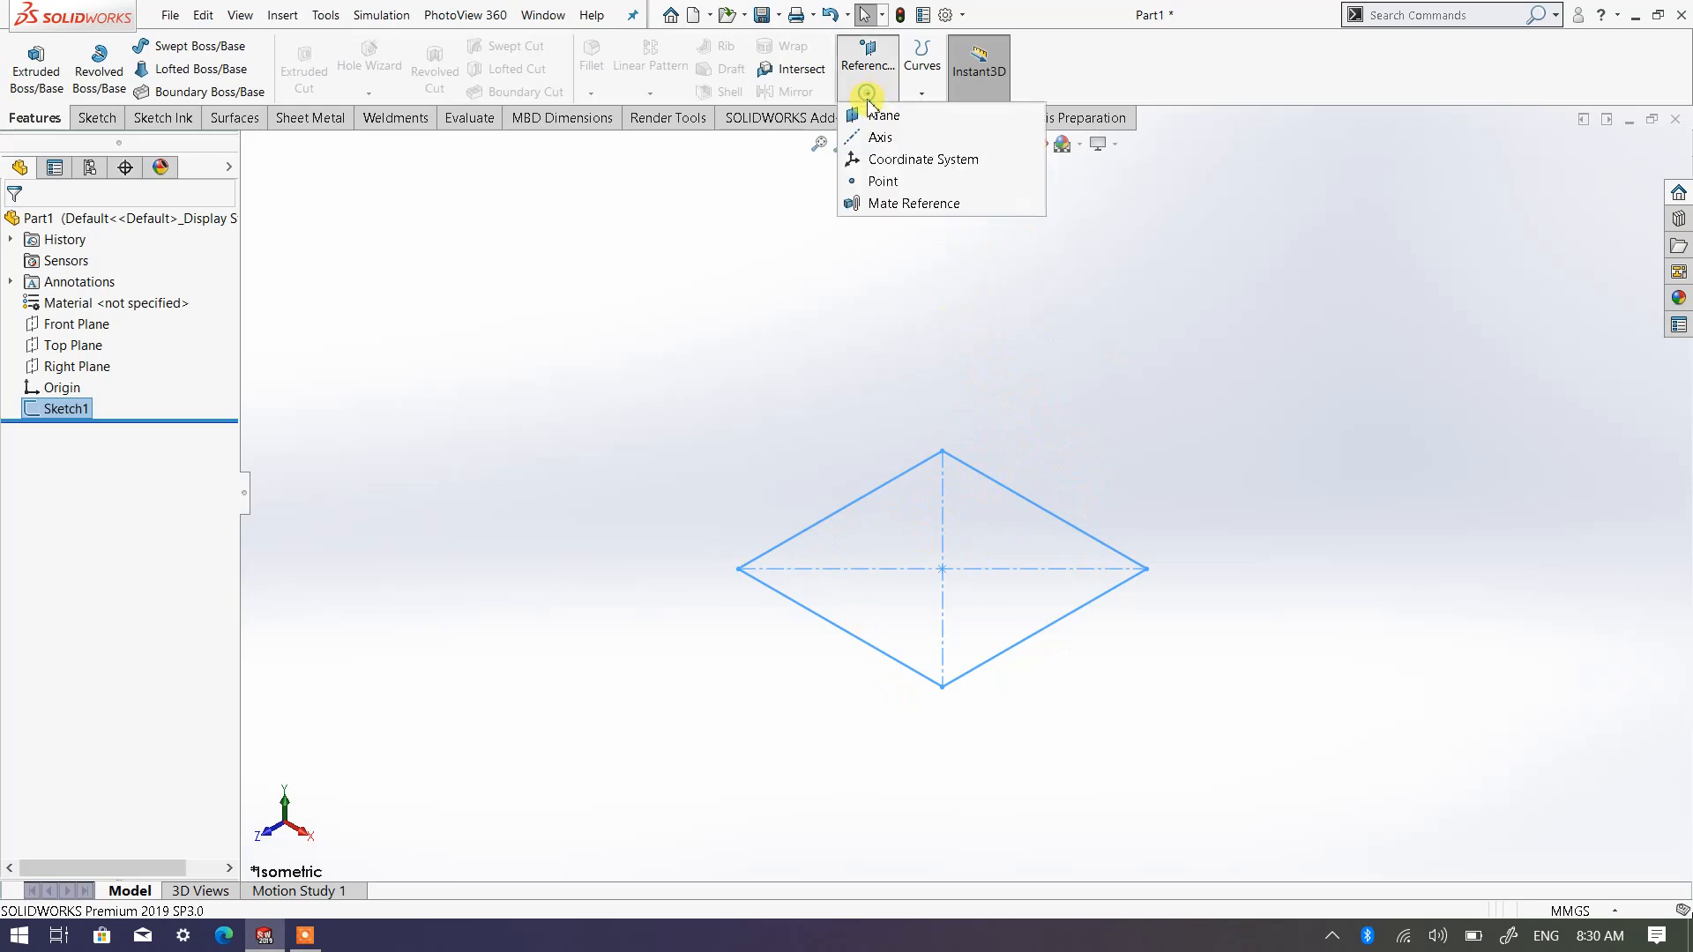
click(933, 403)
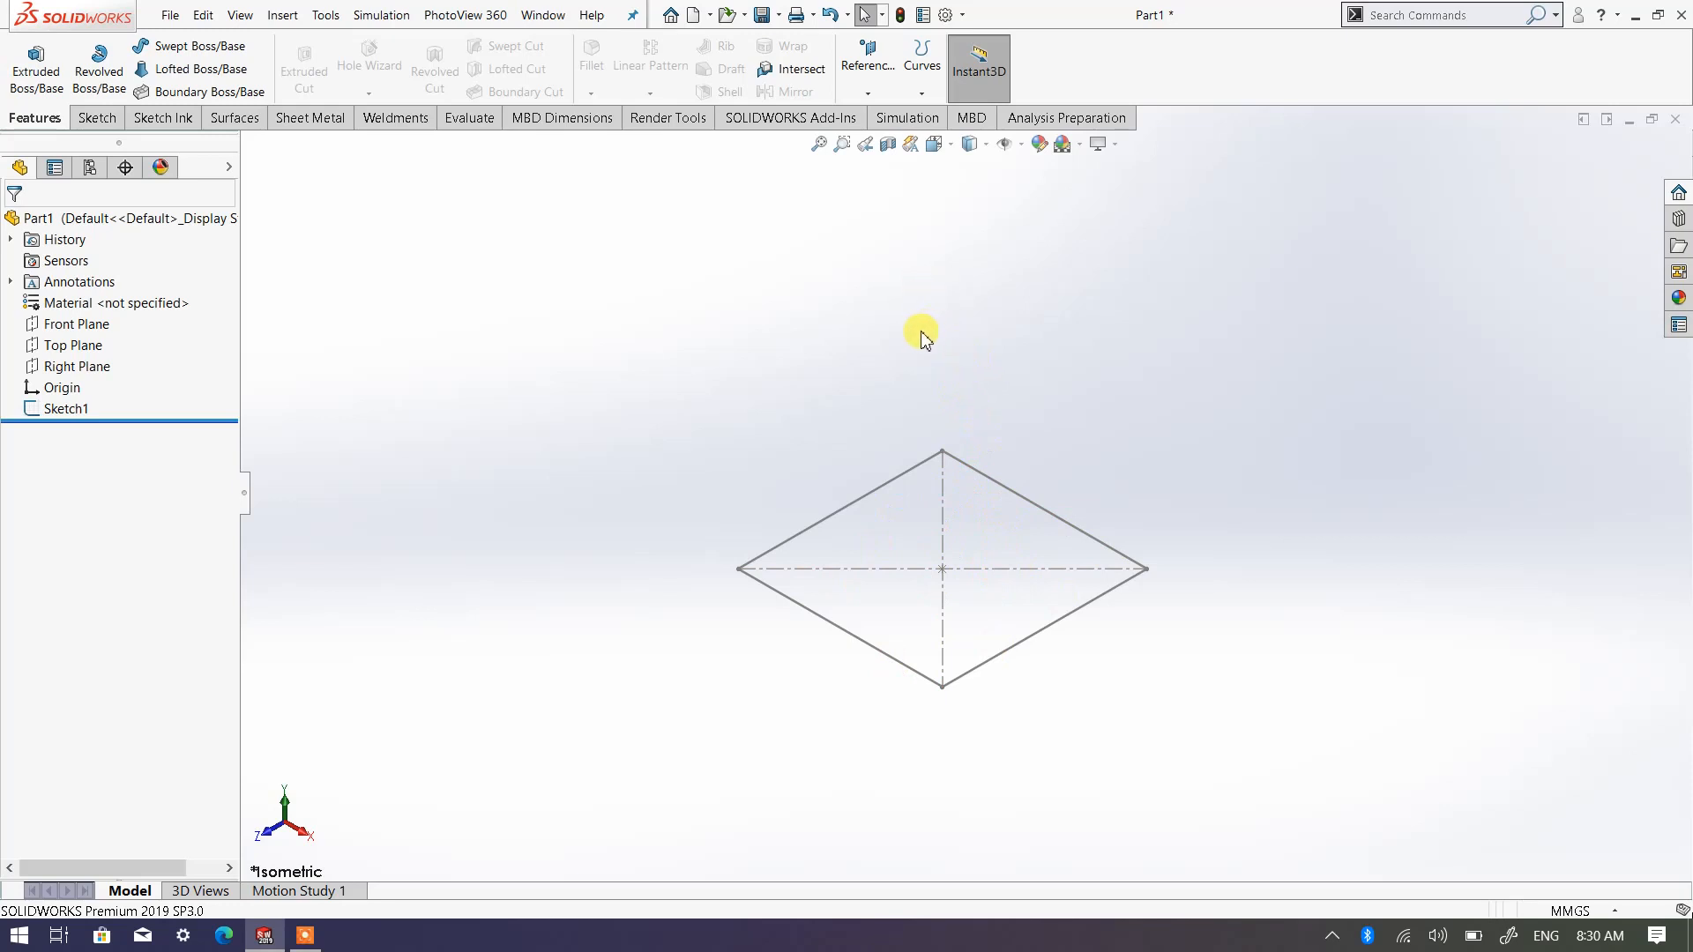
click(867, 95)
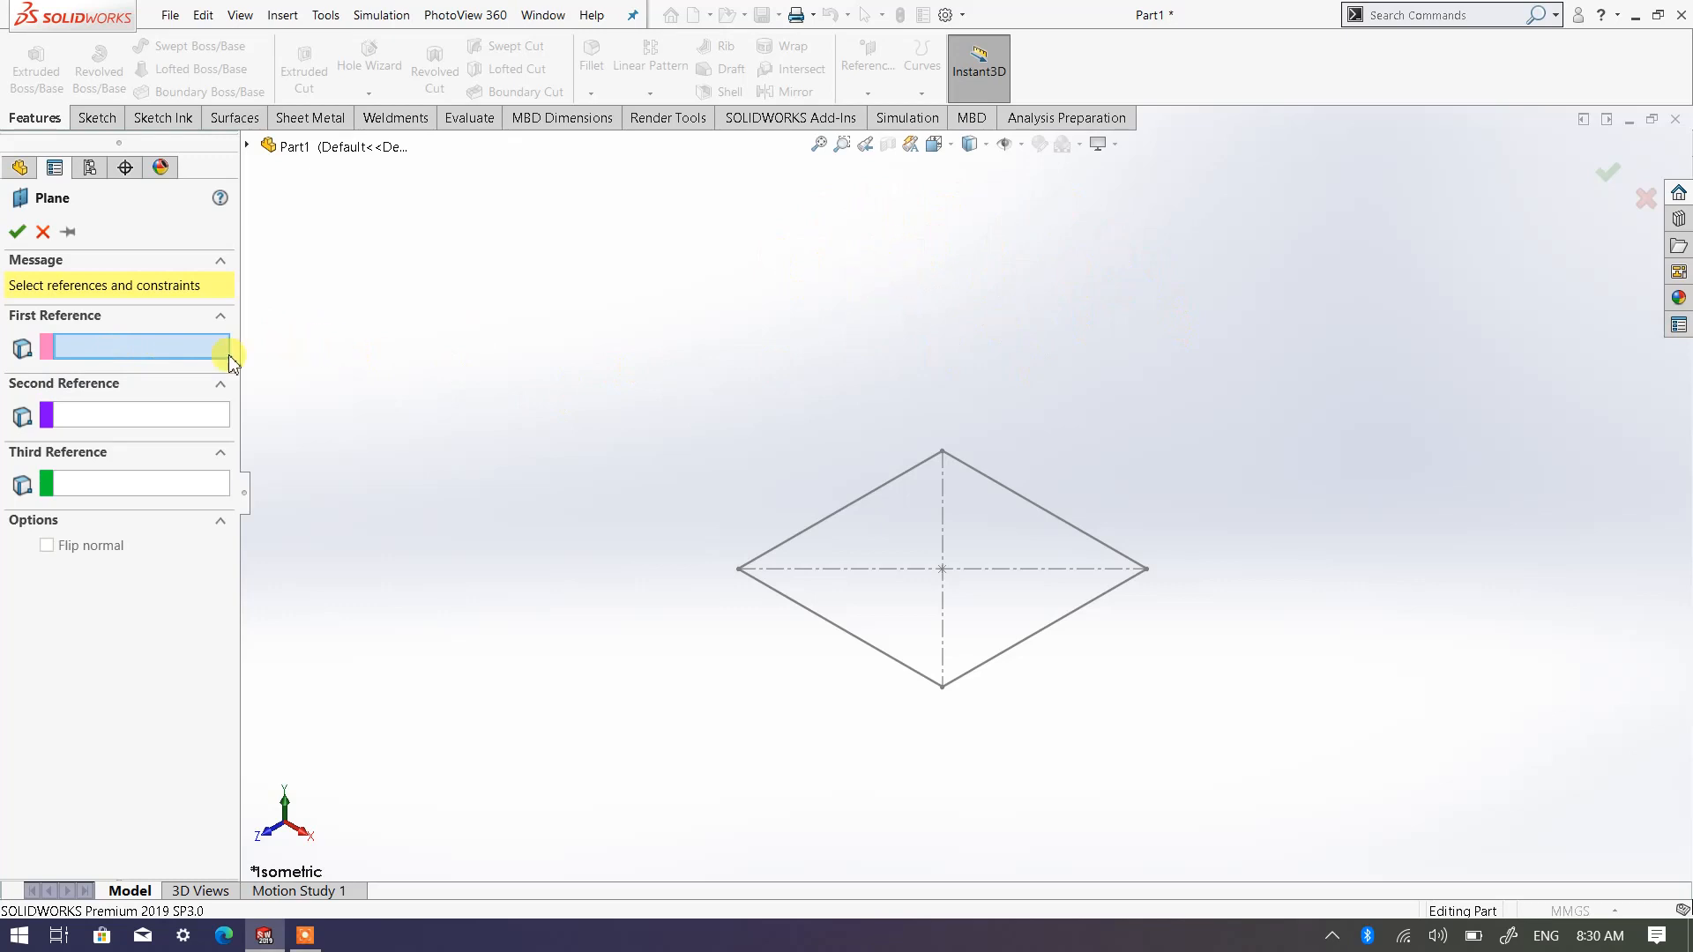
click(248, 147)
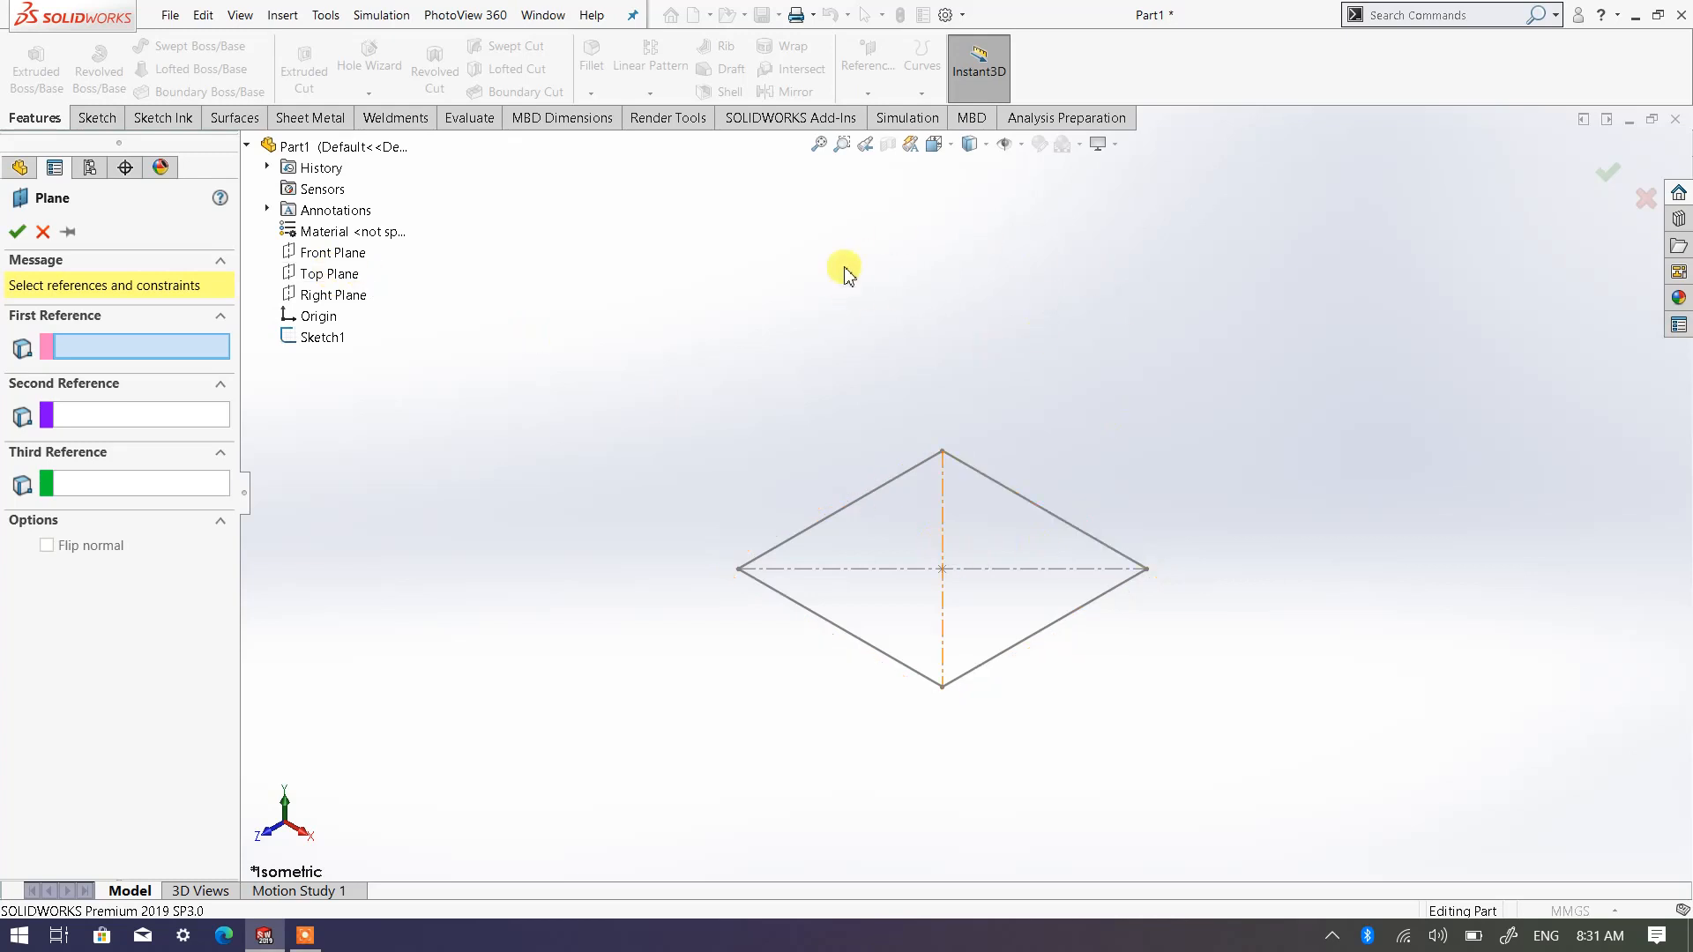
click(351, 279)
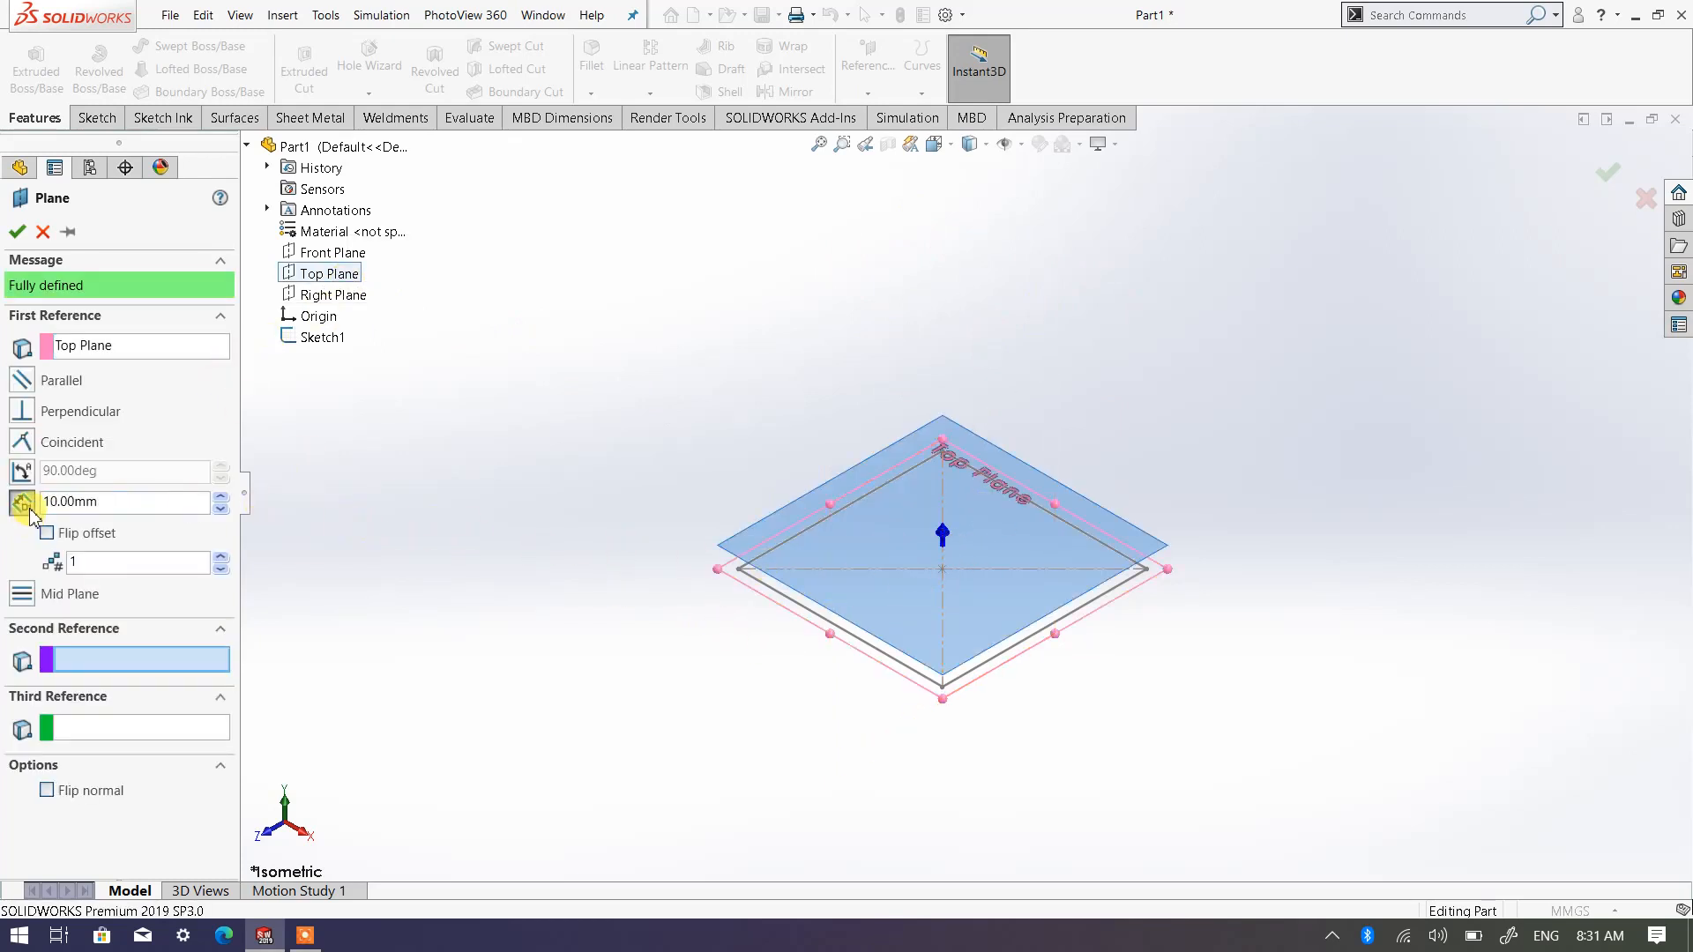
Set the new plane's offset distance from the Top Plane to 80 mm
mouse_move(834, 639)
middle_down()
mouse_move(877, 567)
mouse_move(899, 569)
mouse_move(896, 540)
mouse_move(871, 562)
middle_up()
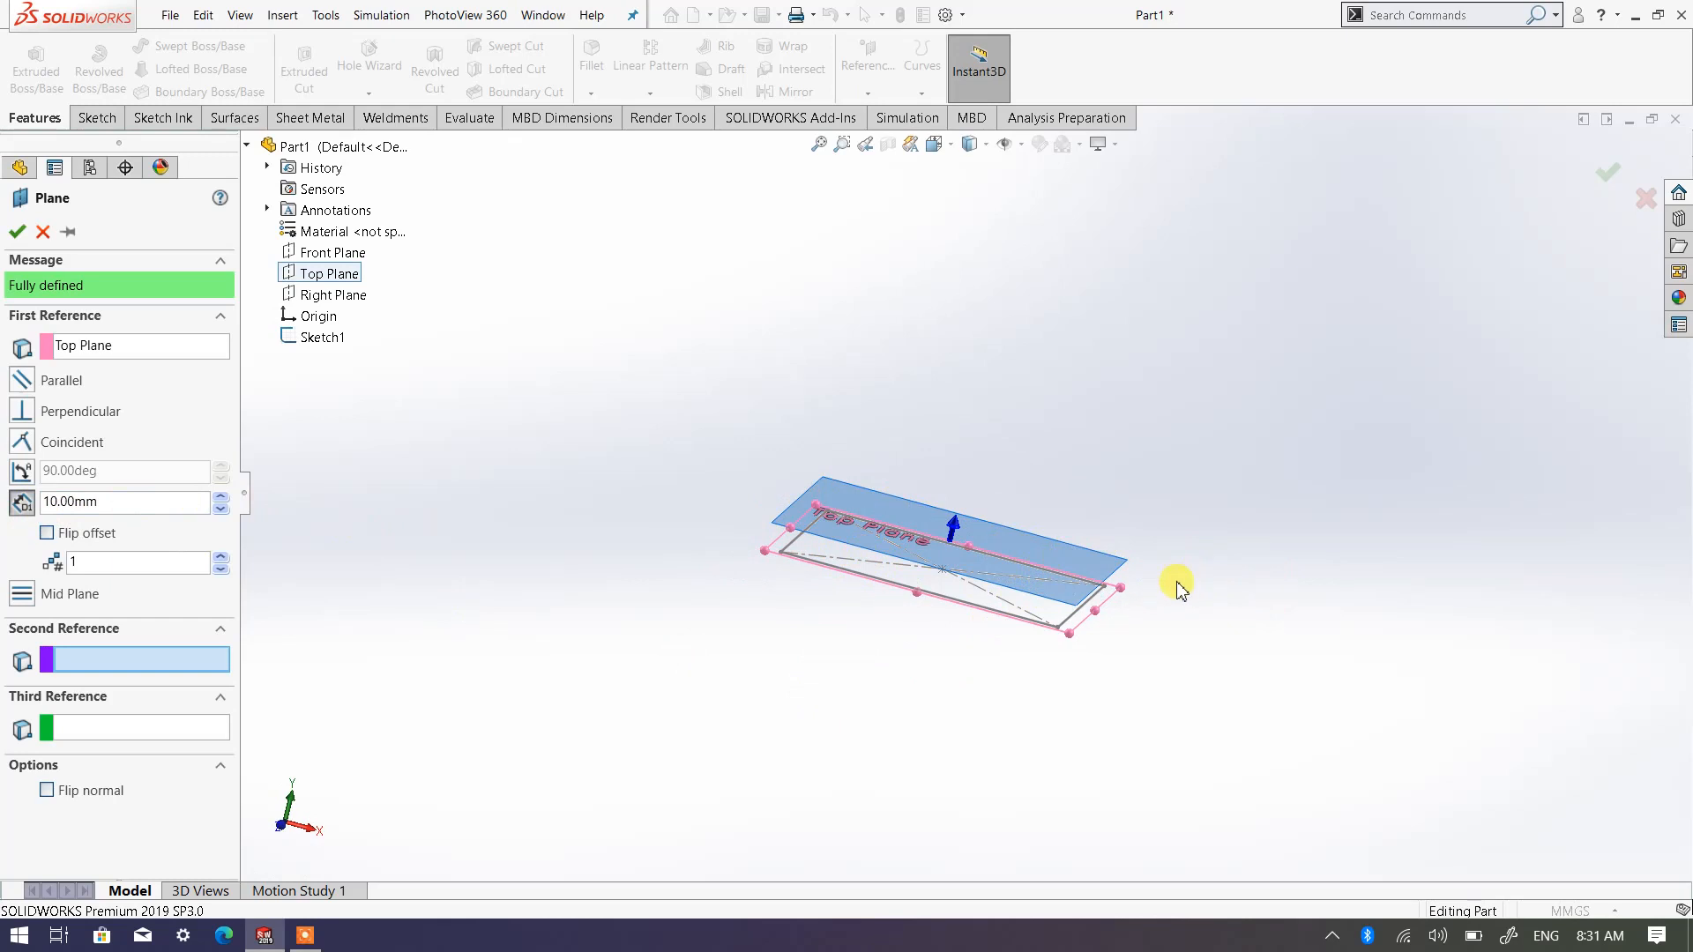
scroll(890, 529, down, 4)
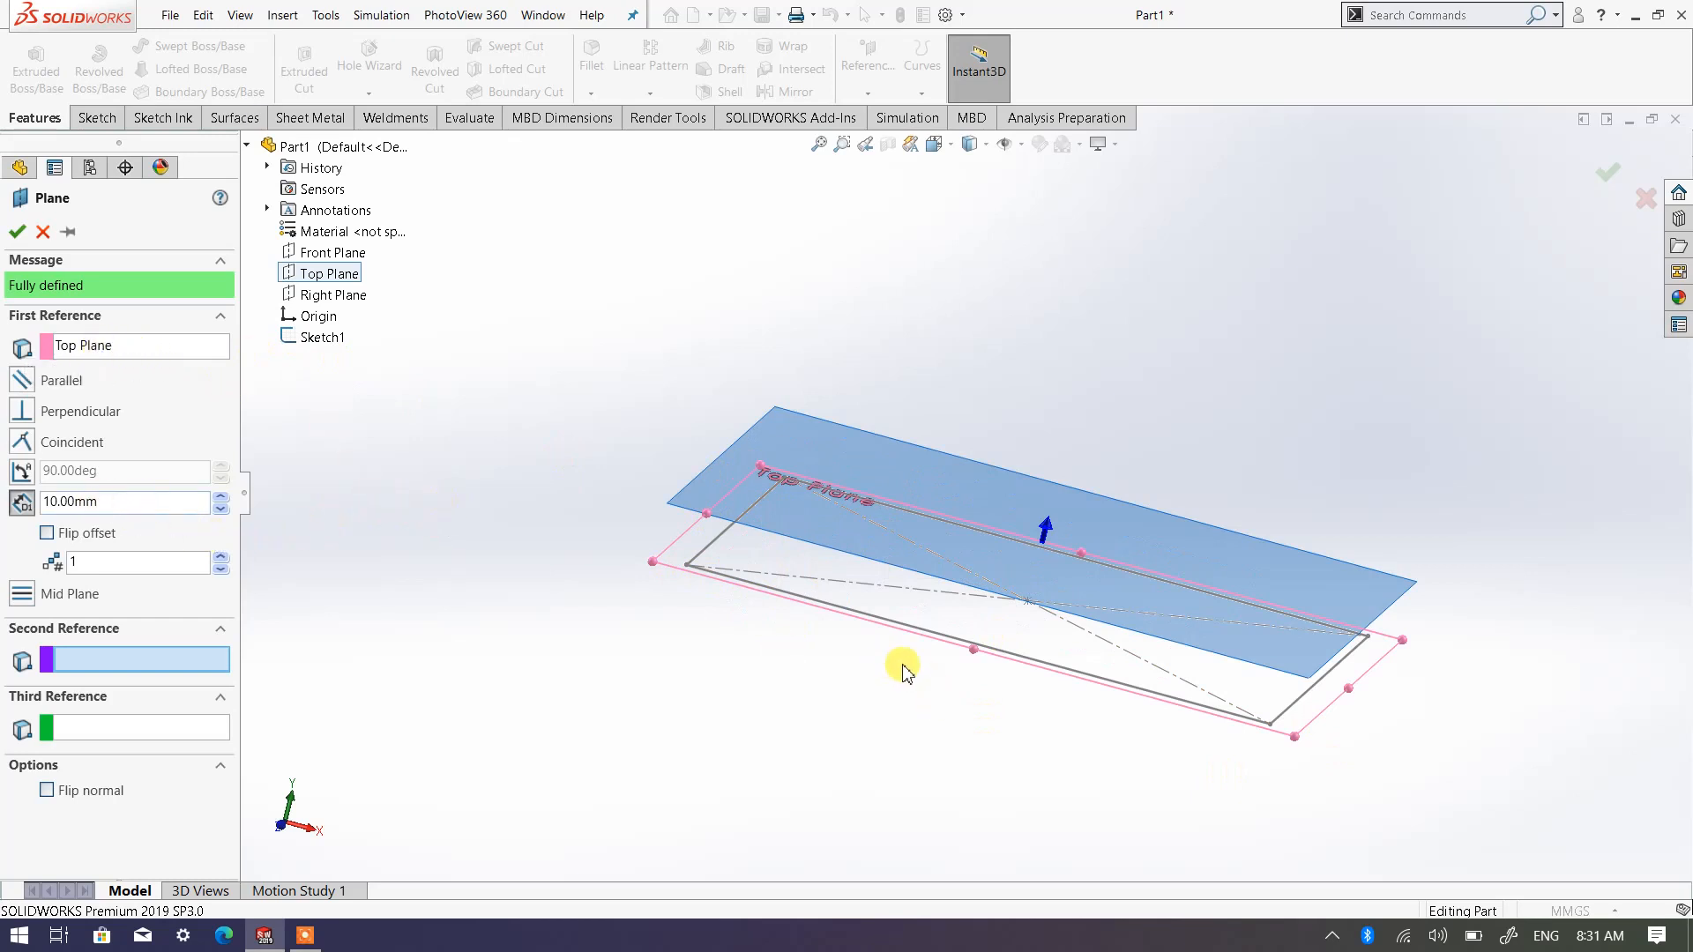
mouse_move(903, 672)
middle_down()
mouse_move(907, 605)
mouse_move(916, 633)
middle_up()
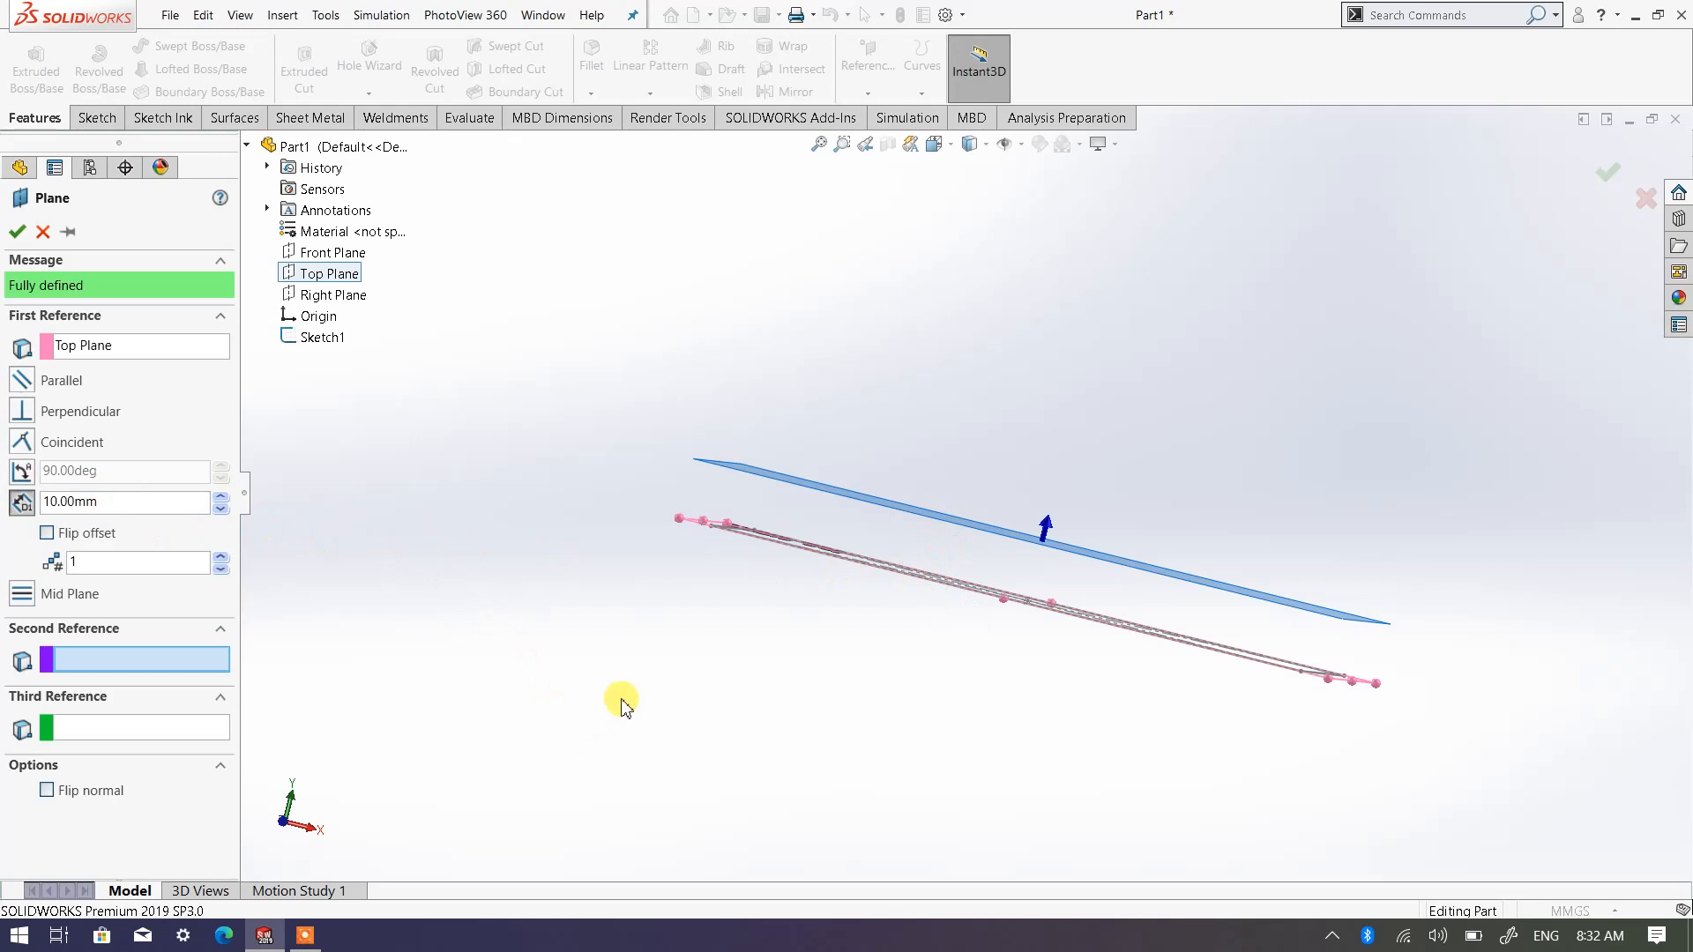
click(225, 499)
click(225, 499)
click(225, 499)
click(225, 499)
click(225, 499)
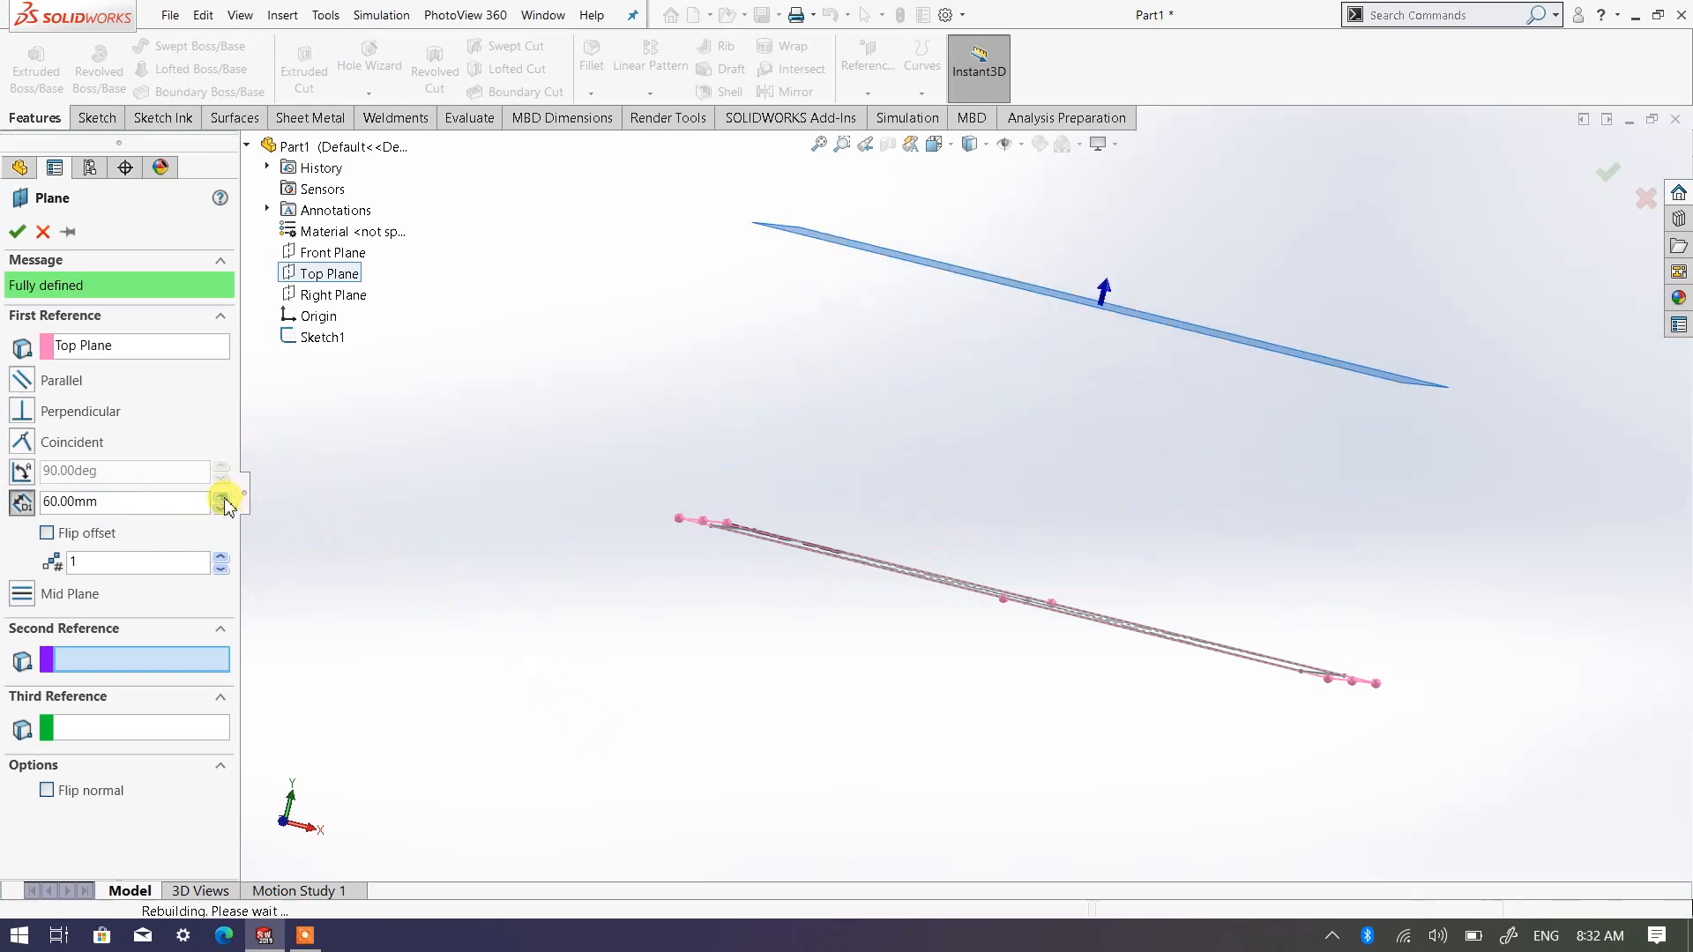
click(225, 499)
click(224, 499)
scroll(952, 498, up, 3)
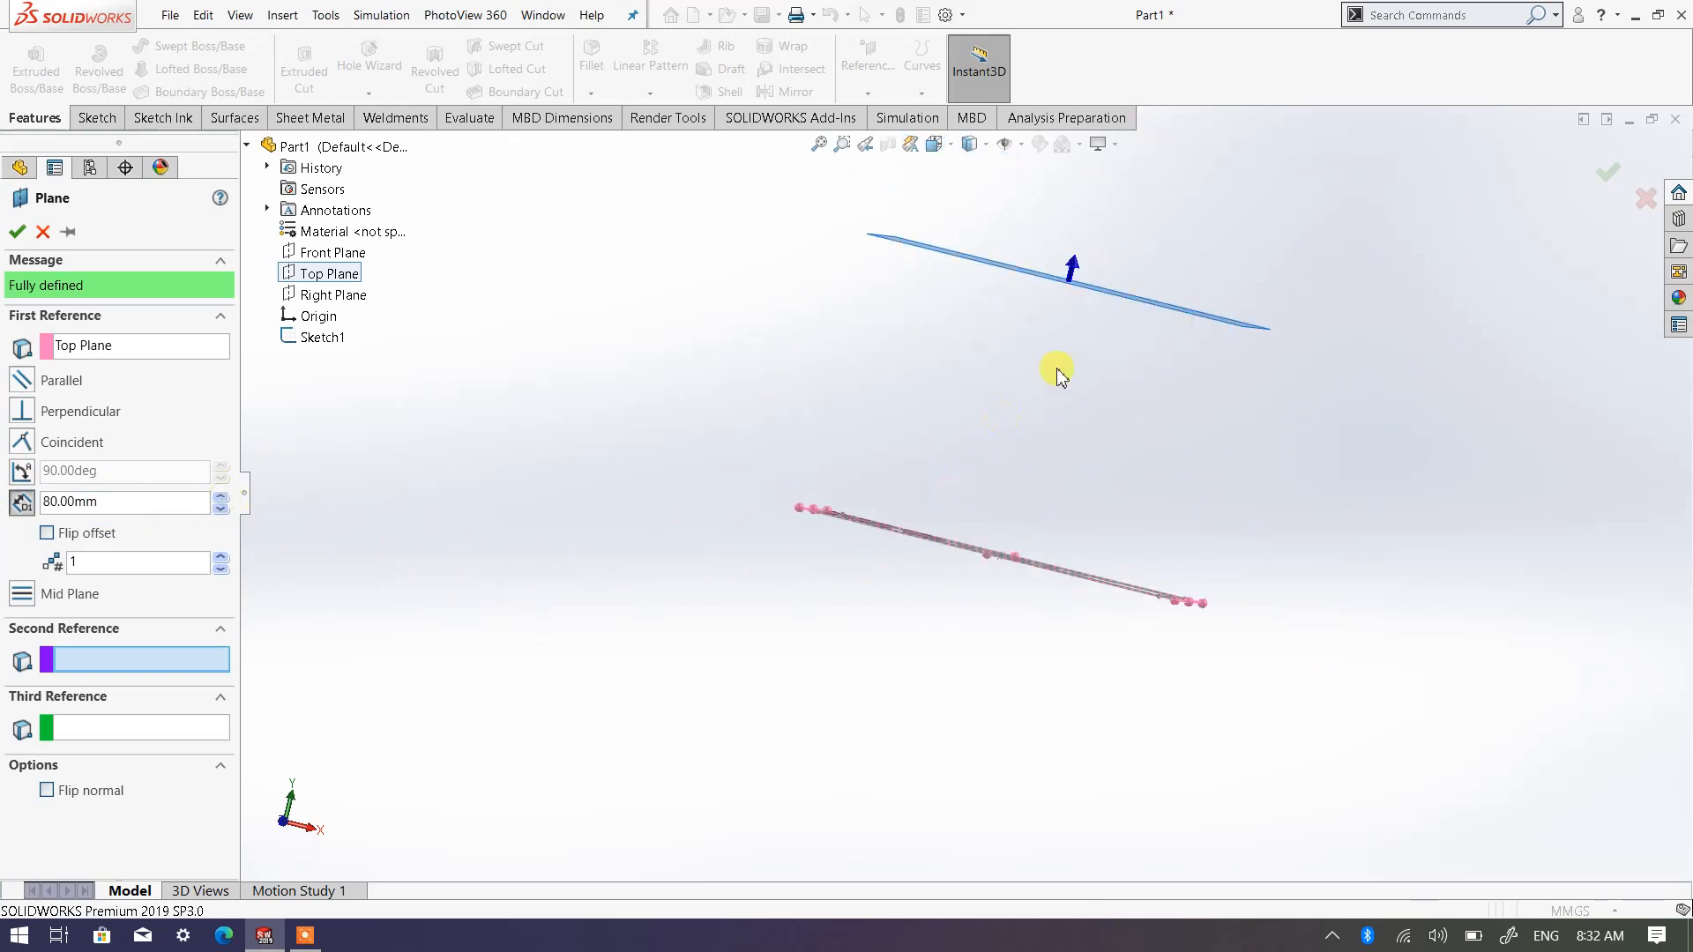
scroll(1069, 373, down, 1)
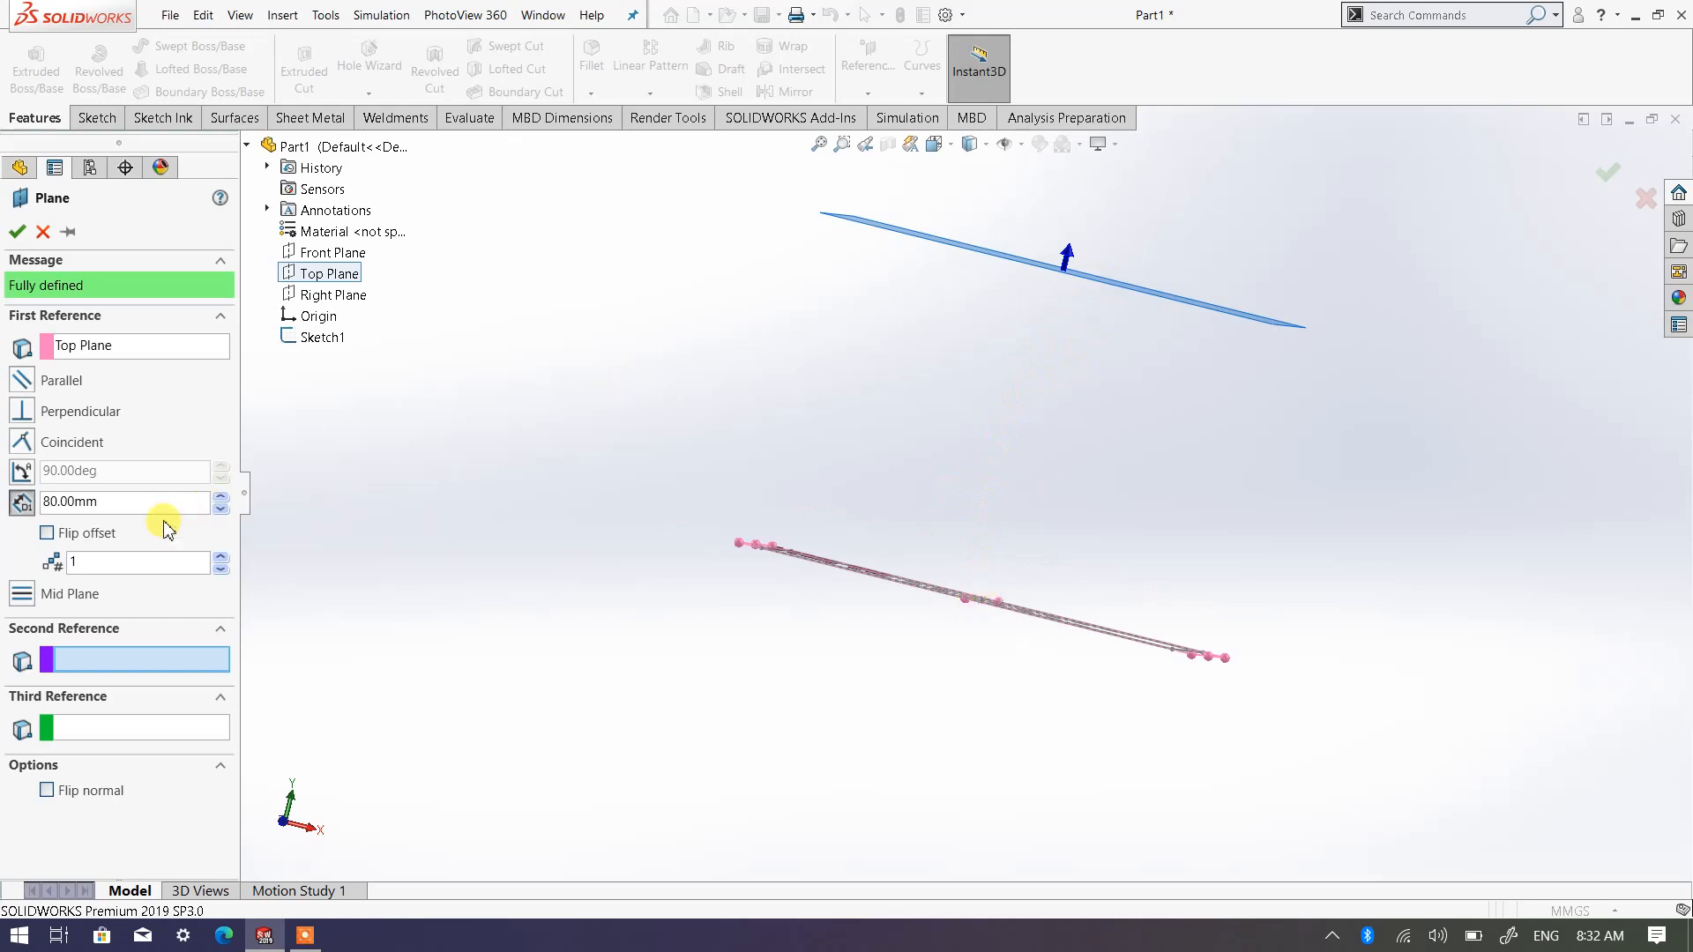
mouse_move(597, 496)
middle_down()
mouse_move(1073, 333)
mouse_move(1126, 332)
mouse_move(939, 490)
middle_up()
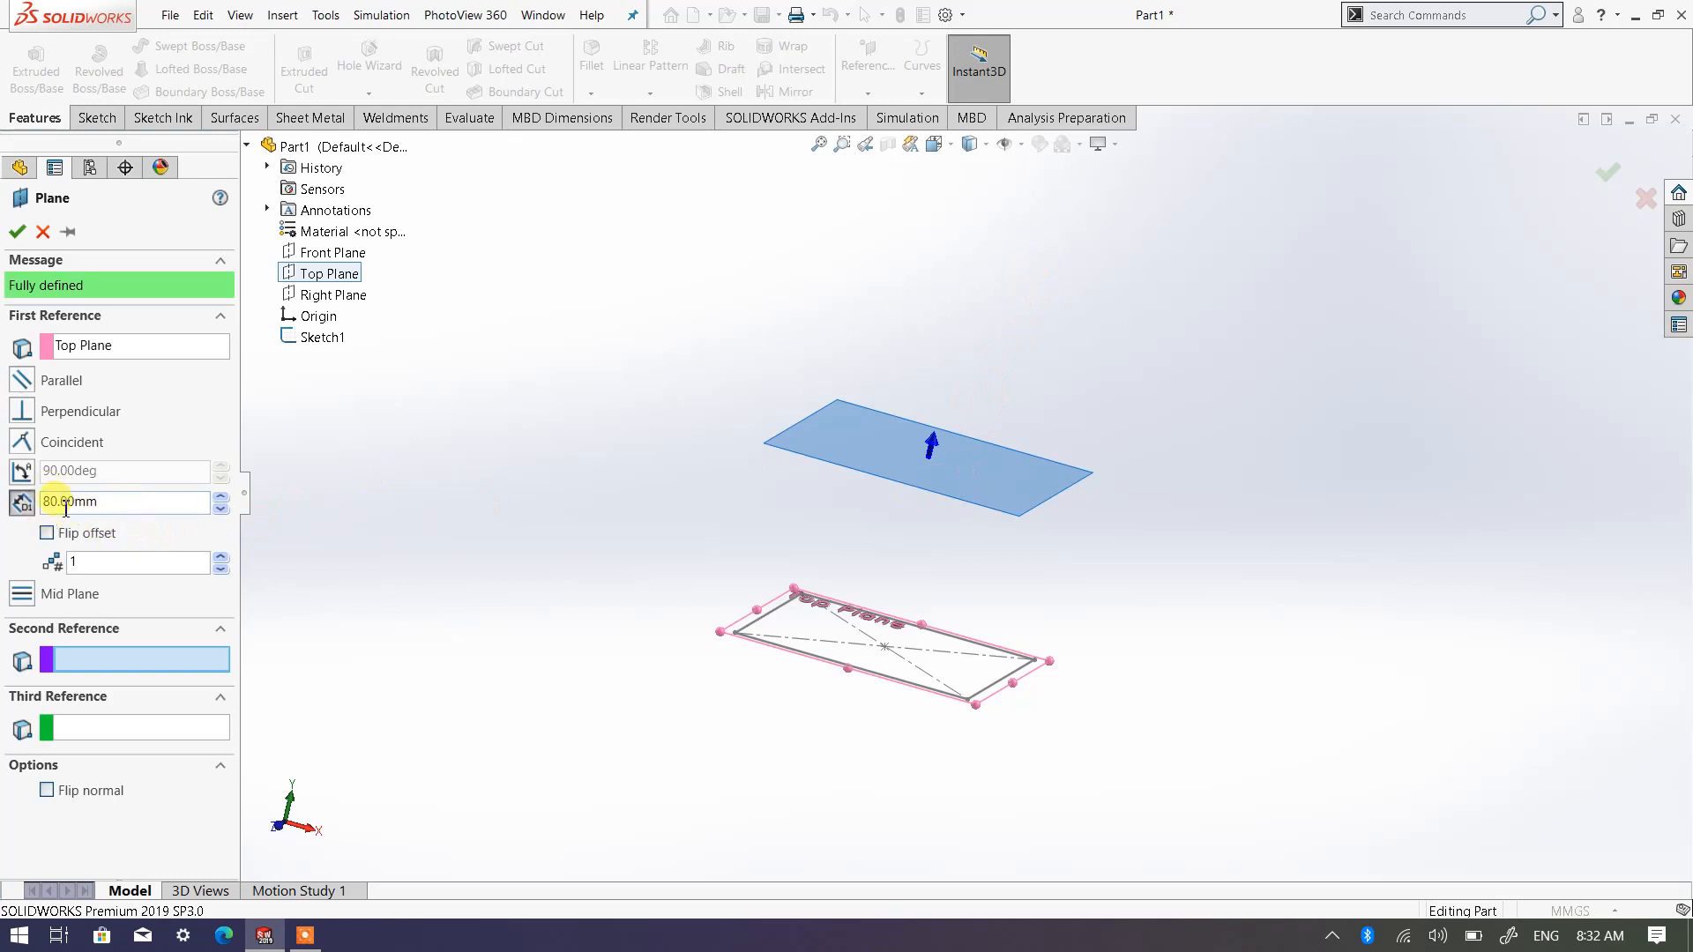
click(92, 563)
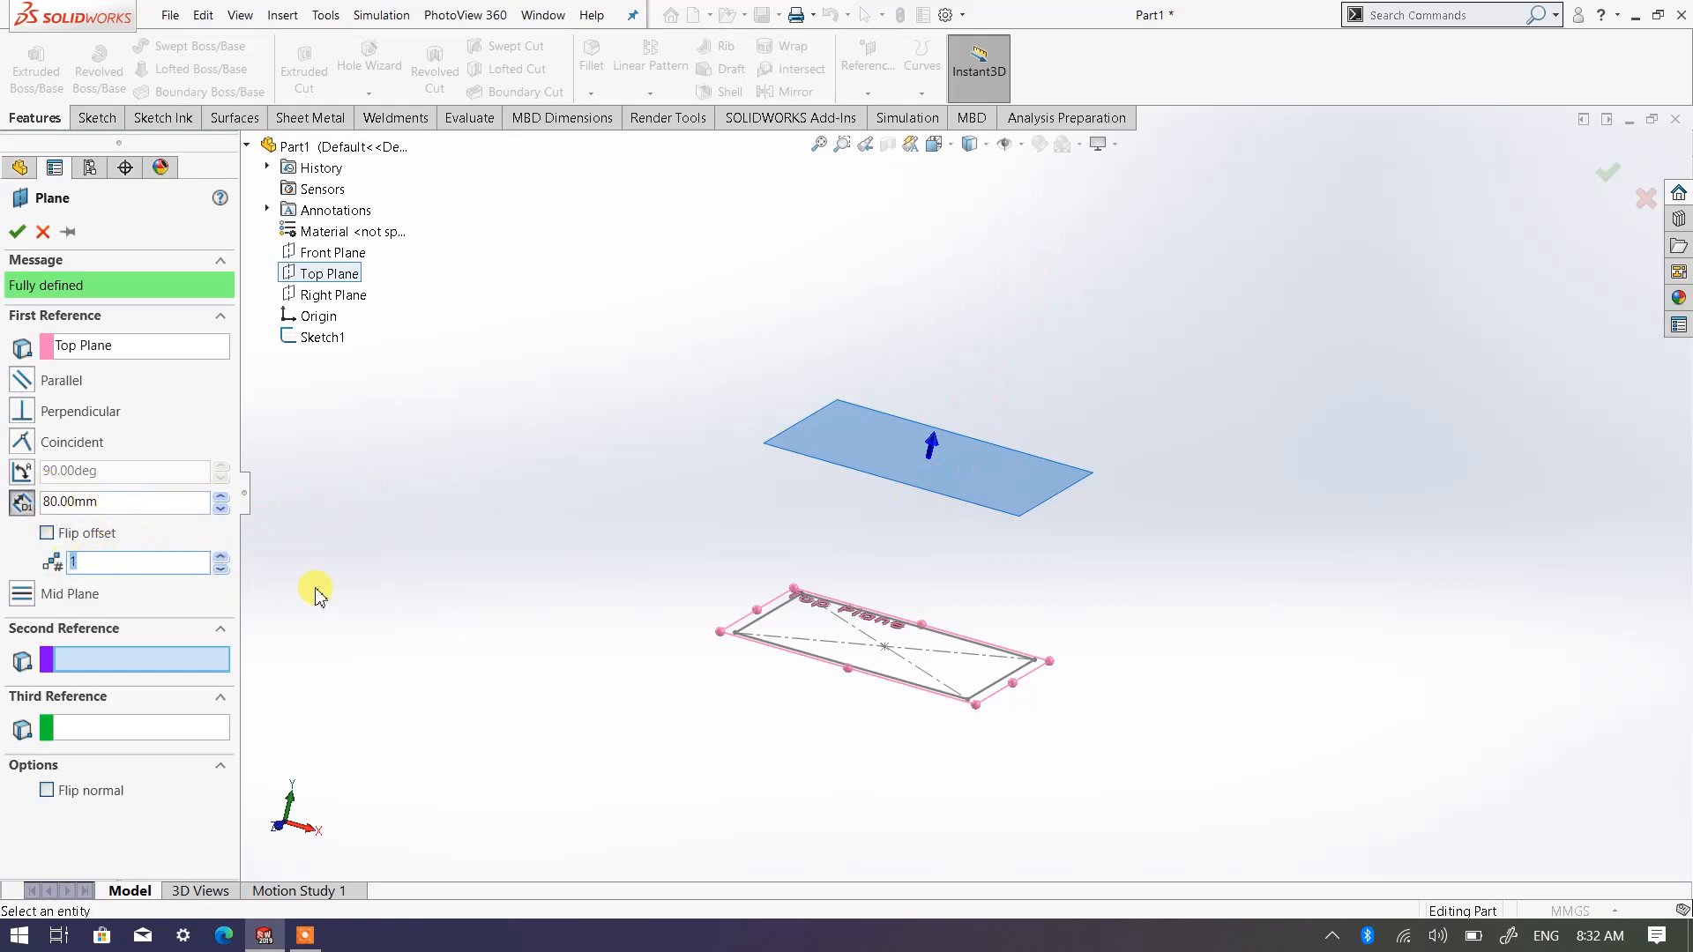
click(411, 588)
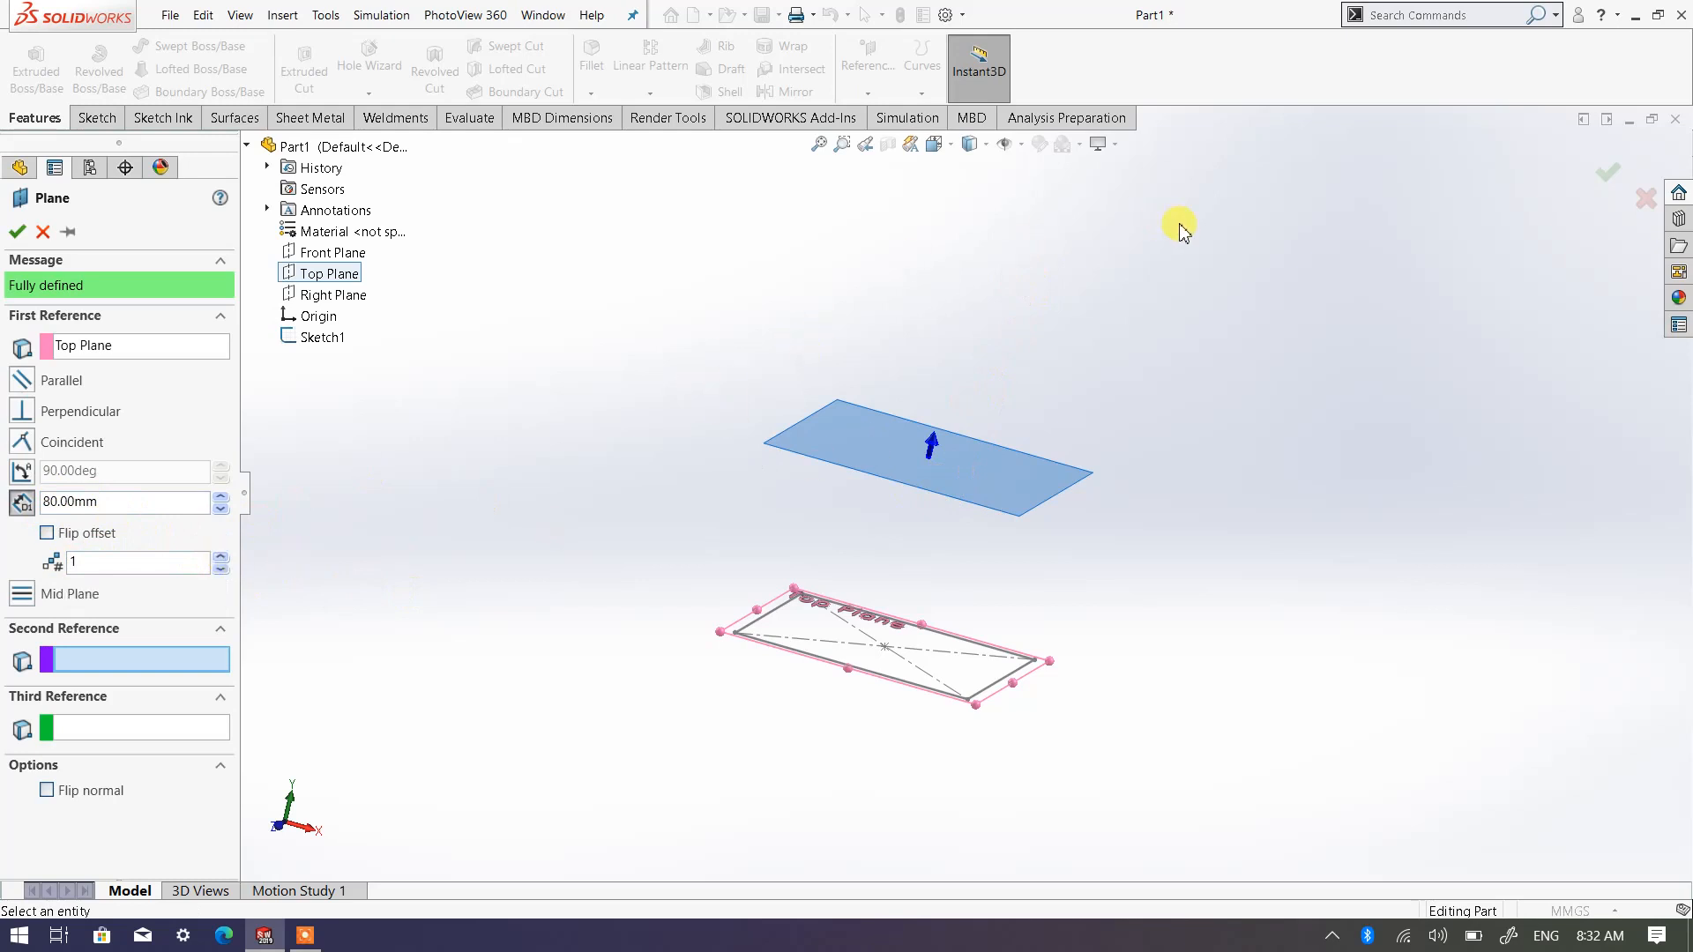
scroll(997, 428, up, 3)
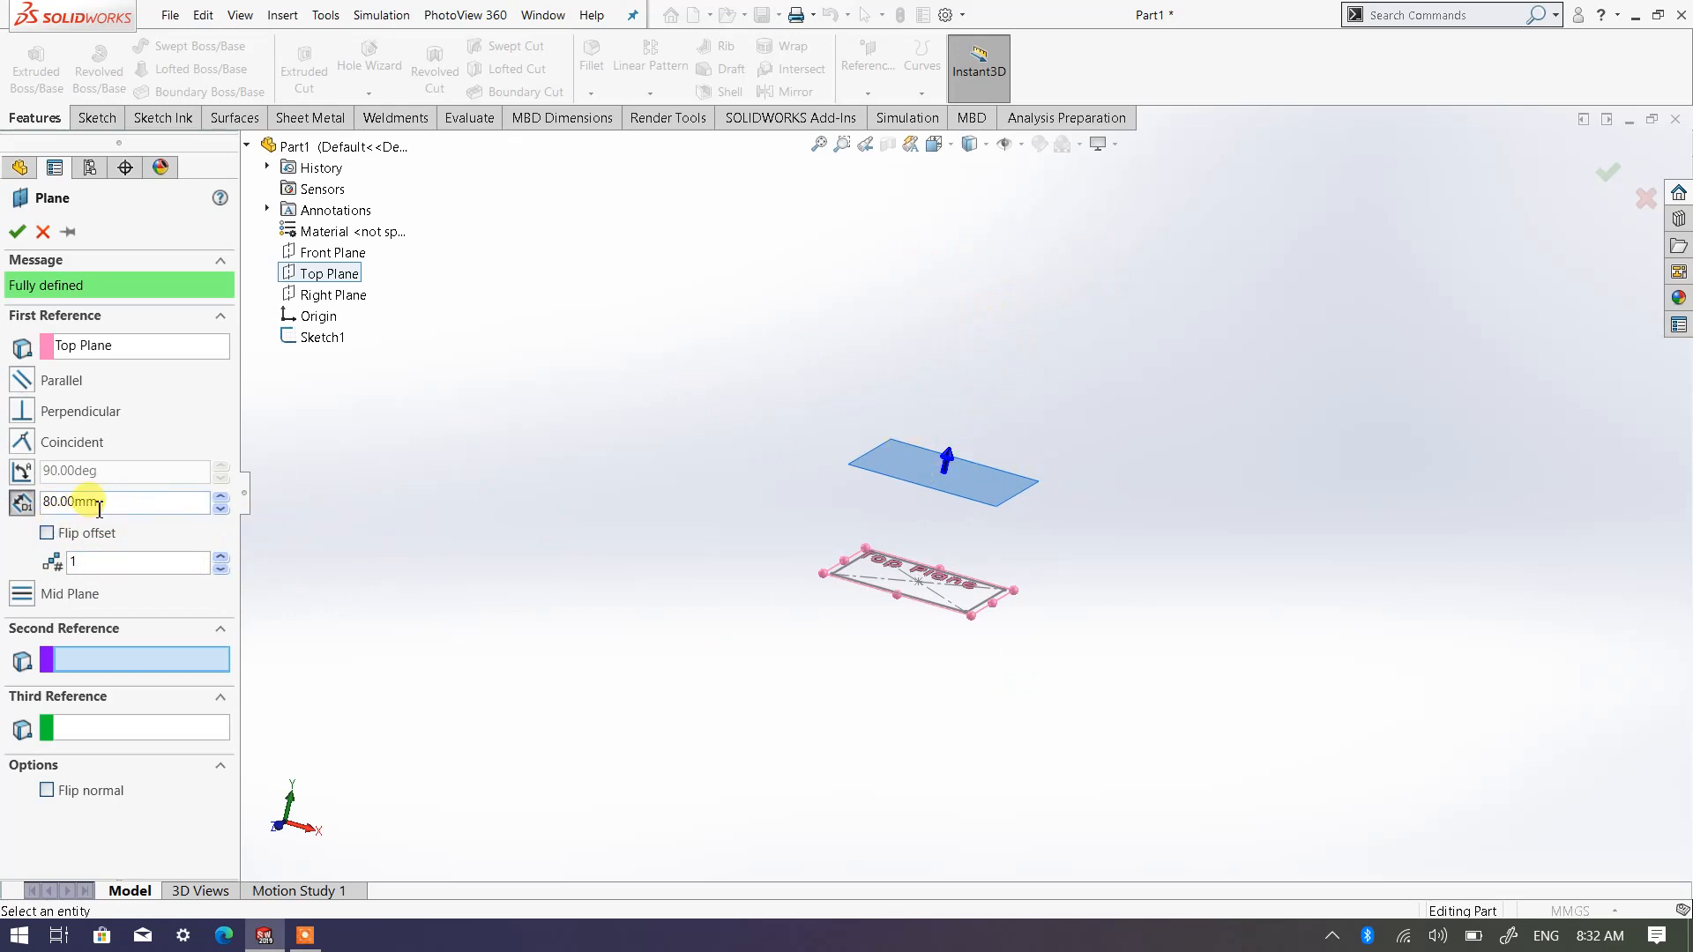
drag(46, 501, 150, 509)
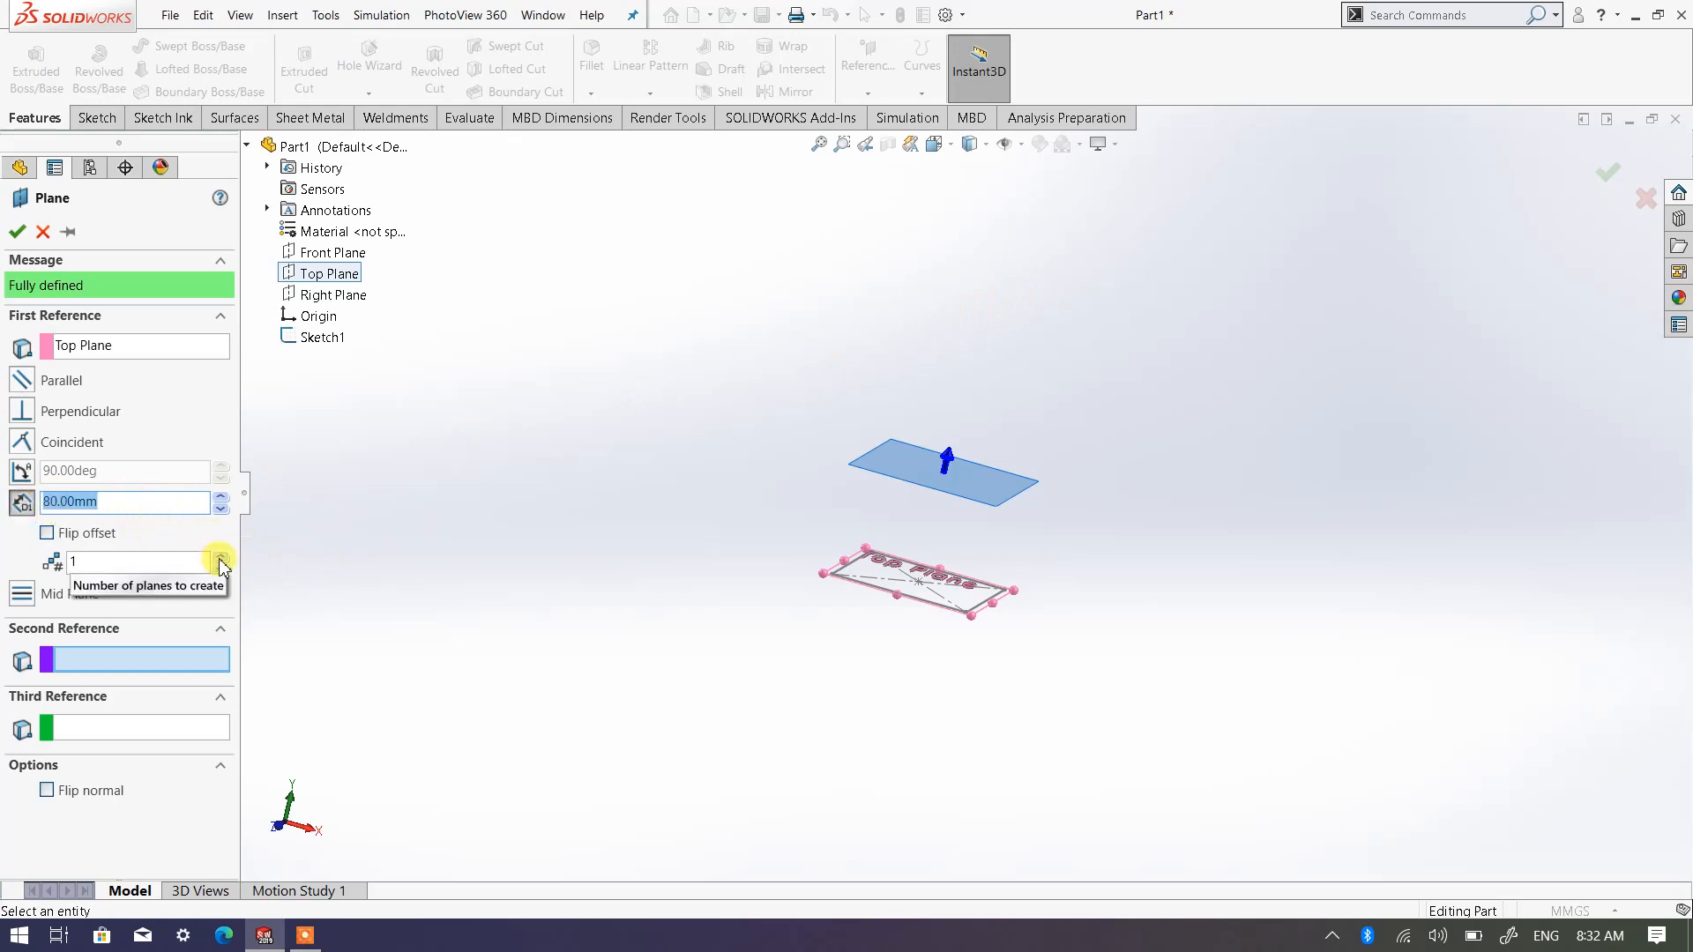
Try creating three offset planes, and set the number of planes back to 1
click(152, 562)
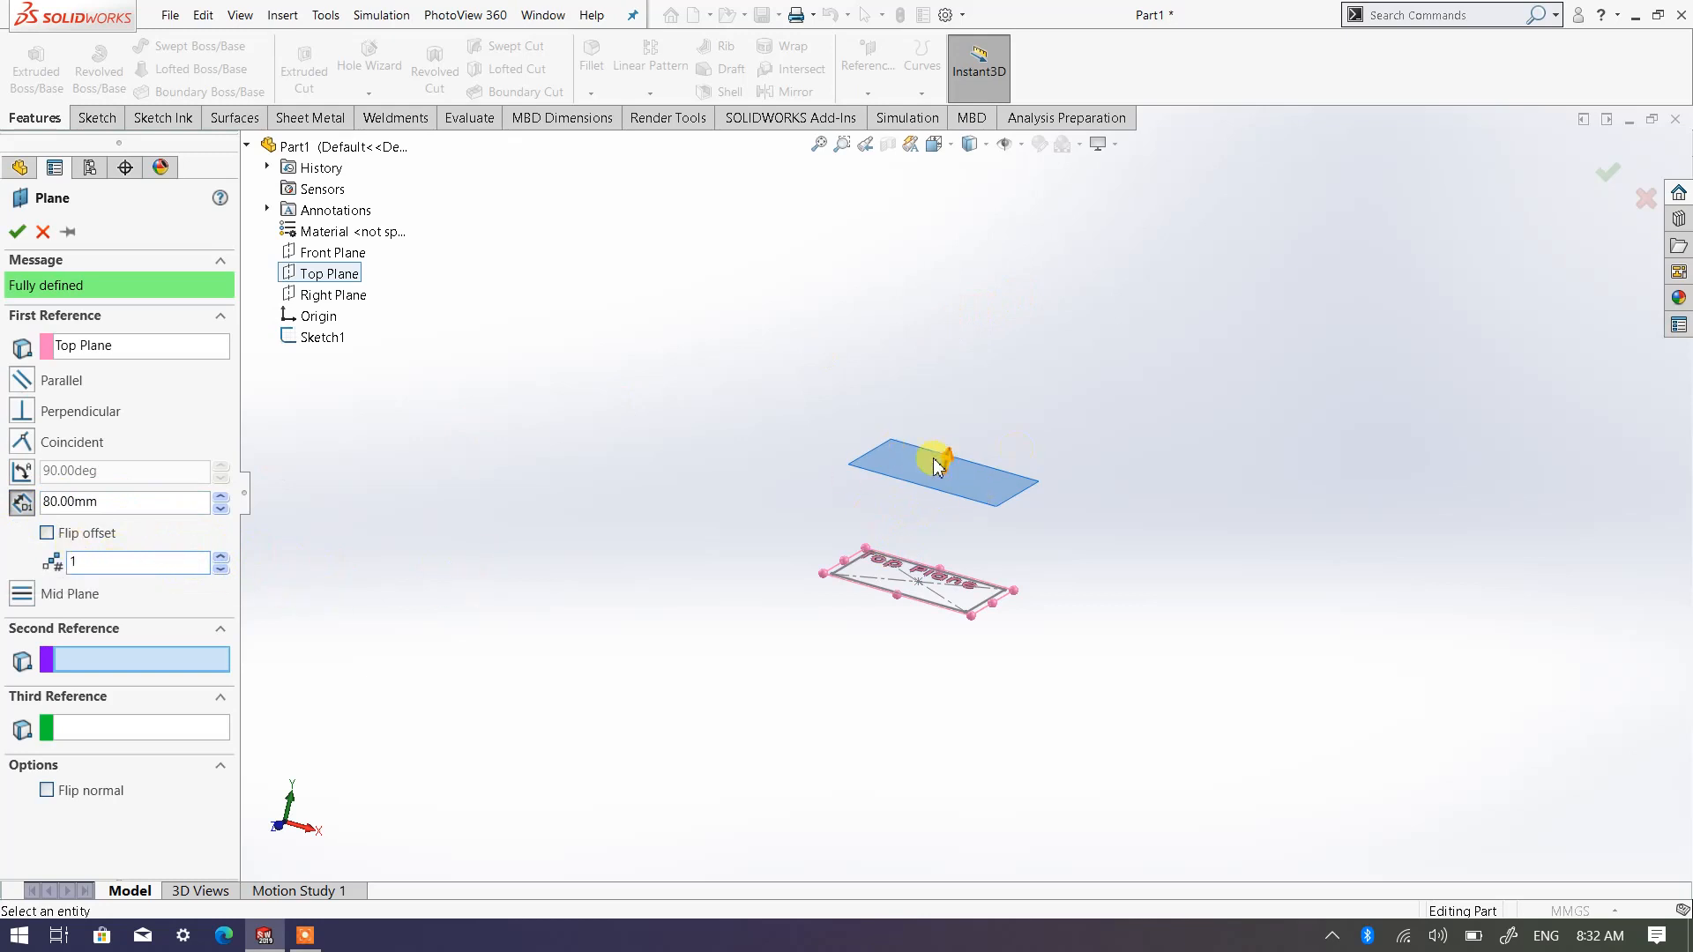
click(221, 556)
click(221, 556)
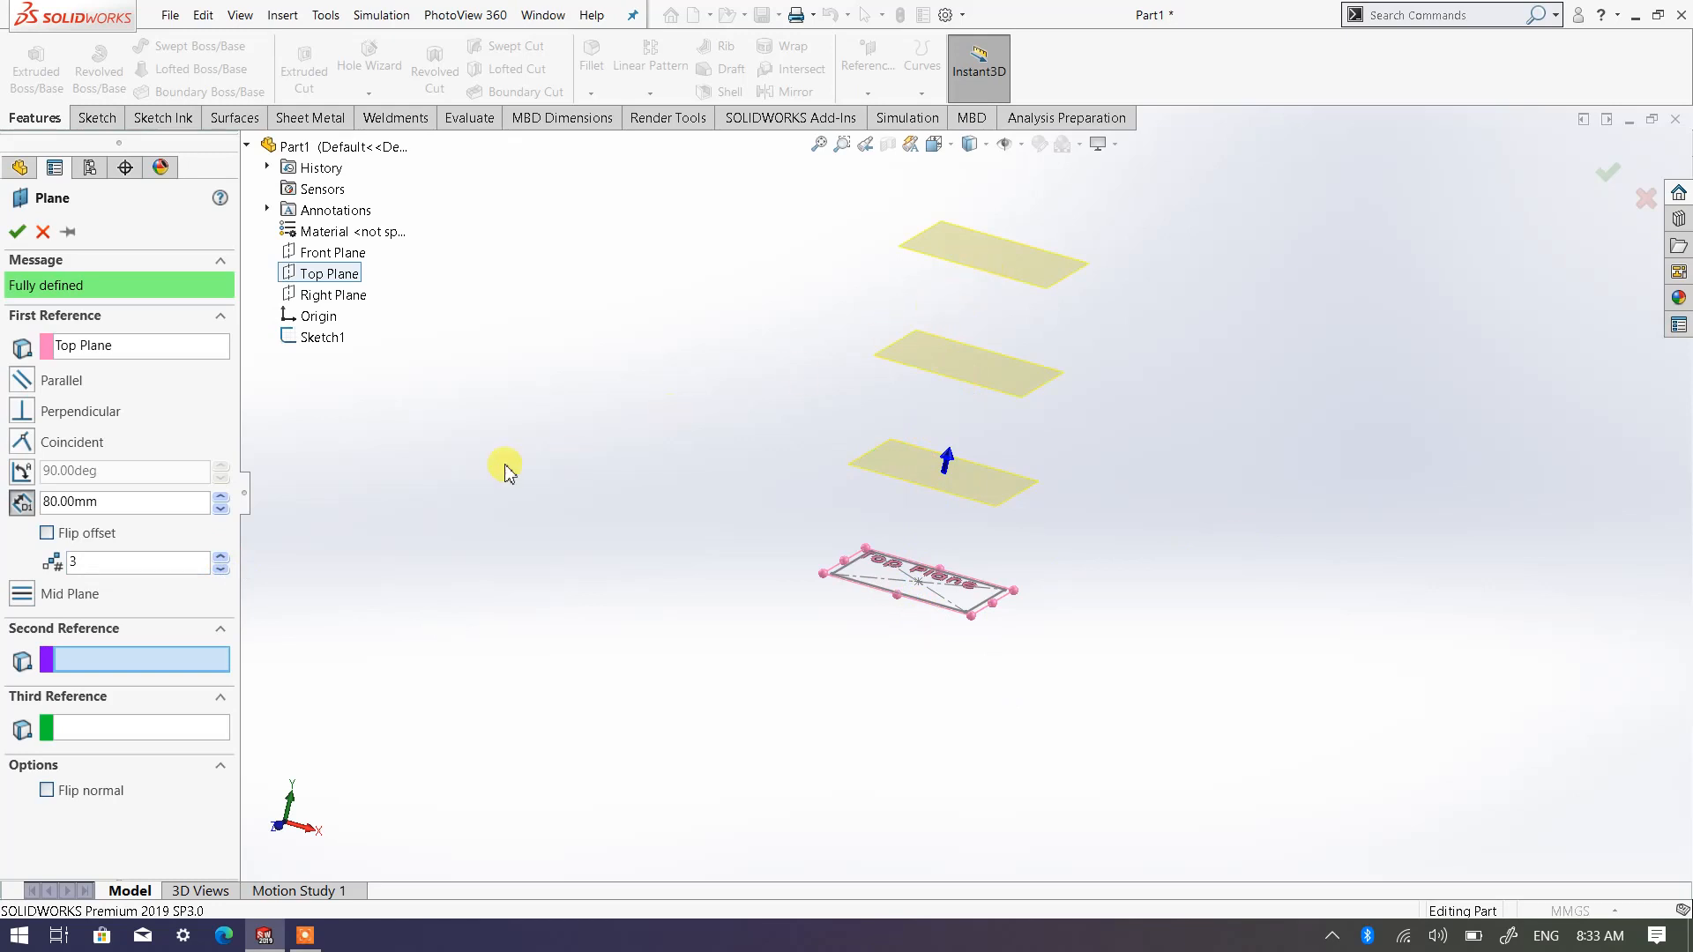
click(221, 568)
click(221, 569)
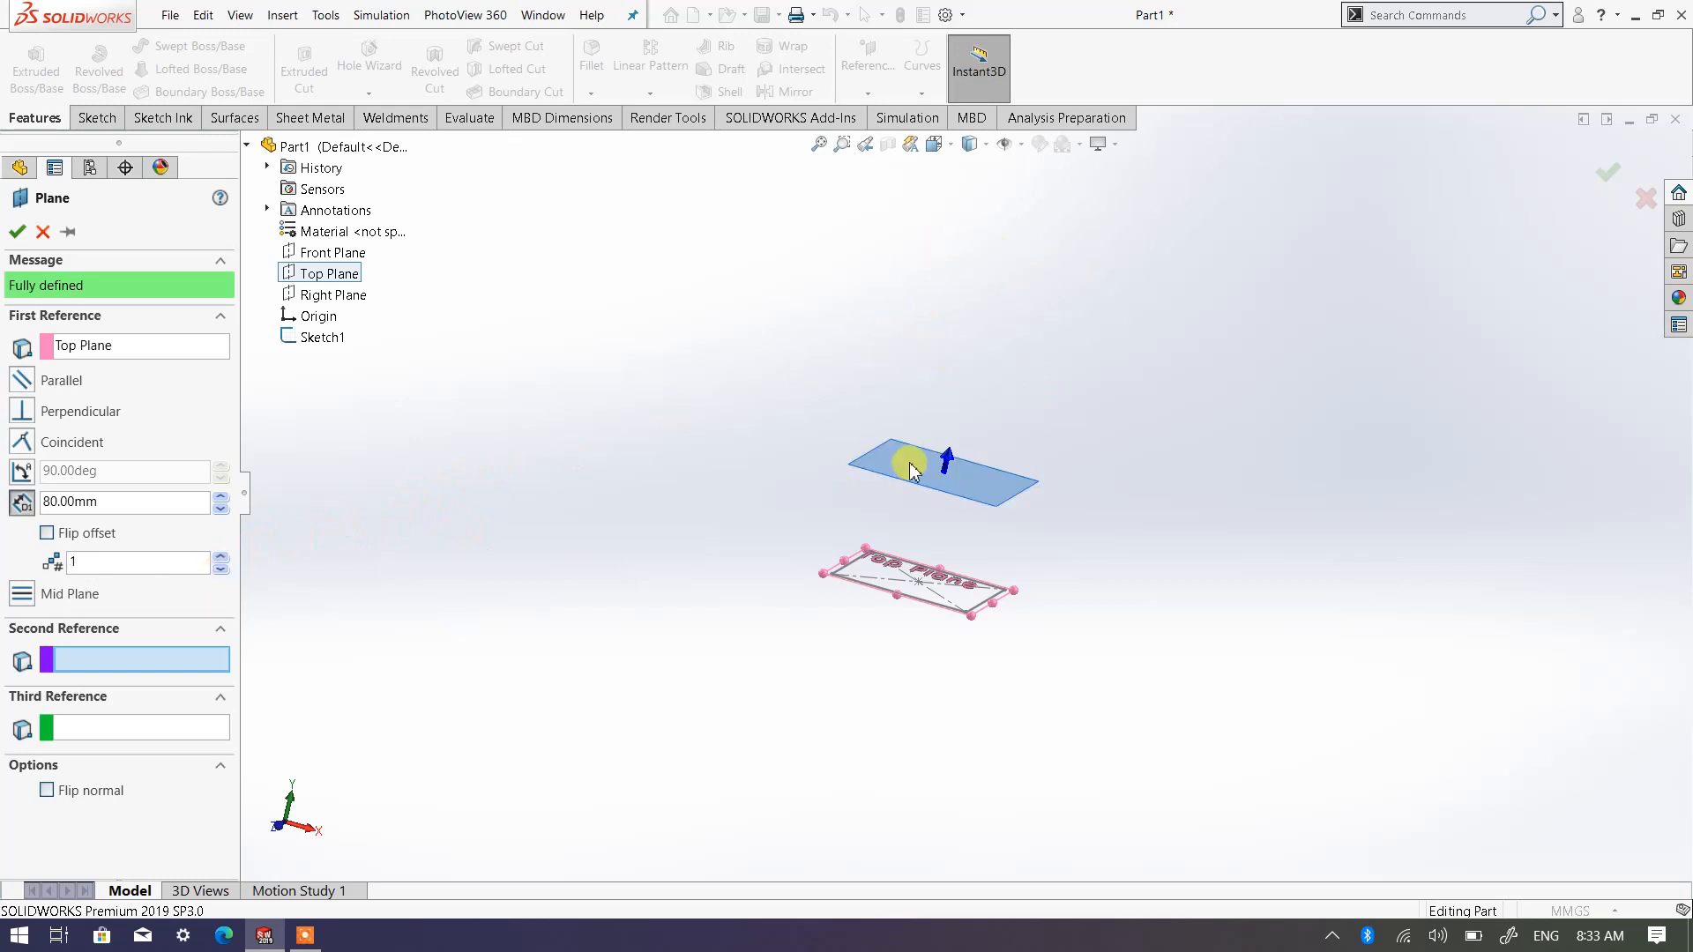
Accept the offset plane and start a sketch on it, viewed normal to the plane
mouse_move(907, 510)
middle_down()
mouse_move(877, 574)
mouse_move(932, 521)
middle_up()
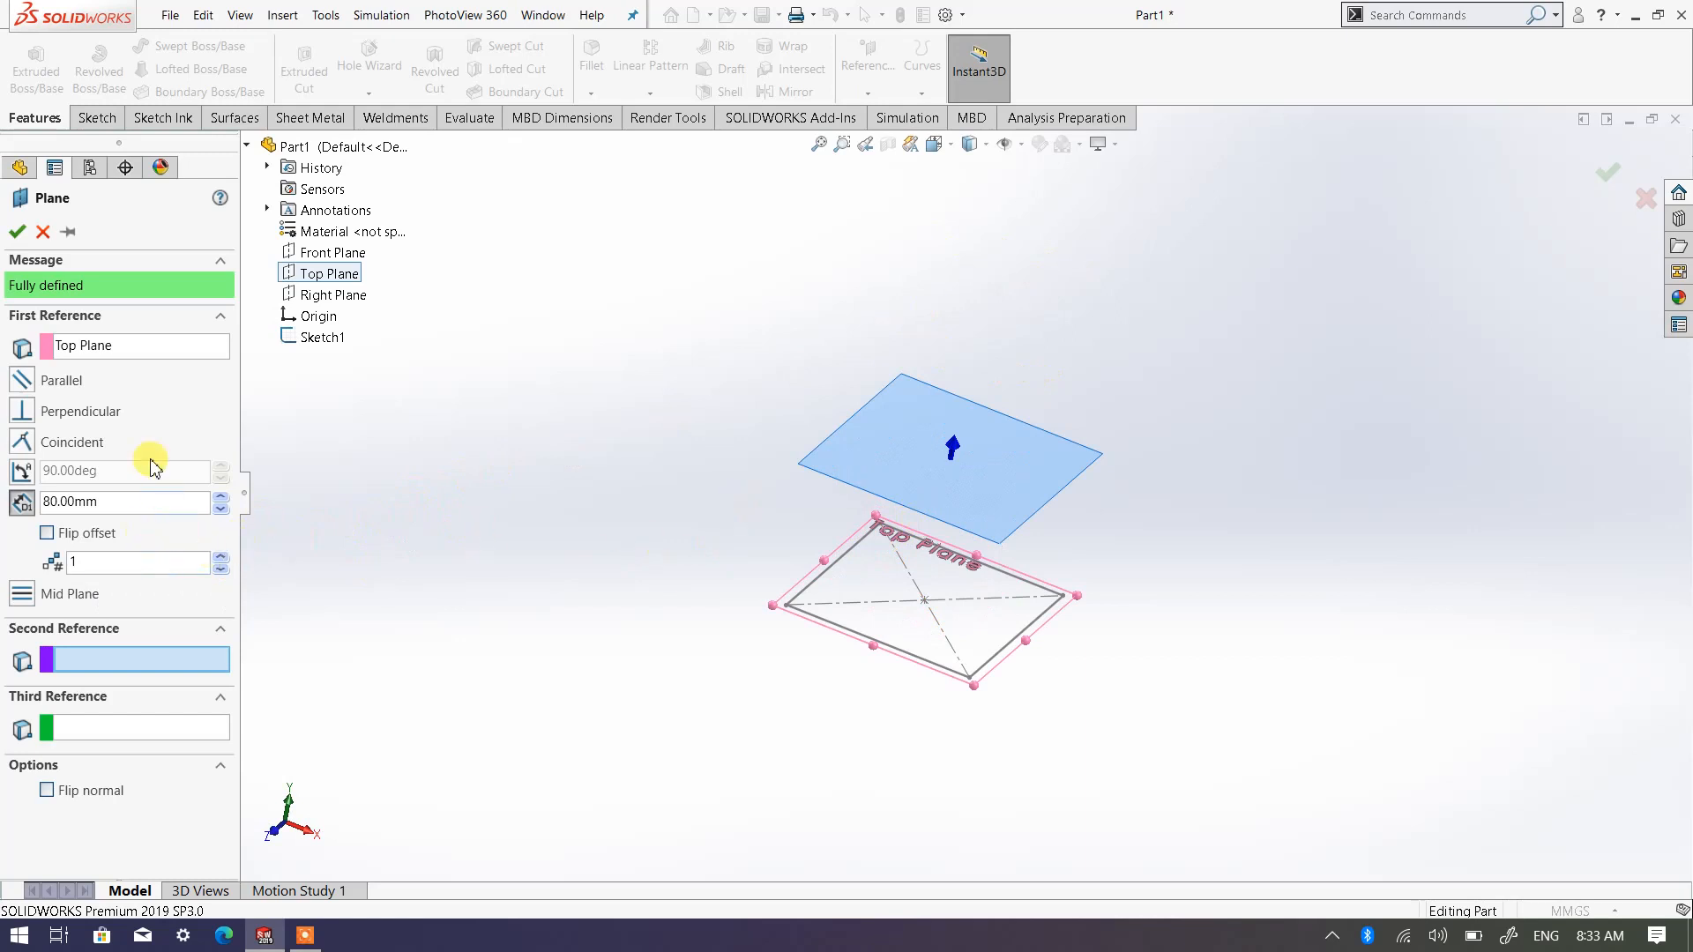
click(17, 233)
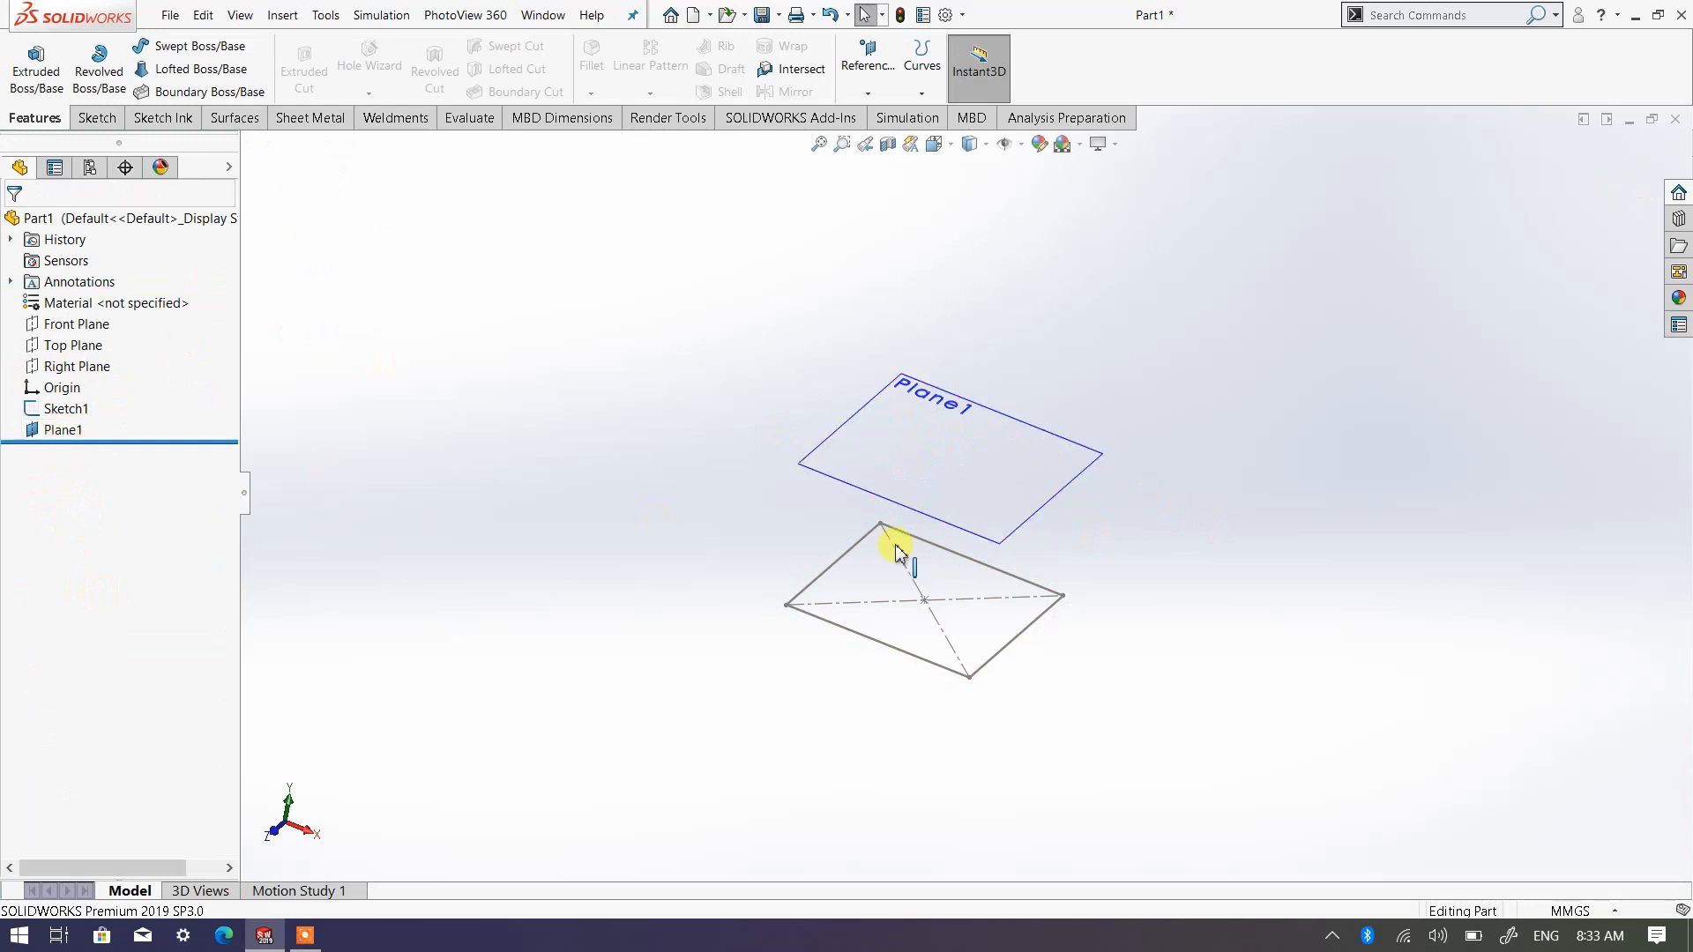
click(856, 420)
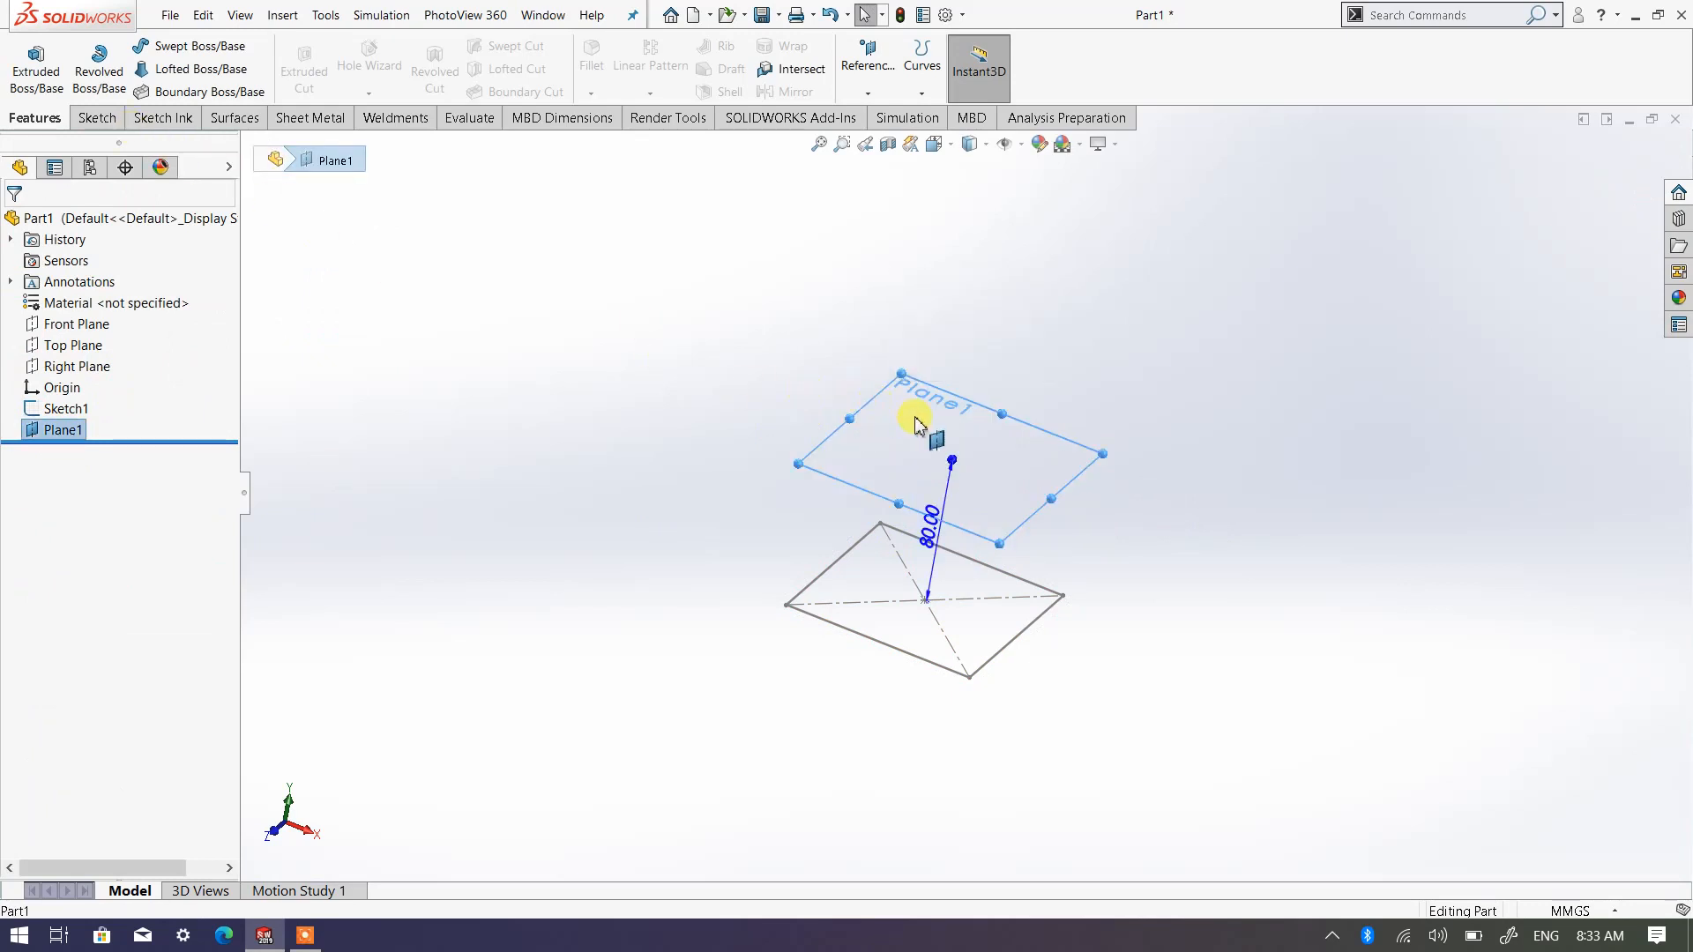
click(93, 118)
click(24, 58)
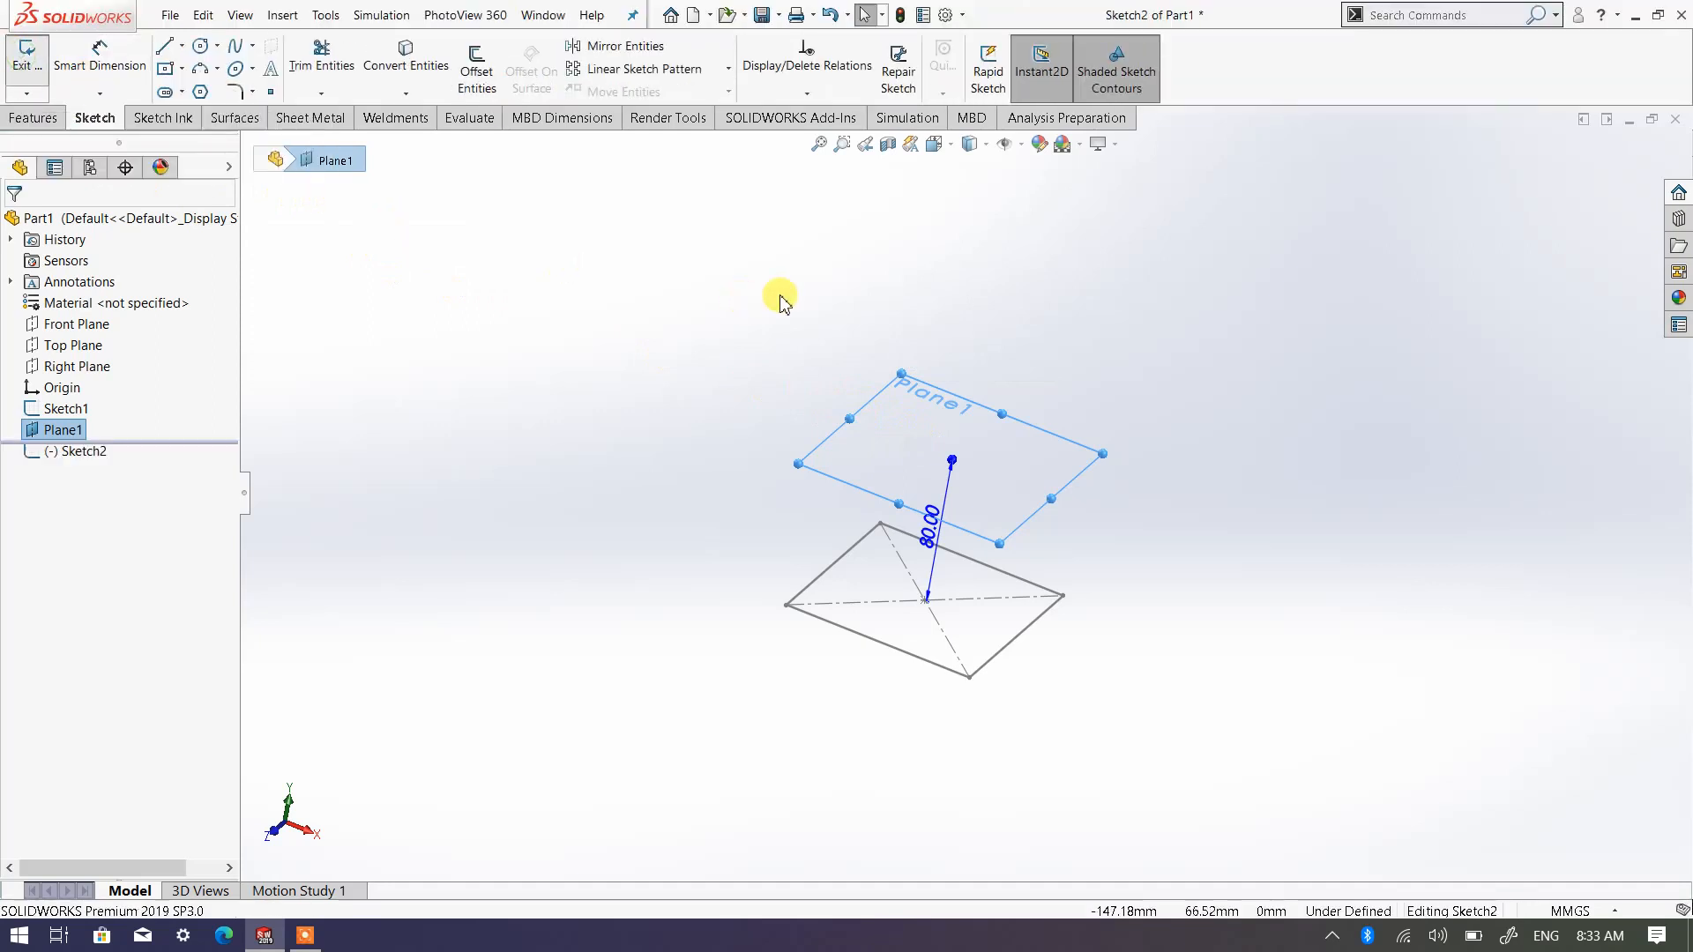
click(948, 145)
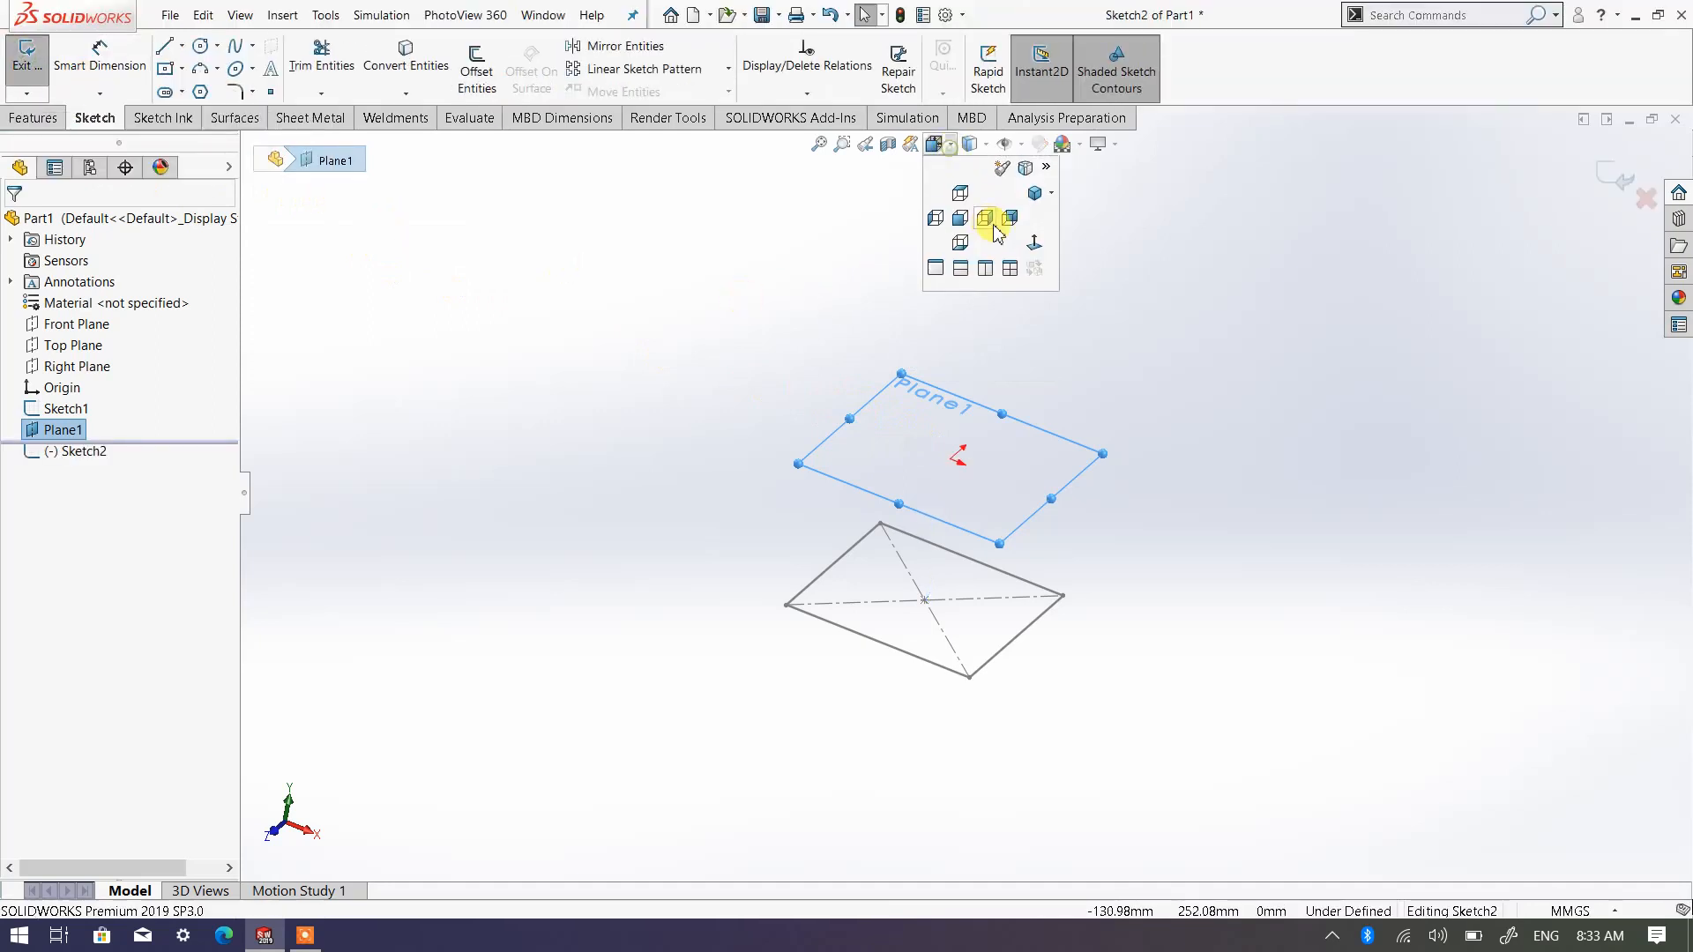
click(1035, 243)
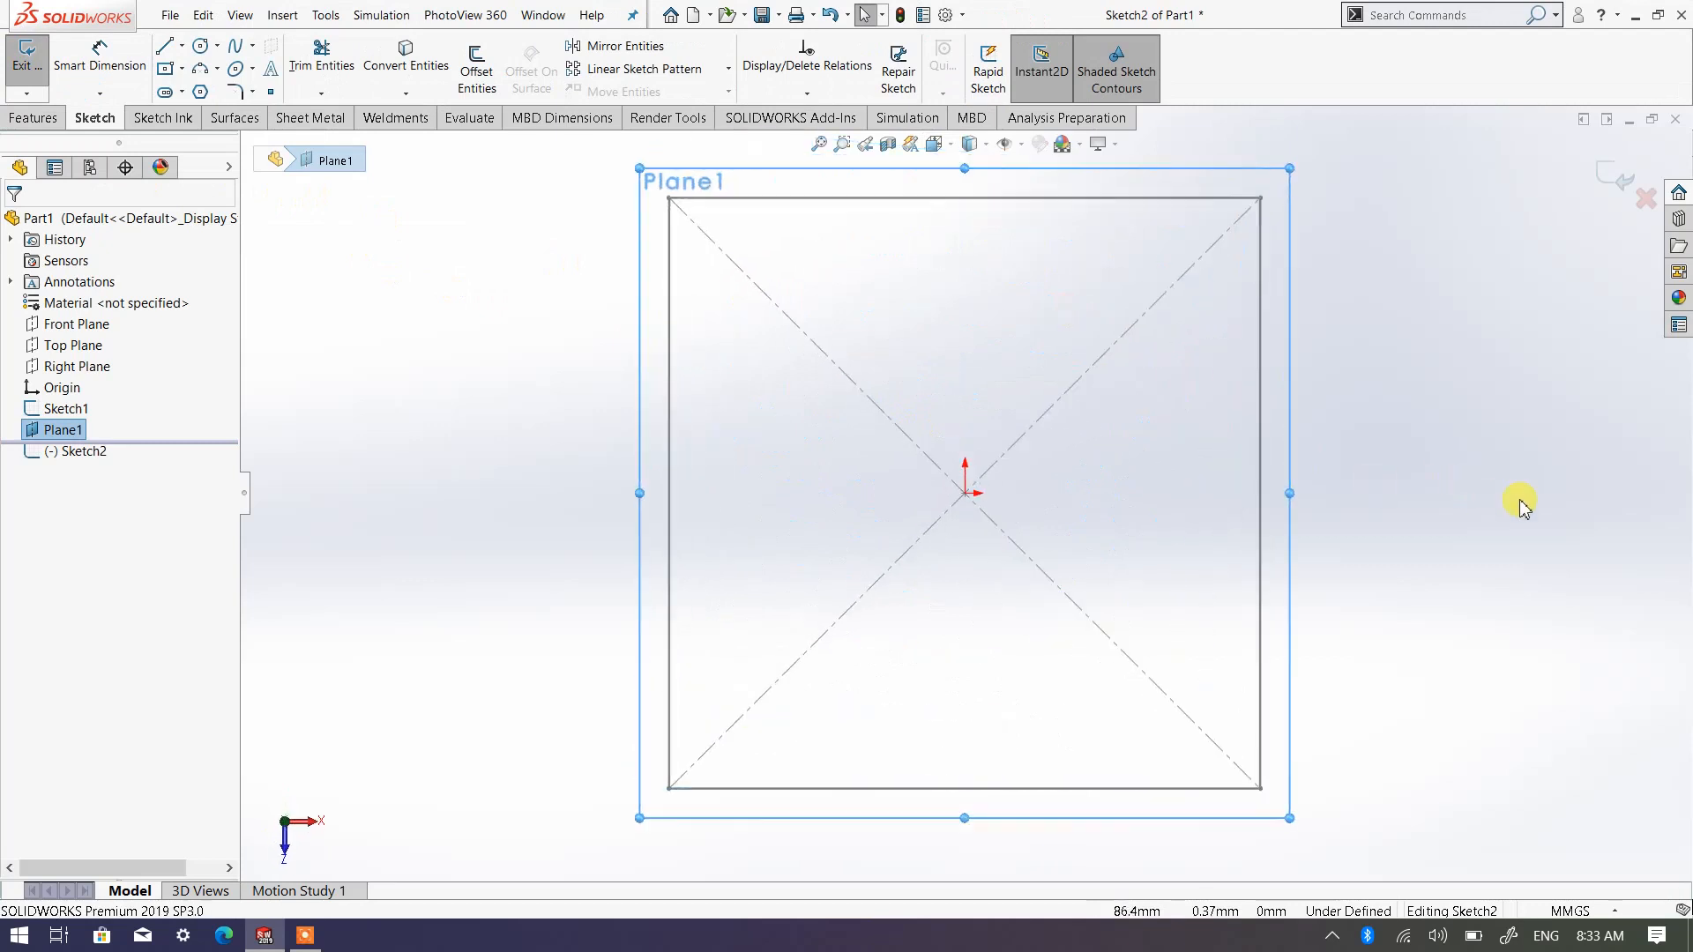
click(1508, 529)
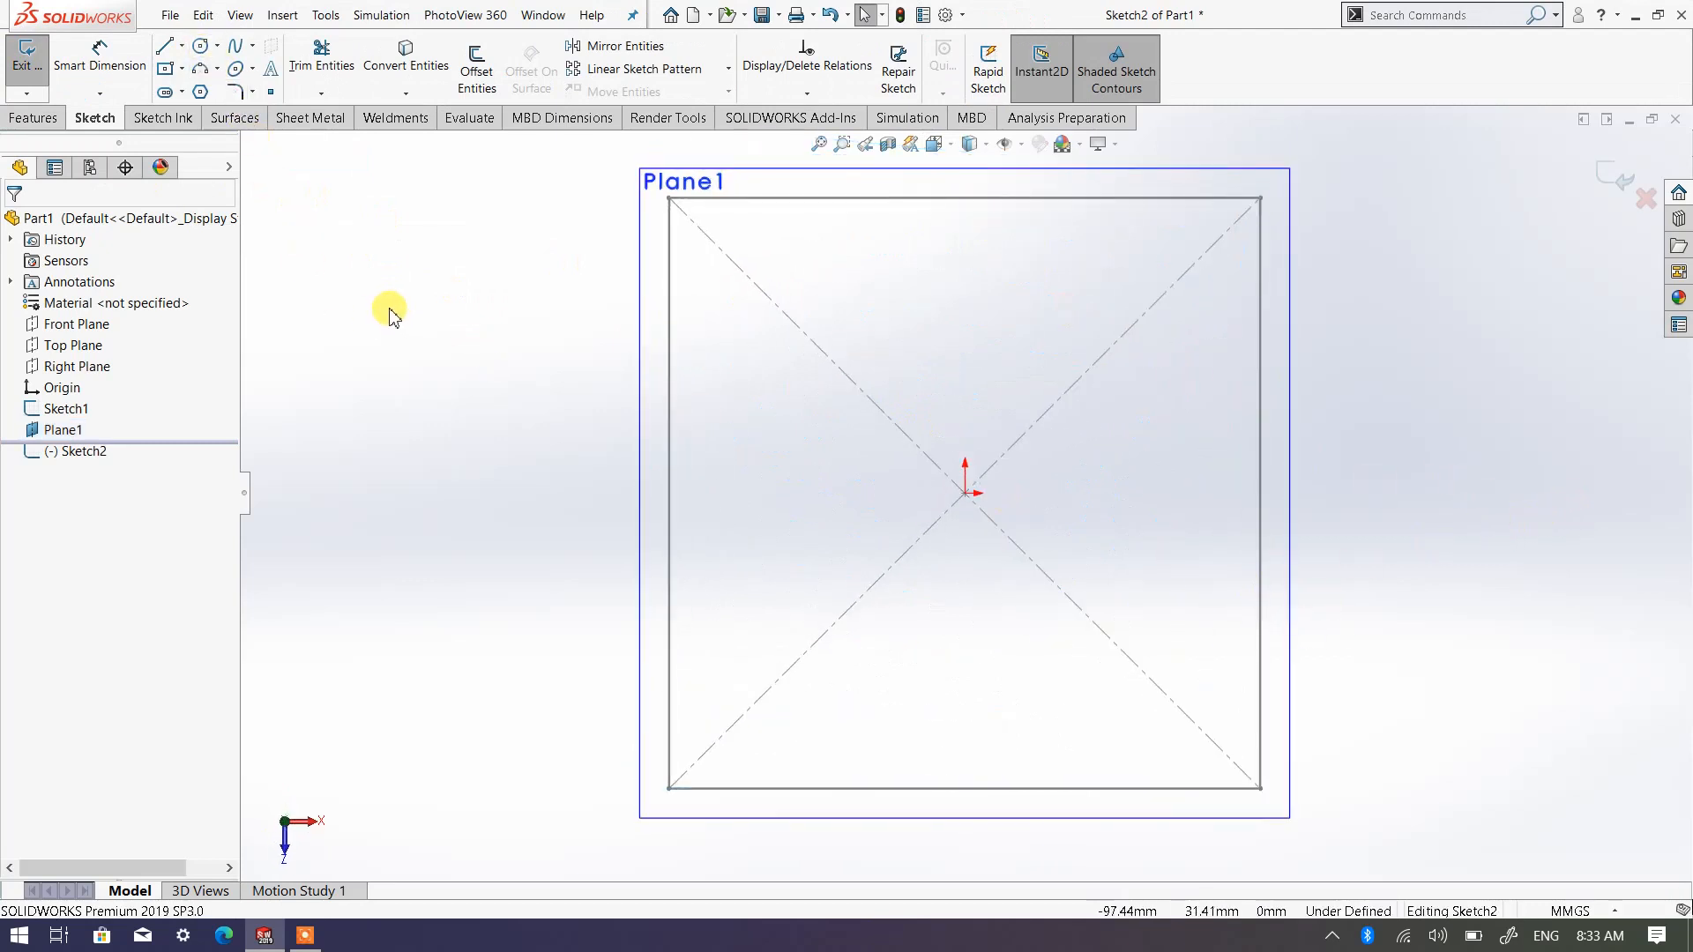
Sketch a circle with a radius of about 40 mm centred on the origin
click(202, 46)
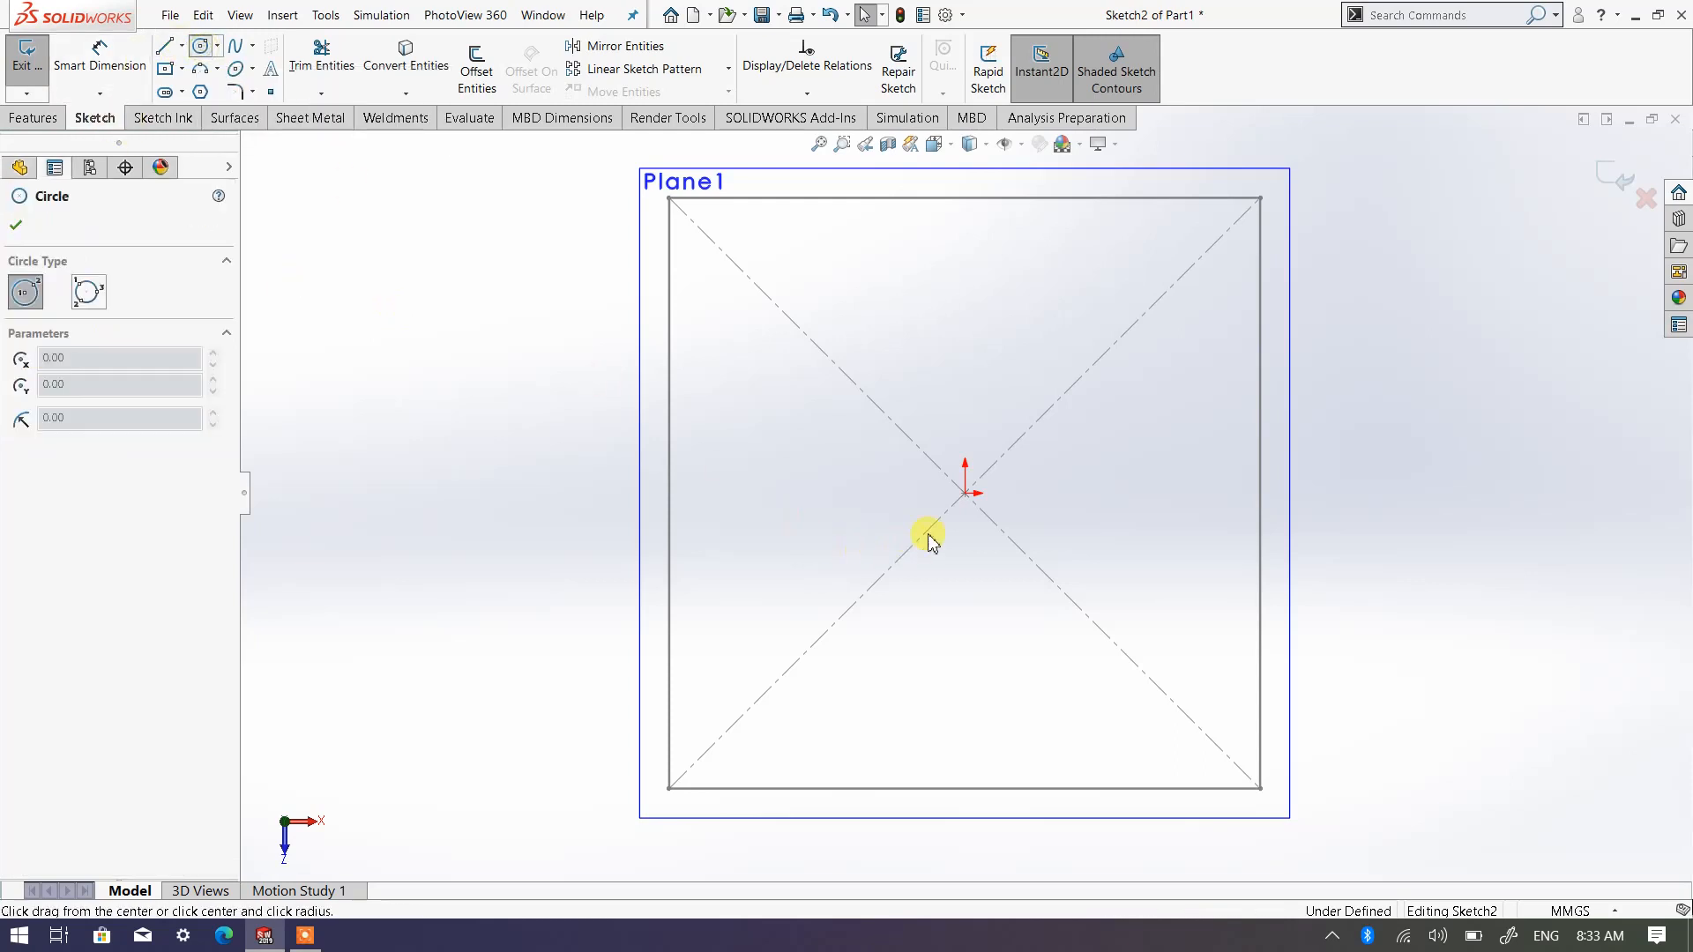
click(966, 496)
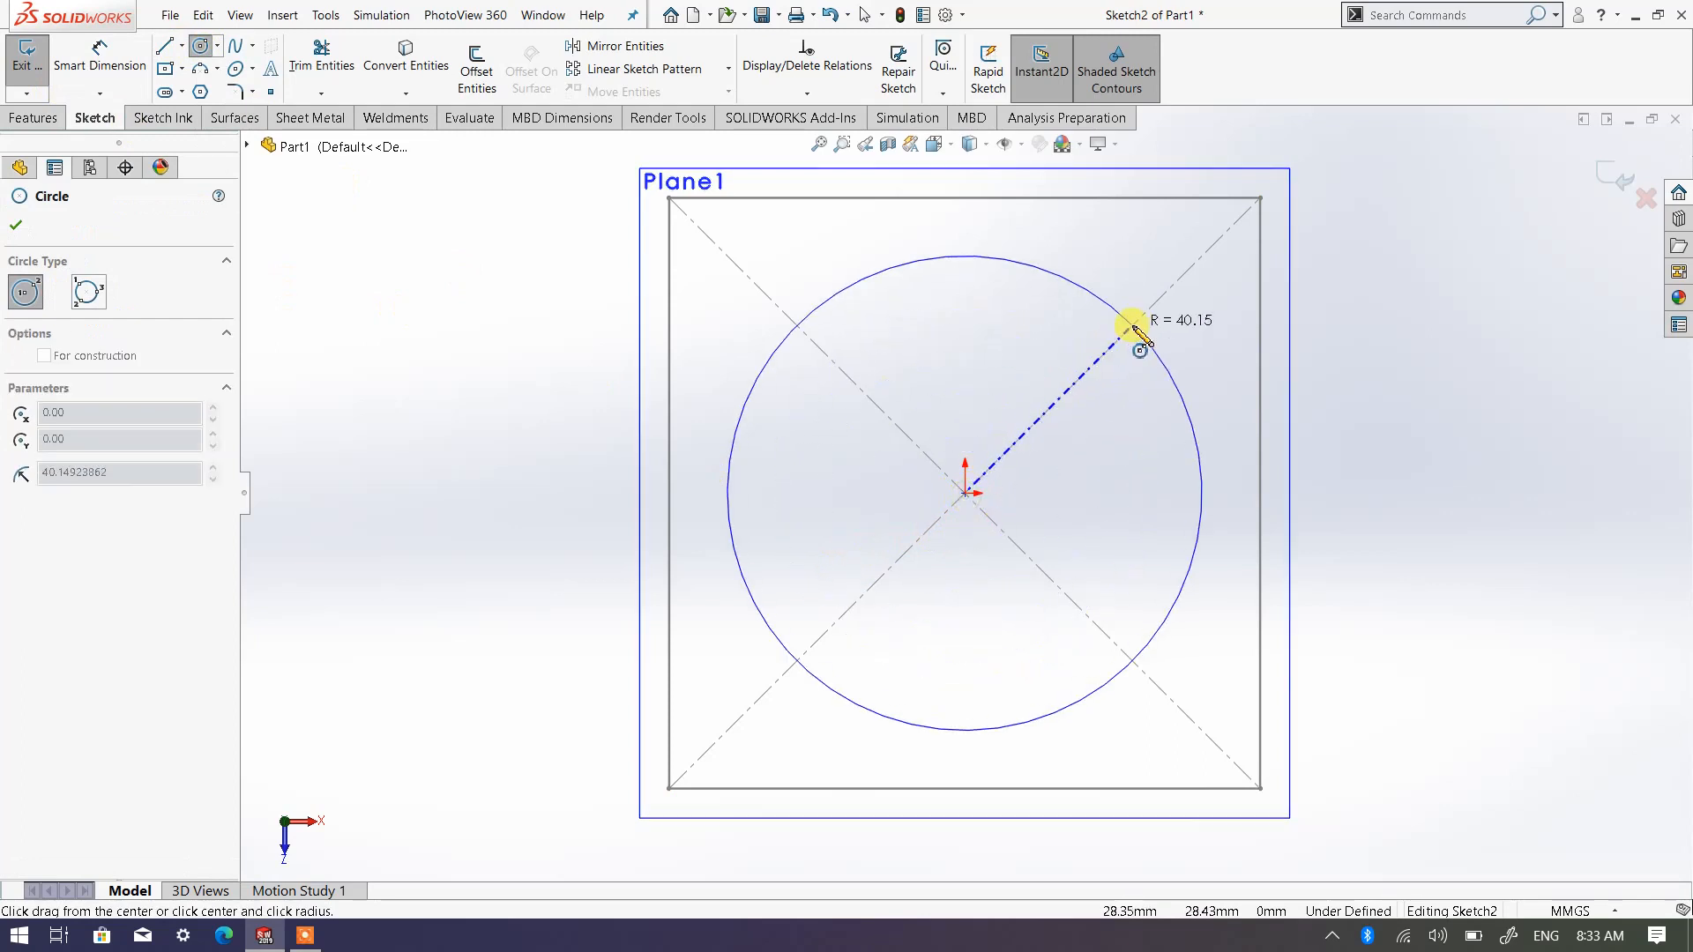
click(1135, 329)
Dimension the circle's diameter to 80 mm
right_click(1133, 328)
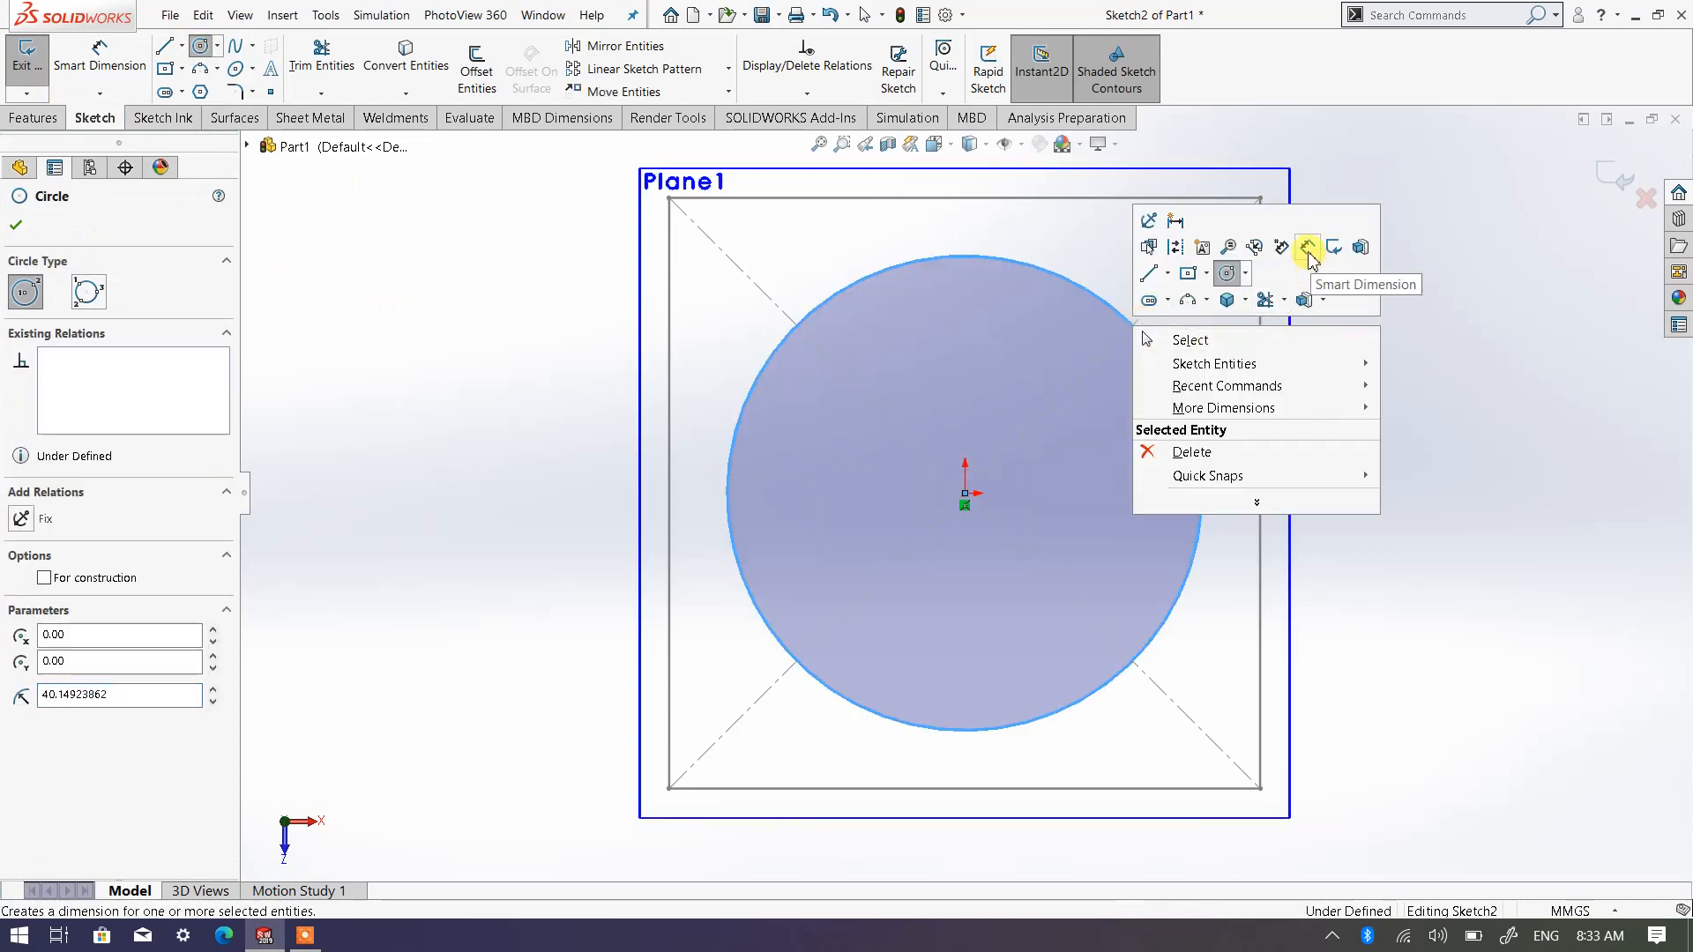
click(1308, 252)
click(1202, 456)
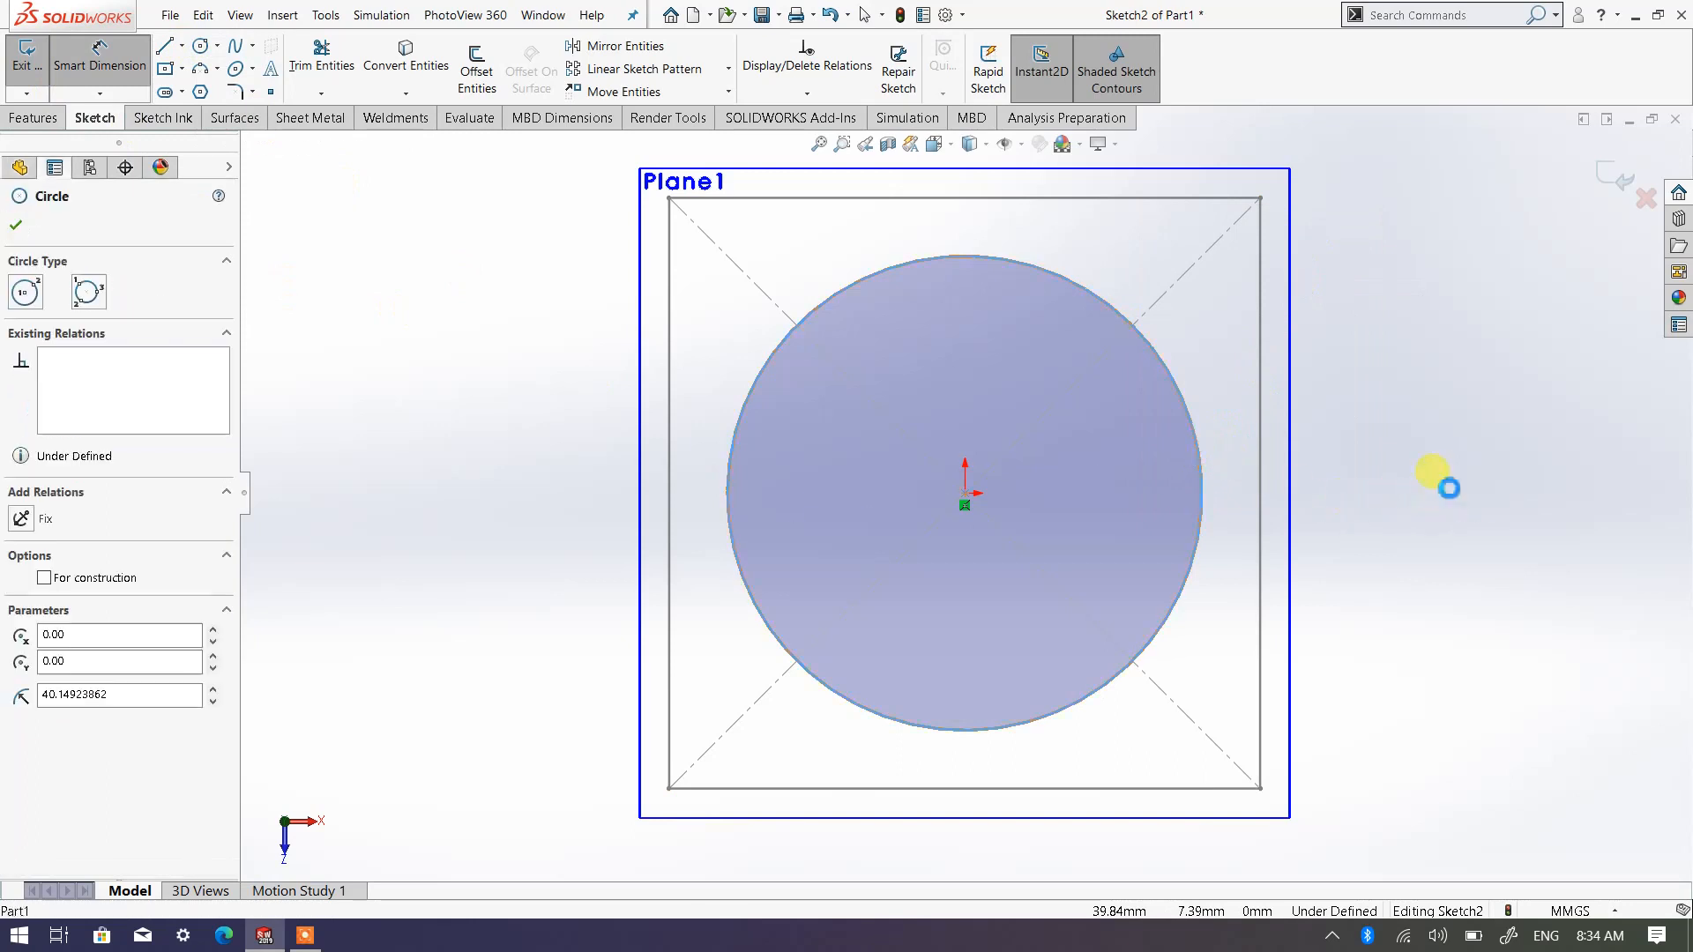
click(1469, 488)
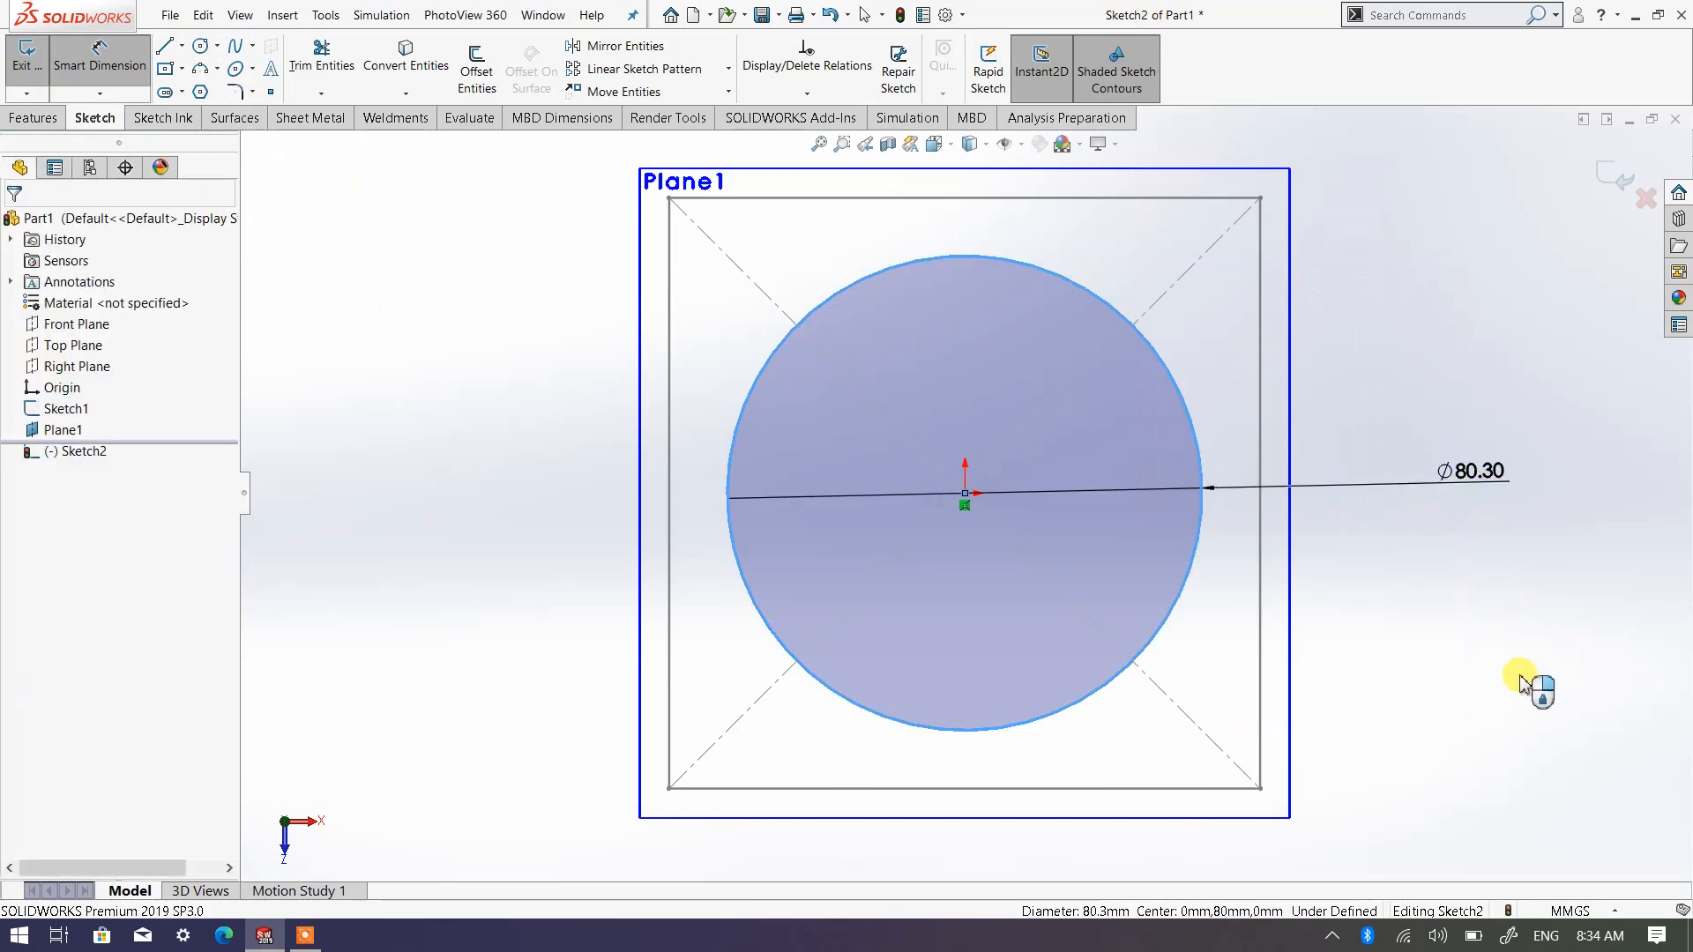
click(1474, 692)
text(80)
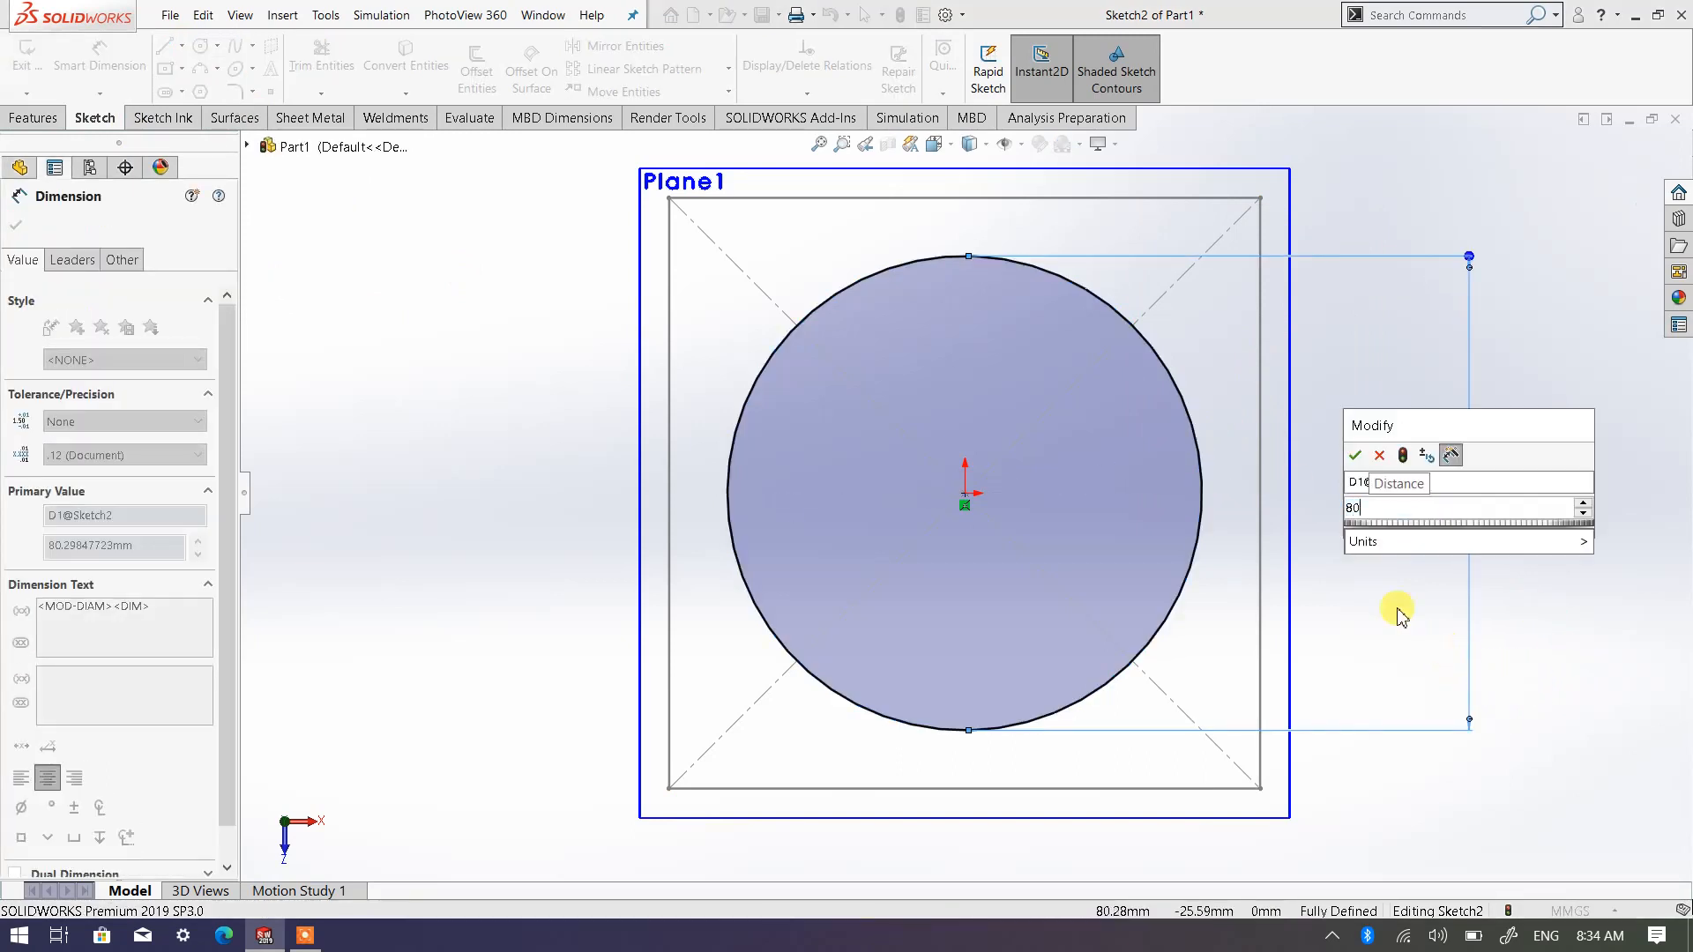
key(Return)
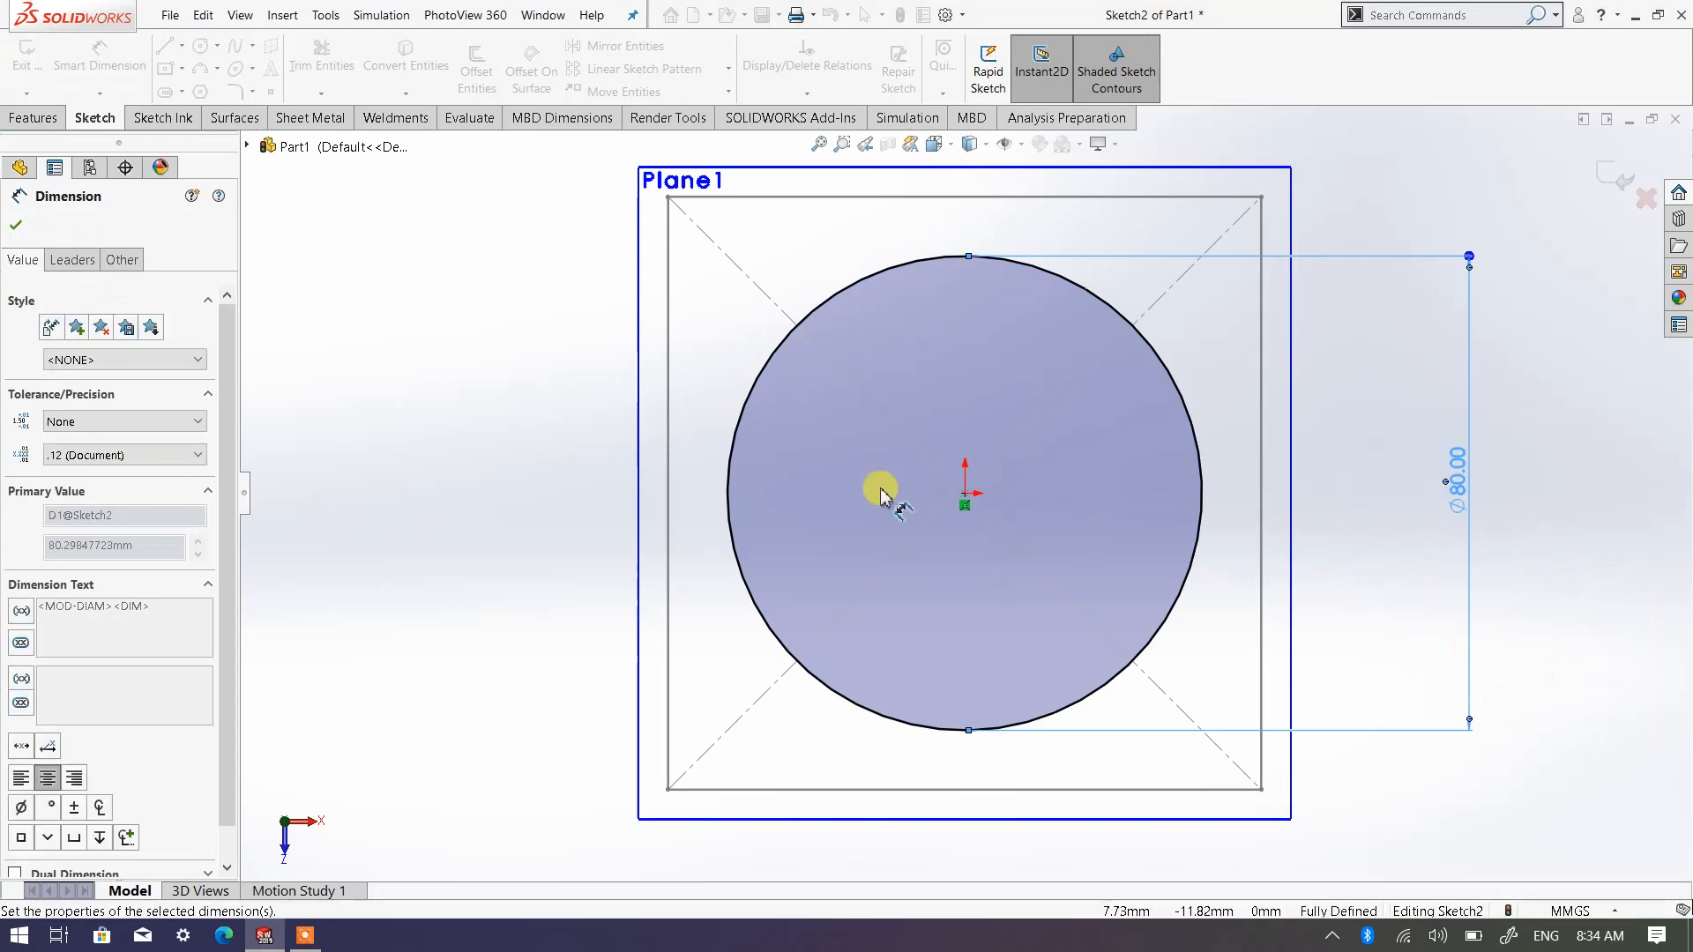
click(15, 227)
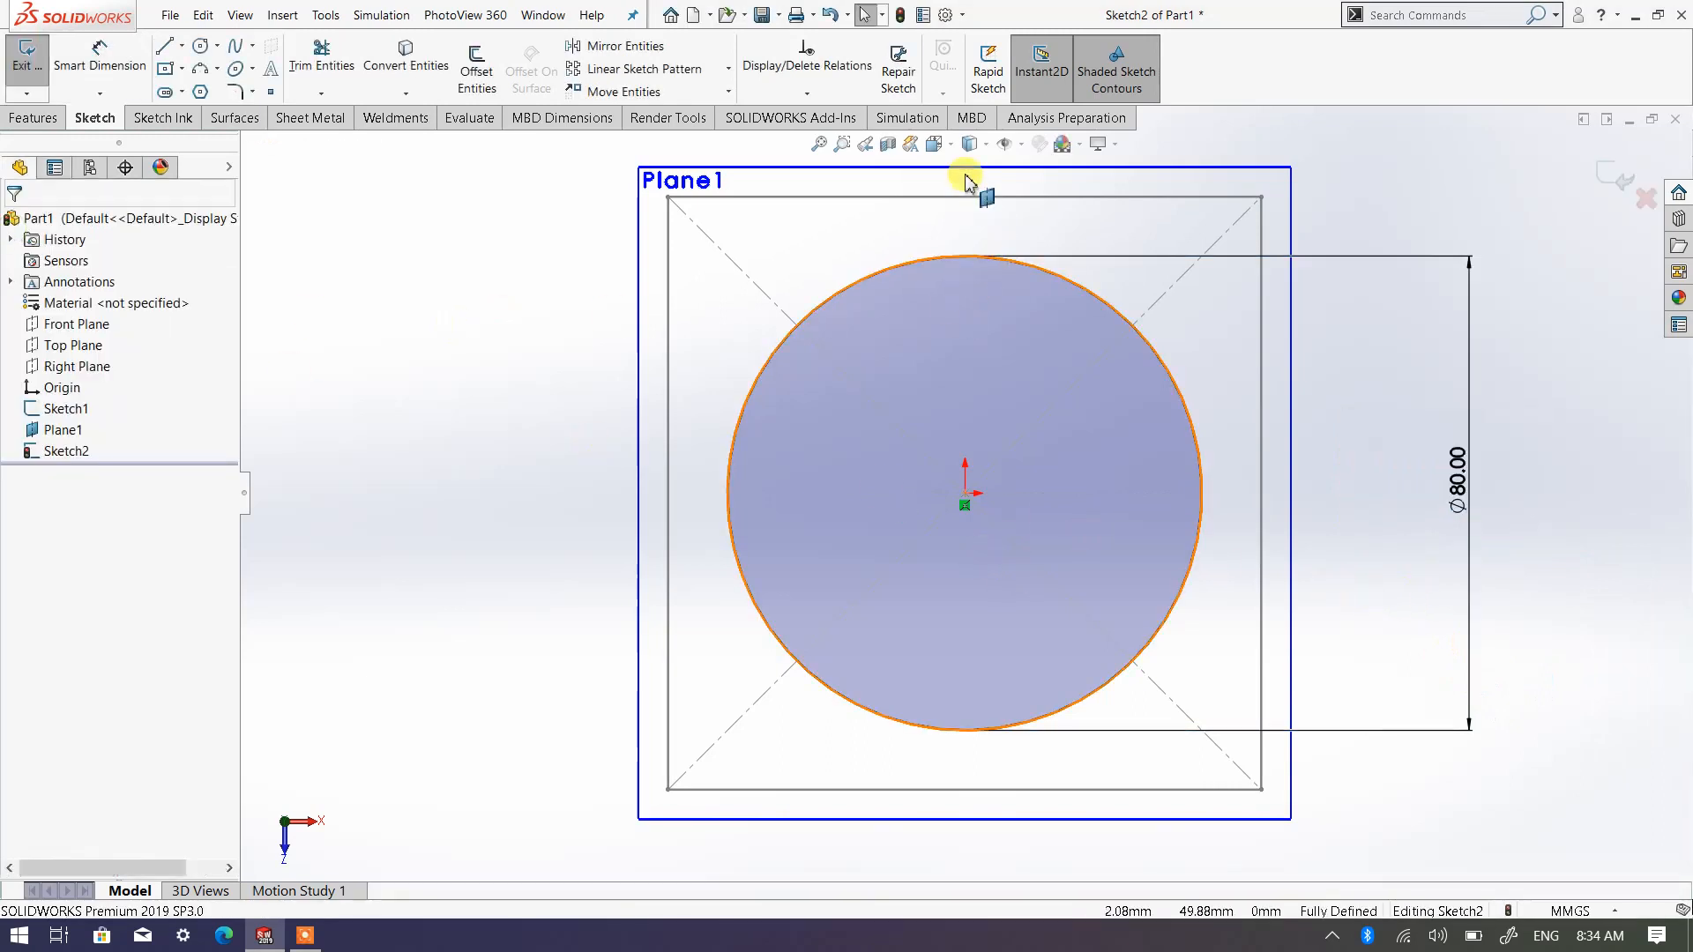
Switch the model to the isometric view and exit the circle's sketch
click(934, 144)
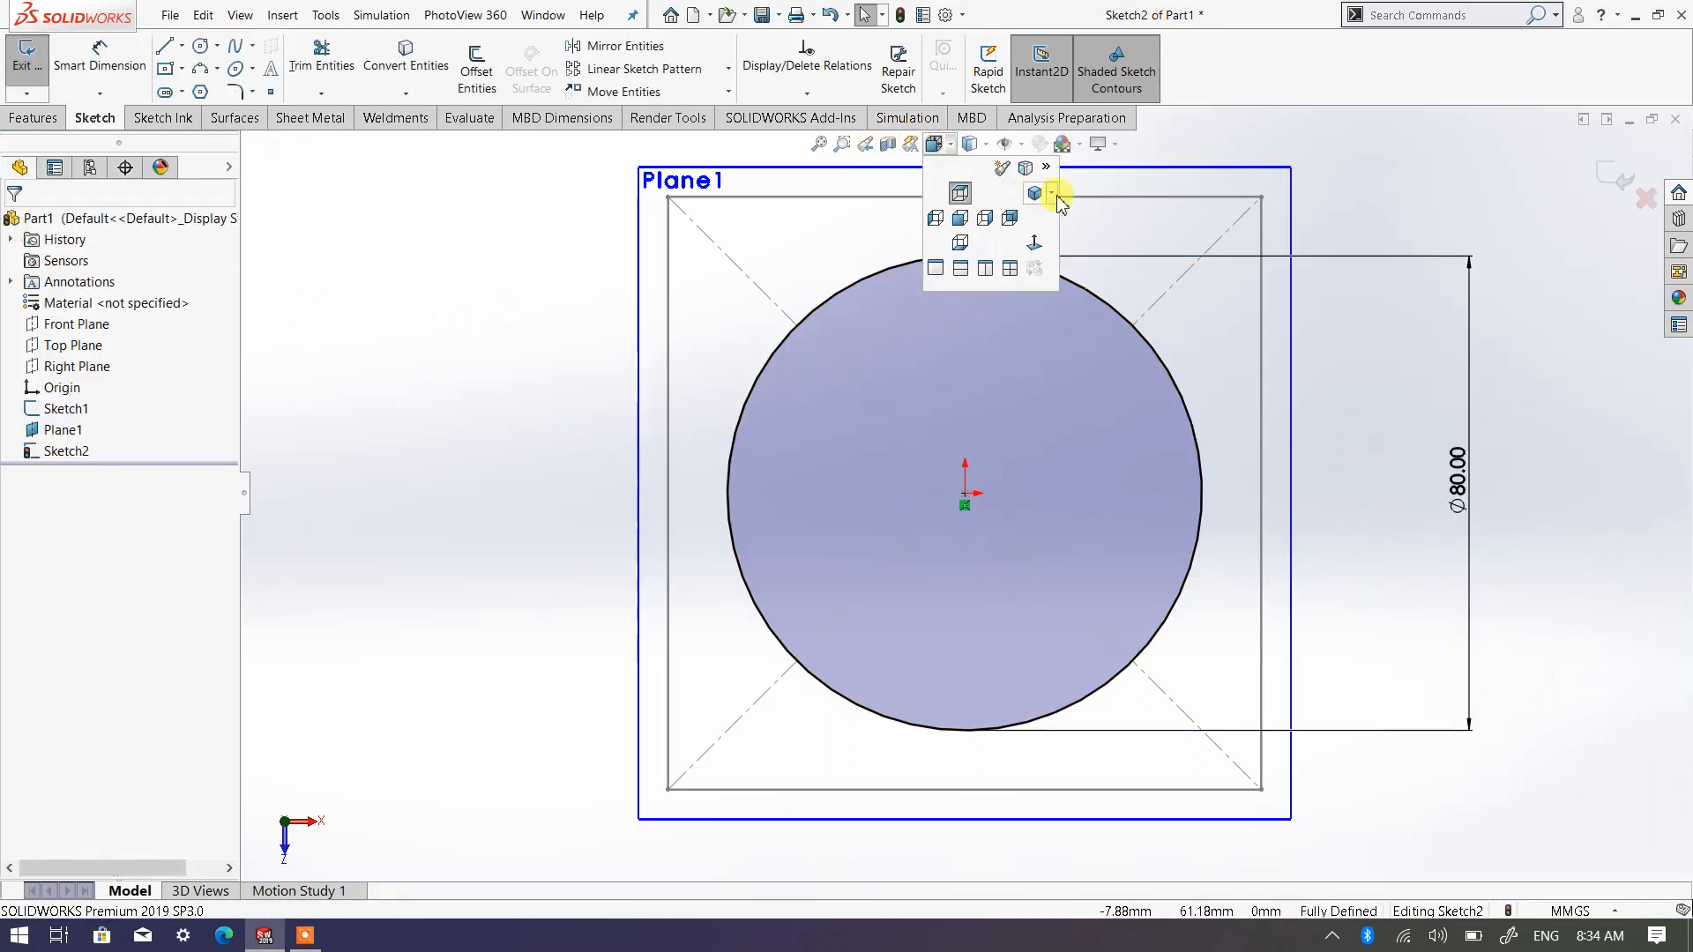
click(1049, 218)
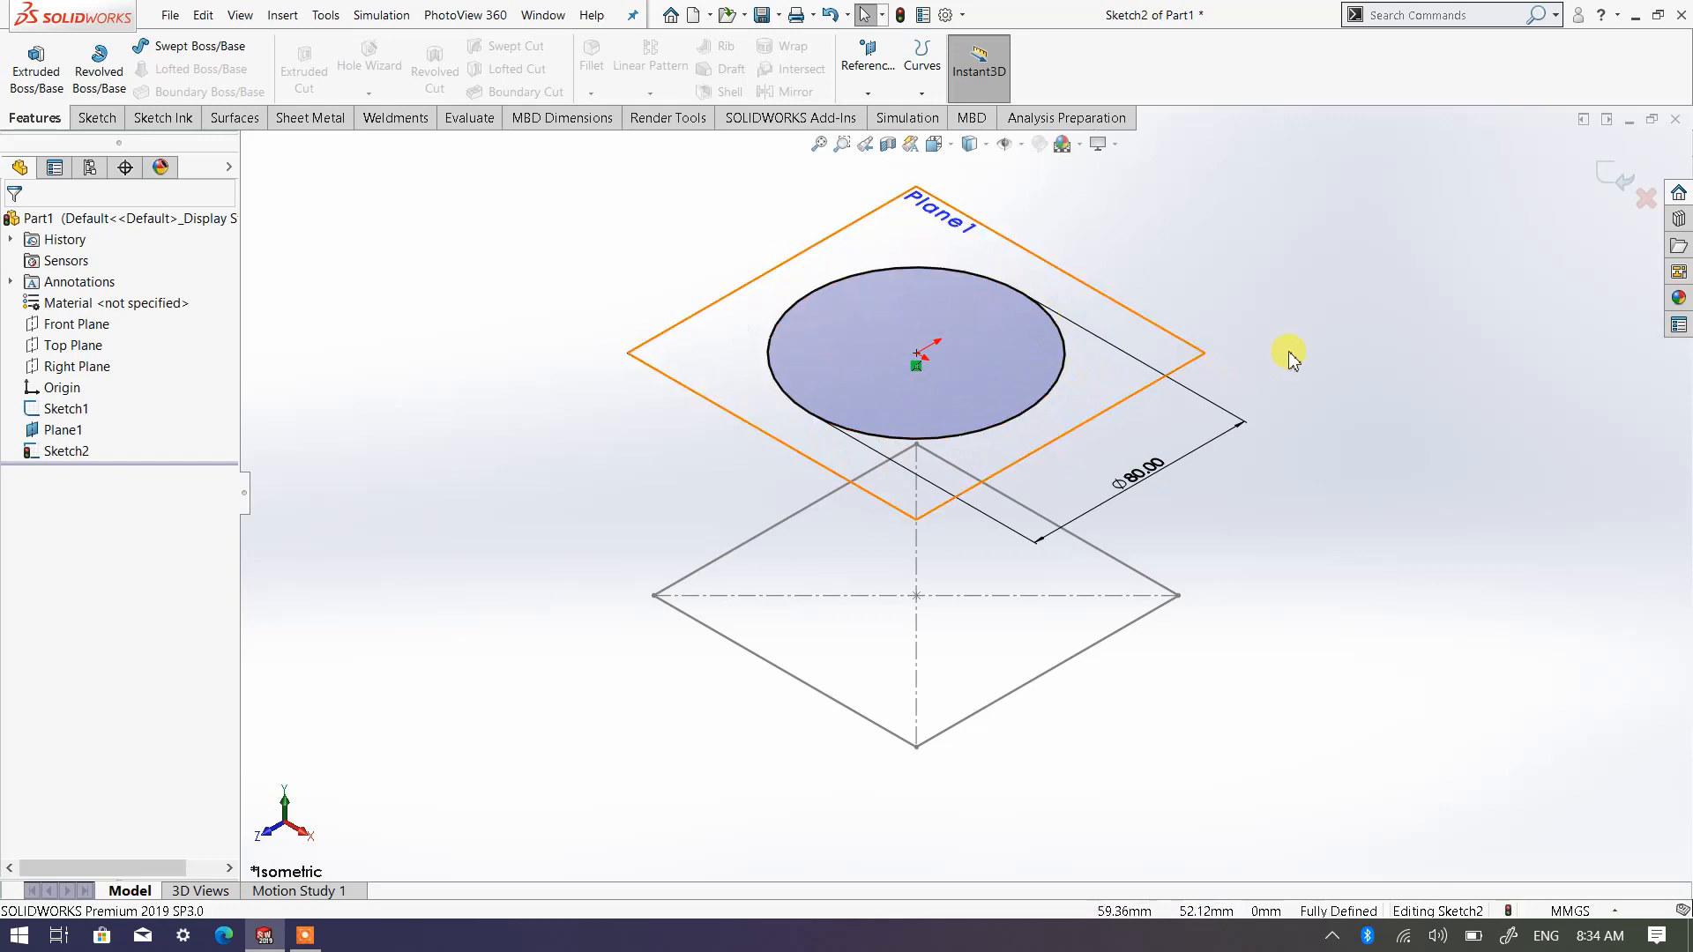
click(1611, 185)
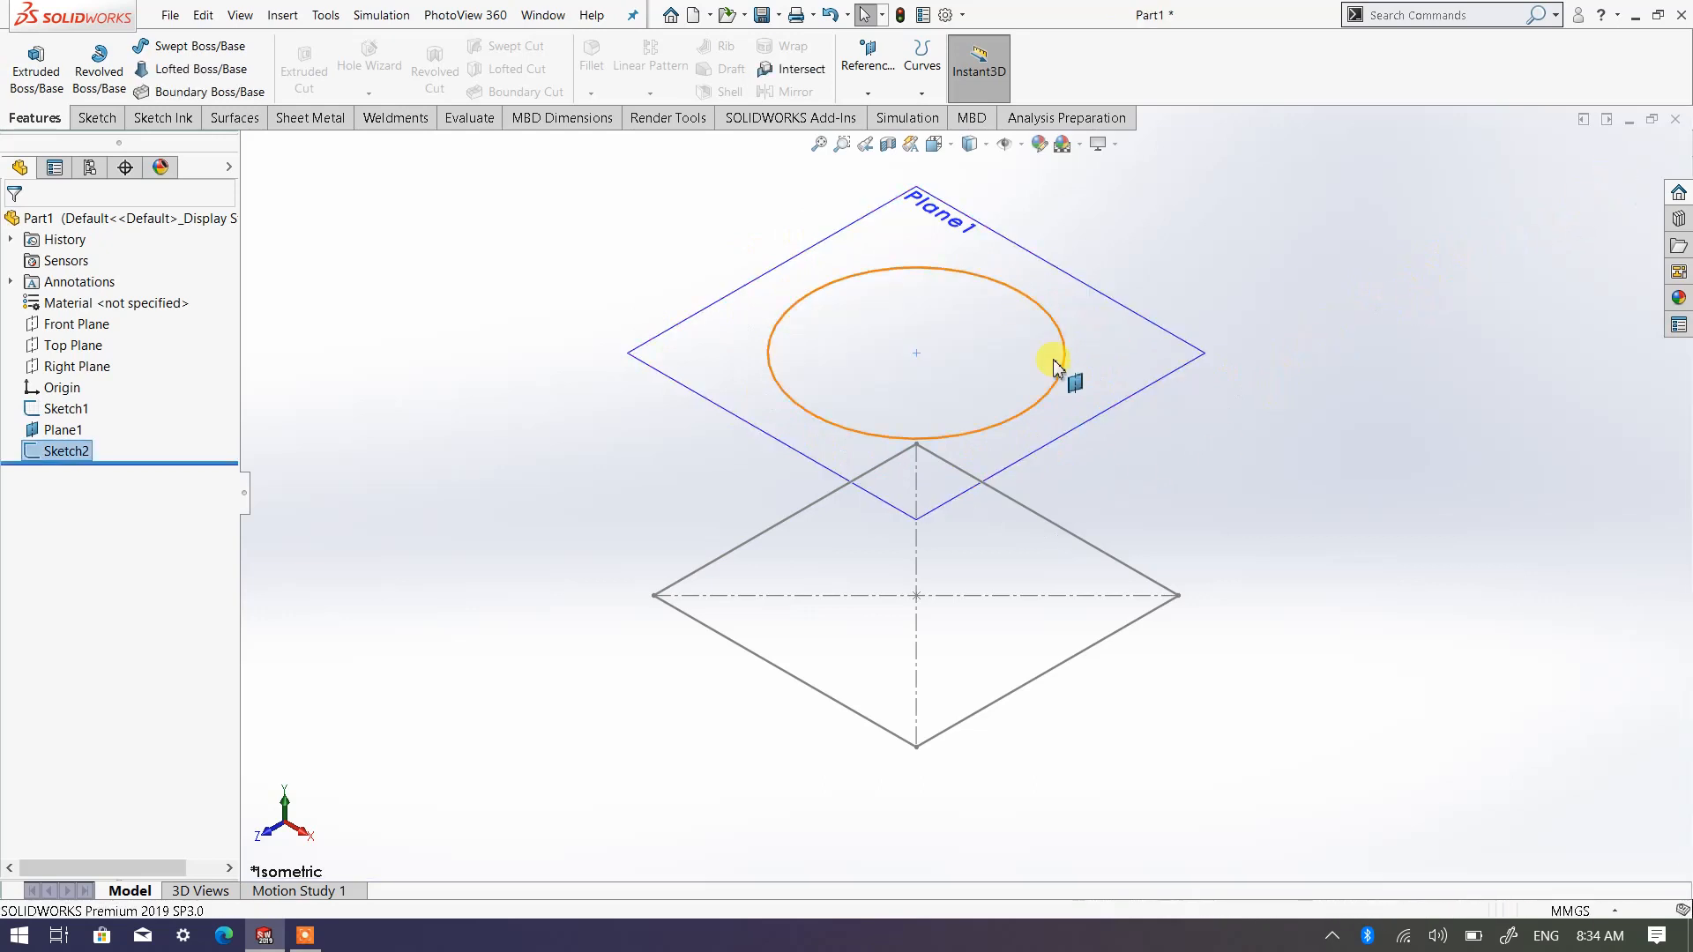
Hide the offset reference plane so only the square and circle sketches are displayed
click(1247, 296)
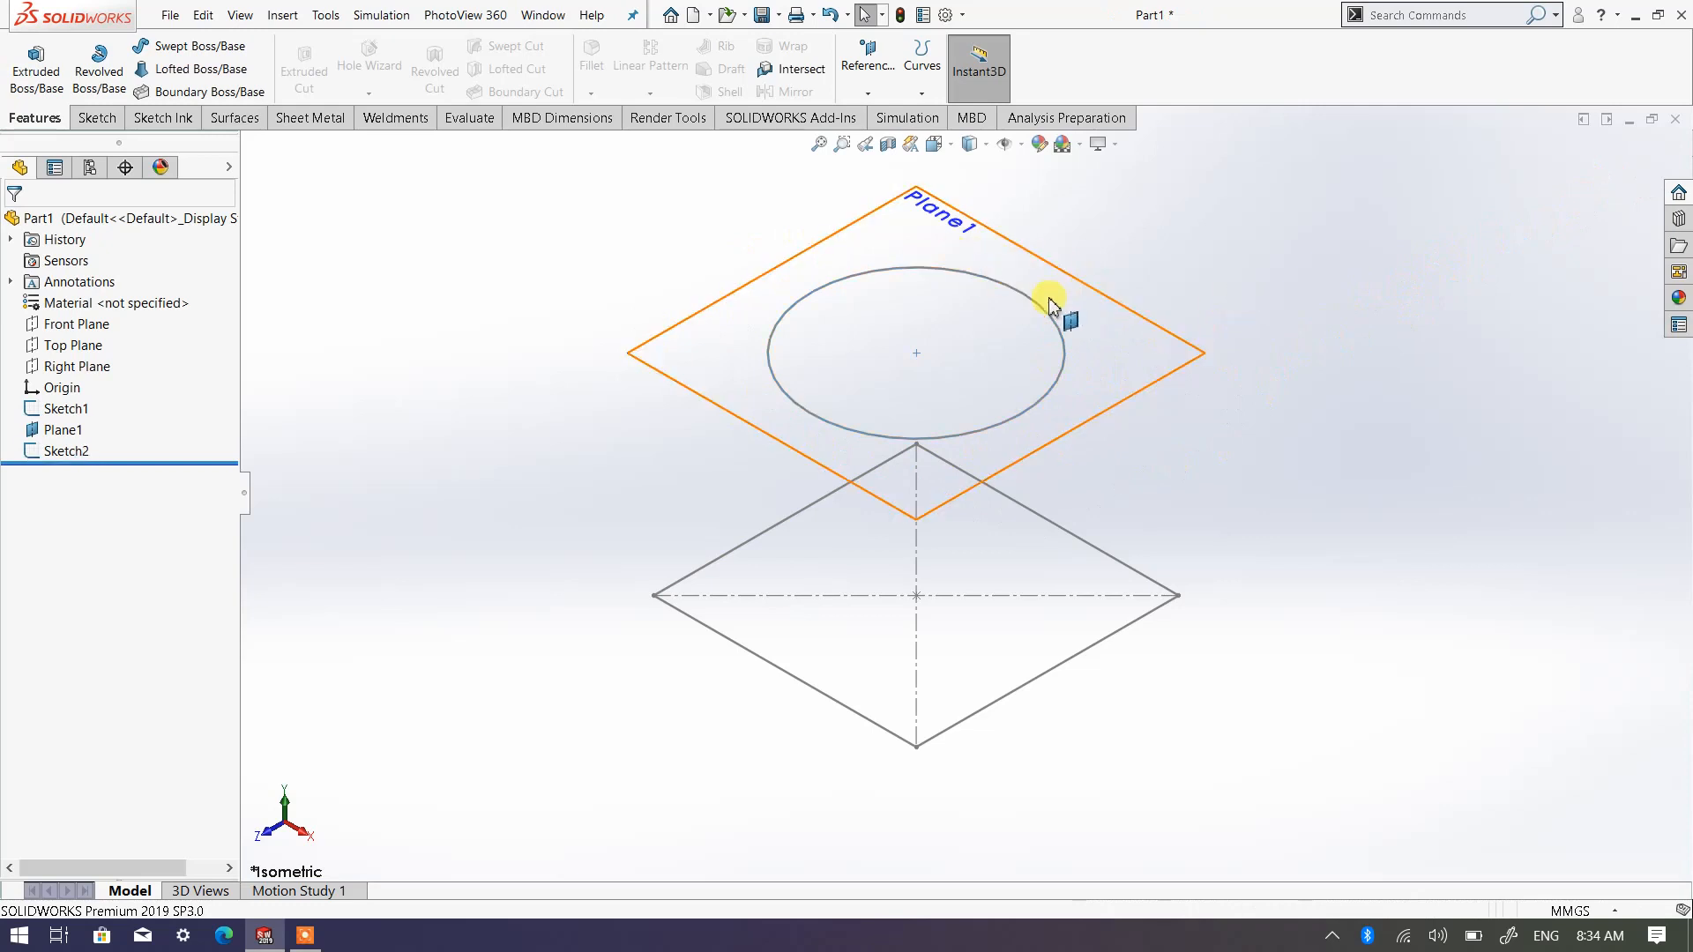
right_click(1157, 388)
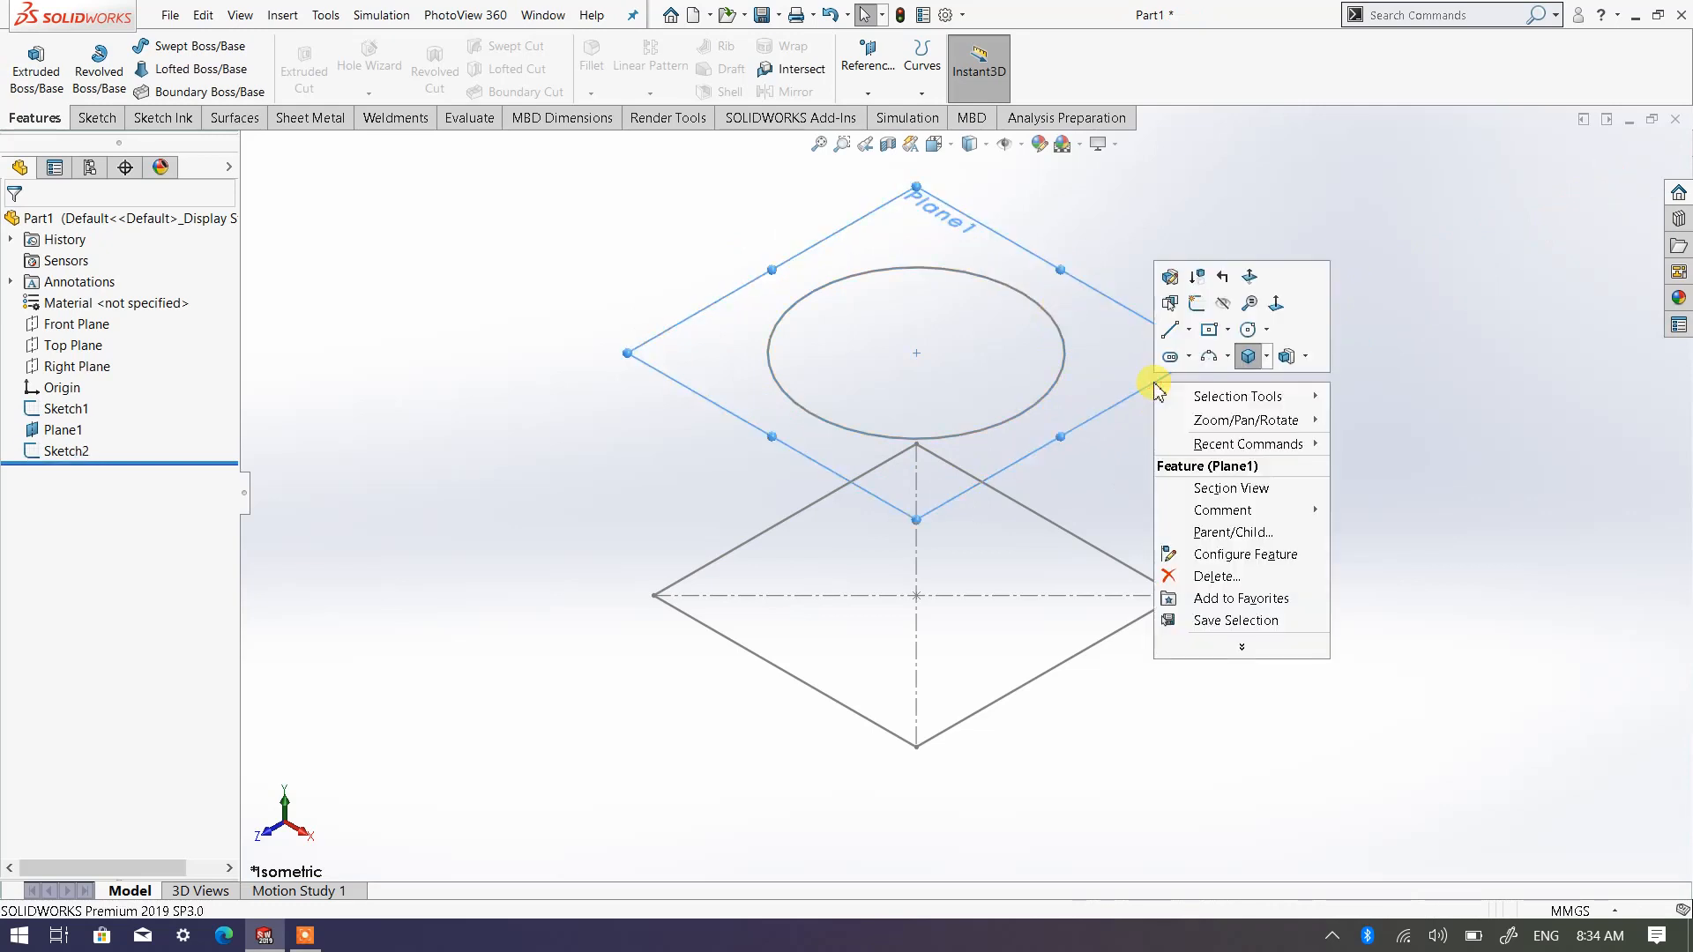
click(1224, 304)
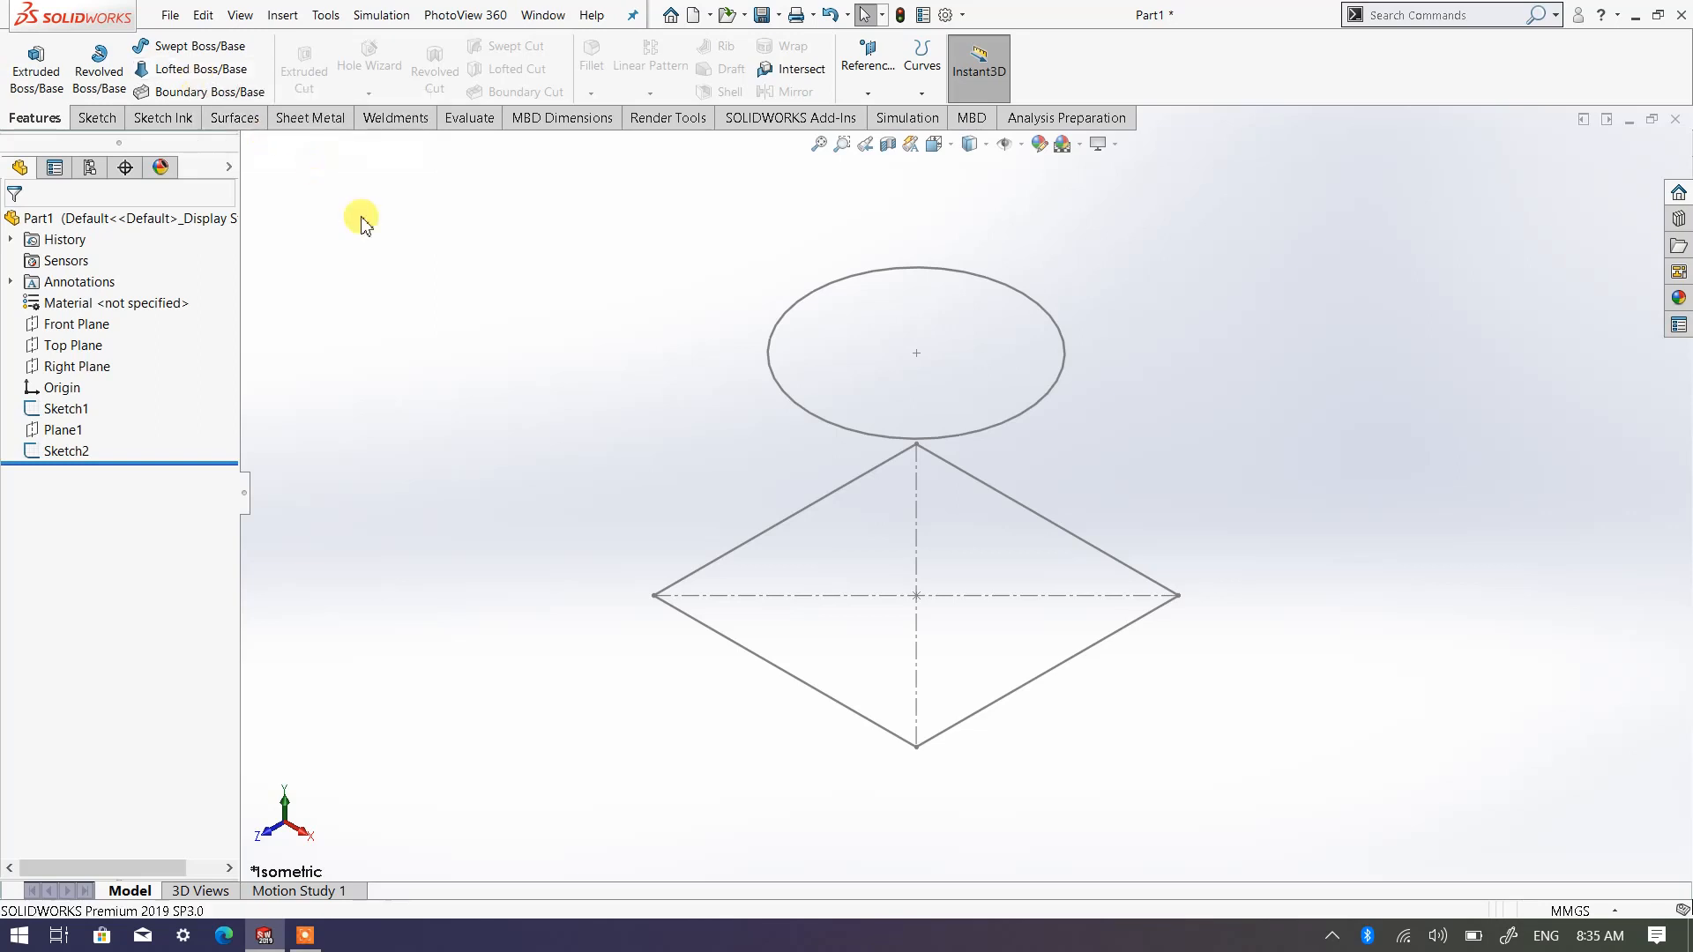
Start a Lofted Boss/Base with the square sketch and the circle sketch as its profiles
click(209, 78)
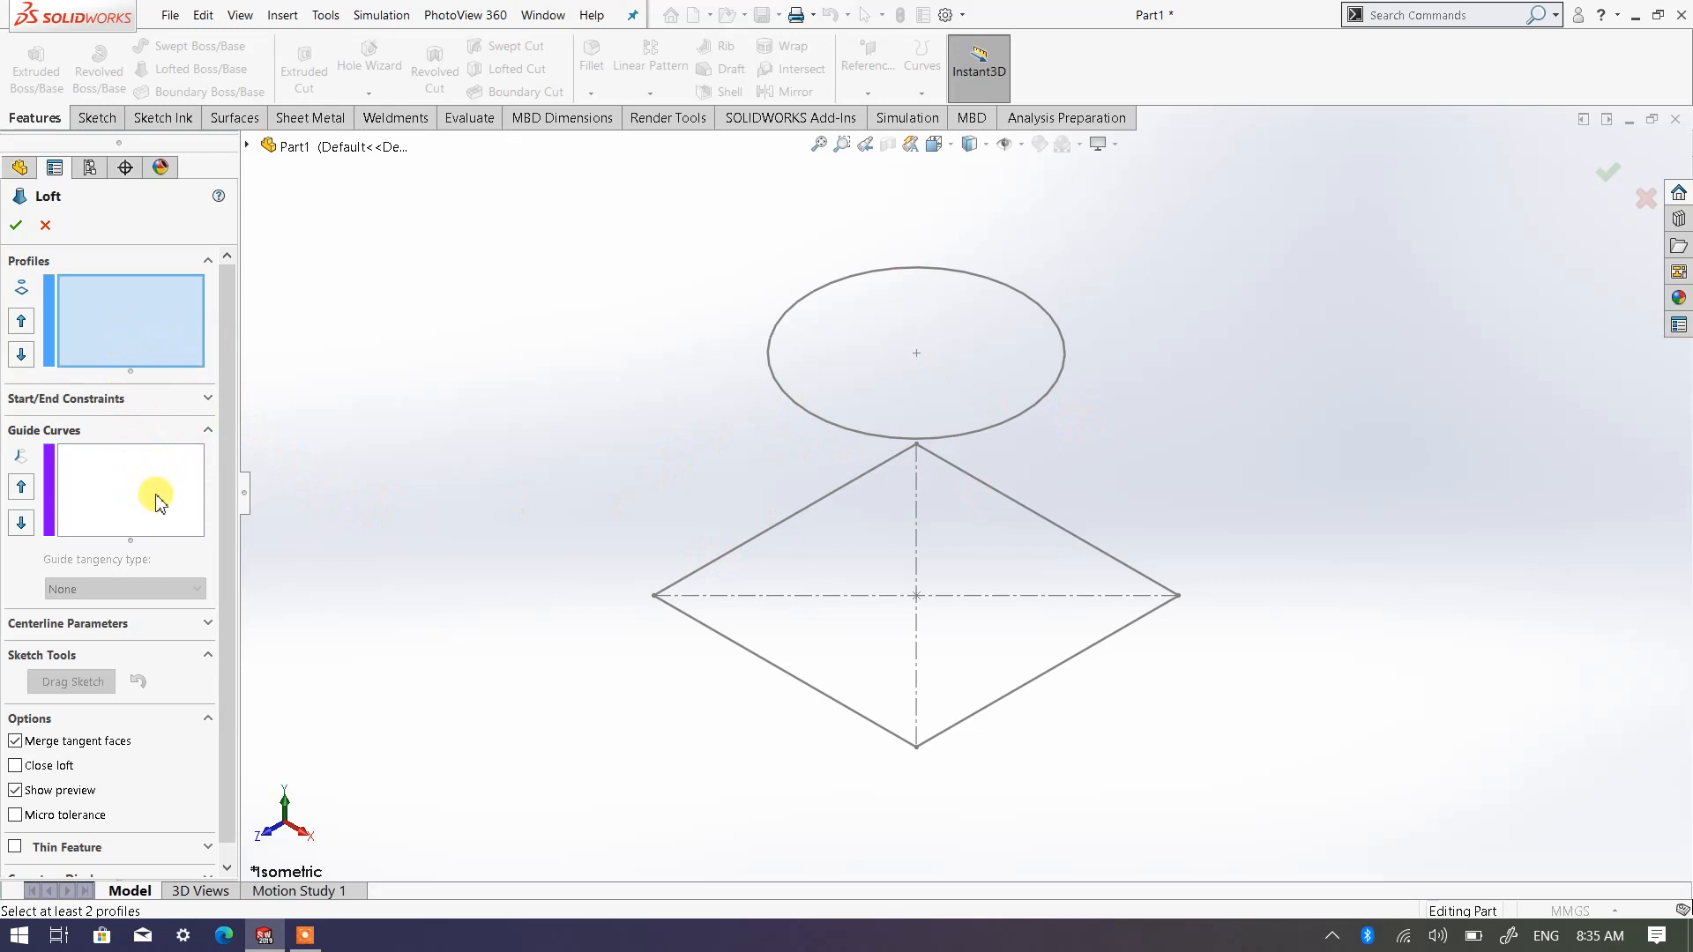
click(115, 320)
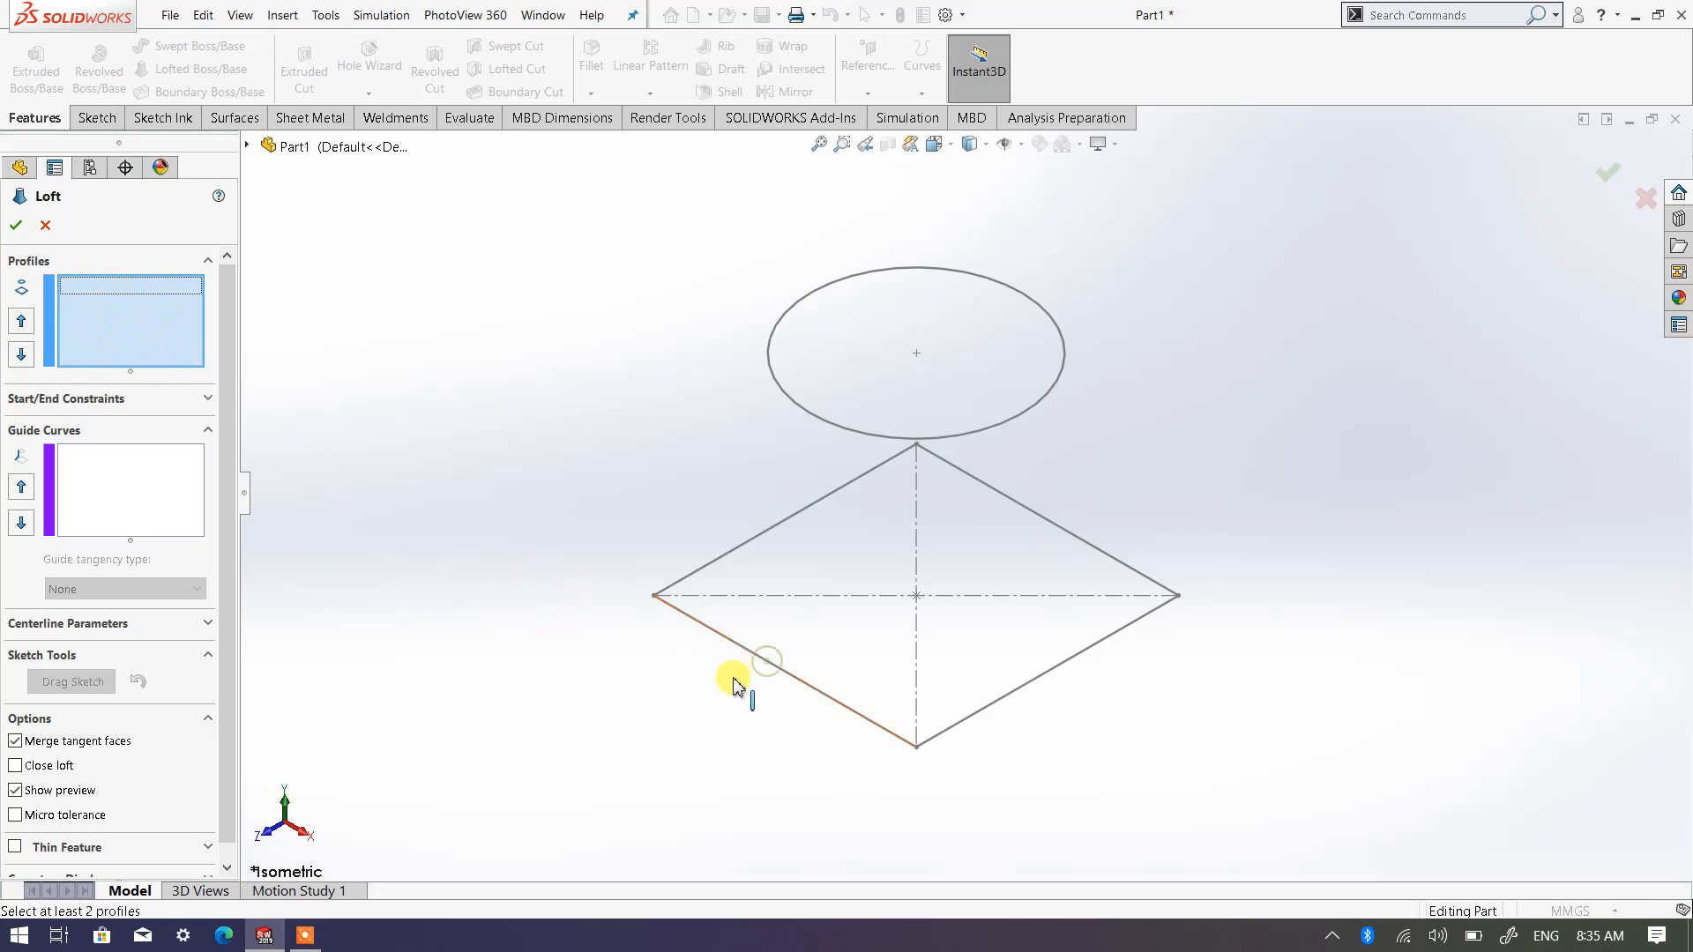
click(753, 652)
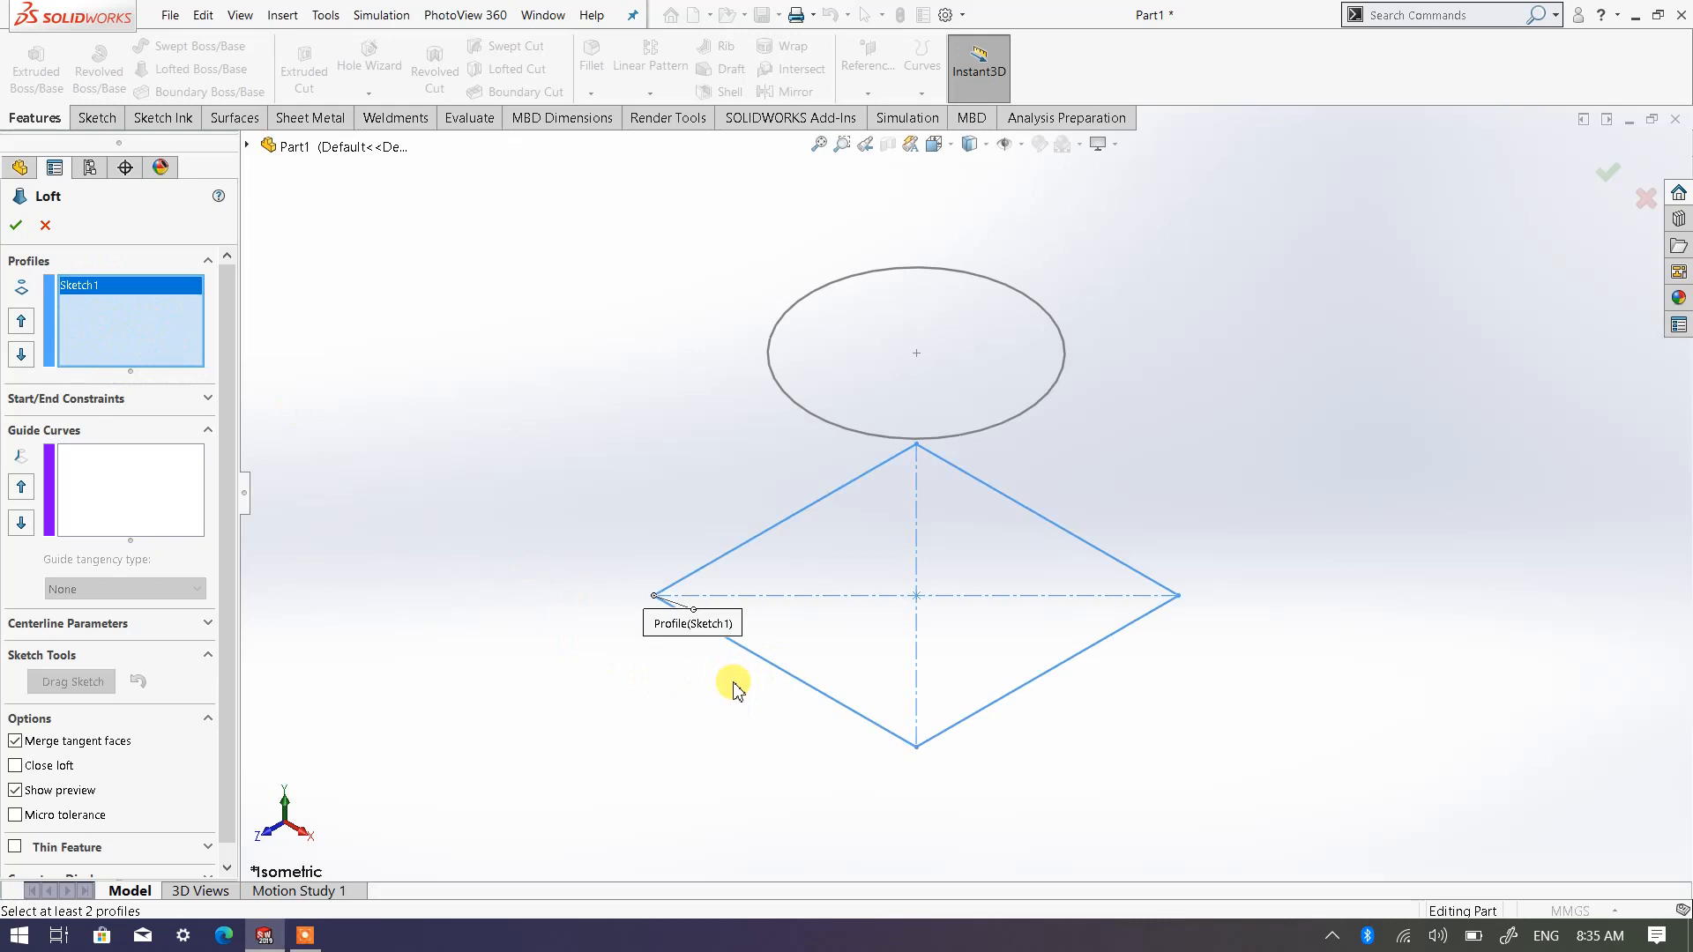
click(824, 423)
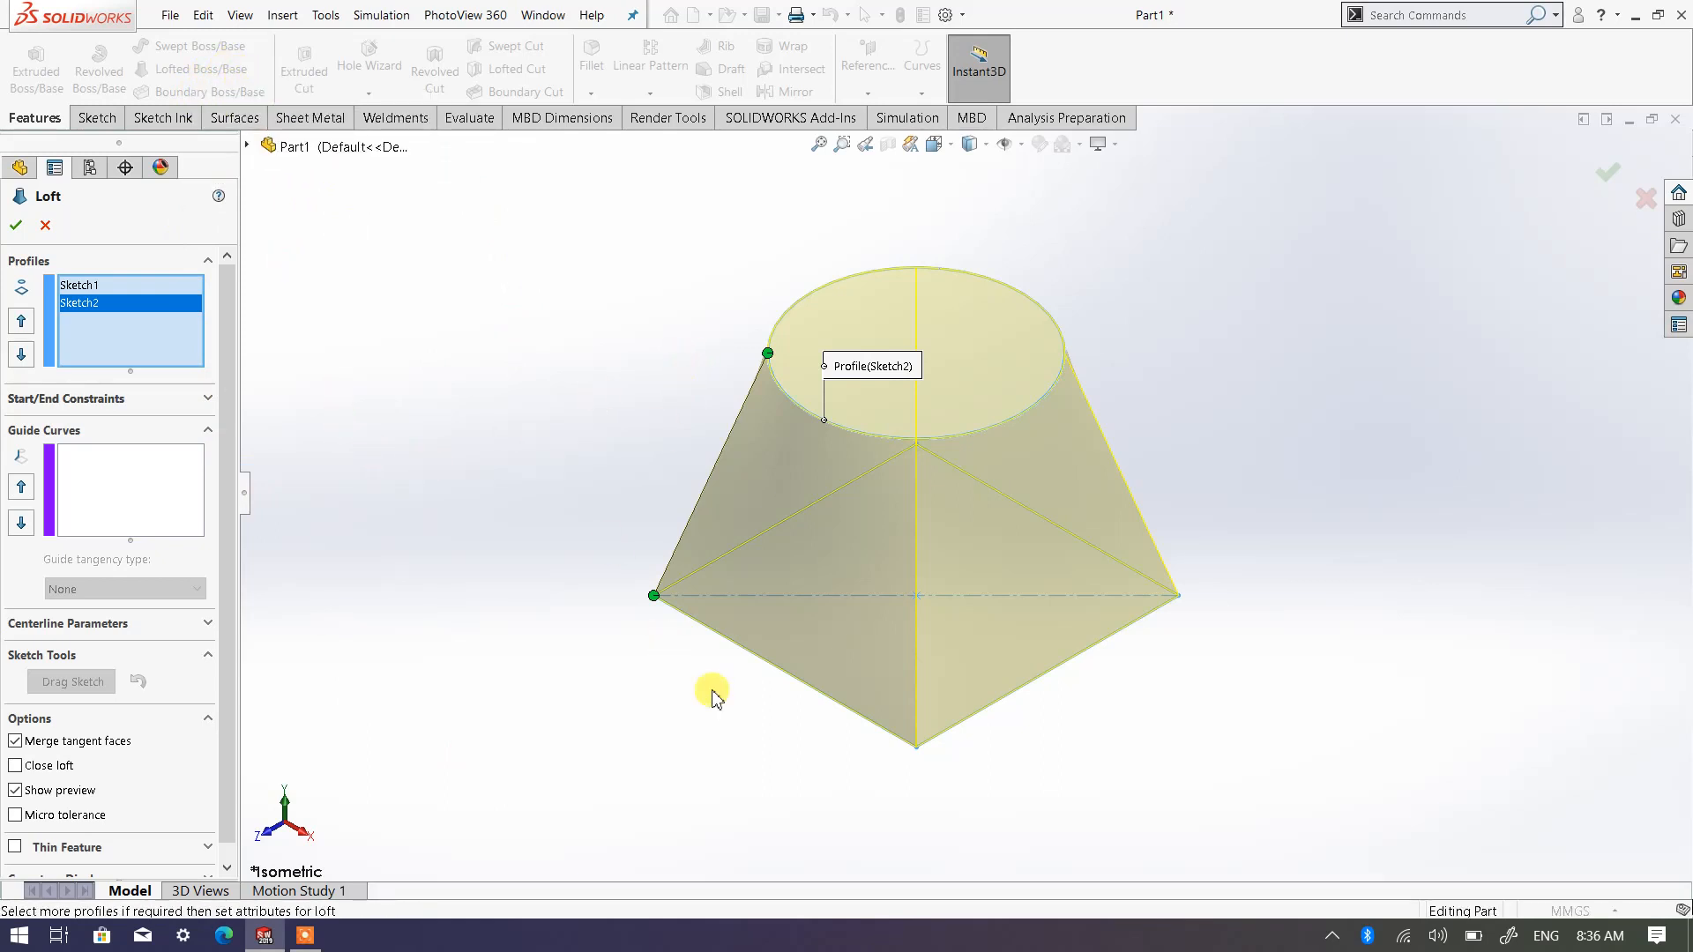
Twist the loft by sliding the connector point on the circle around its edge away from the matching square corner, and accept the loft
mouse_move(782, 700)
middle_down()
mouse_move(910, 623)
mouse_move(905, 596)
mouse_move(854, 597)
mouse_move(891, 573)
mouse_move(663, 624)
mouse_move(824, 609)
mouse_move(863, 723)
mouse_move(828, 702)
mouse_move(767, 706)
mouse_move(803, 701)
middle_up()
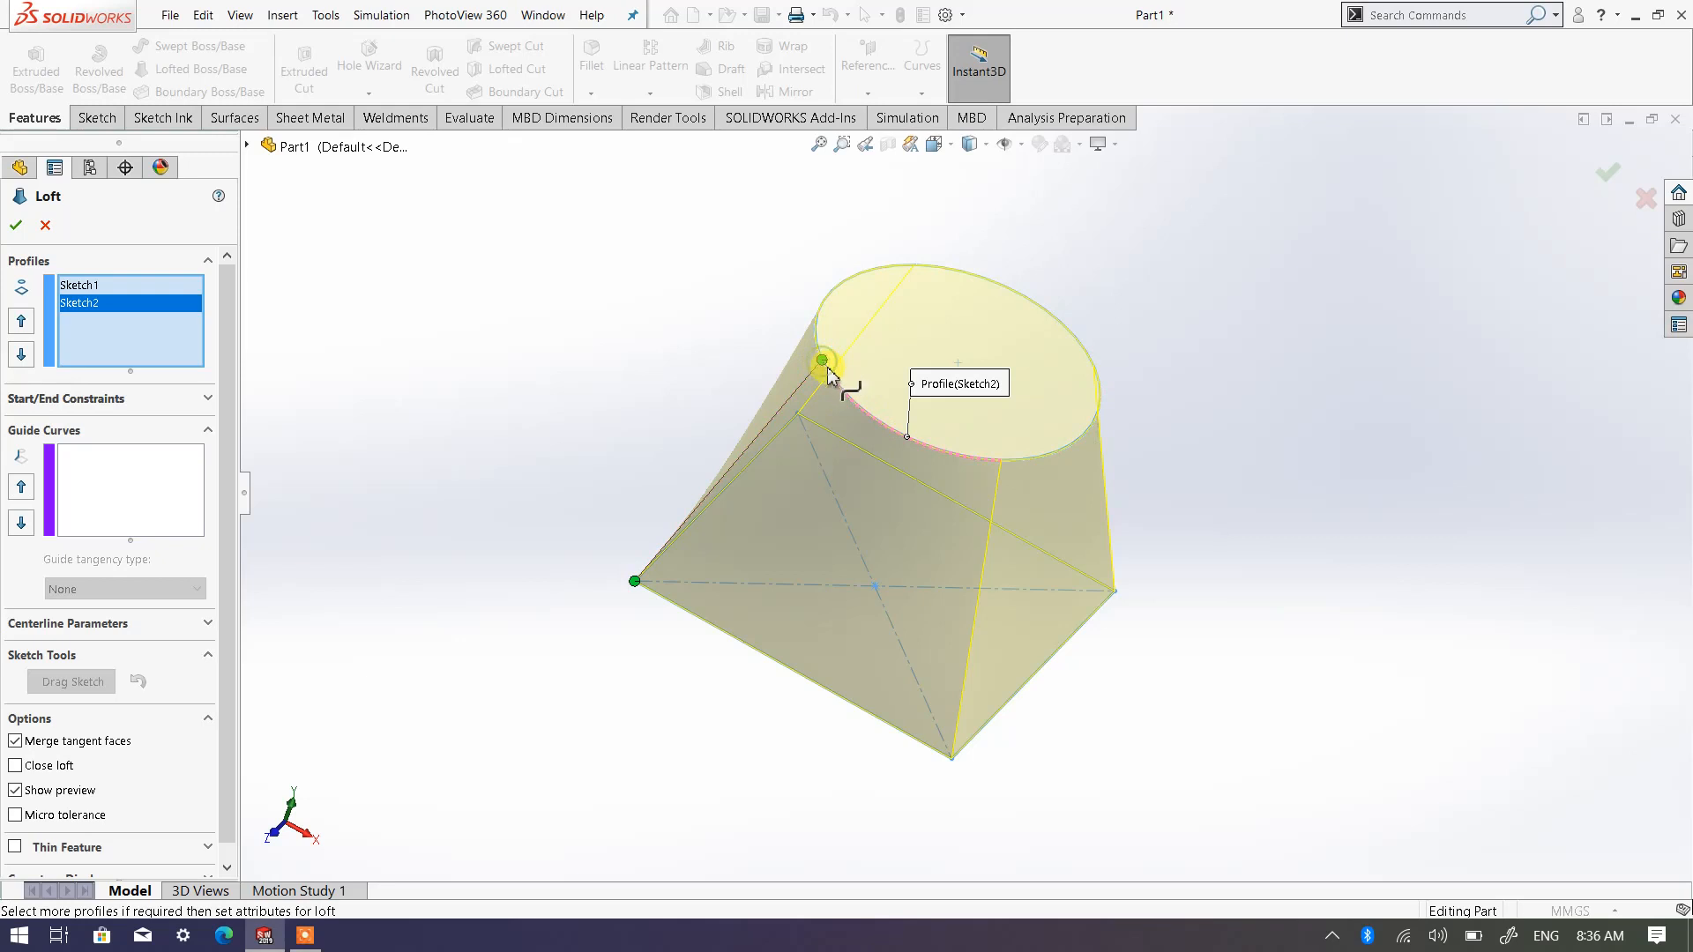
drag(821, 361, 926, 442)
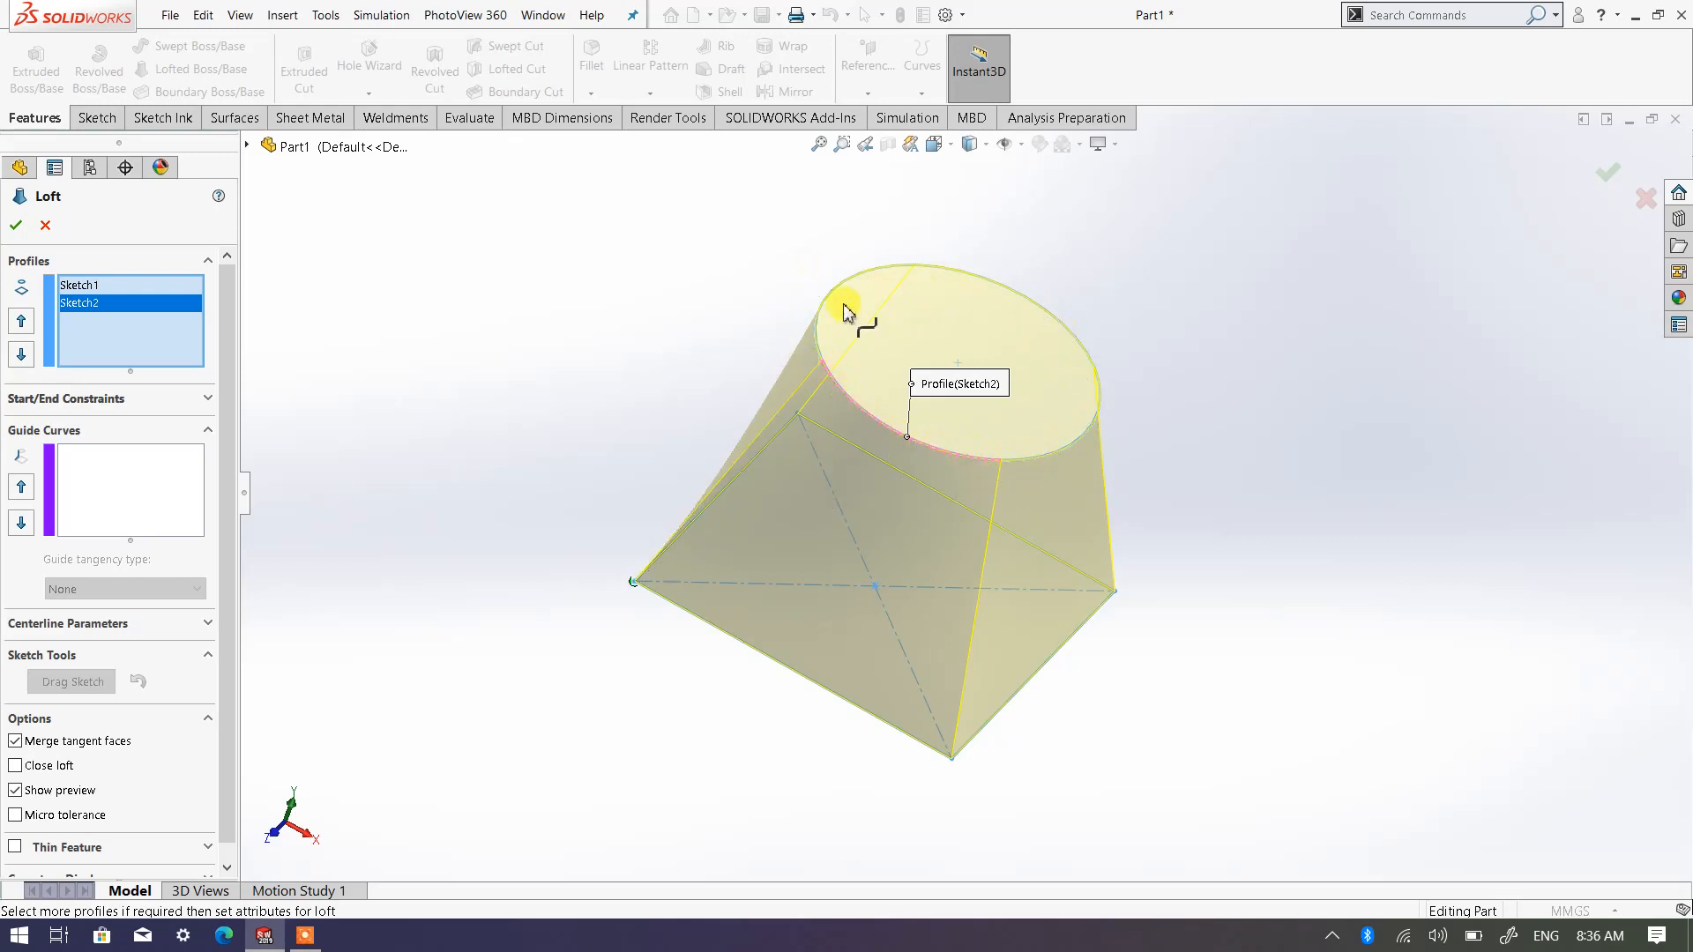
drag(961, 463, 875, 430)
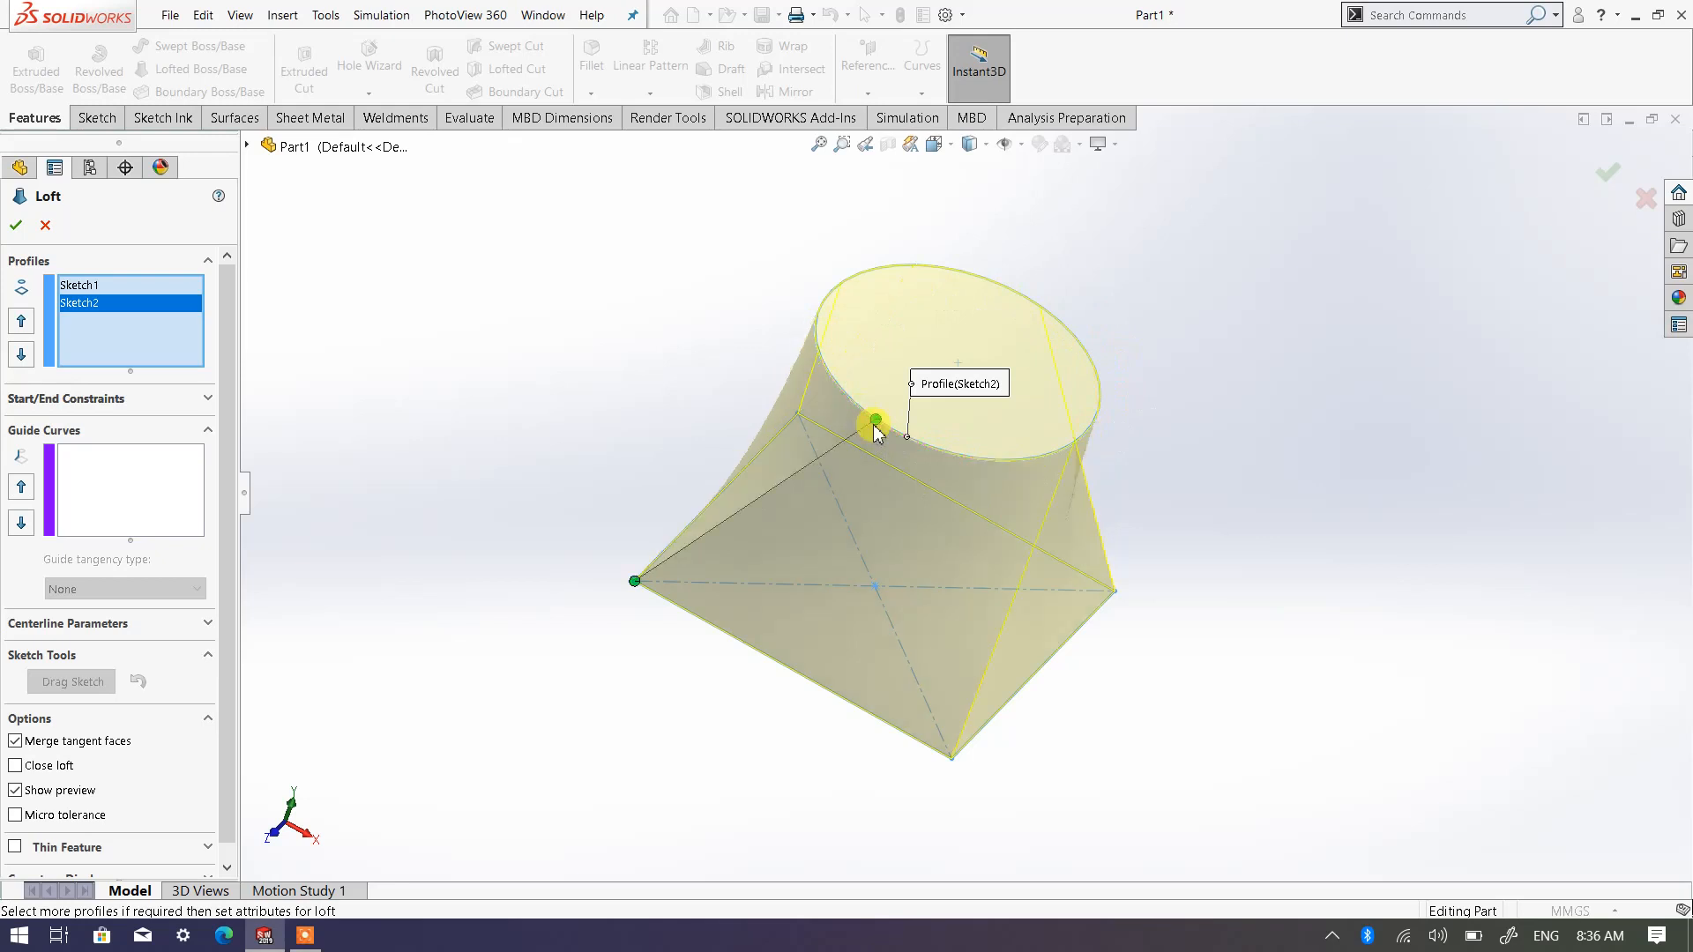
scroll(953, 467, down, 3)
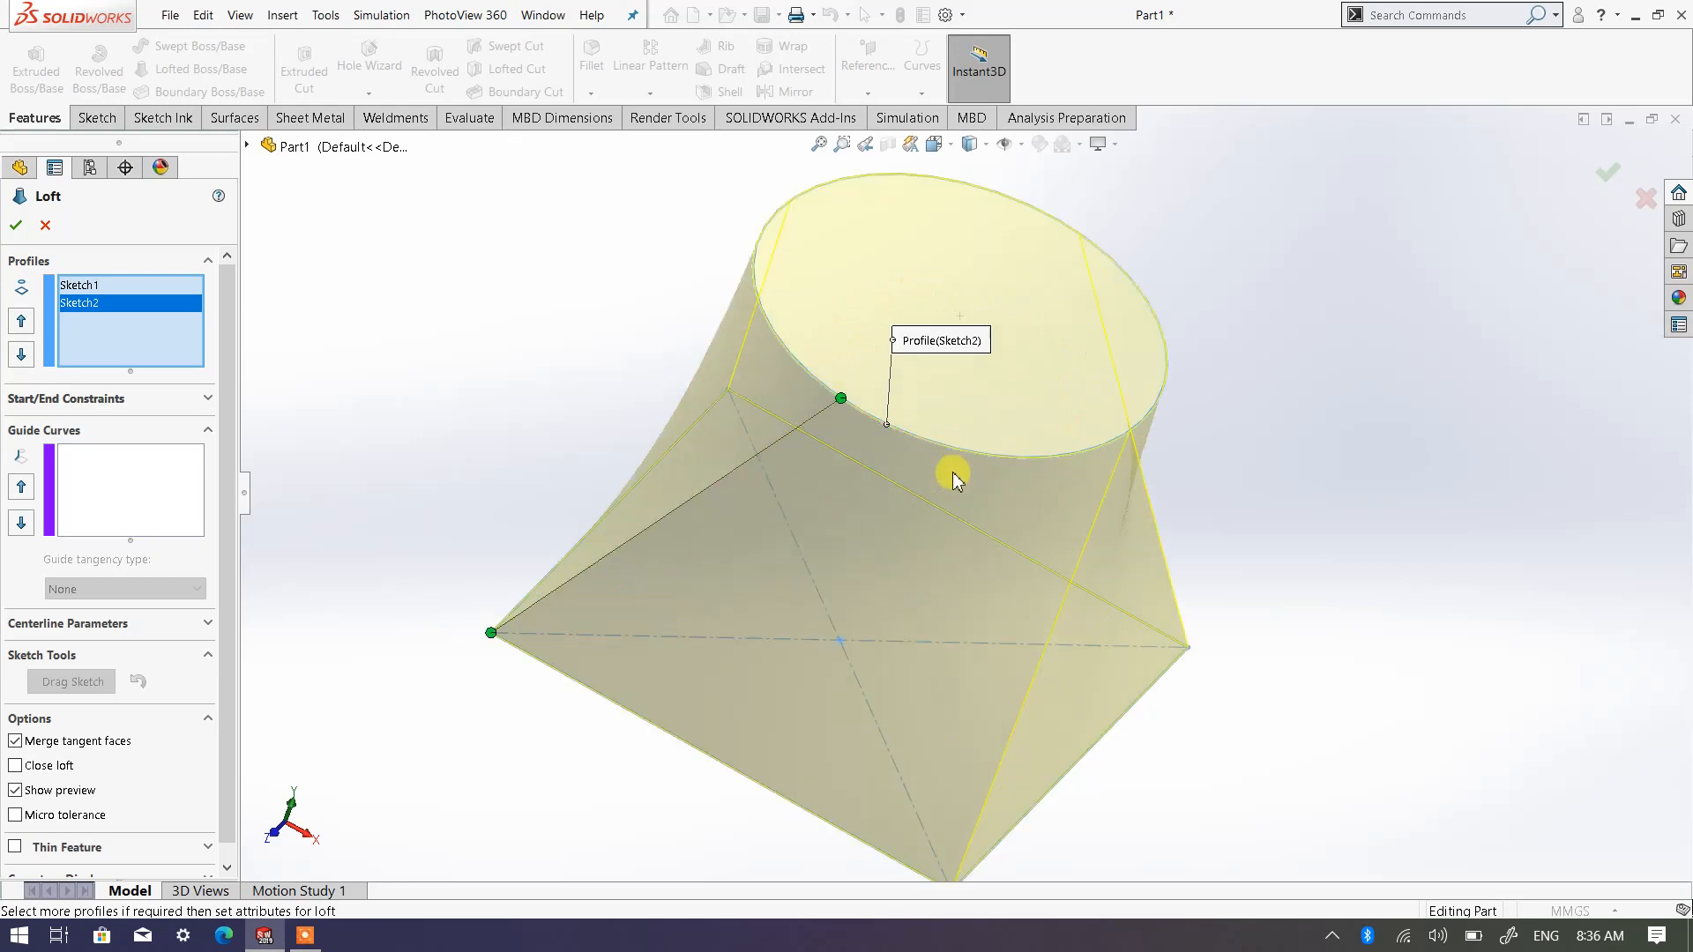
drag(875, 422, 1098, 453)
middle_drag(963, 529, 875, 476)
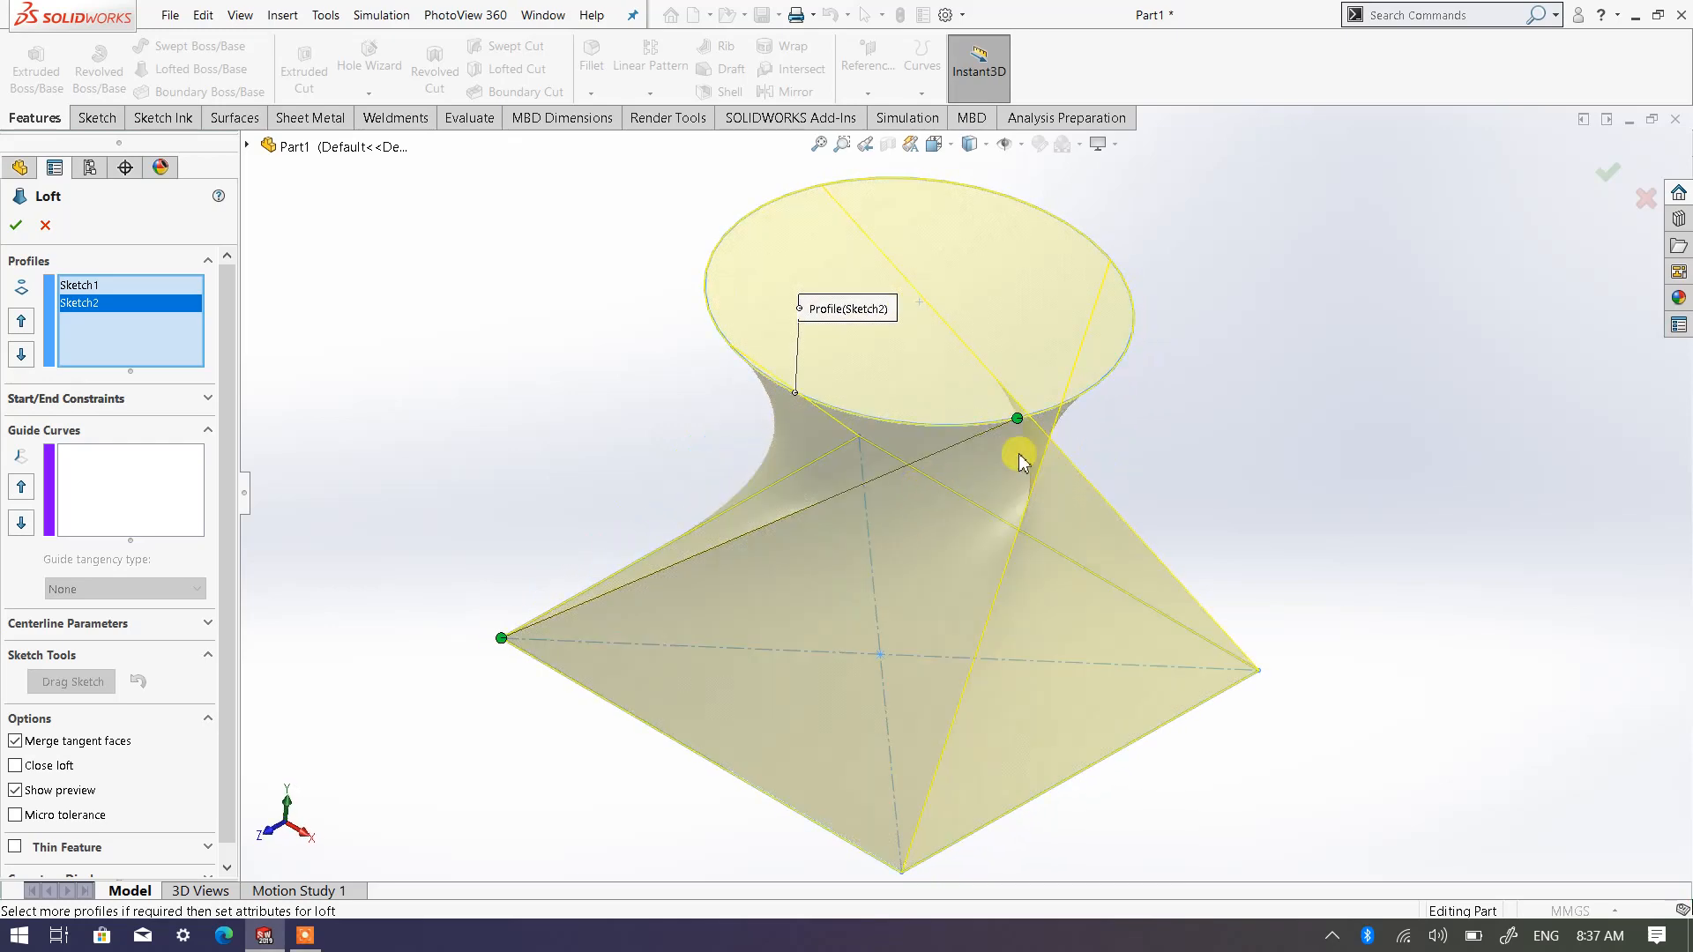
drag(1020, 418, 1090, 397)
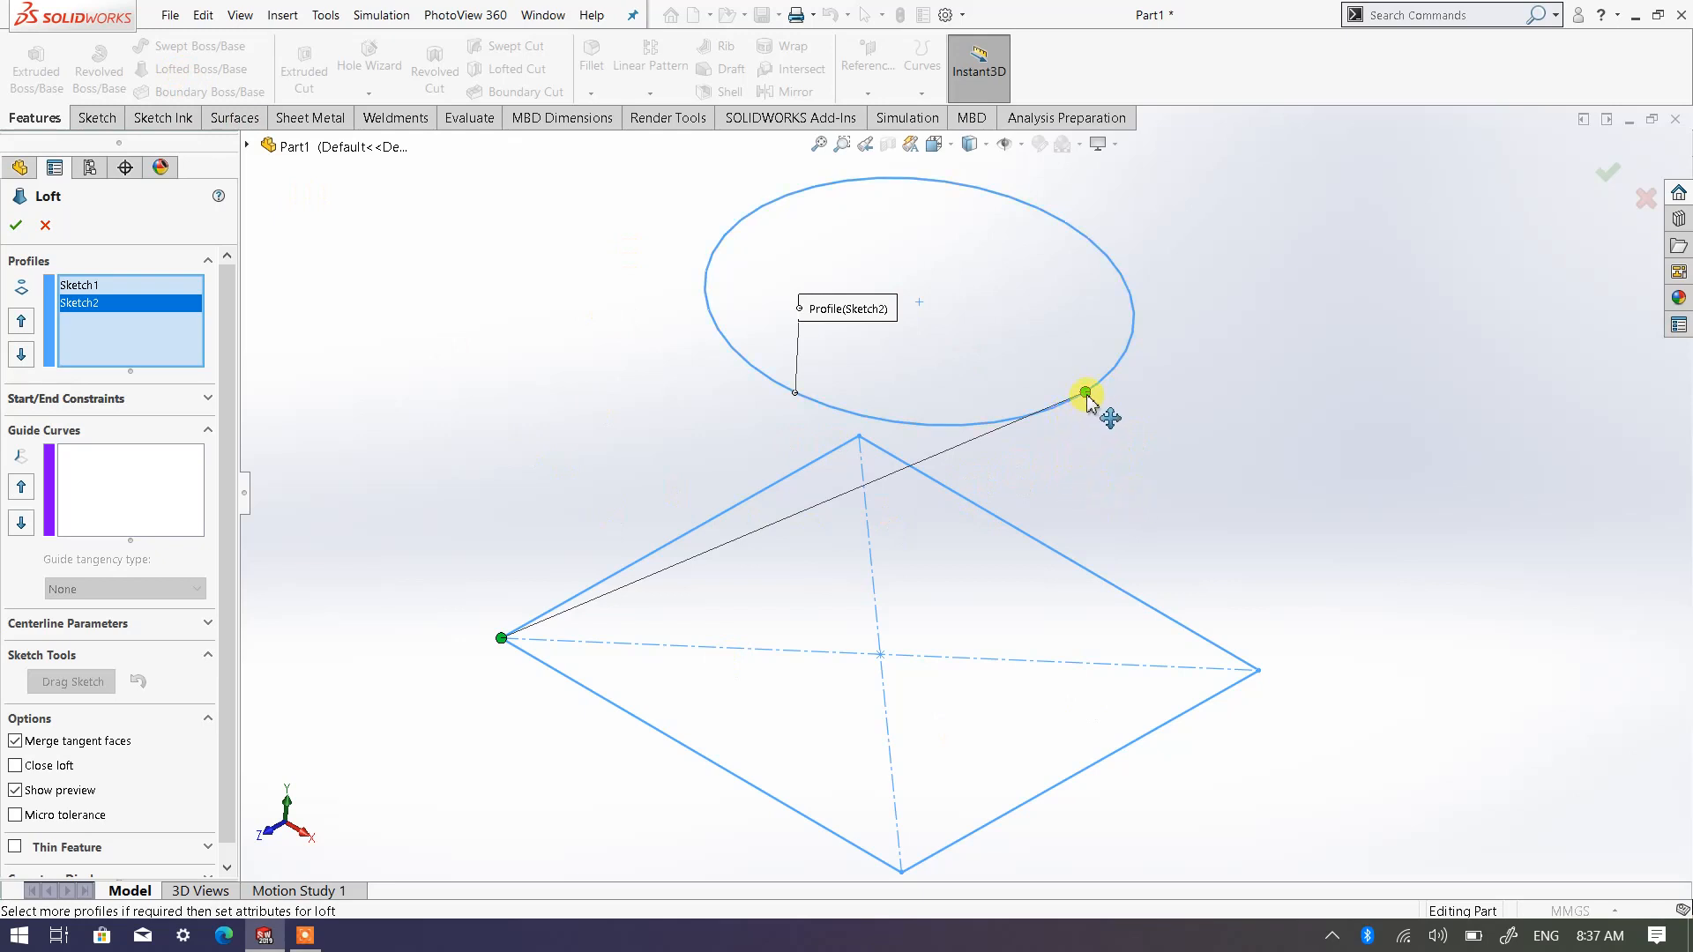
drag(1087, 401, 1096, 425)
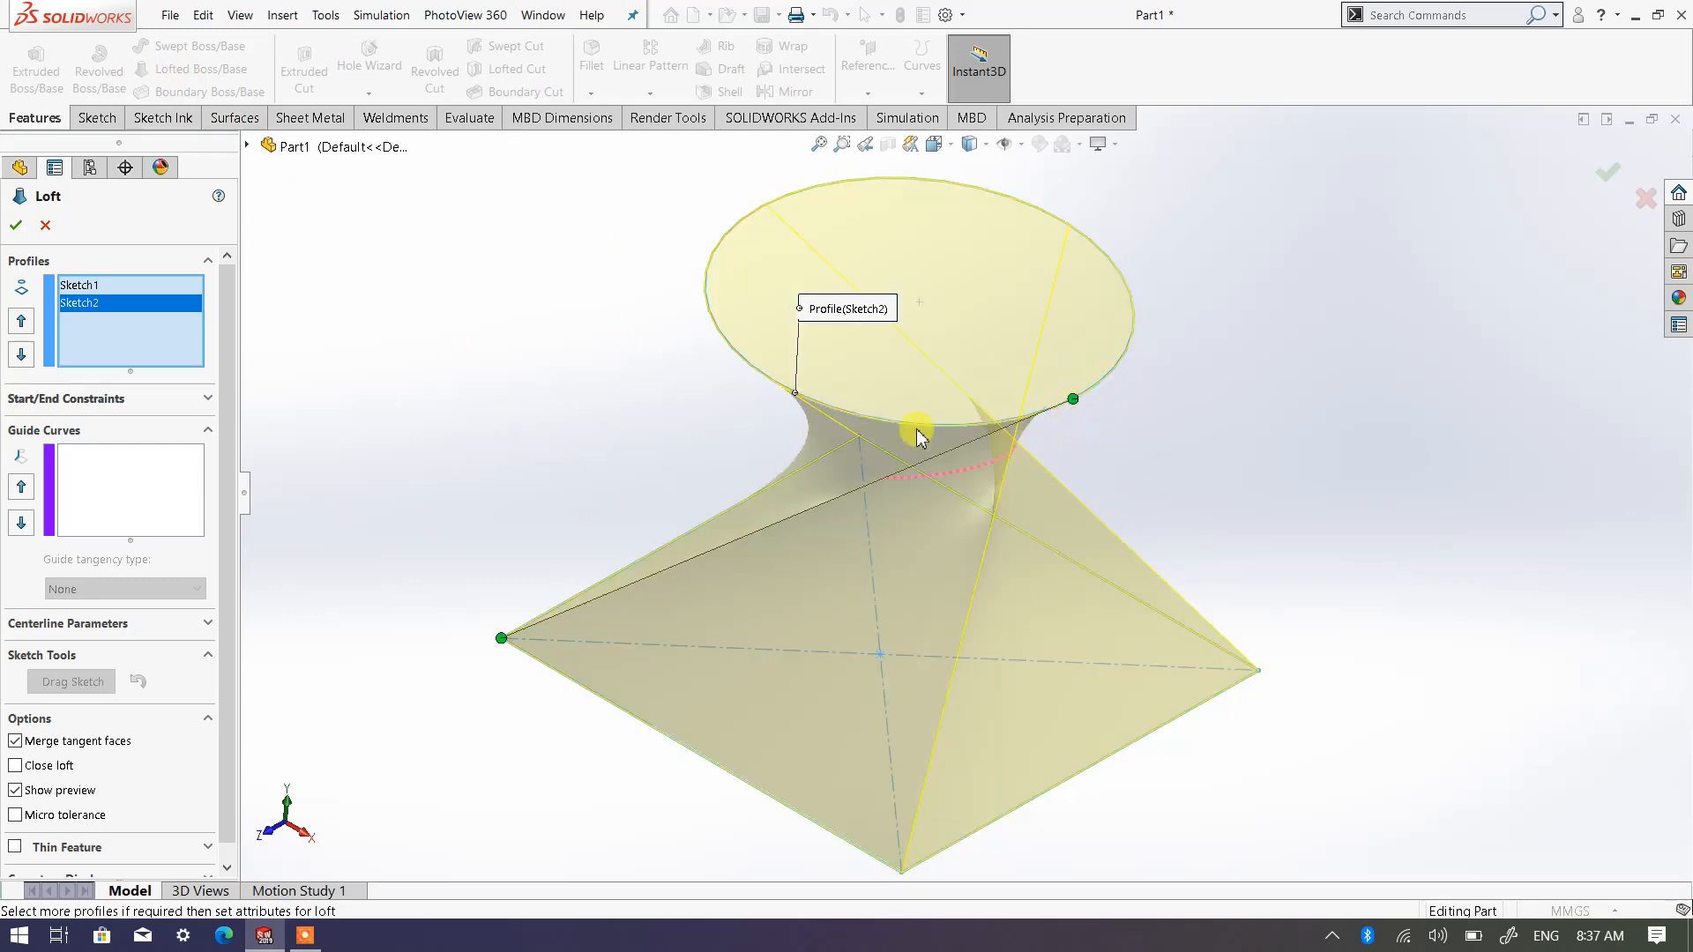
middle_drag(1002, 586, 237, 321)
click(16, 227)
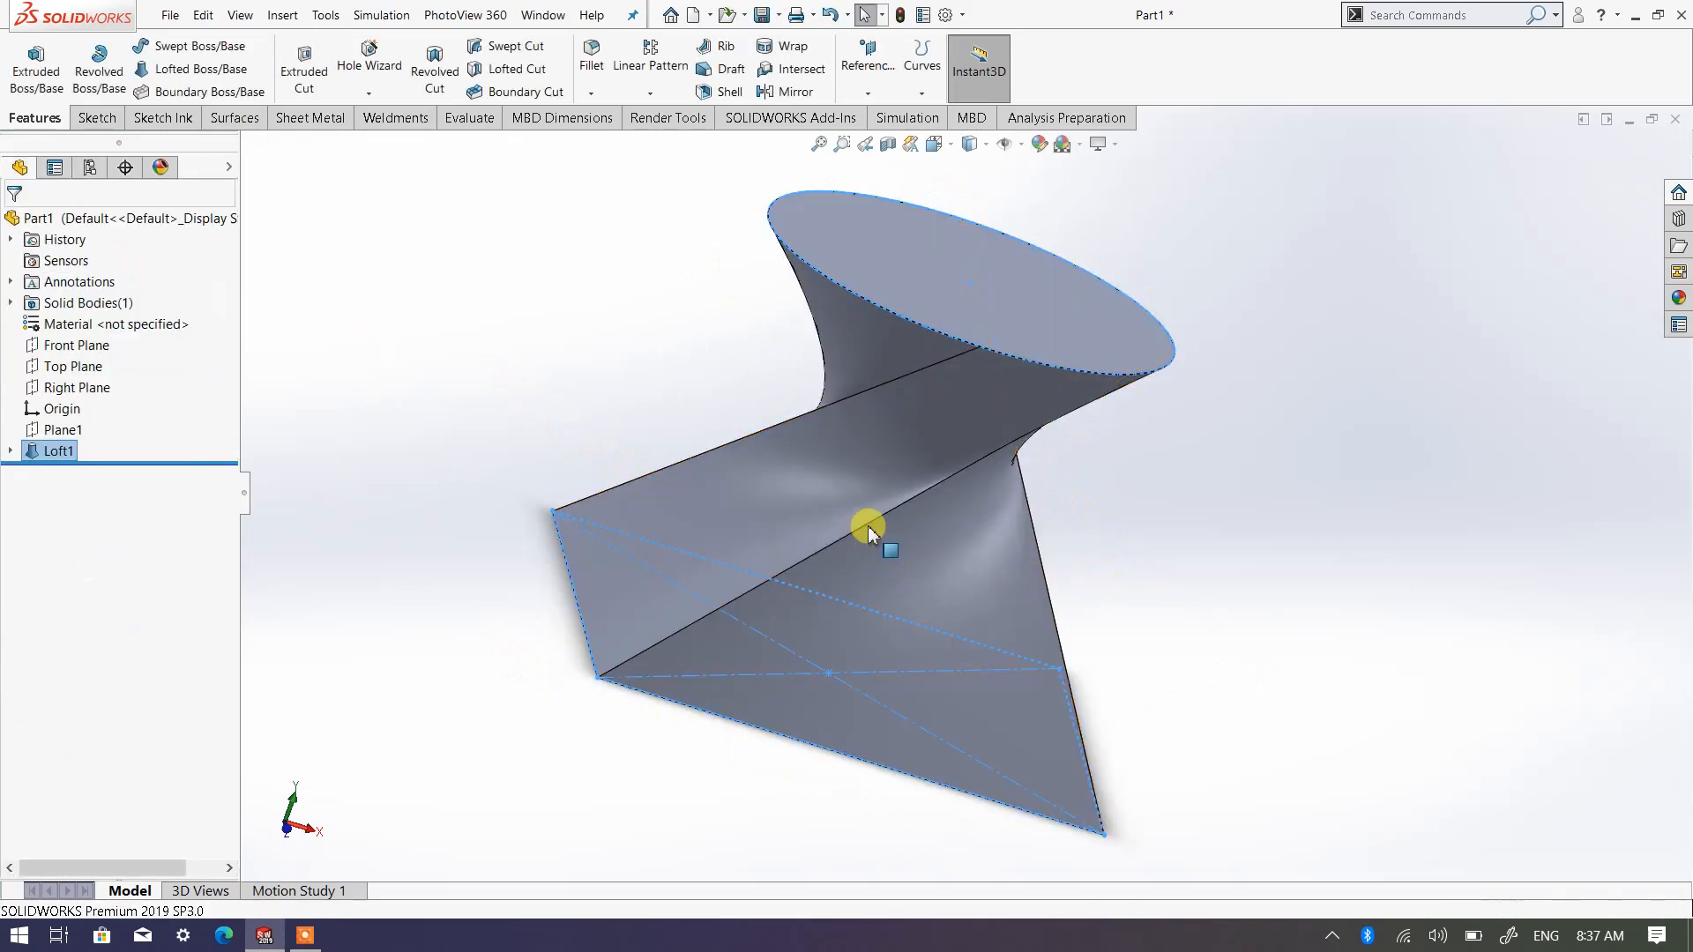
middle_drag(884, 534, 914, 774)
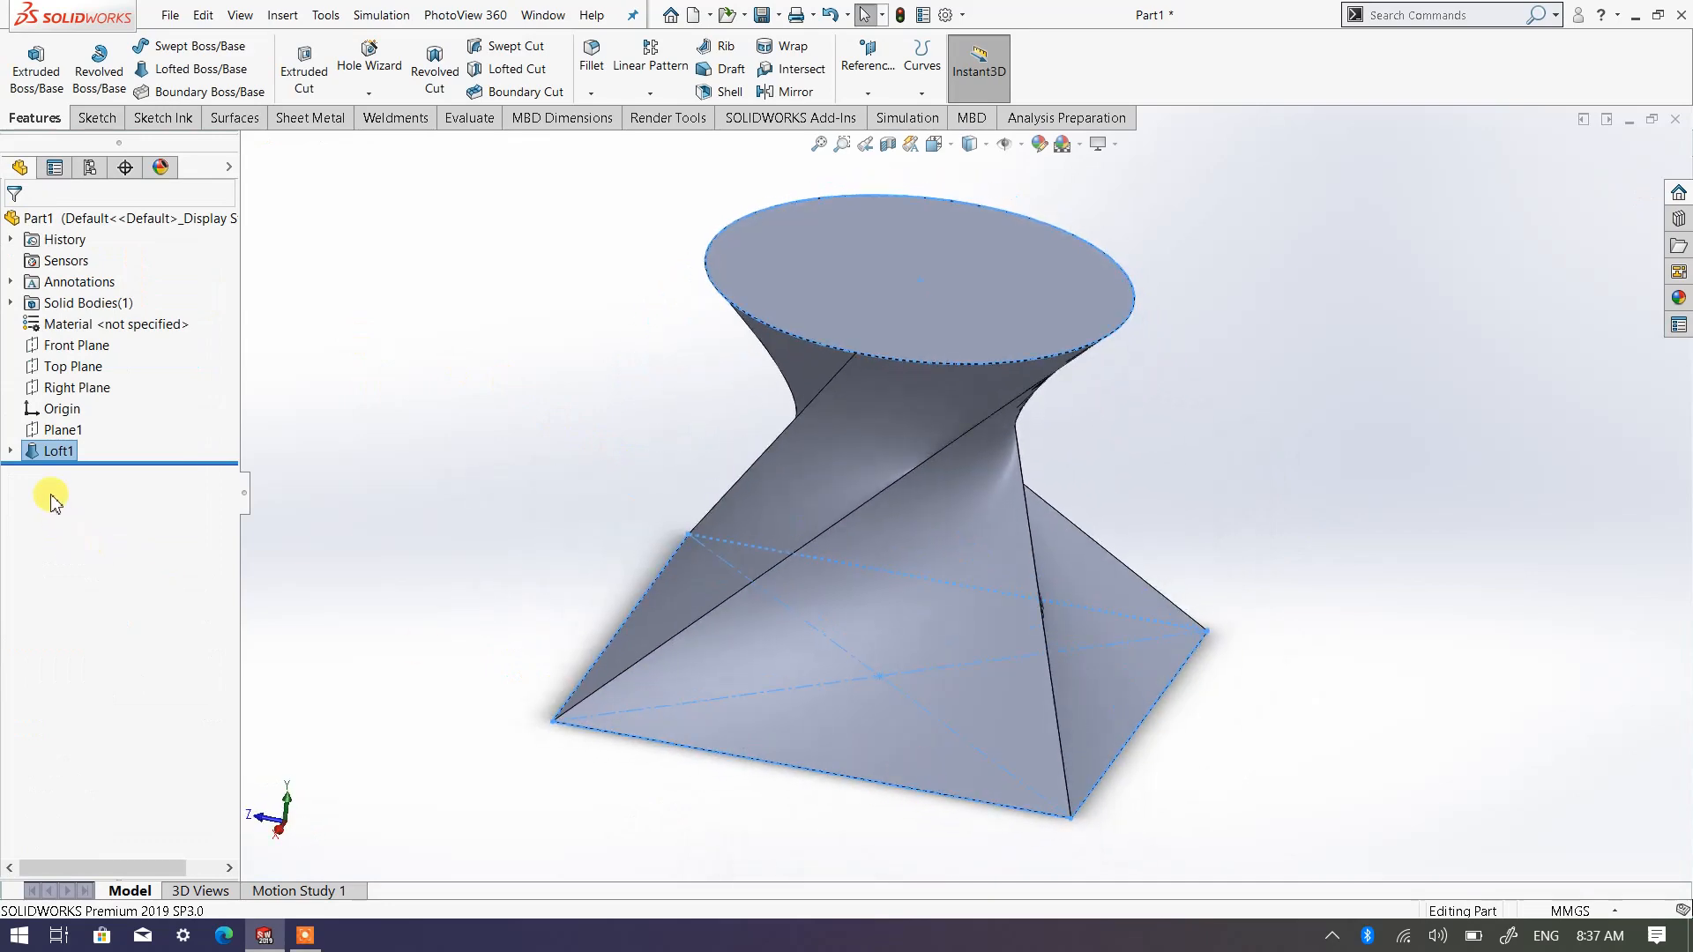
right_click(64, 458)
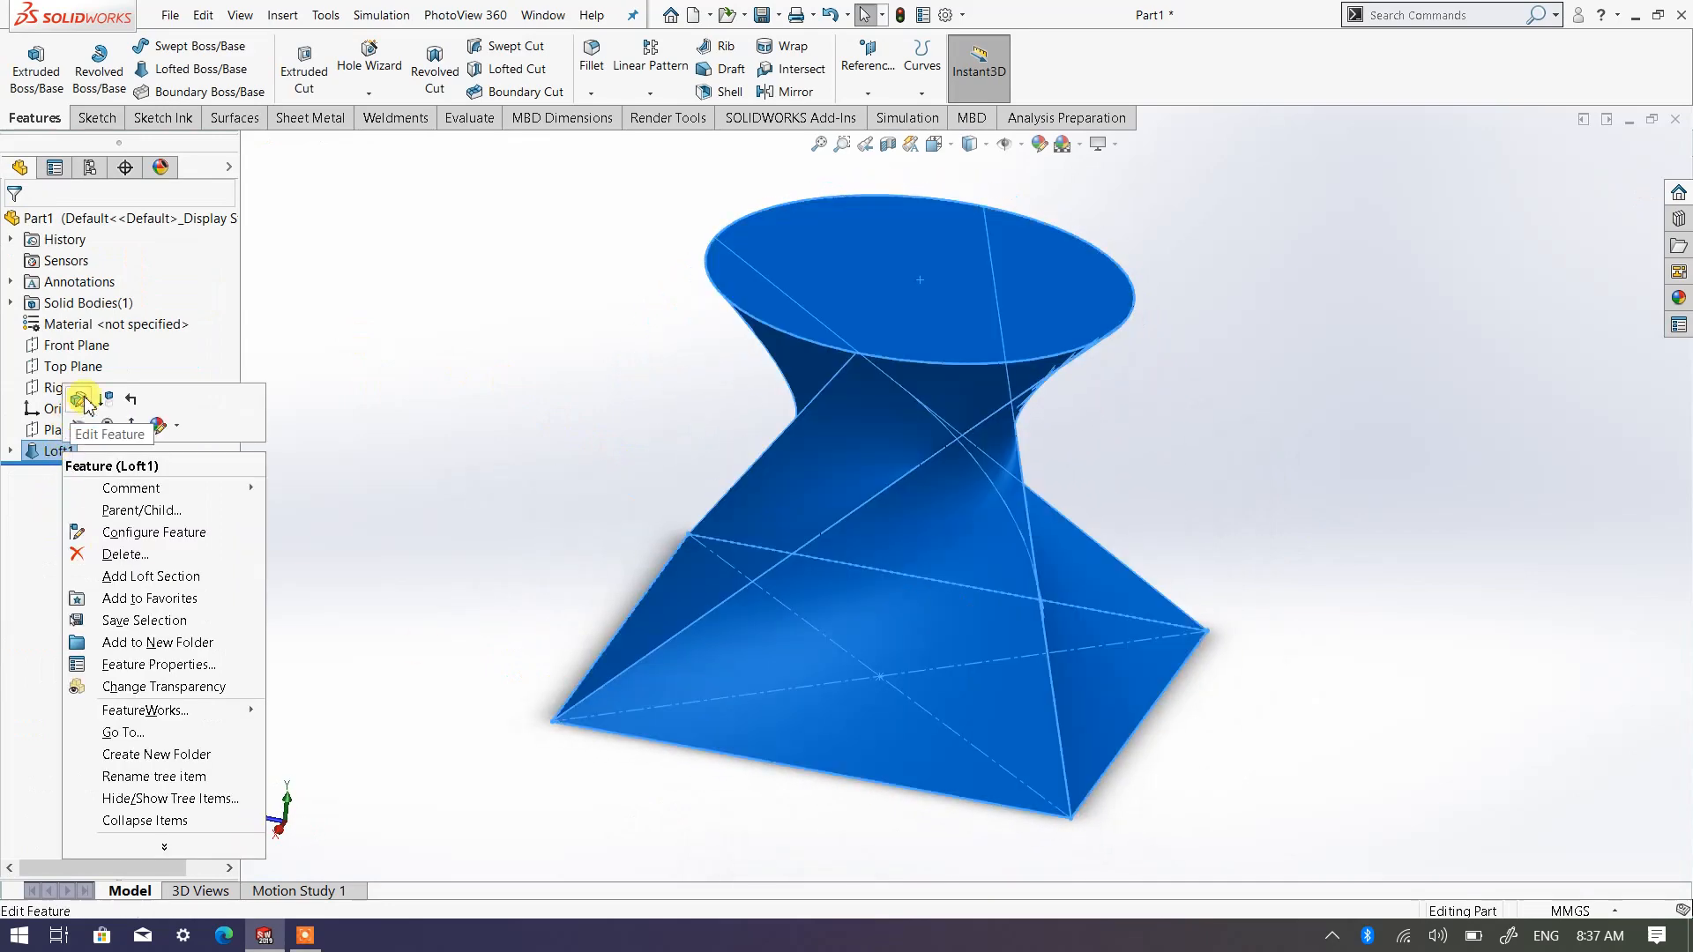
key(Escape)
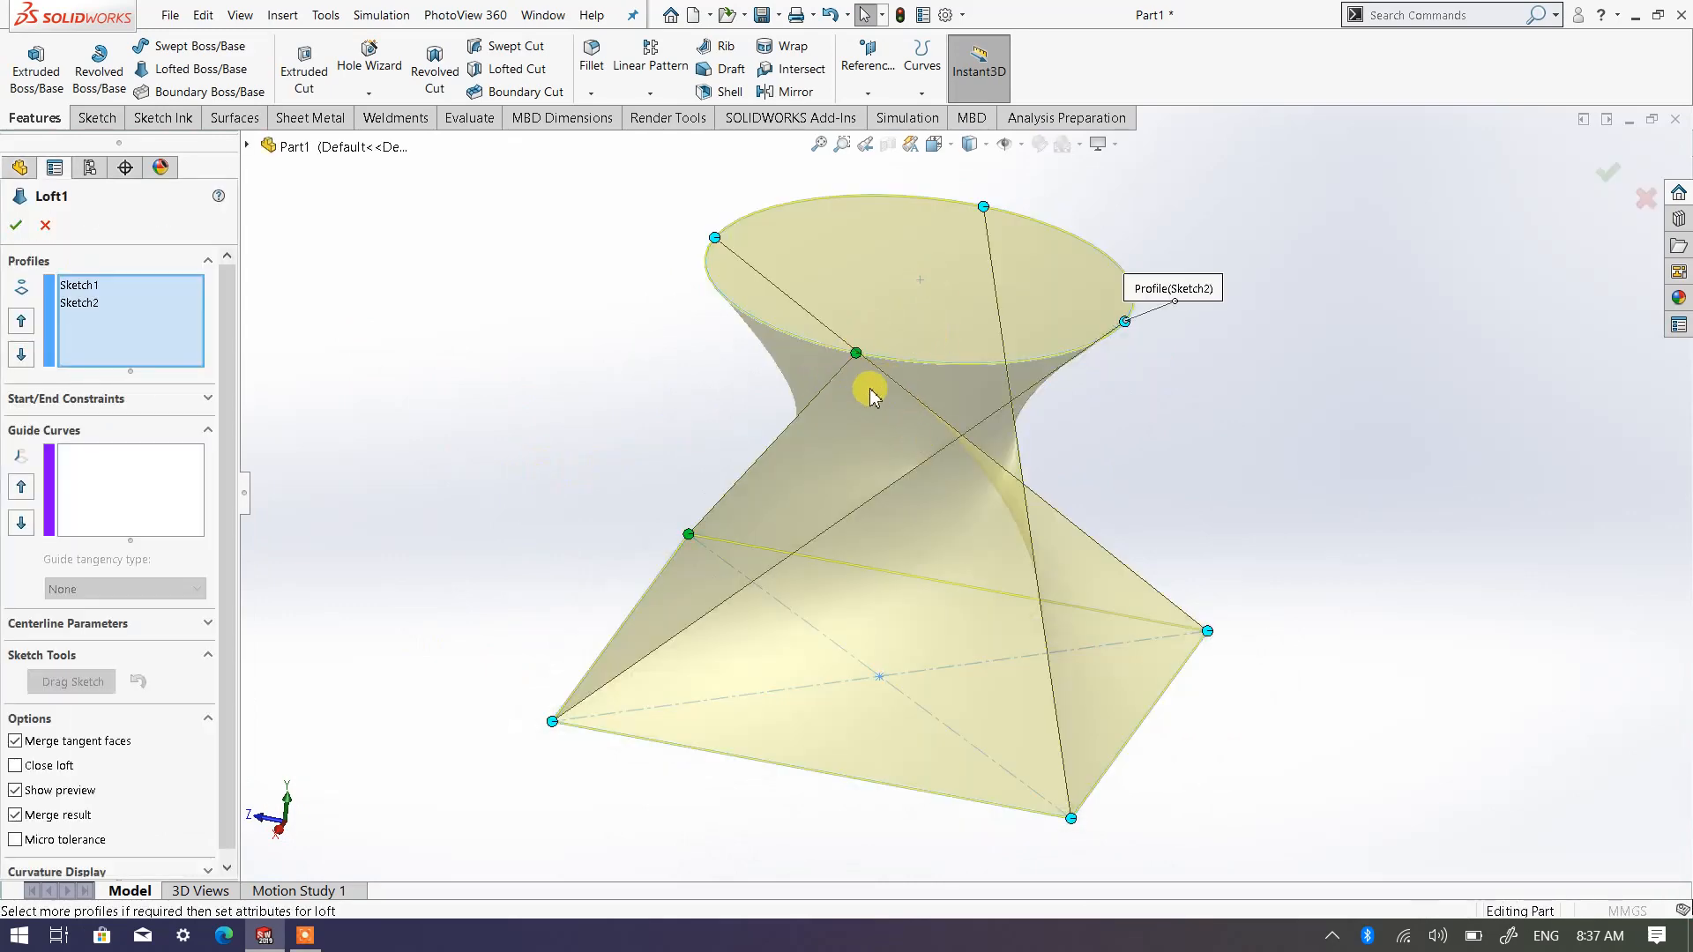
click(934, 144)
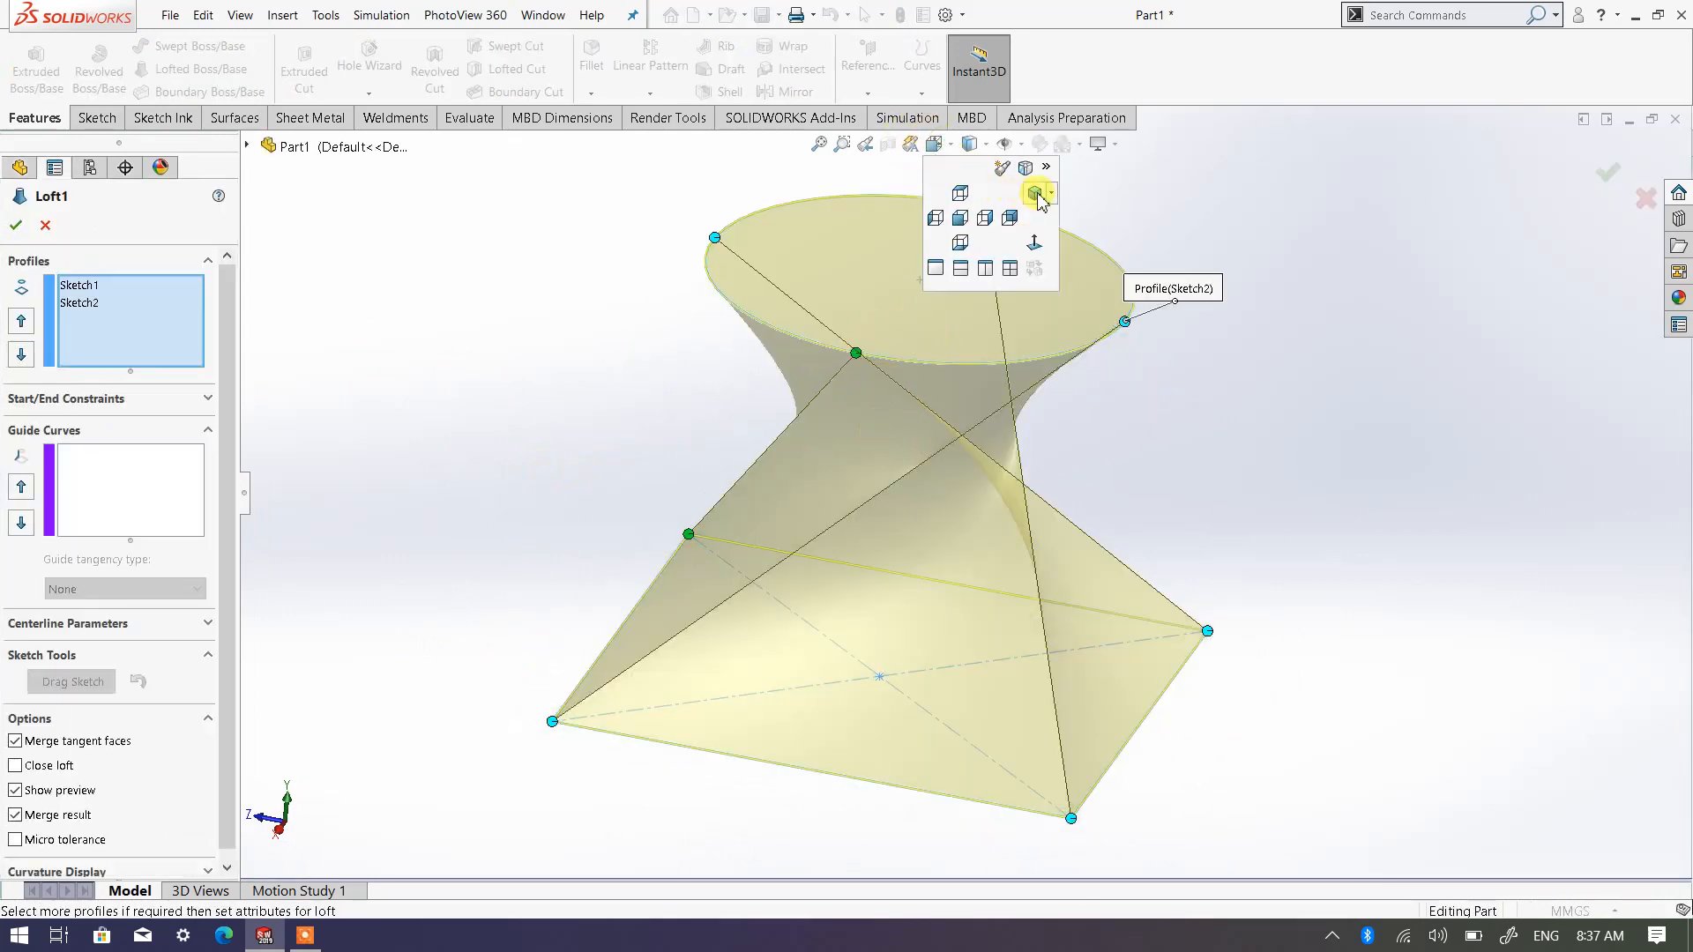
click(1033, 196)
click(1054, 213)
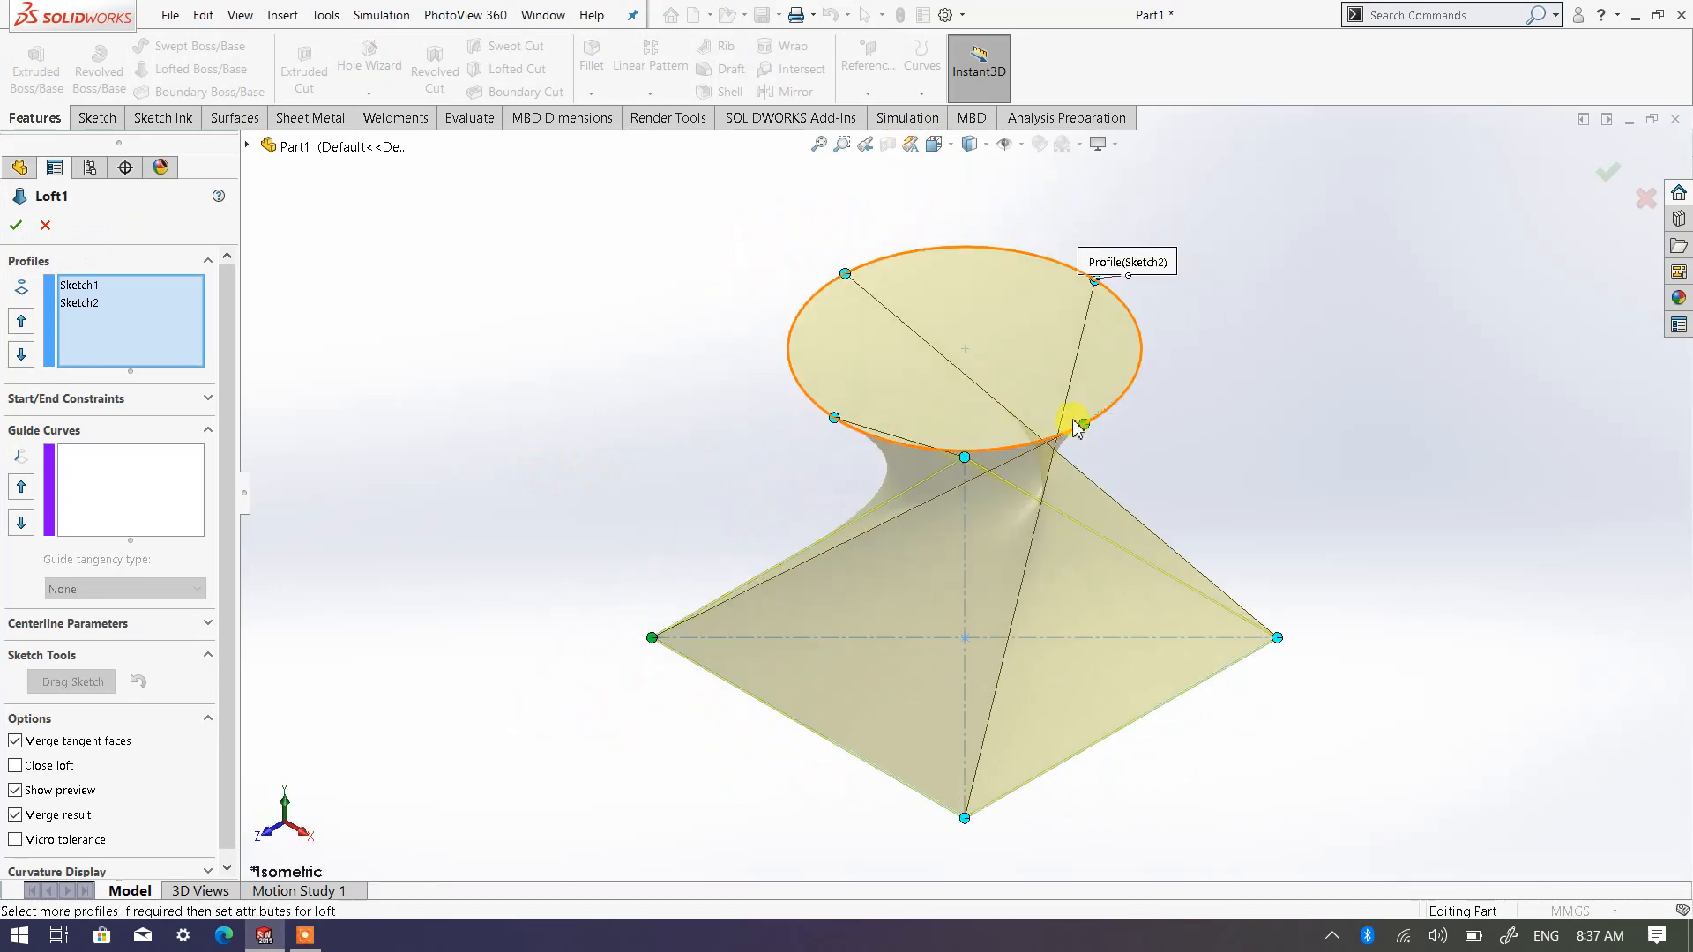
drag(927, 454, 825, 426)
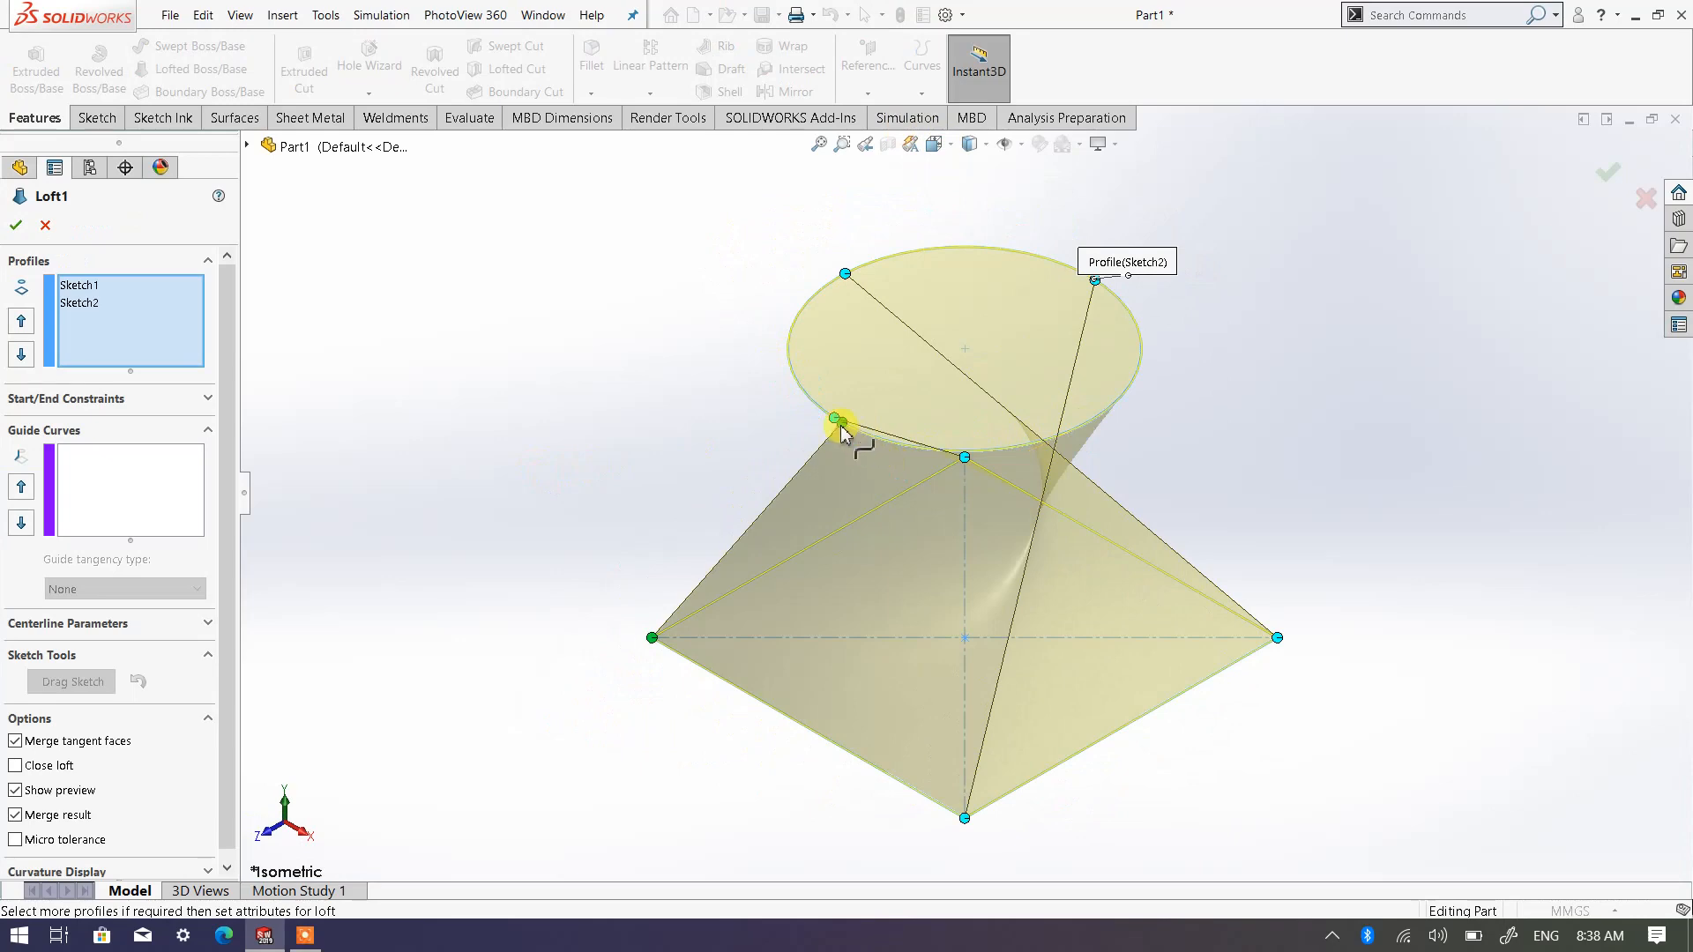
middle_drag(992, 555, 1043, 520)
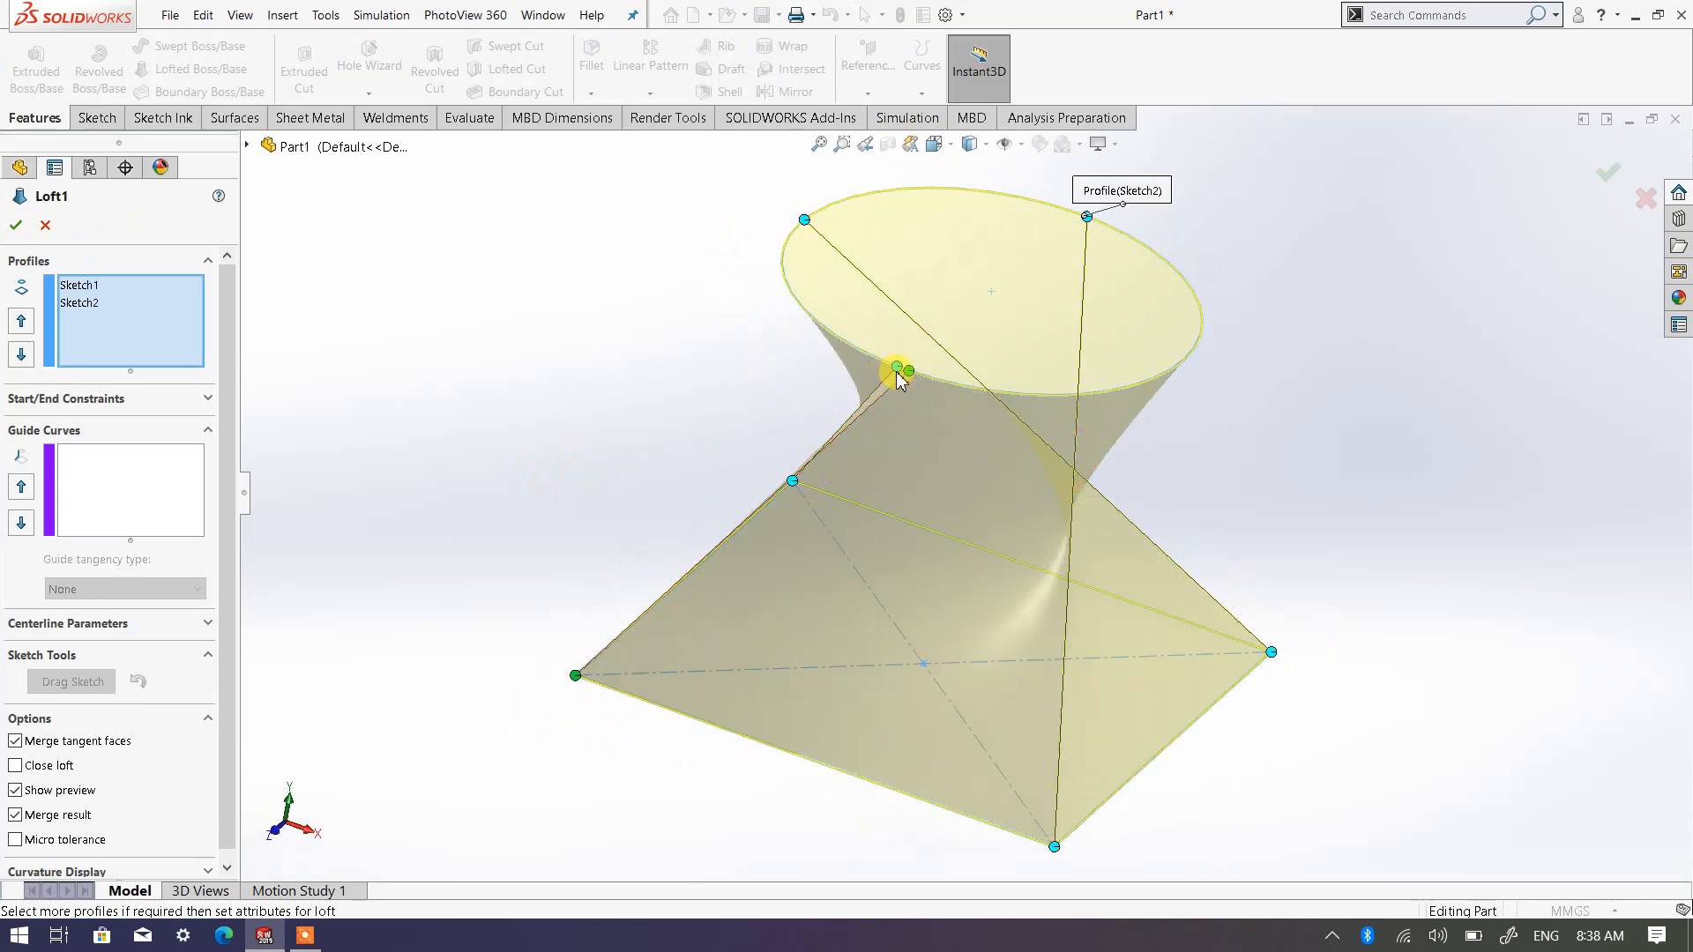
click(46, 226)
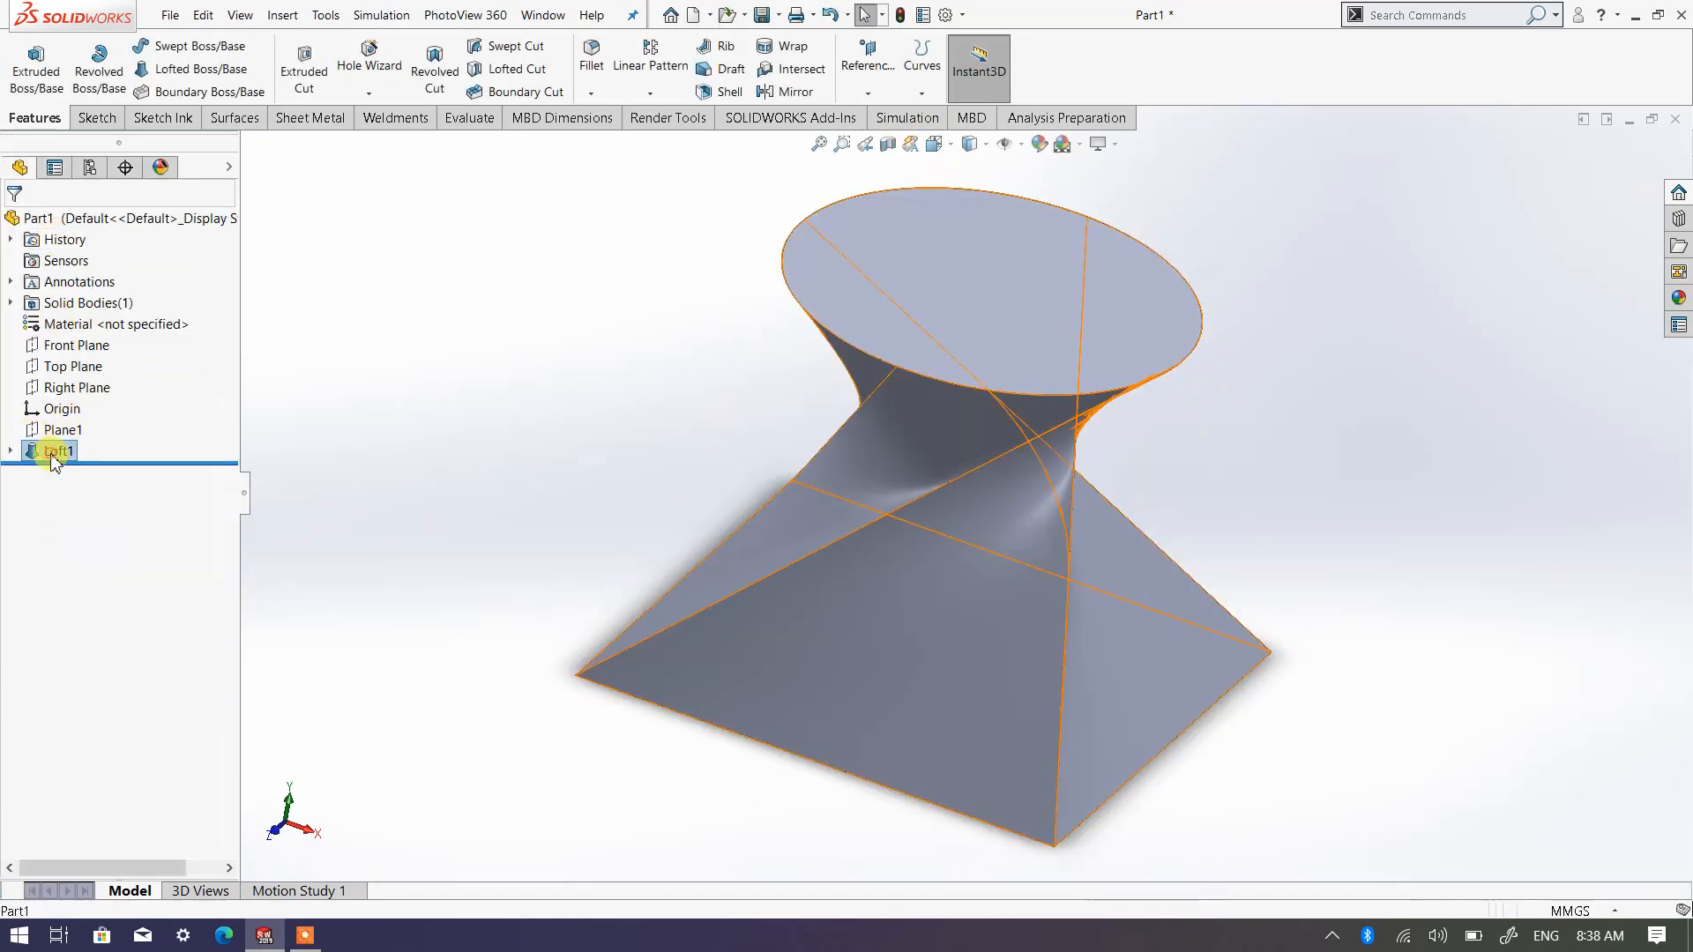
Edit the loft, sliding the rear corner's connector along the circle toward that corner and moving the left connector's base end to the front corner
right_click(51, 450)
click(68, 402)
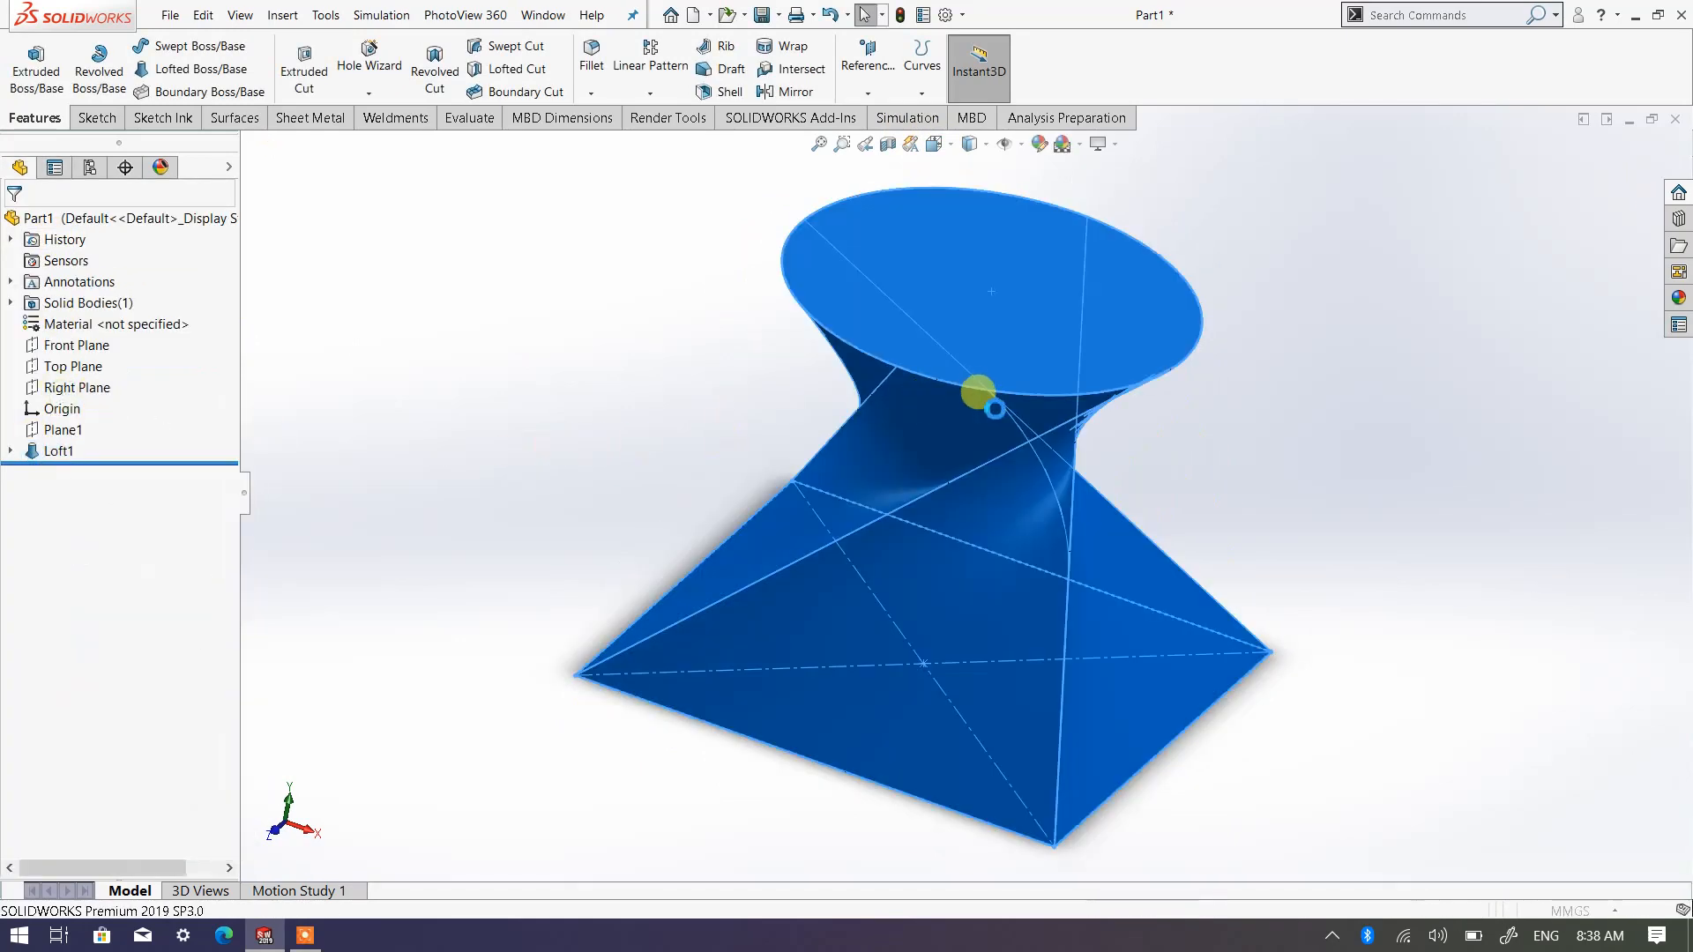
mouse_move(1180, 364)
mouse_down()
mouse_move(1126, 404)
mouse_move(977, 401)
mouse_move(801, 332)
mouse_move(895, 368)
mouse_up()
drag(796, 314, 800, 317)
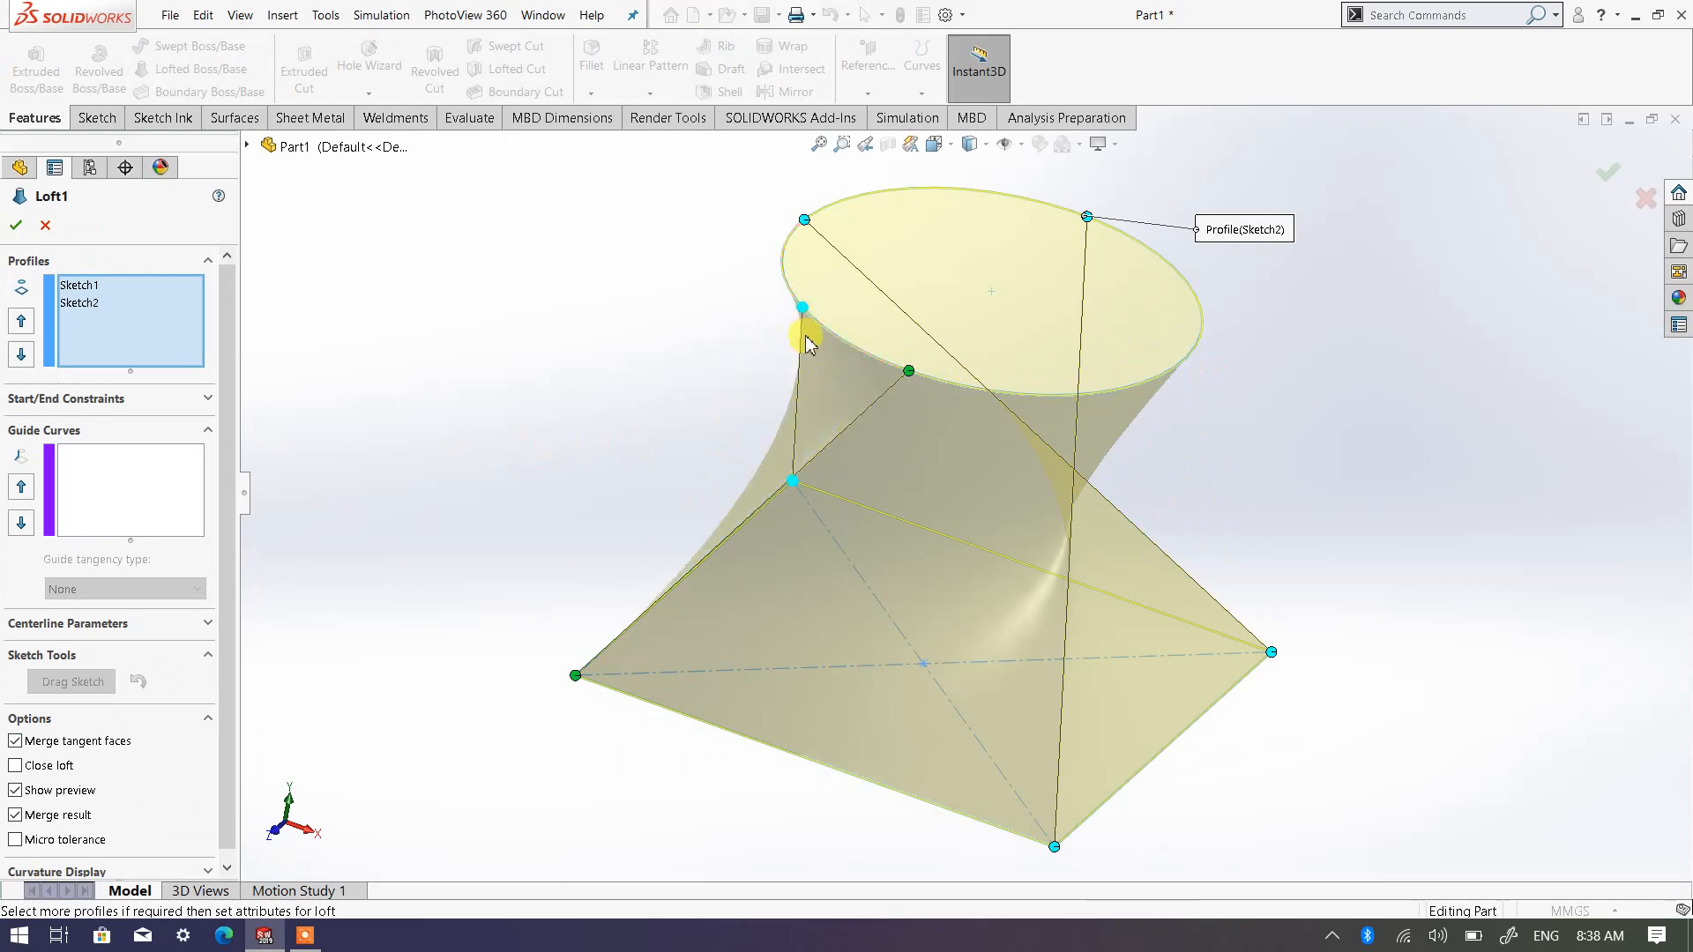
drag(614, 687, 1055, 844)
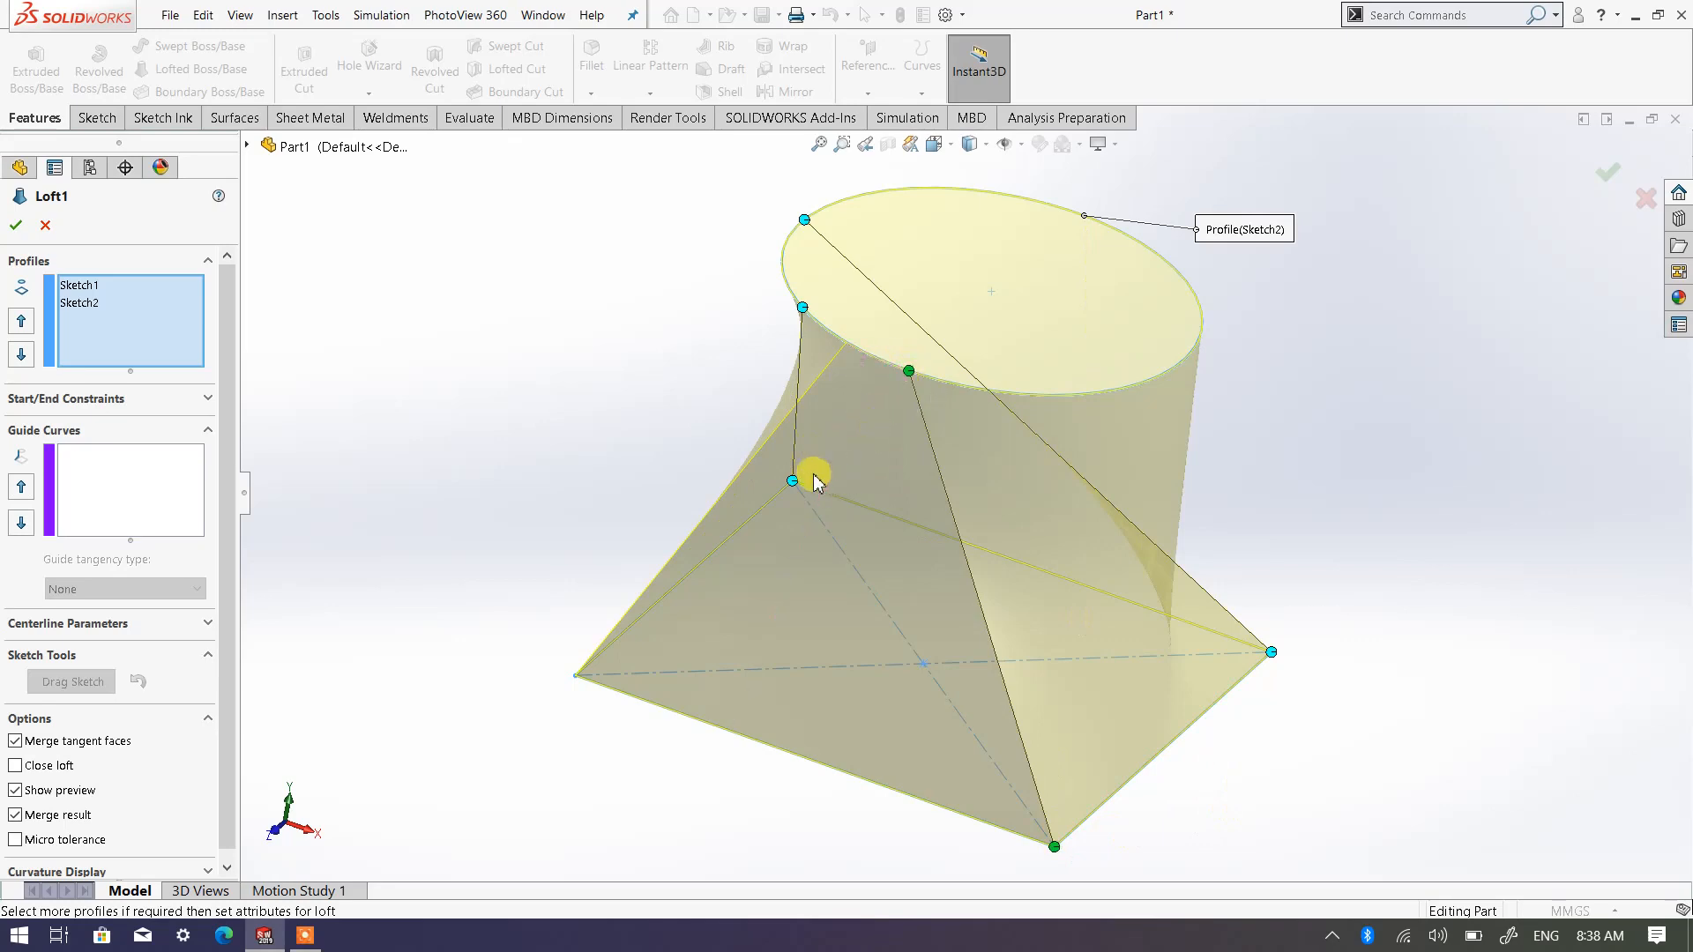
middle_drag(801, 479, 944, 559)
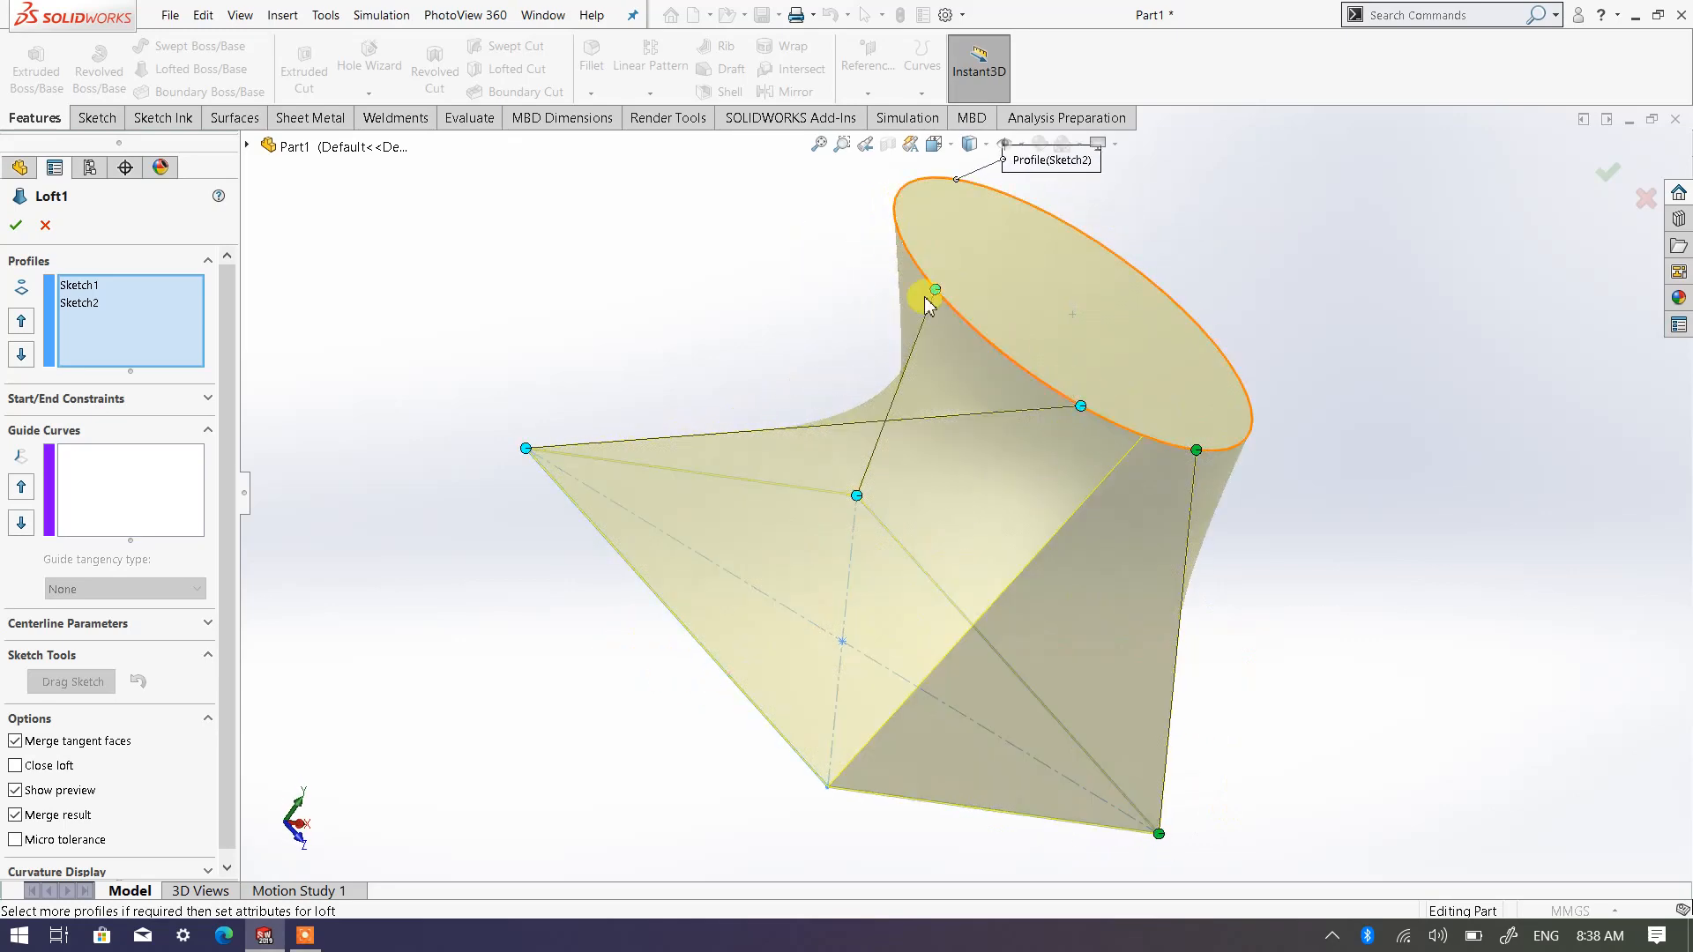
Slide the circle ends of the three loft connectors toward their matching square corners to untwist the loft
drag(1201, 457, 1235, 454)
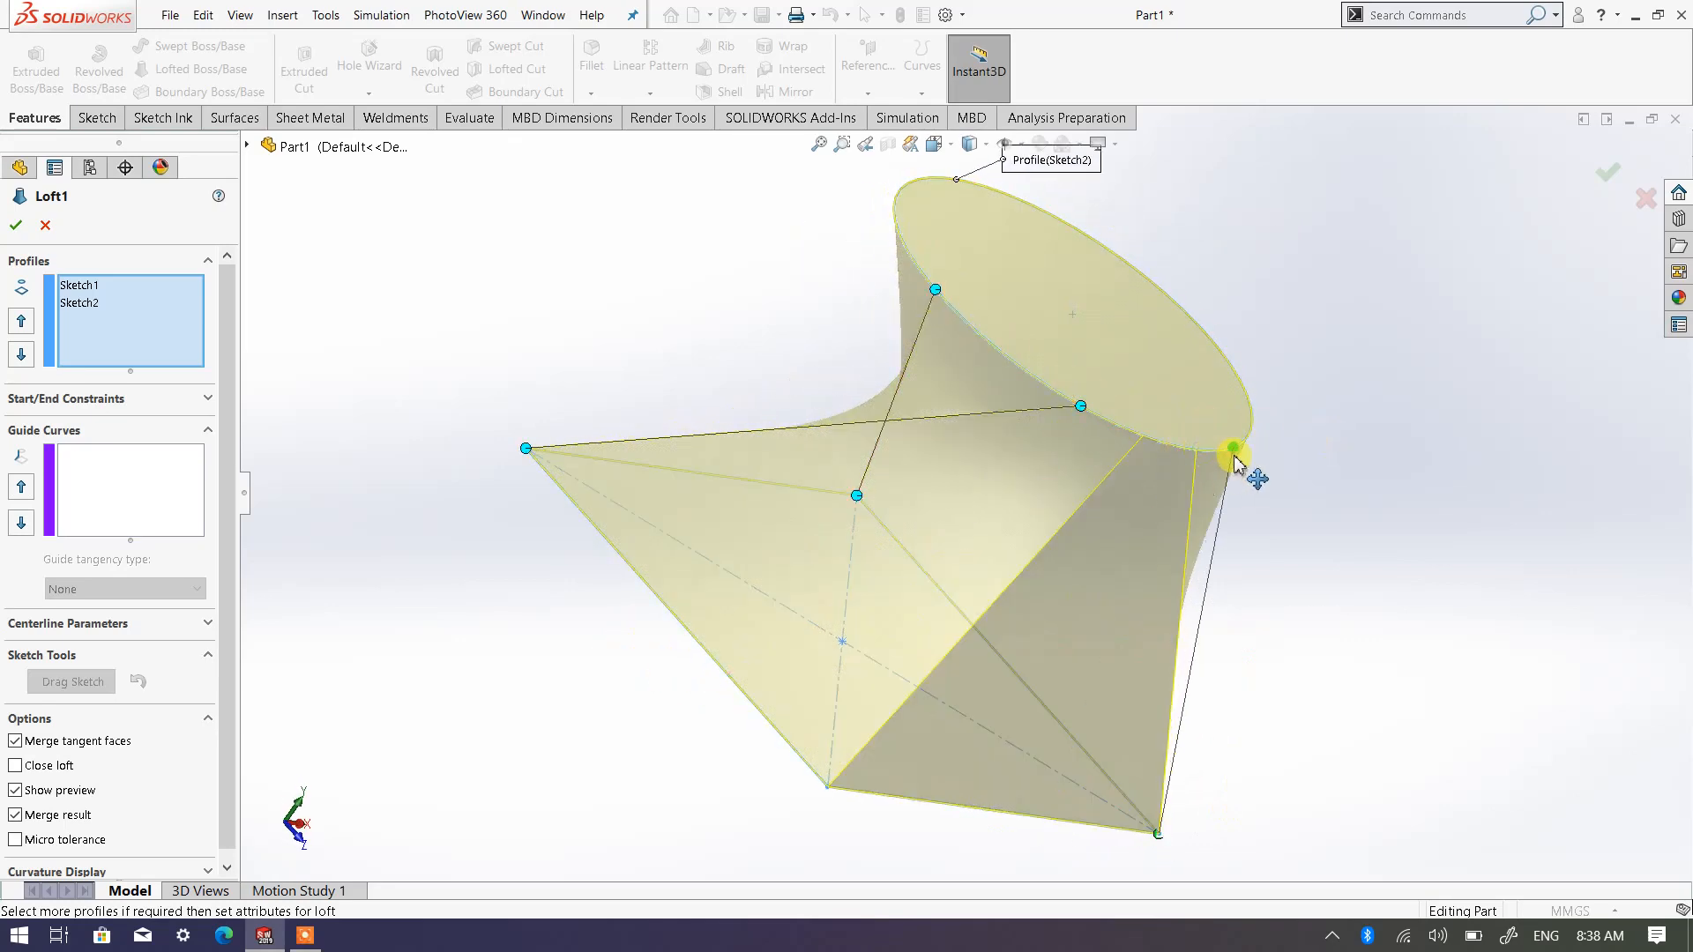
middle_drag(1240, 578, 908, 331)
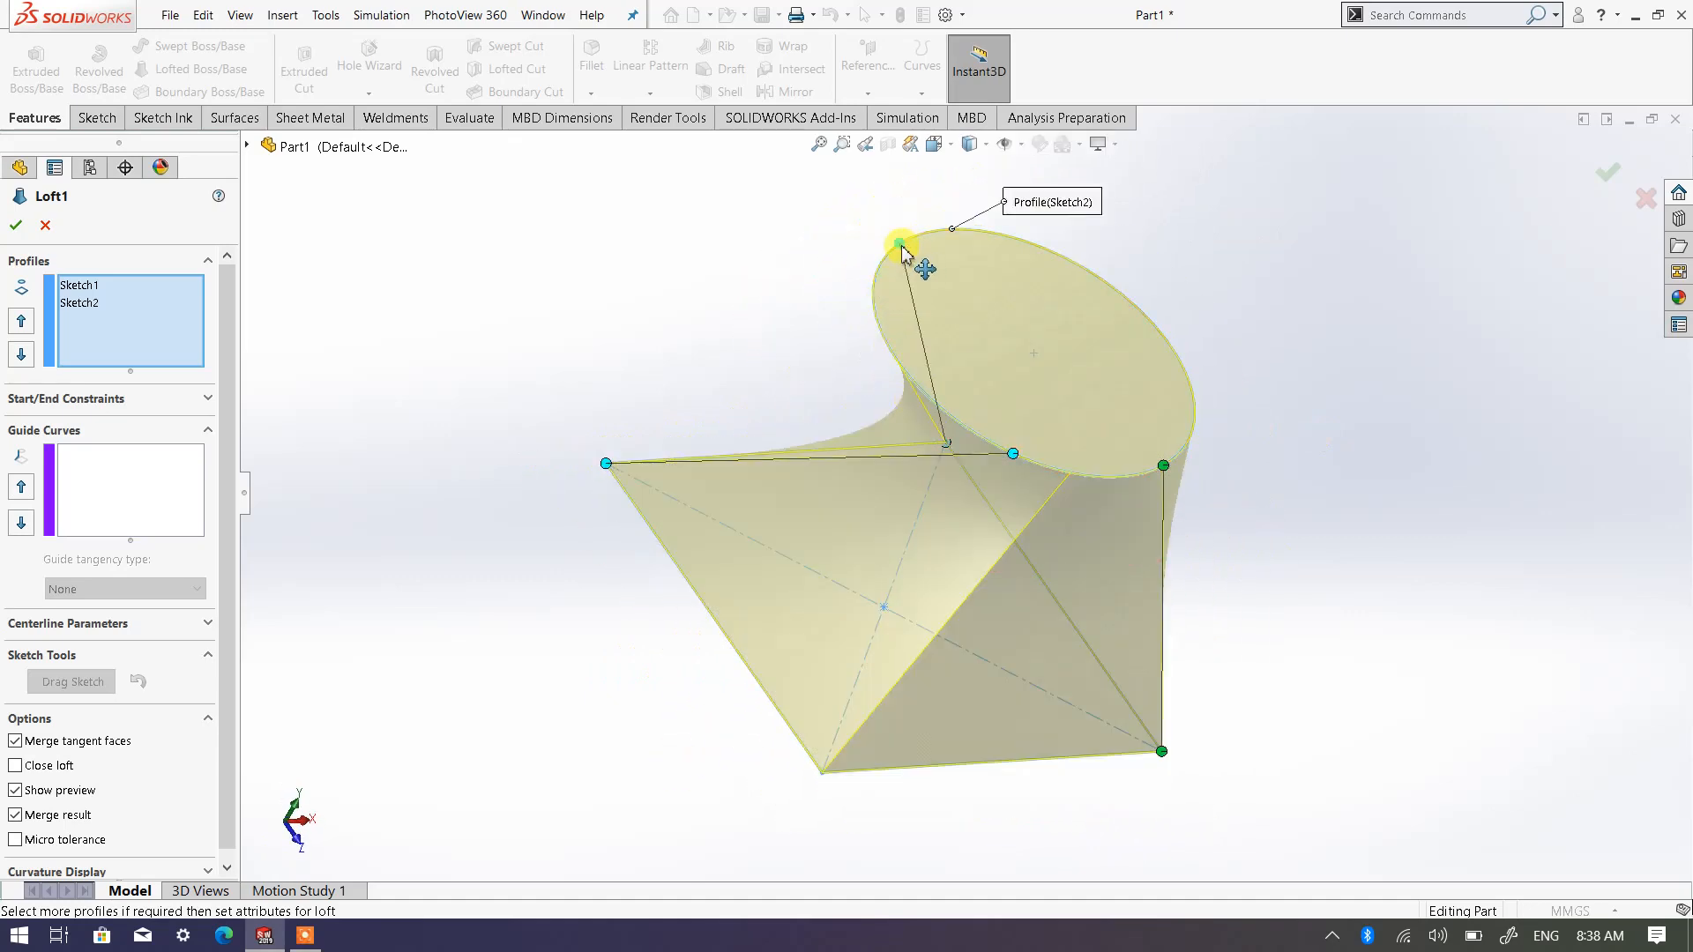
drag(901, 245, 949, 231)
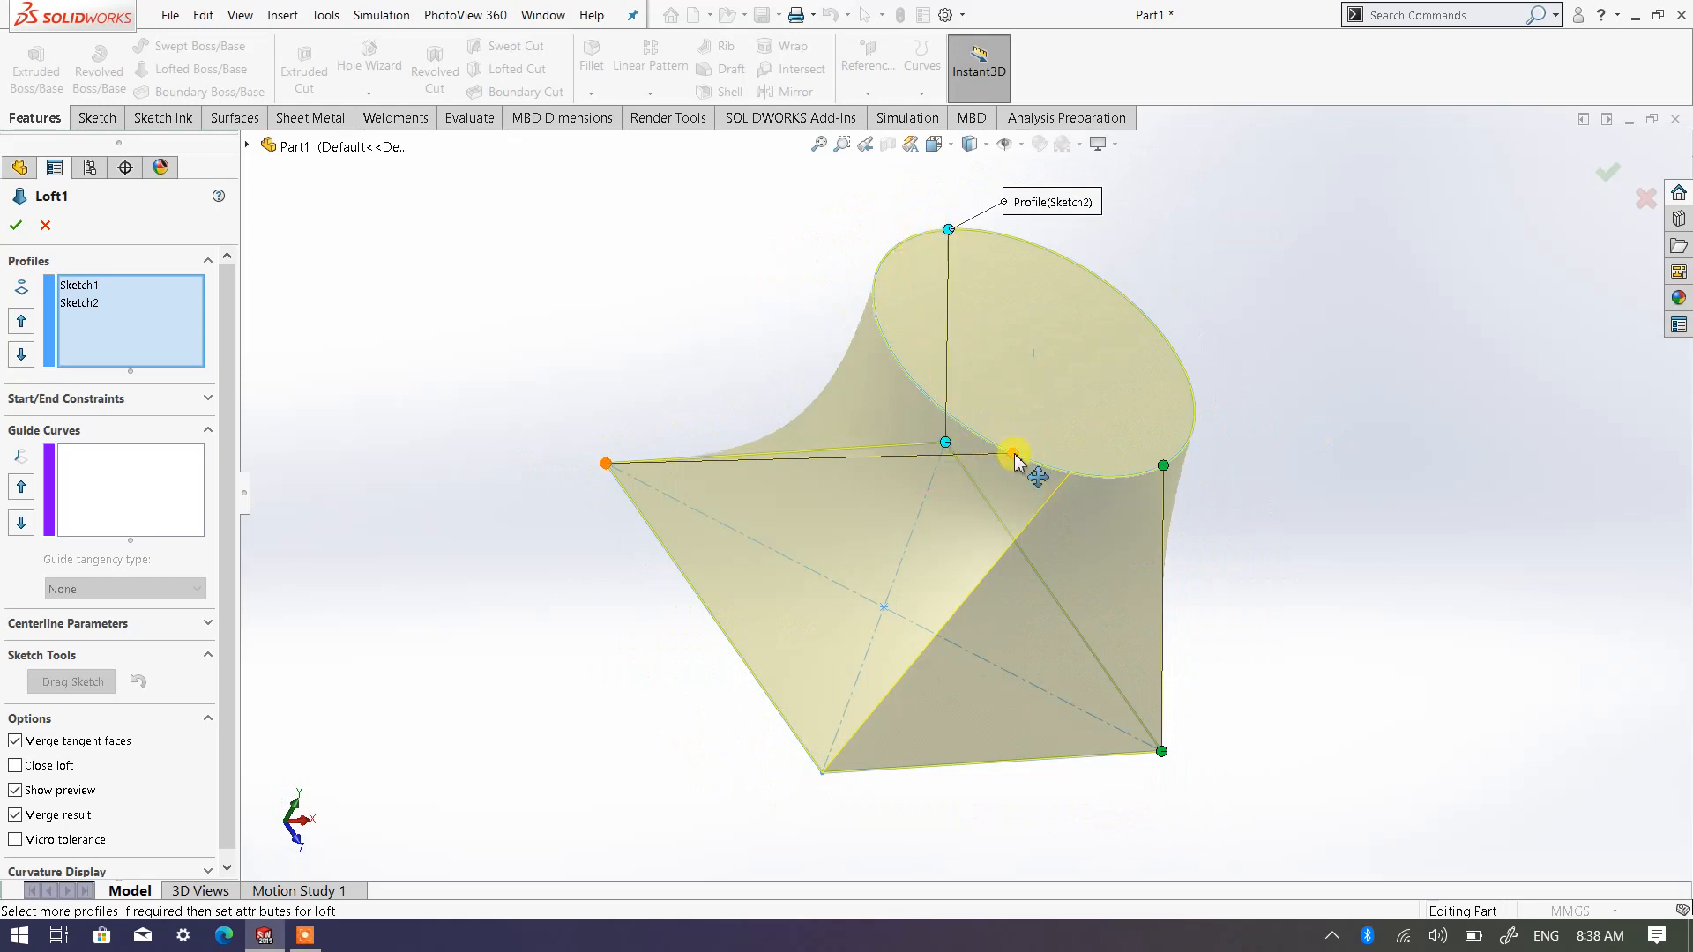
drag(1012, 455, 871, 297)
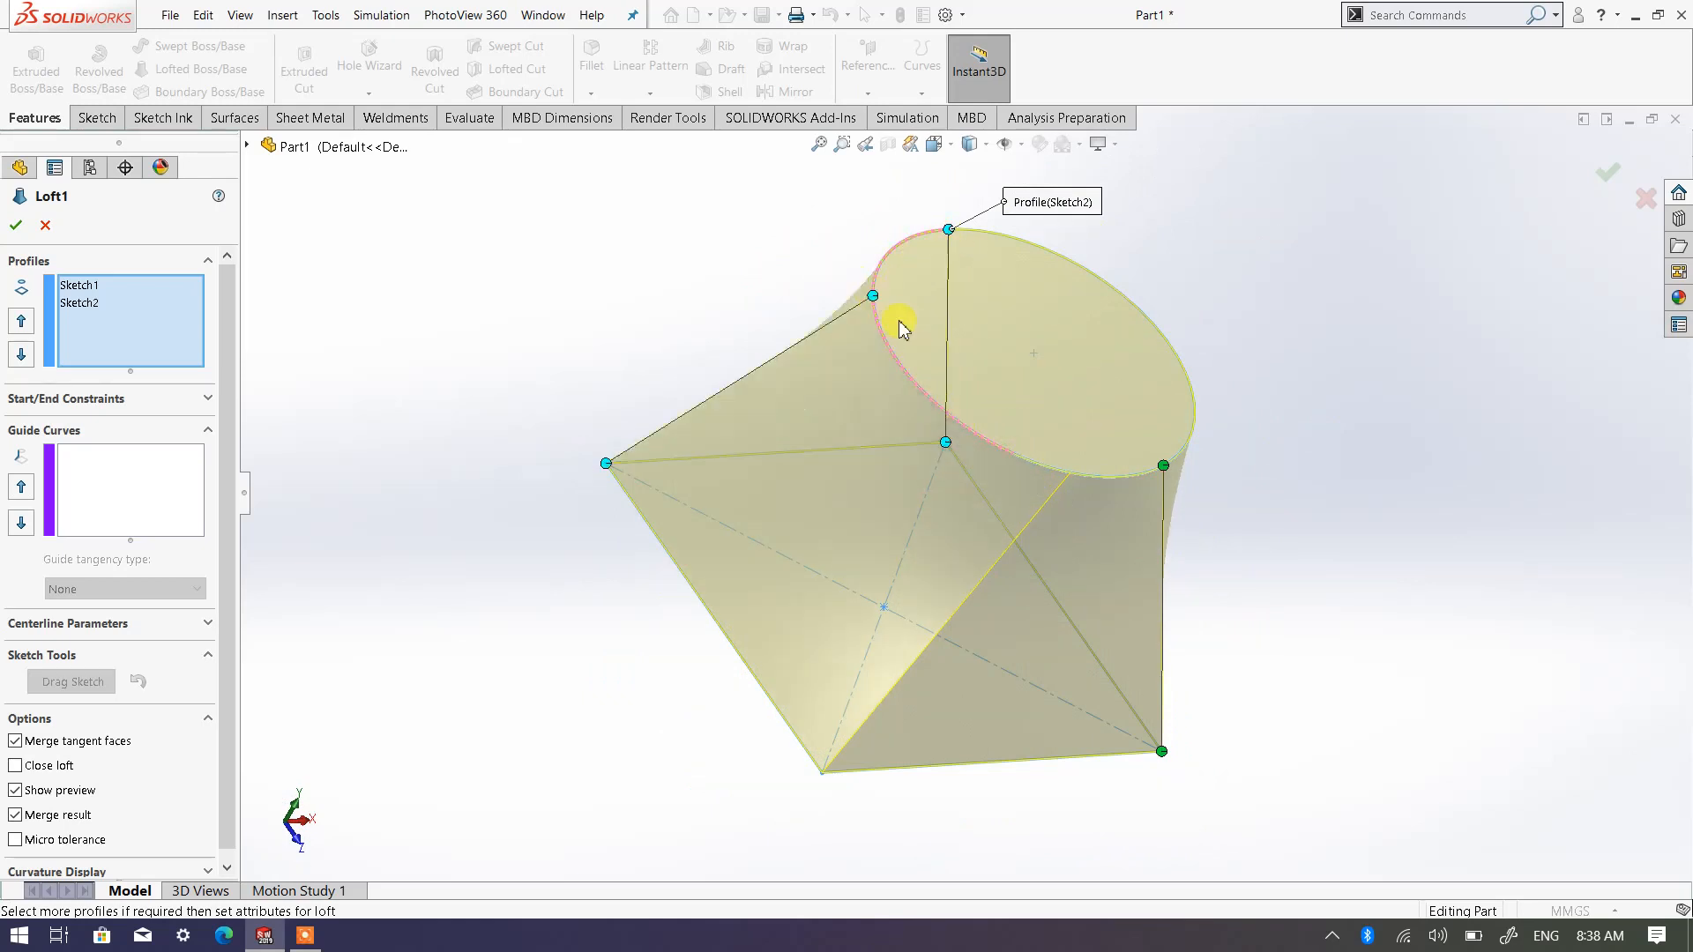
middle_drag(1157, 511, 975, 442)
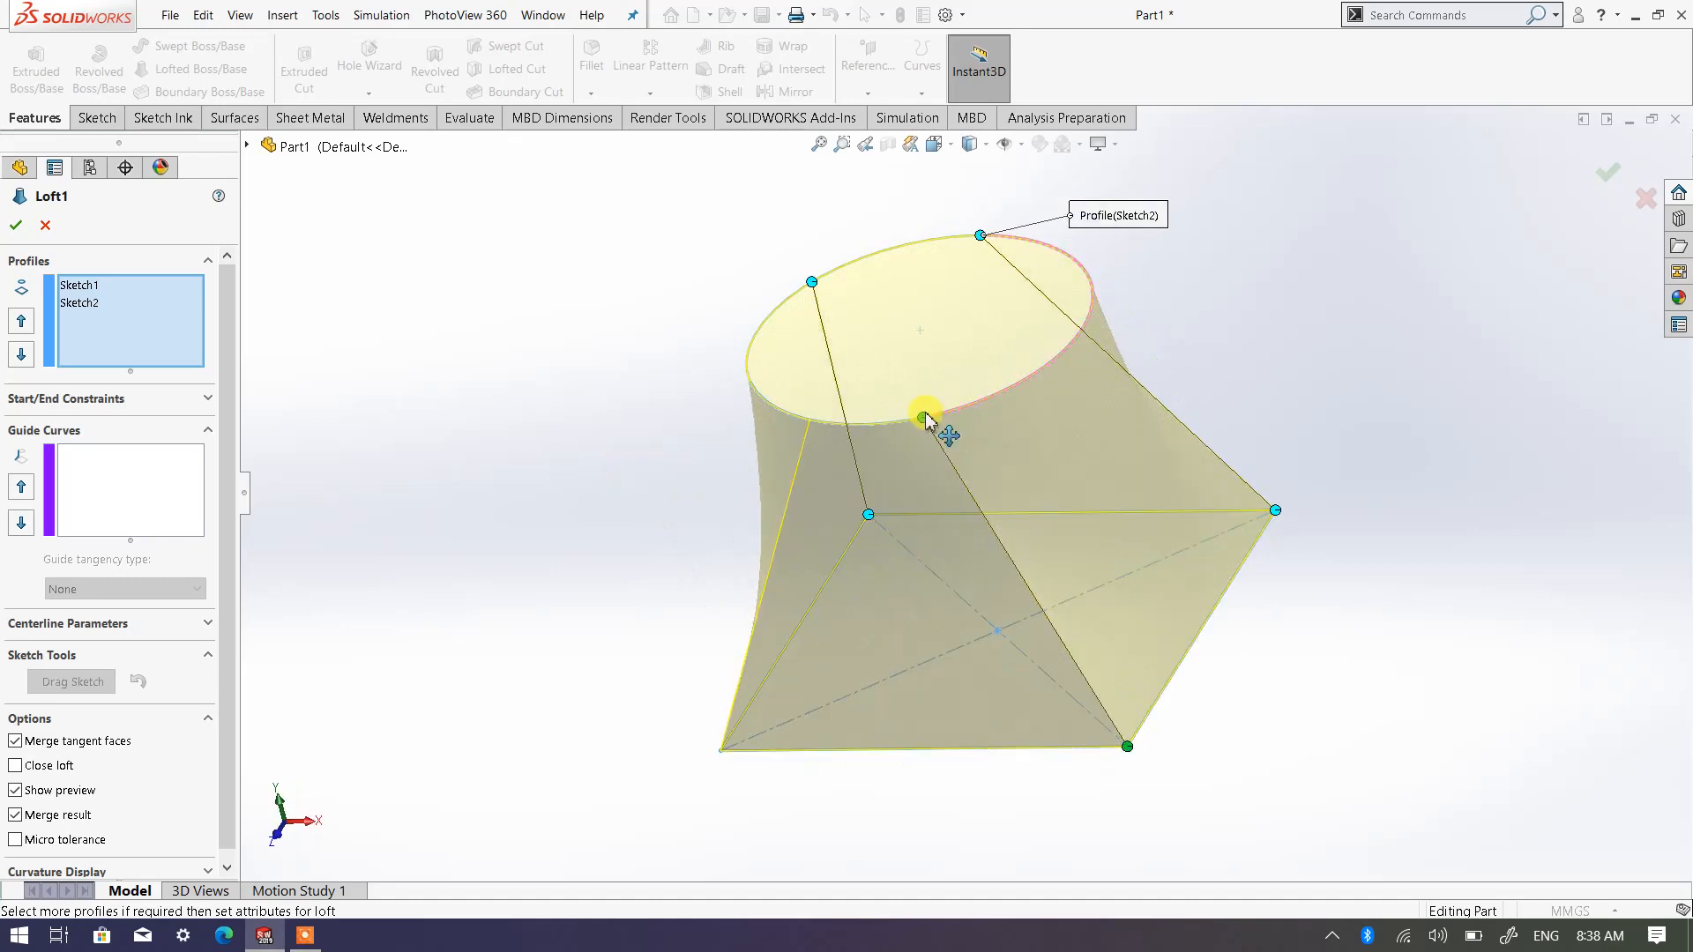
drag(938, 421, 982, 408)
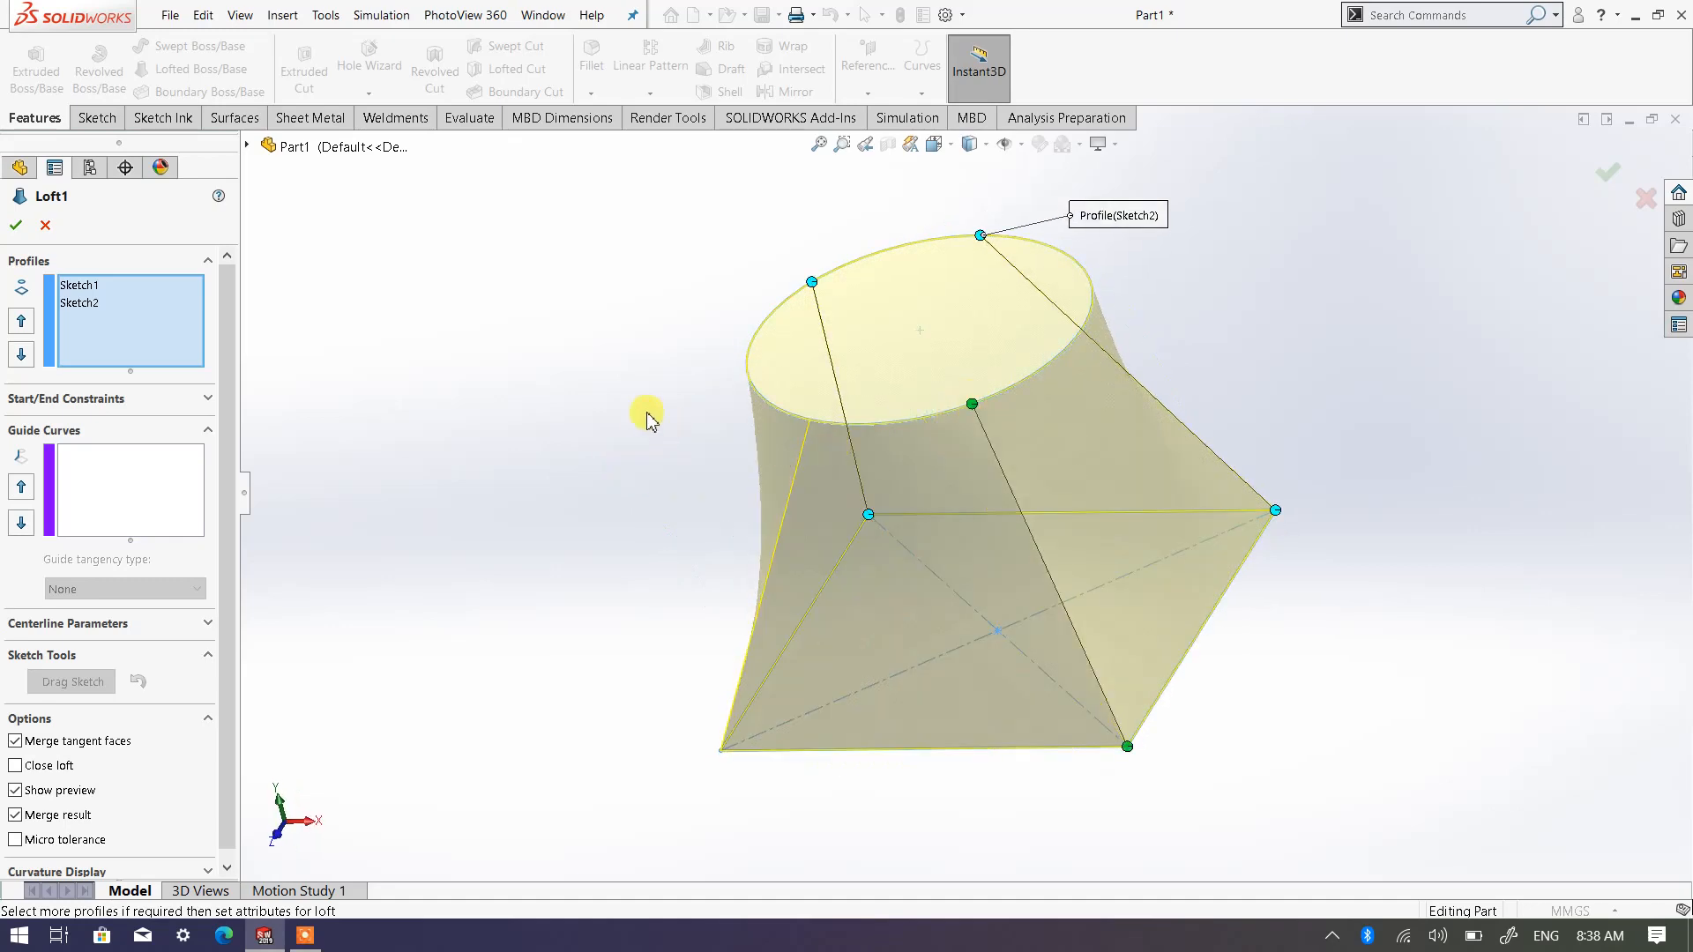
Align the circle ends of the three loft connectors with the square's diagonals
middle_drag(649, 416, 724, 413)
mouse_move(917, 488)
middle_down()
mouse_move(744, 370)
mouse_move(661, 435)
mouse_move(630, 507)
middle_up()
drag(1058, 315, 1002, 348)
middle_drag(1334, 370, 1296, 432)
click(936, 145)
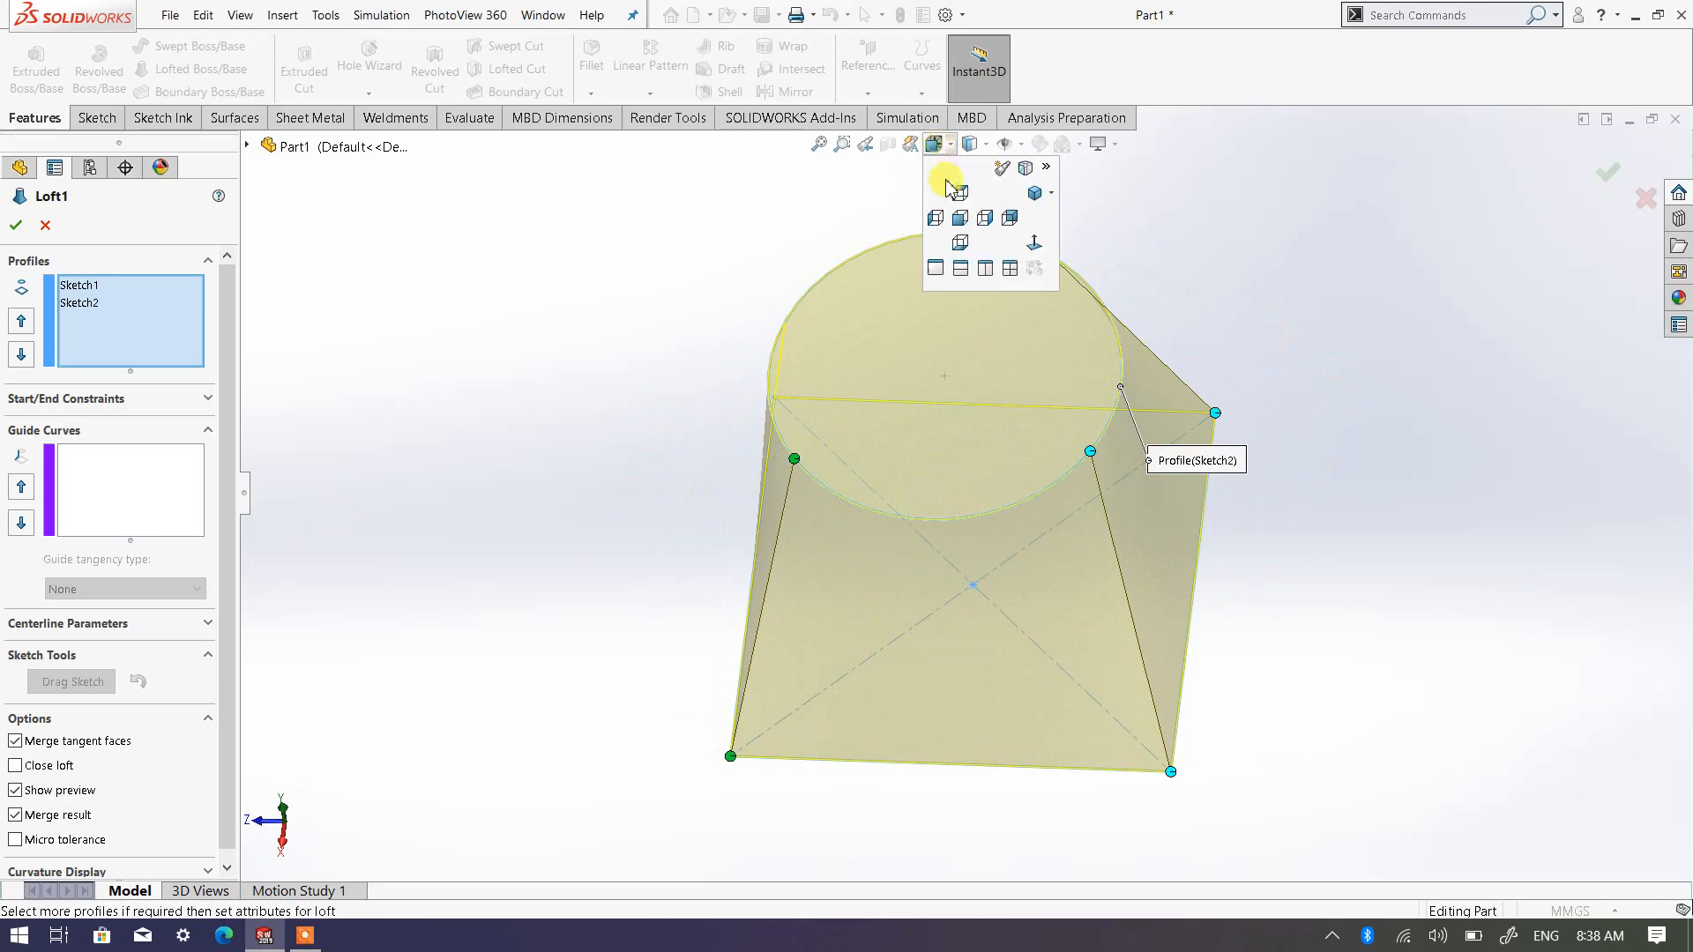
click(962, 191)
drag(1090, 265, 1148, 310)
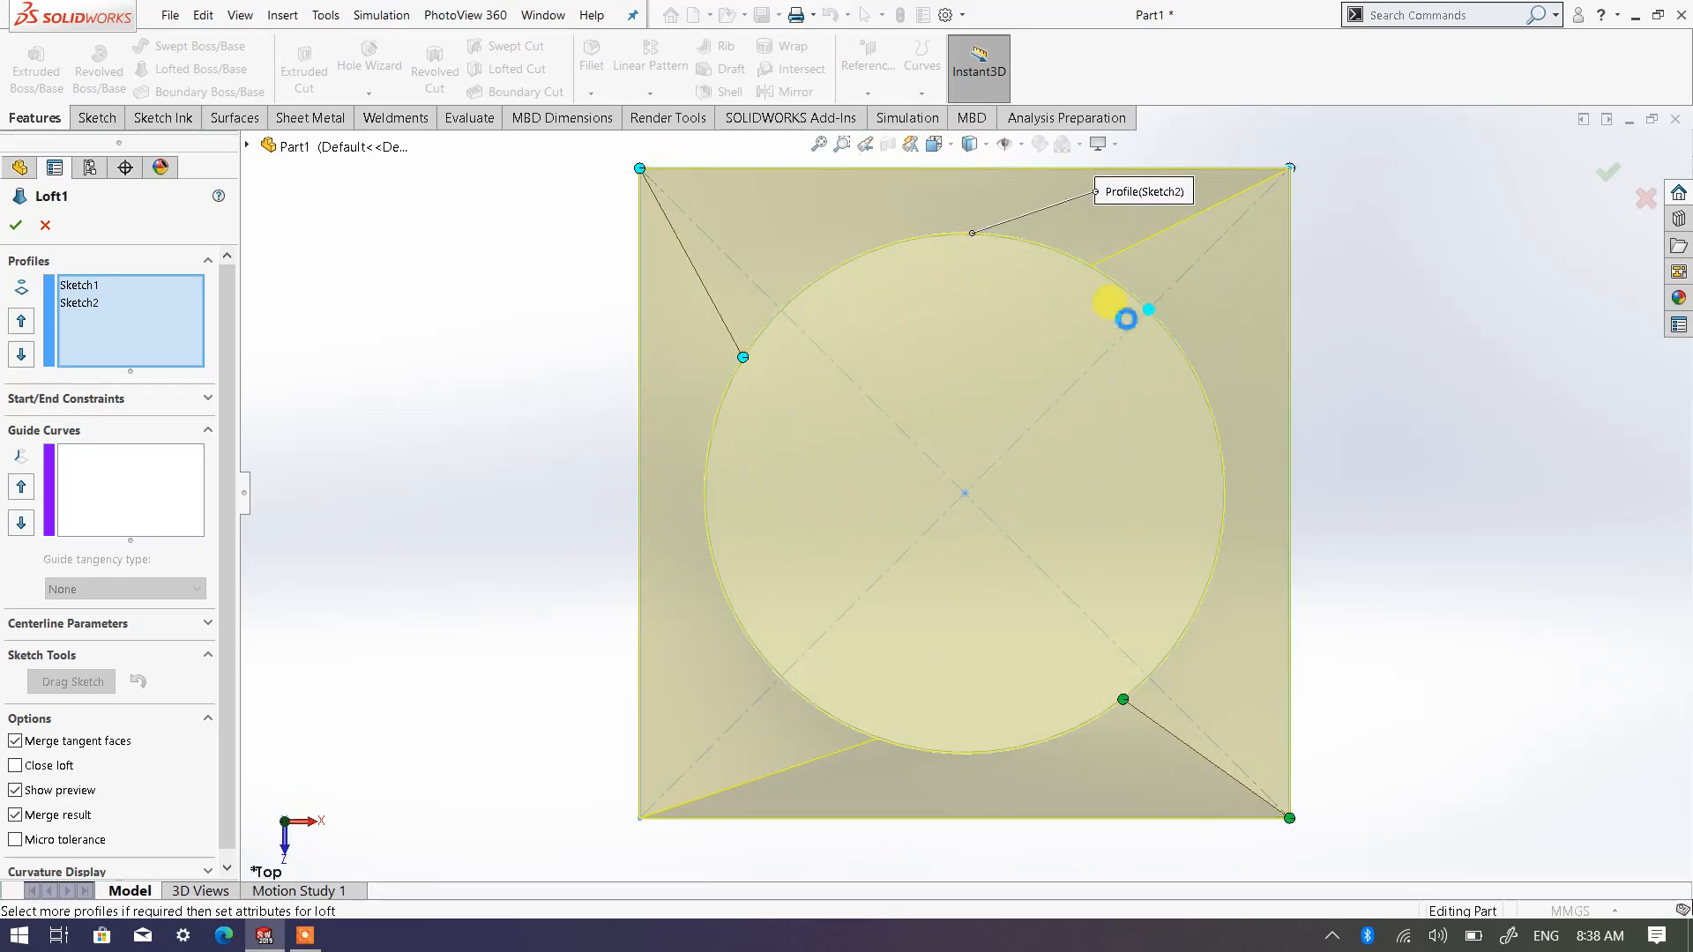
drag(743, 359, 764, 336)
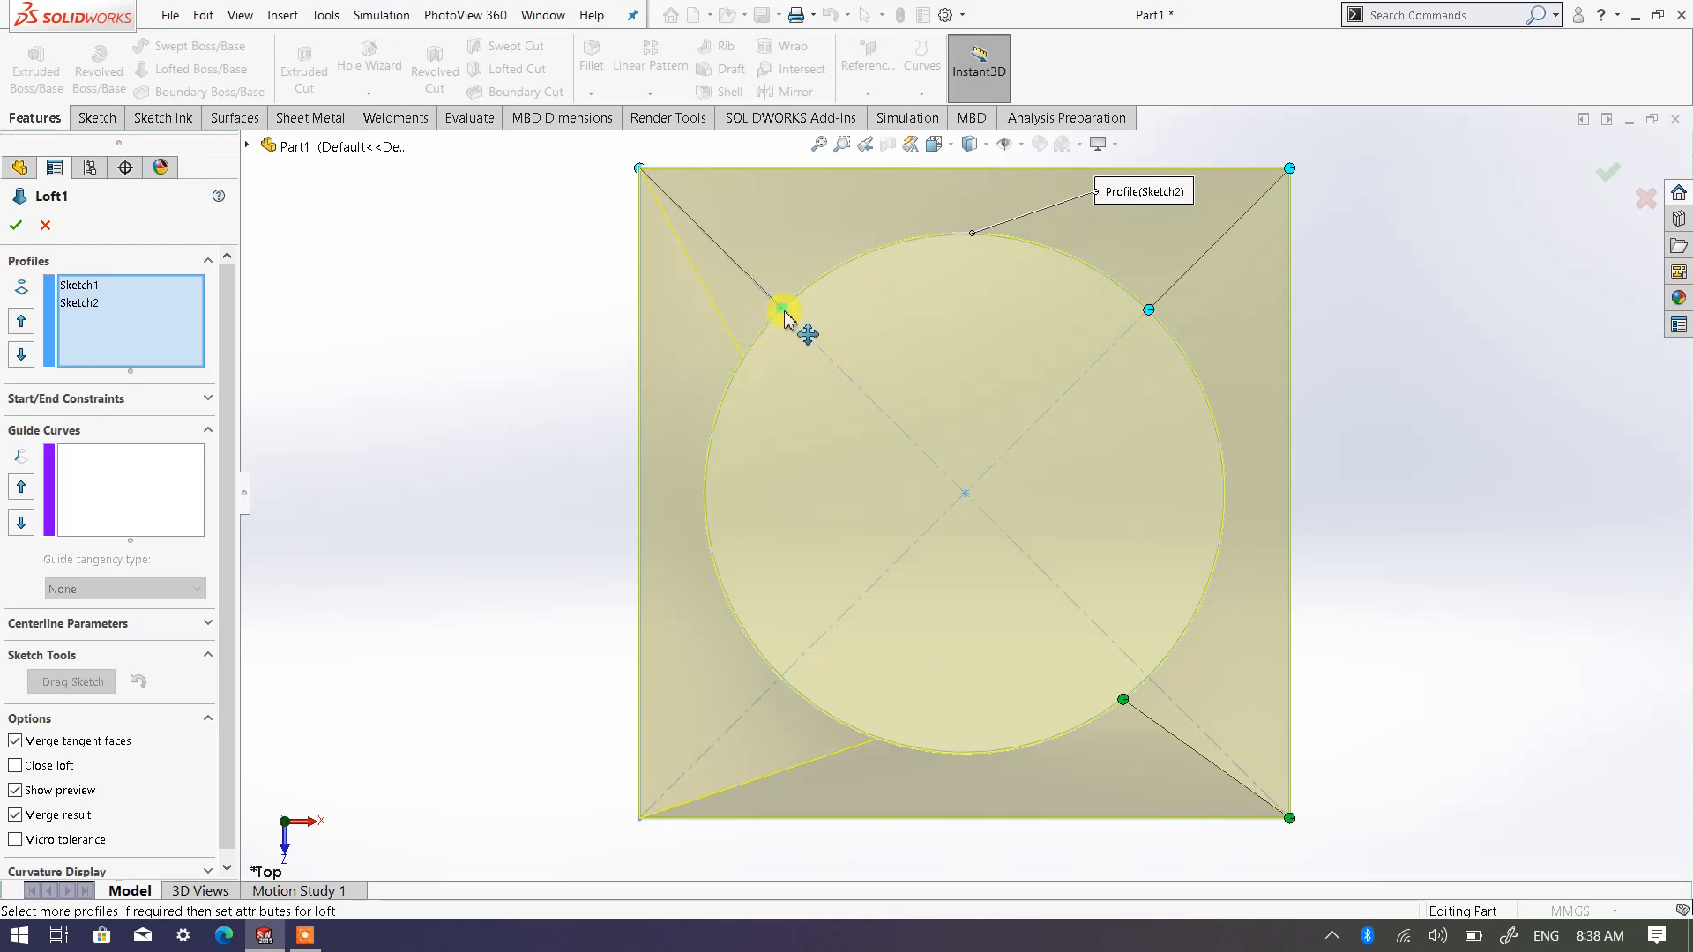
drag(784, 312, 782, 309)
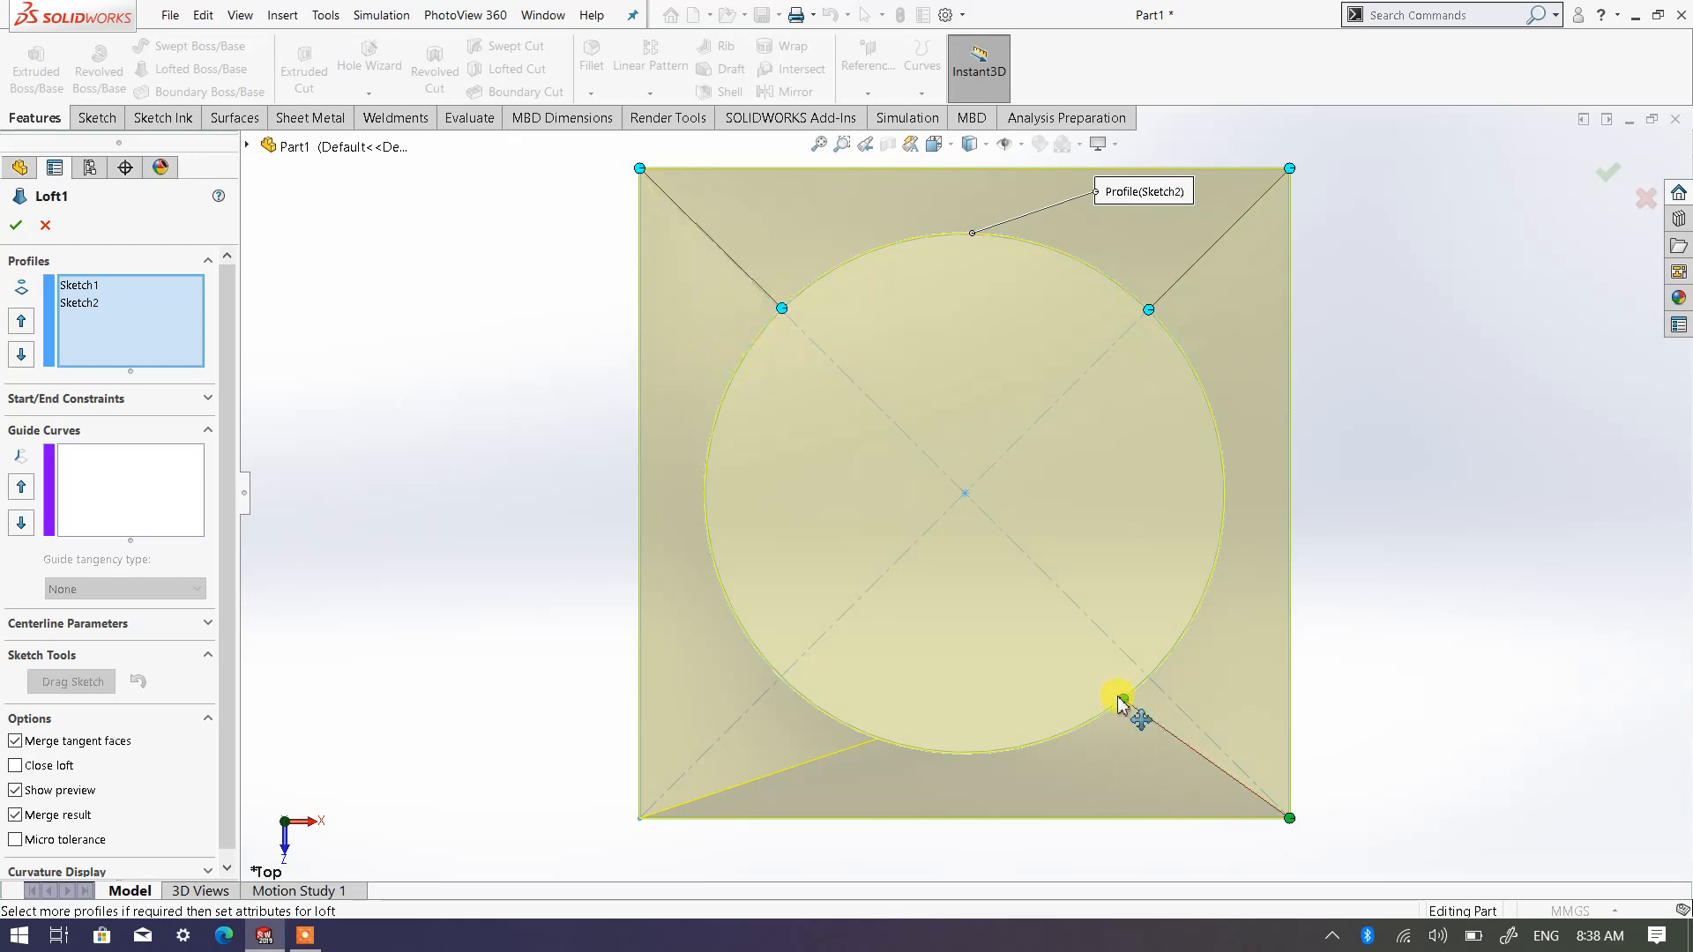
drag(1122, 702, 1150, 675)
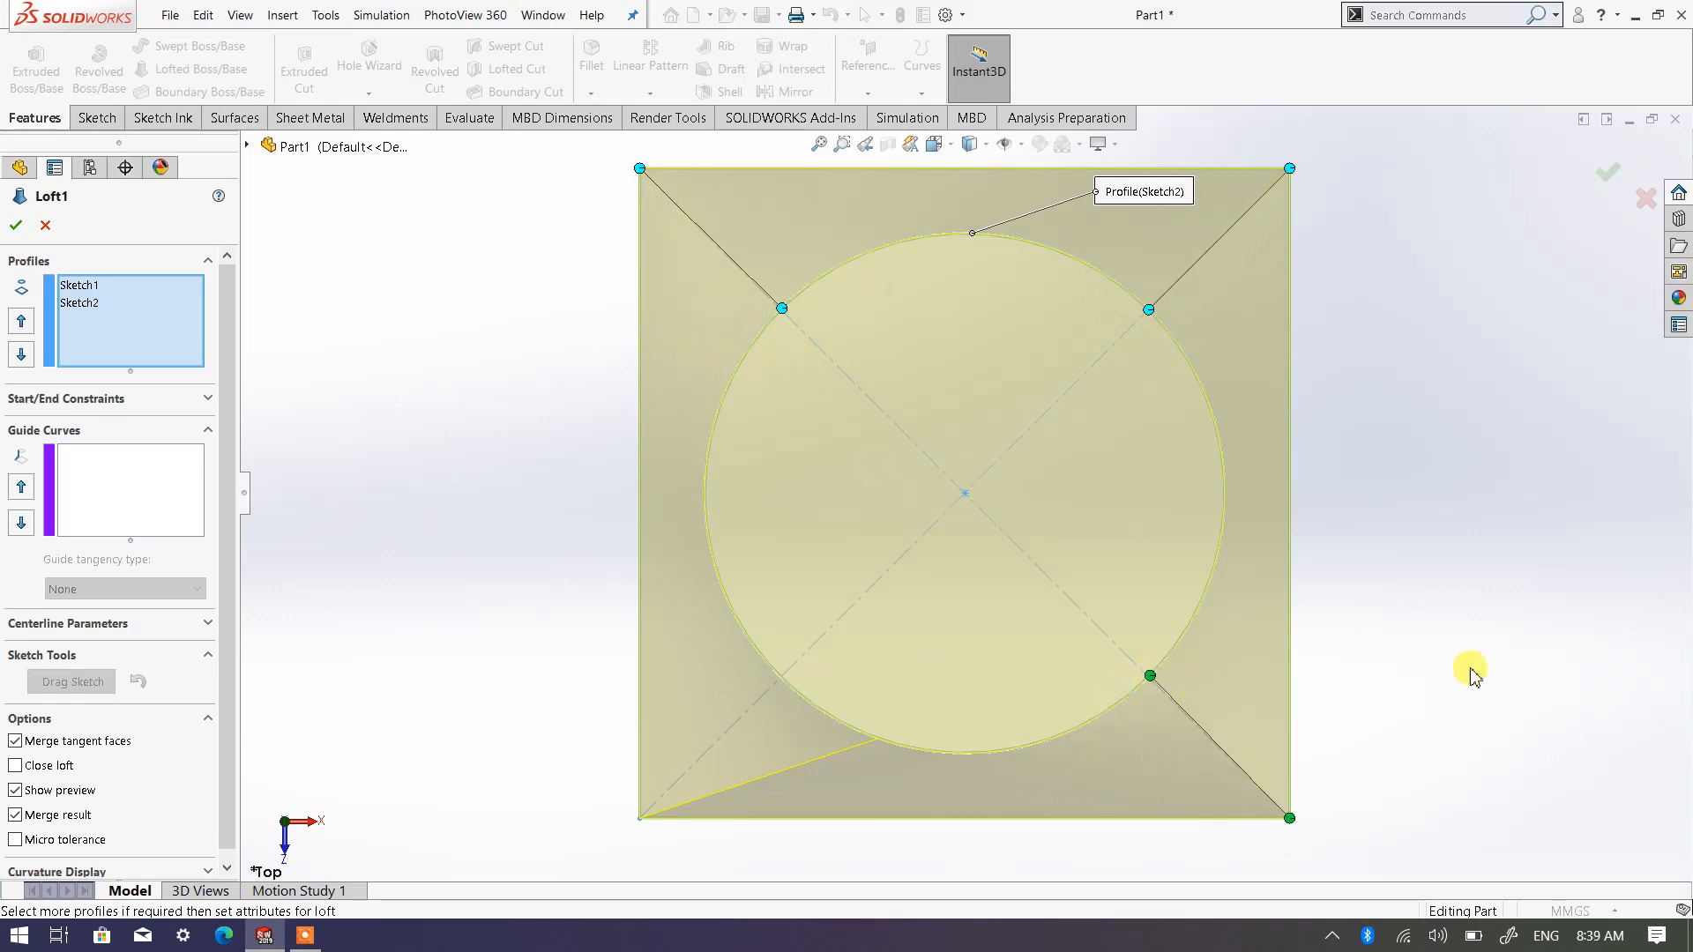
Move the base end of the front-right loft connector to the square's front-left corner
middle_drag(417, 510, 607, 252)
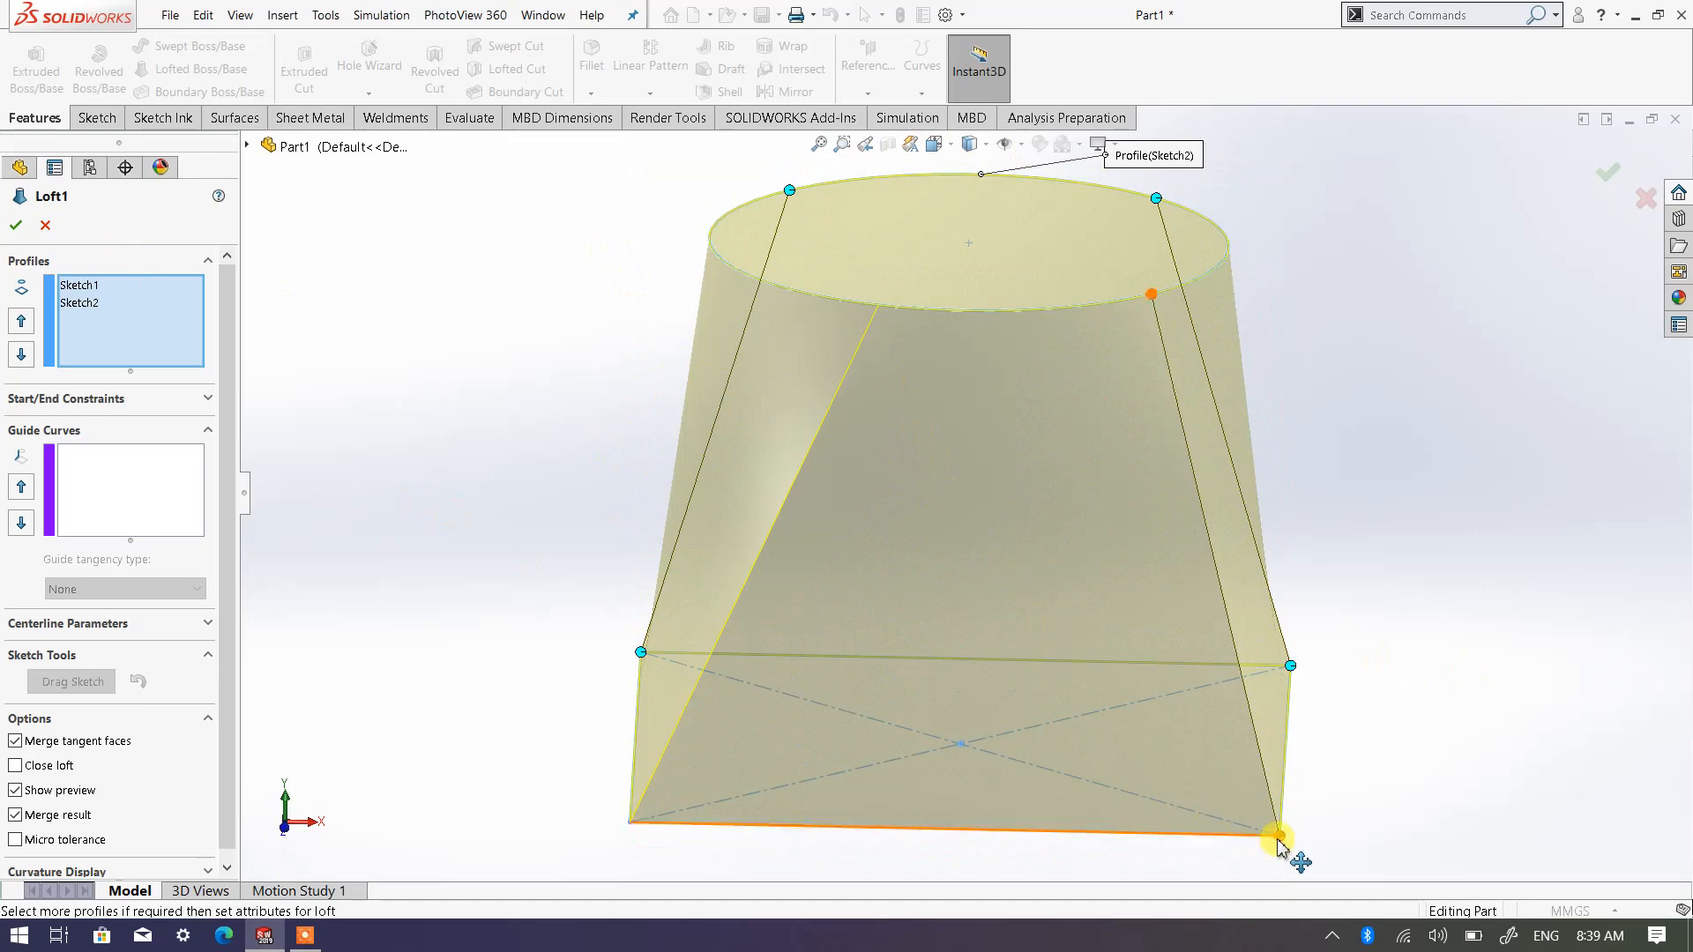
drag(1279, 834, 631, 821)
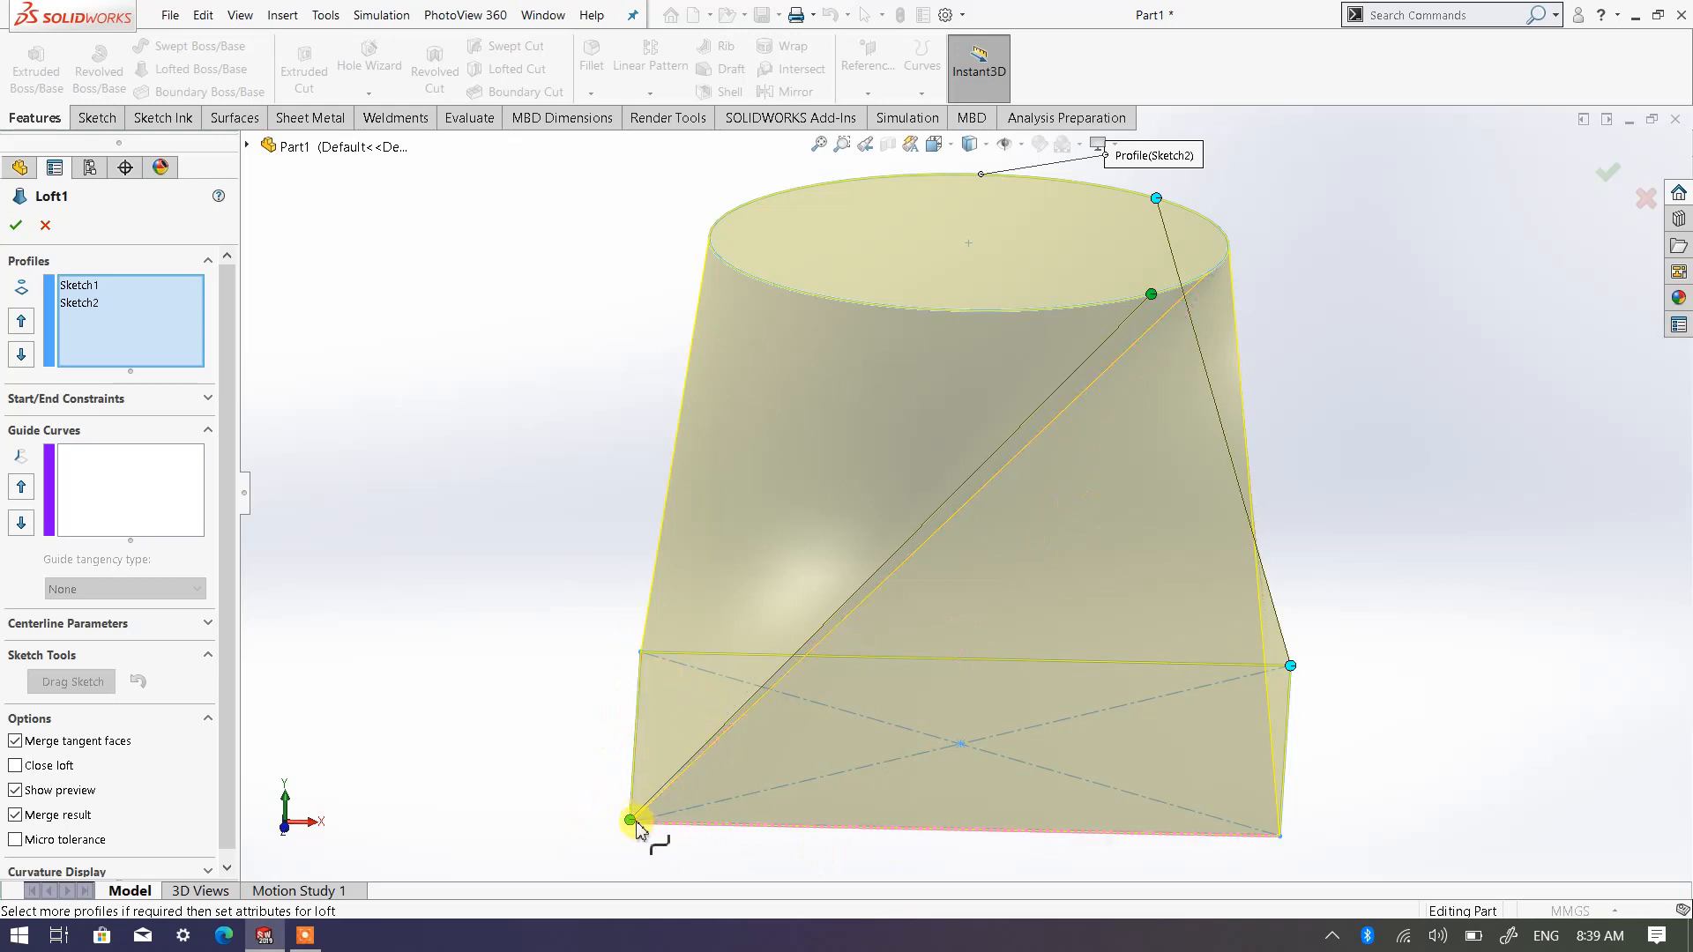
mouse_move(629, 820)
mouse_down()
mouse_move(640, 652)
mouse_move(618, 763)
mouse_move(659, 649)
mouse_move(643, 652)
mouse_move(631, 823)
mouse_up()
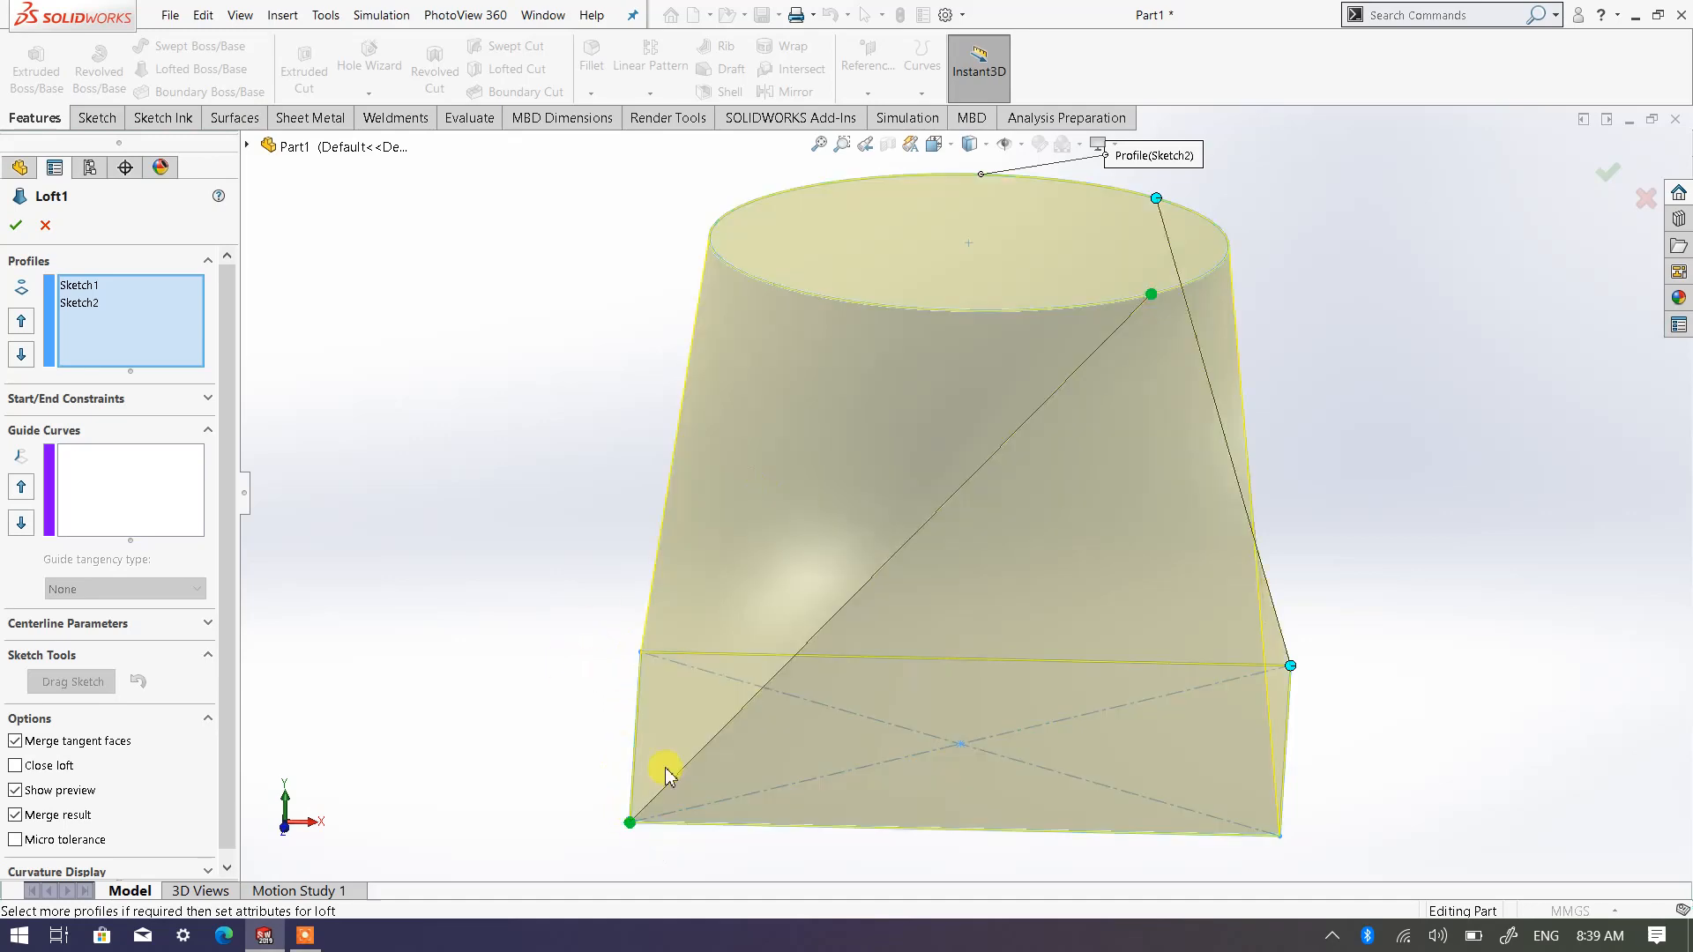
middle_drag(952, 685, 616, 594)
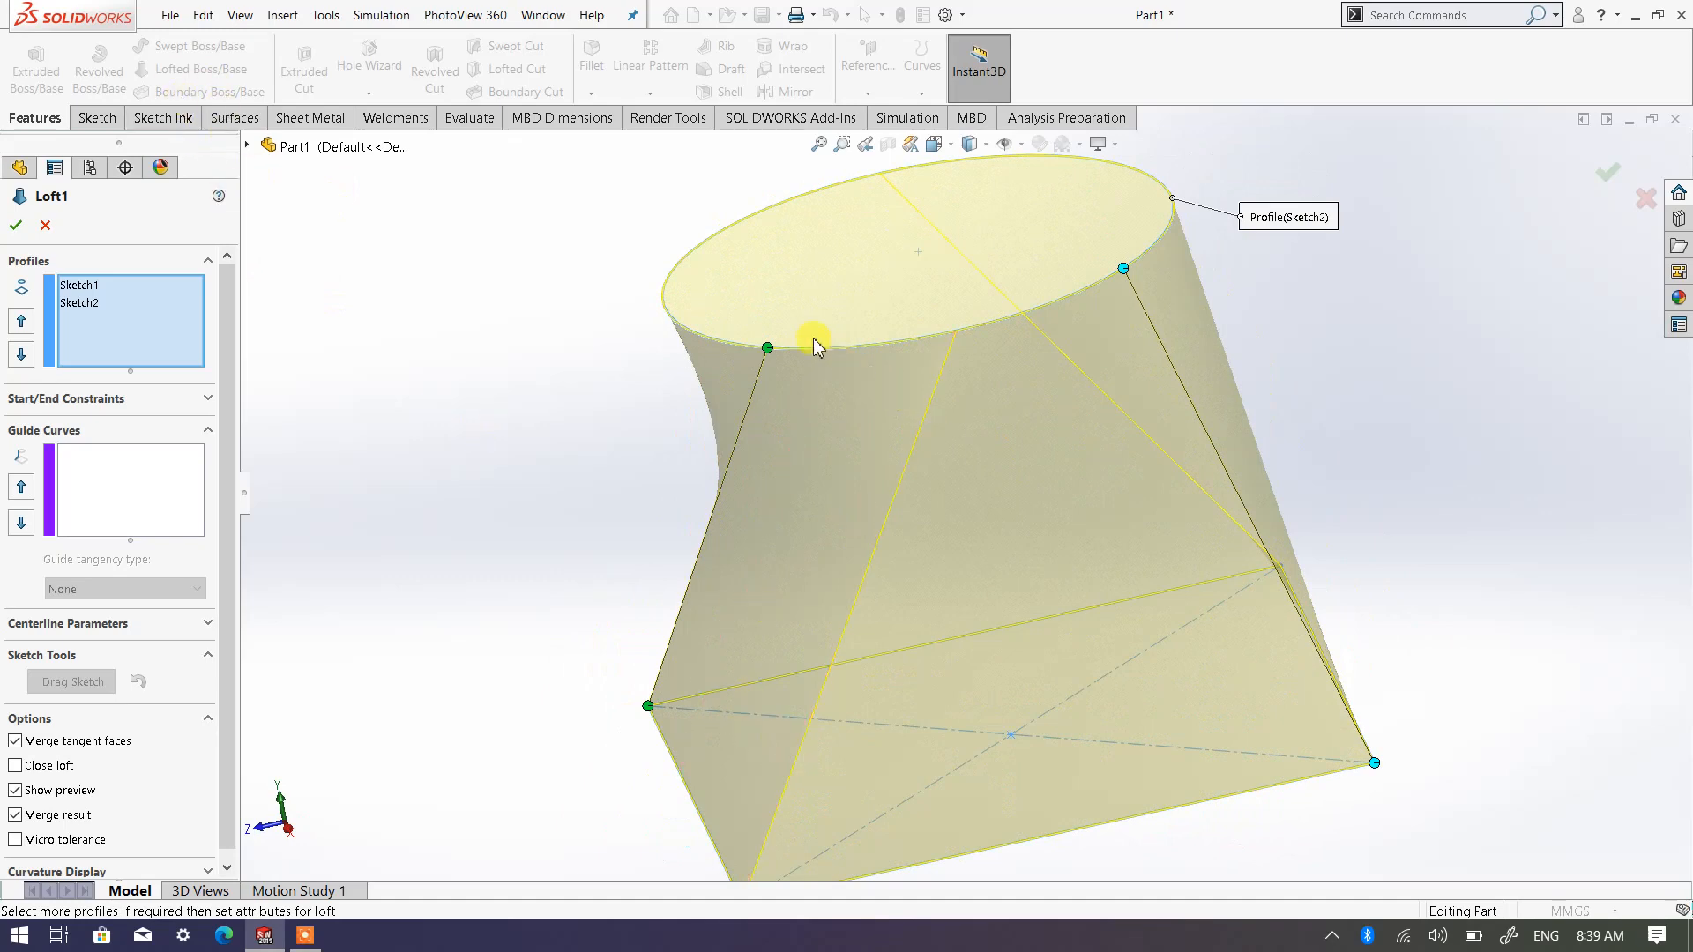
Try sliding the circle end of the left loft connector to above its square corner, and discard the loft edits
drag(767, 347, 666, 280)
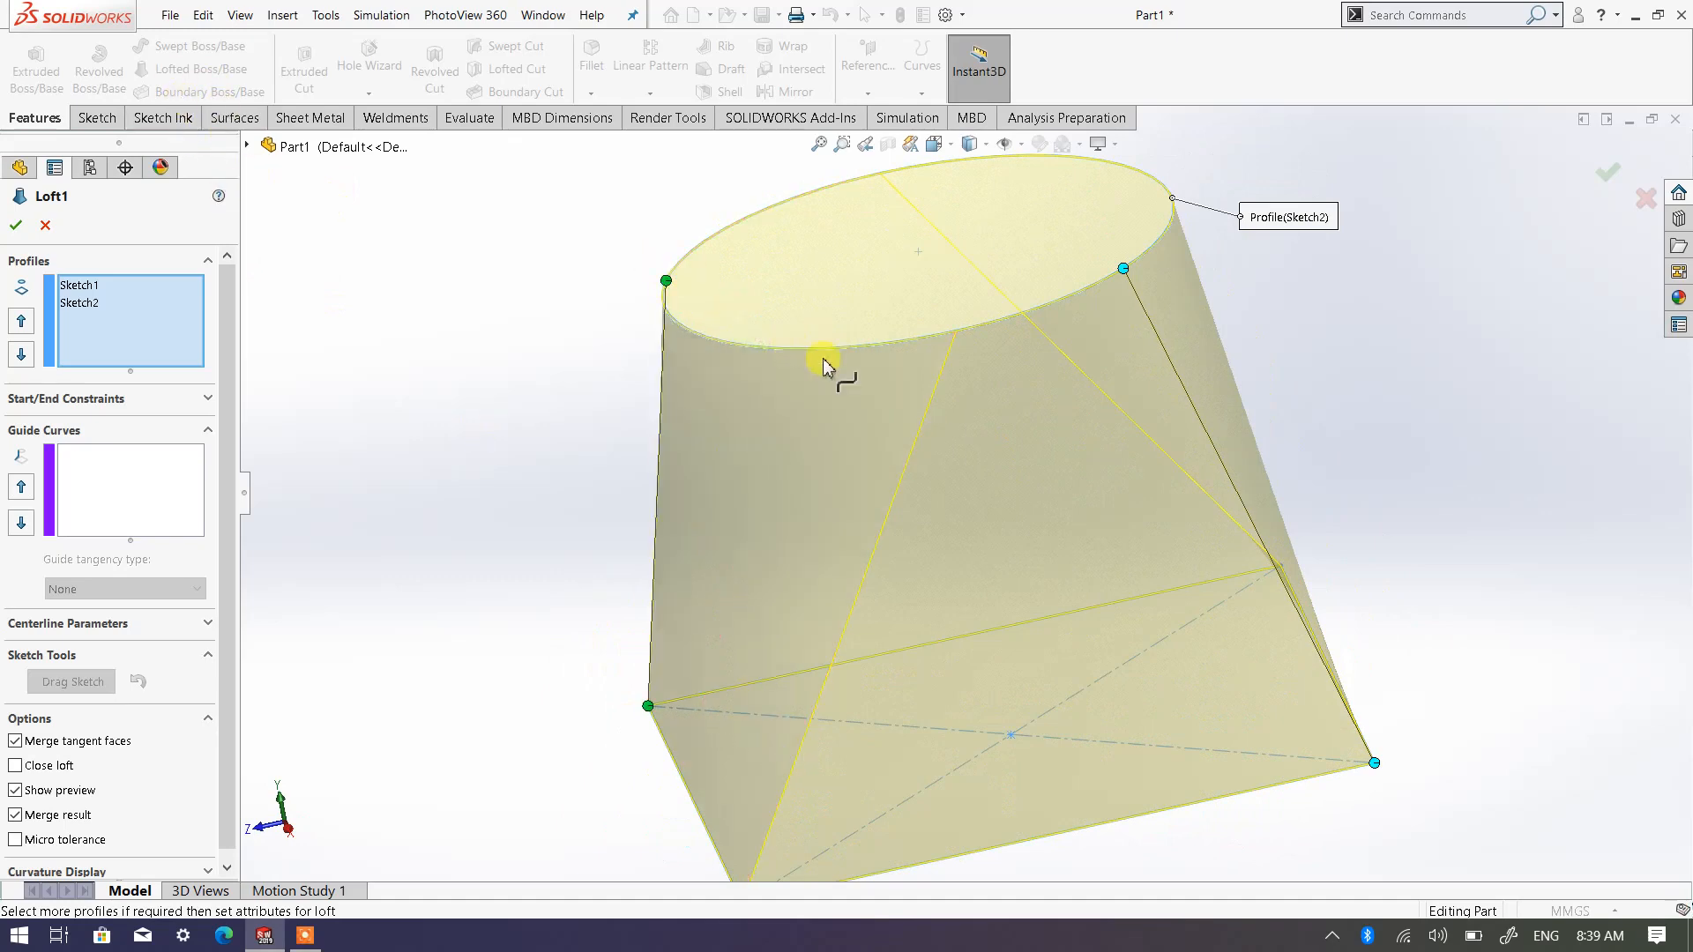
middle_drag(1288, 461, 1266, 574)
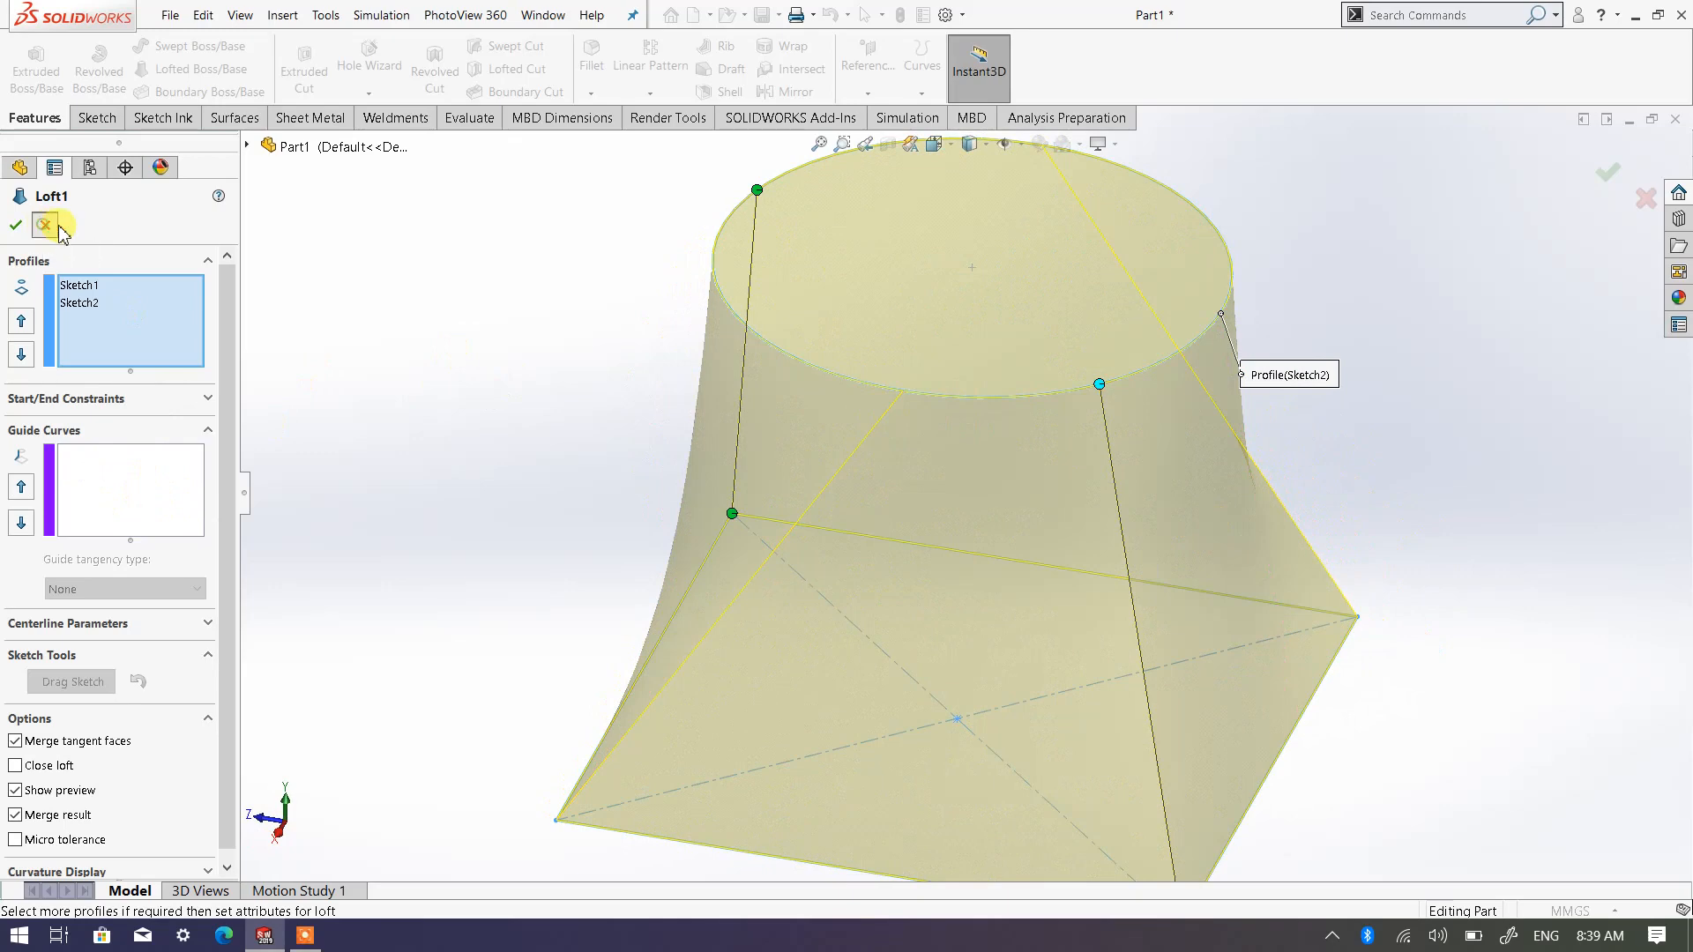
key(Return)
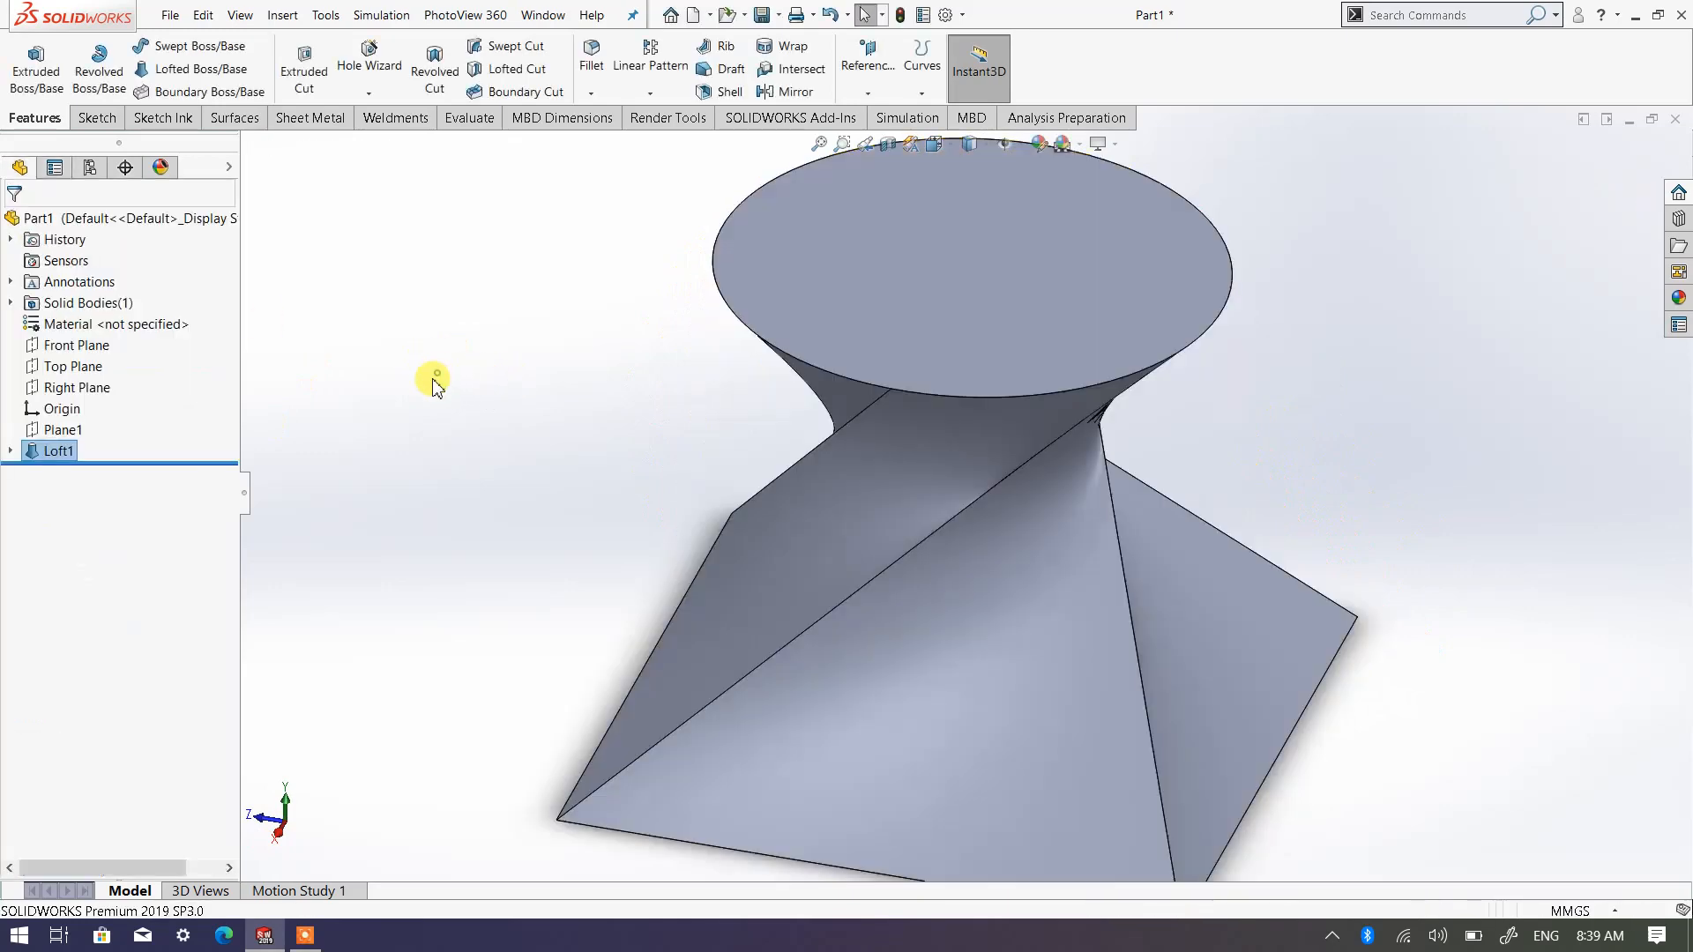
Delete the loft feature while keeping the square and circle profile sketches
right_click(58, 452)
click(124, 556)
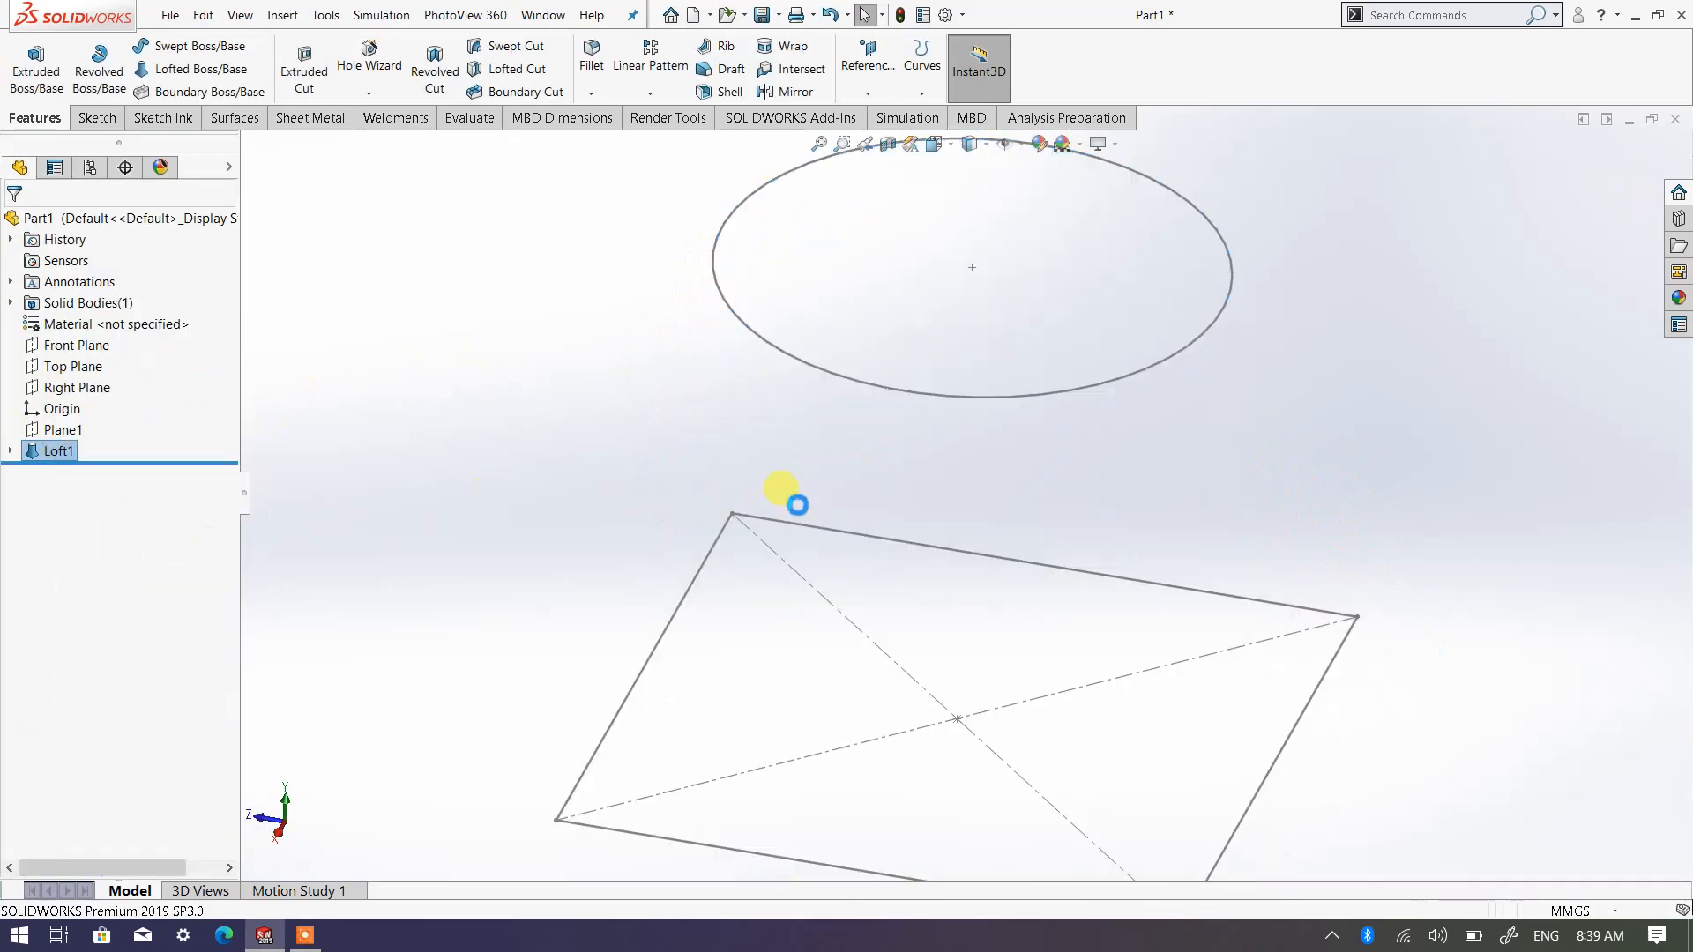
key(f)
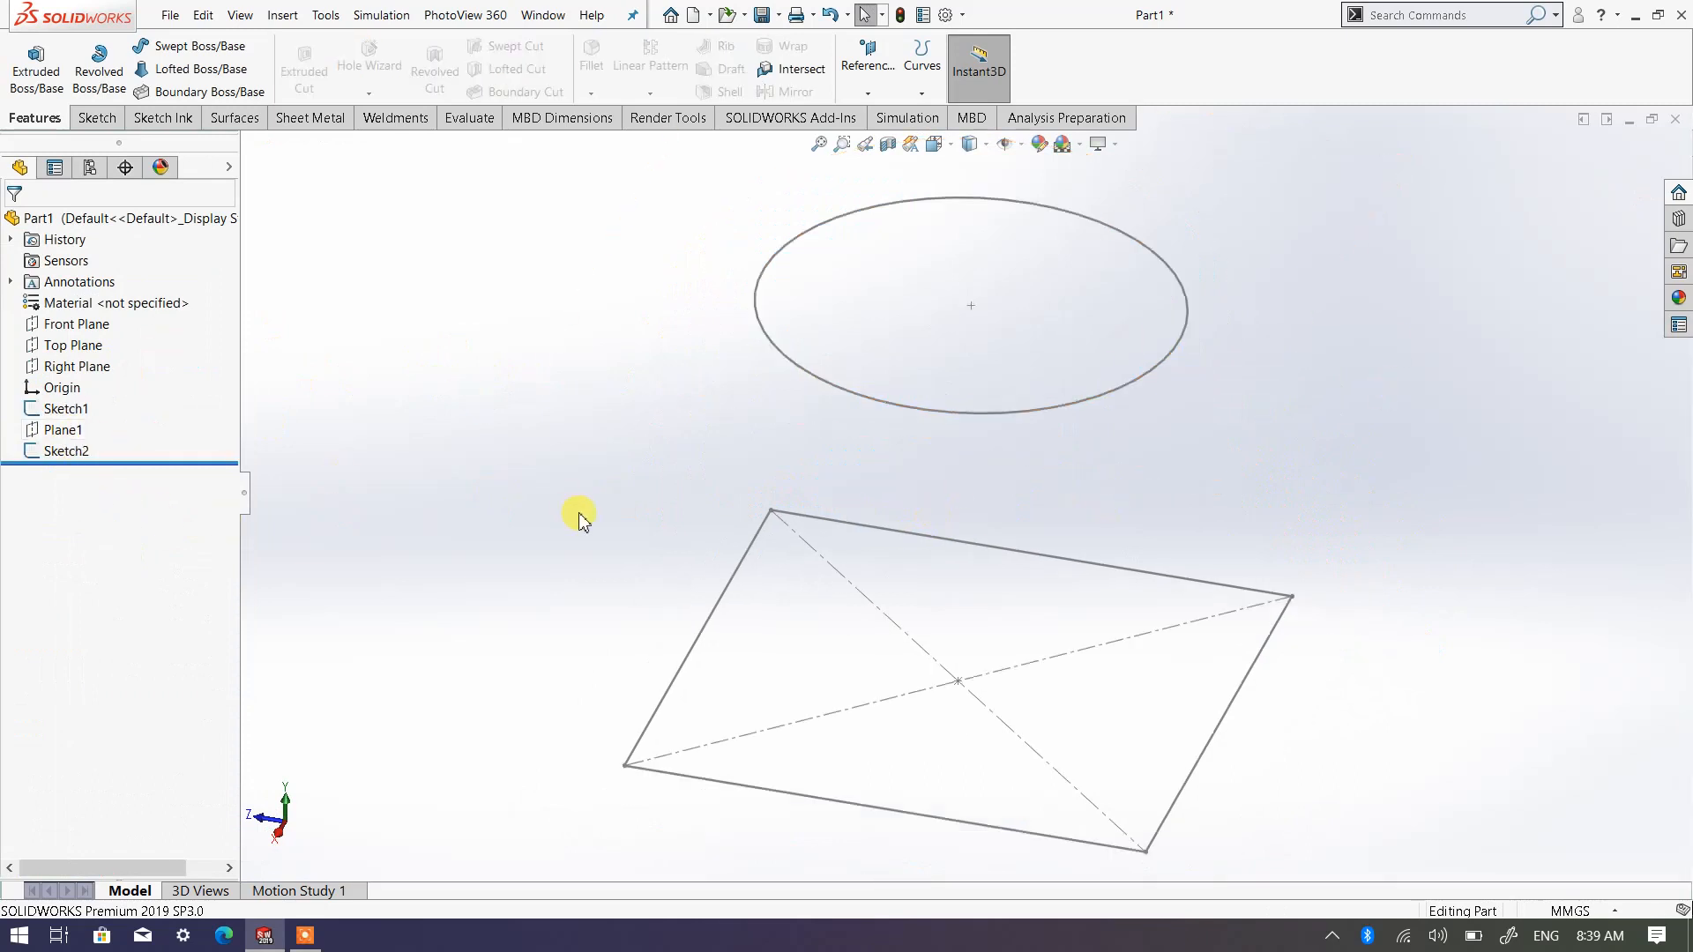
Start a new sketch on the Front Plane and orient the view normal to it
mouse_move(966, 507)
middle_down()
mouse_move(1065, 427)
mouse_move(1142, 414)
middle_up()
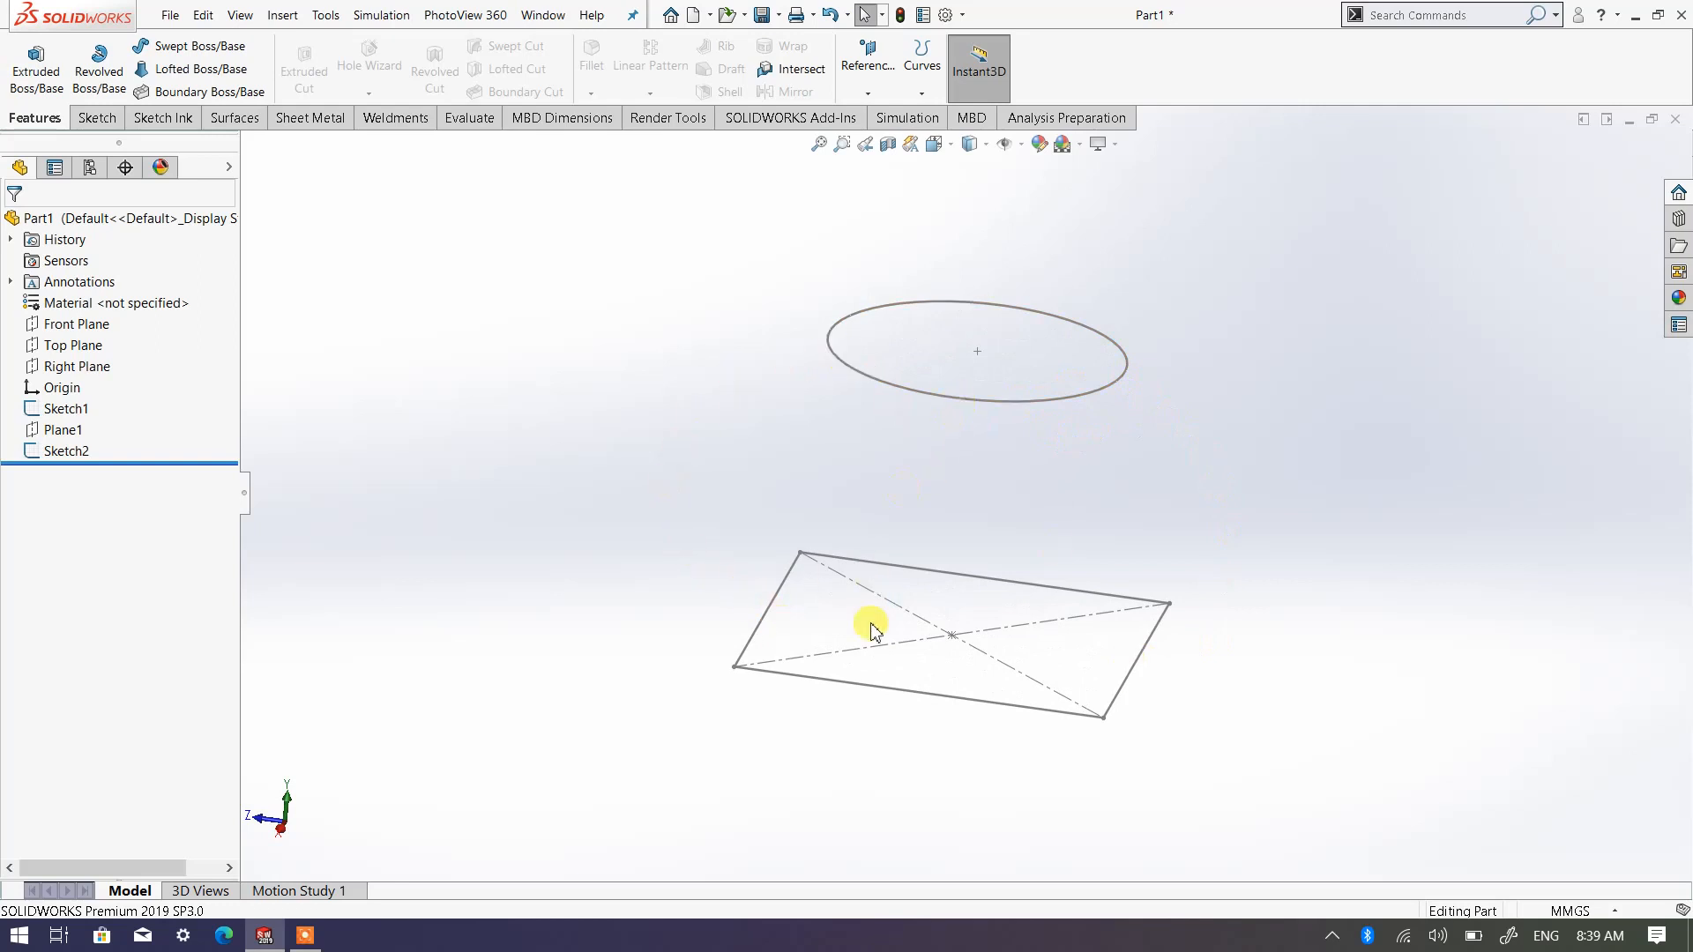
mouse_move(952, 647)
middle_down()
mouse_move(775, 656)
mouse_move(909, 430)
middle_up()
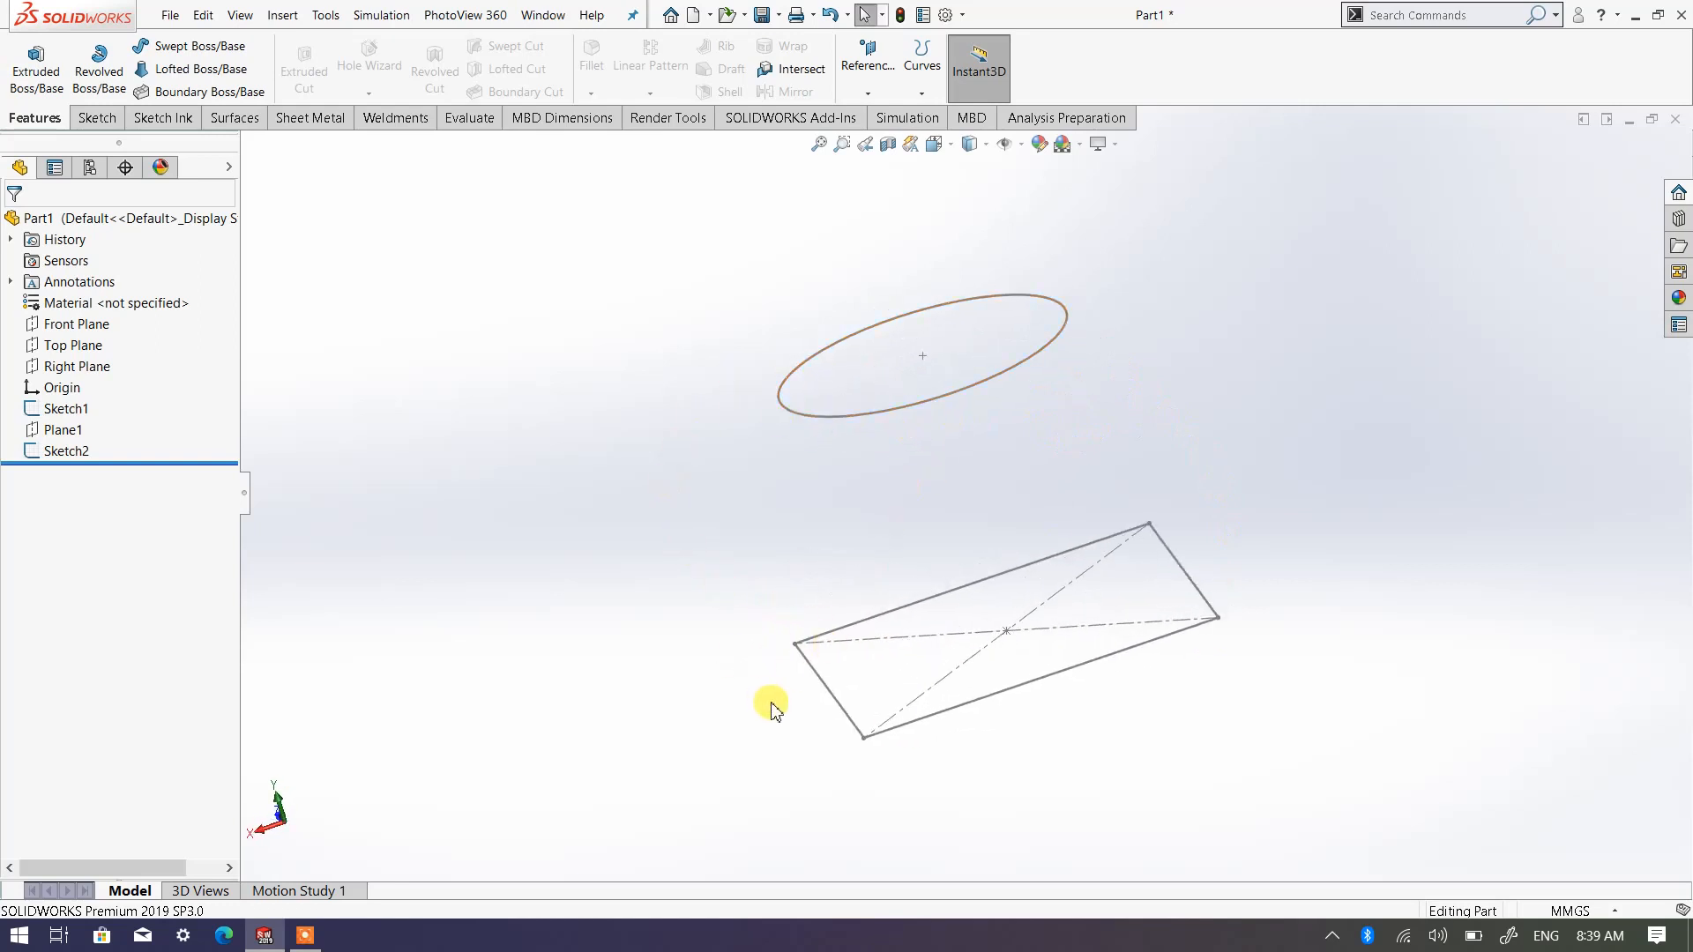
middle_drag(949, 663, 1069, 681)
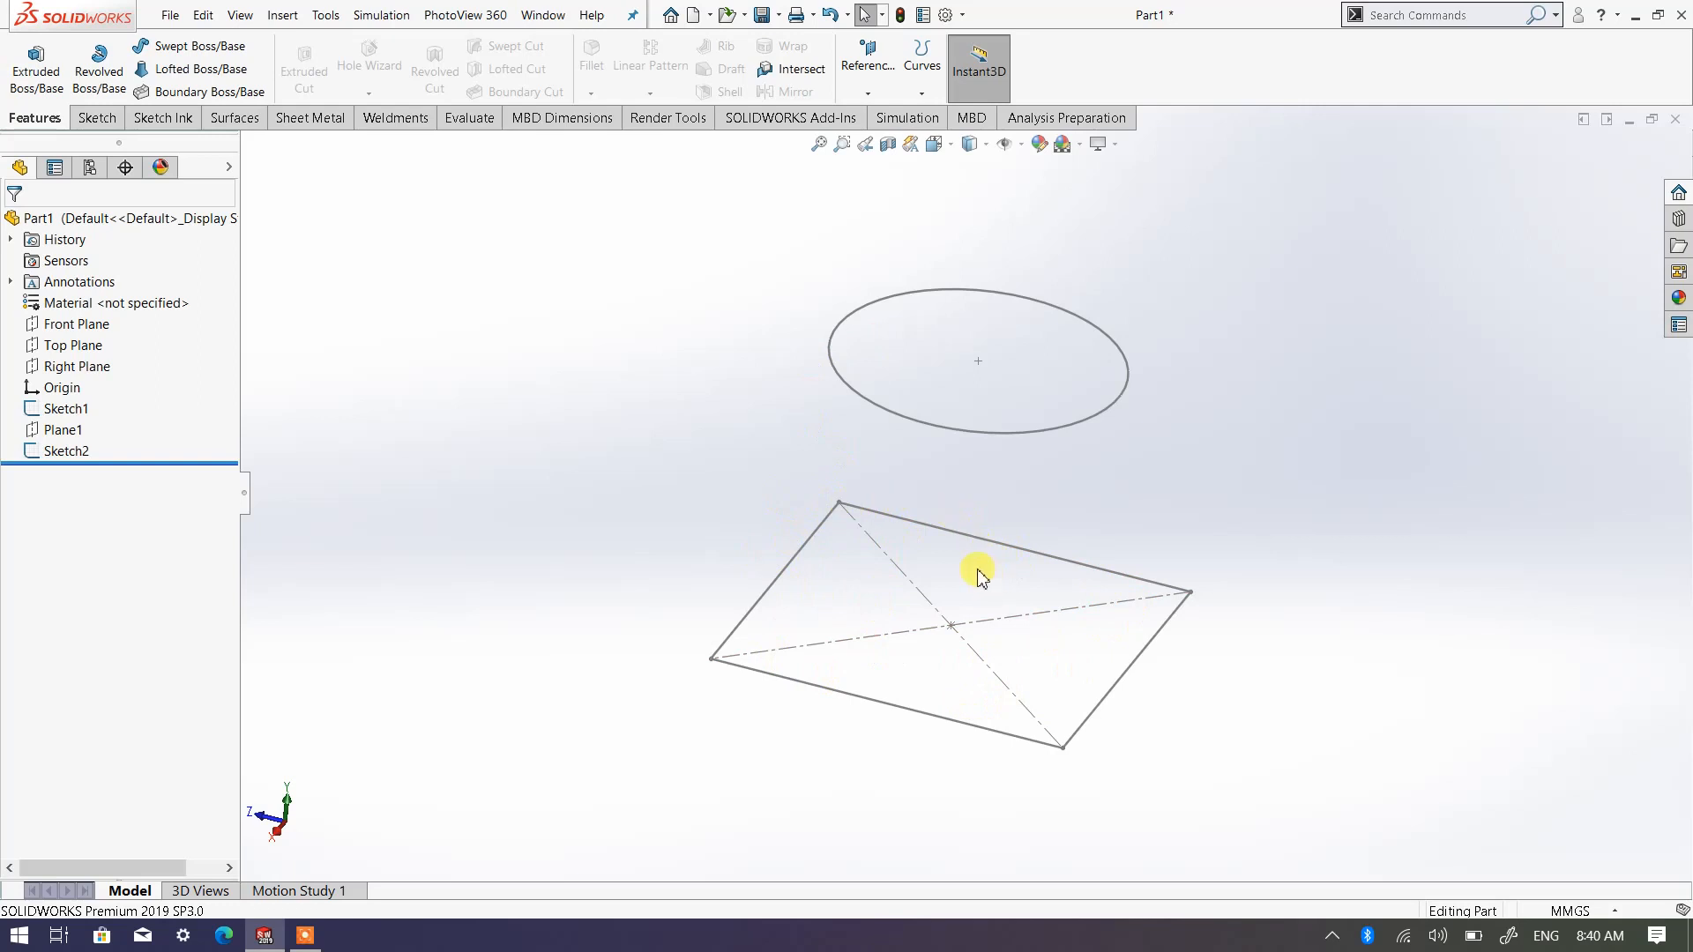
click(934, 143)
click(1052, 194)
click(1054, 220)
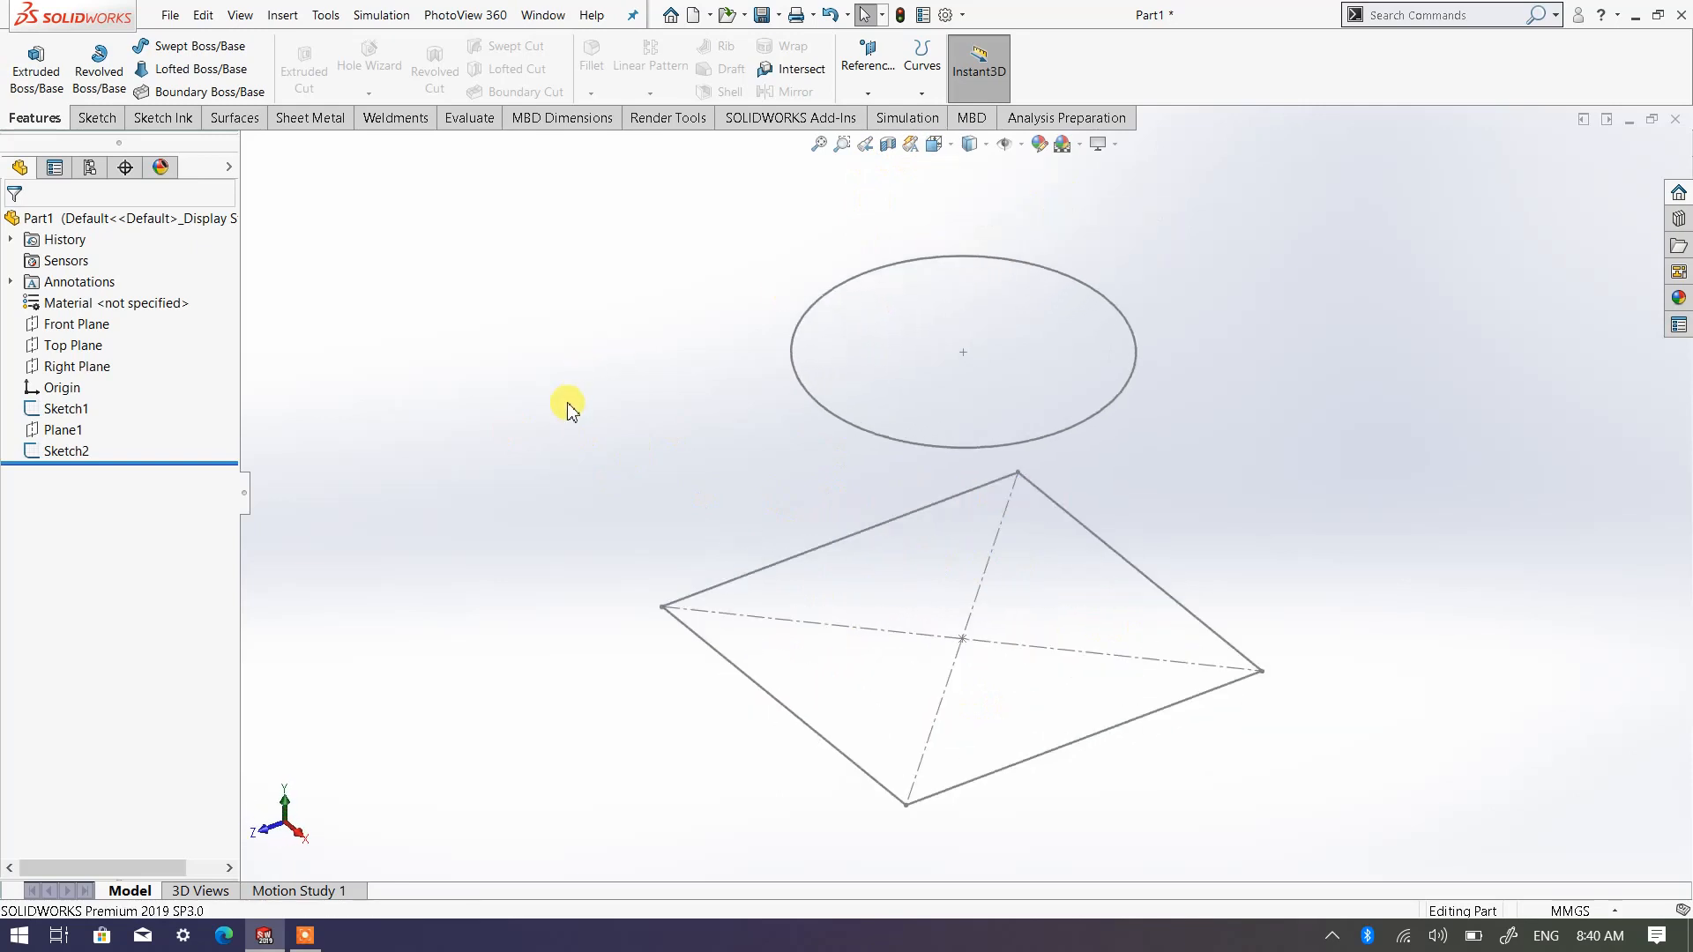
right_click(74, 332)
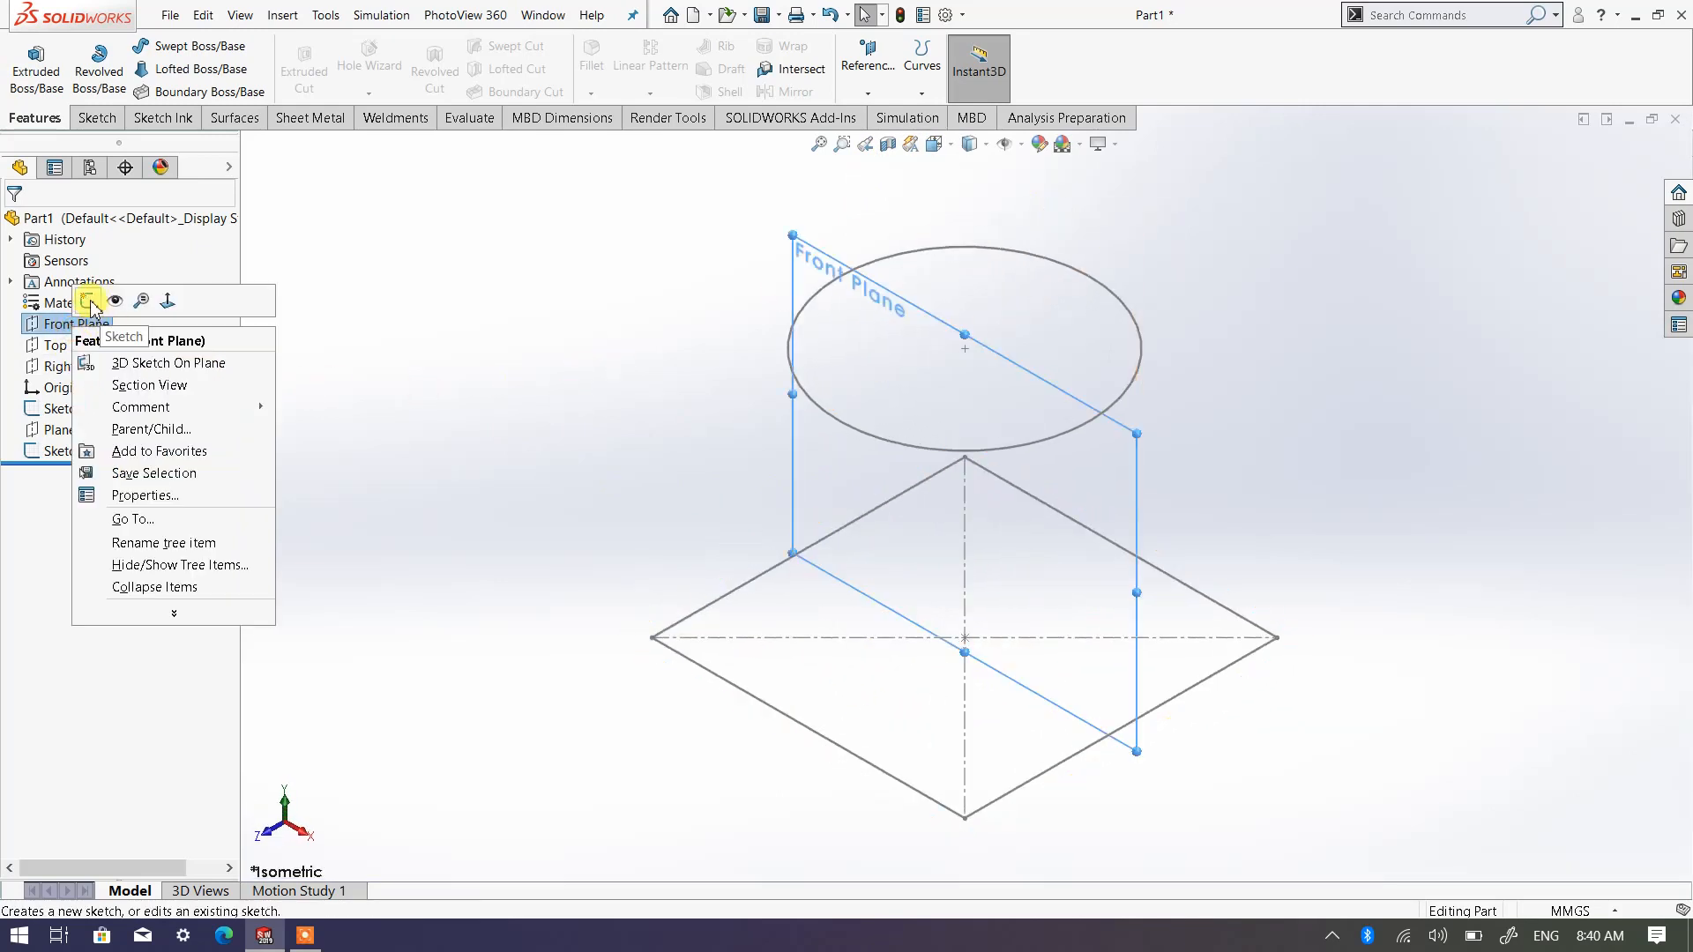
click(88, 309)
click(948, 146)
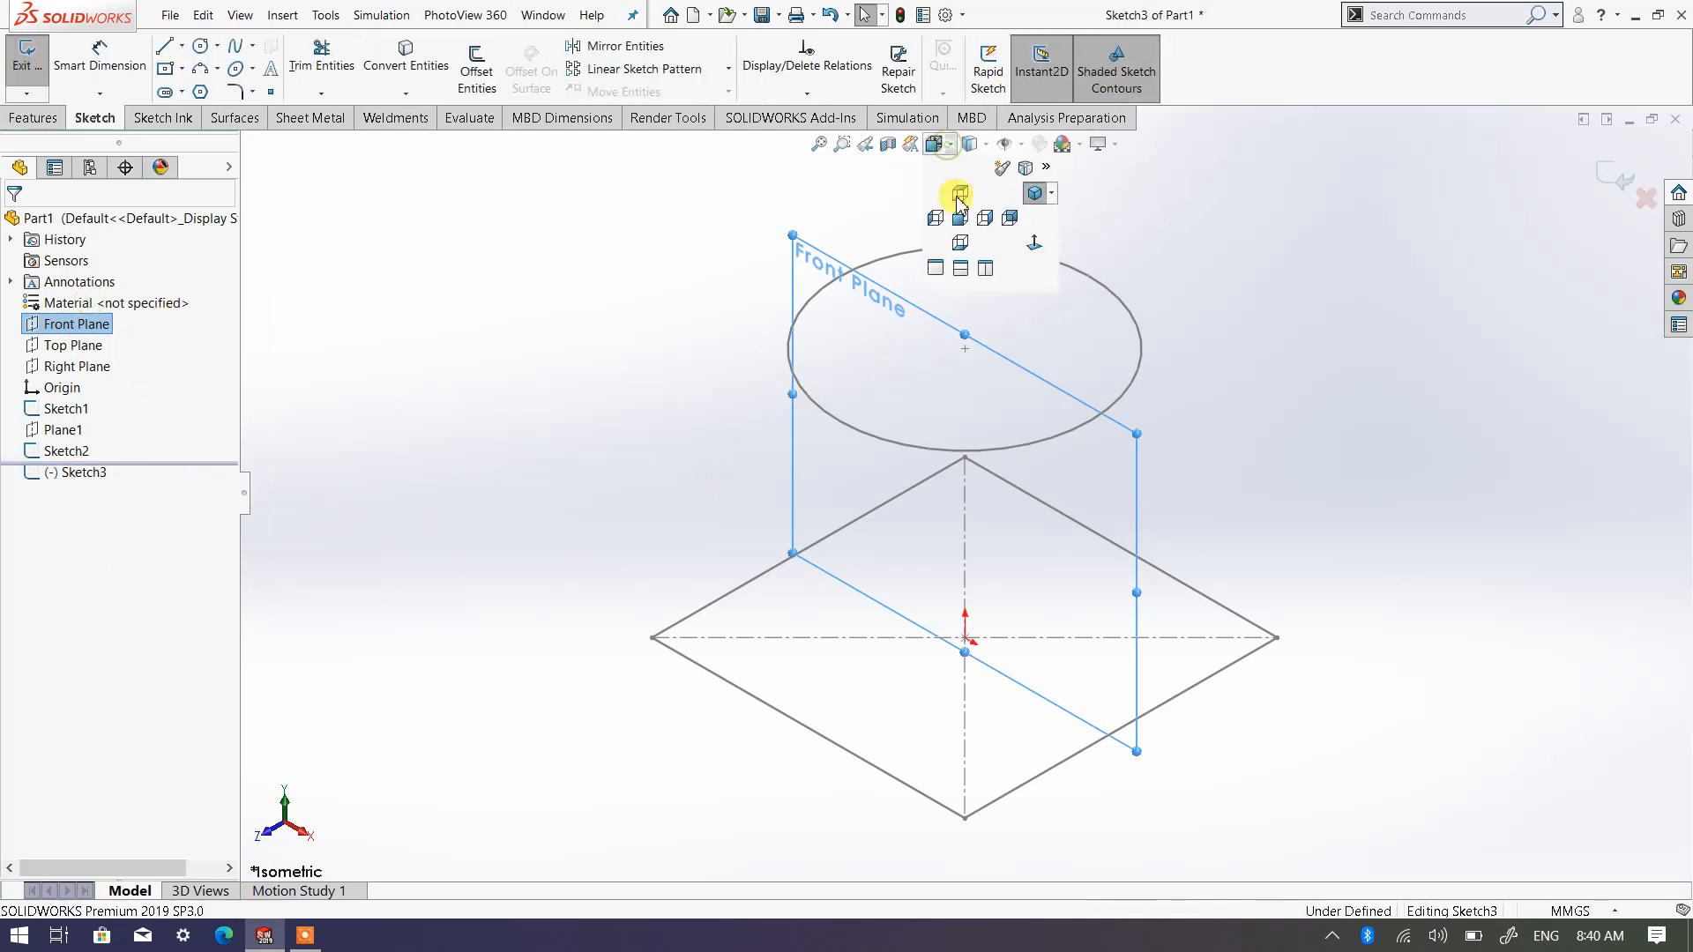
click(1032, 244)
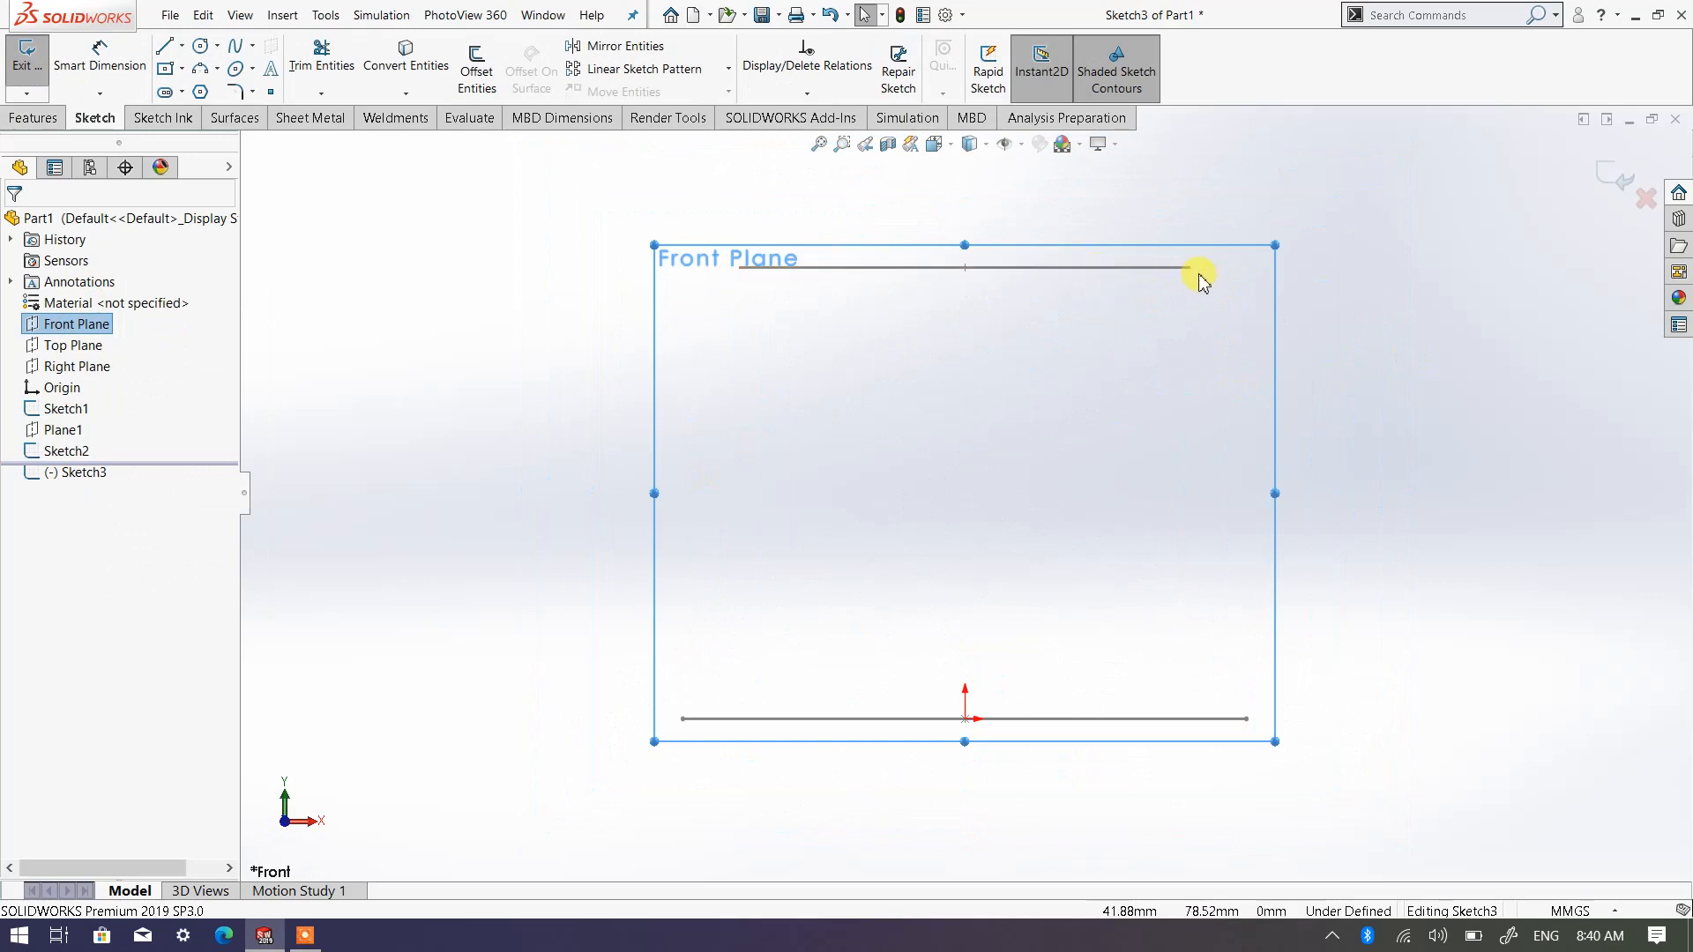
Sketch a wavy six-point spline from the circle's right end at X 40, Y 80 mm to the square's right end at X 50, Y 0
click(236, 49)
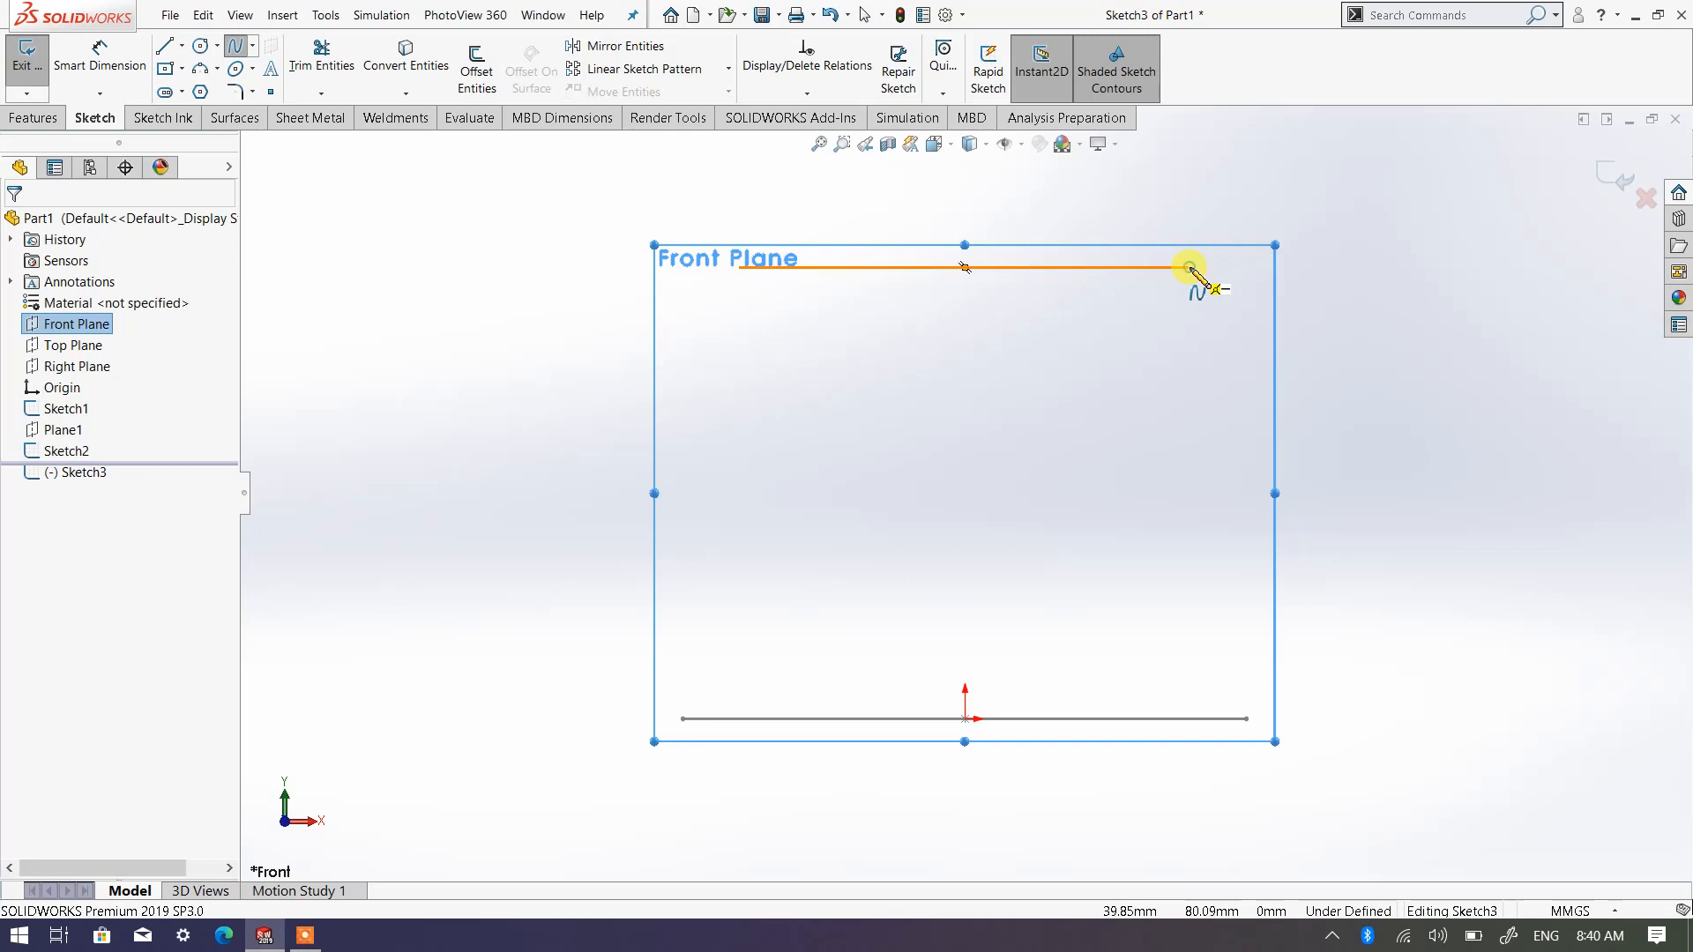
click(1190, 267)
click(1252, 352)
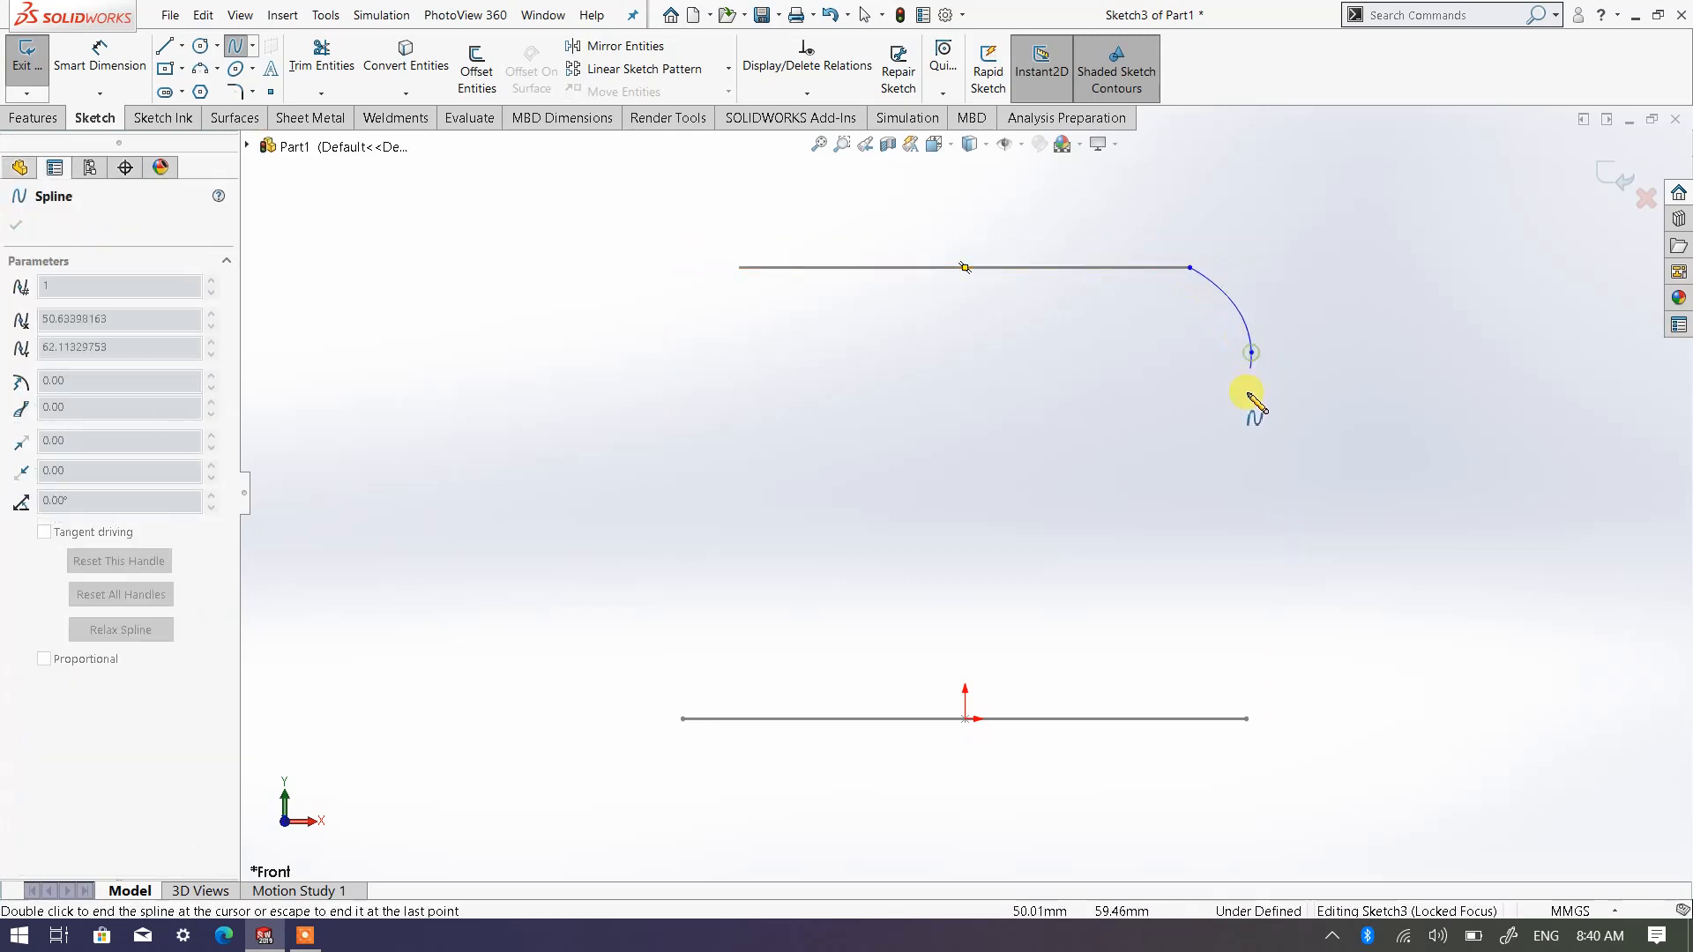
click(1230, 472)
click(1280, 569)
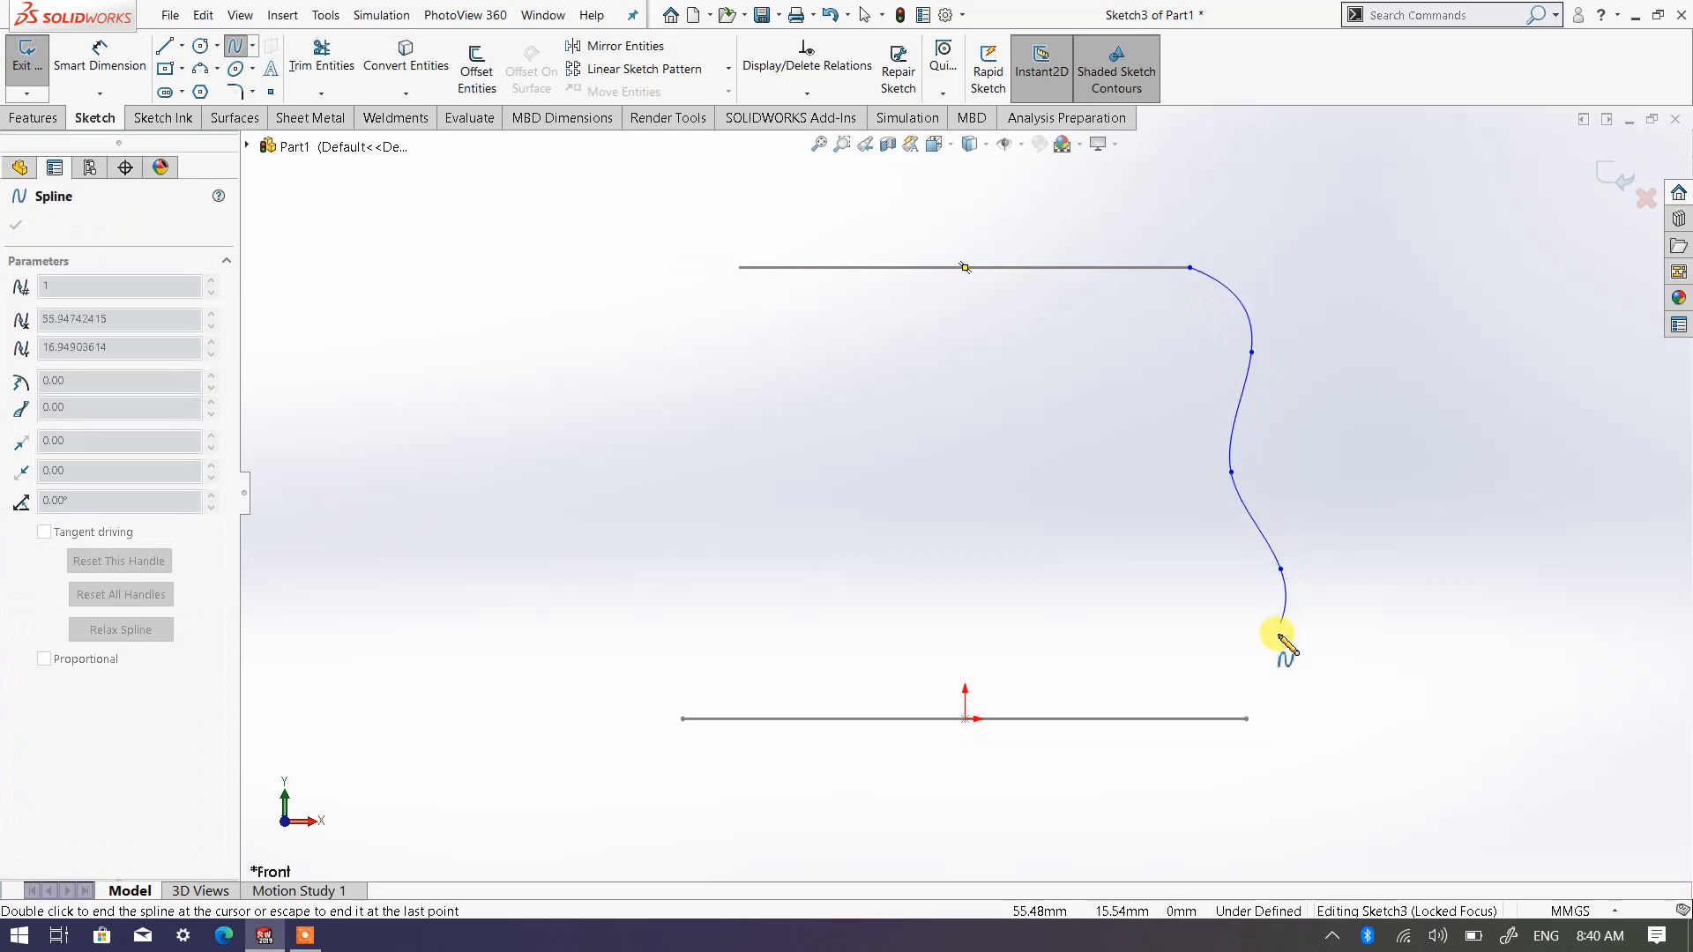
click(1286, 646)
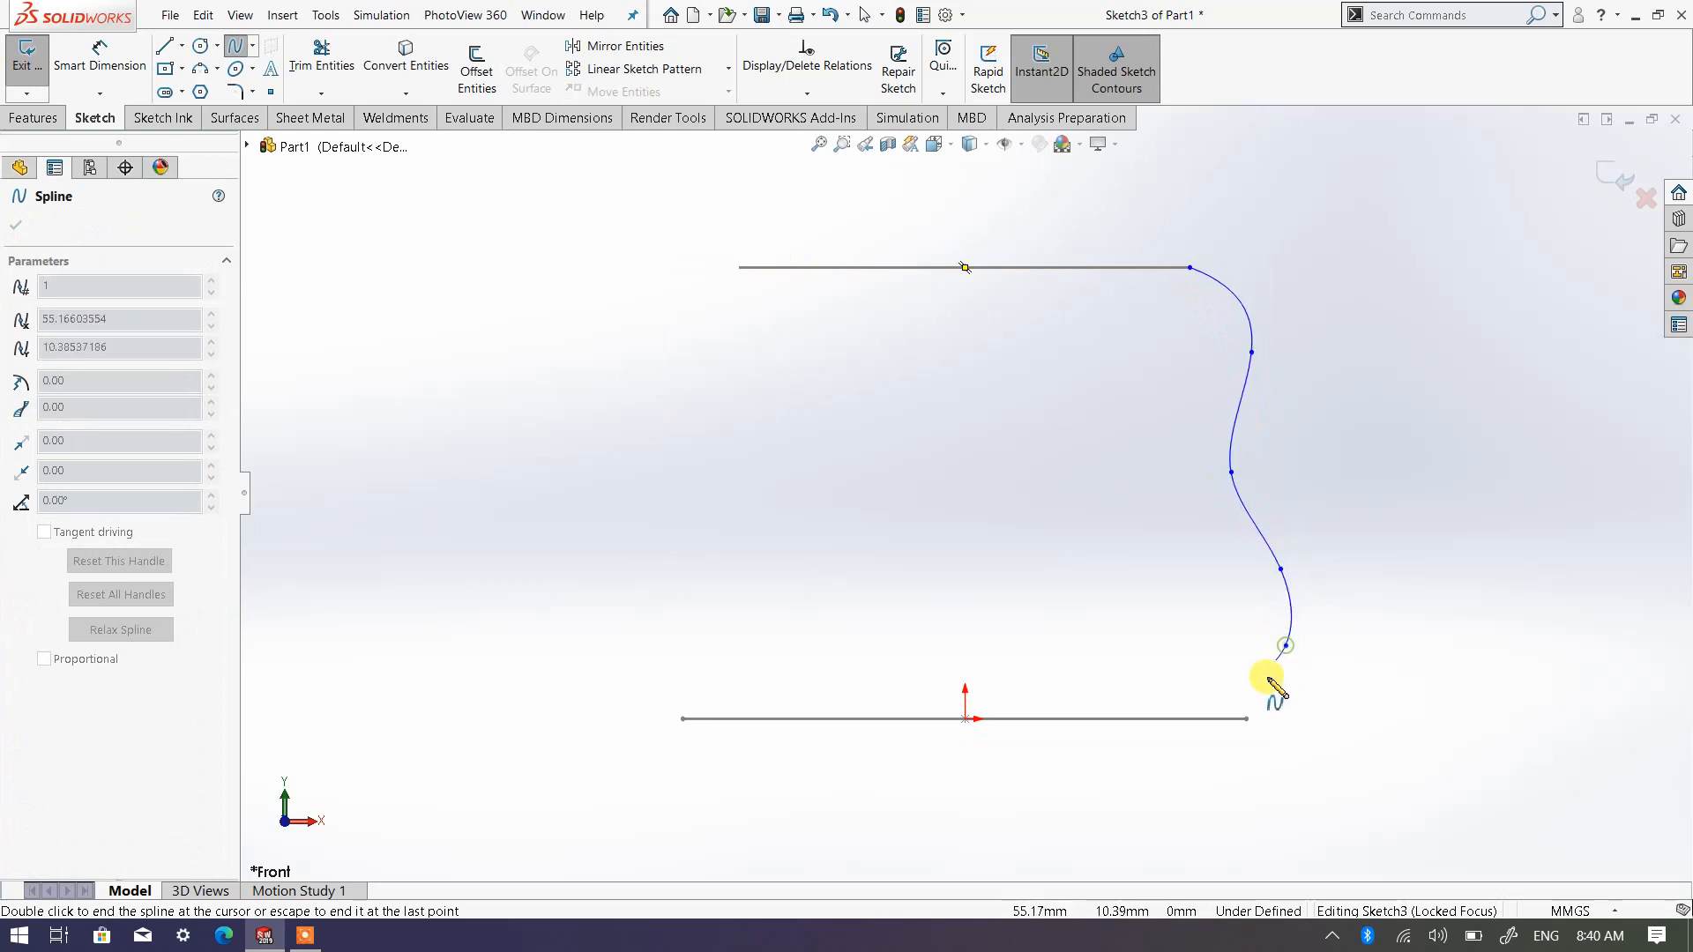
click(1245, 718)
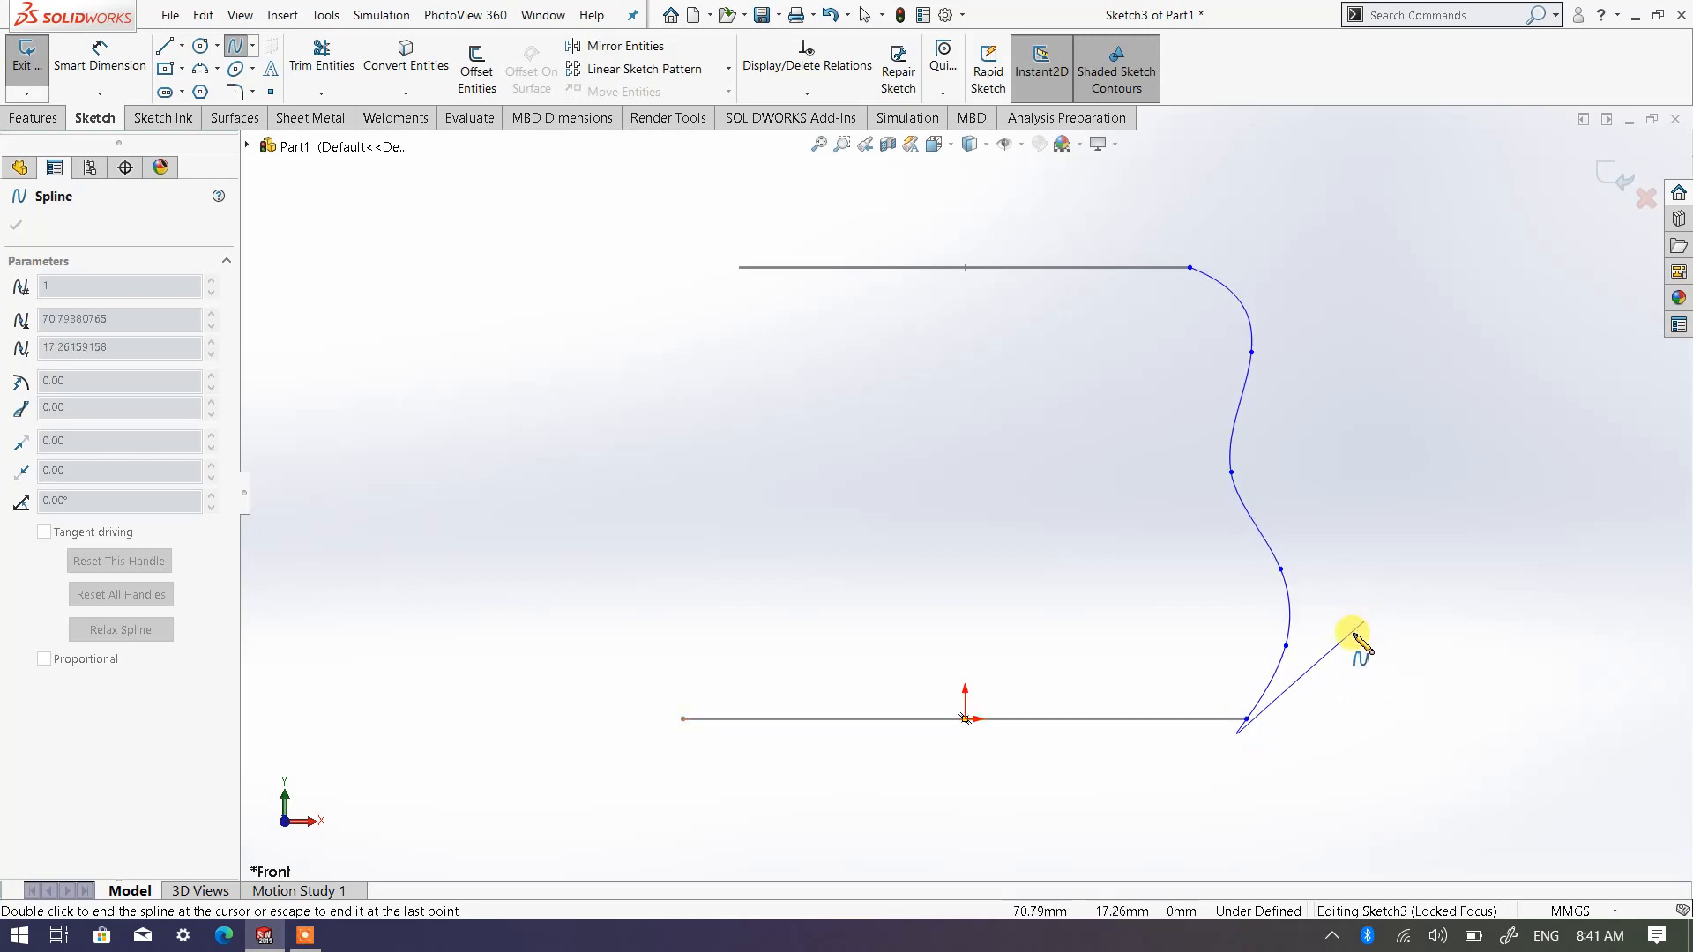
key(Escape)
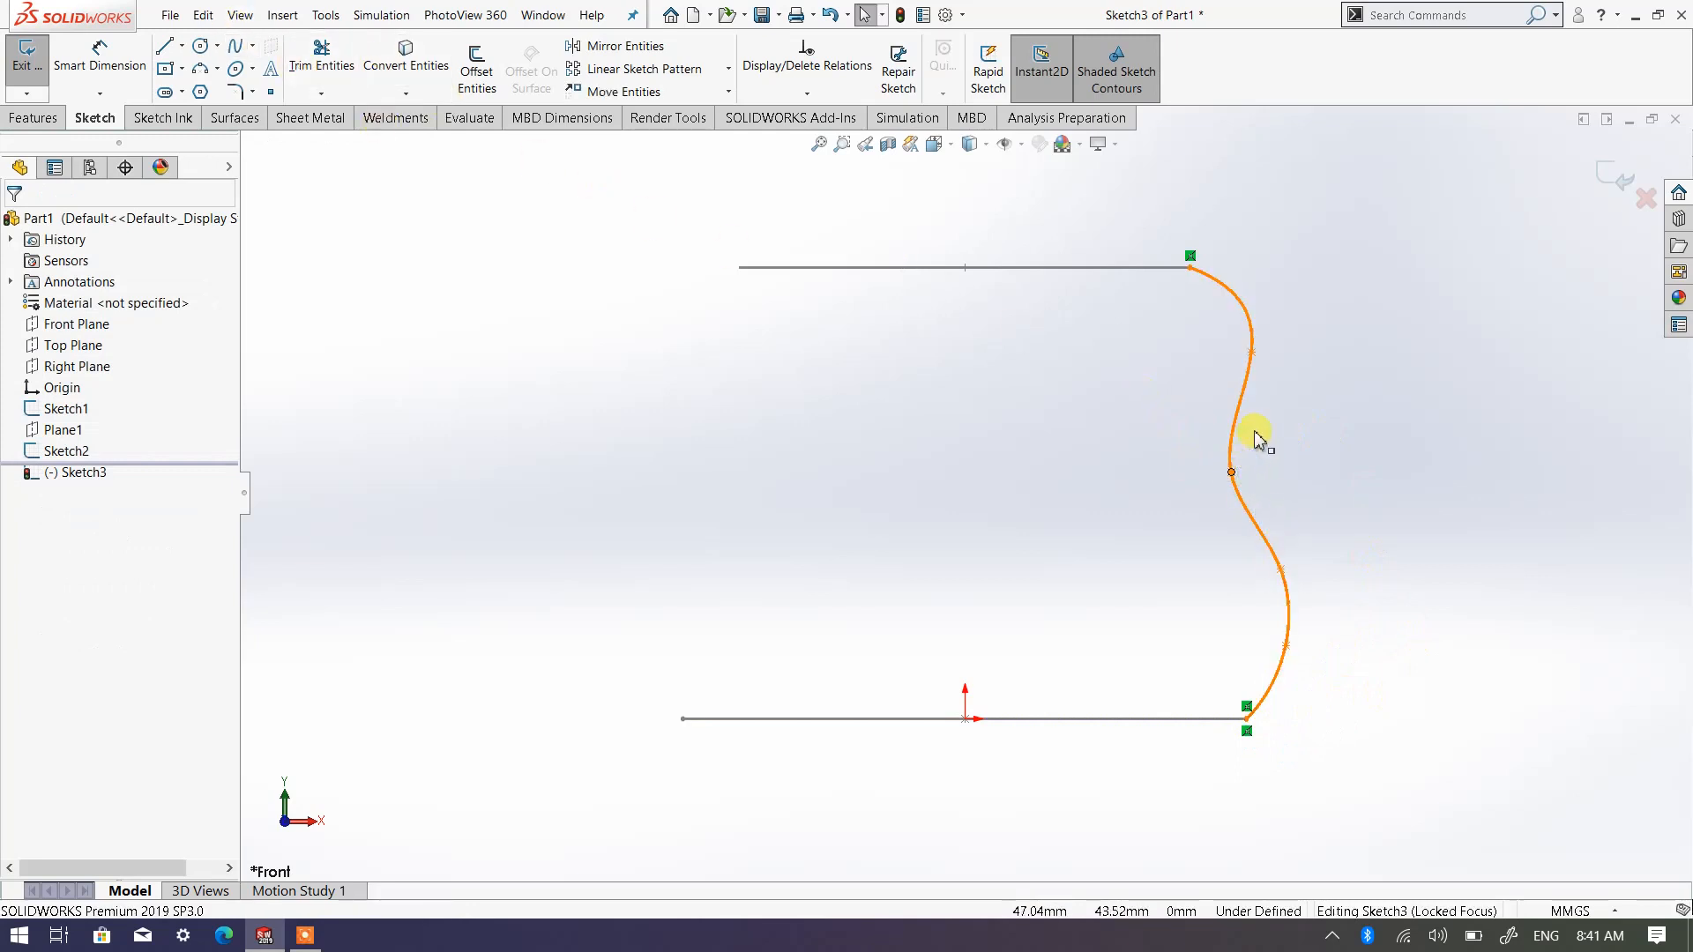
Reshape the spline by moving its third point from the top to about X 48, Y 48 mm and raising the second point slightly
drag(1255, 432, 1235, 448)
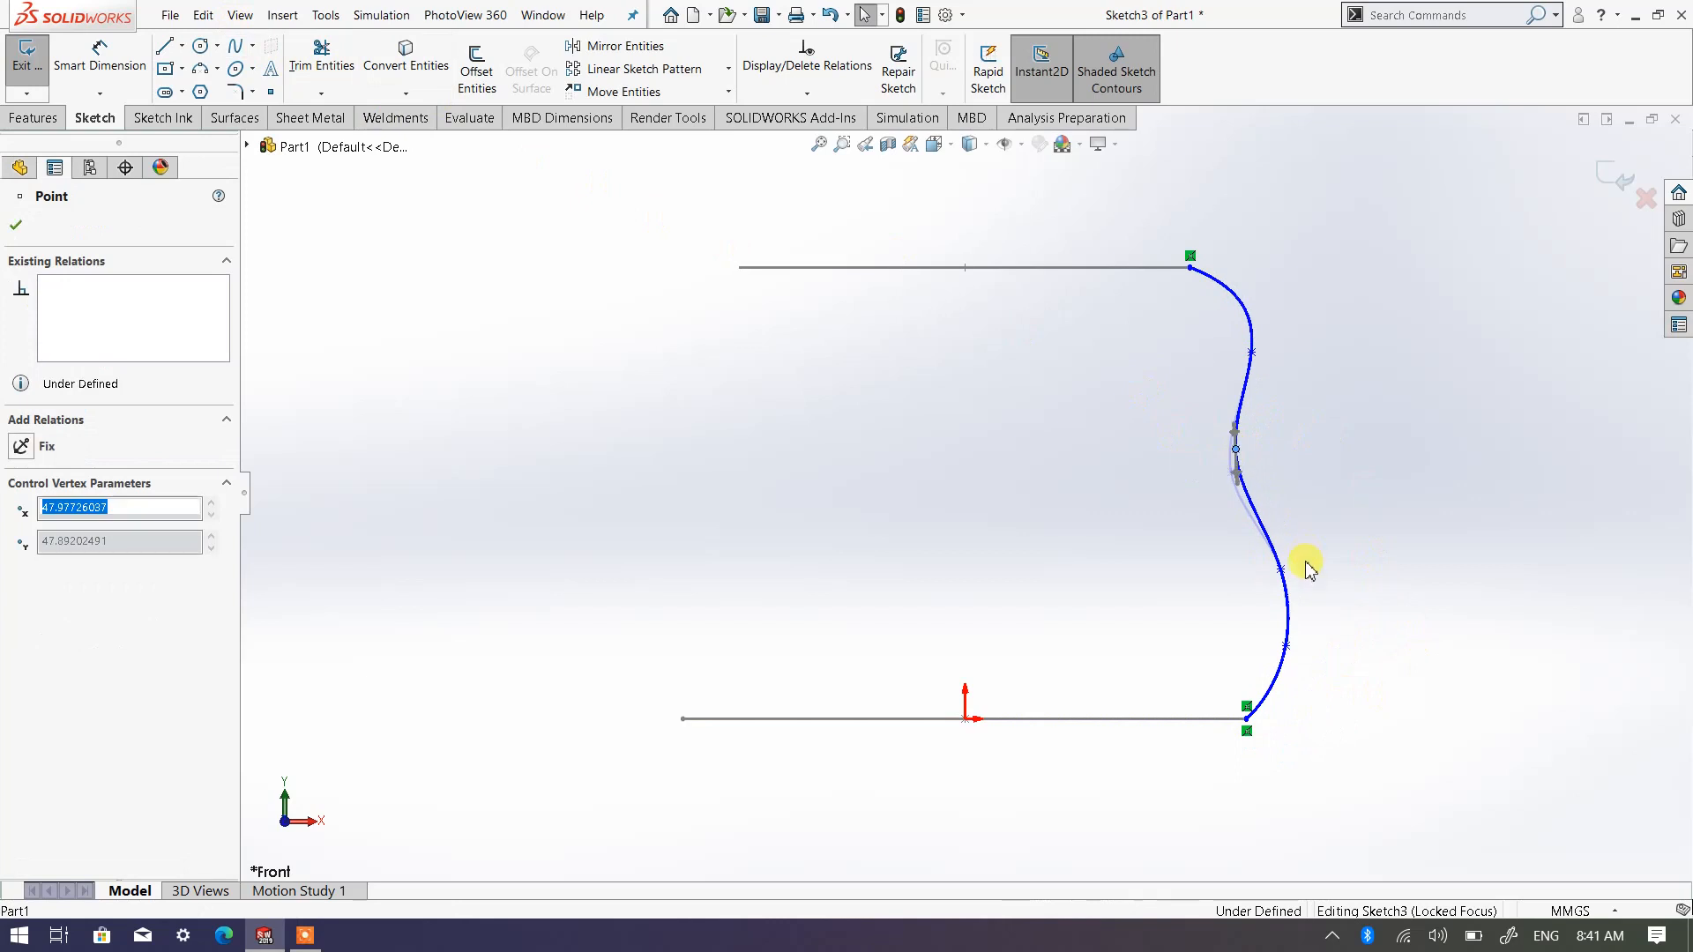
mouse_move(1258, 362)
mouse_down()
mouse_move(1261, 322)
mouse_move(1258, 341)
mouse_up()
click(1395, 468)
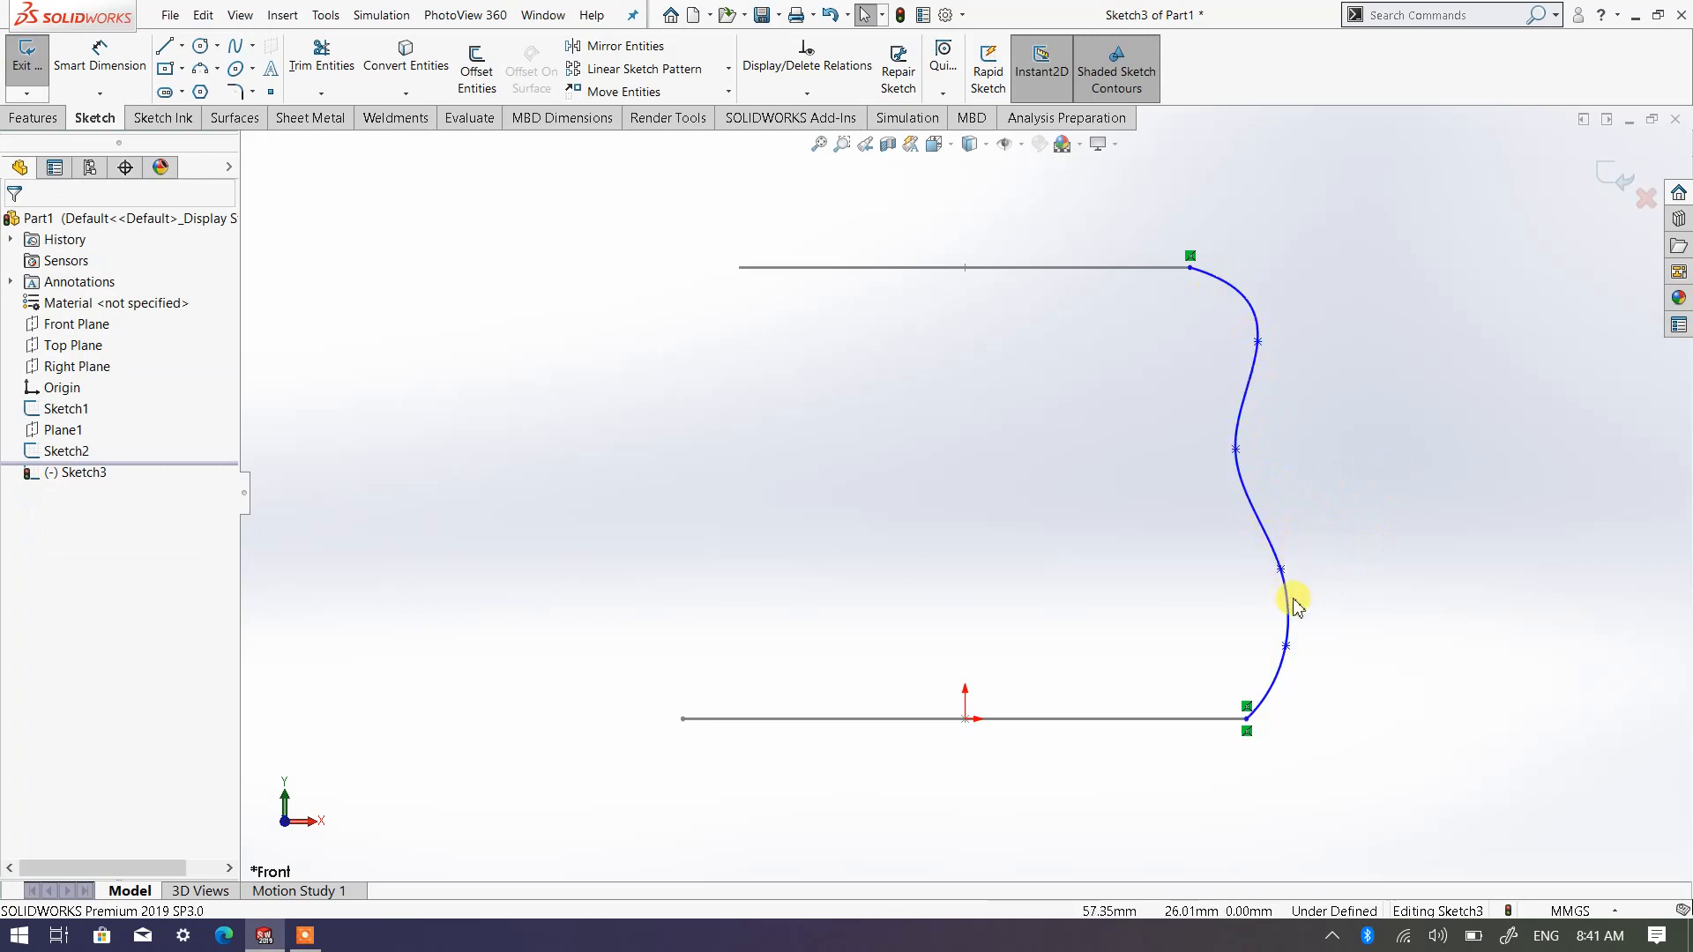
Insert a spline point between the third and fourth points, at about X 50.5, Y 37 mm
click(1255, 518)
right_click(1256, 517)
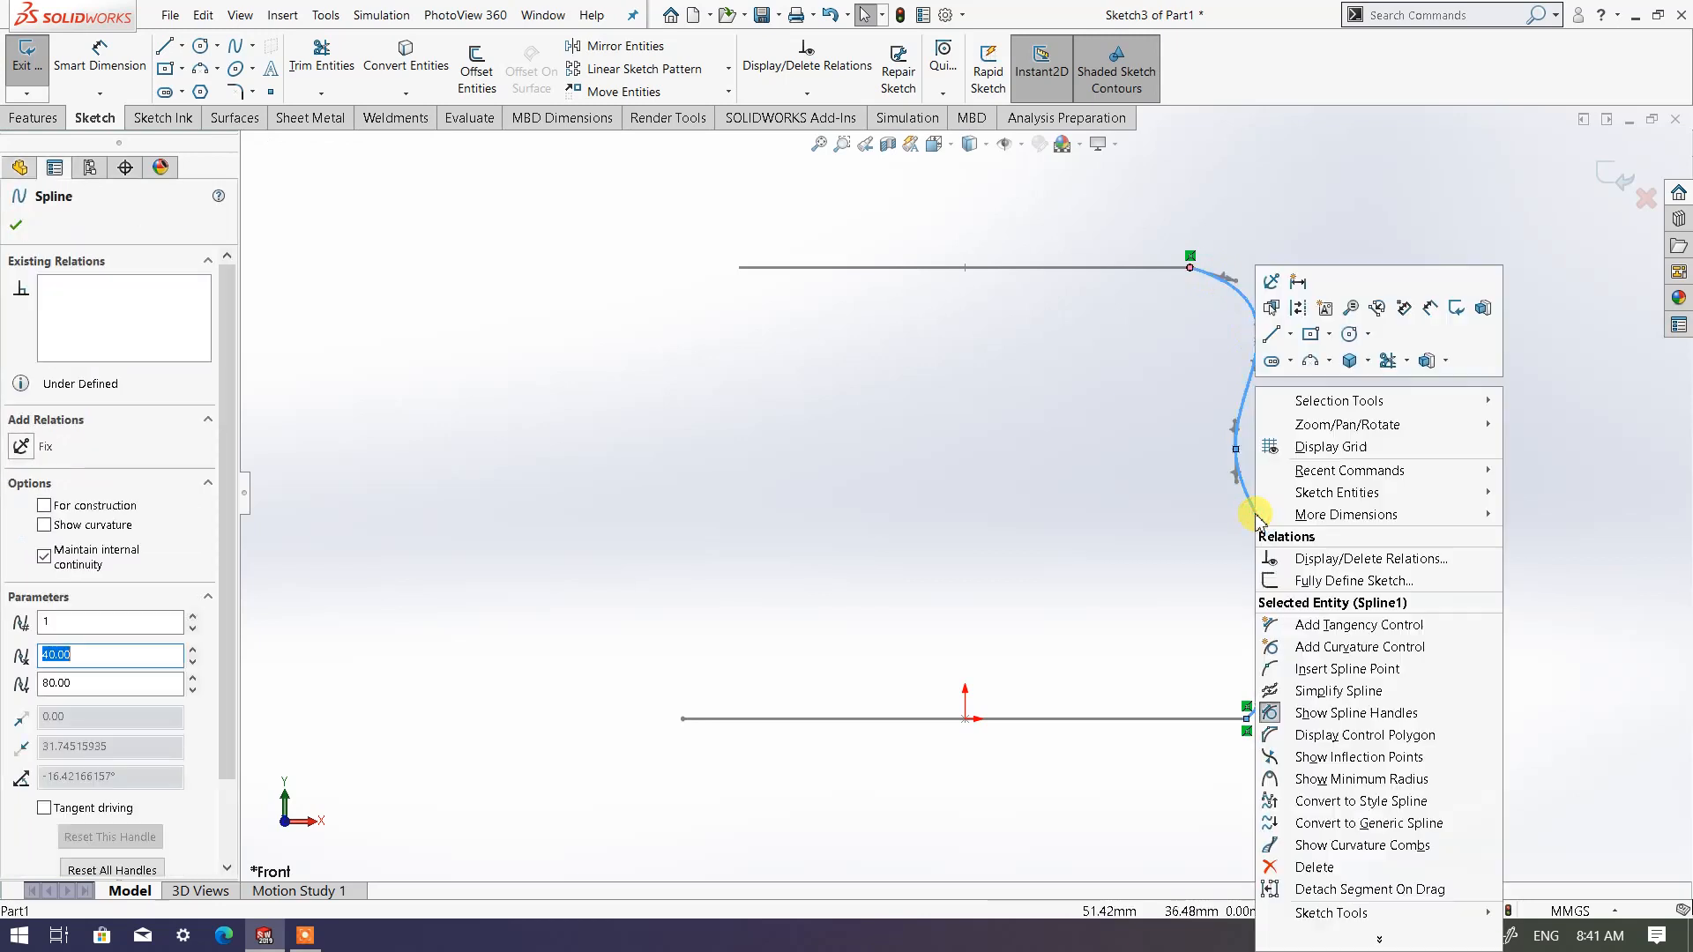
click(1317, 670)
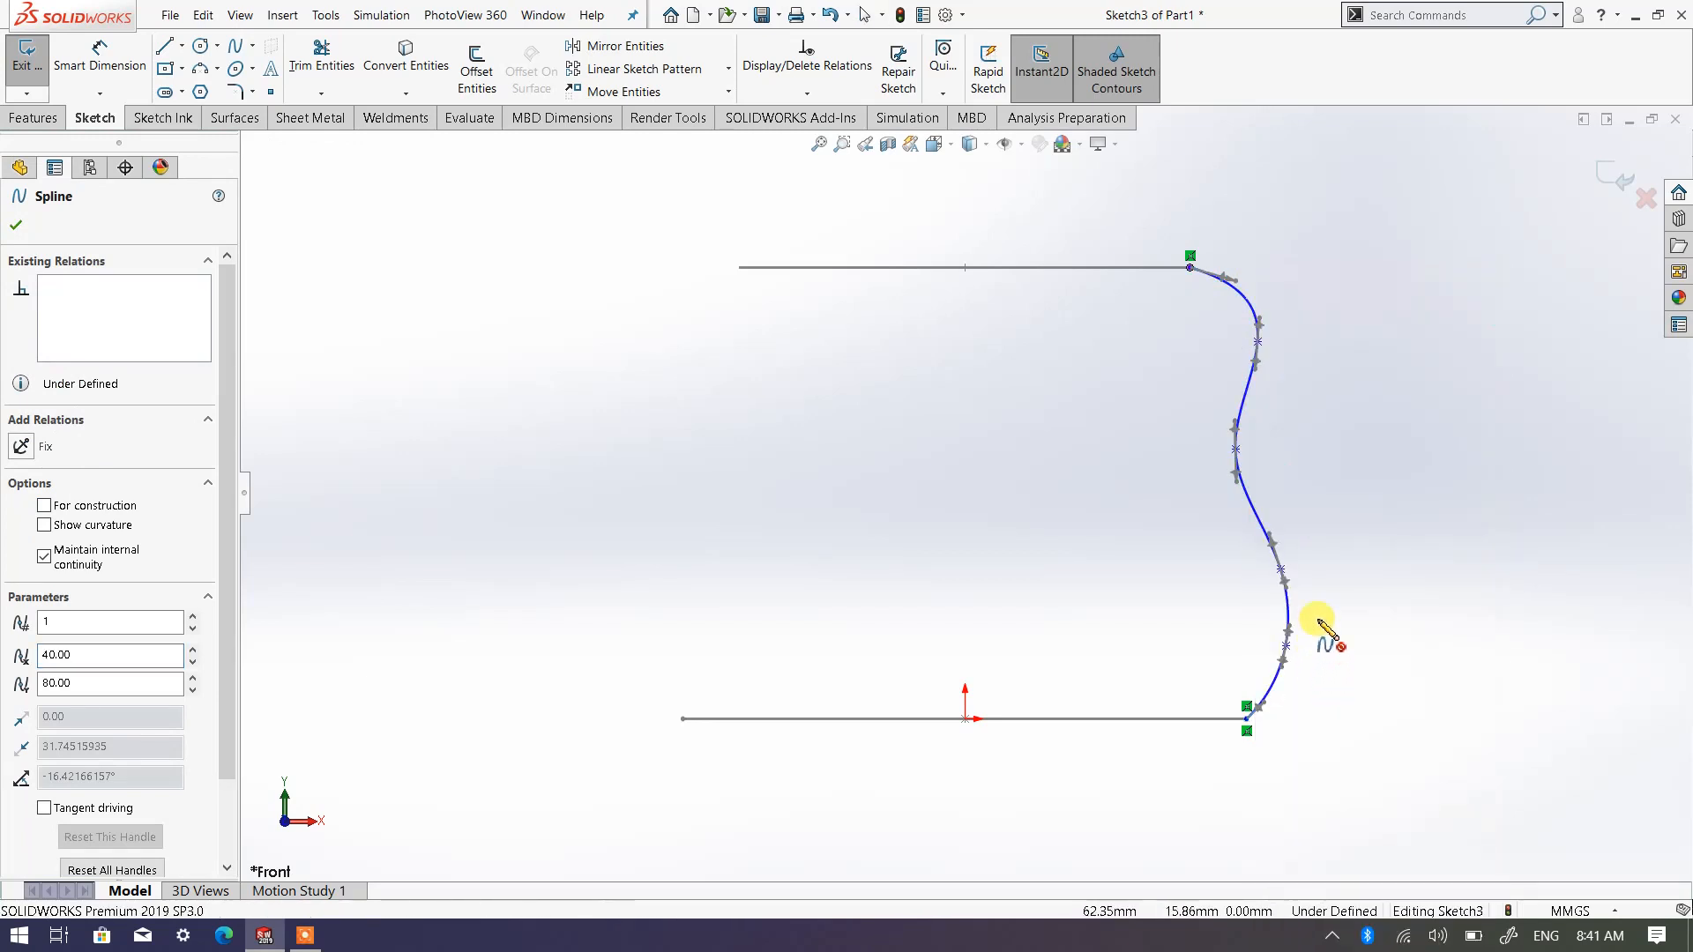
click(1269, 536)
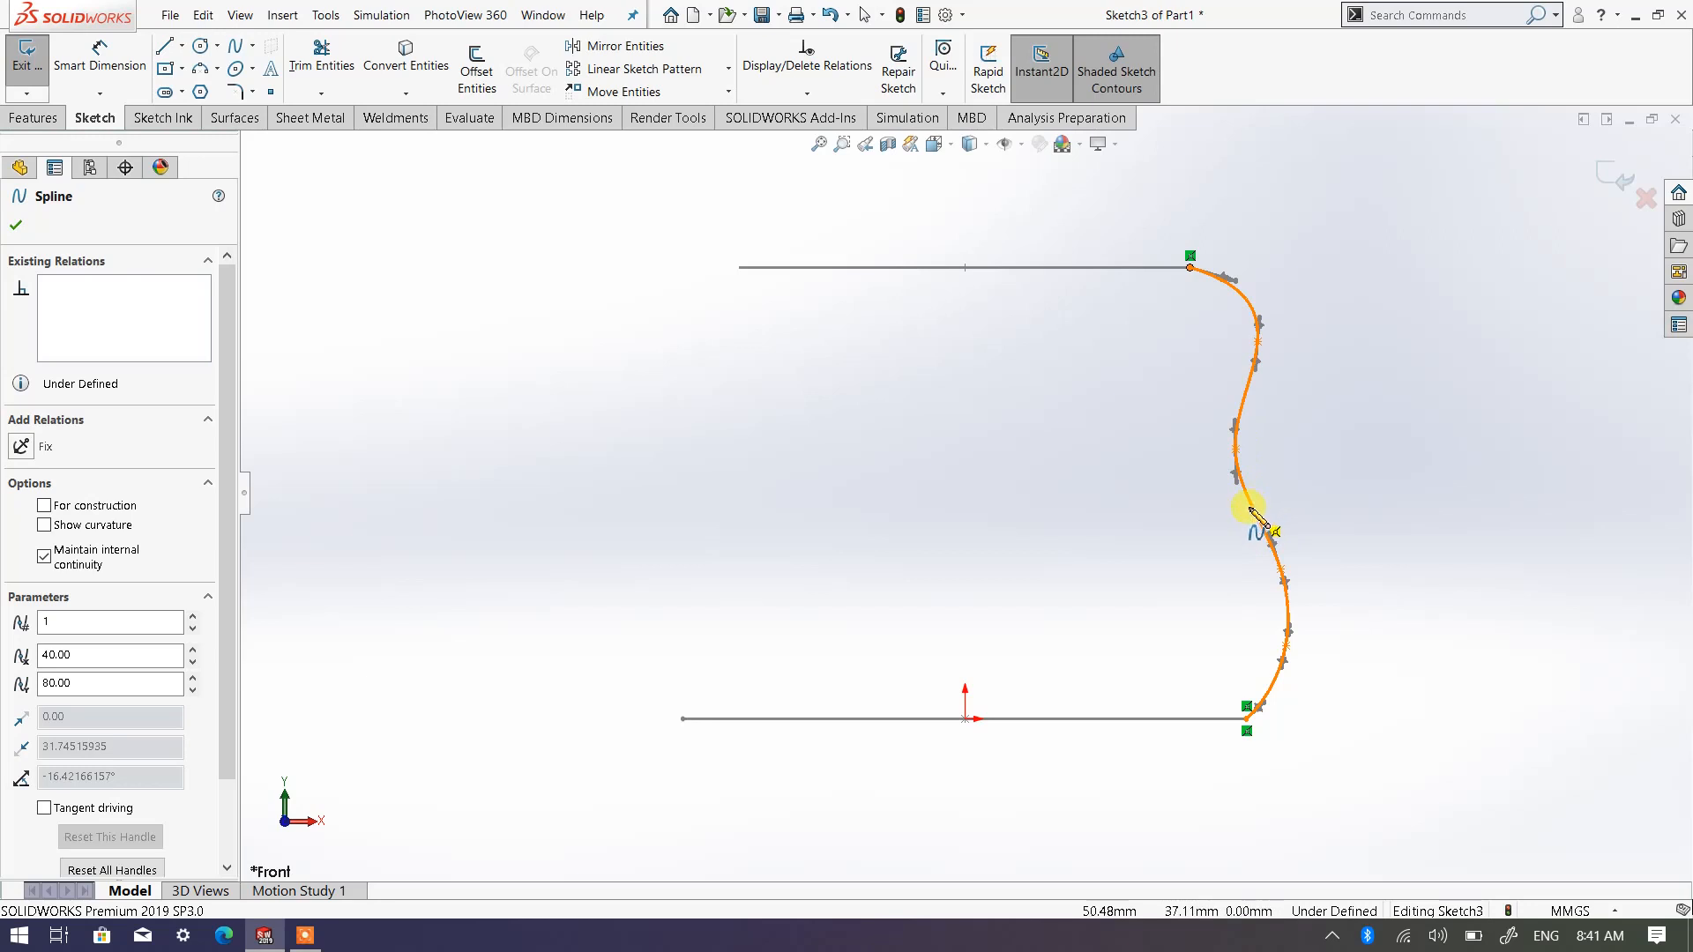
click(1252, 507)
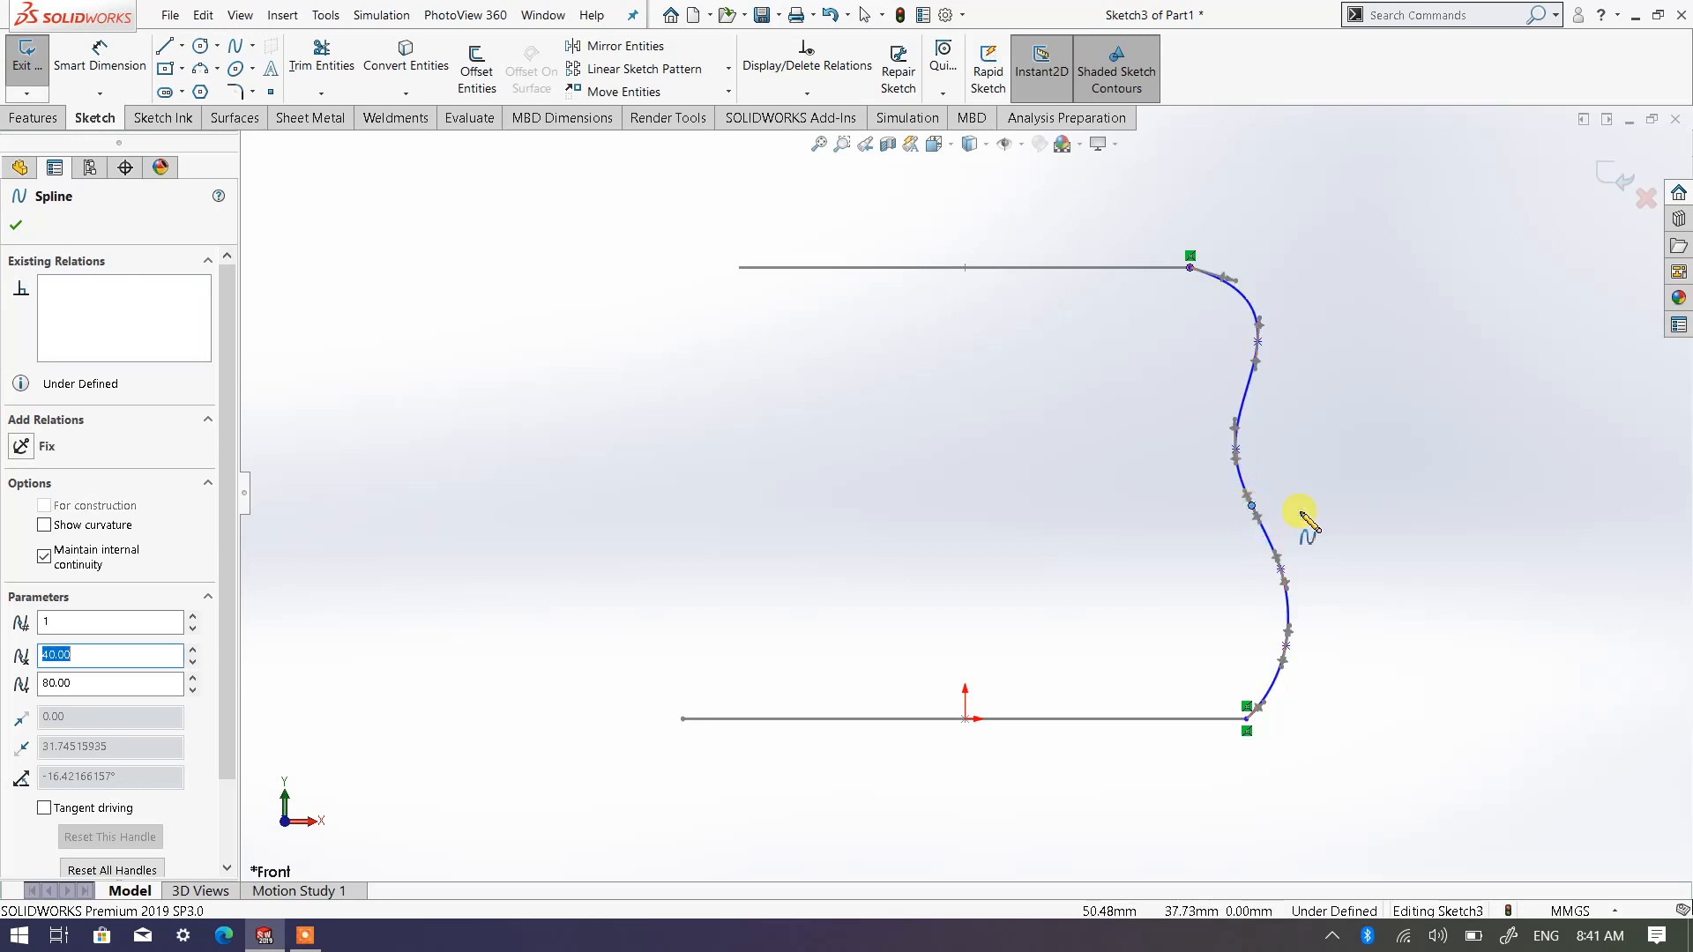
click(20, 221)
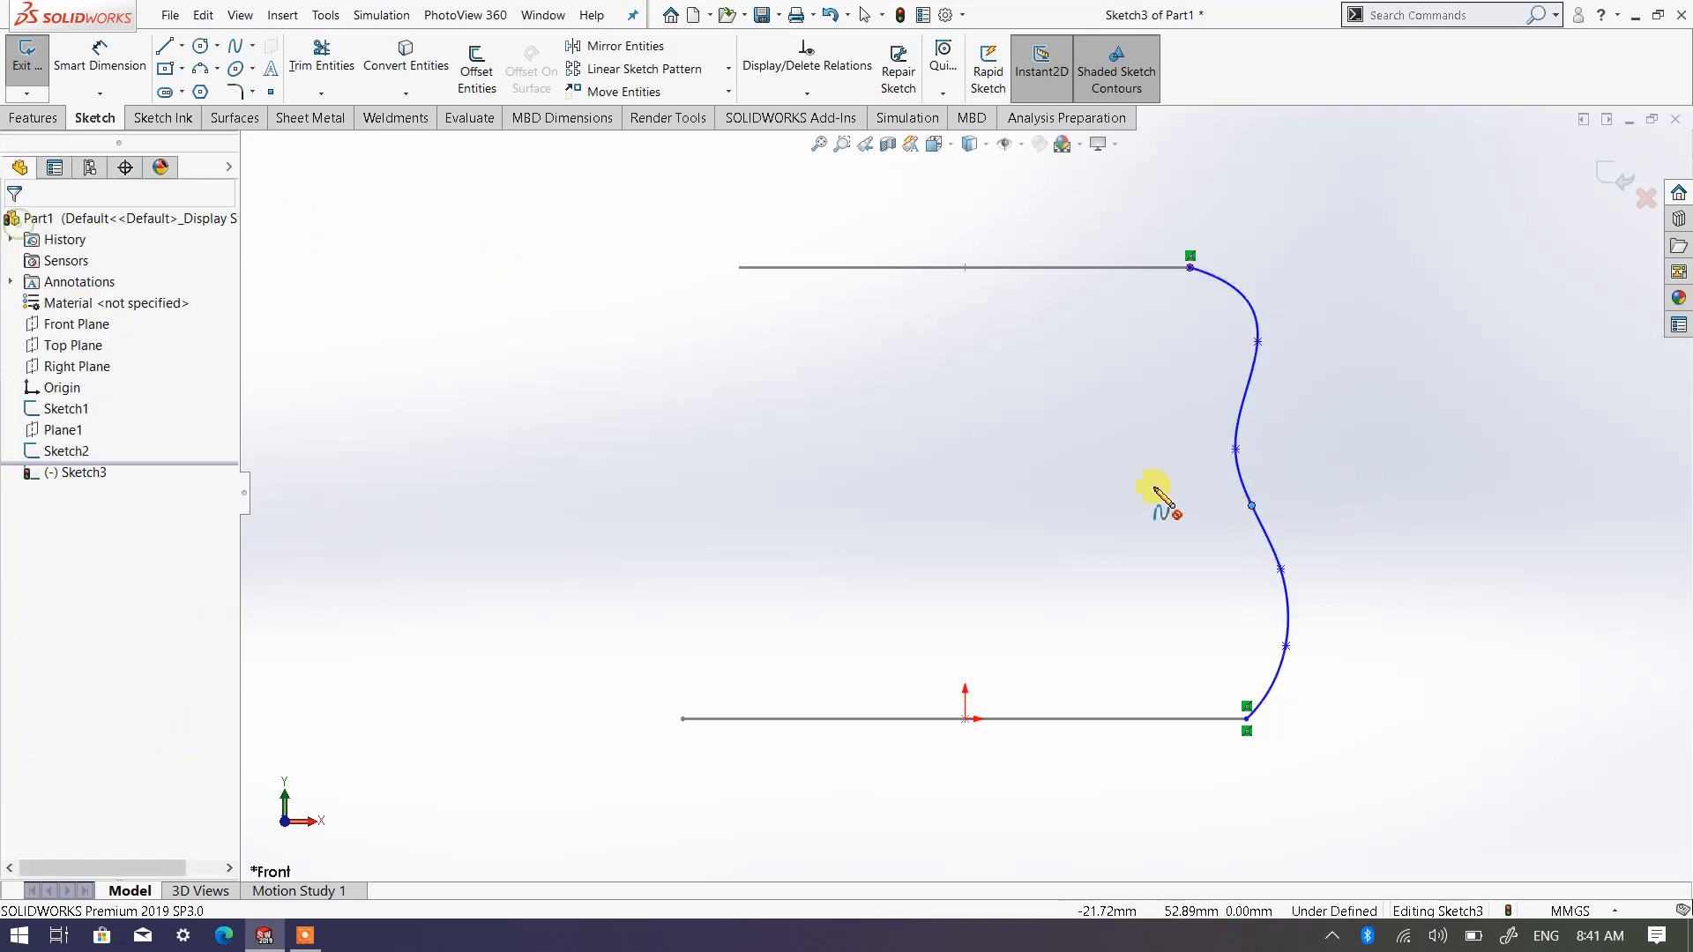
right_click(1335, 477)
click(1353, 480)
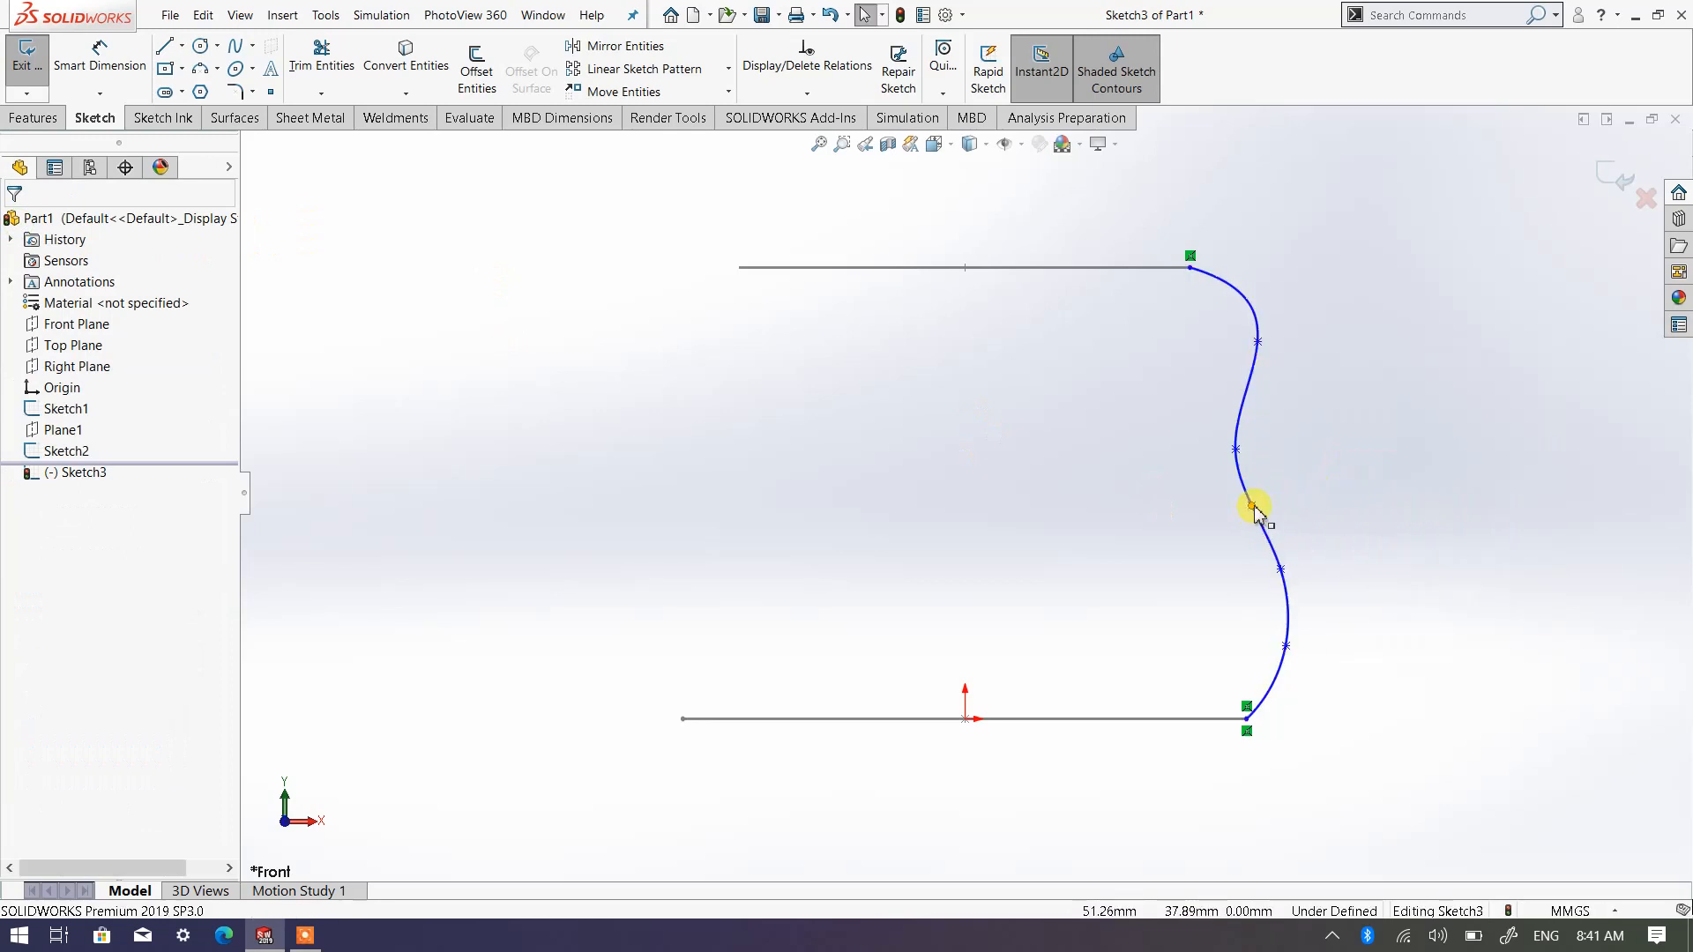
Move the inserted spline point to about X 47.7, Y 36.6 mm, nudge the two points above it upward, and exit the sketch
mouse_move(1251, 507)
mouse_down()
mouse_move(1266, 523)
mouse_move(1296, 492)
mouse_move(1235, 513)
mouse_up()
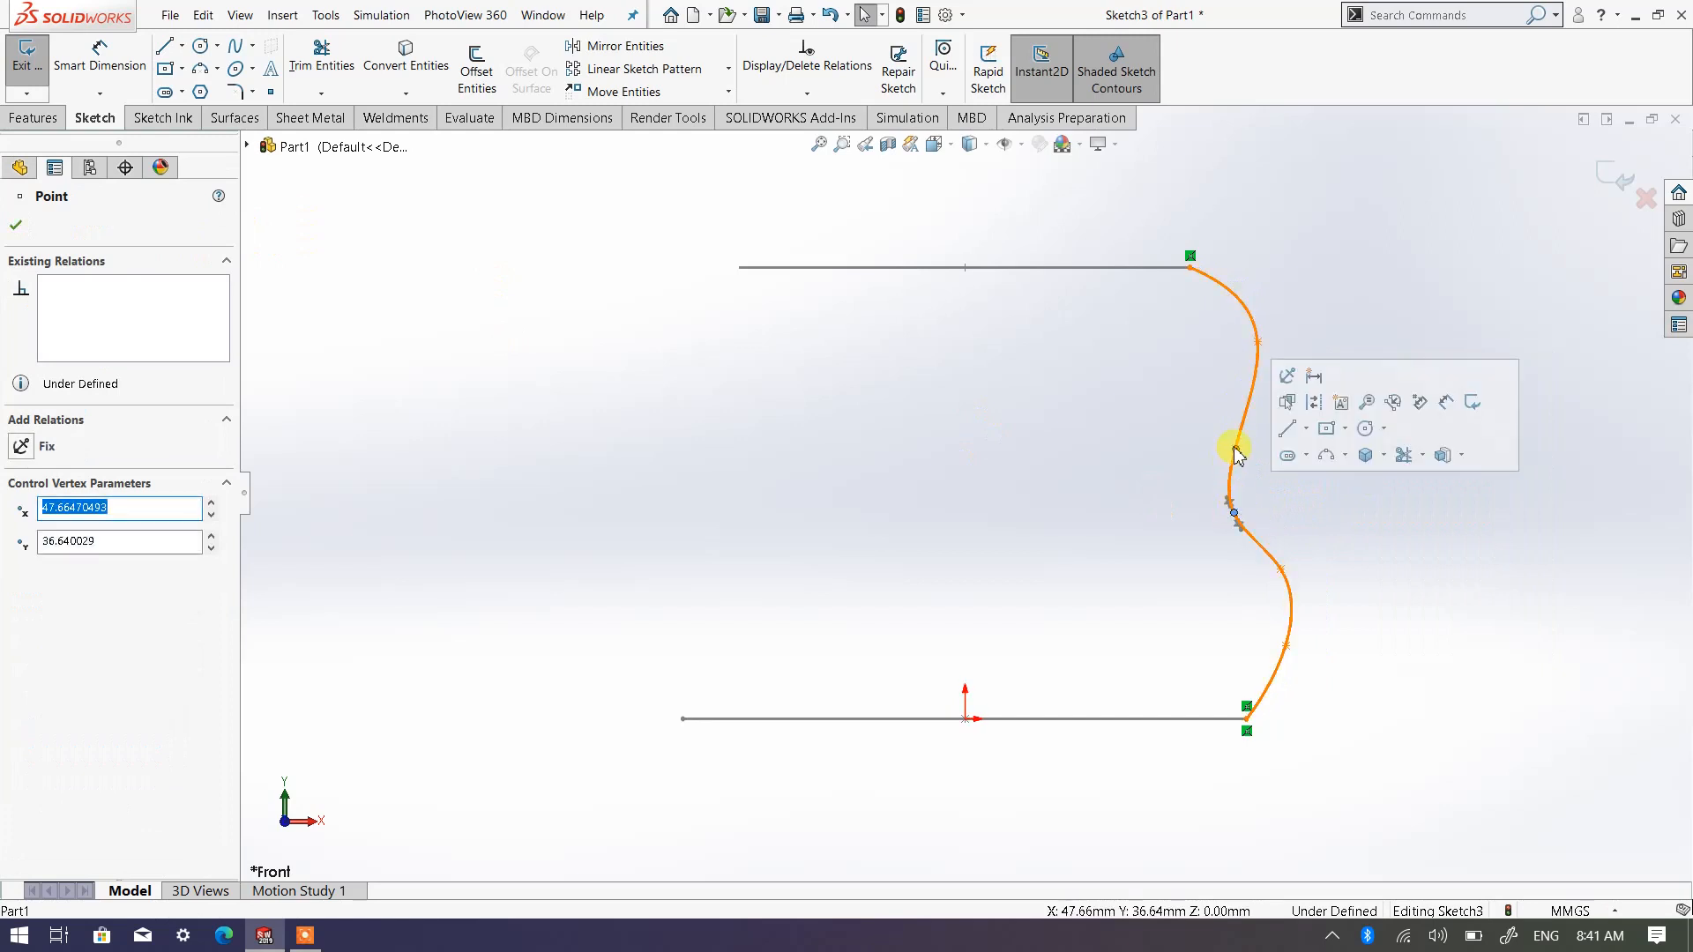
drag(1235, 453, 1246, 433)
click(1411, 525)
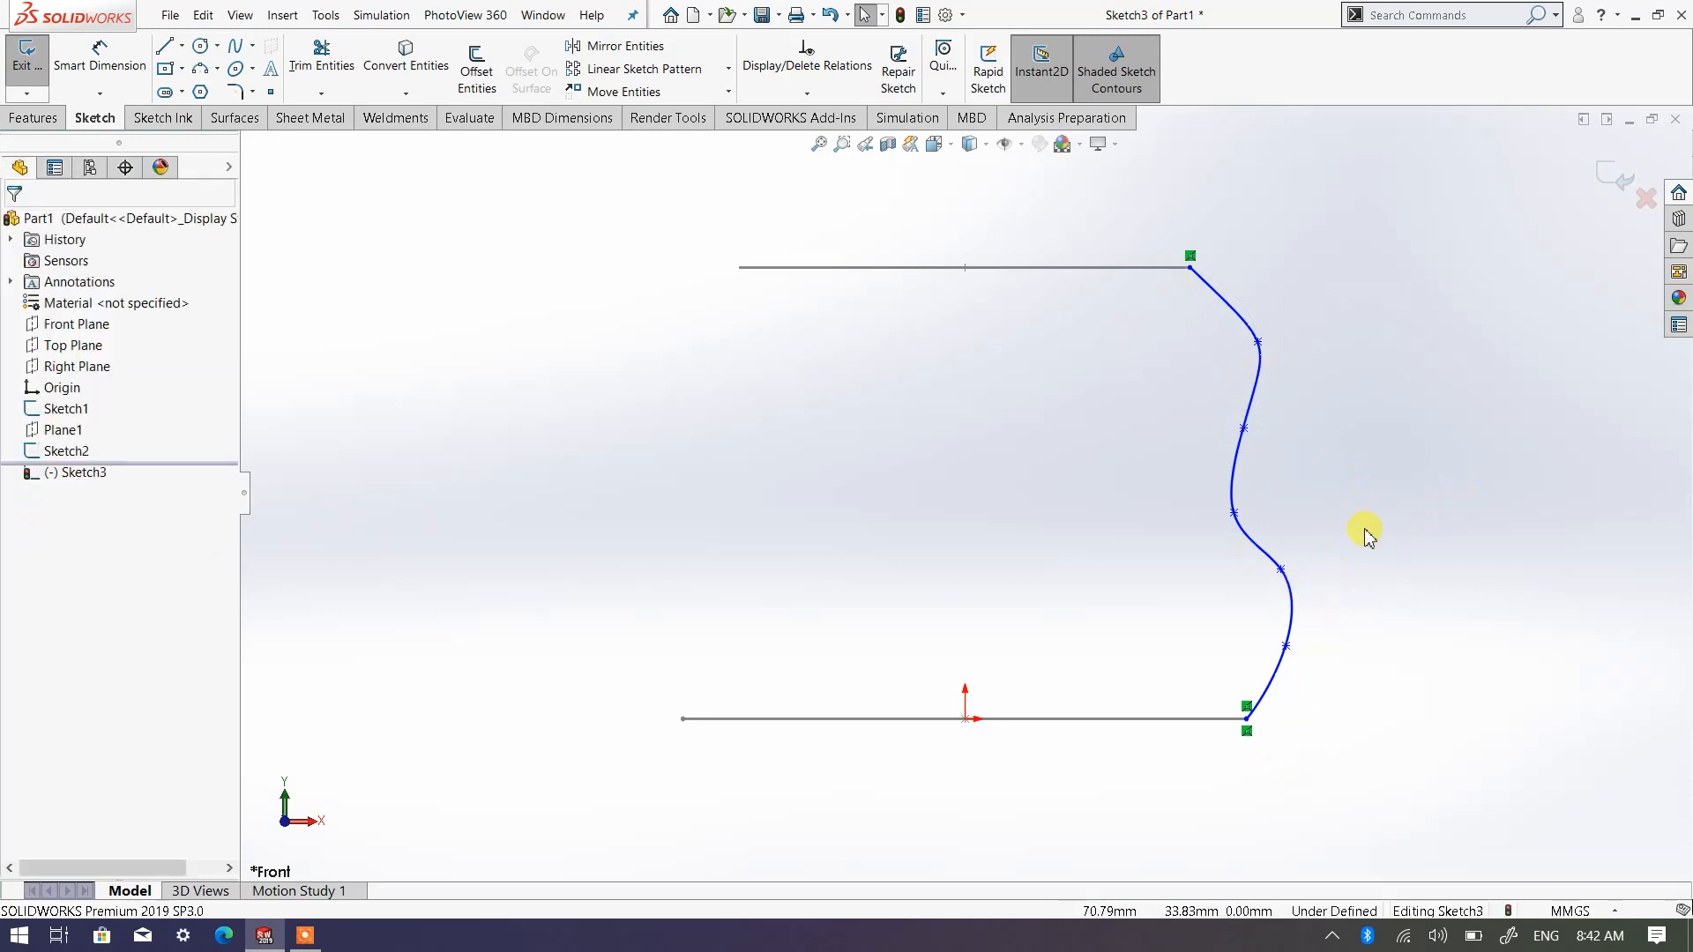
drag(1256, 338, 1251, 326)
click(1358, 458)
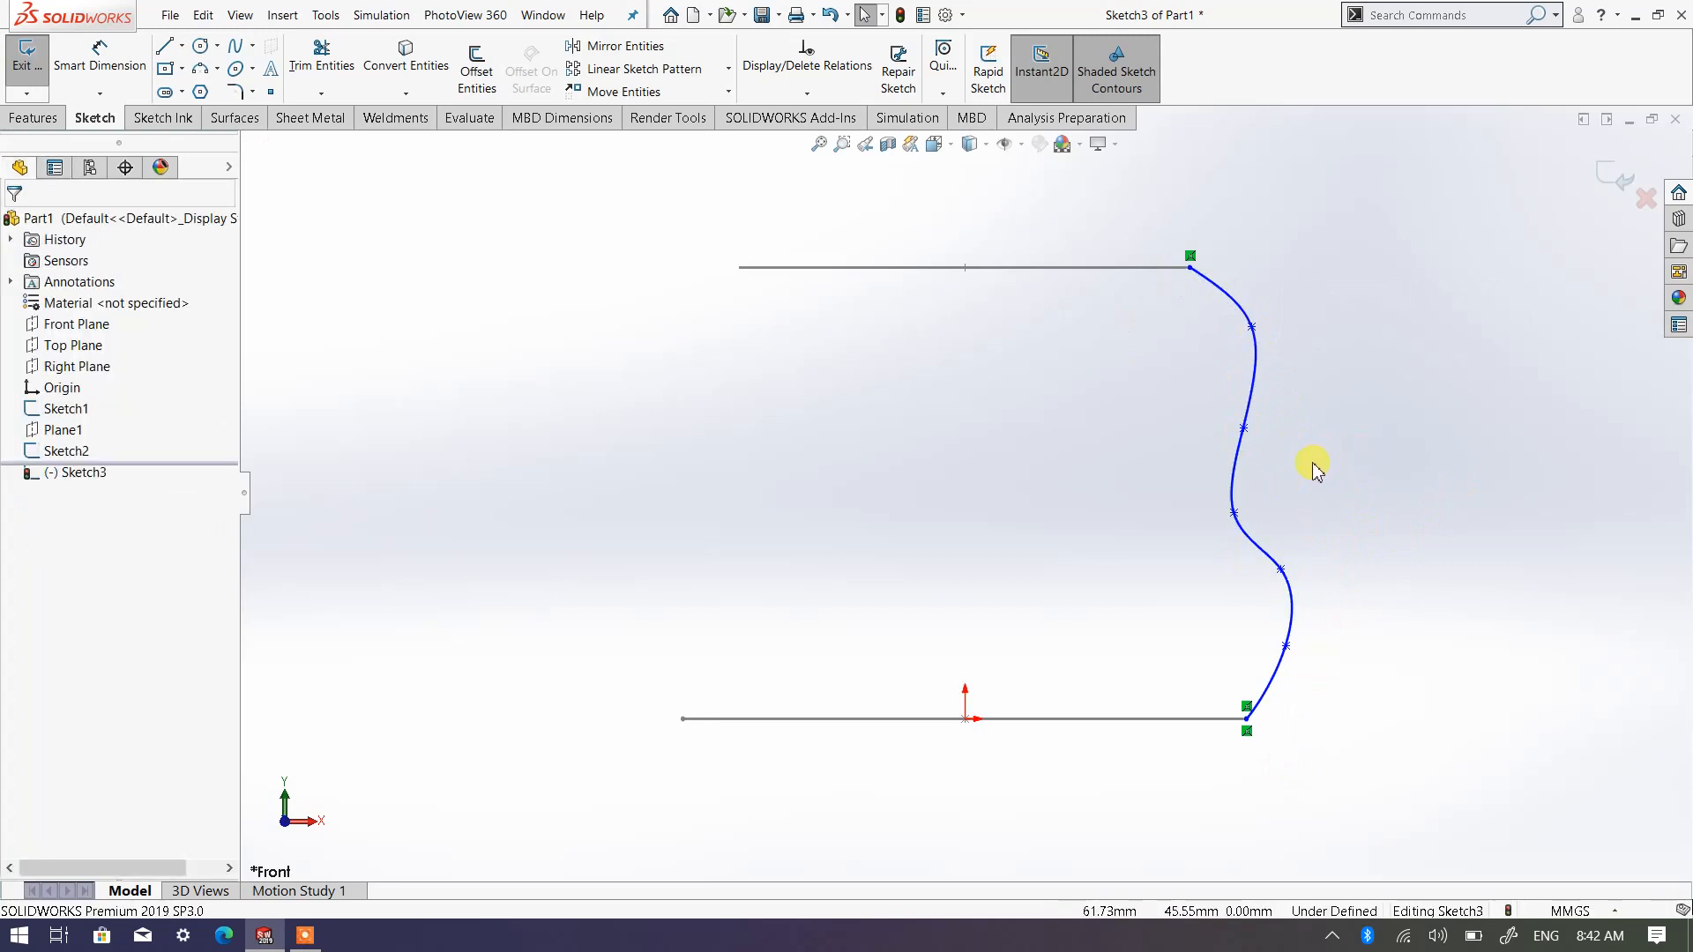
middle_drag(1311, 464, 1262, 544)
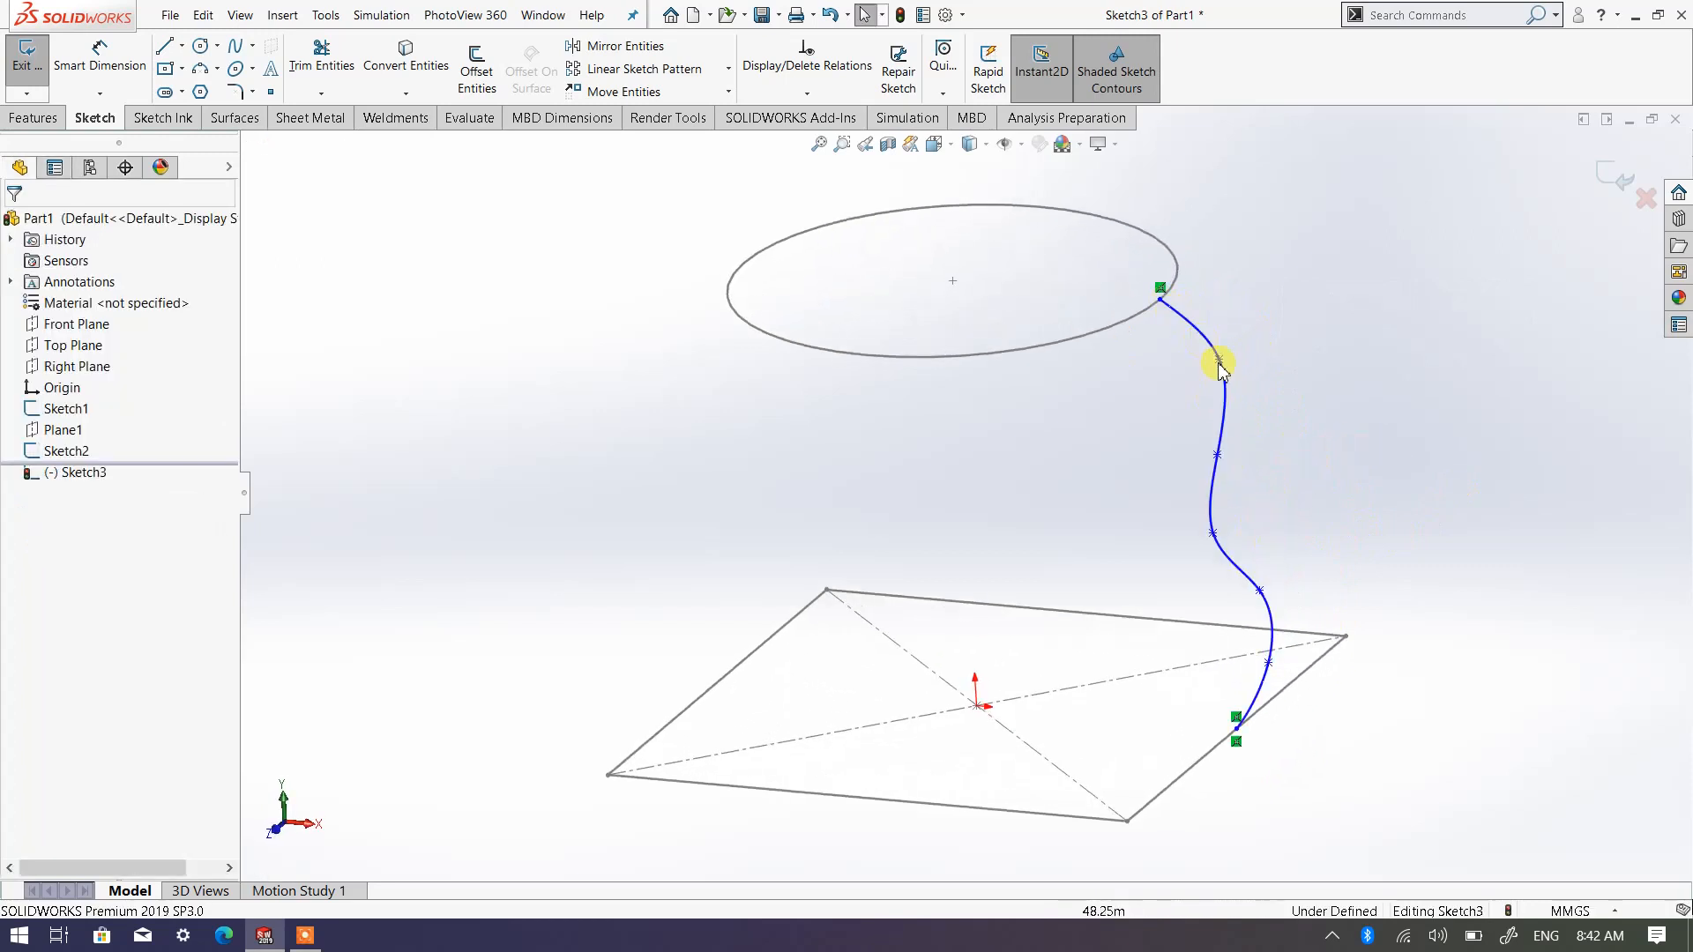
click(1616, 183)
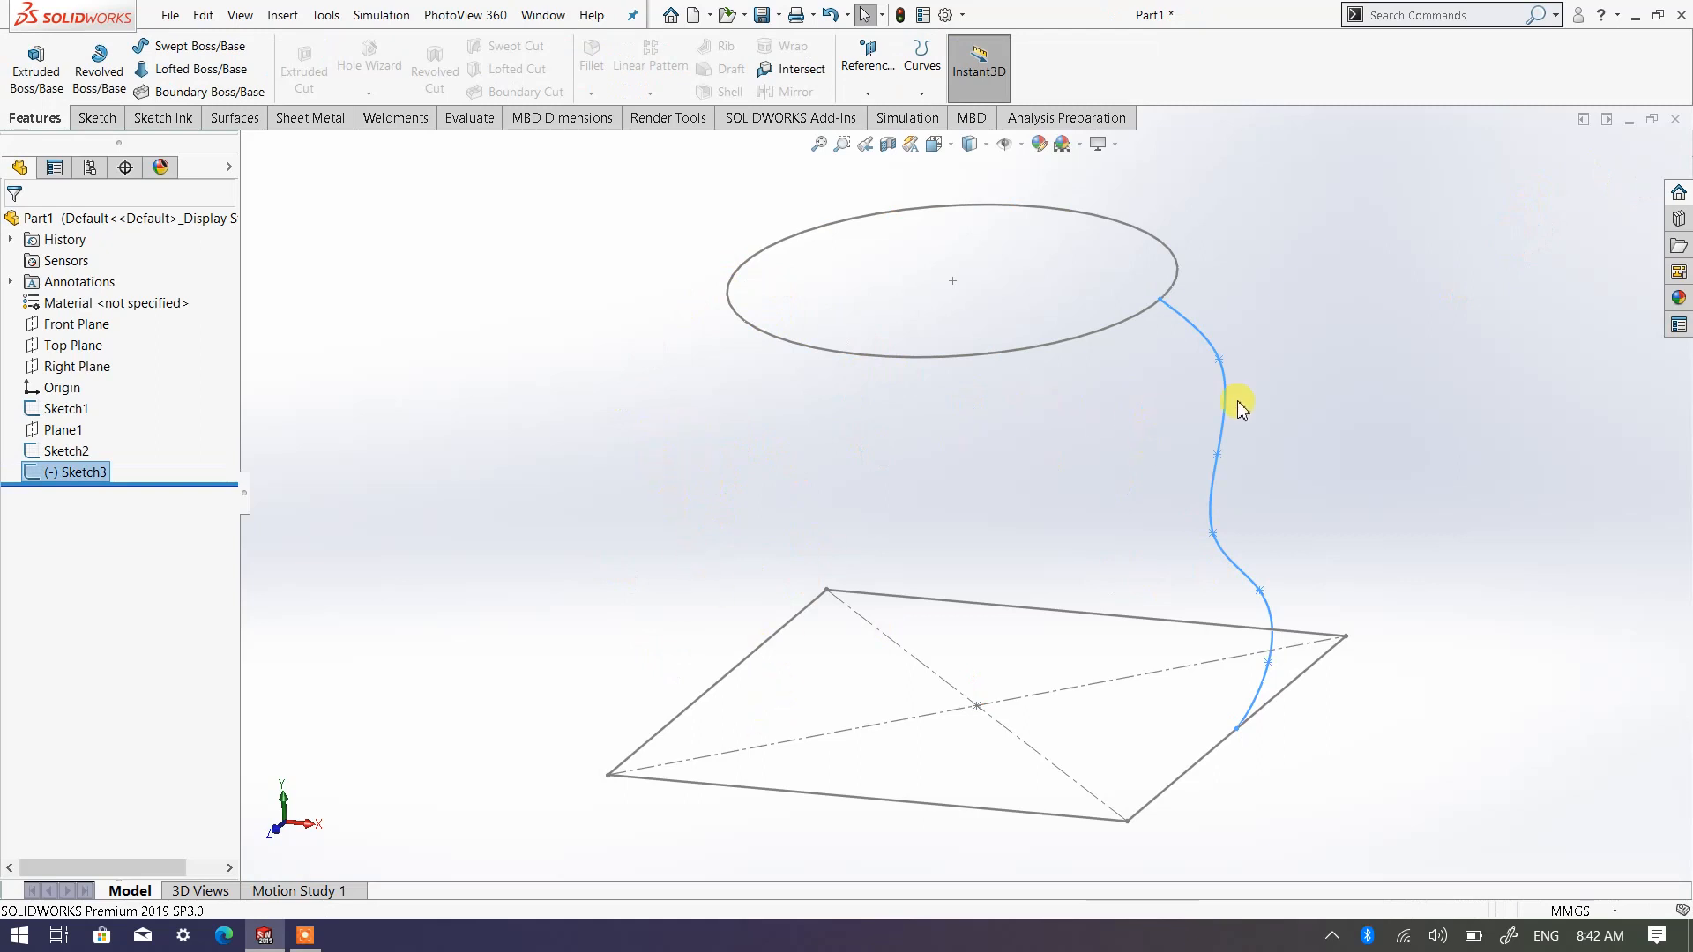
click(1342, 393)
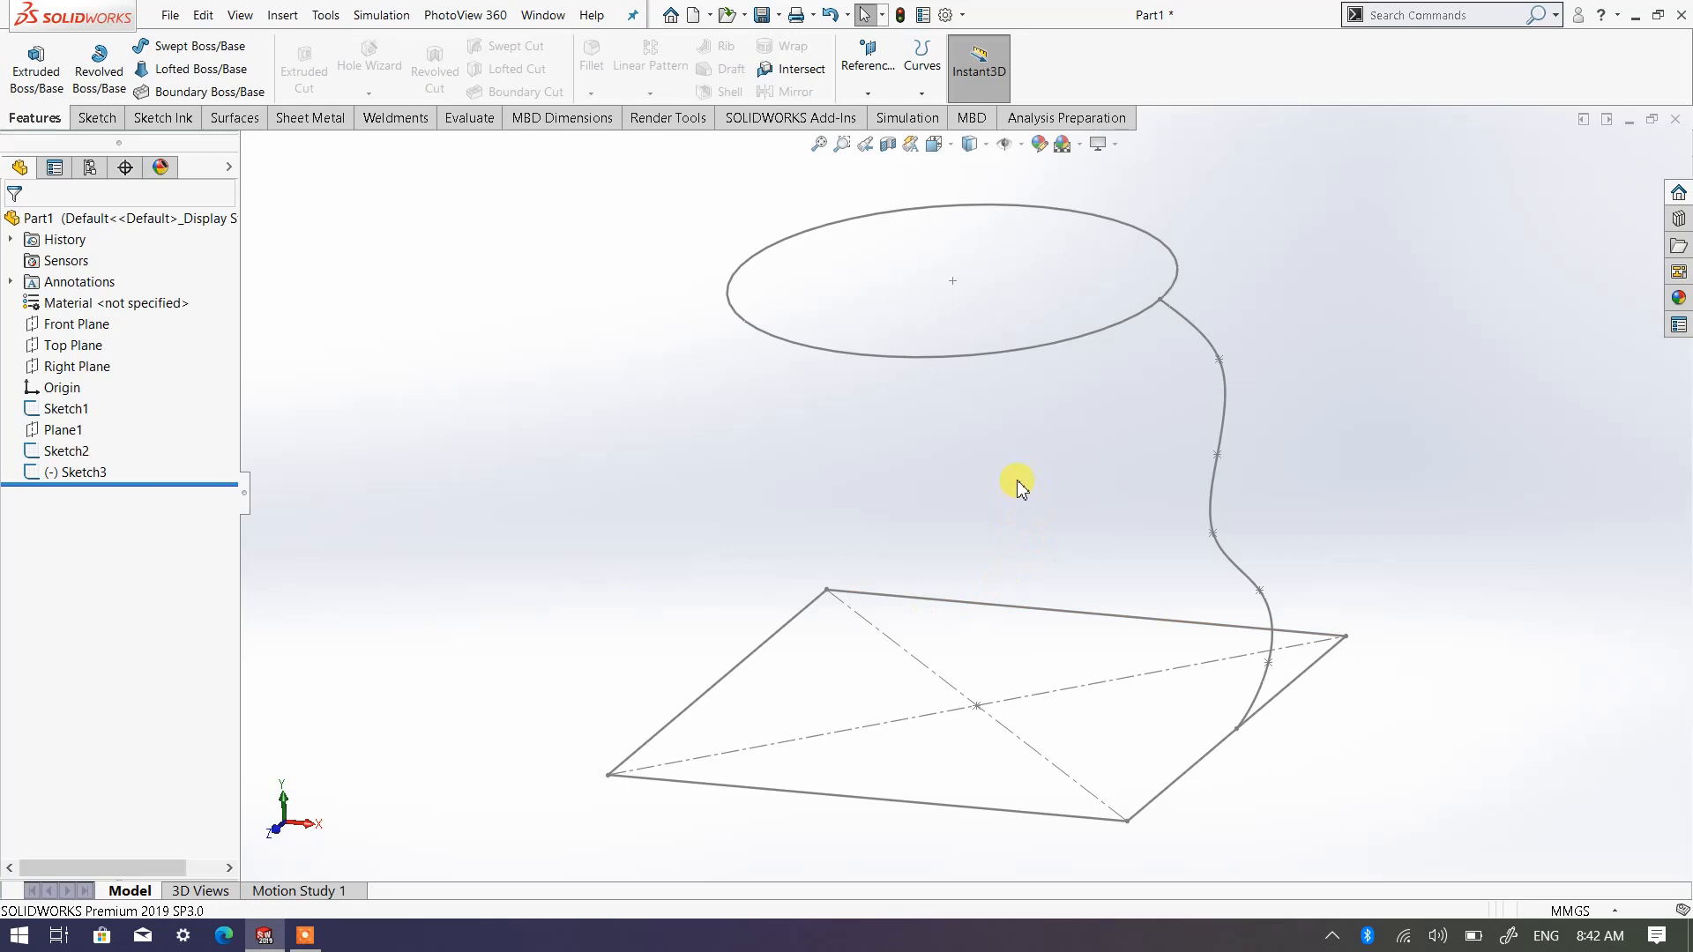
Open a second, separate sketch on the Front Plane, viewed face-on with the finished spline in sight
scroll(839, 397, up, 3)
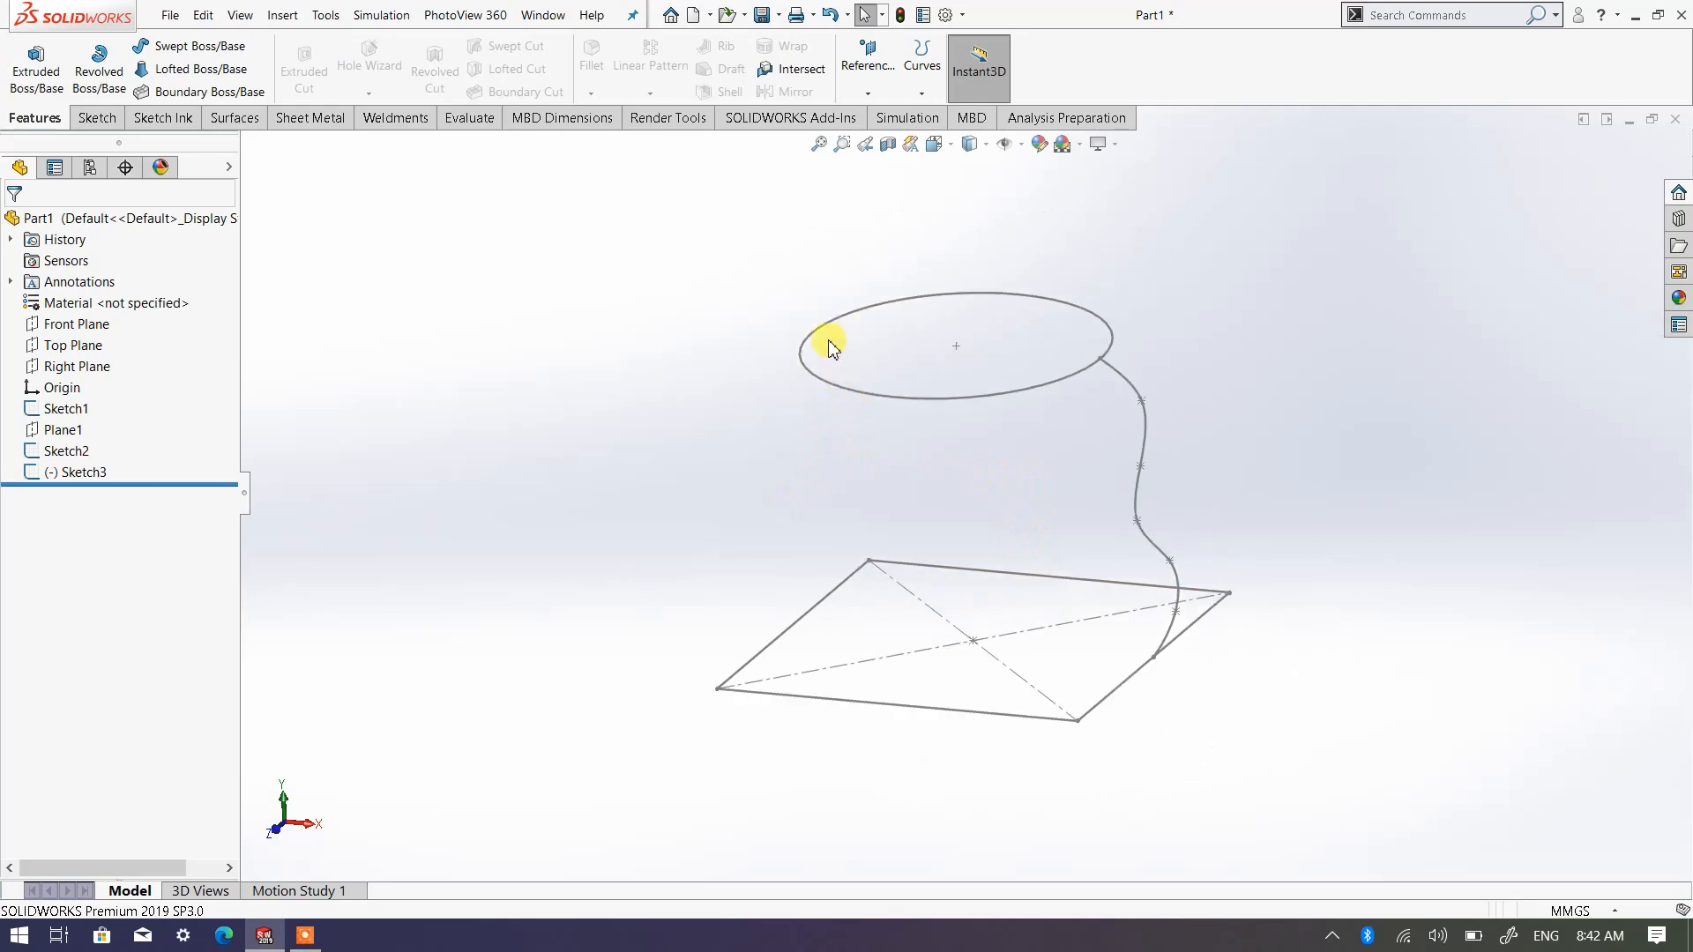
click(77, 325)
click(110, 296)
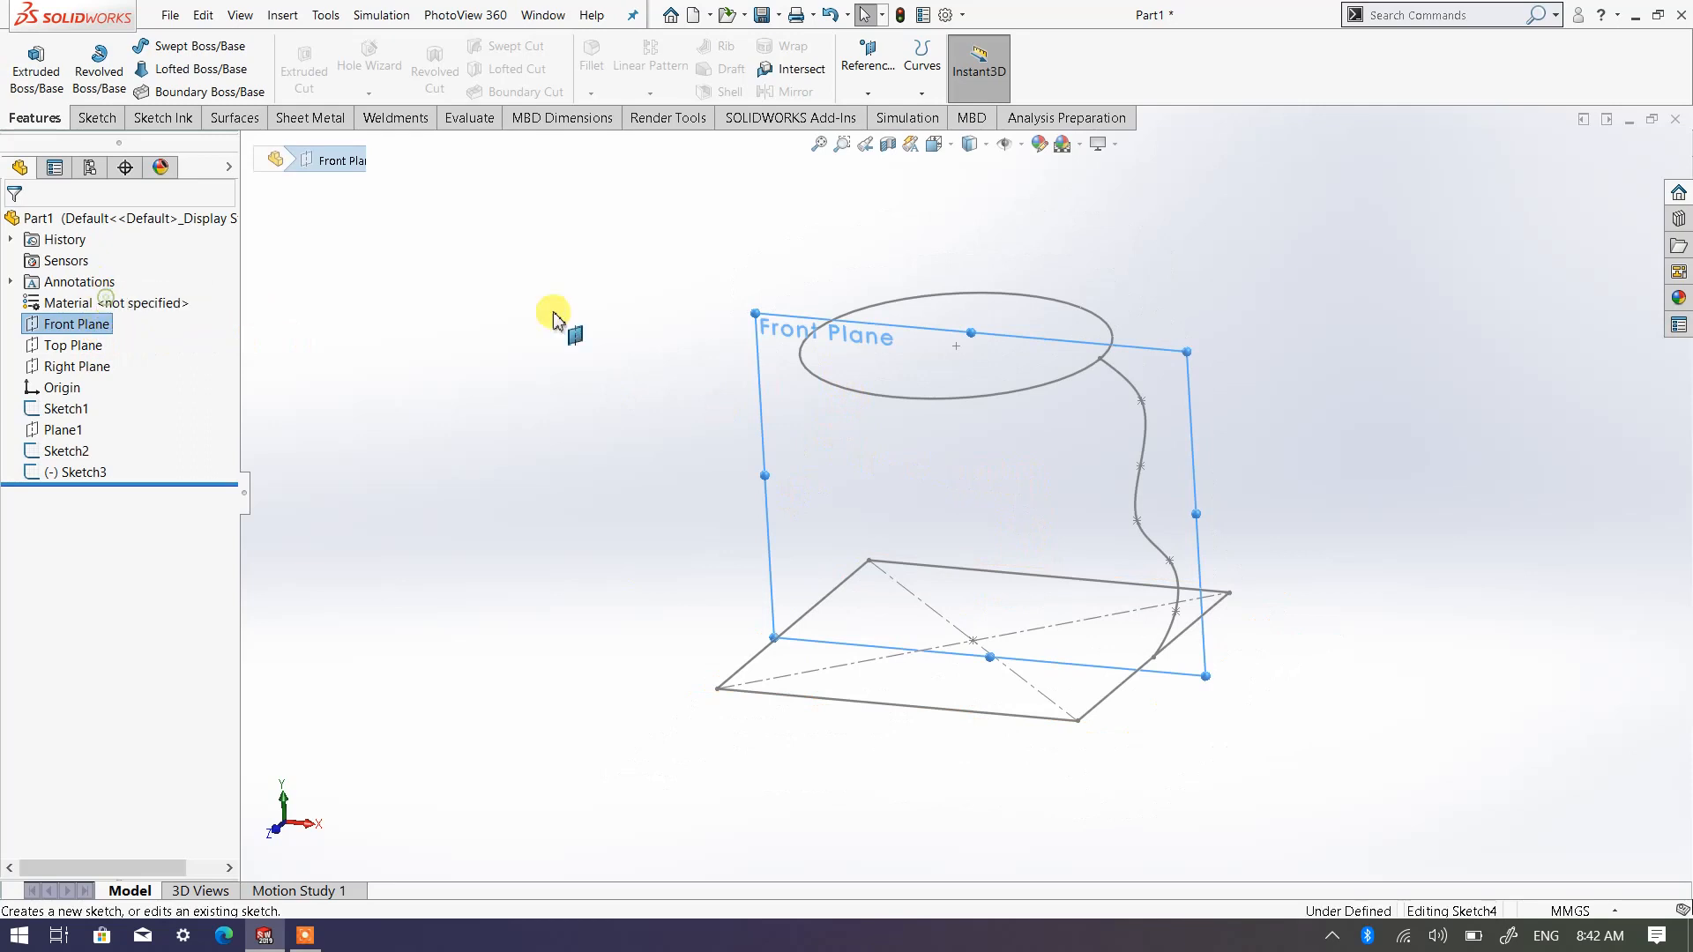
click(968, 146)
click(1023, 245)
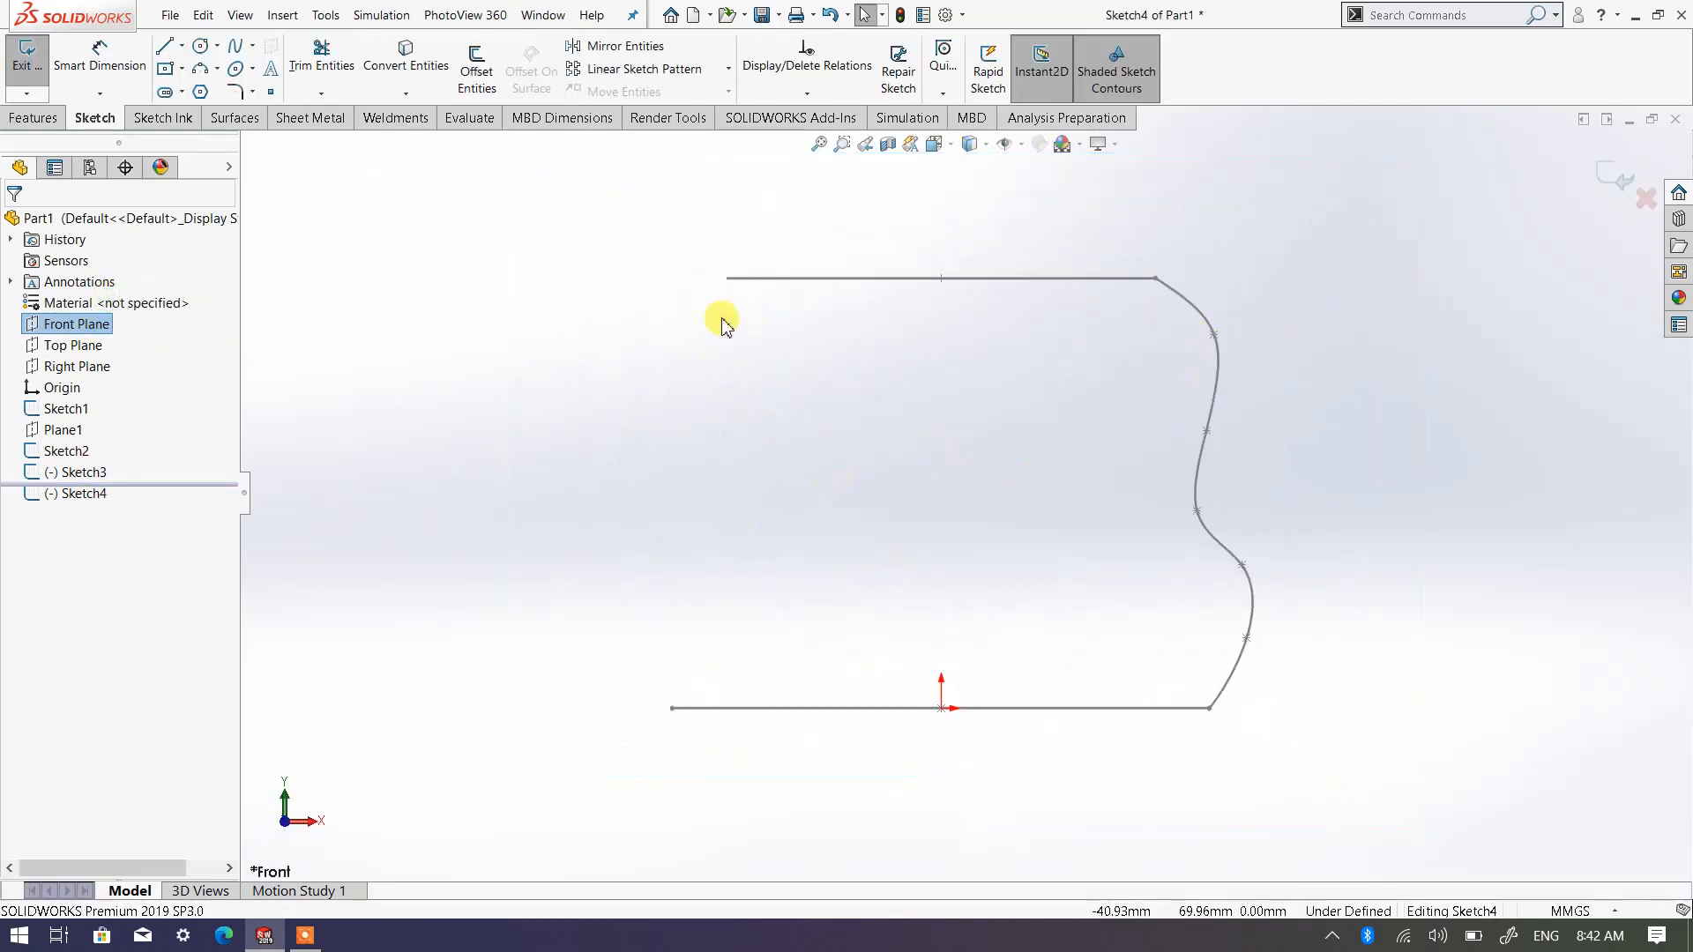
Draw an outward-bulging spline through two intermediate points, from the circle's free end to the square's corresponding edge on the side opposite the existing spline
click(730, 279)
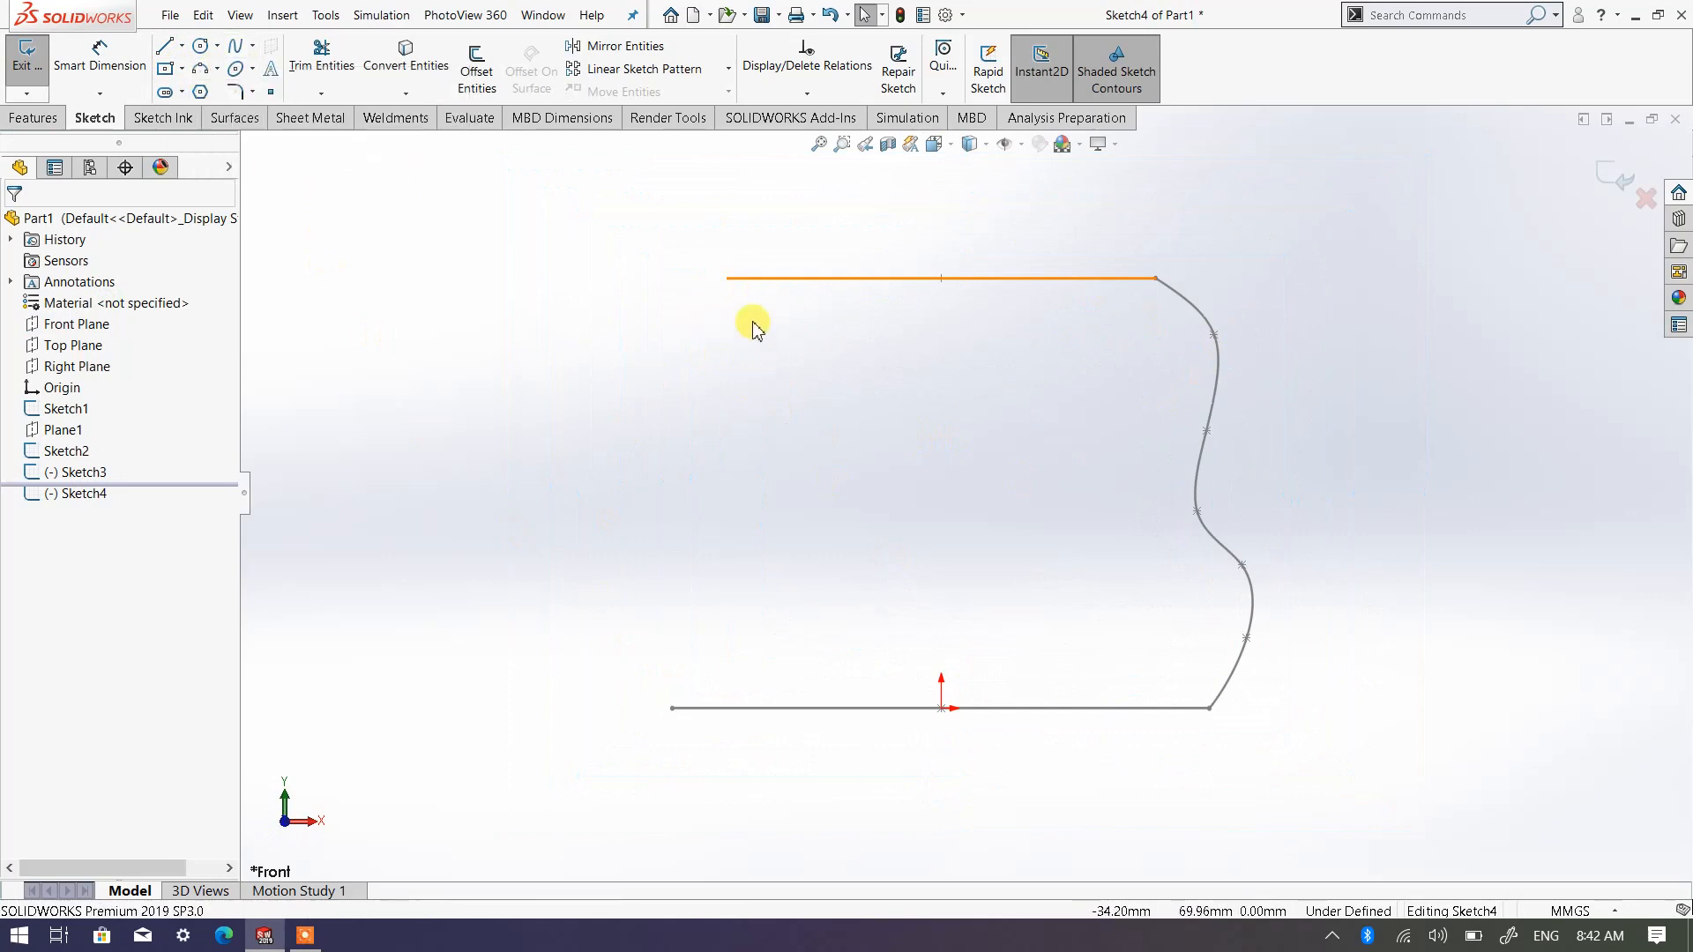
click(243, 51)
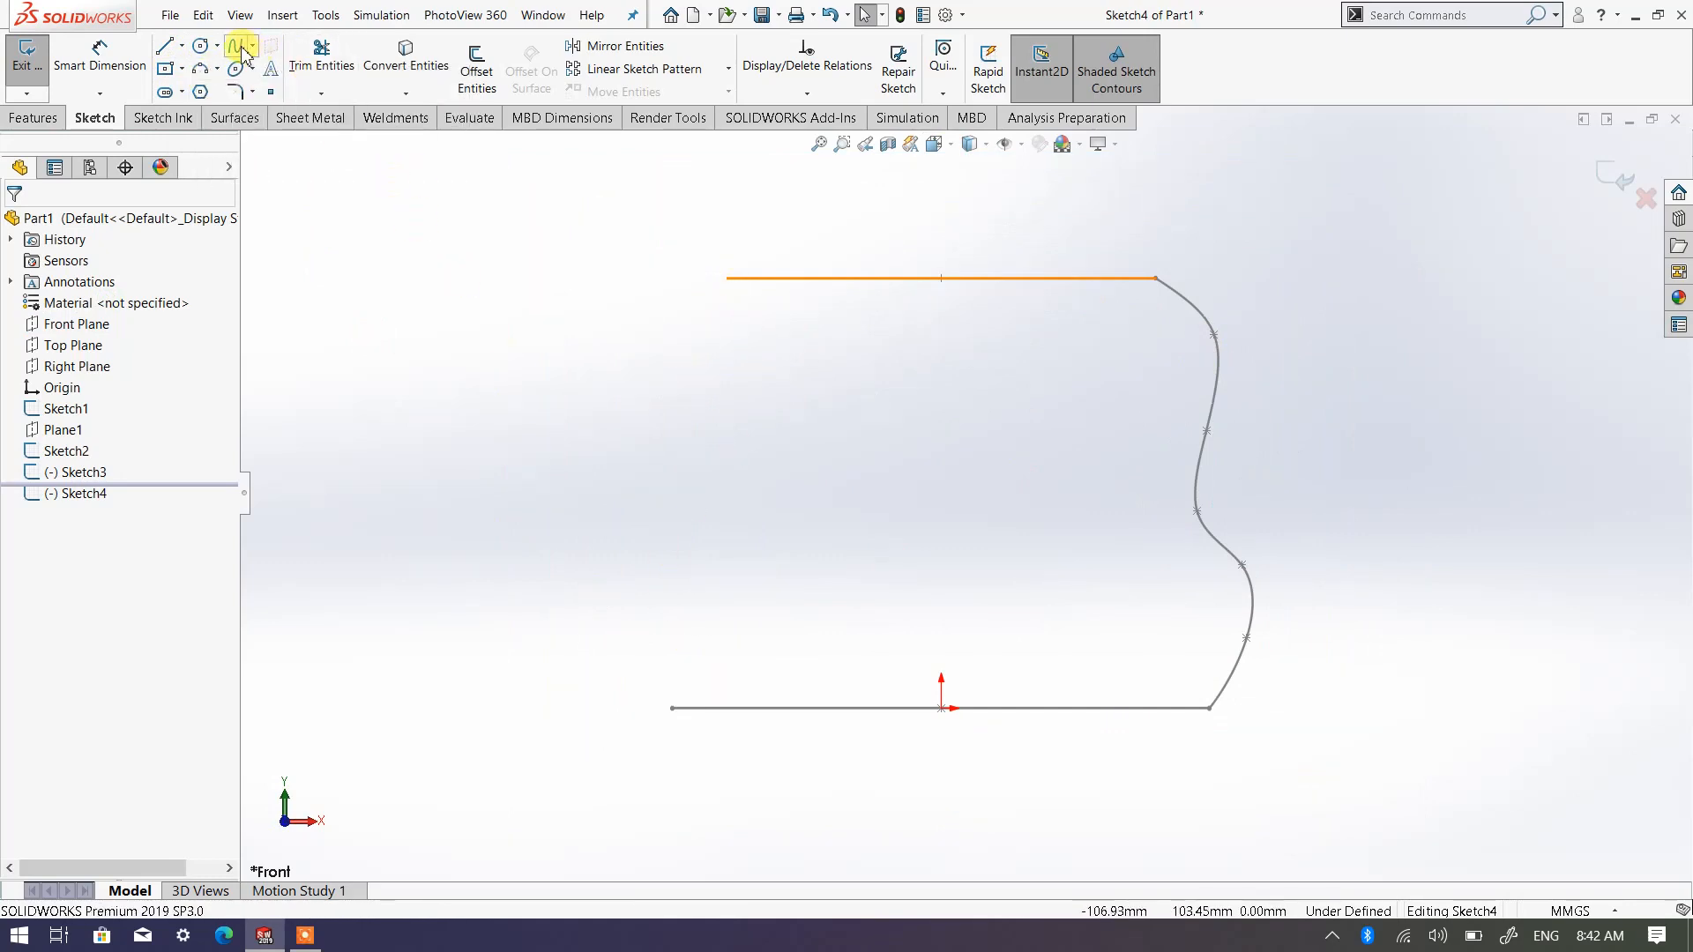
click(720, 297)
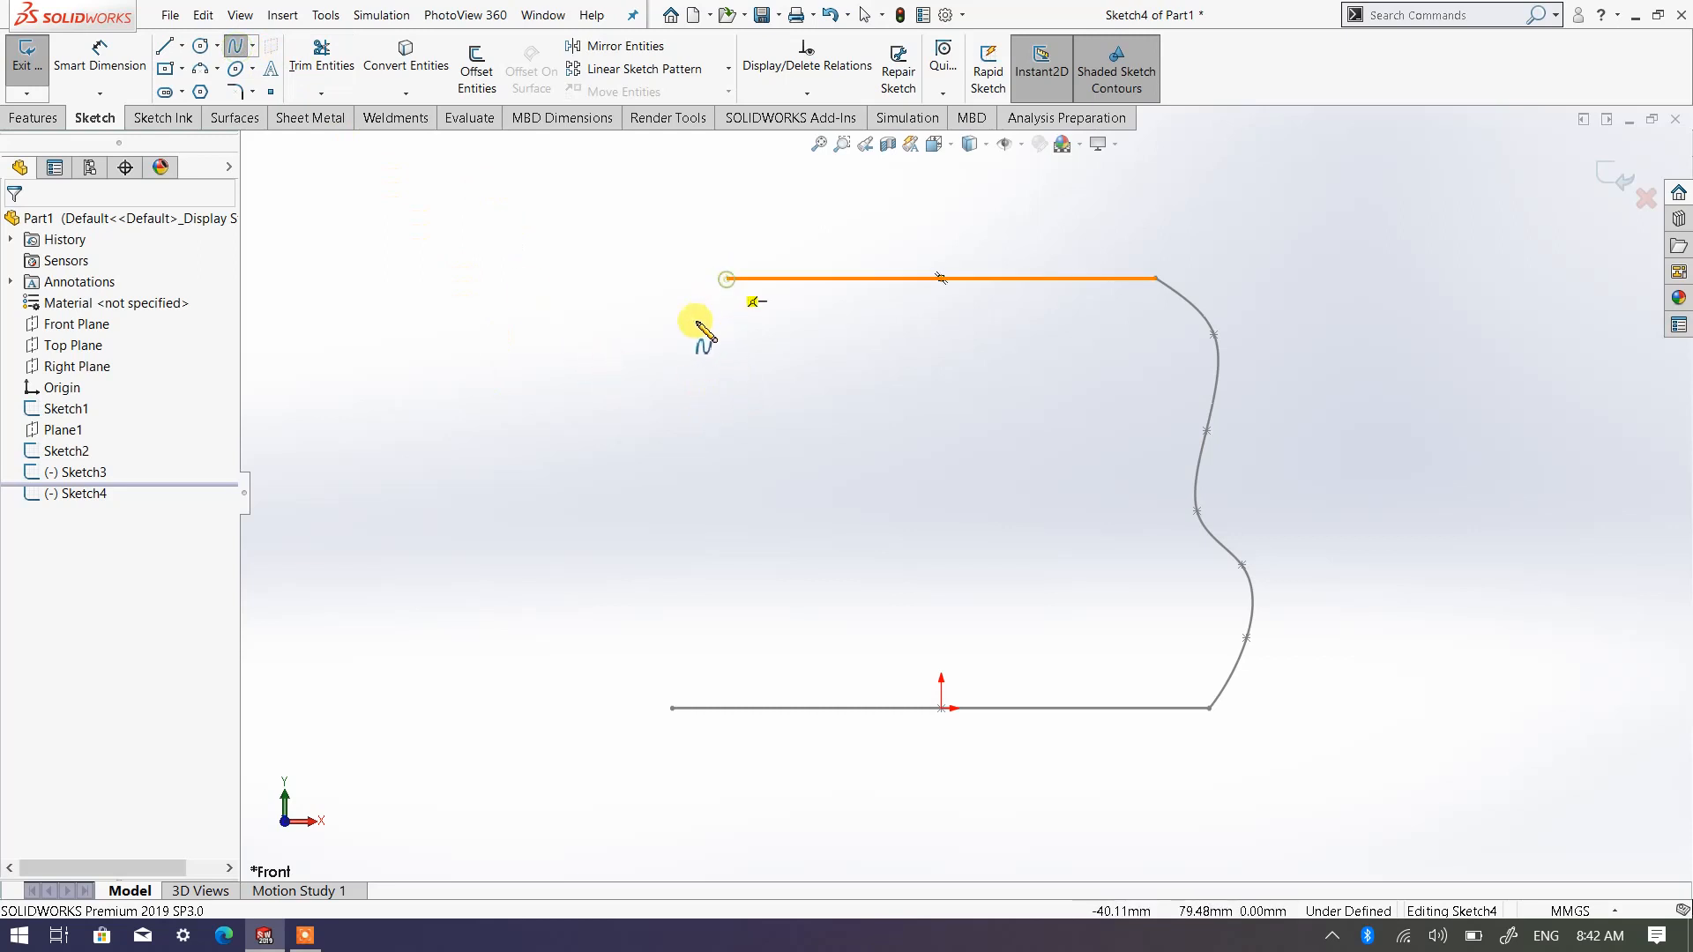
click(611, 388)
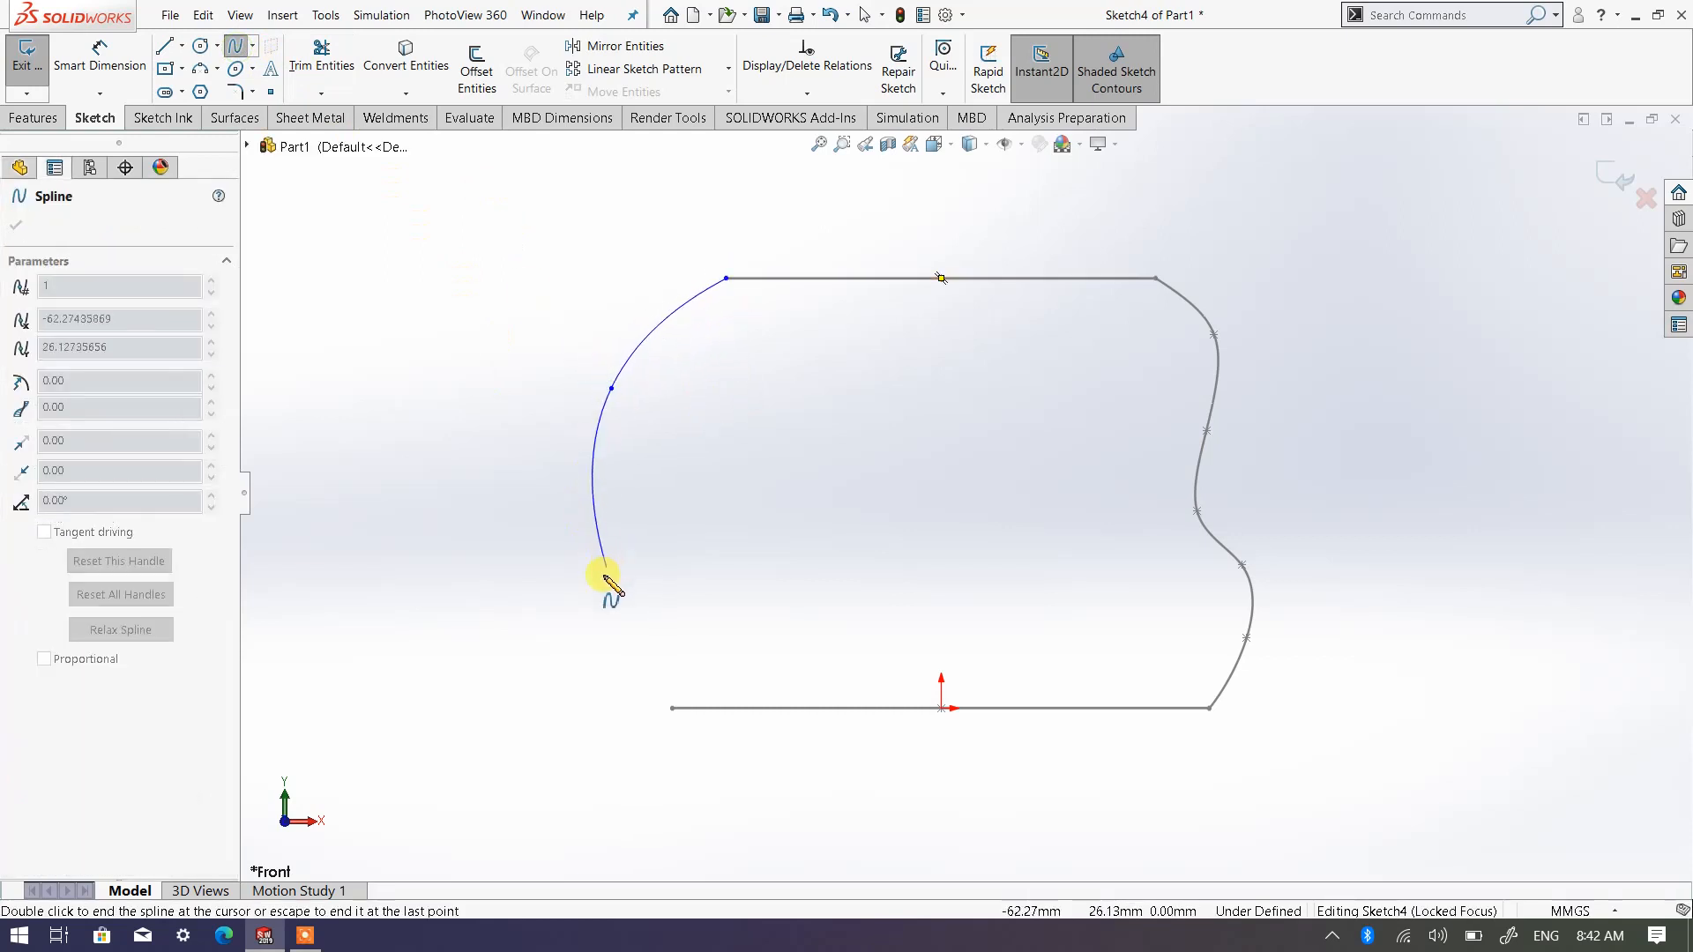
click(616, 637)
double_click(672, 709)
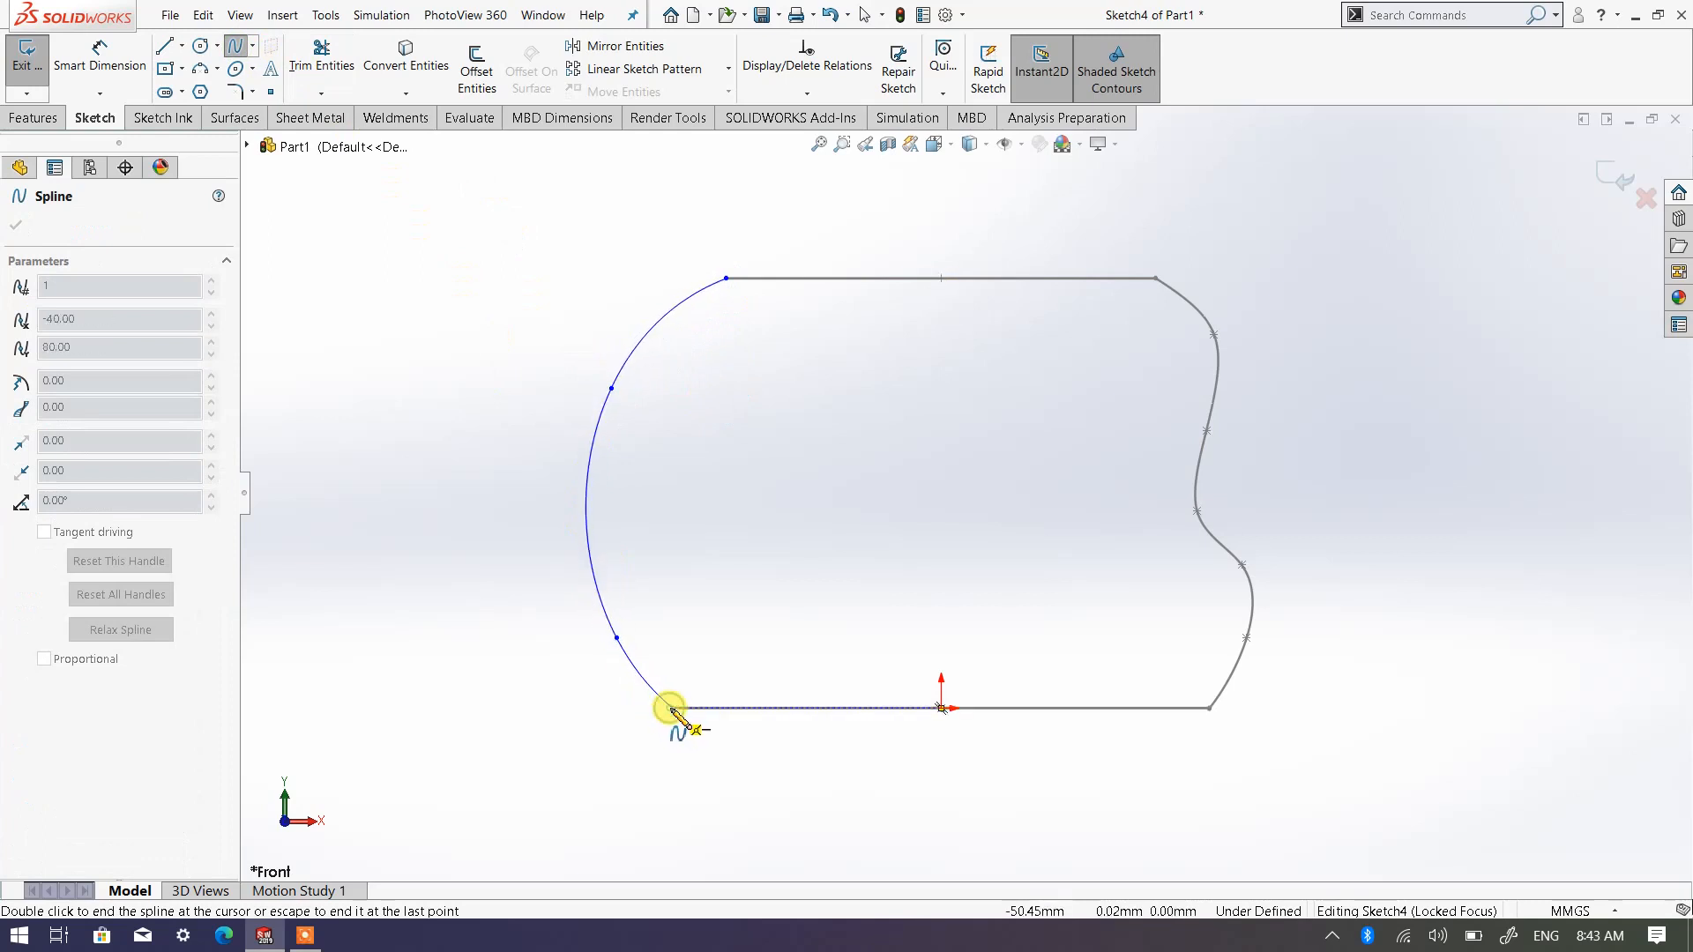
right_click(672, 709)
click(696, 718)
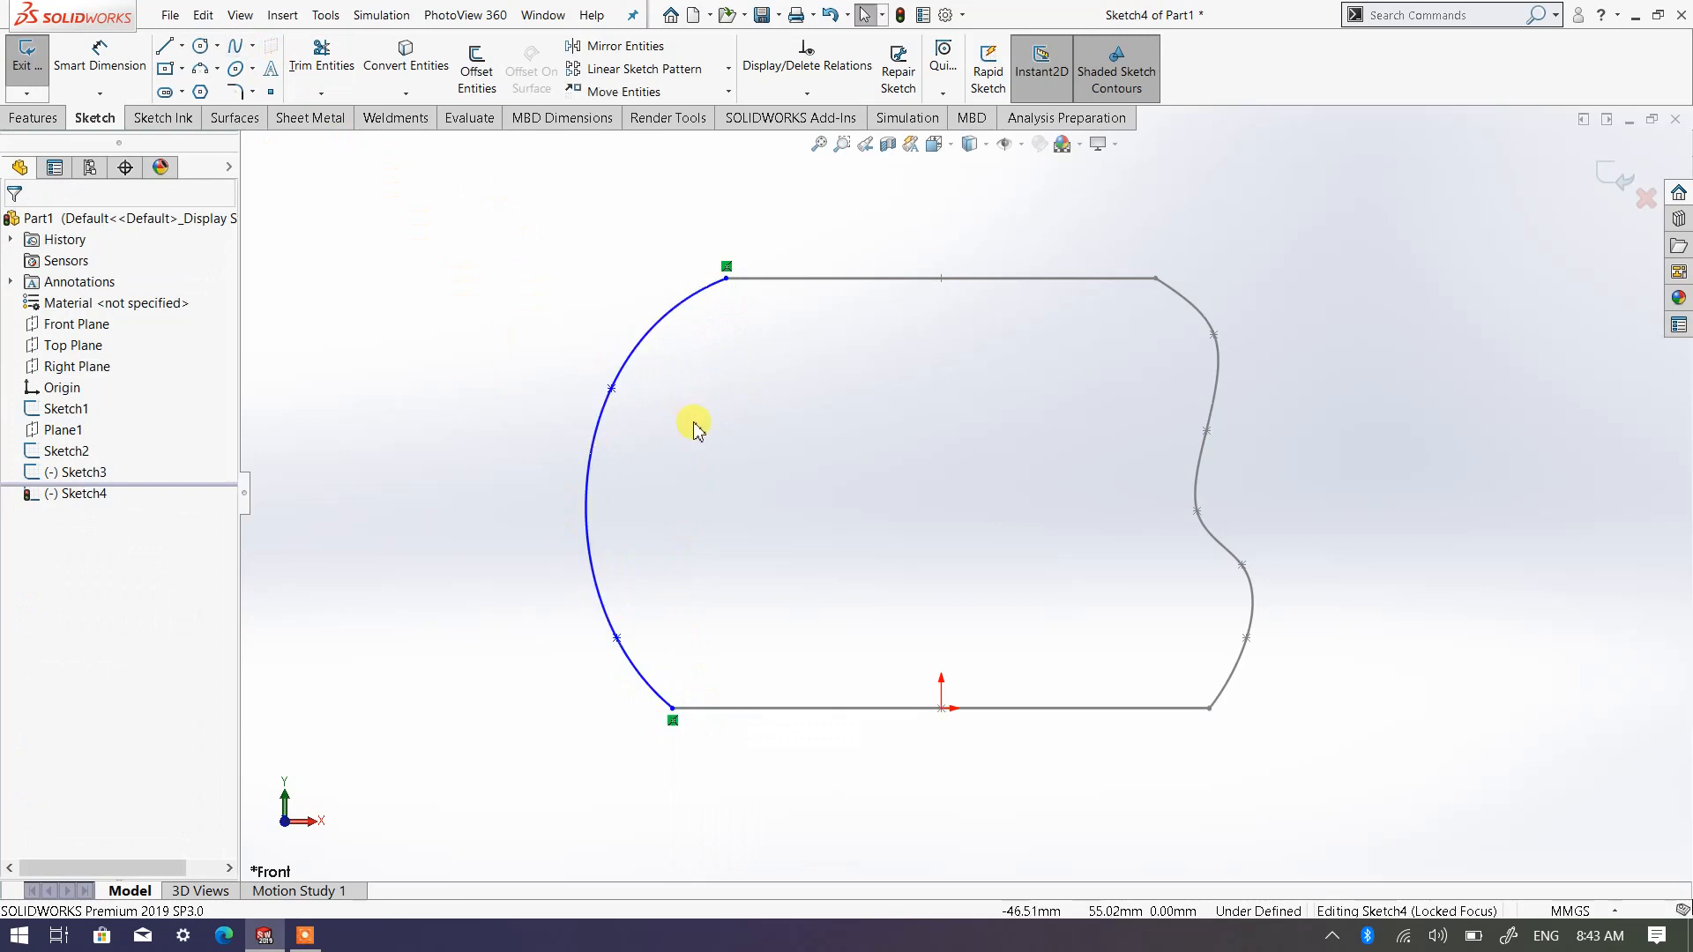
Move the new spline's upper intermediate point to about X -56.9, Y 65.0 mm and exit the sketch
drag(614, 393, 635, 358)
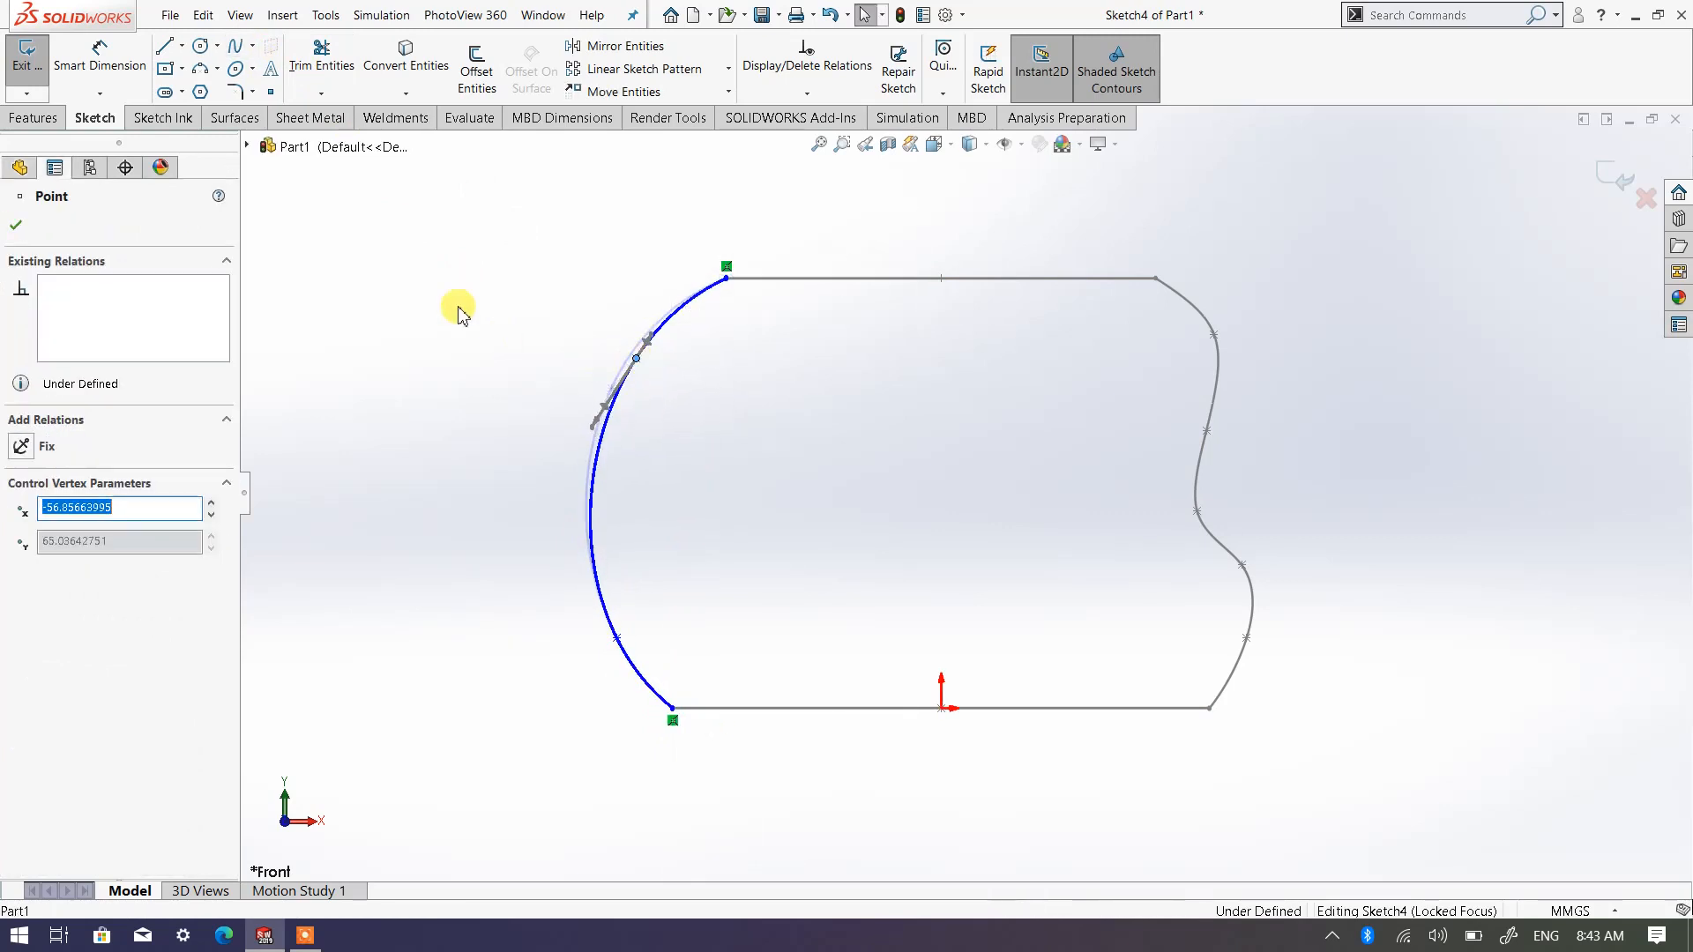
click(15, 227)
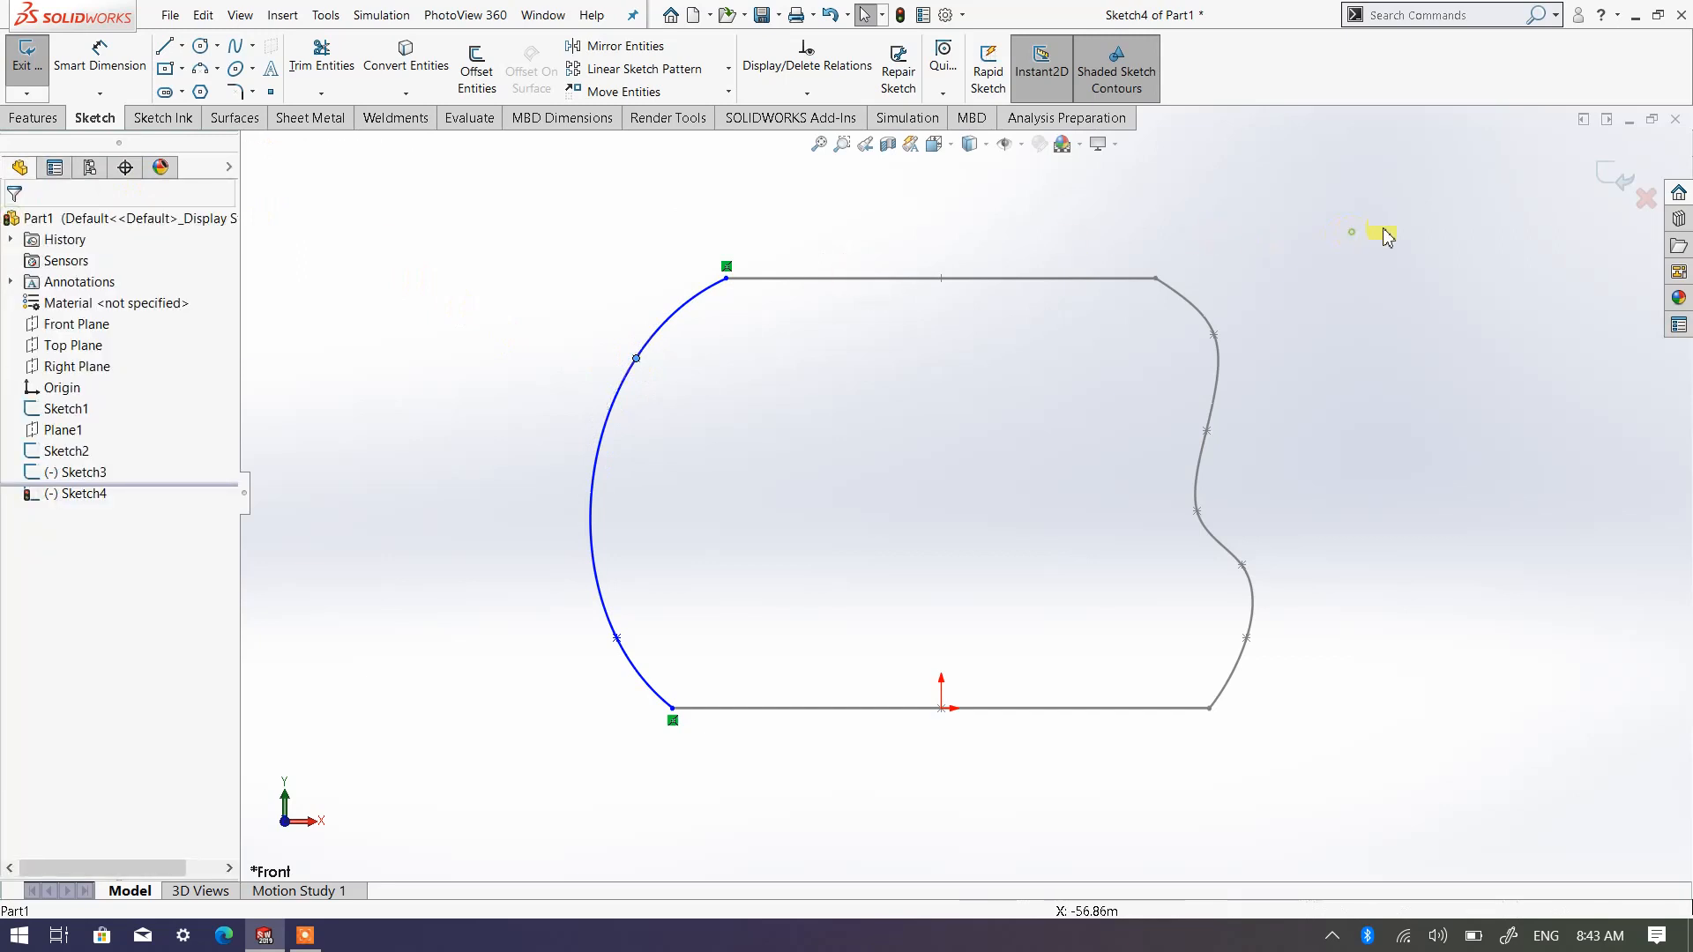
middle_drag(1458, 359, 1409, 420)
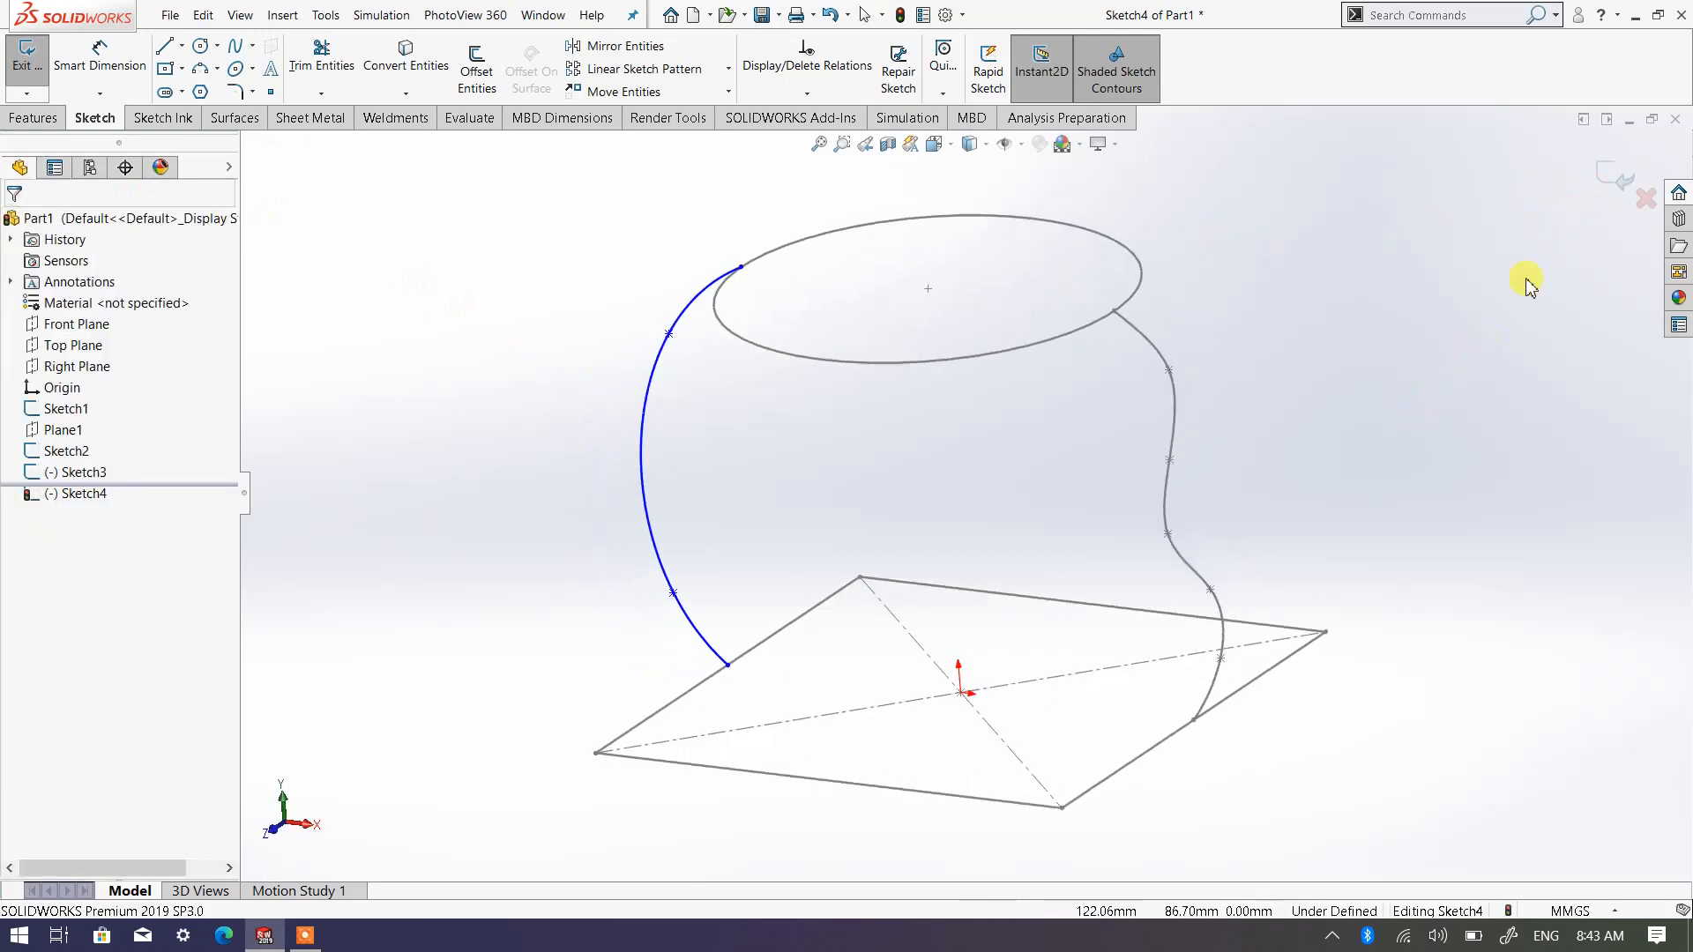
click(1624, 167)
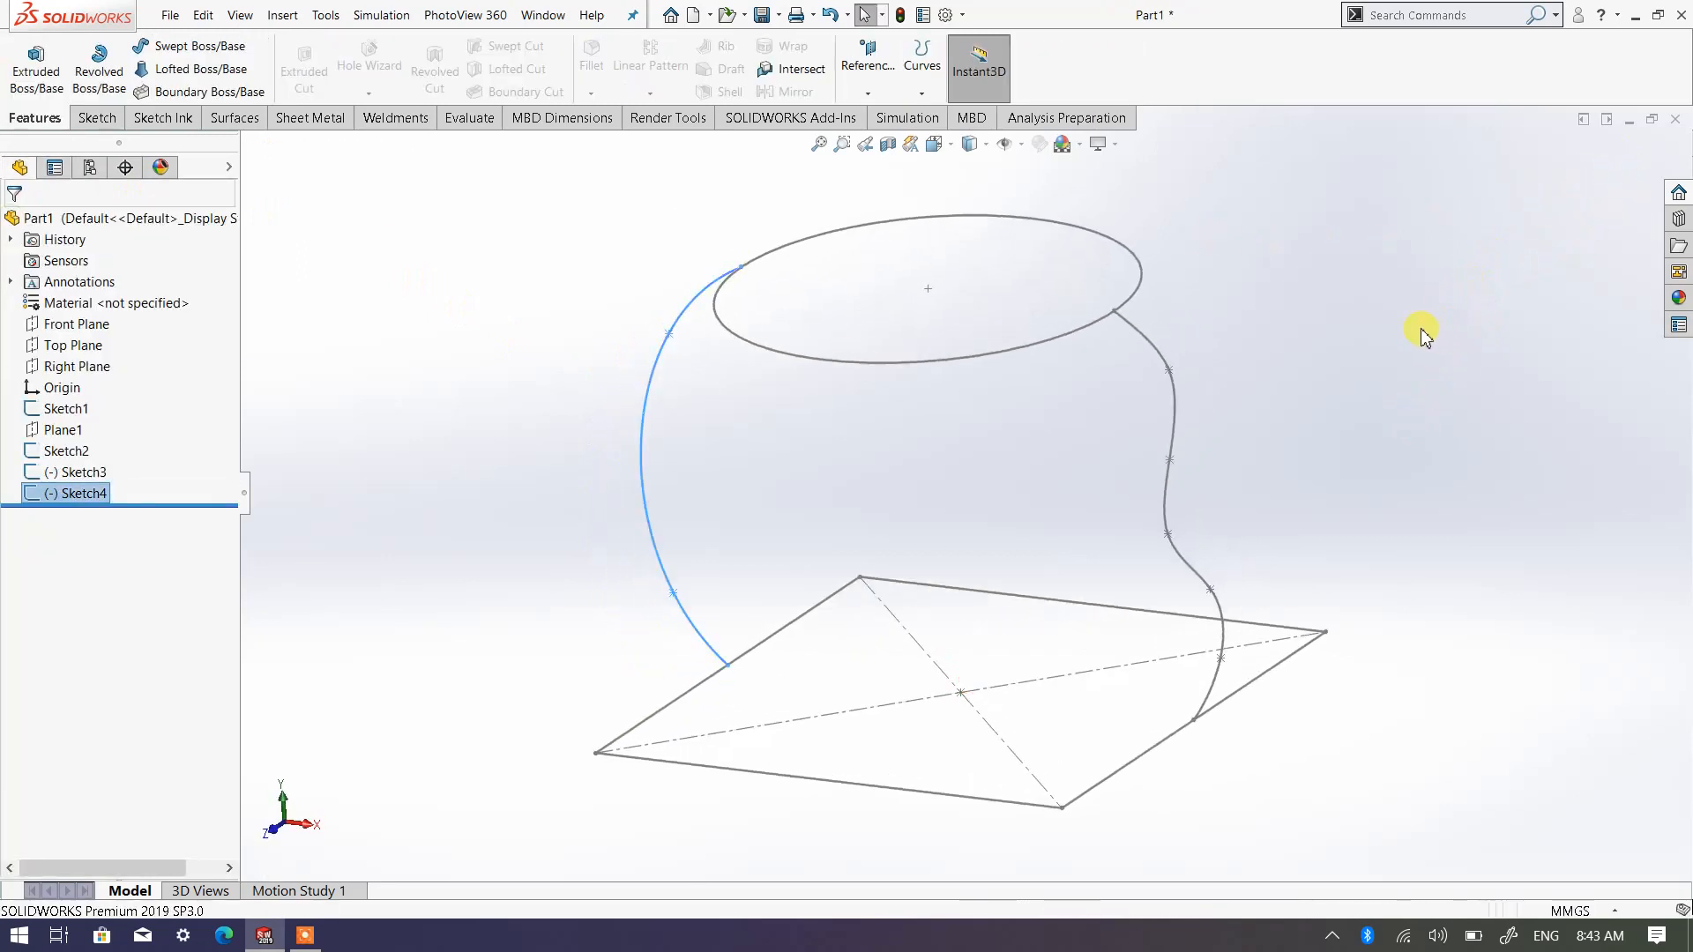
Open a new sketch on the Right Plane and view it face-on with both profiles in sight
mouse_move(1219, 458)
middle_down()
mouse_move(1107, 529)
mouse_move(1033, 296)
middle_up()
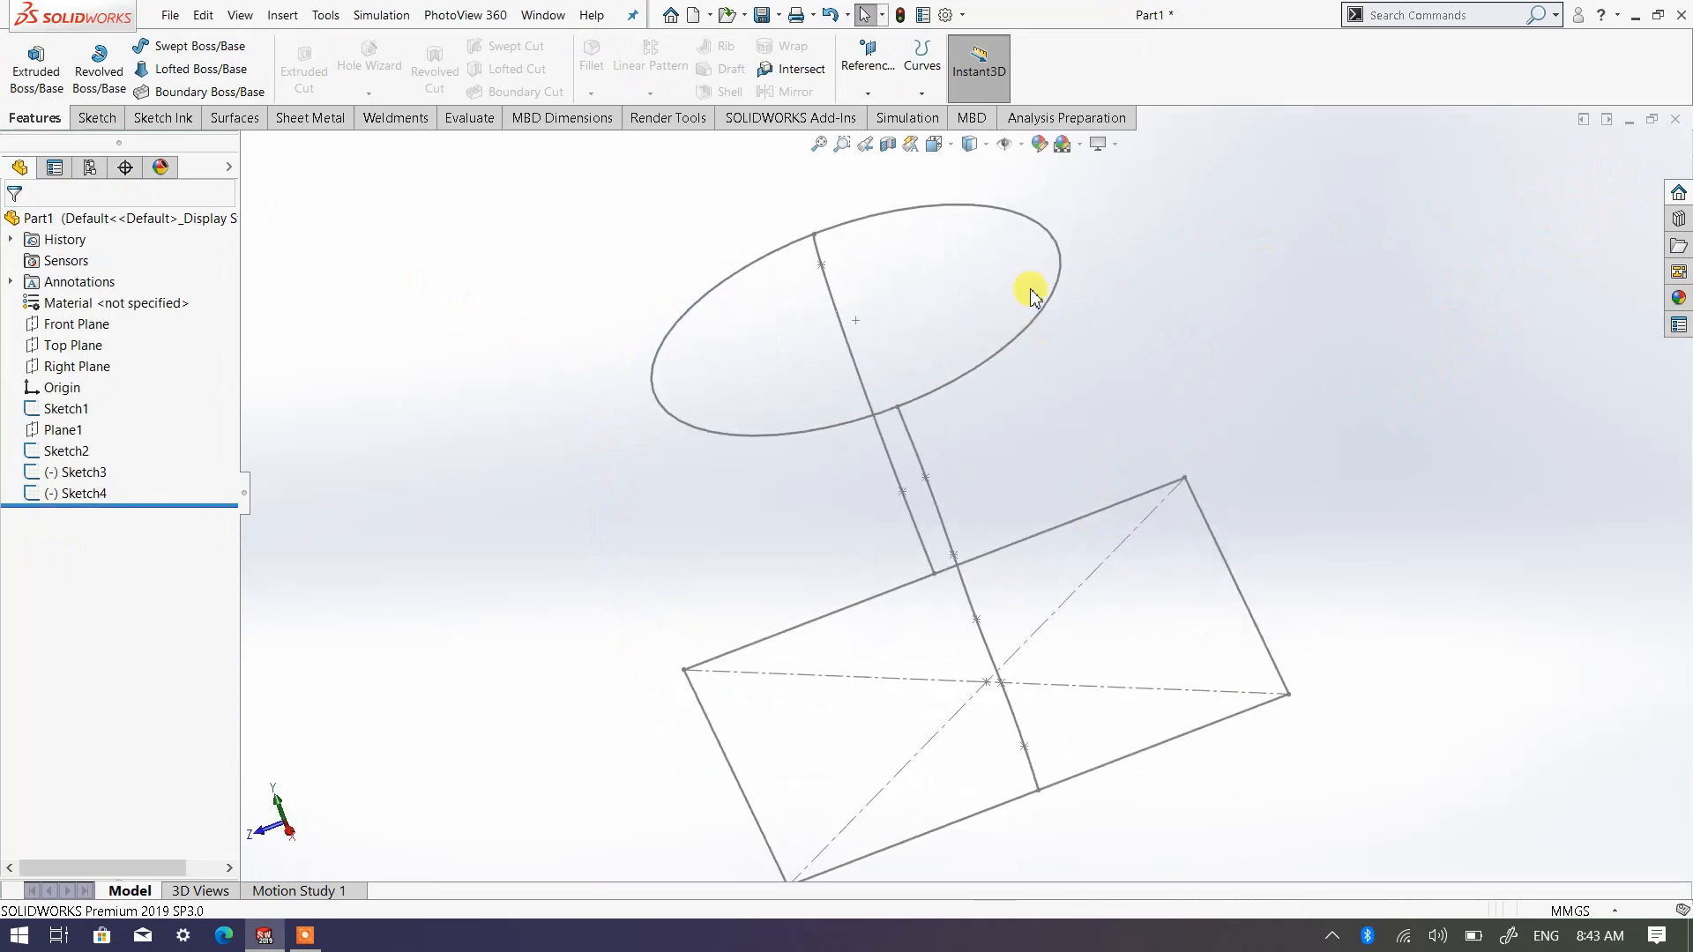
mouse_move(1150, 305)
middle_down()
mouse_move(876, 381)
mouse_move(896, 400)
mouse_move(1083, 264)
middle_up()
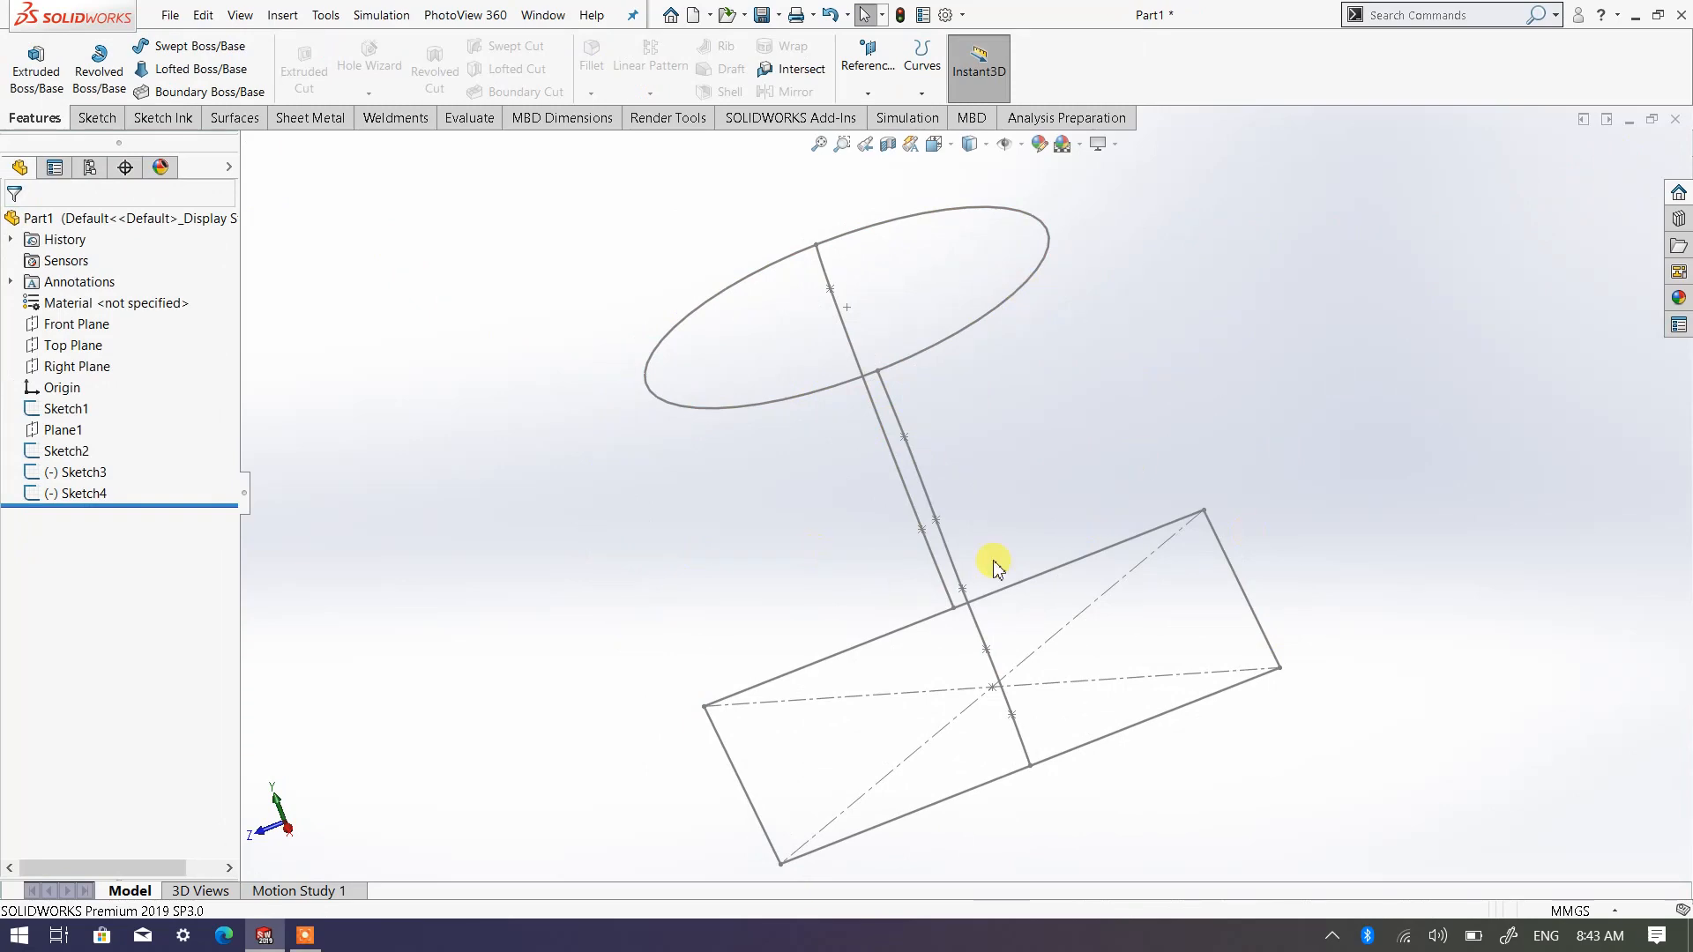
middle_drag(994, 567, 907, 642)
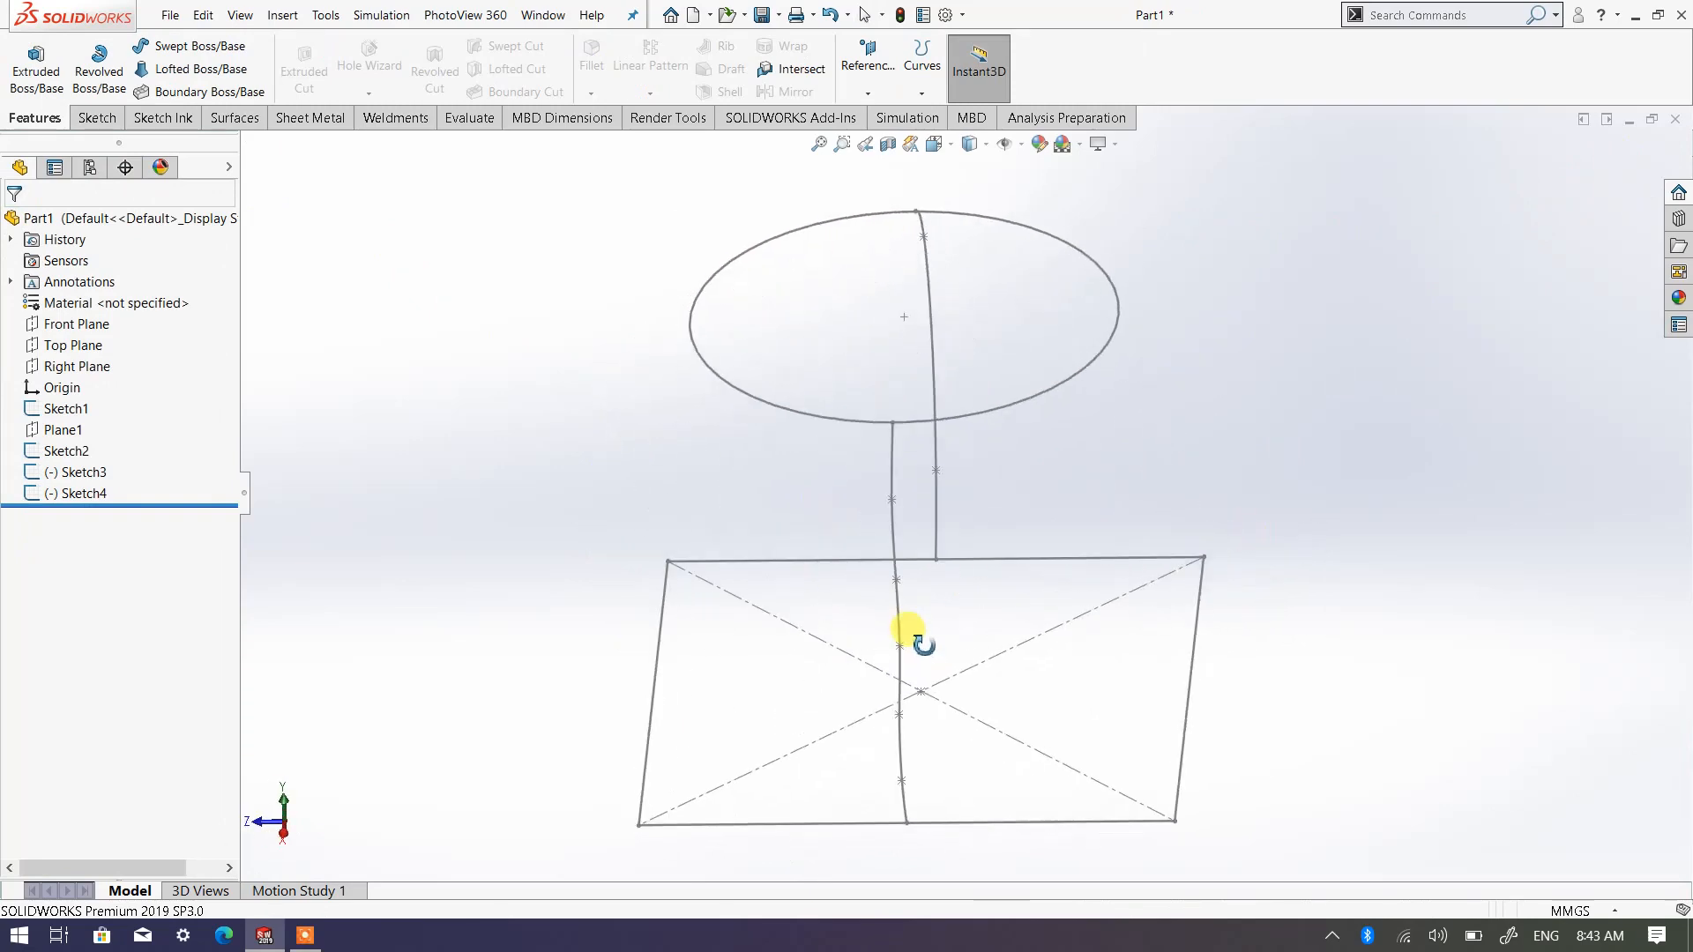
click(78, 366)
click(103, 324)
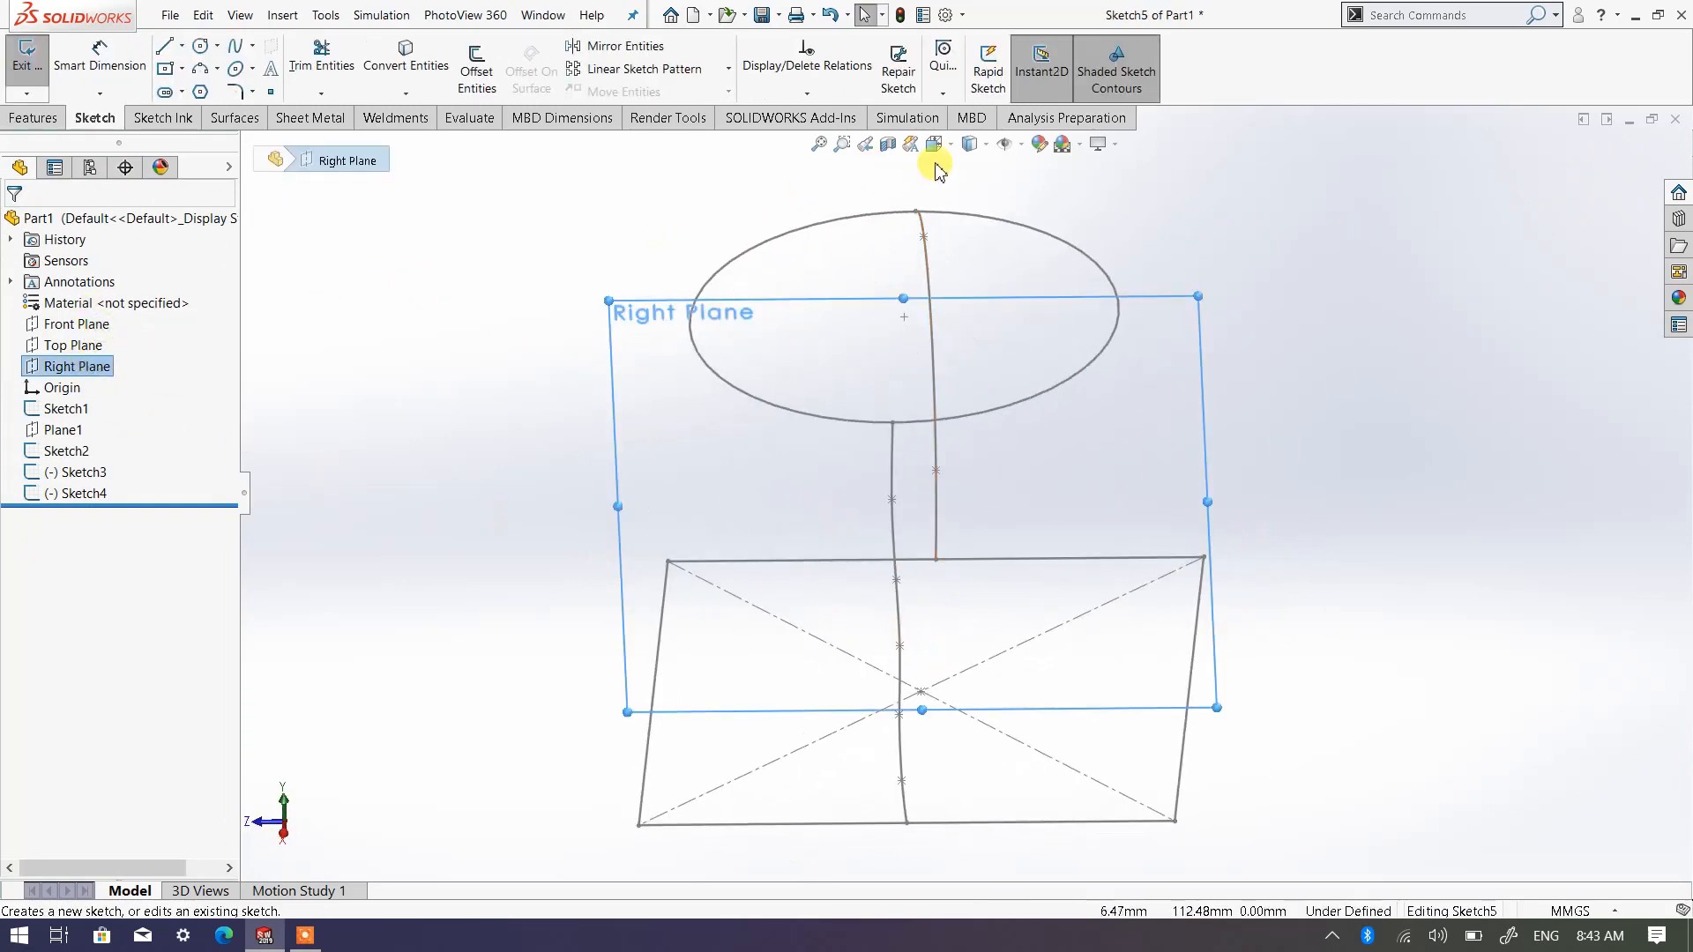
click(969, 143)
click(1026, 254)
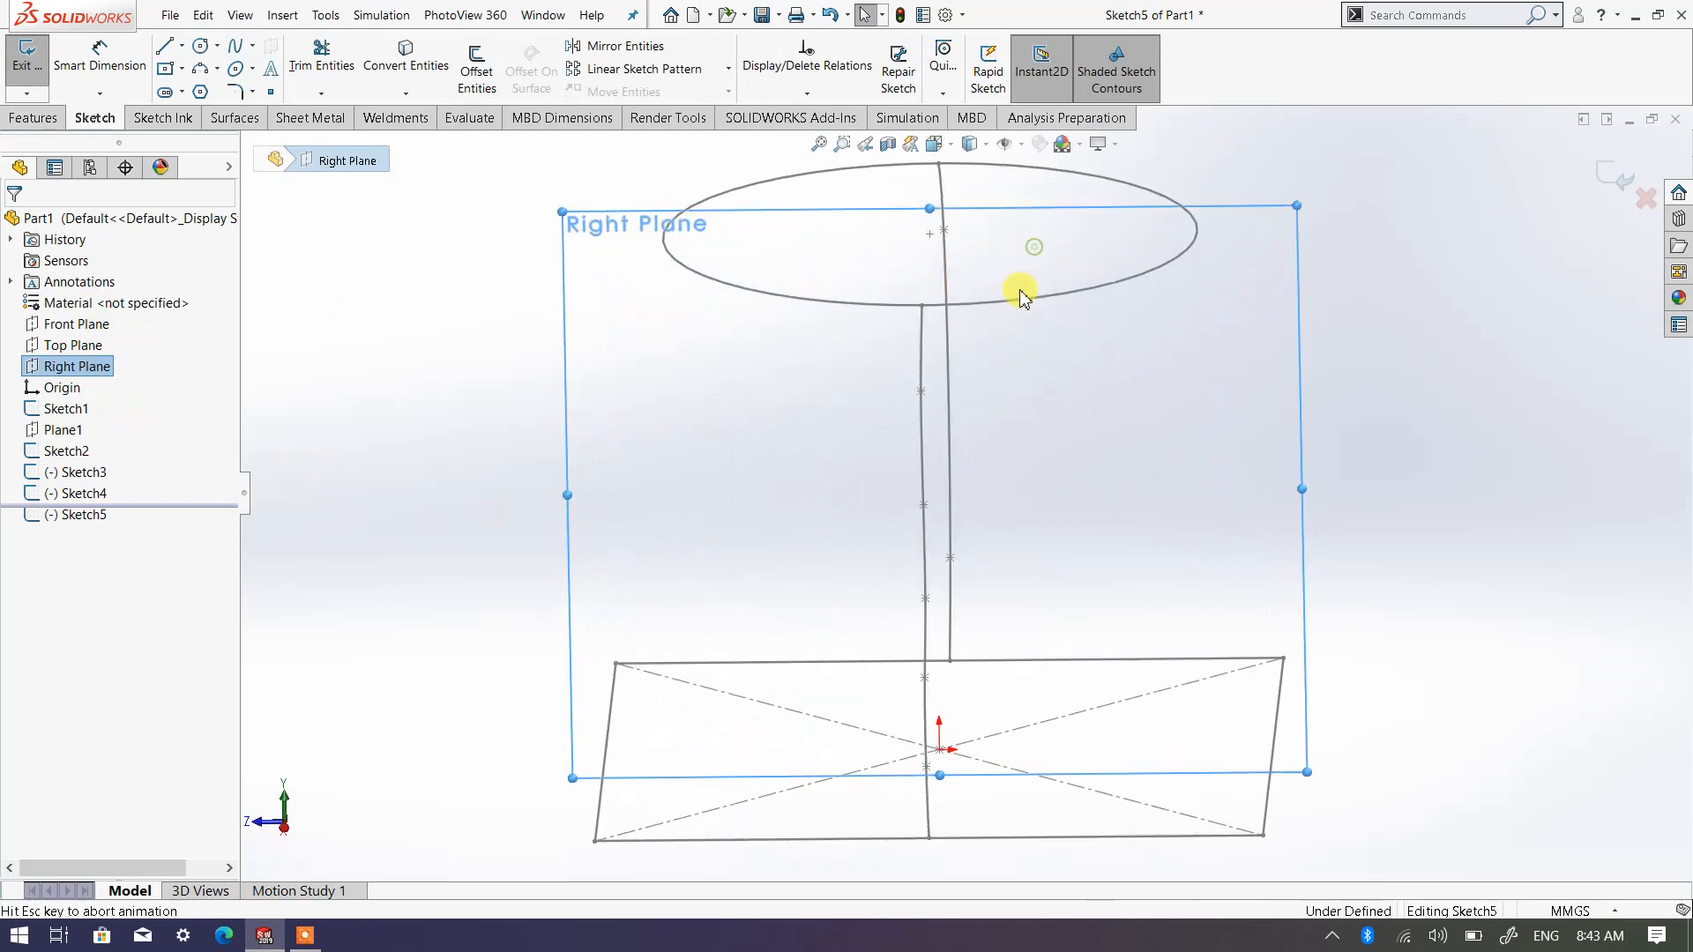
click(1132, 441)
scroll(1130, 428, up, 3)
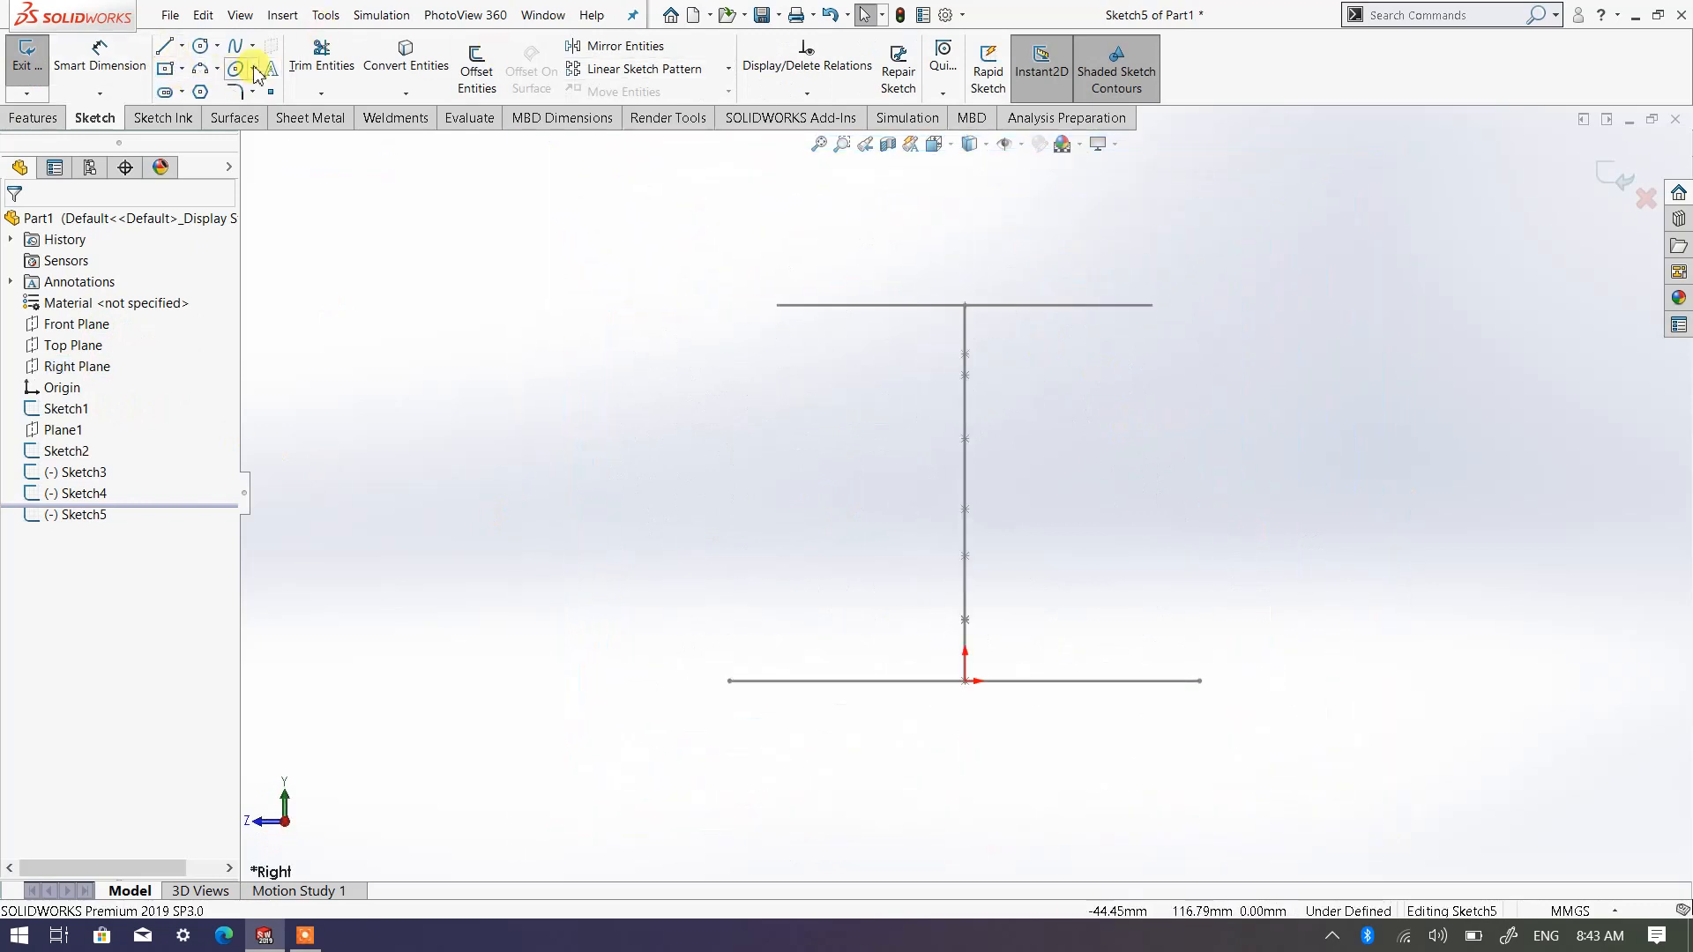
Draw an S-shaped spline from the circle's positive-X end through about 52, 61 mm to the square's edge, shift its lower intermediate point outward, and exit the sketch
click(233, 47)
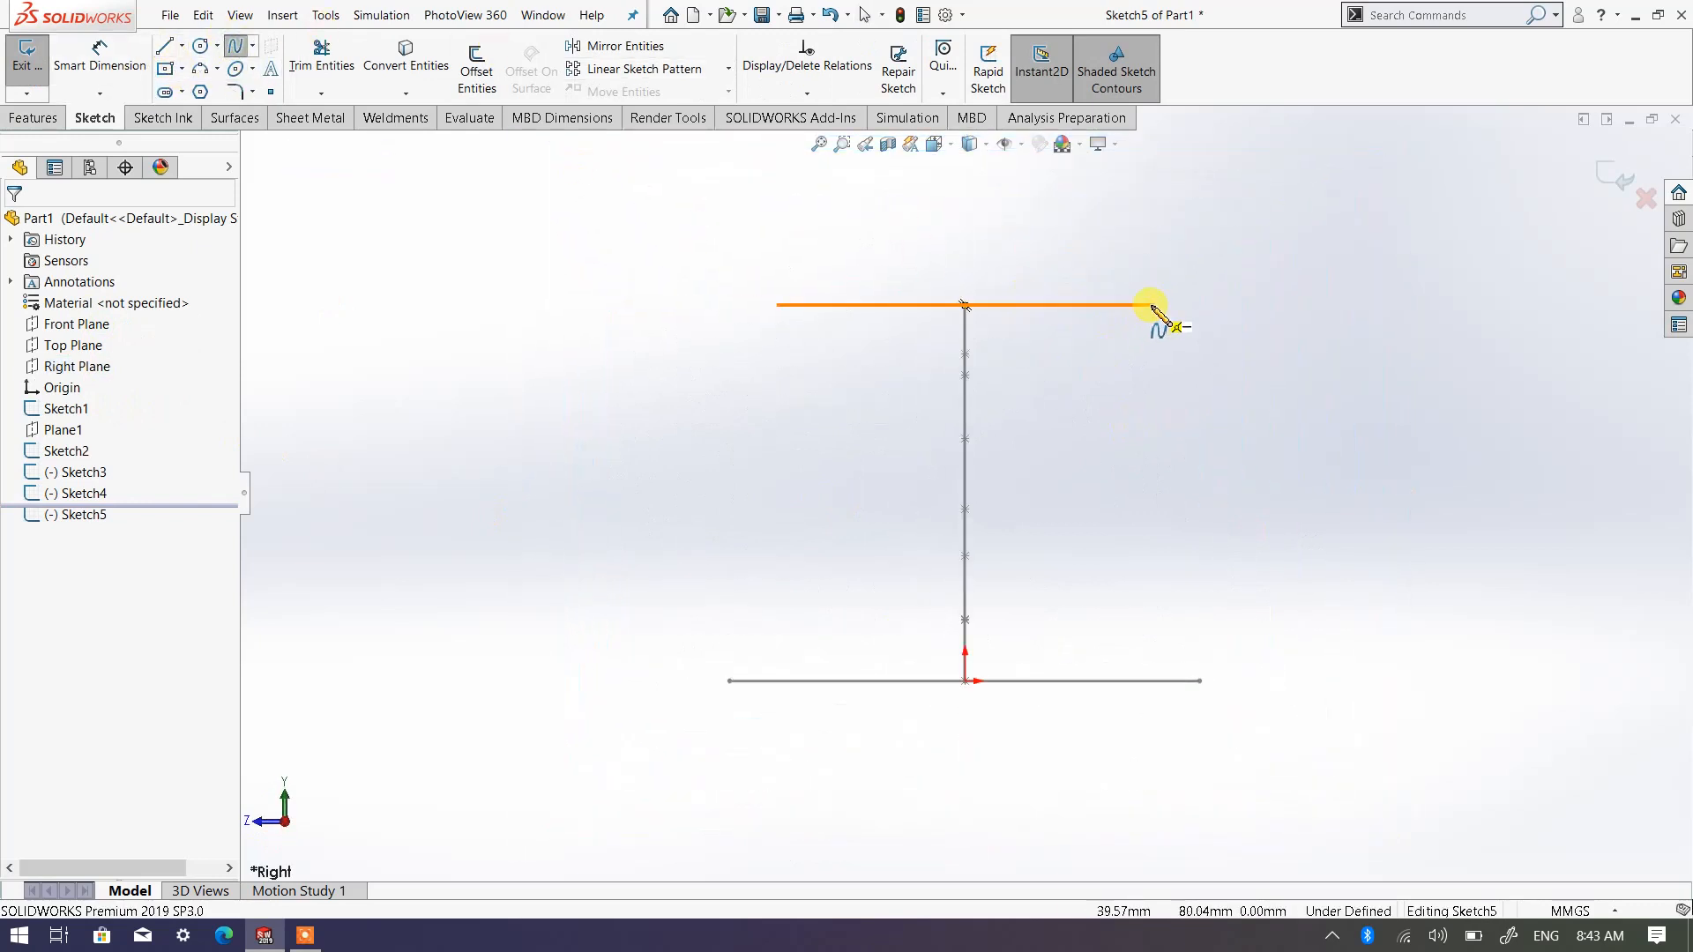
click(1151, 305)
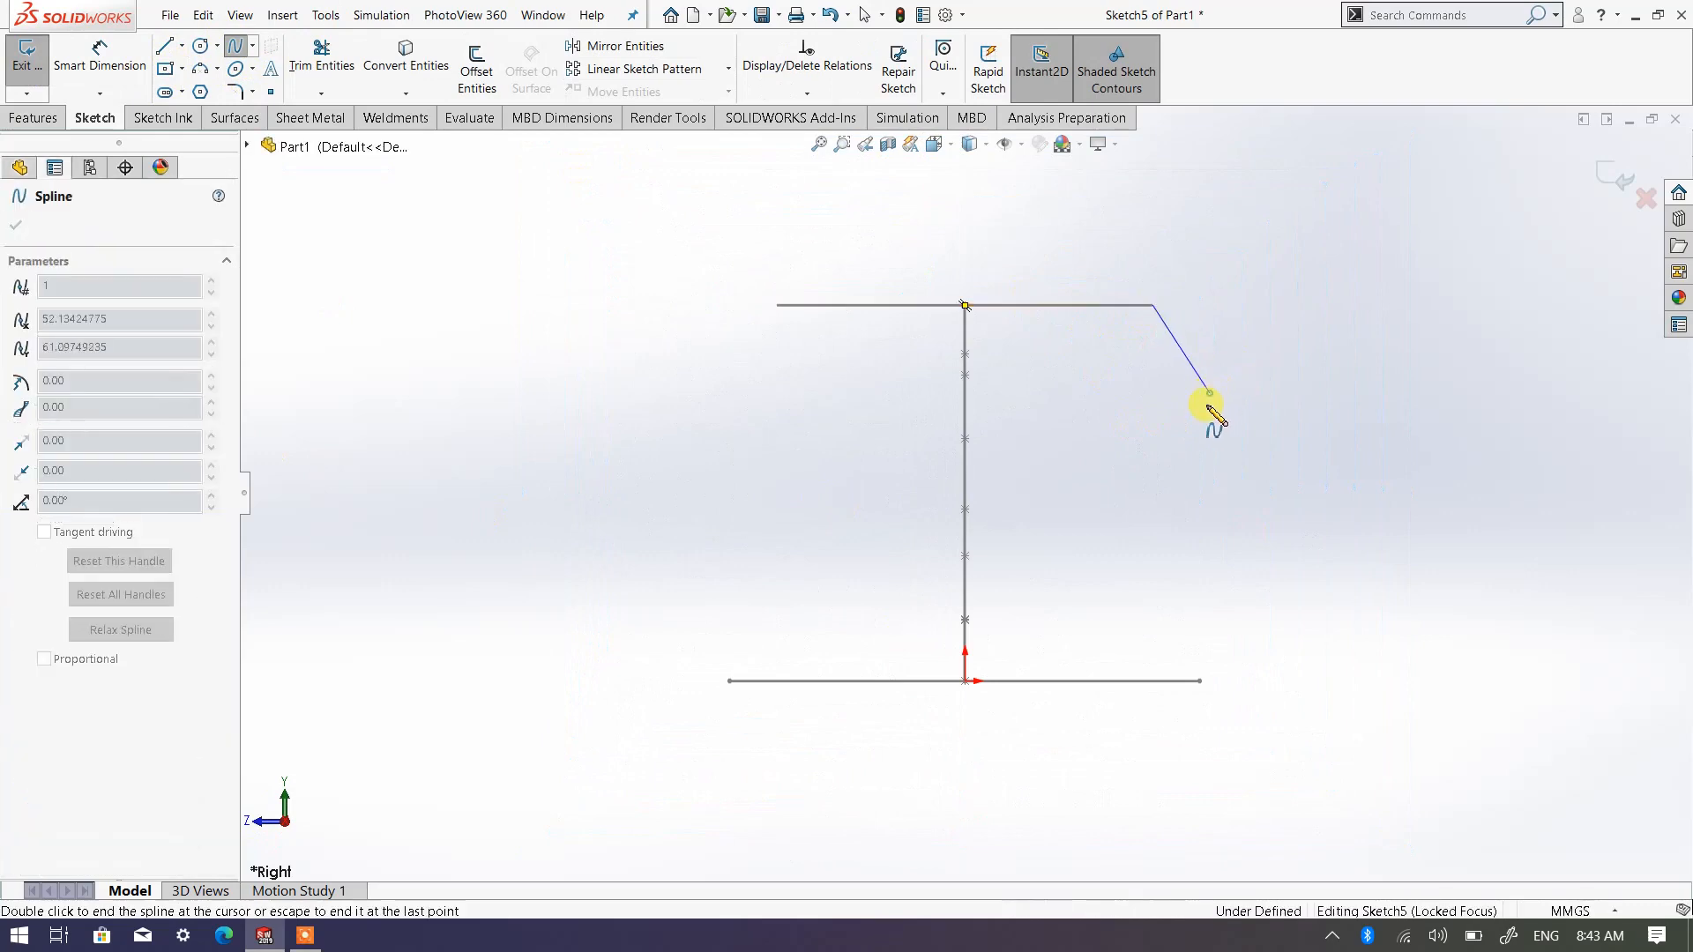
click(1209, 393)
click(1123, 544)
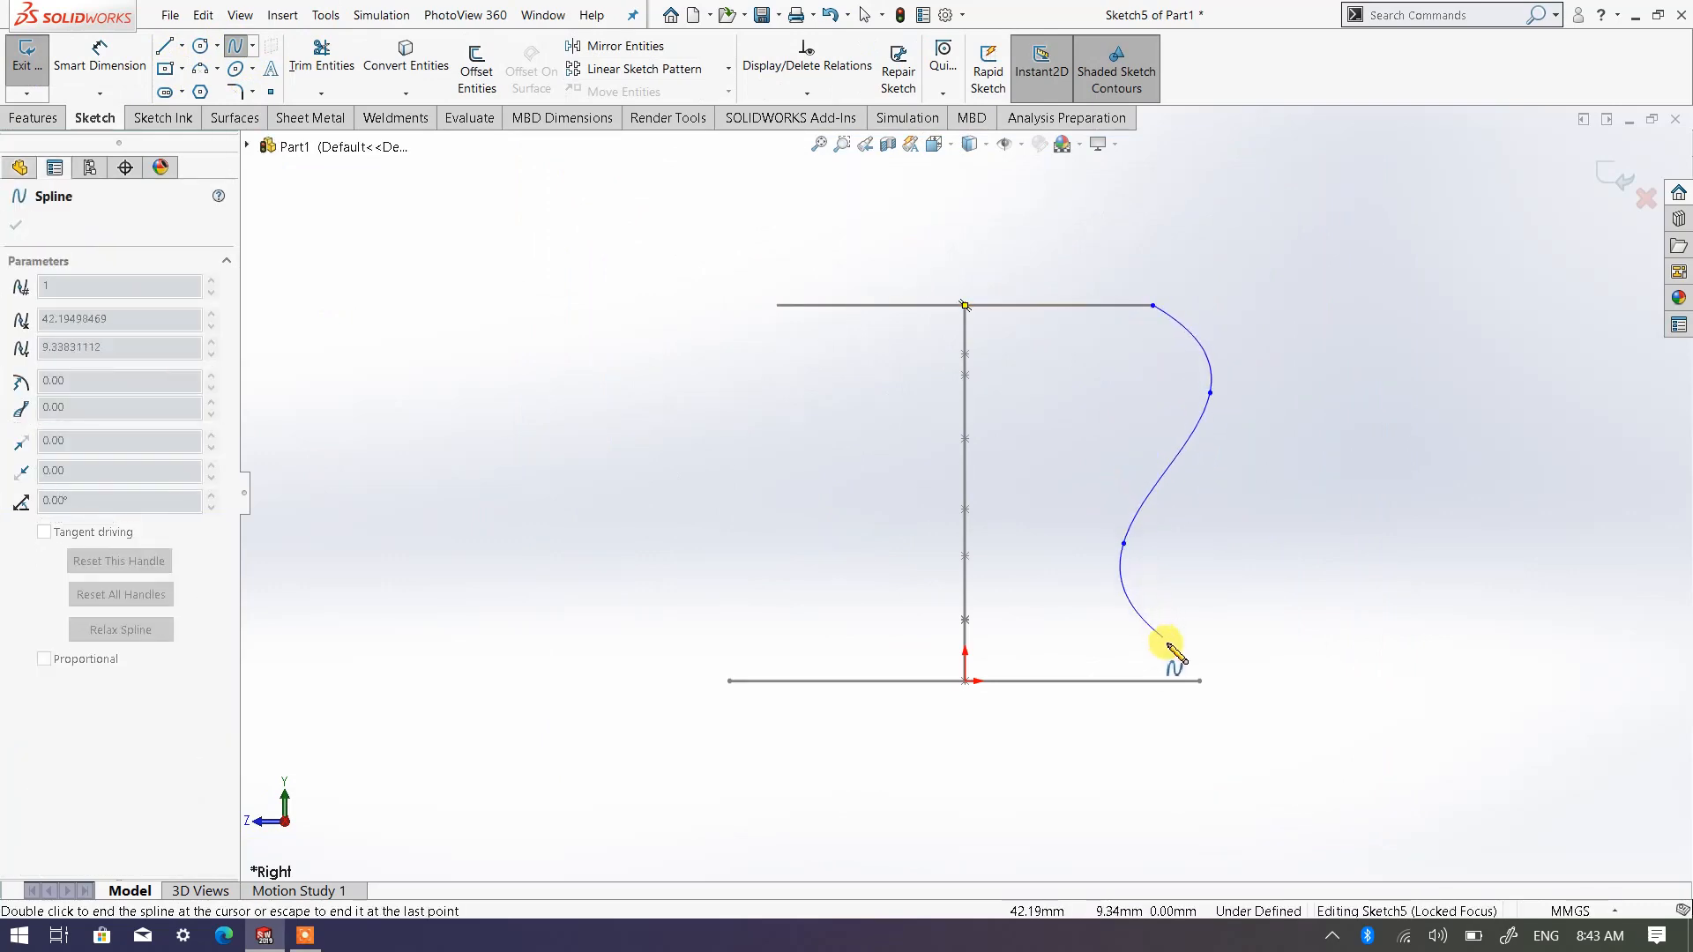
click(1200, 680)
right_click(1201, 678)
click(1255, 690)
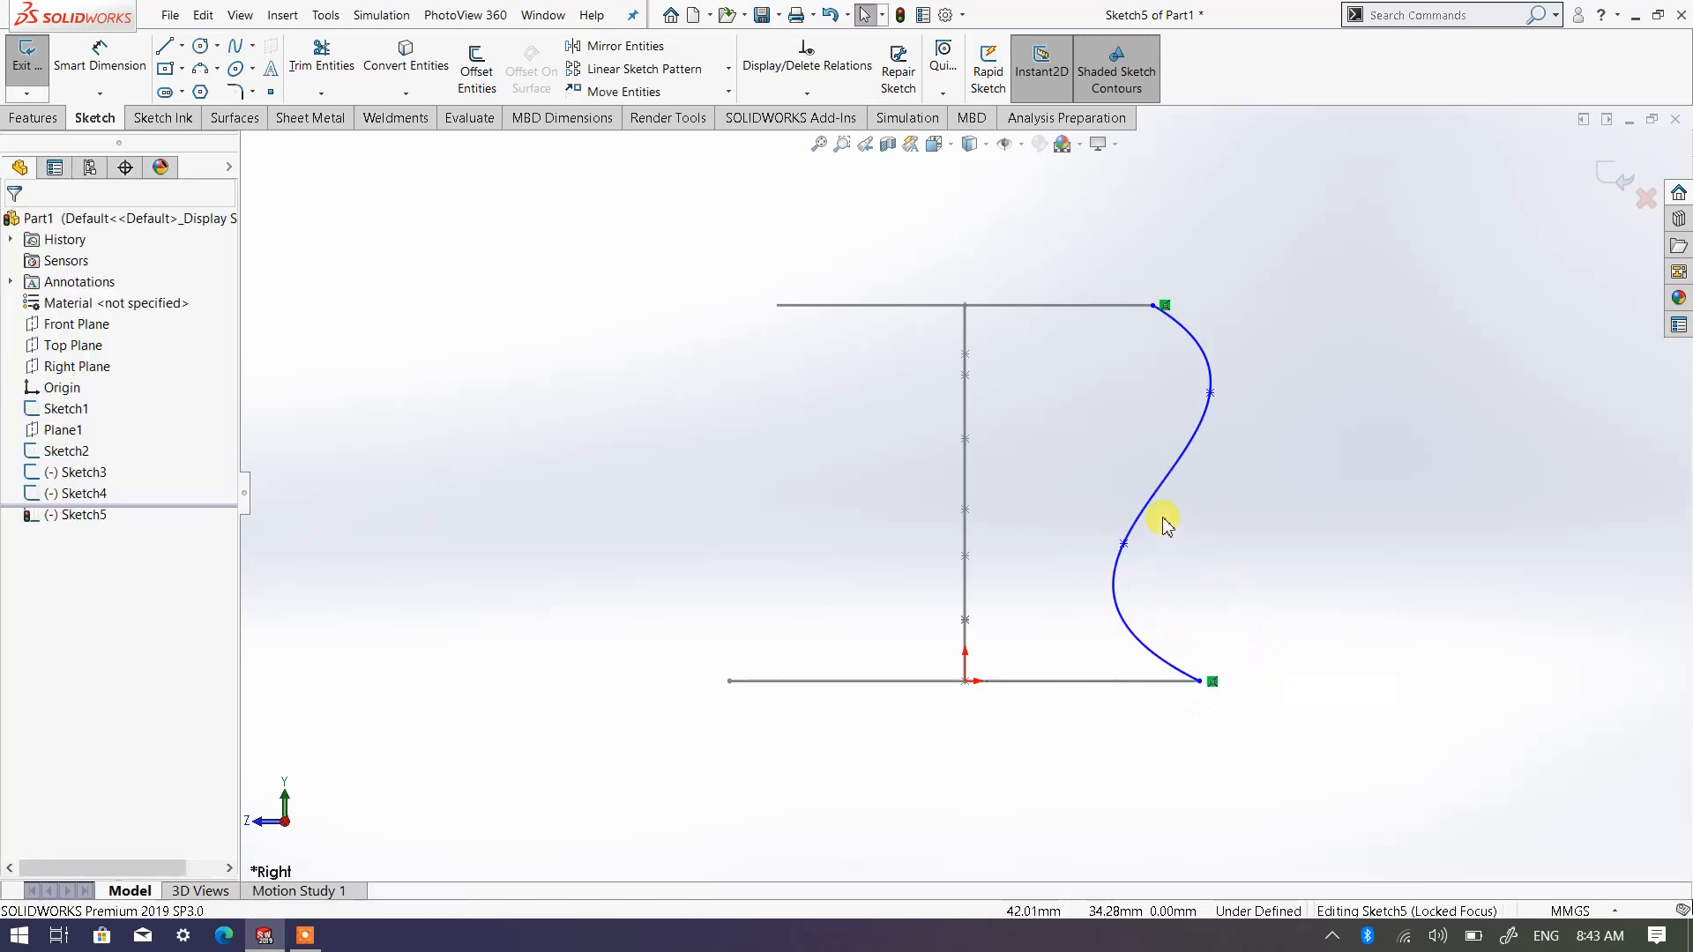
drag(1135, 542, 1150, 527)
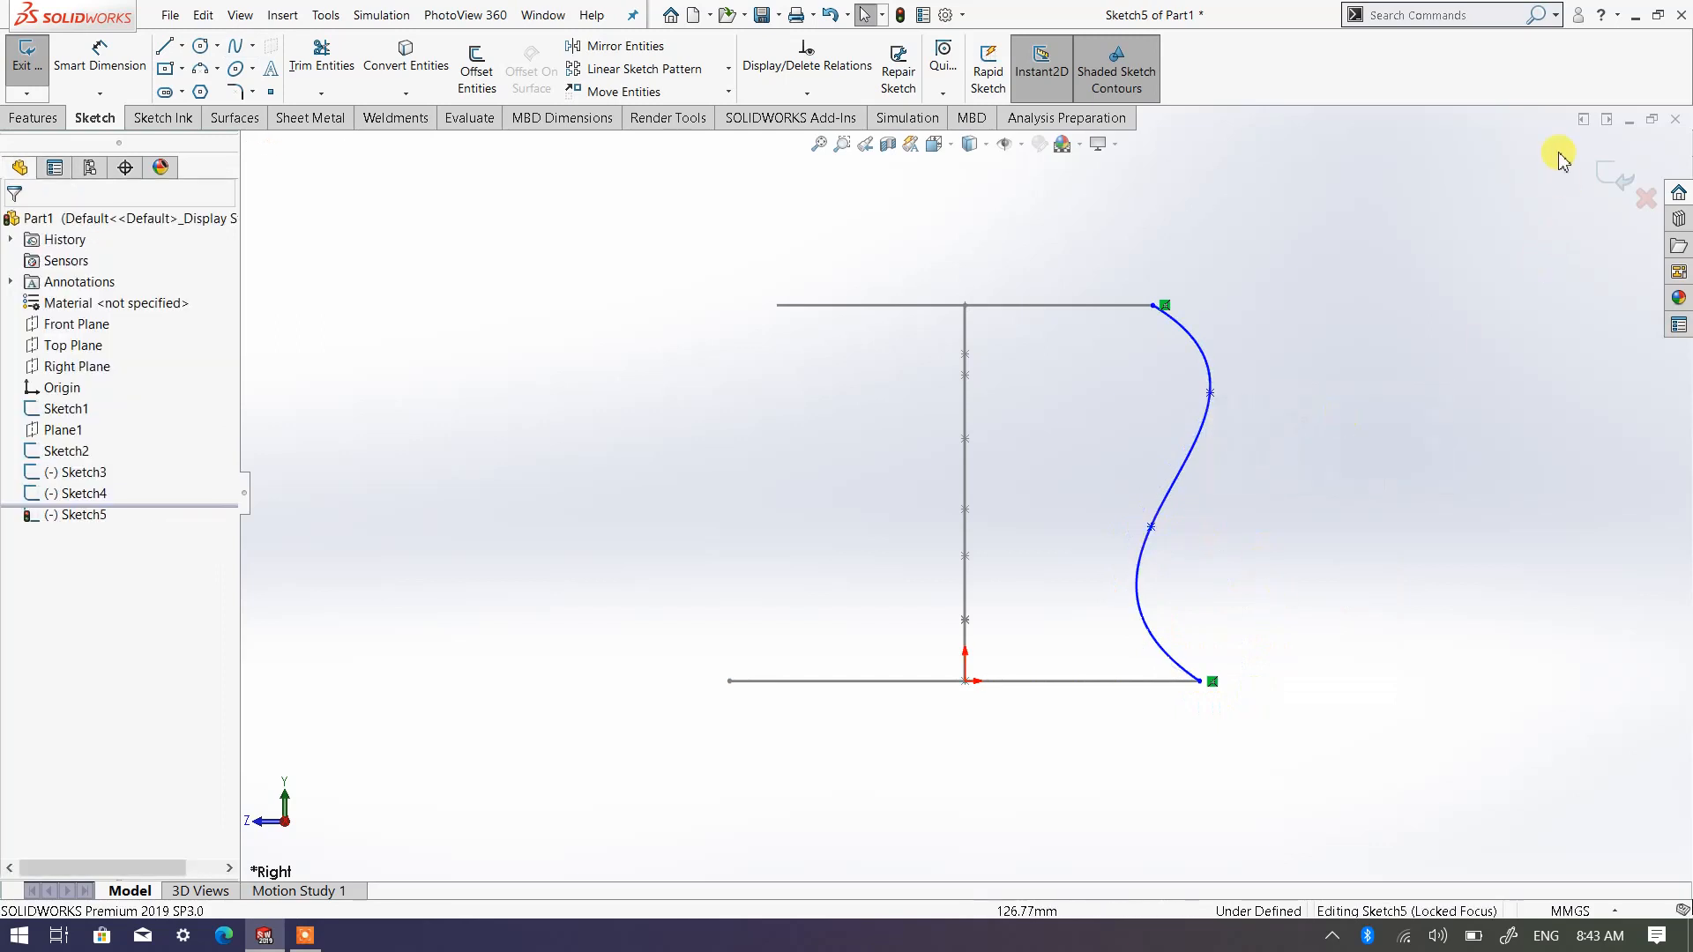
click(1616, 176)
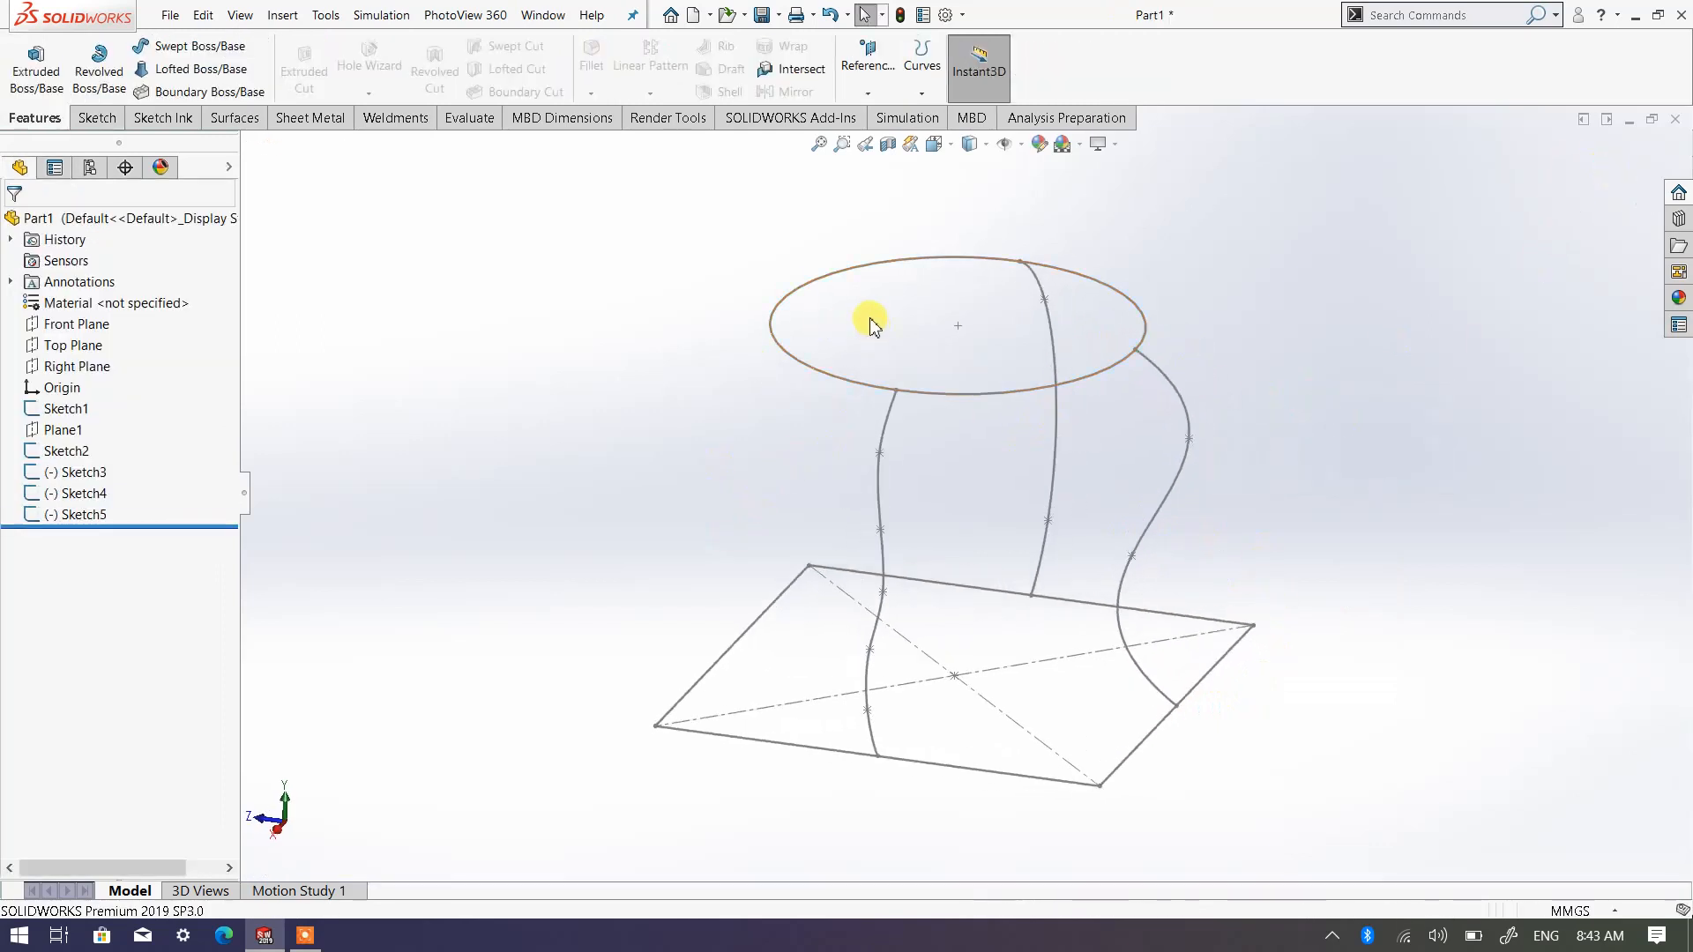
Open a second, separate sketch on the Right Plane, viewed face-on with the S-shaped spline in sight
click(98, 365)
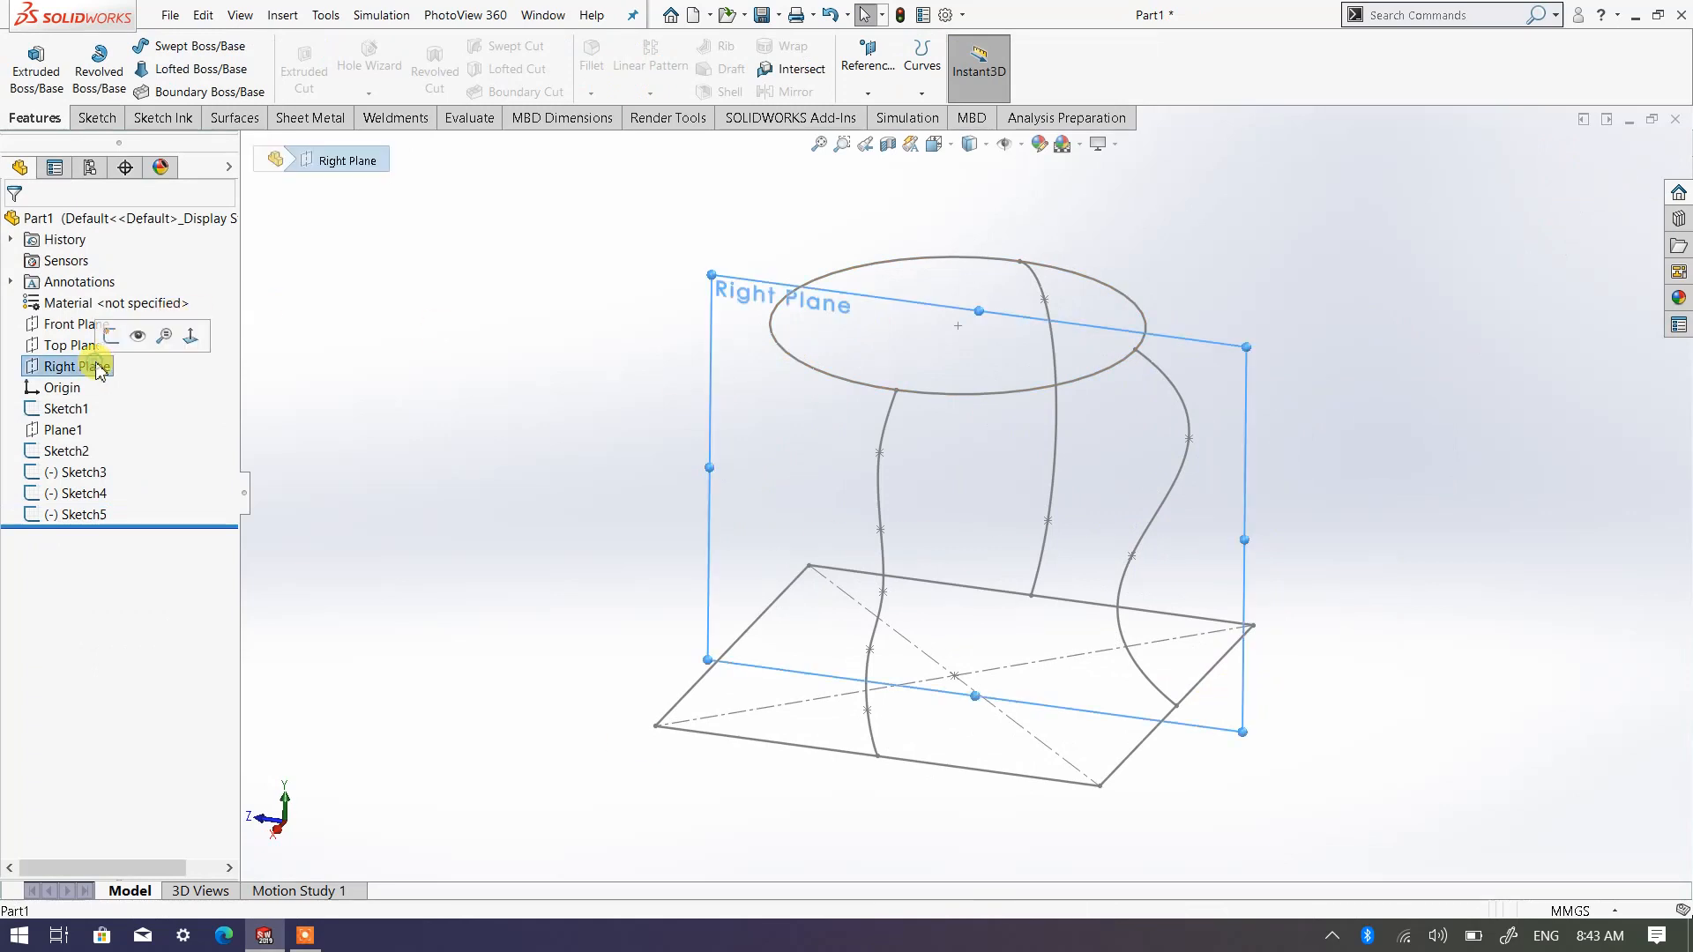
click(108, 338)
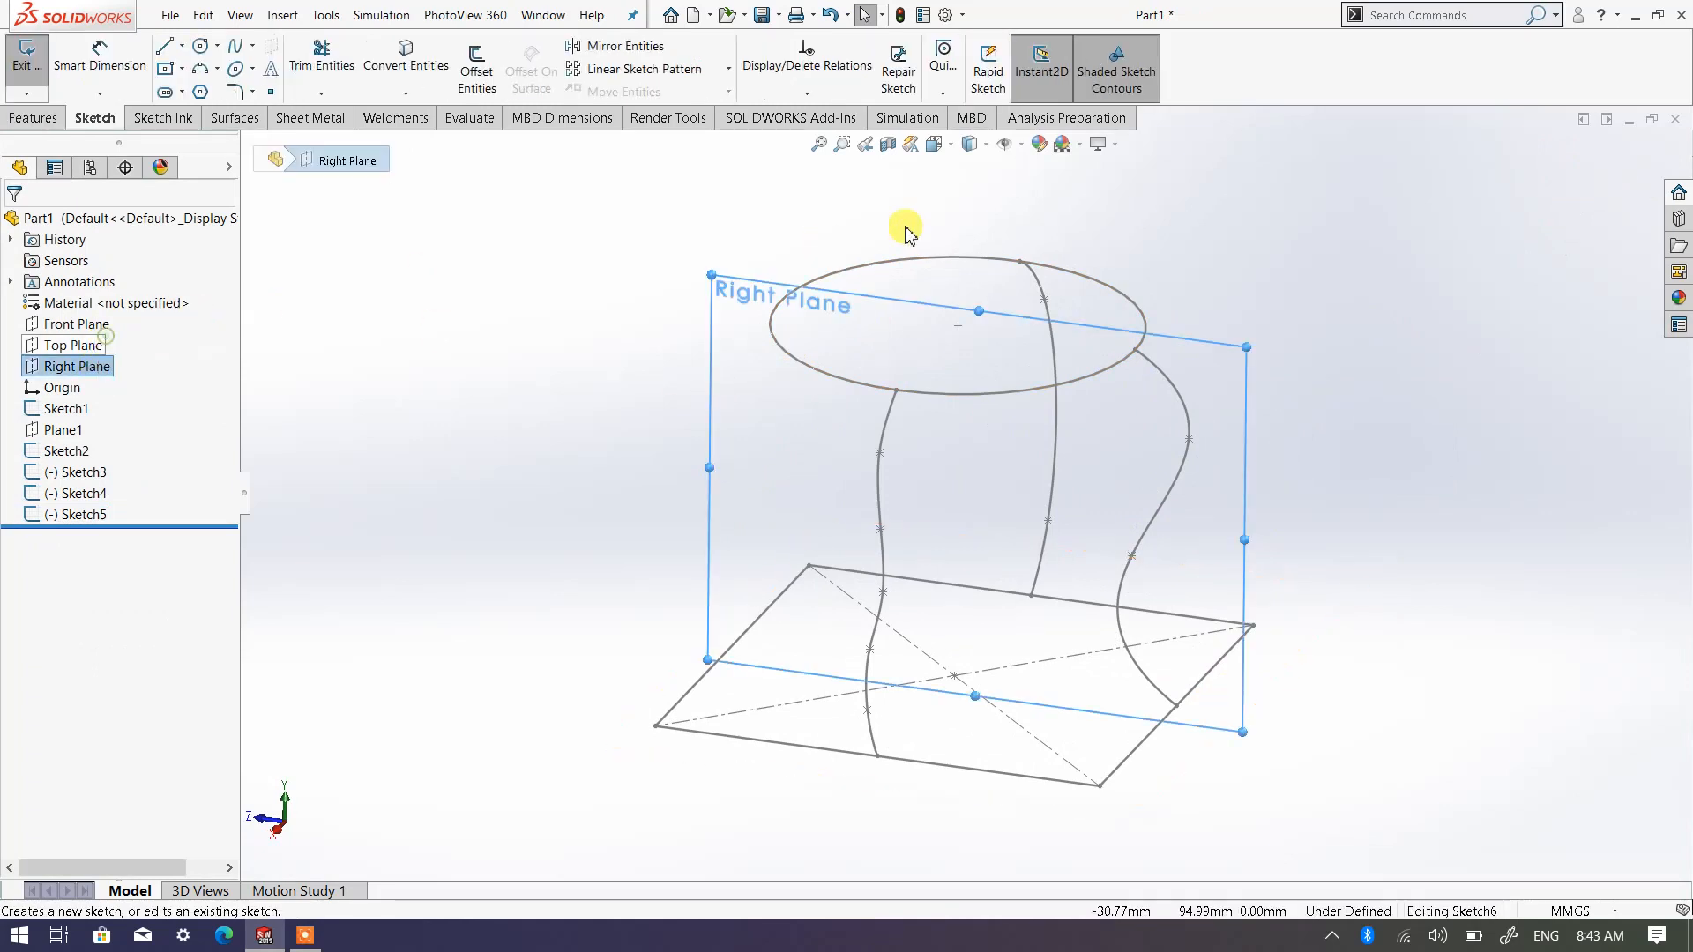
click(934, 144)
click(1035, 251)
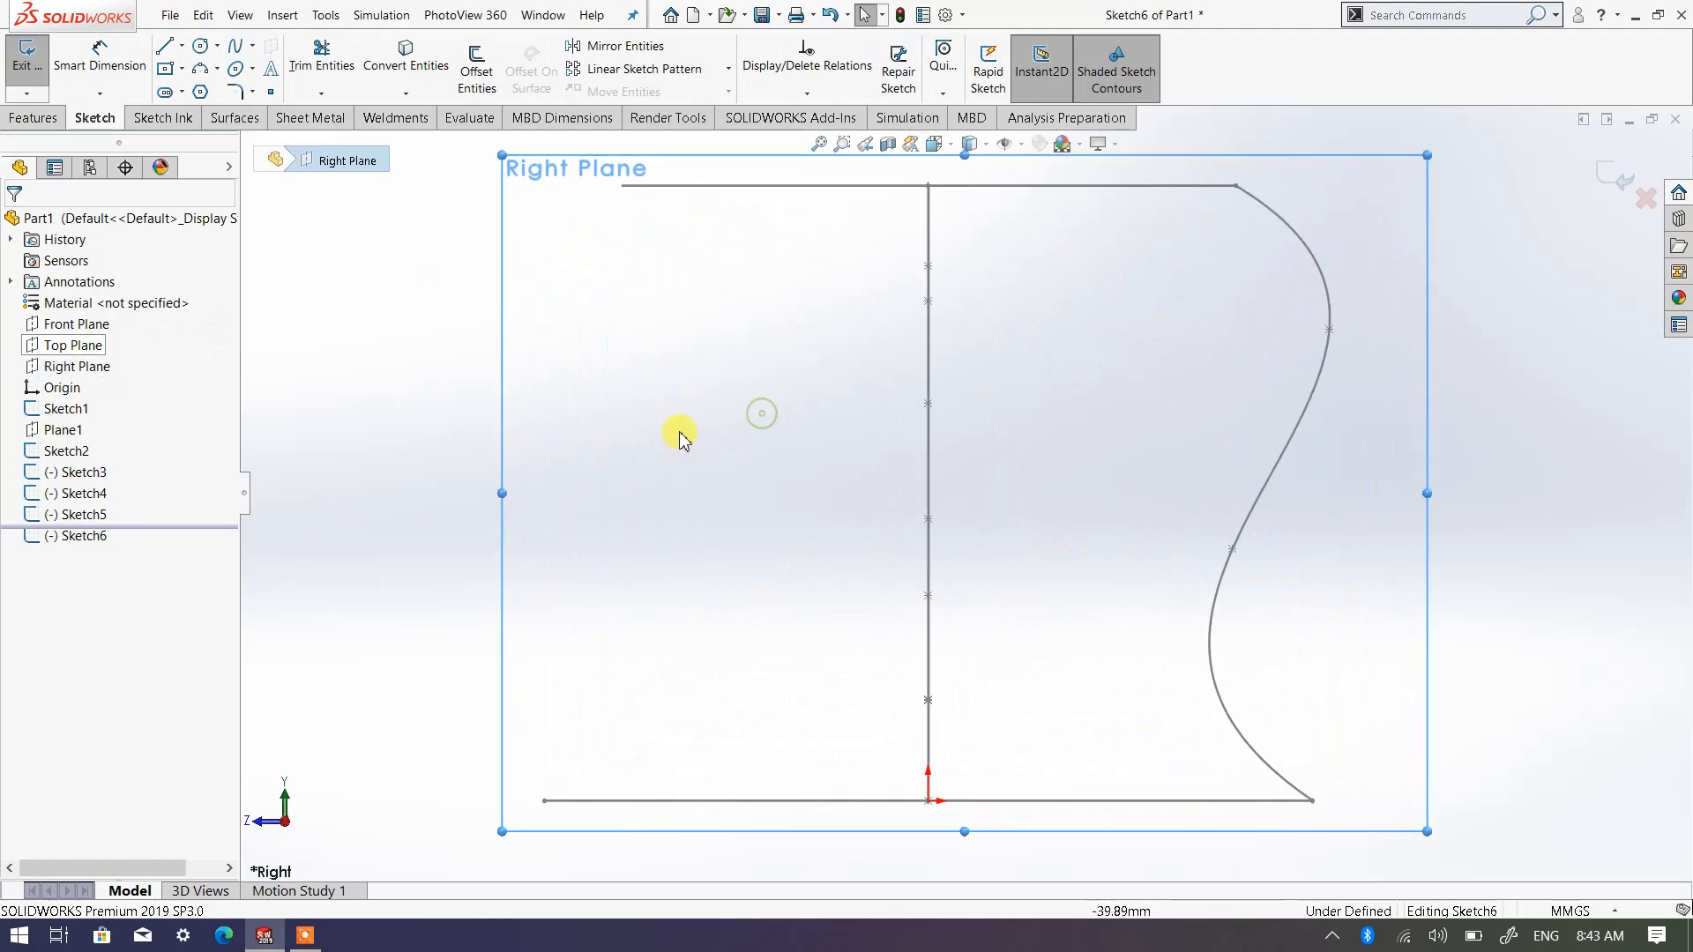
Draw an inward-curving spline from the circle's open end to the square's edge through one middle point, opposite the S-shaped spline
click(233, 45)
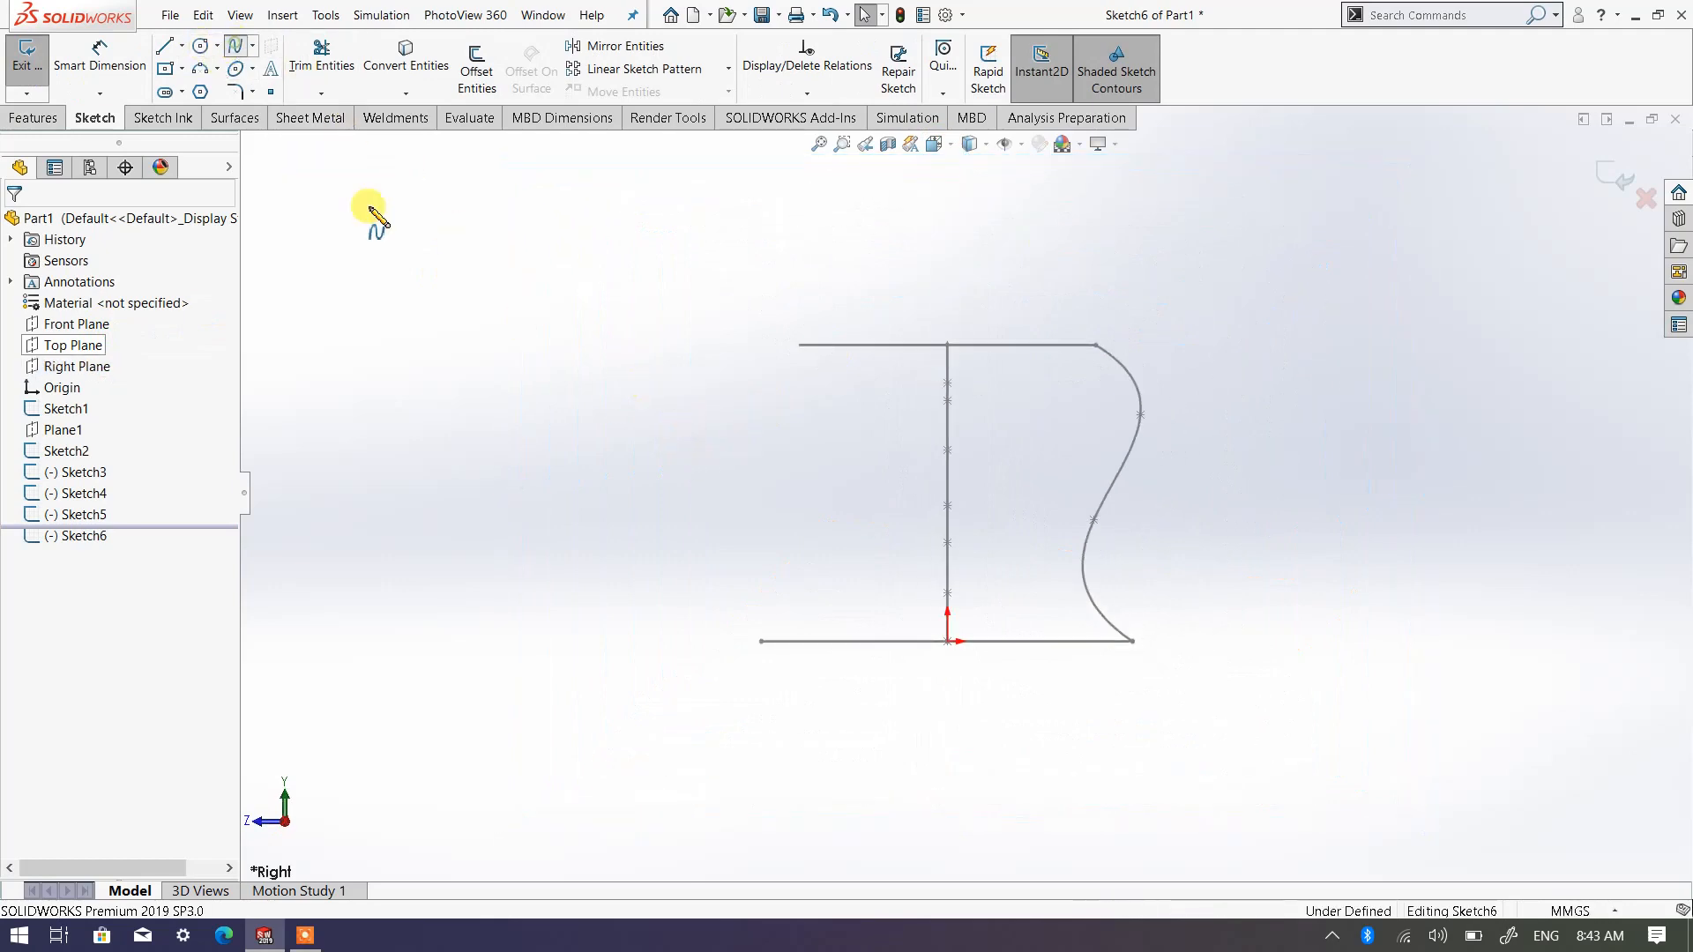
scroll(783, 499, down, 1)
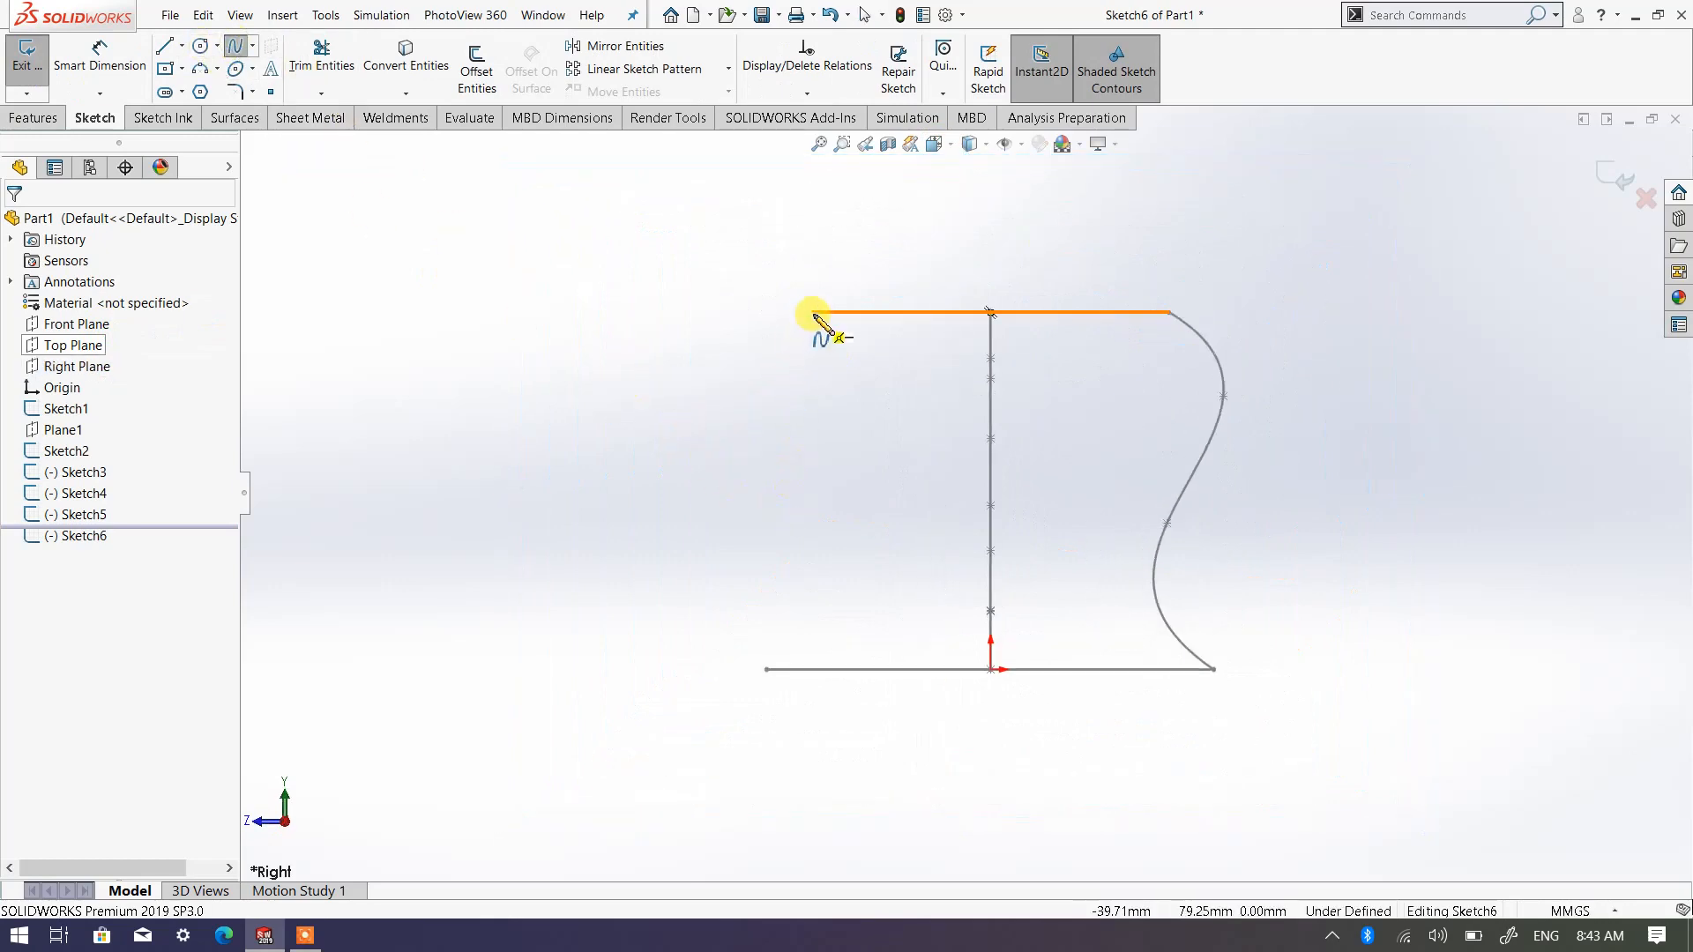
click(811, 312)
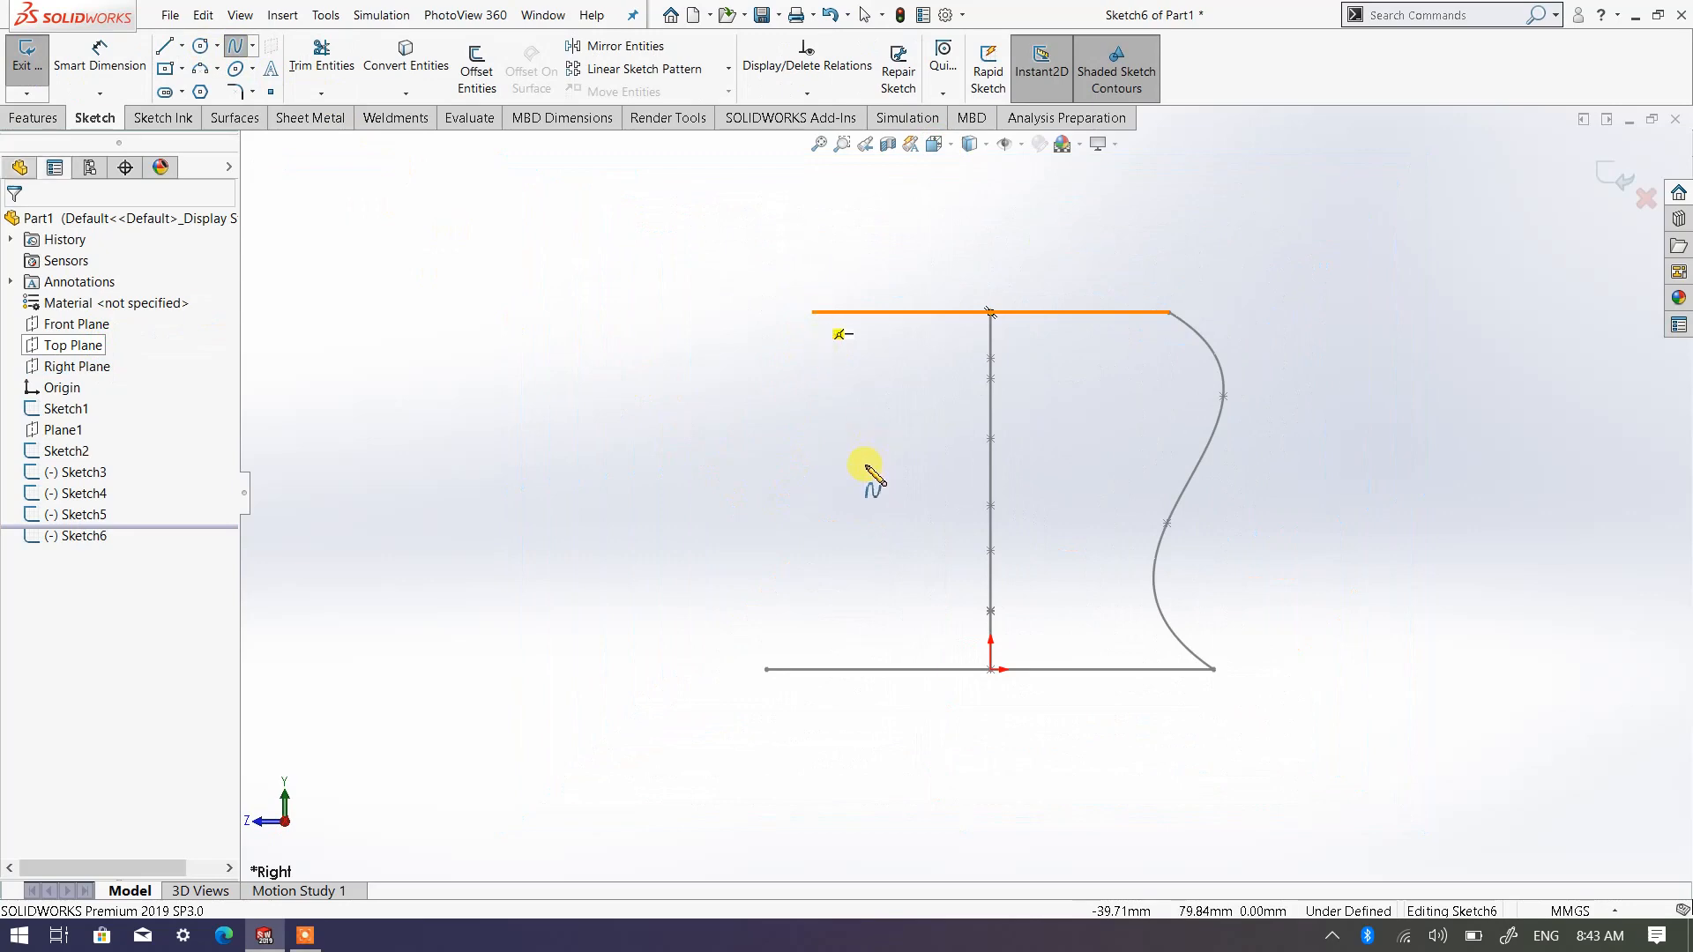
click(861, 477)
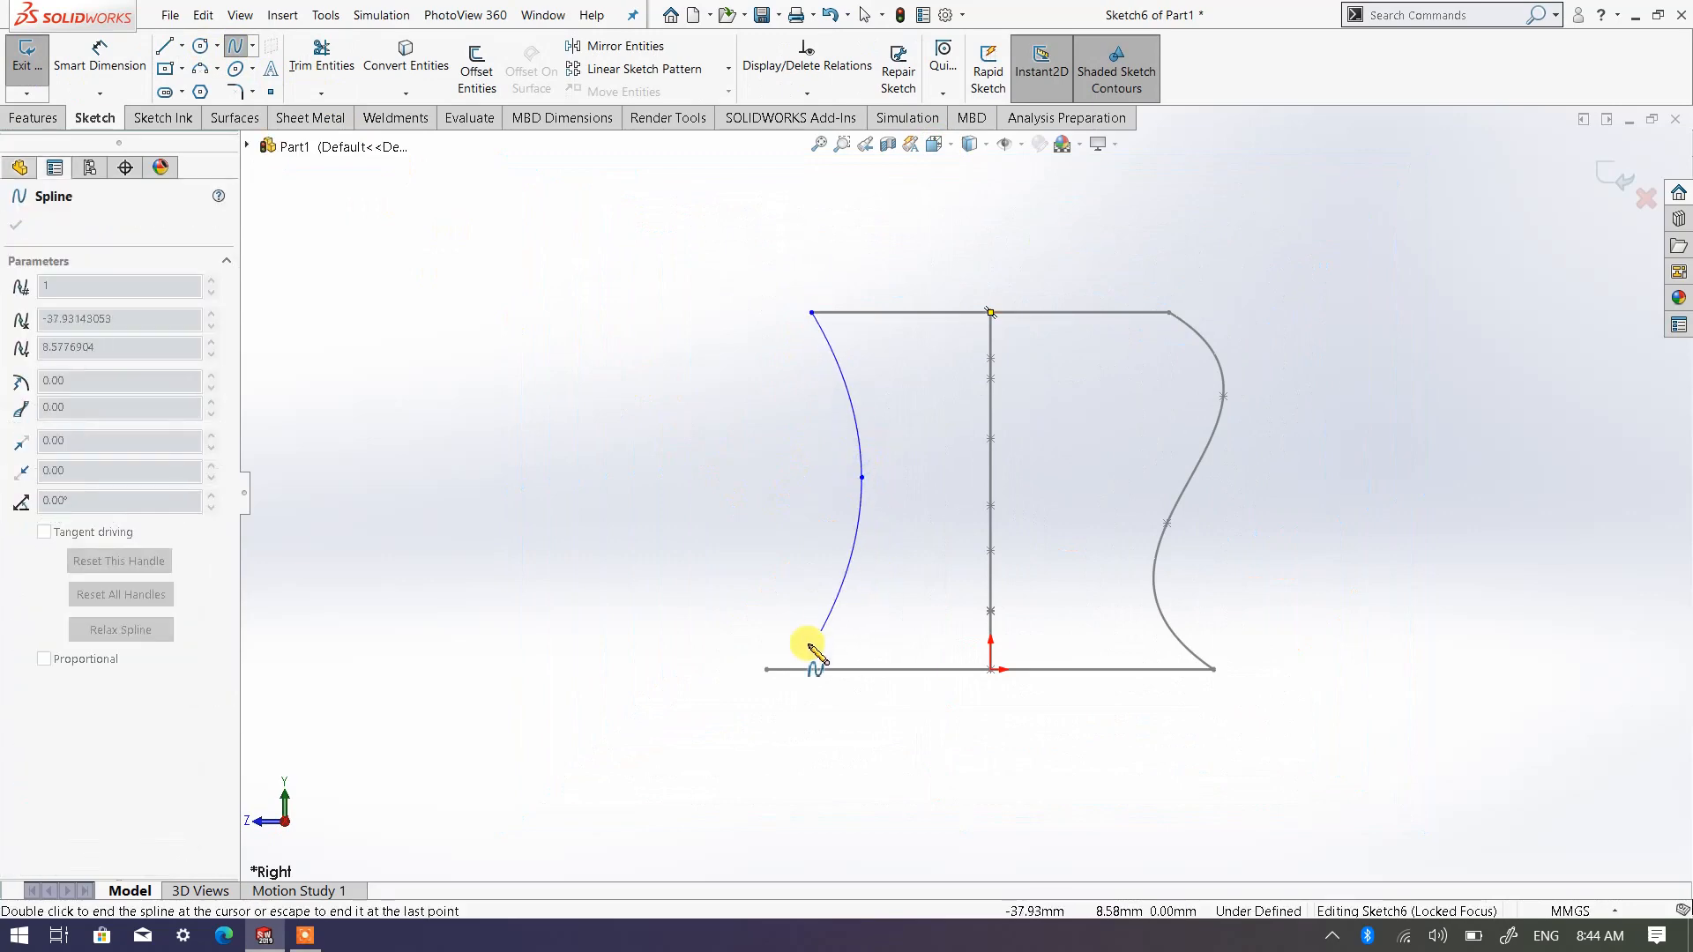
right_click(766, 670)
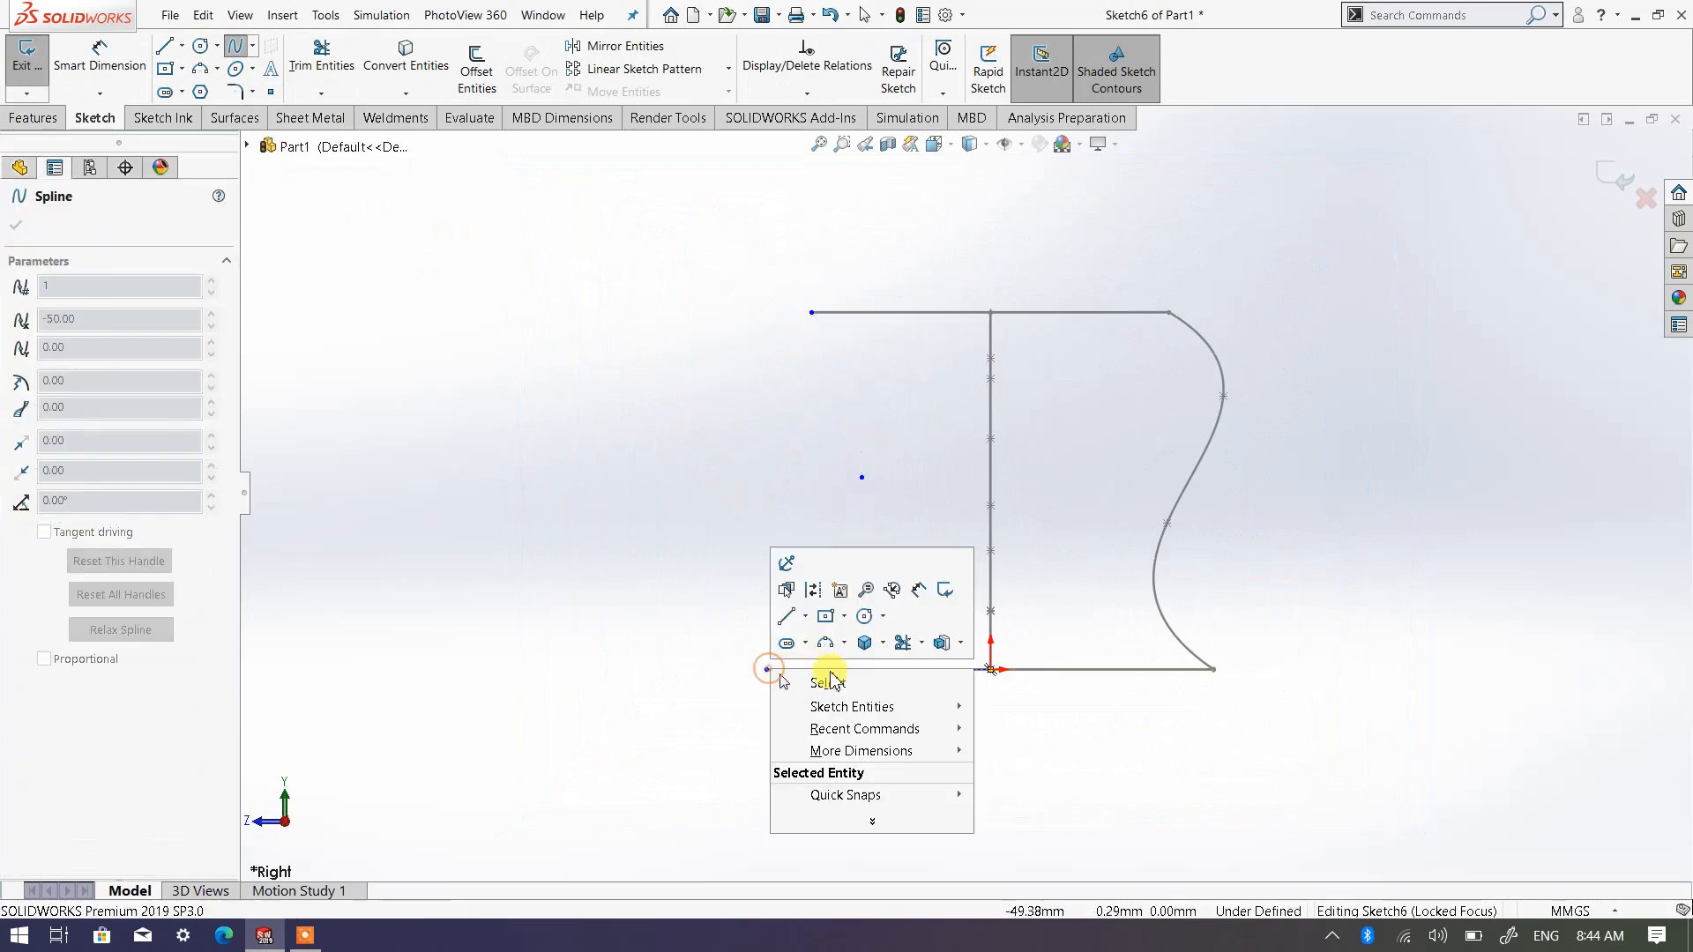
click(822, 680)
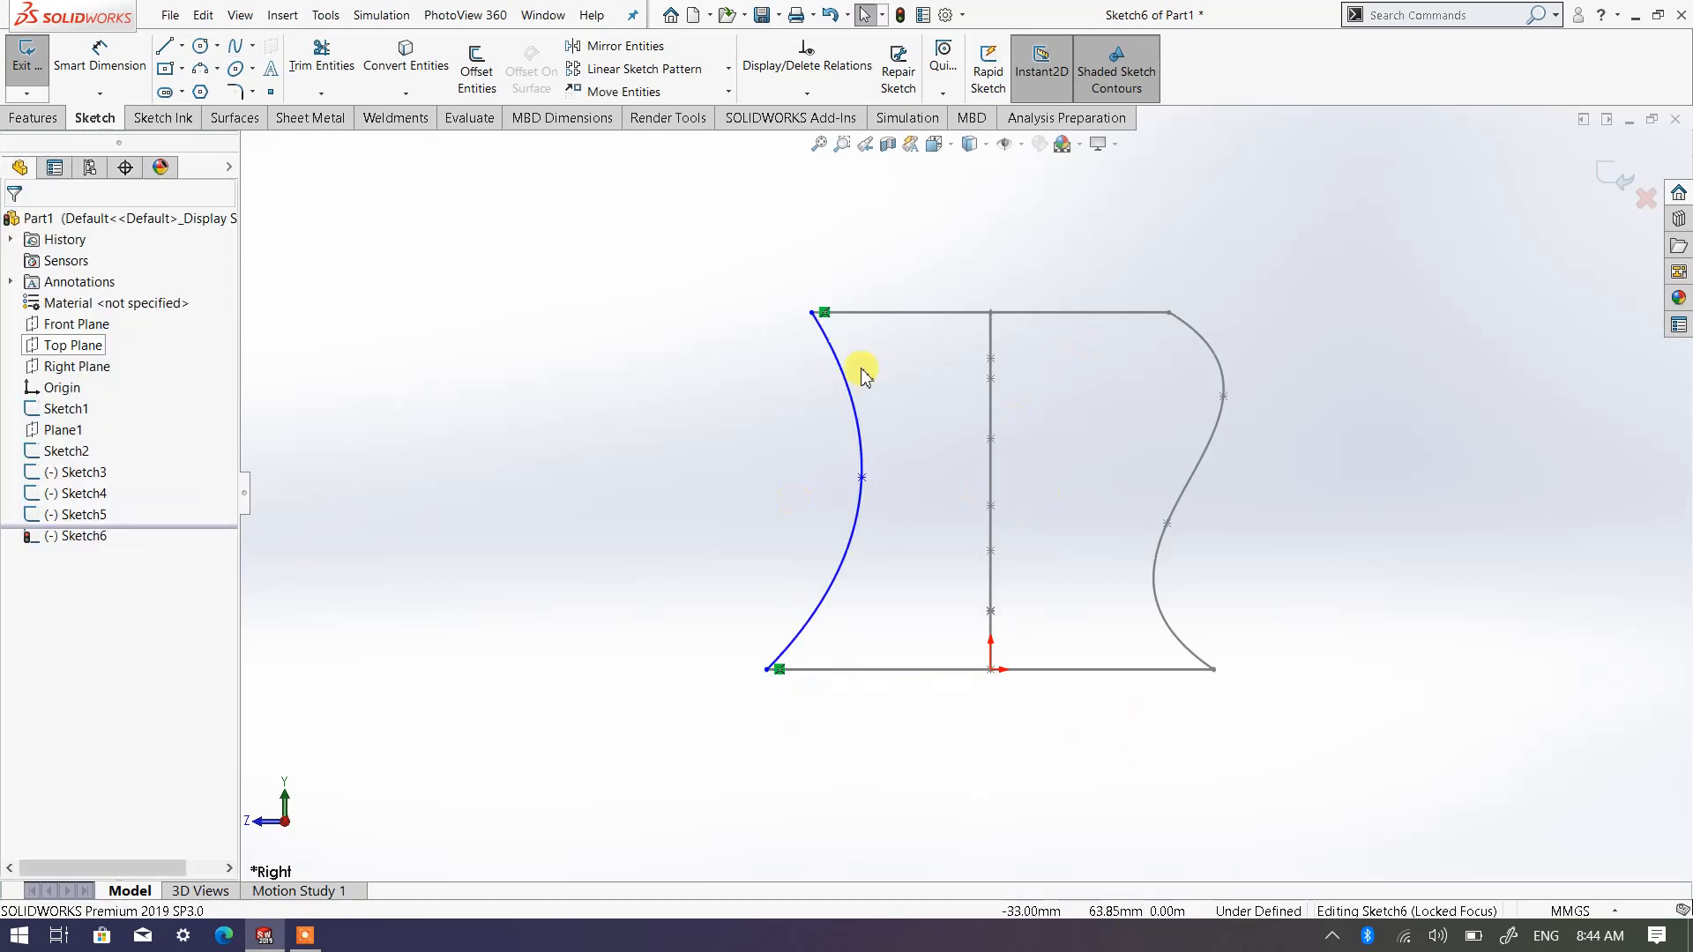
Move the inward-curving spline's middle point to about X -27.7, Y 41.9 mm and exit the sketch
click(861, 478)
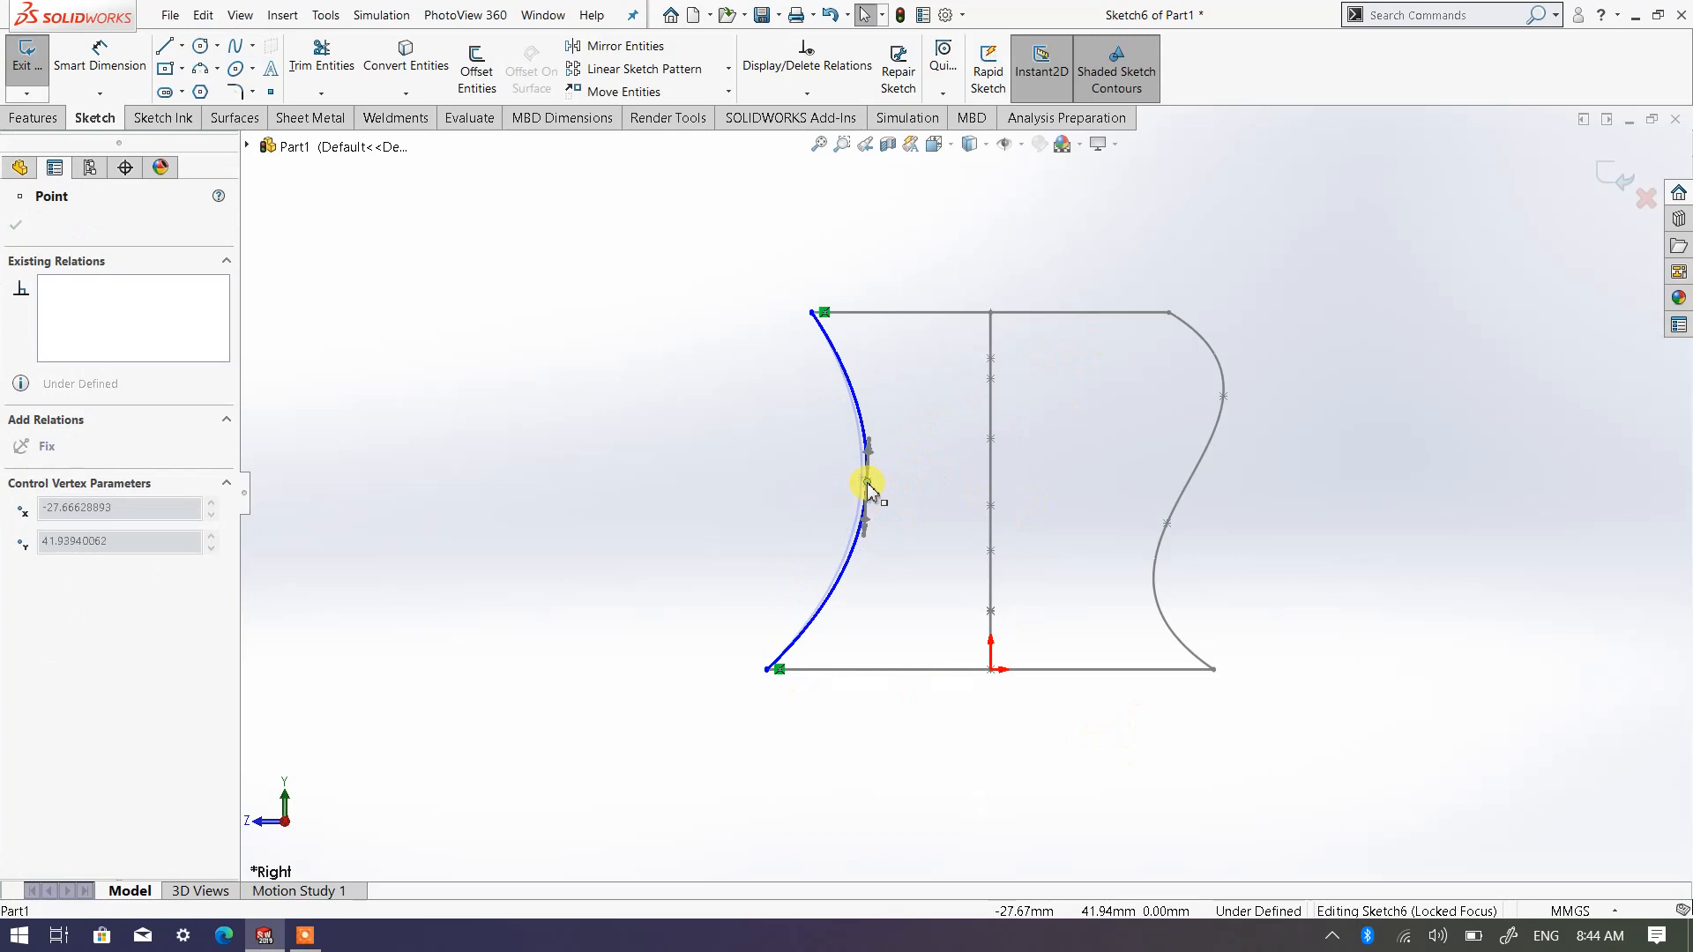
click(633, 262)
click(1607, 172)
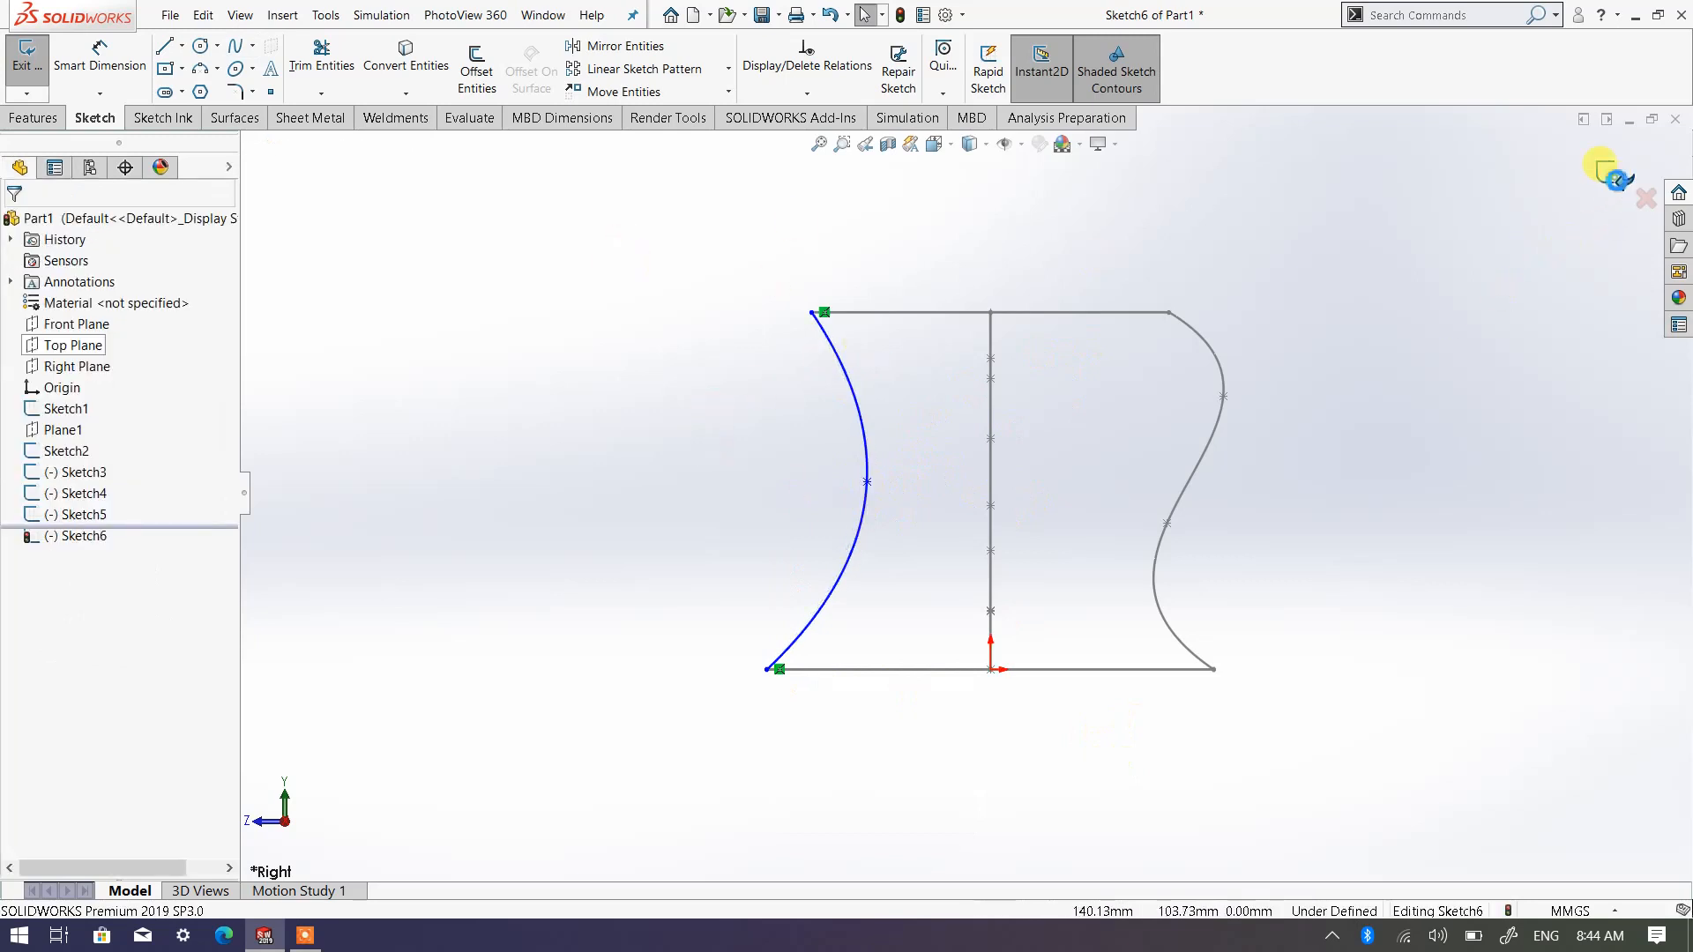
Start a Lofted Boss/Base with the base square as the first profile and the upper circle as the second
mouse_move(1347, 349)
middle_down()
mouse_move(1190, 496)
mouse_move(1205, 516)
mouse_move(1170, 468)
middle_up()
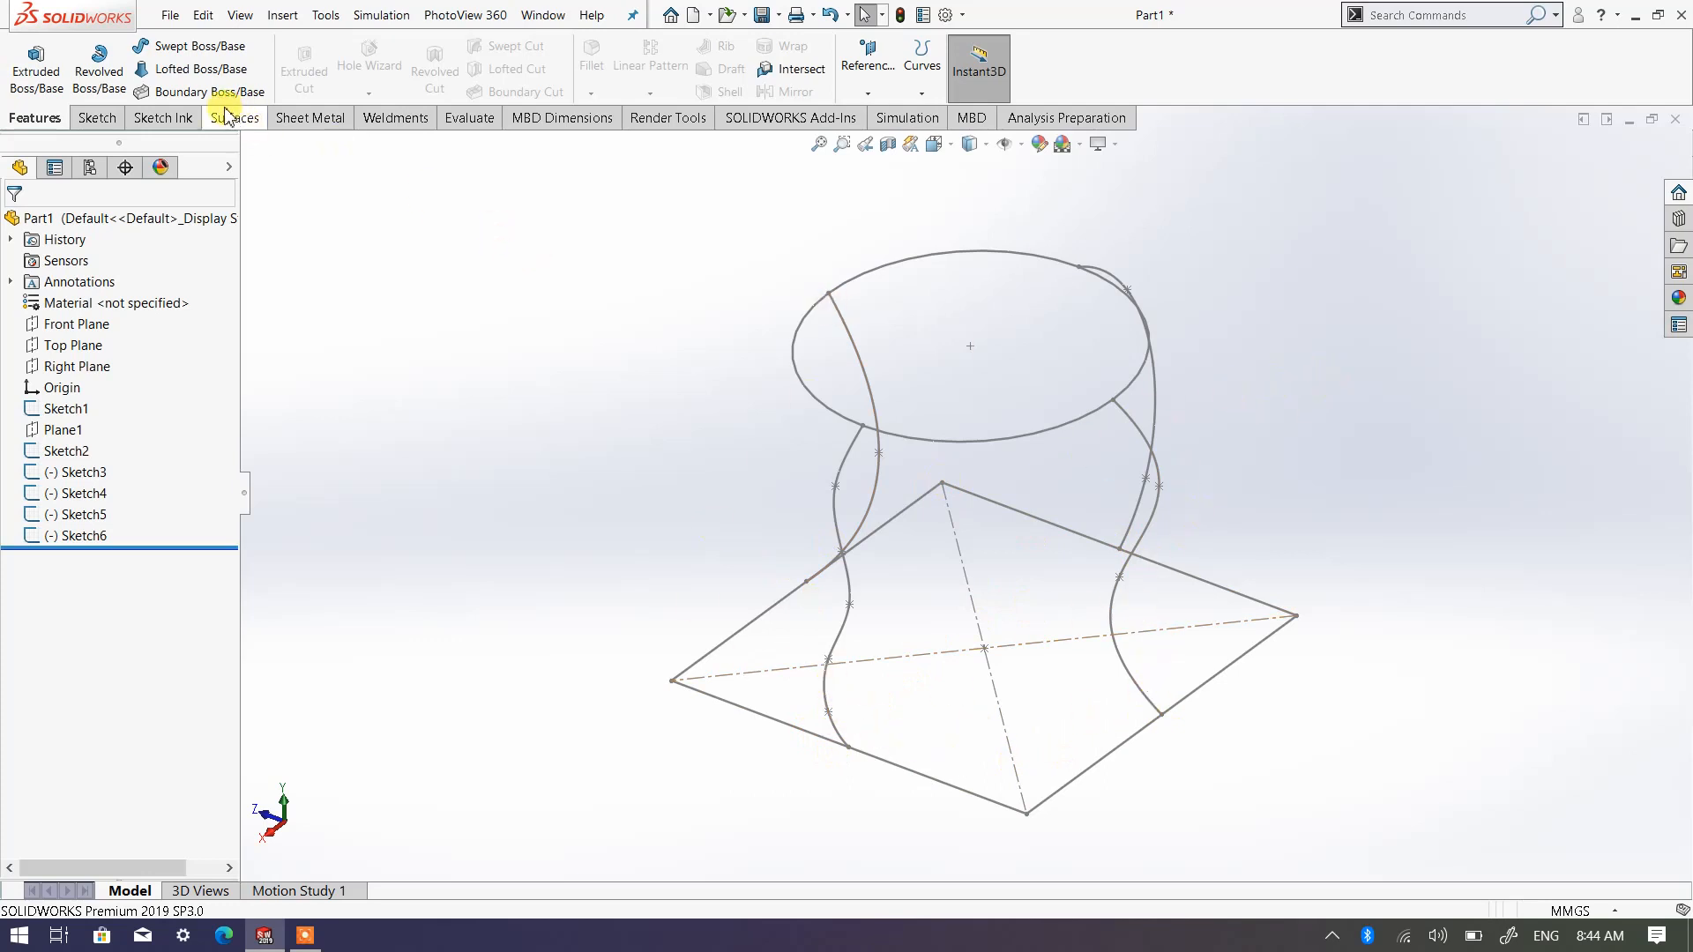
click(192, 70)
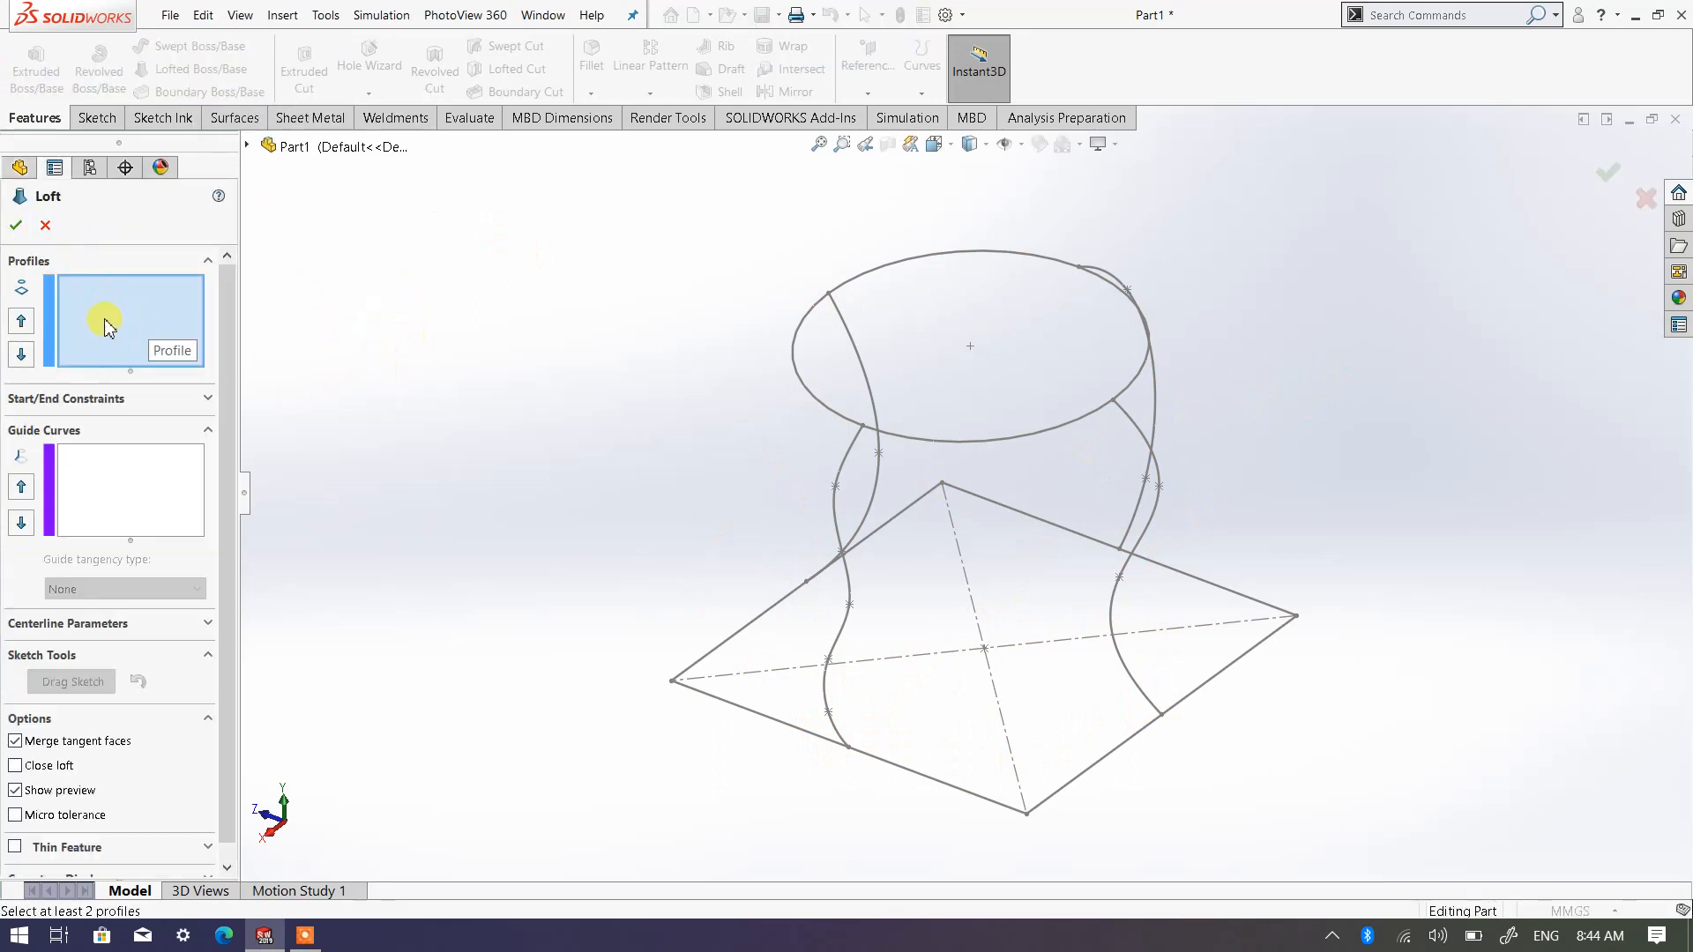
click(901, 774)
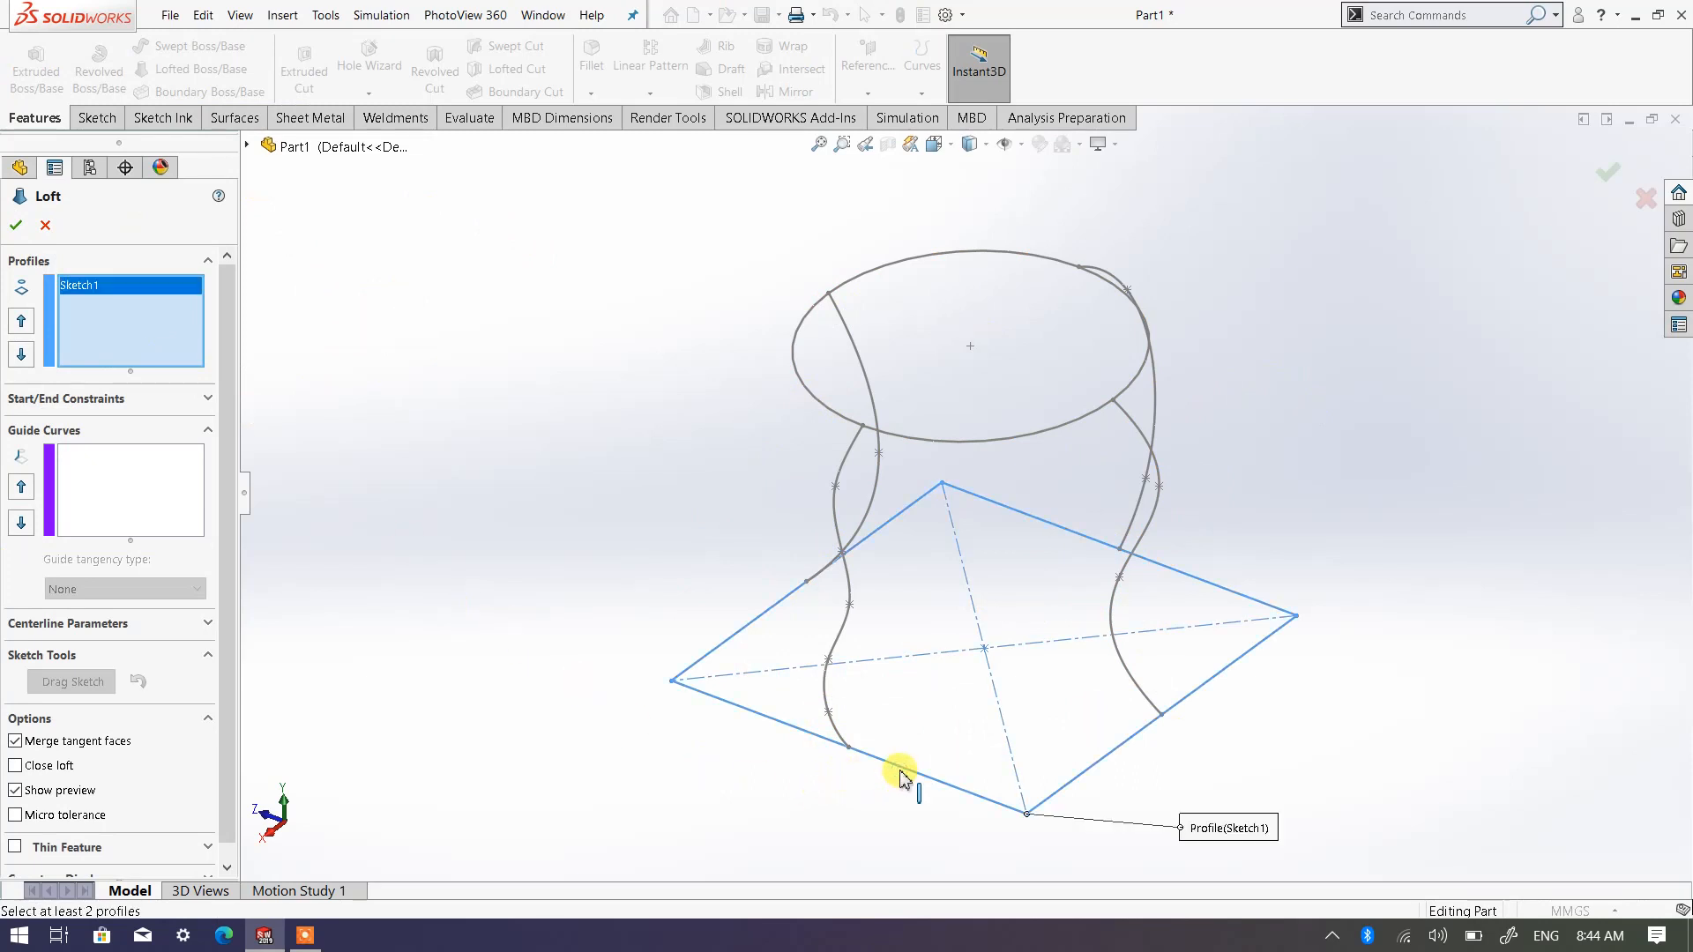
click(921, 439)
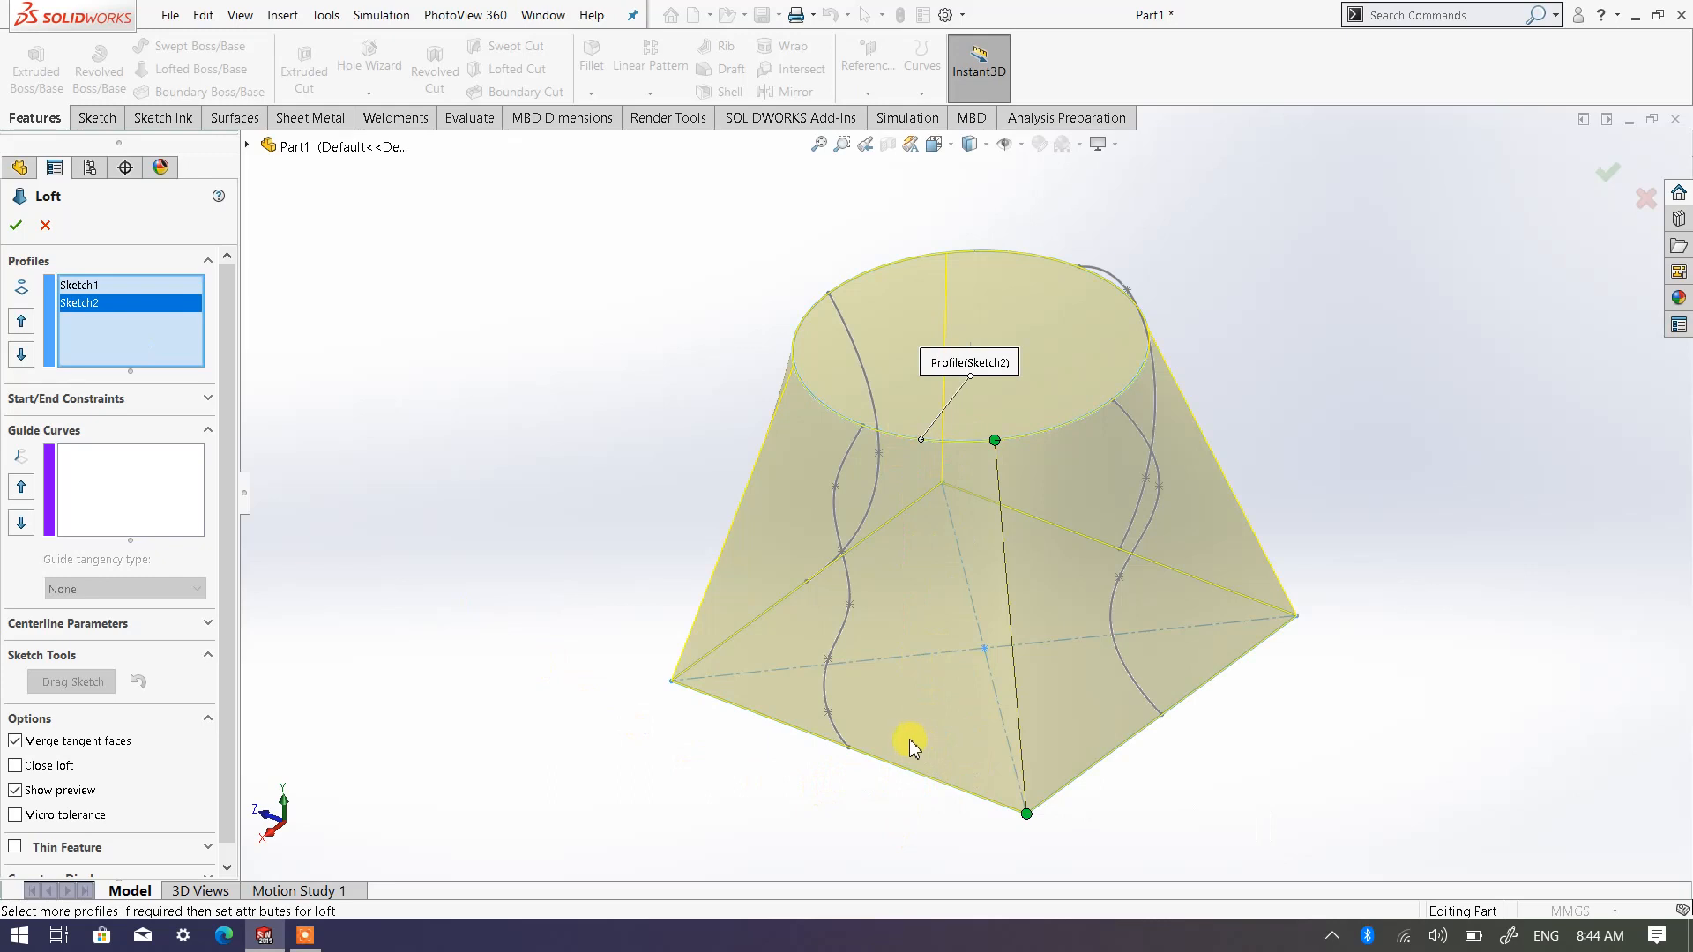
Add the two Front Plane splines as the loft's guide curves, the outward-bowed one first and the wavy one opposite it second
click(121, 474)
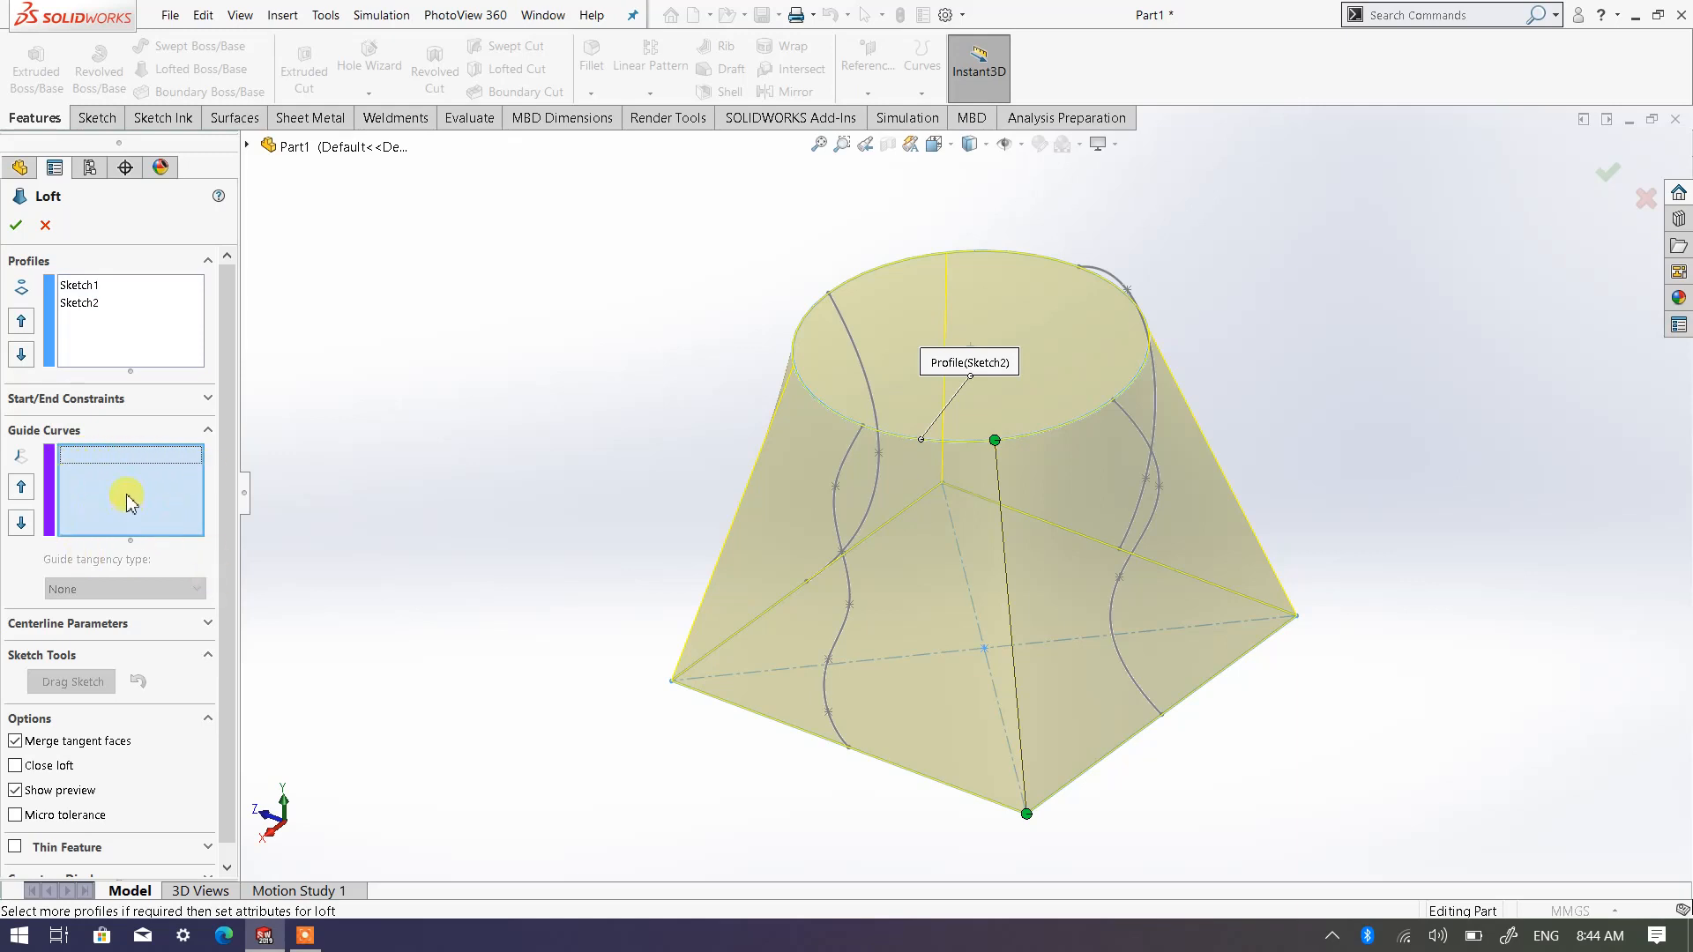
middle_drag(850, 643, 767, 591)
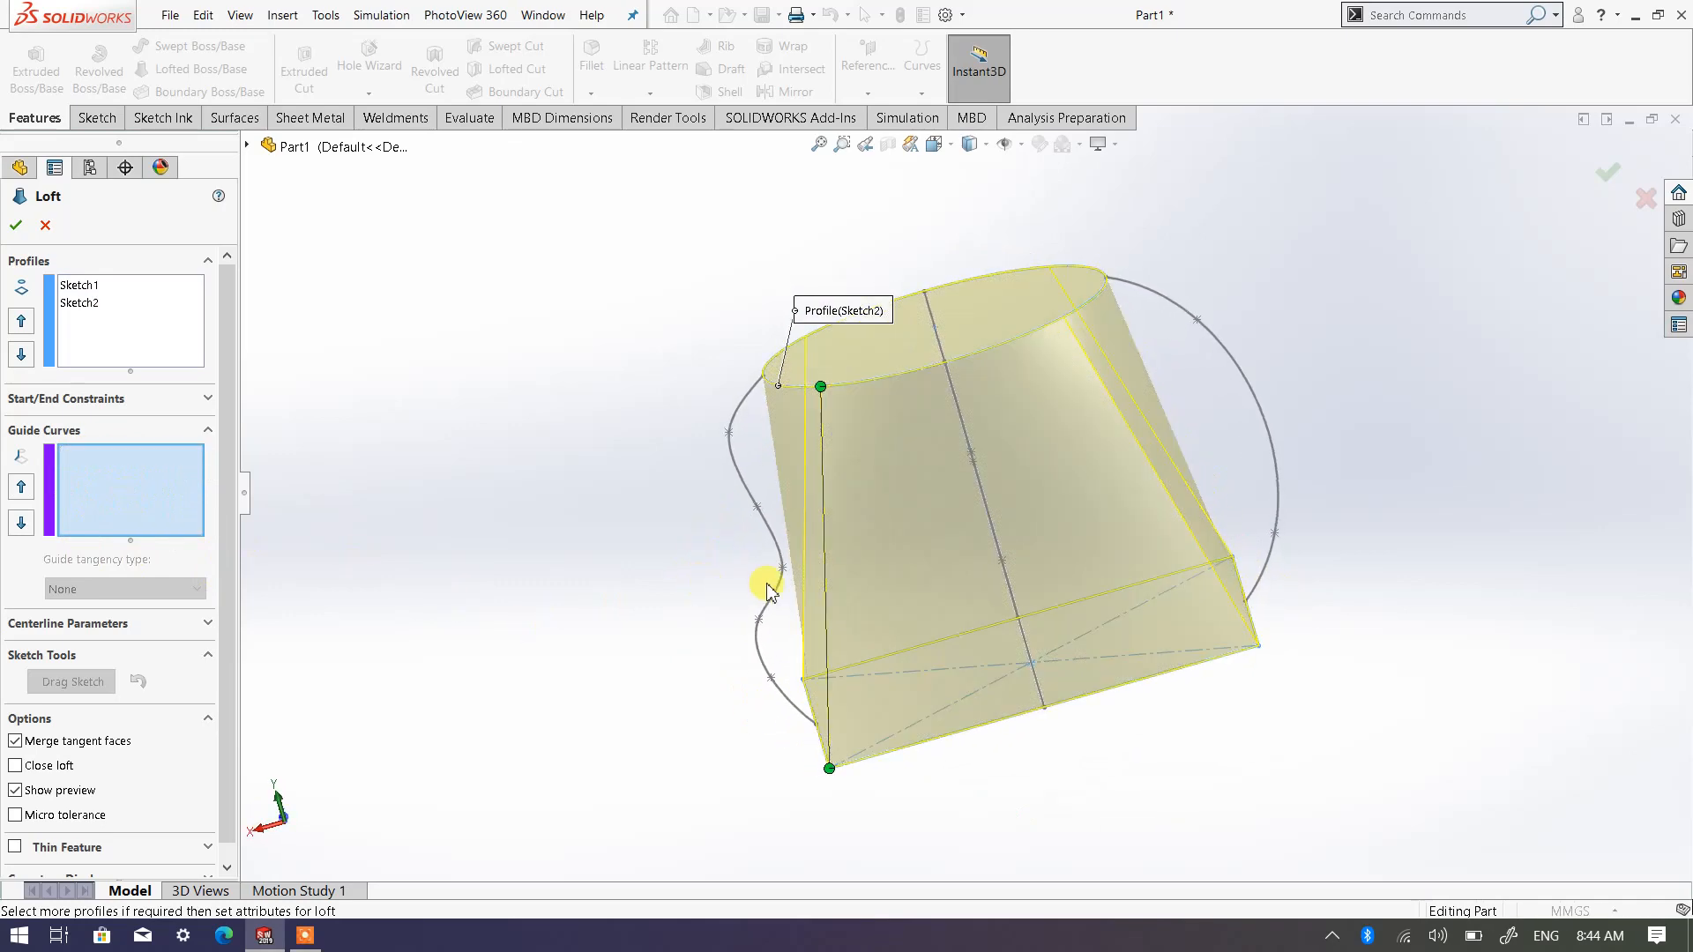
click(1249, 388)
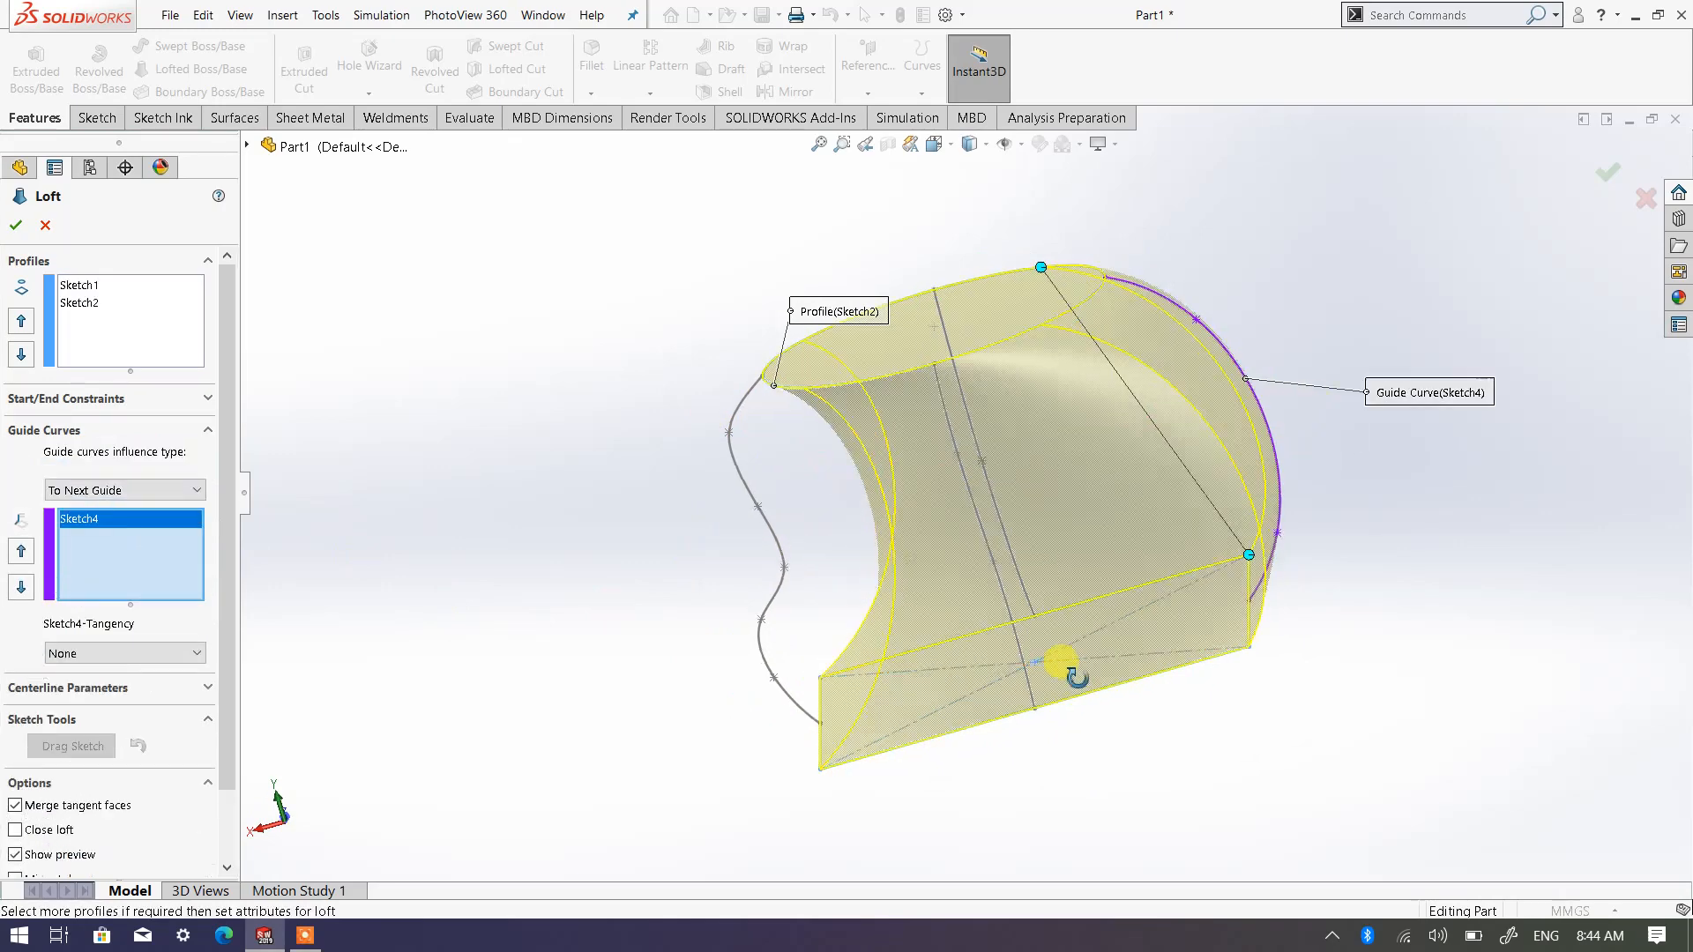
middle_drag(1071, 675, 1122, 691)
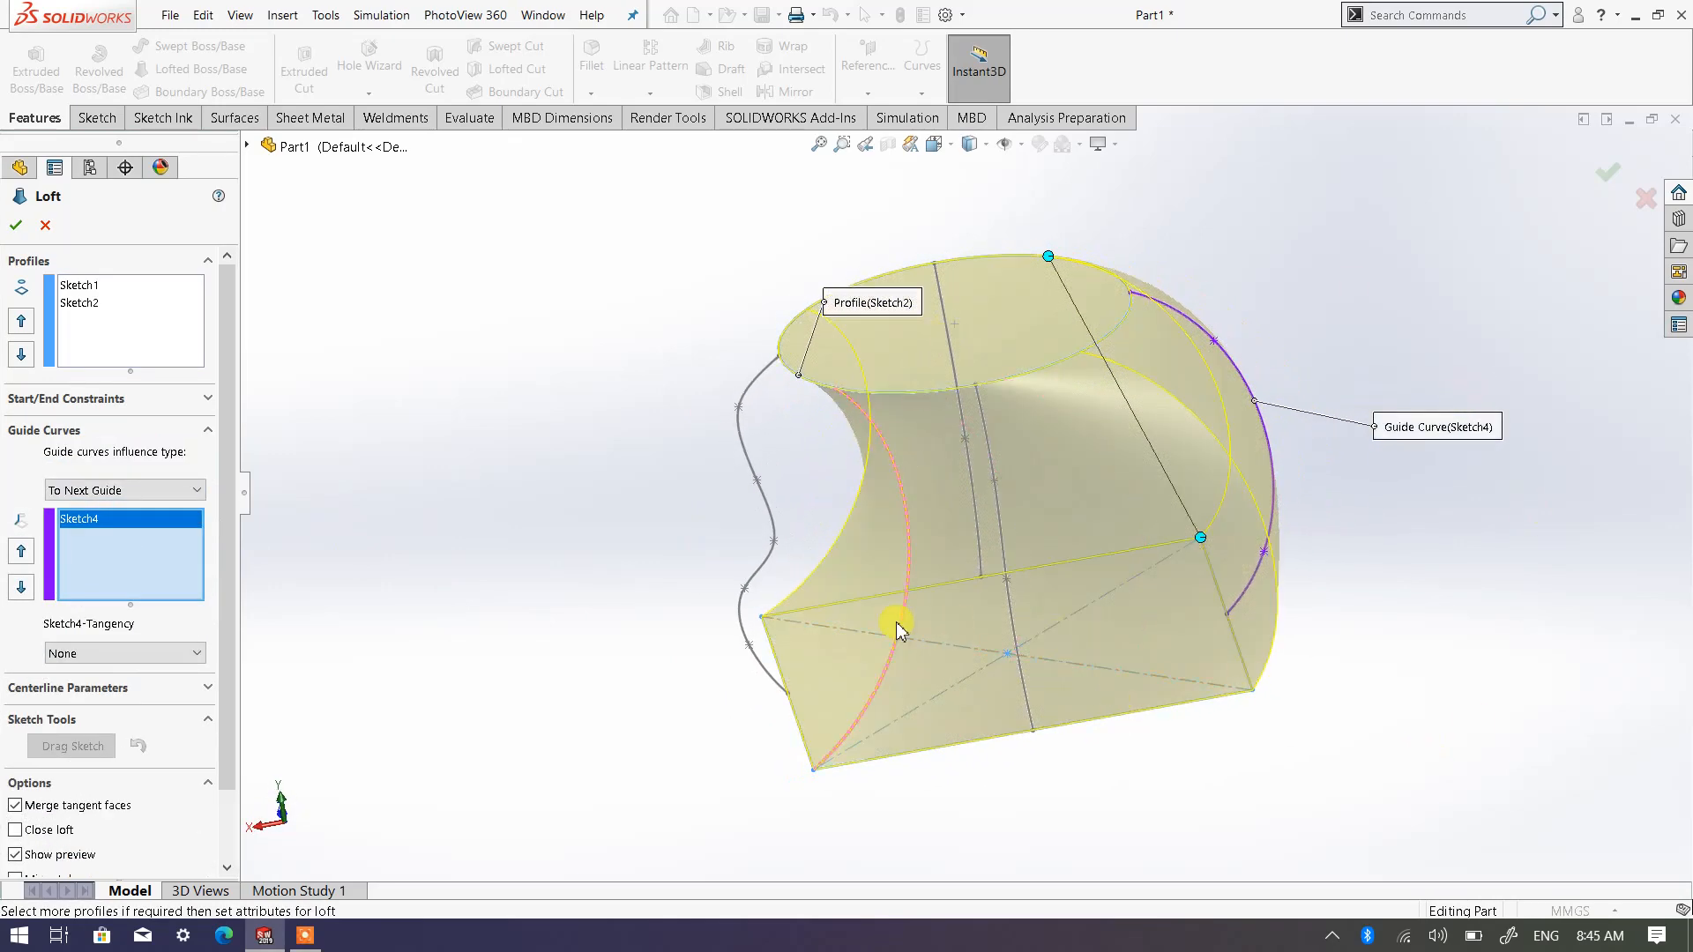
middle_drag(896, 625, 853, 484)
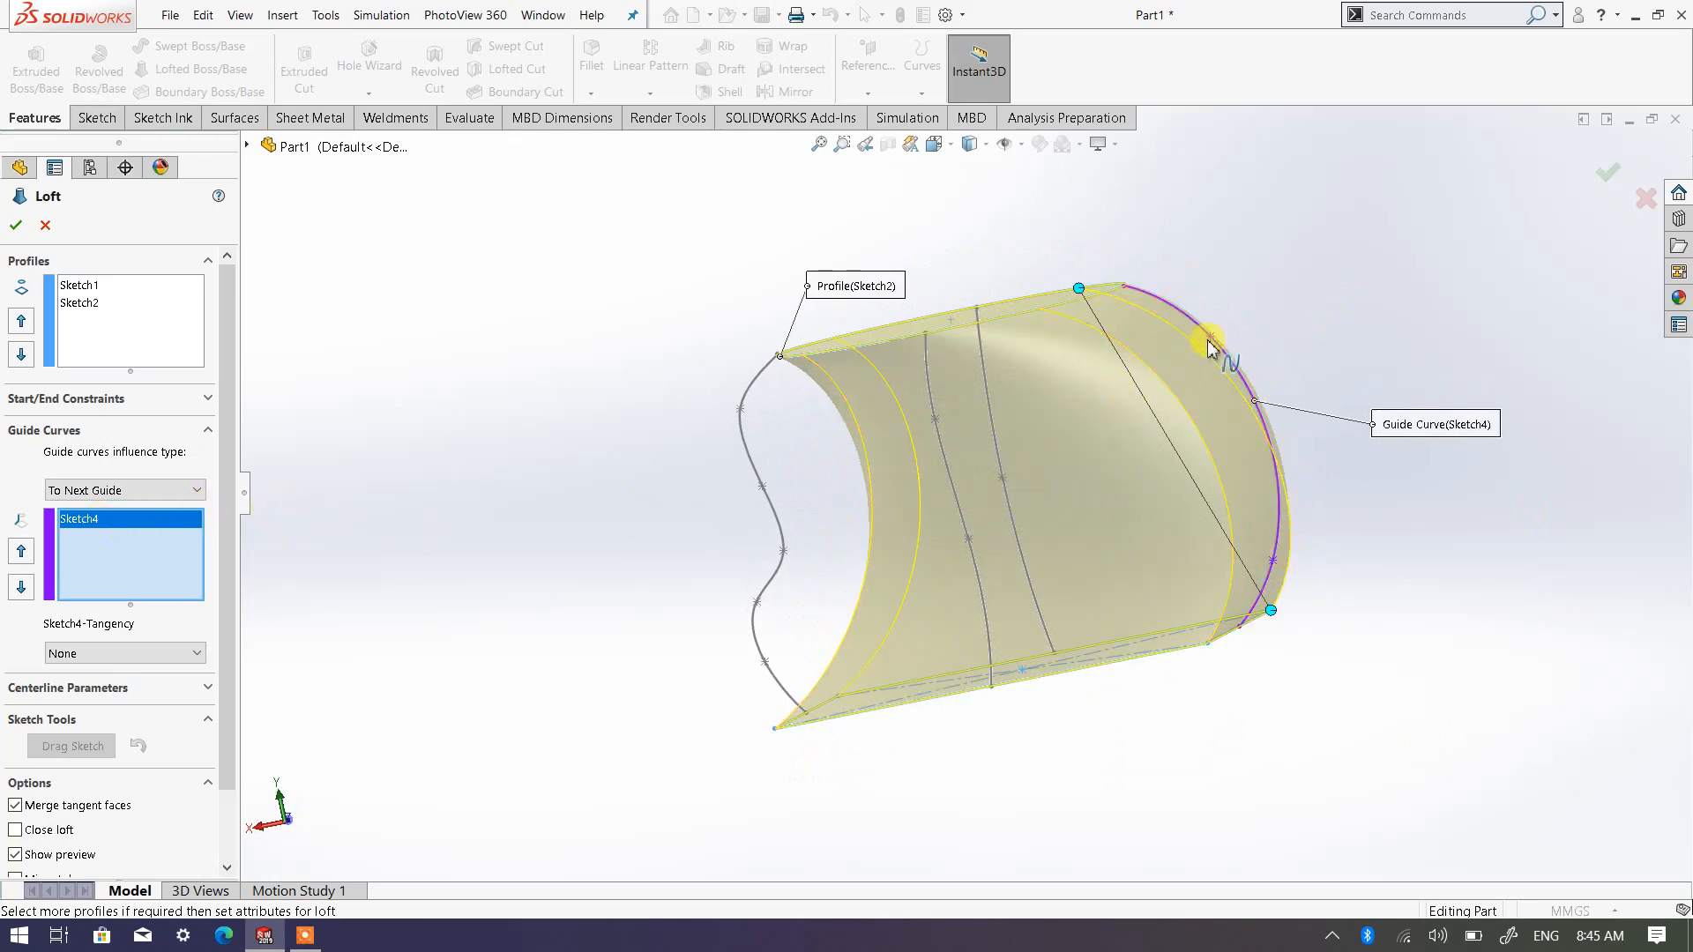
middle_drag(608, 483, 714, 486)
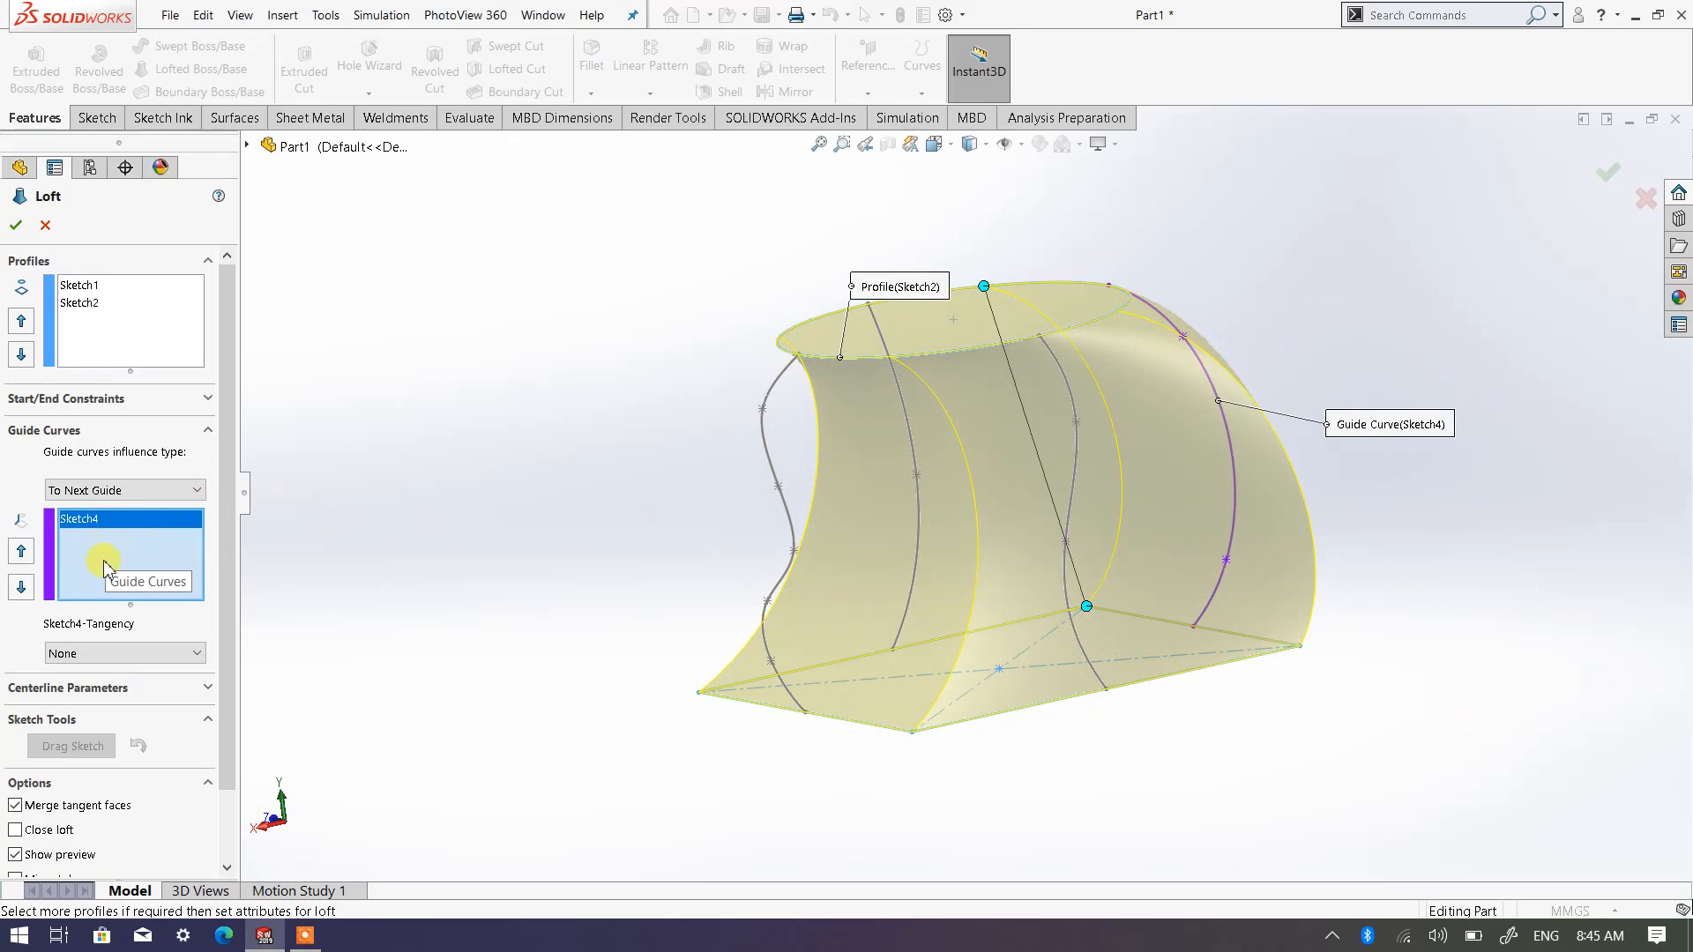
click(769, 457)
Add the Right Plane's S-shaped and inward-curving splines as the remaining guide curves and complete the loft
mouse_move(737, 484)
middle_down()
mouse_move(967, 805)
mouse_move(891, 782)
mouse_move(907, 782)
middle_up()
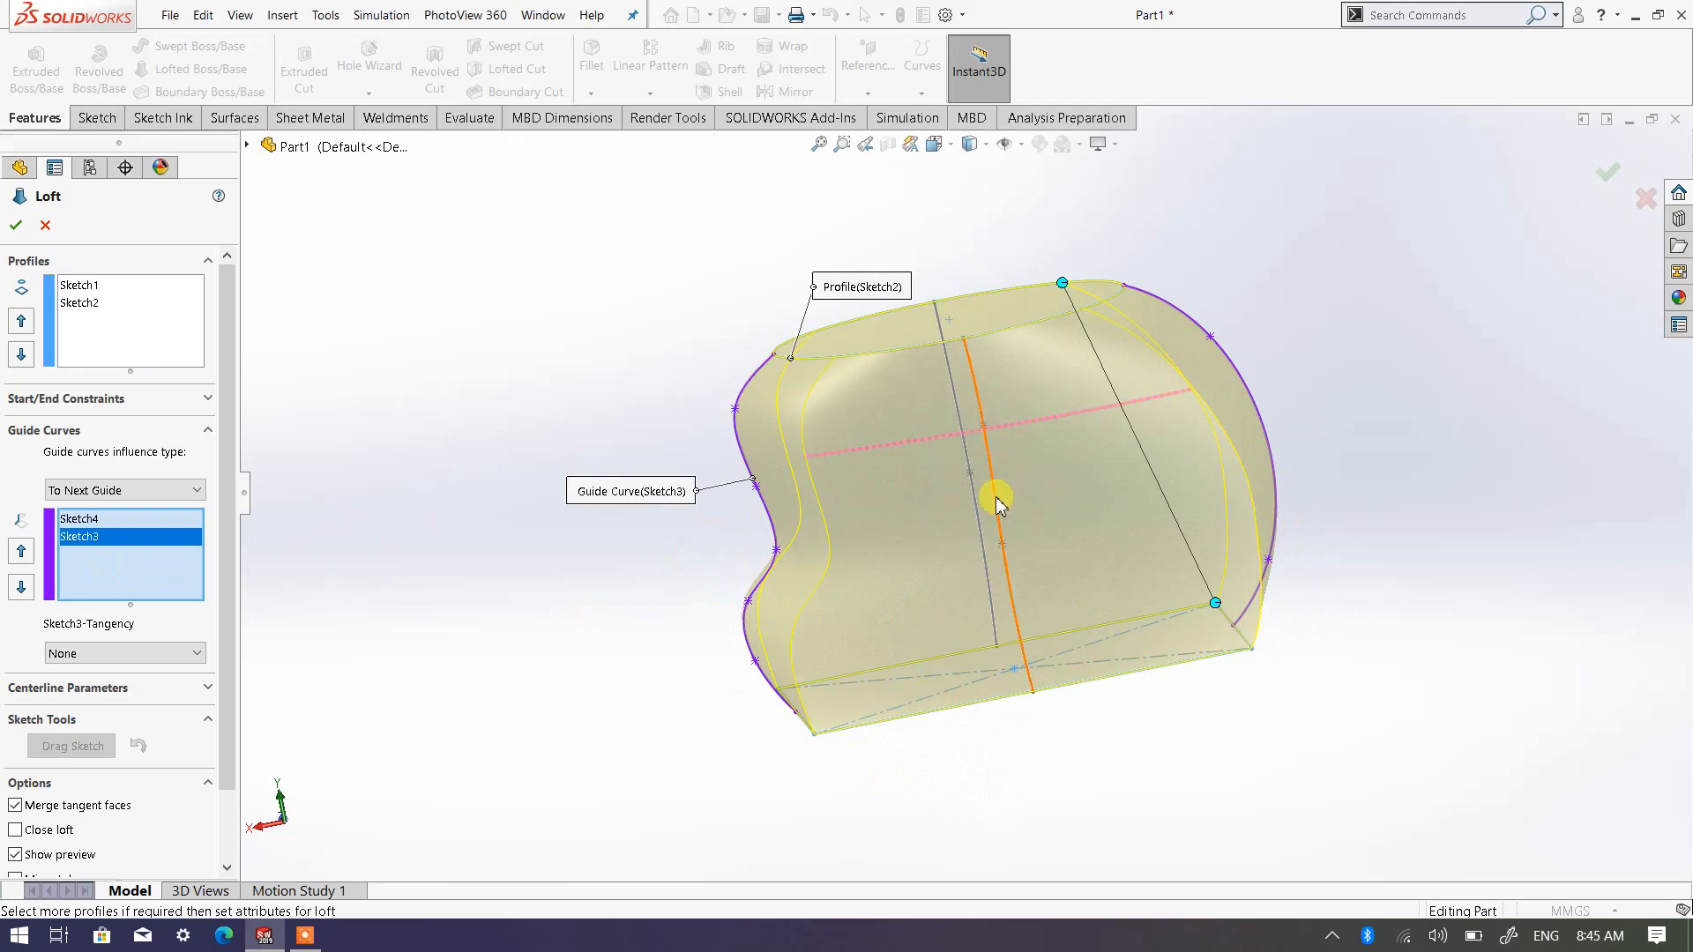
middle_drag(1047, 699, 944, 442)
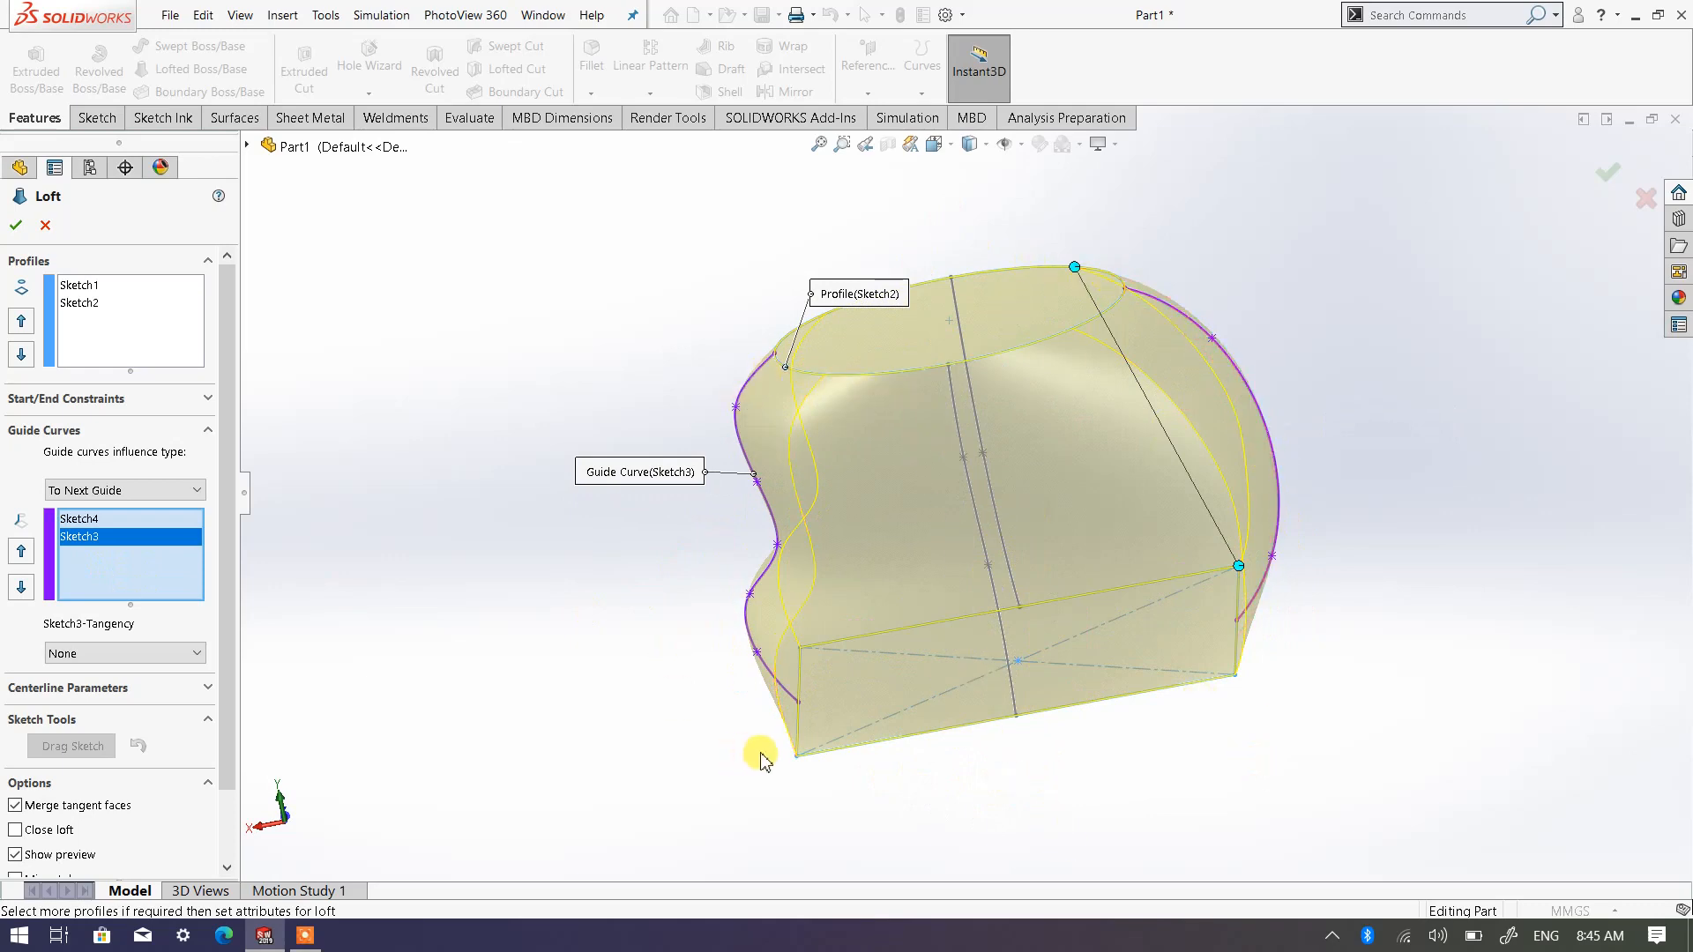
middle_drag(756, 748, 945, 718)
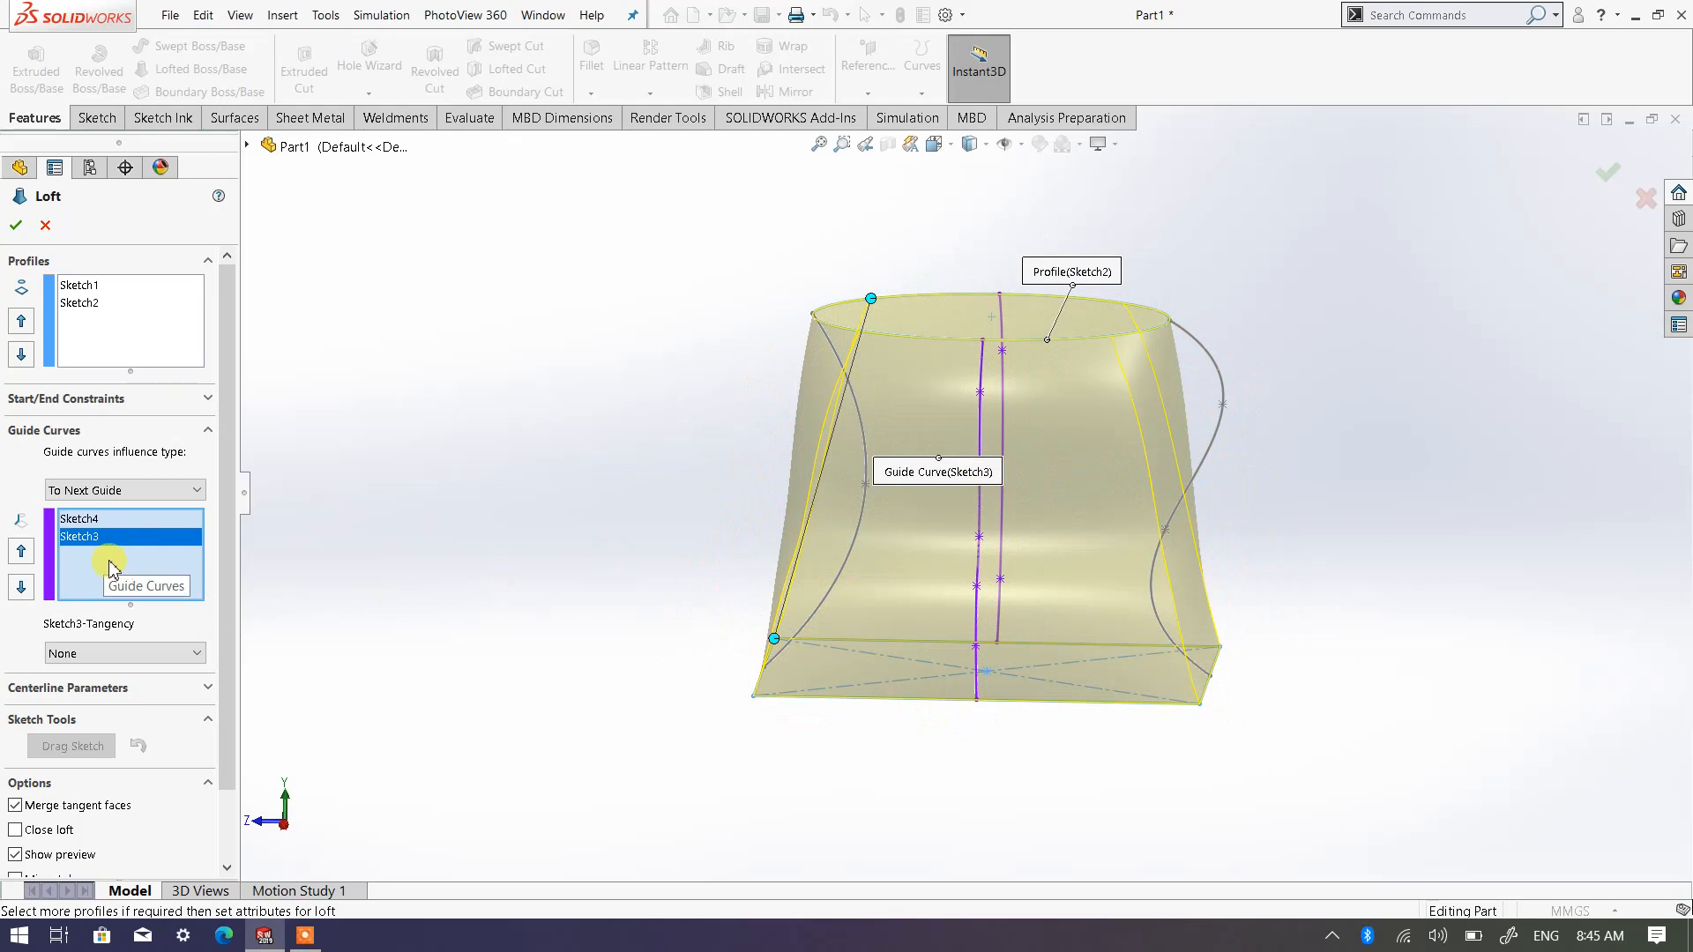
click(1223, 389)
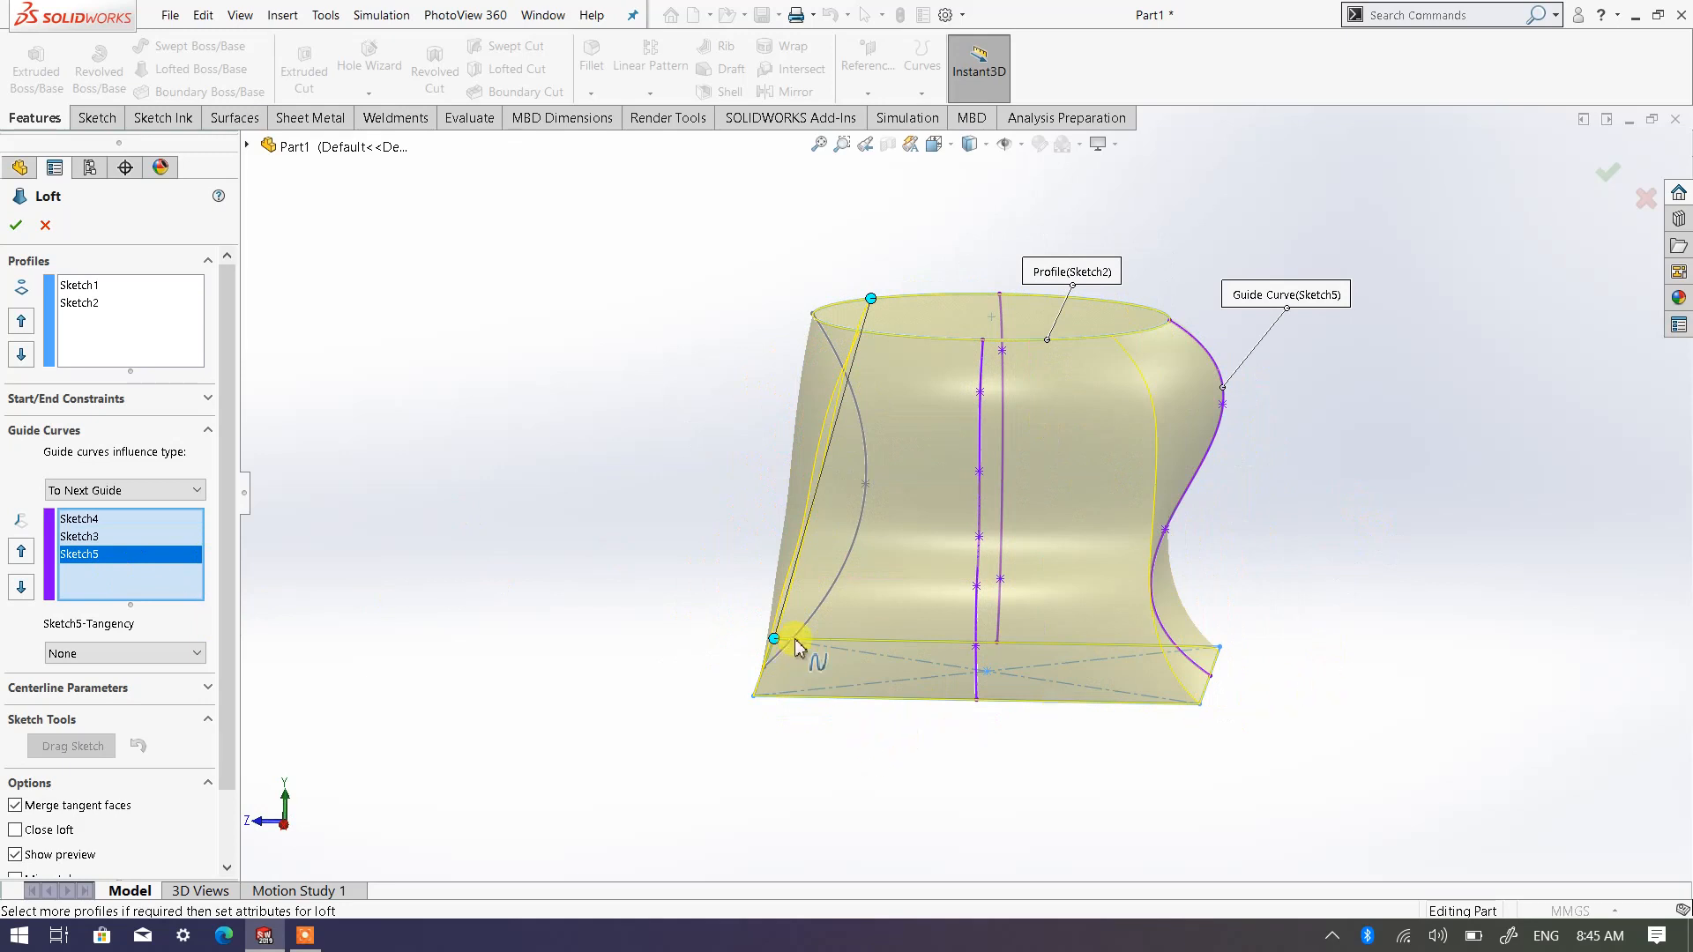
click(855, 551)
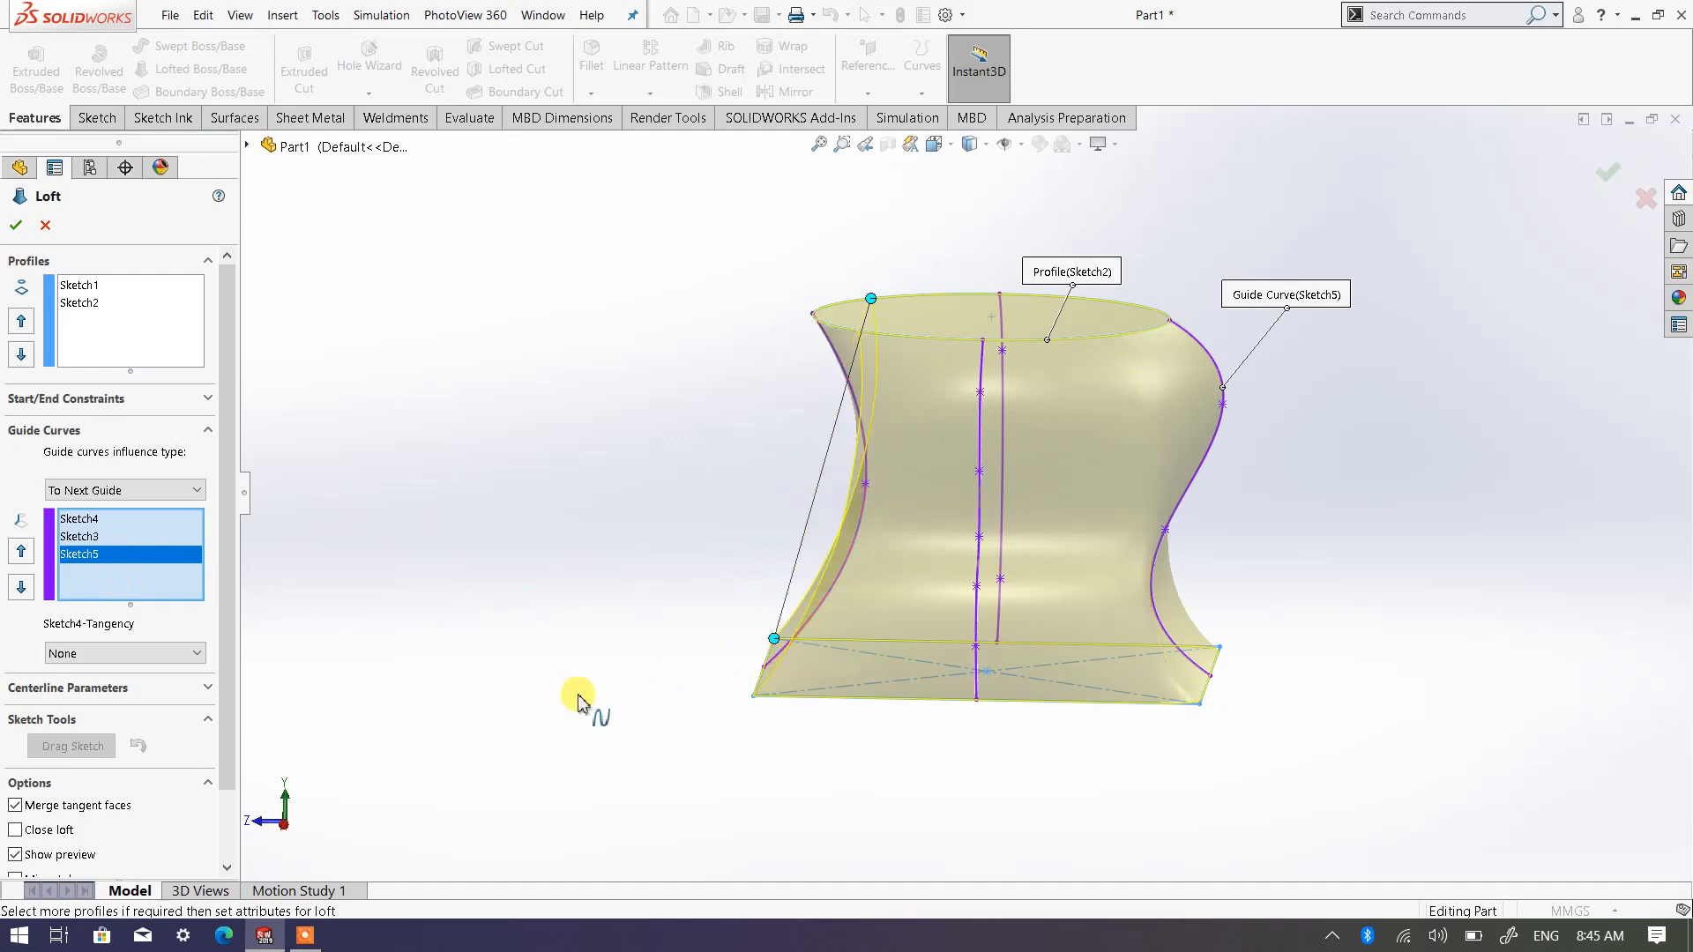
mouse_move(673, 684)
middle_down()
mouse_move(824, 778)
mouse_move(862, 826)
mouse_move(981, 805)
mouse_move(944, 836)
mouse_move(795, 739)
mouse_move(675, 751)
middle_up()
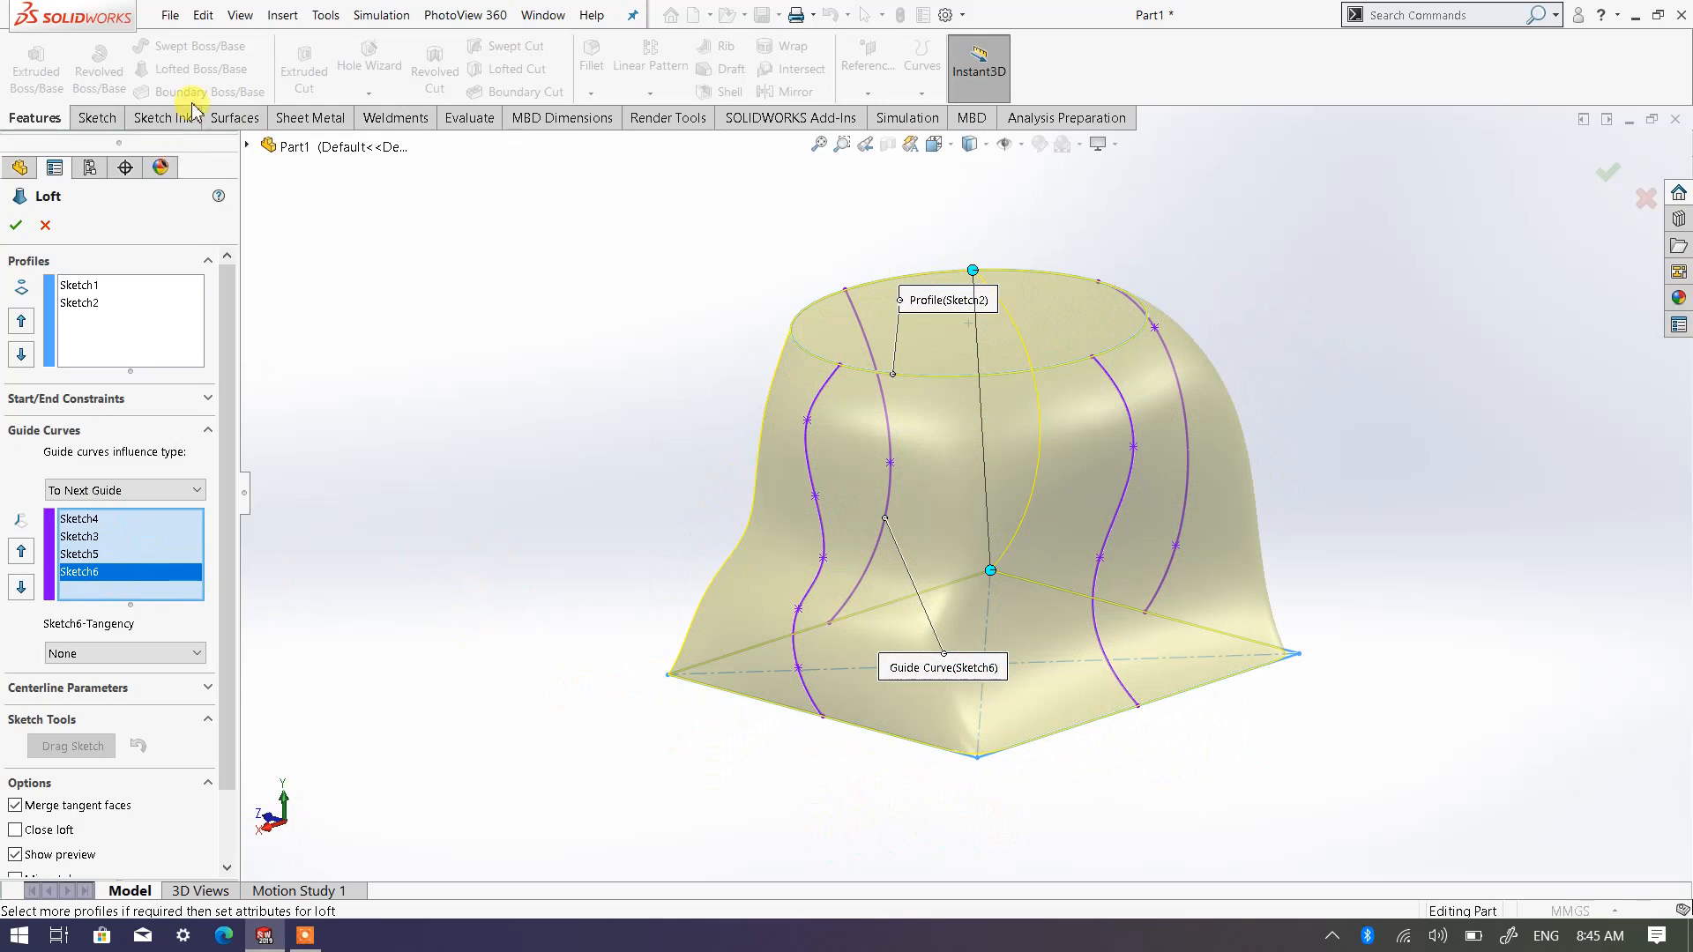
click(17, 226)
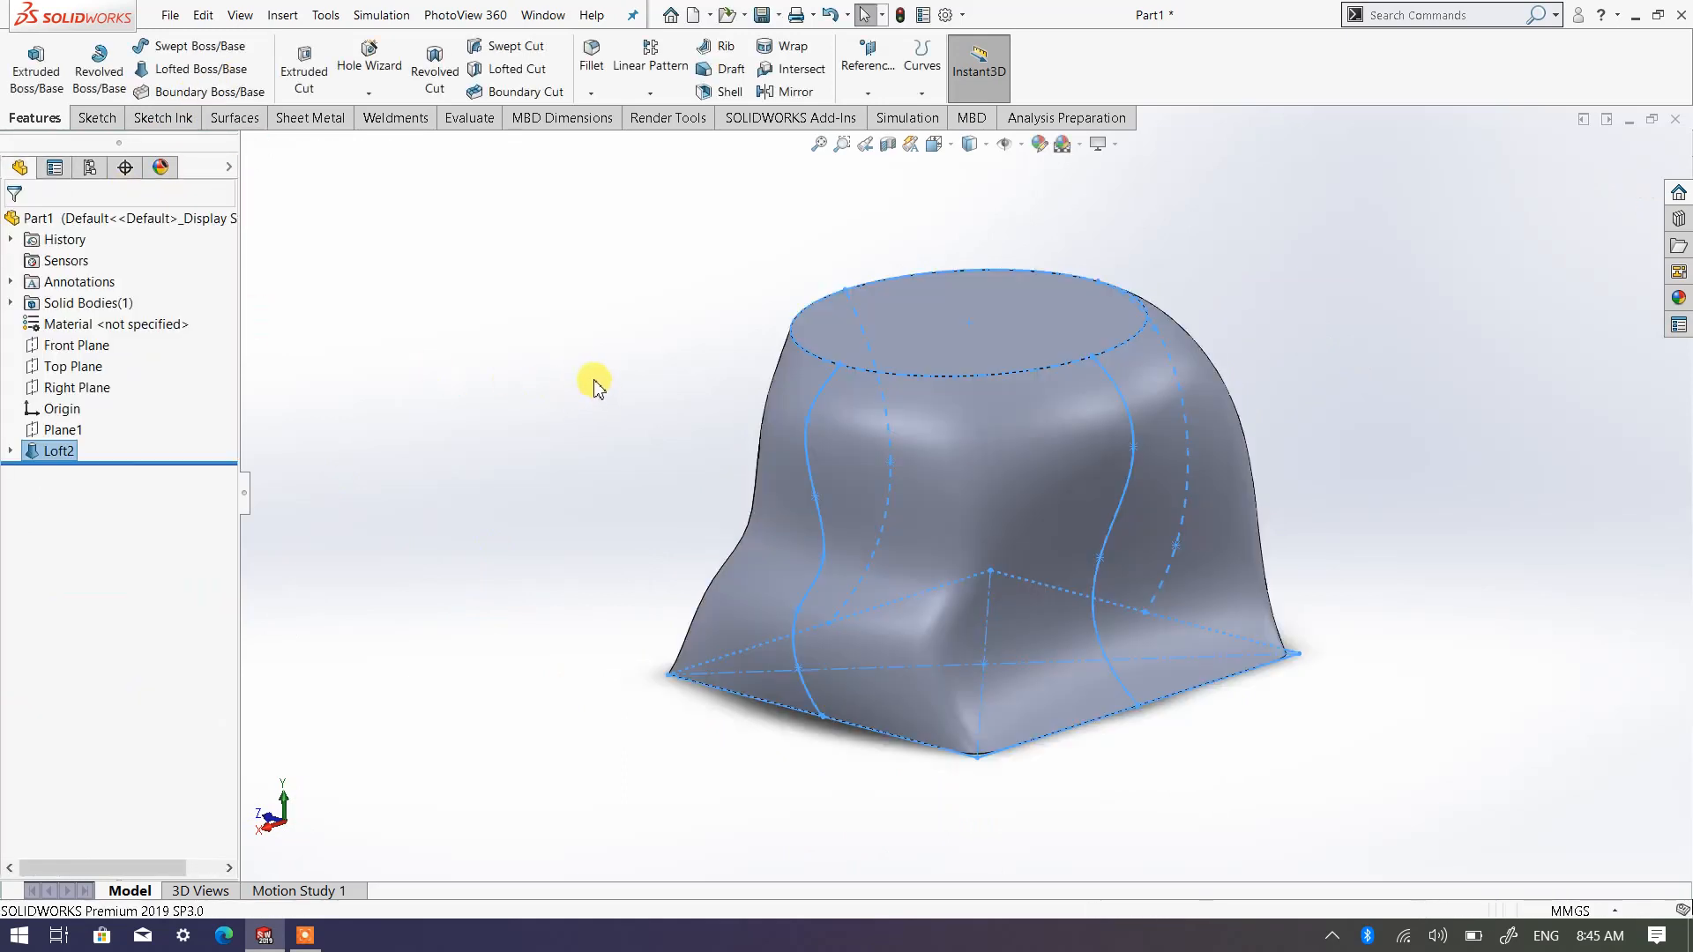
middle_drag(1025, 635, 1158, 603)
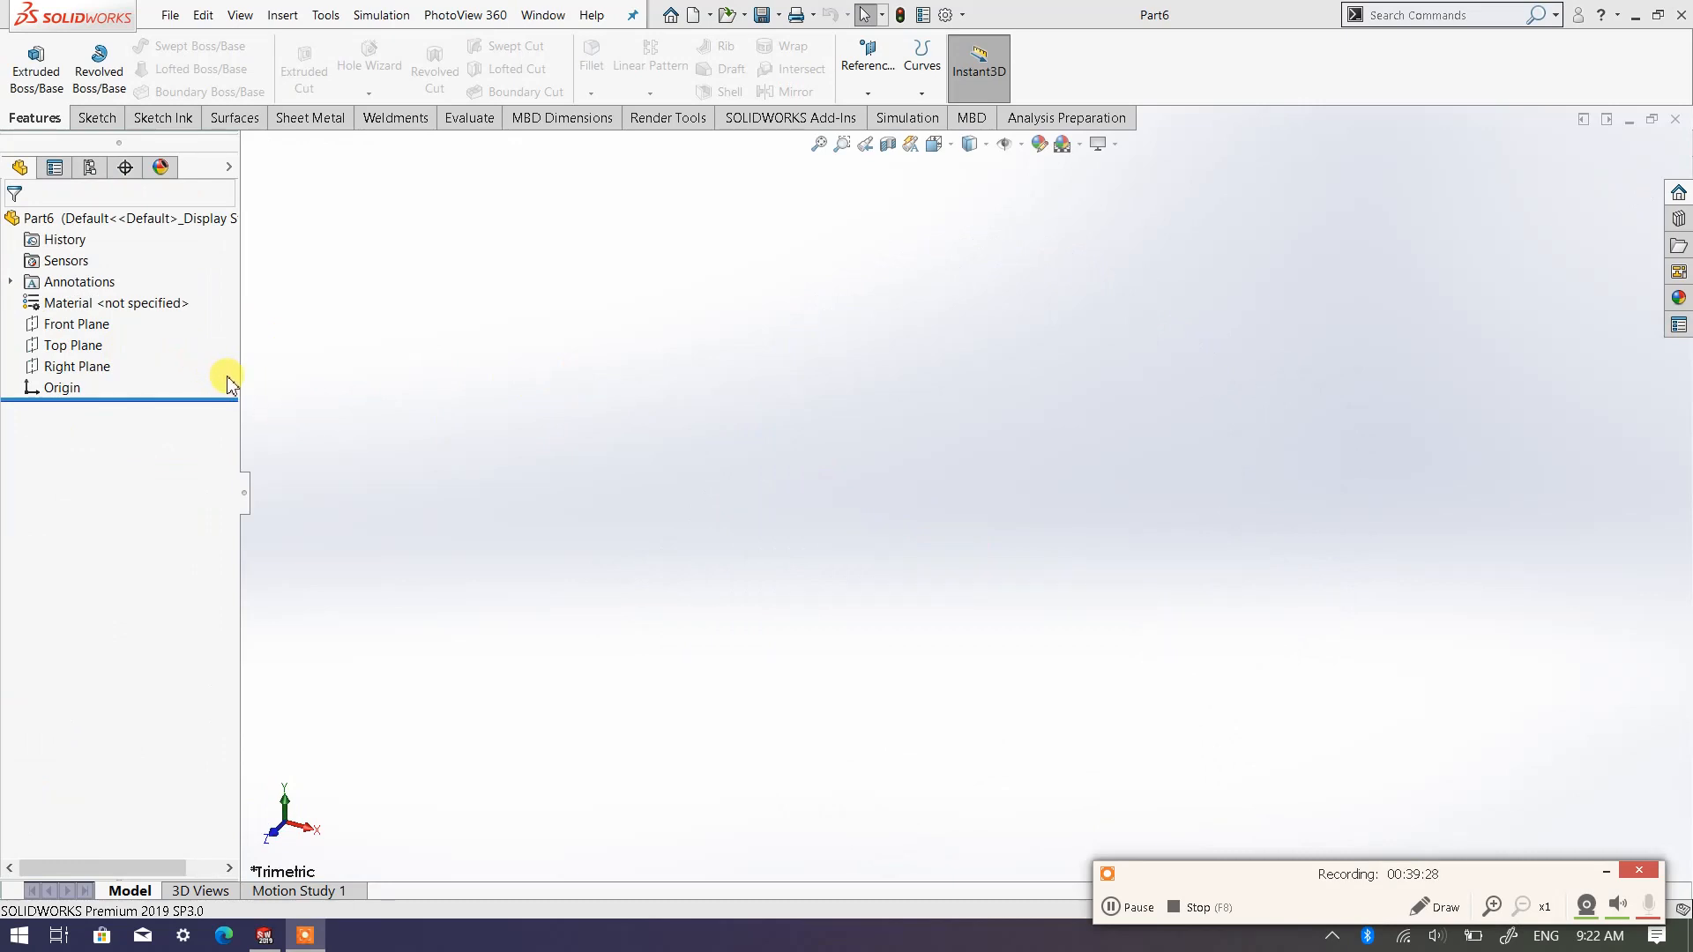
In the new part, sketch an ellipse on the Top Plane centred on the origin, with radii of about 49 mm horizontally and 31.5 mm vertically
click(86, 348)
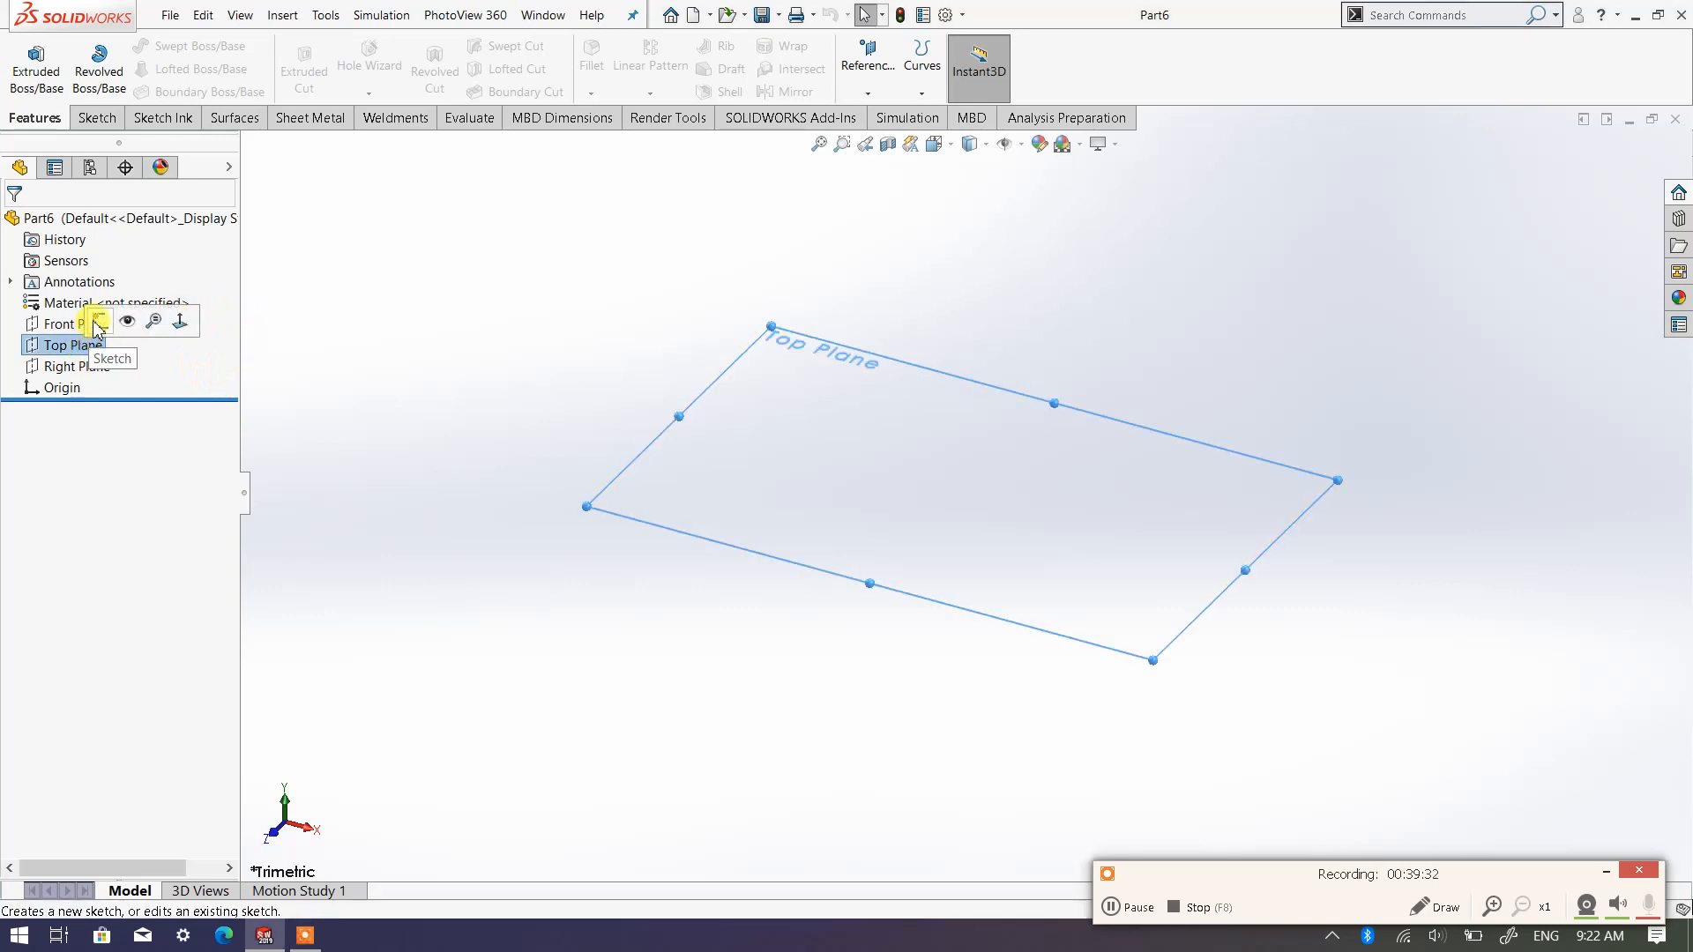
click(95, 323)
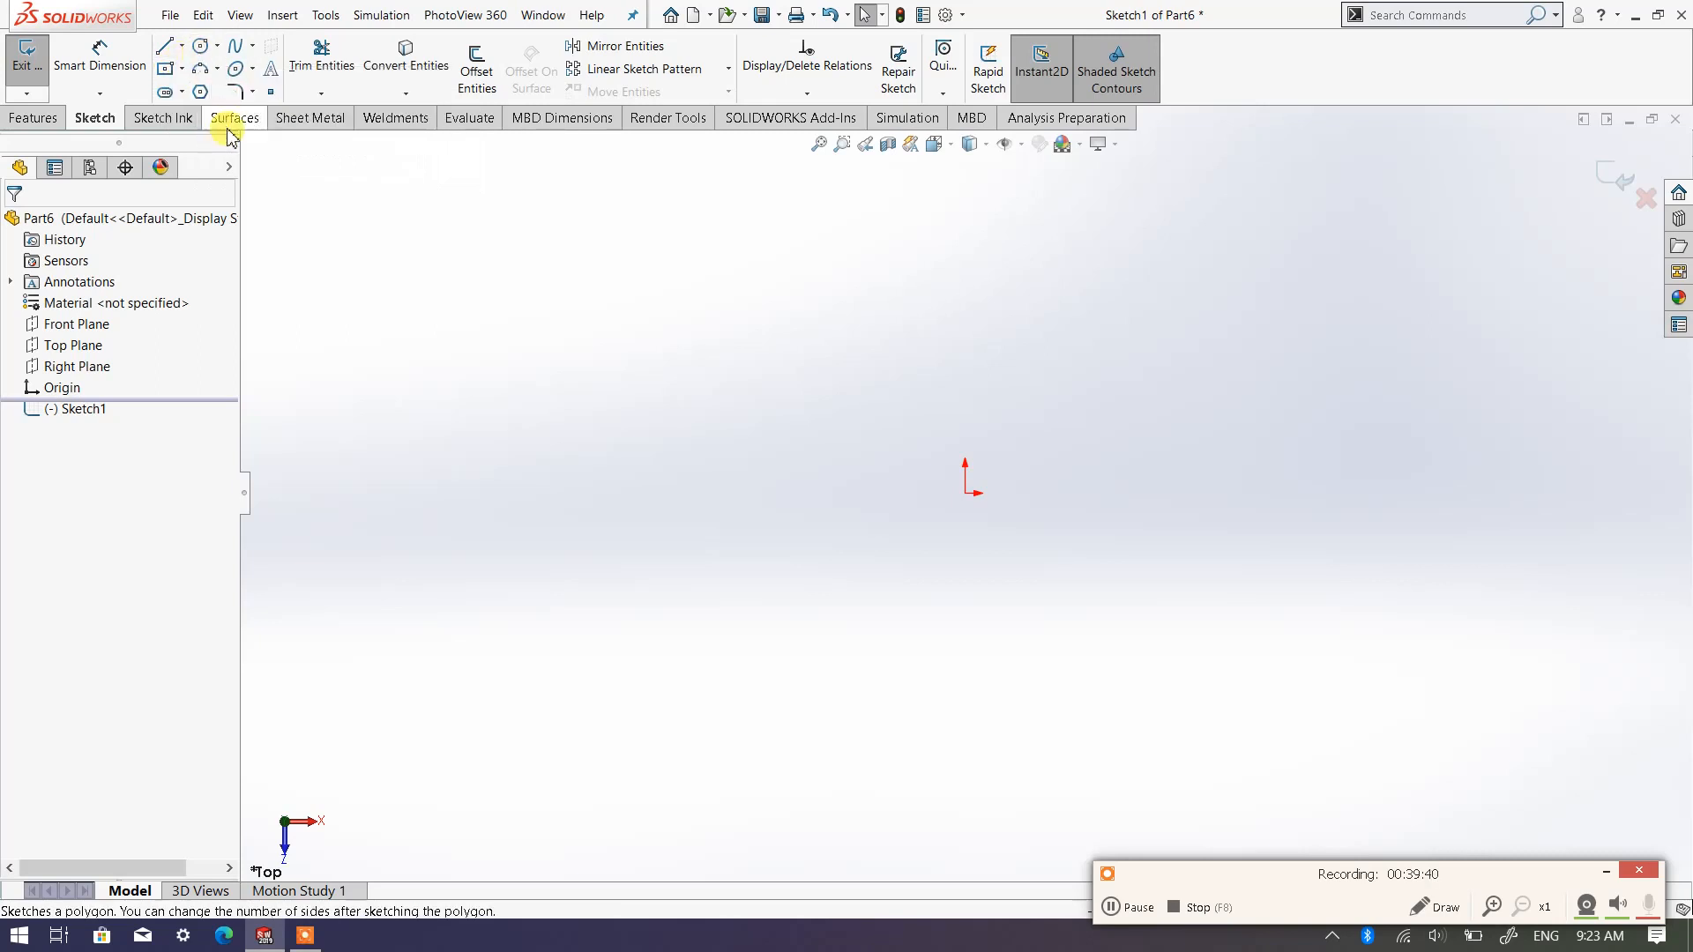
click(238, 70)
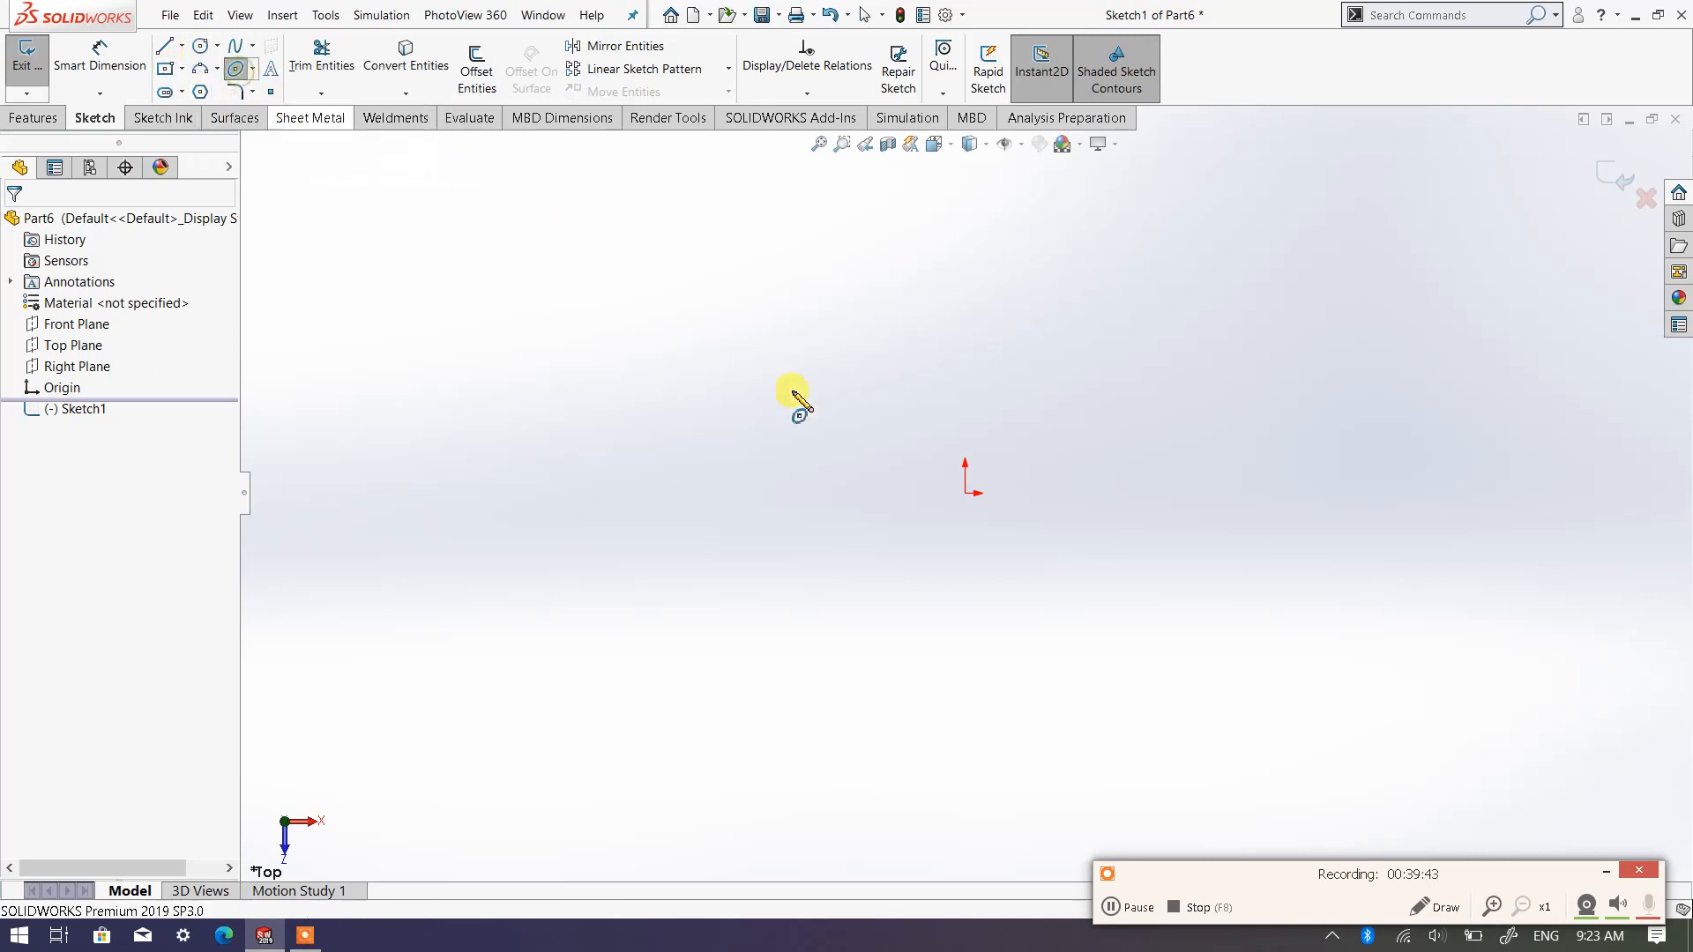
click(965, 494)
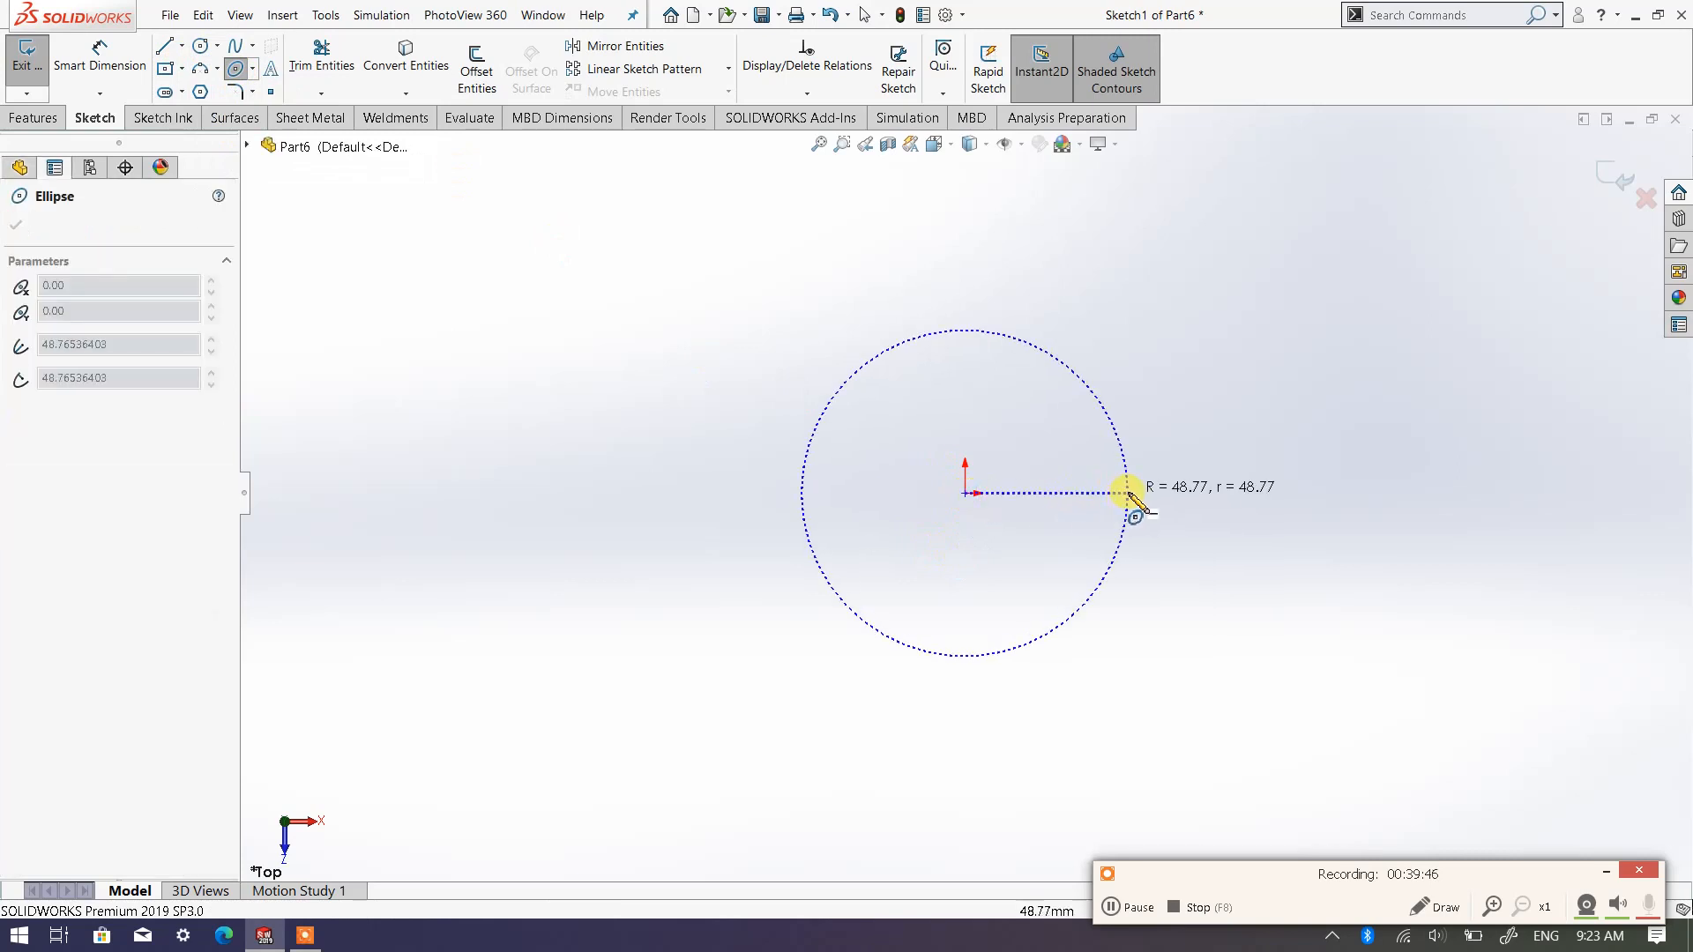
click(1128, 491)
click(1012, 389)
Dimension the ellipse's major axis between its two horizontal end points at 100 mm
right_click(1011, 390)
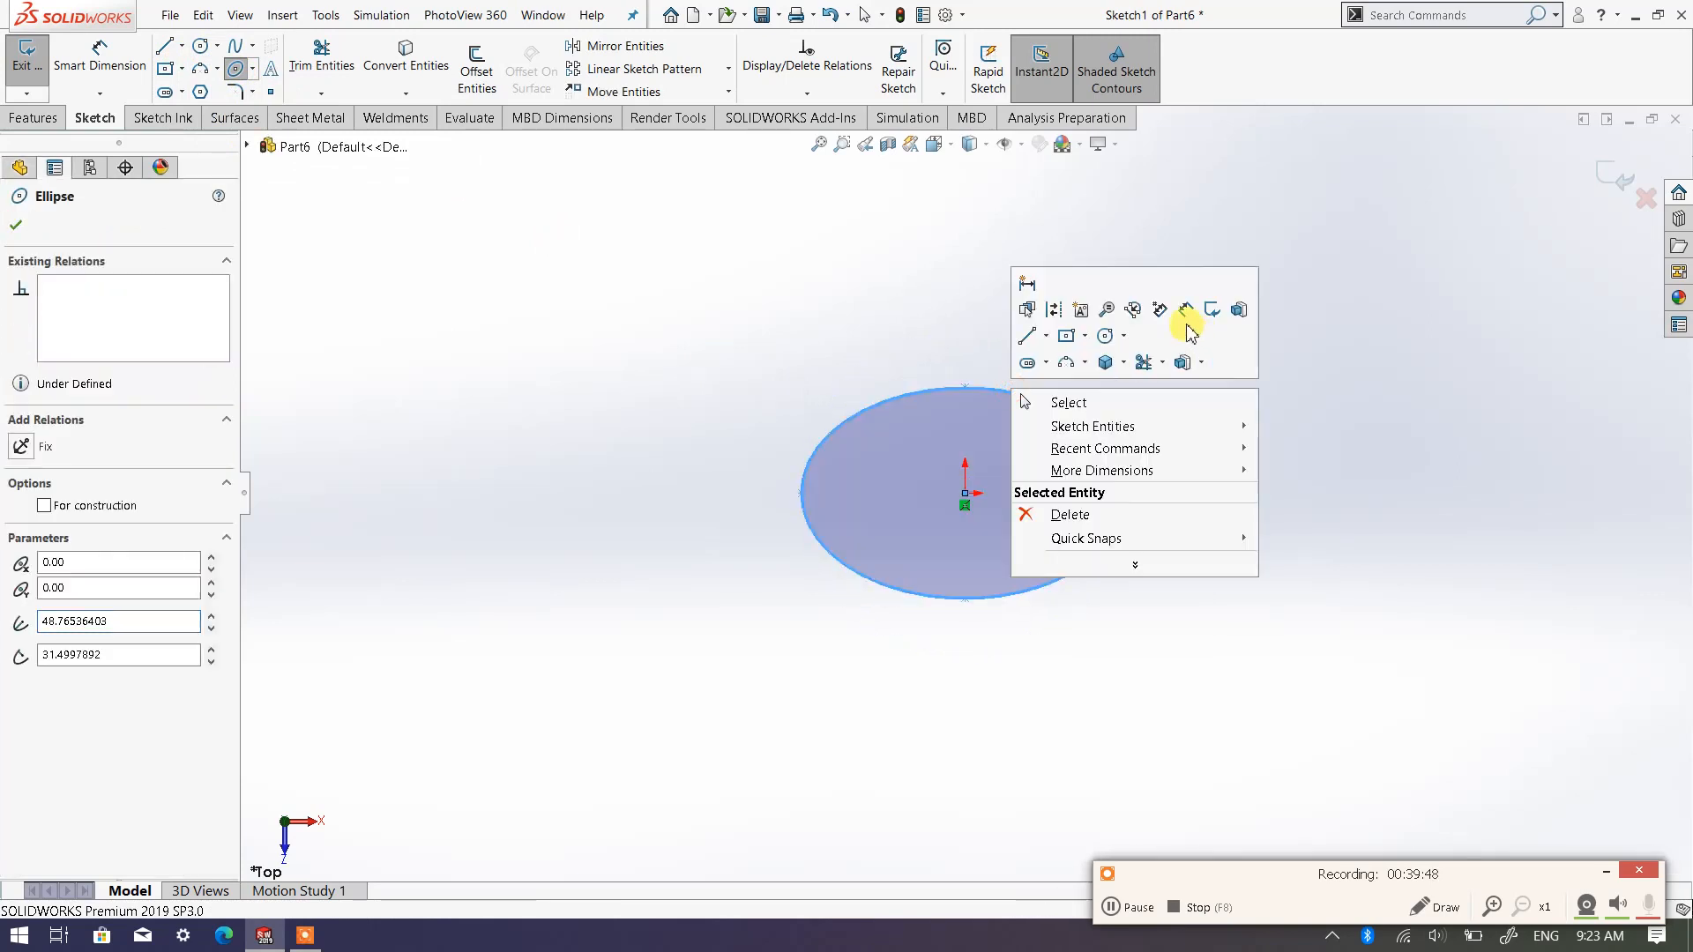
click(1188, 319)
click(802, 494)
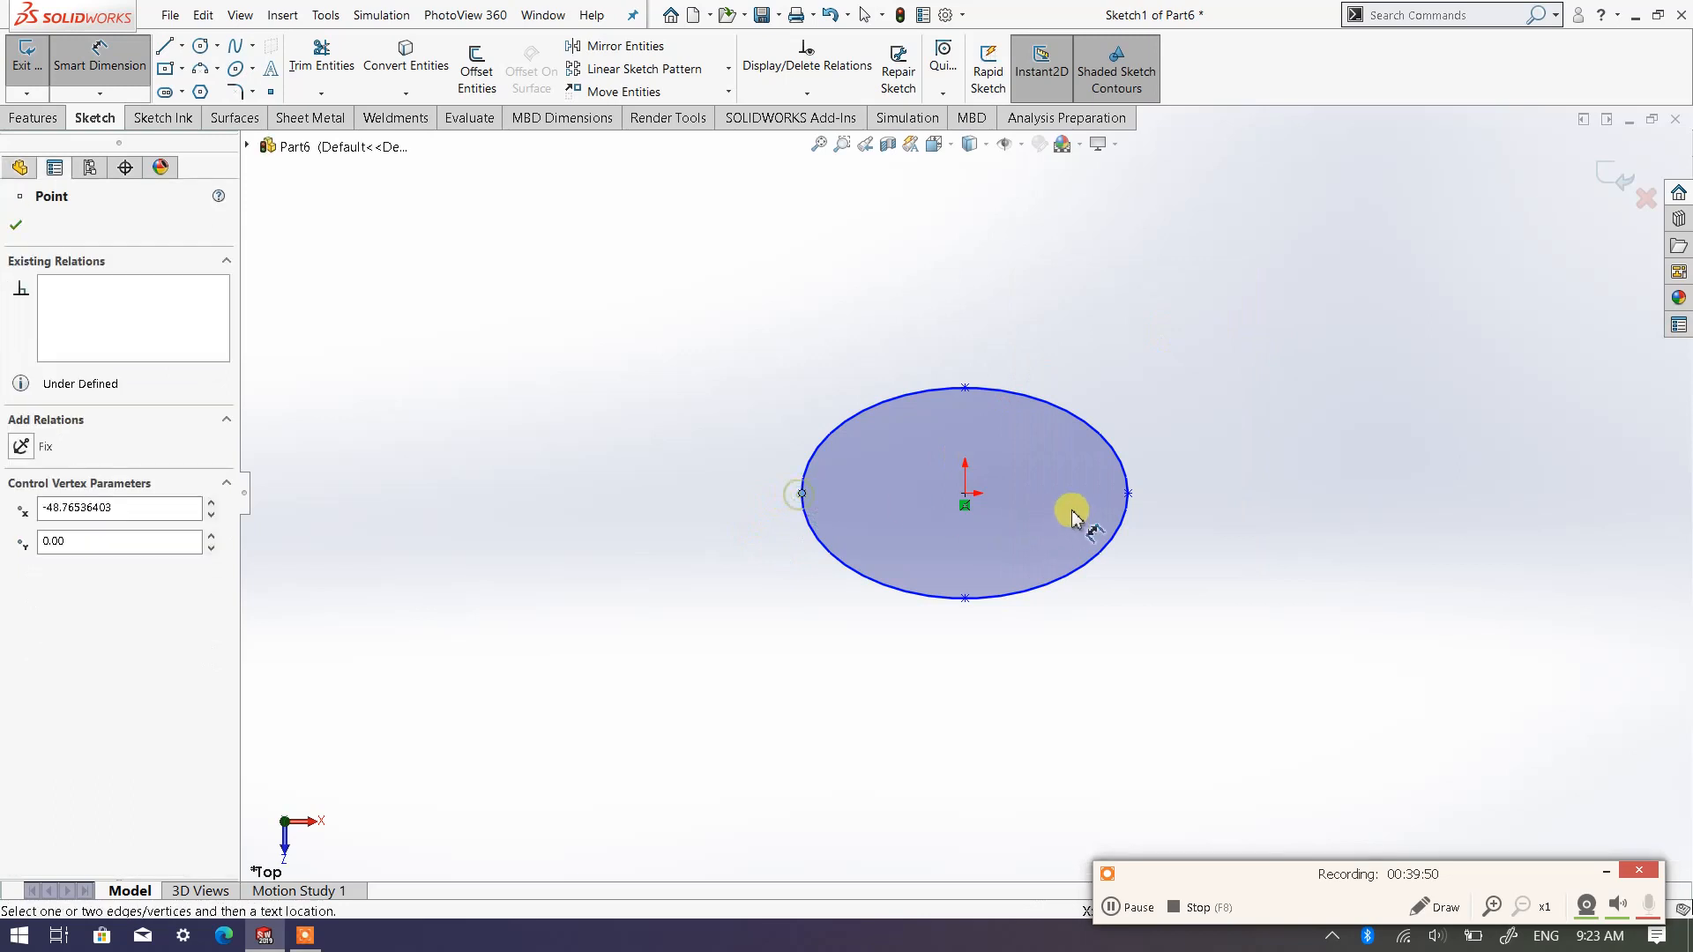
click(1128, 492)
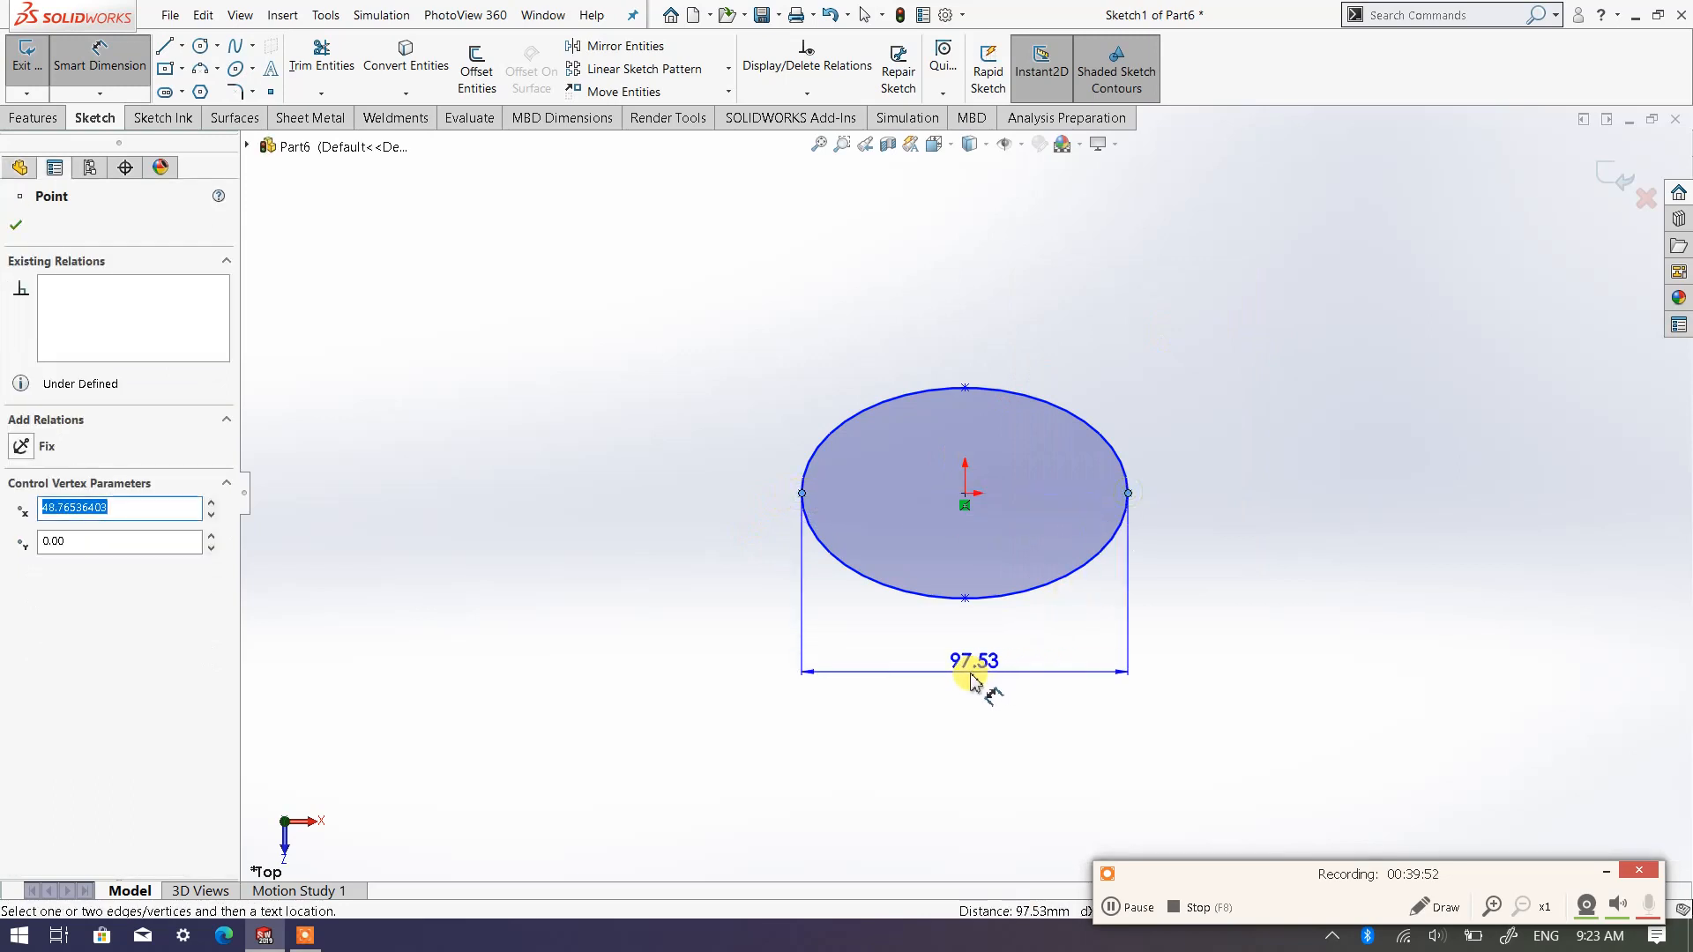
click(1011, 680)
text(100)
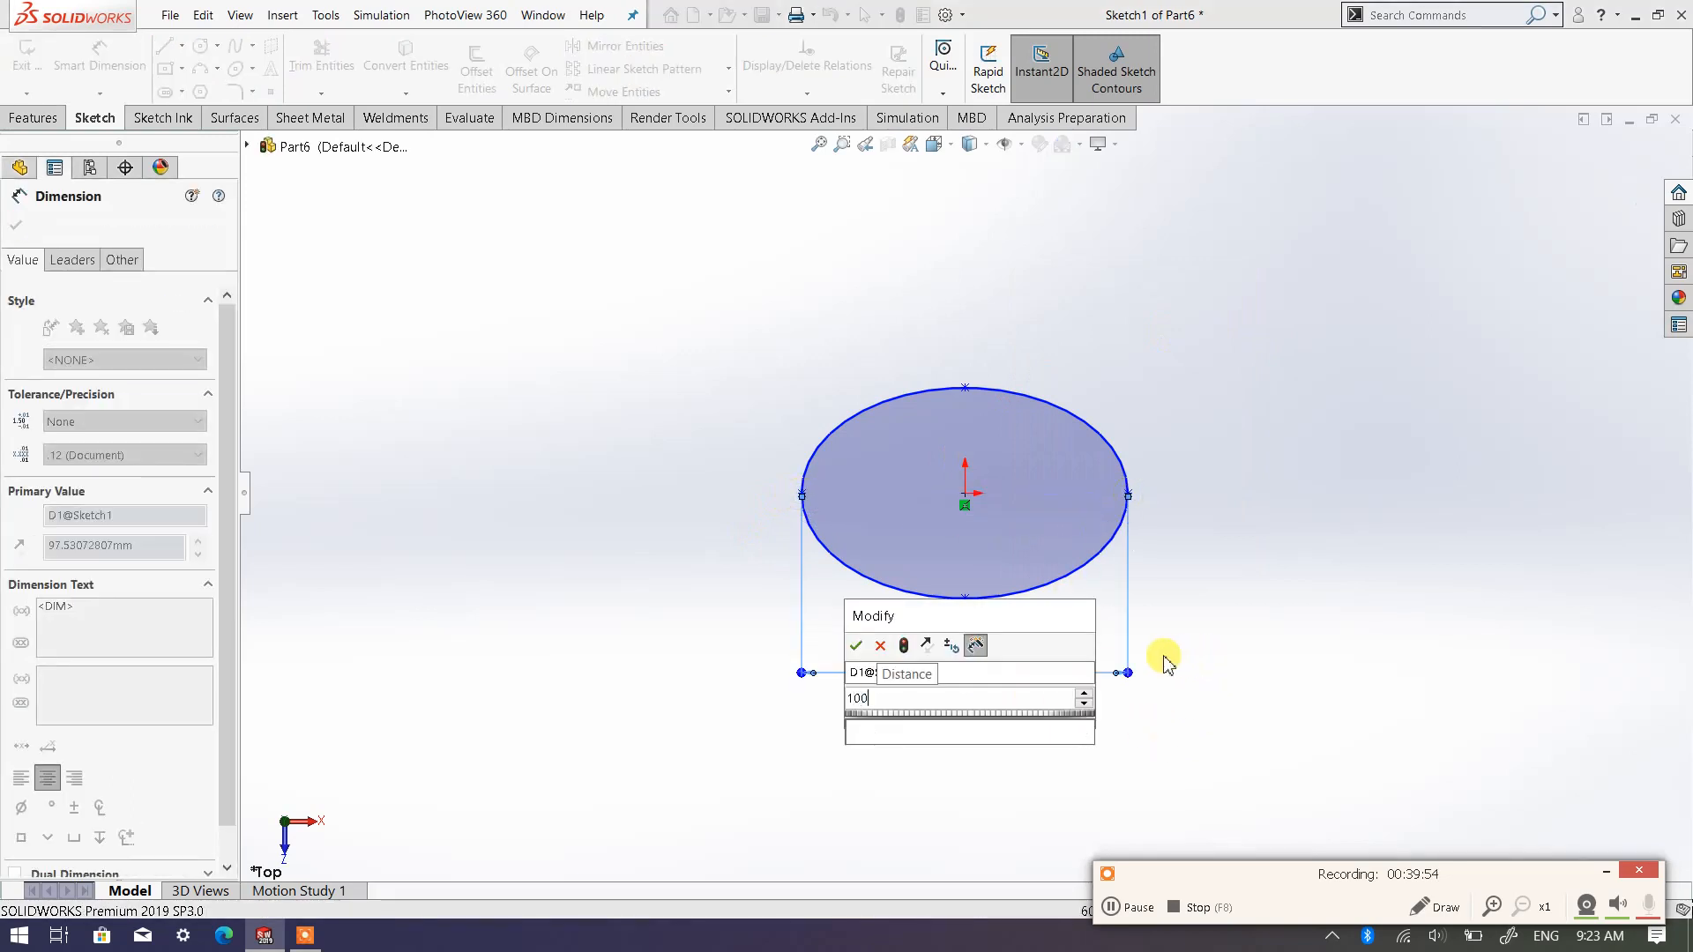
key(Return)
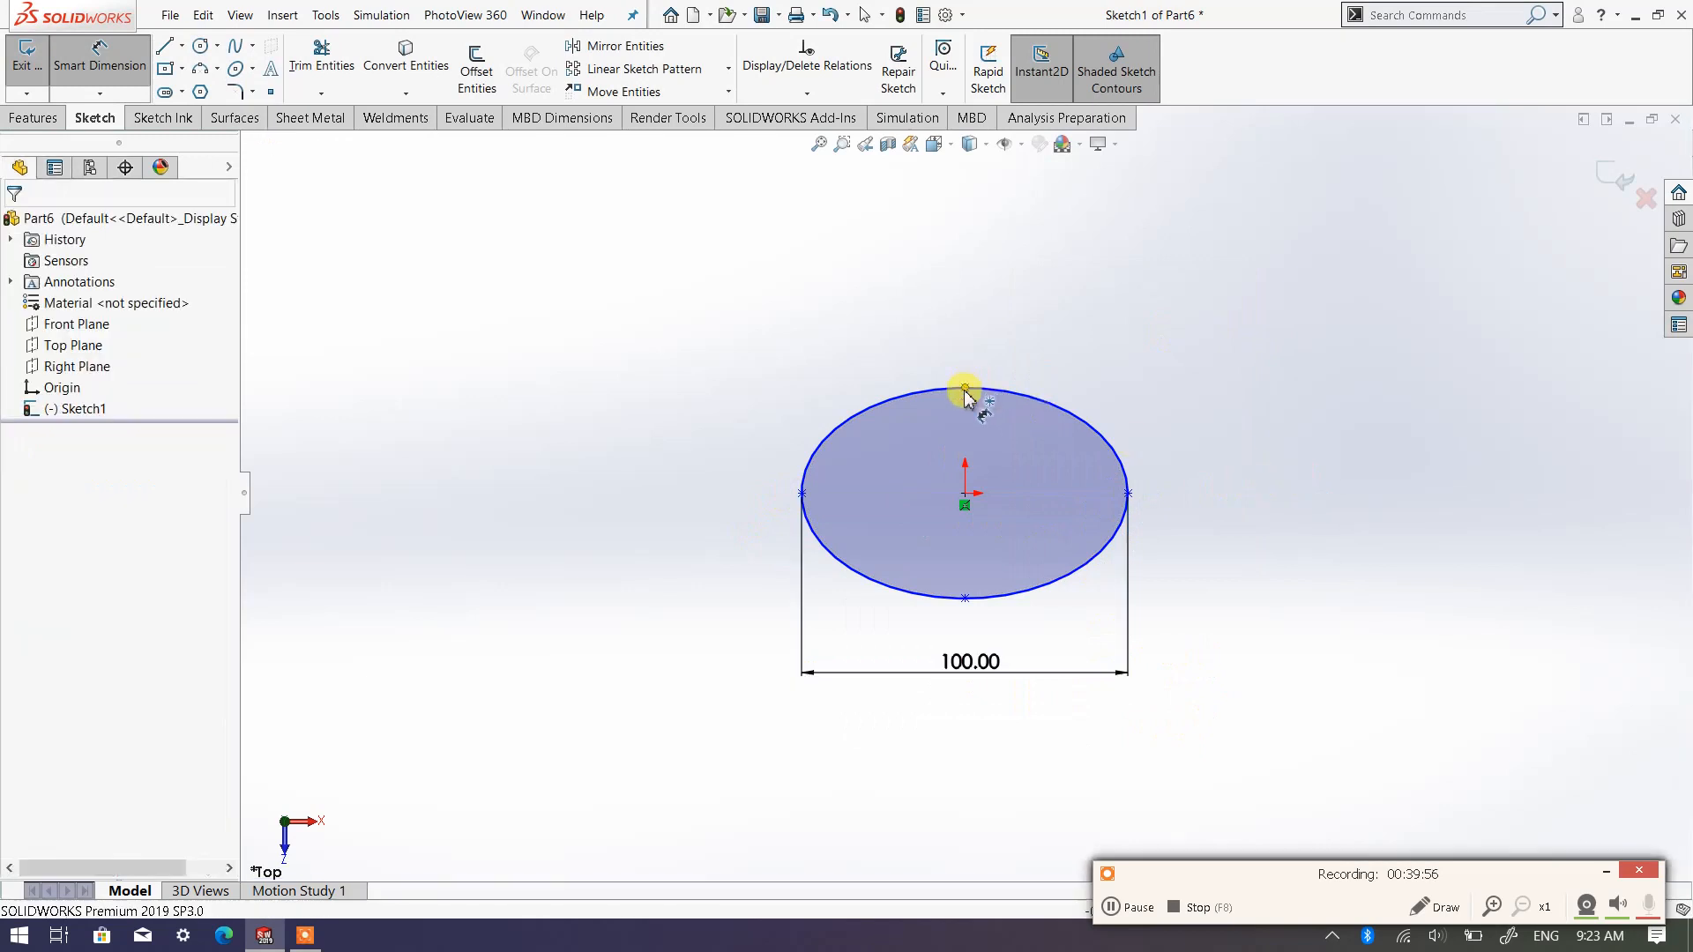
Dimension the ellipse's minor axis between its two vertical end points at 50 mm and exit the sketch in isometric view
click(966, 388)
click(966, 600)
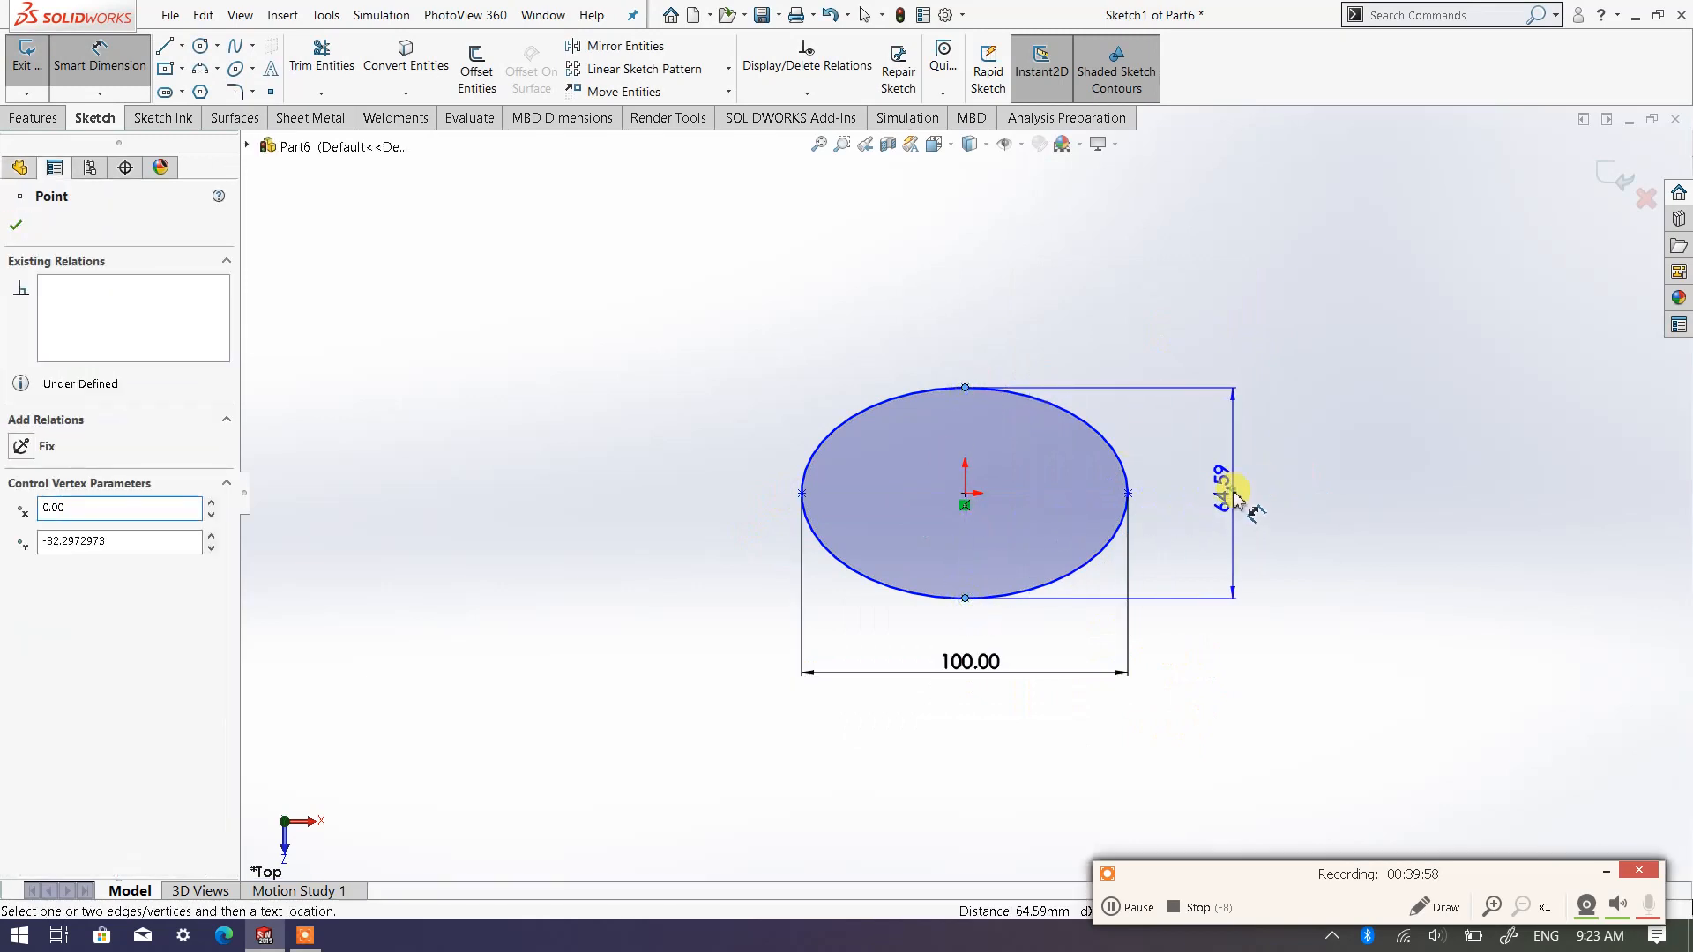
click(1229, 490)
text(50)
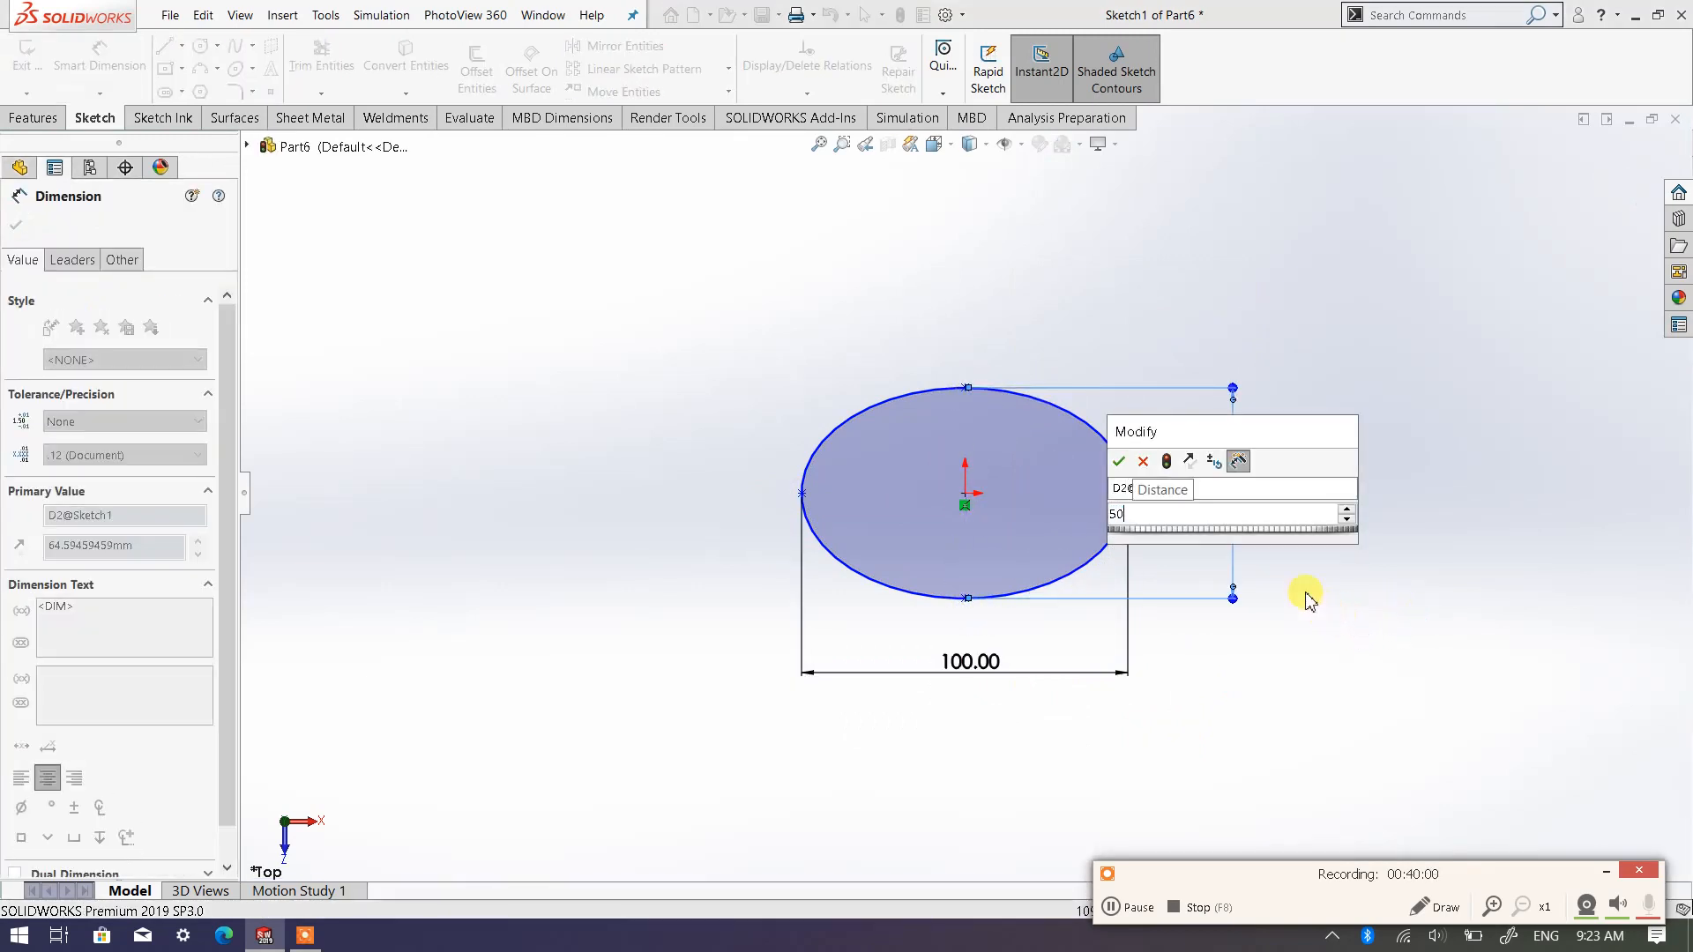
key(Return)
click(369, 311)
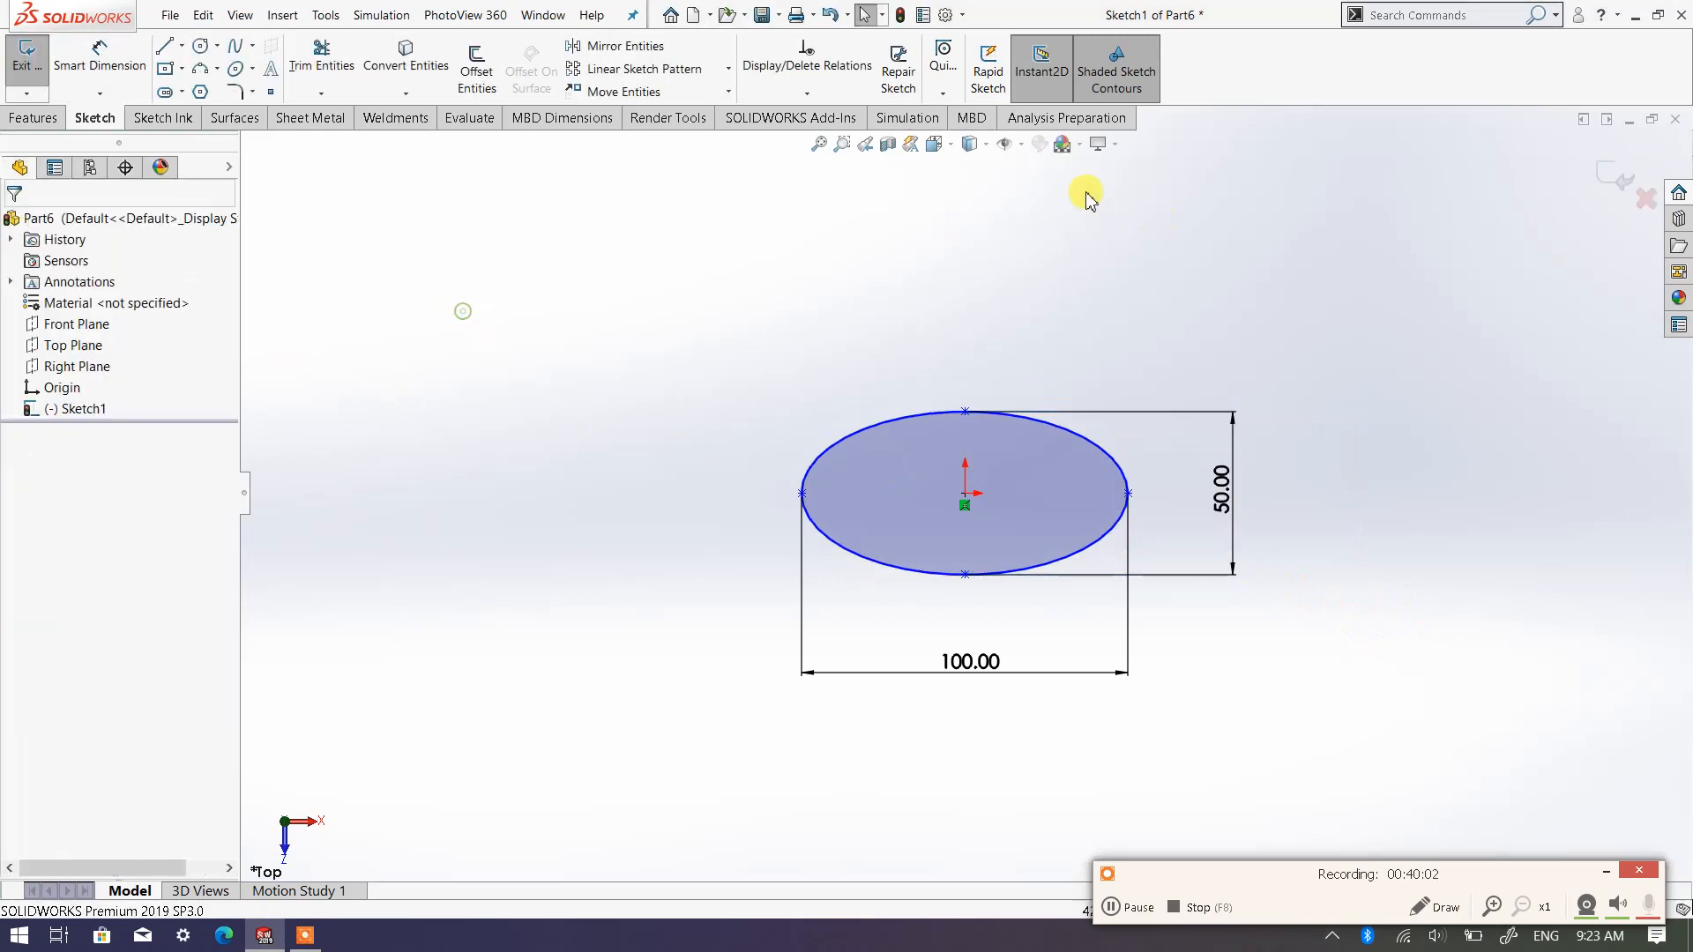
click(935, 143)
click(1050, 192)
click(1062, 213)
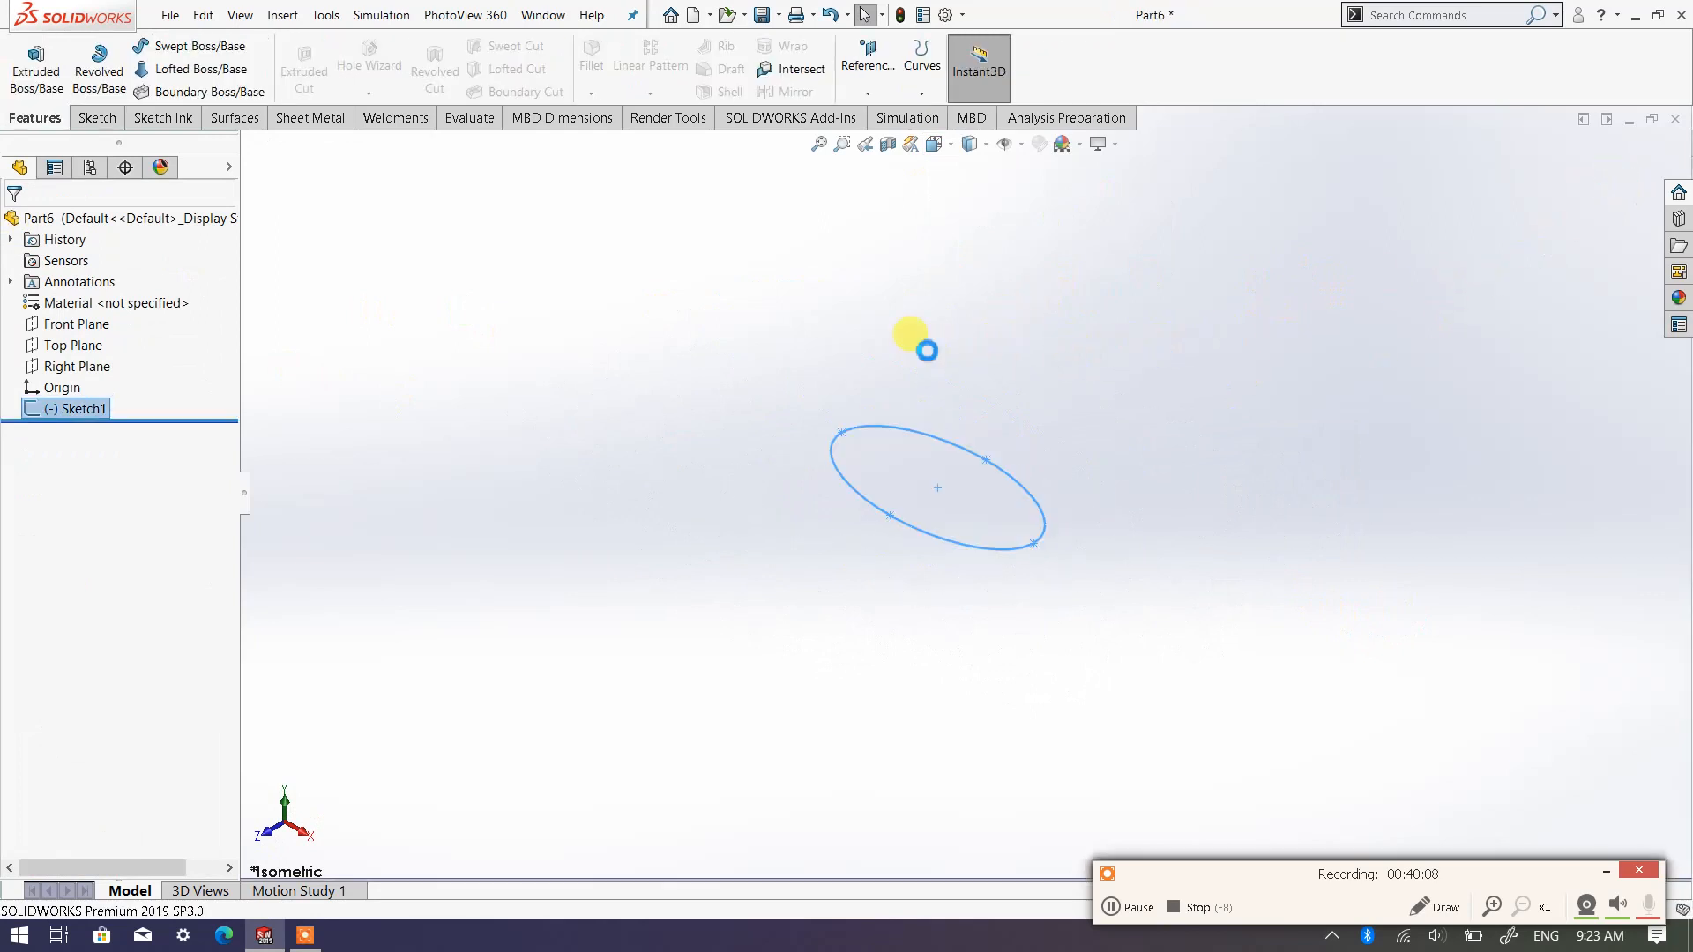
Create a reference plane offset 90 mm above the Top Plane
click(868, 93)
click(882, 119)
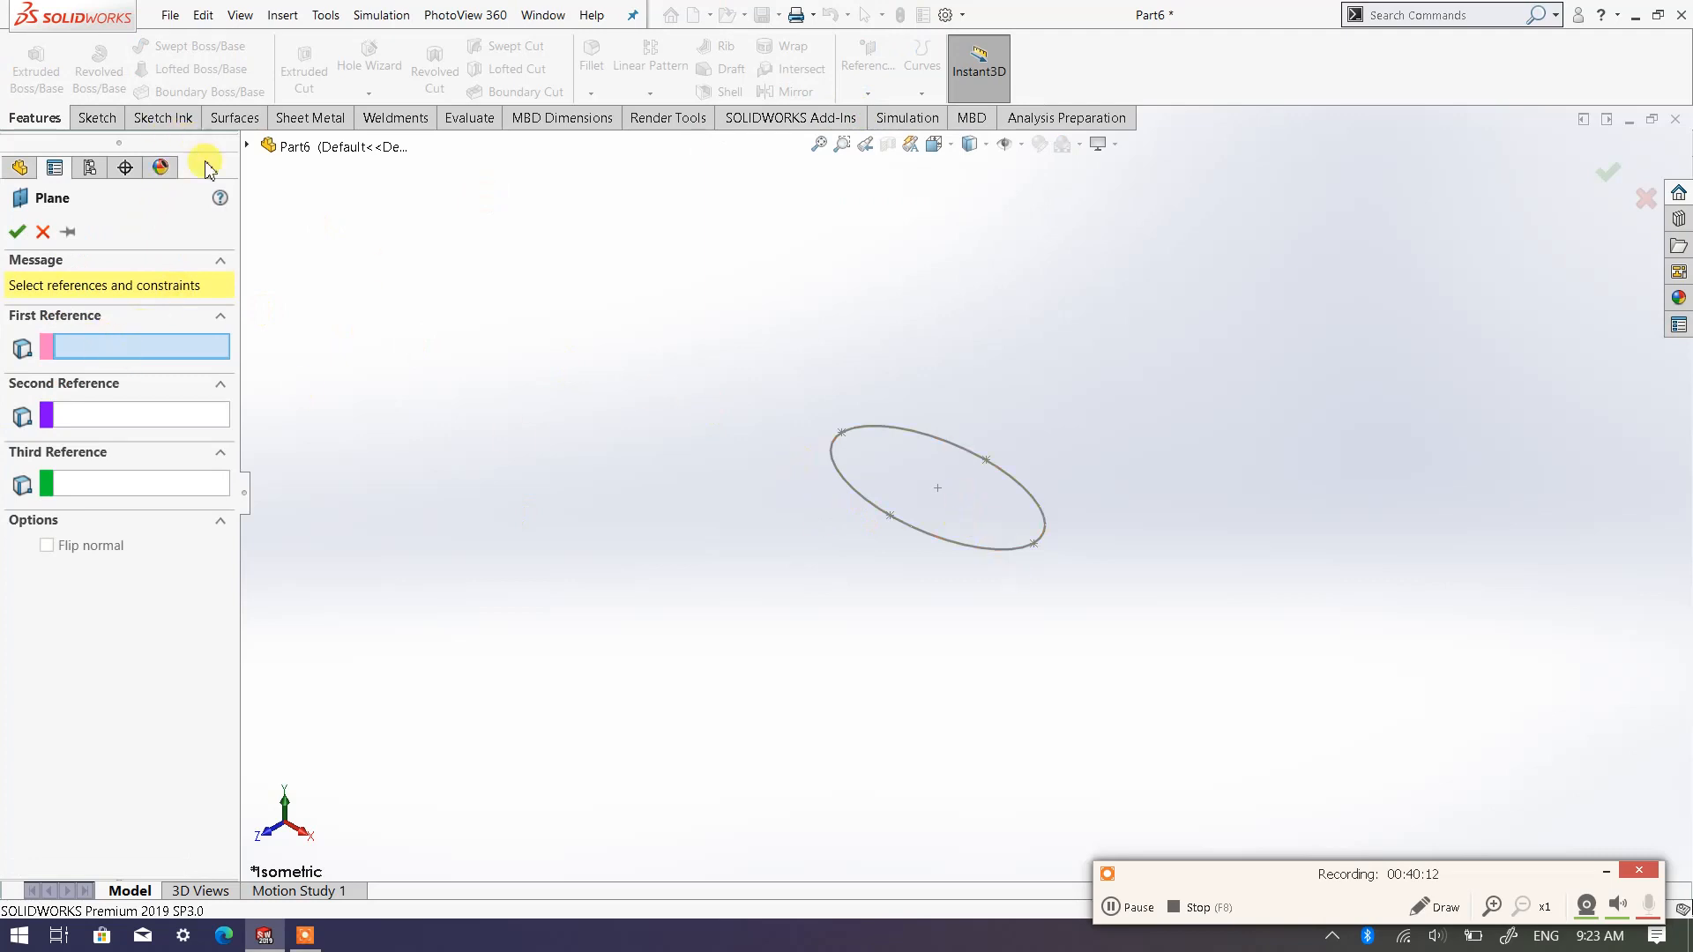
click(247, 148)
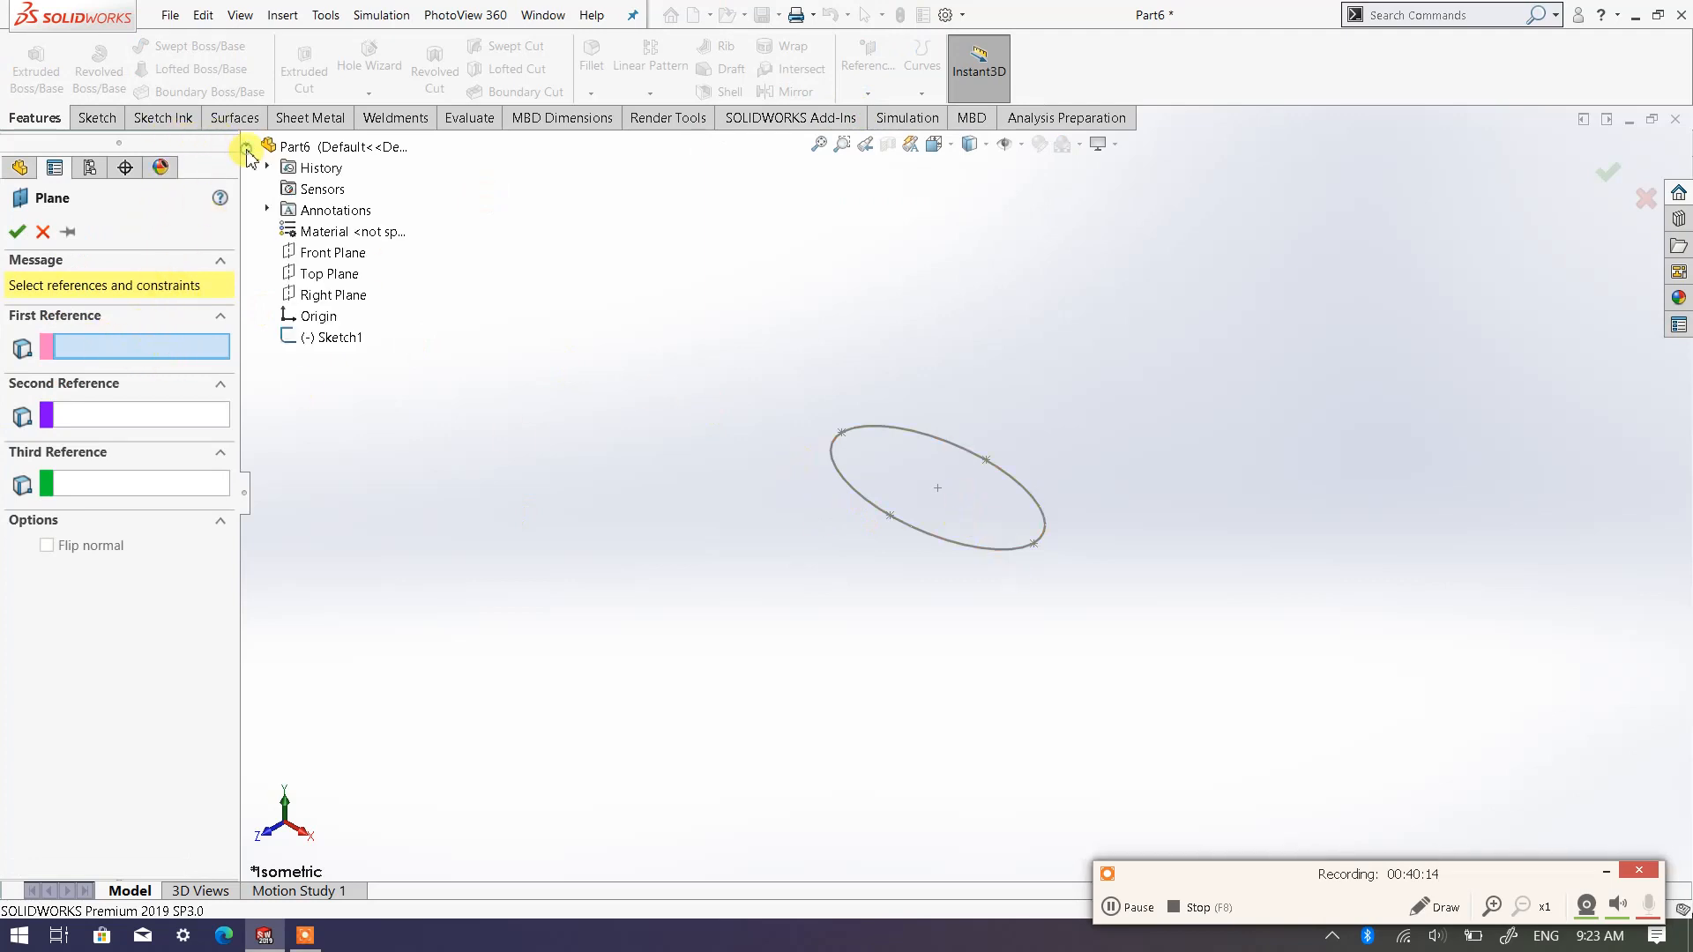
click(331, 275)
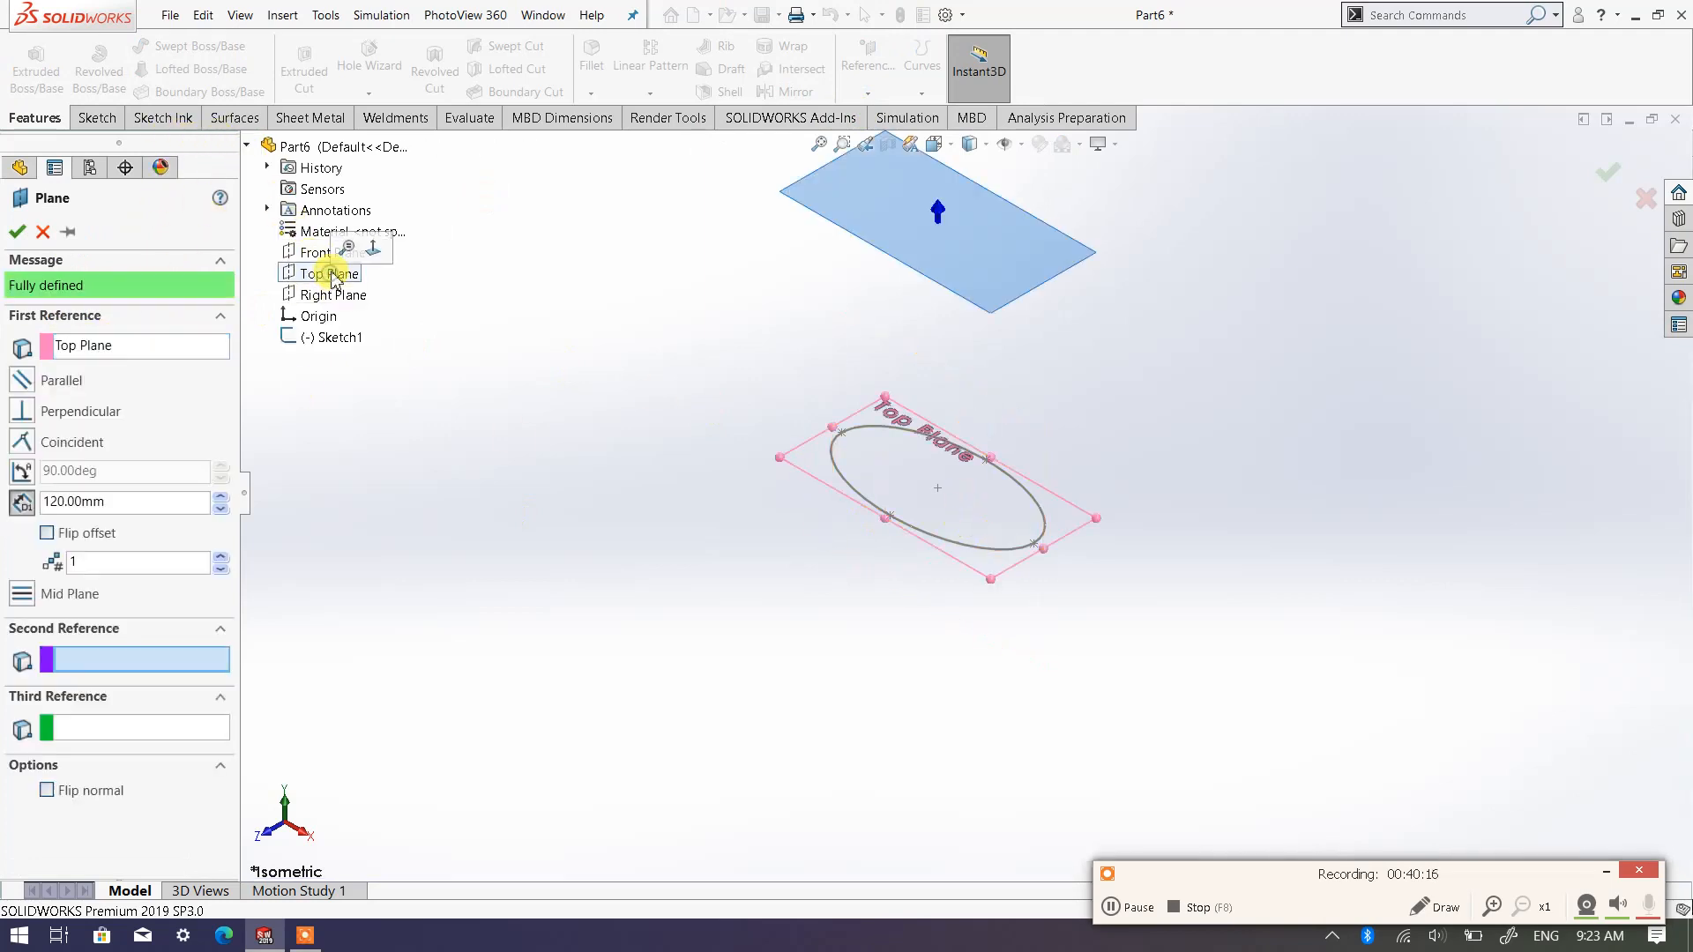
click(221, 511)
click(221, 511)
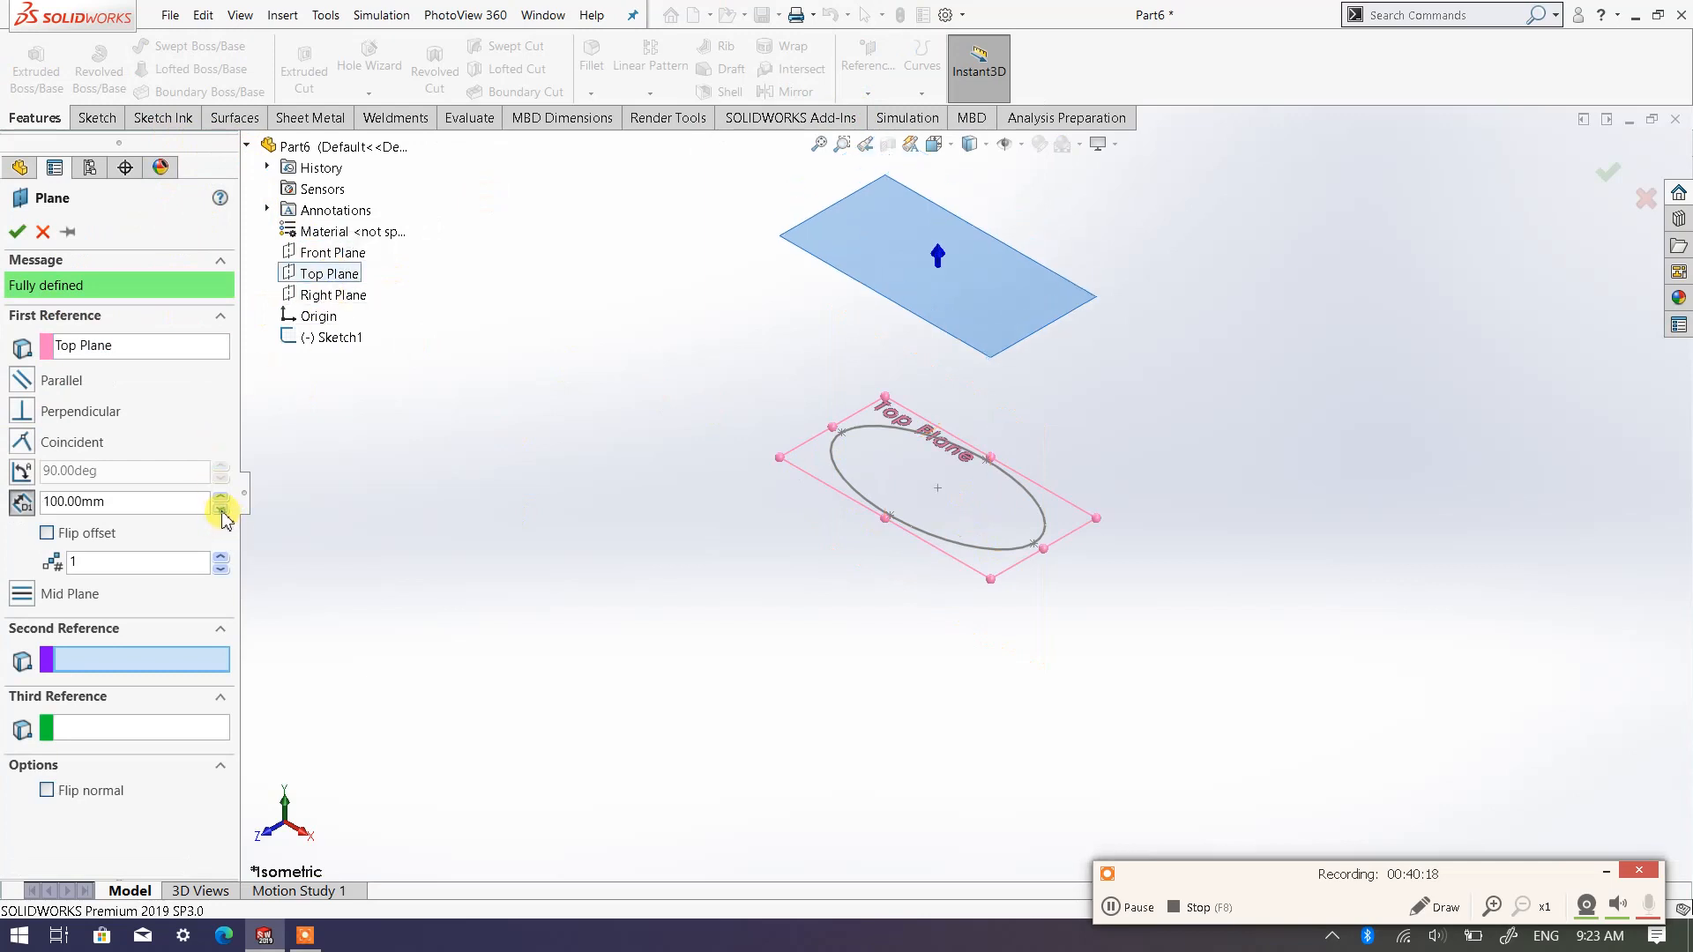
click(220, 512)
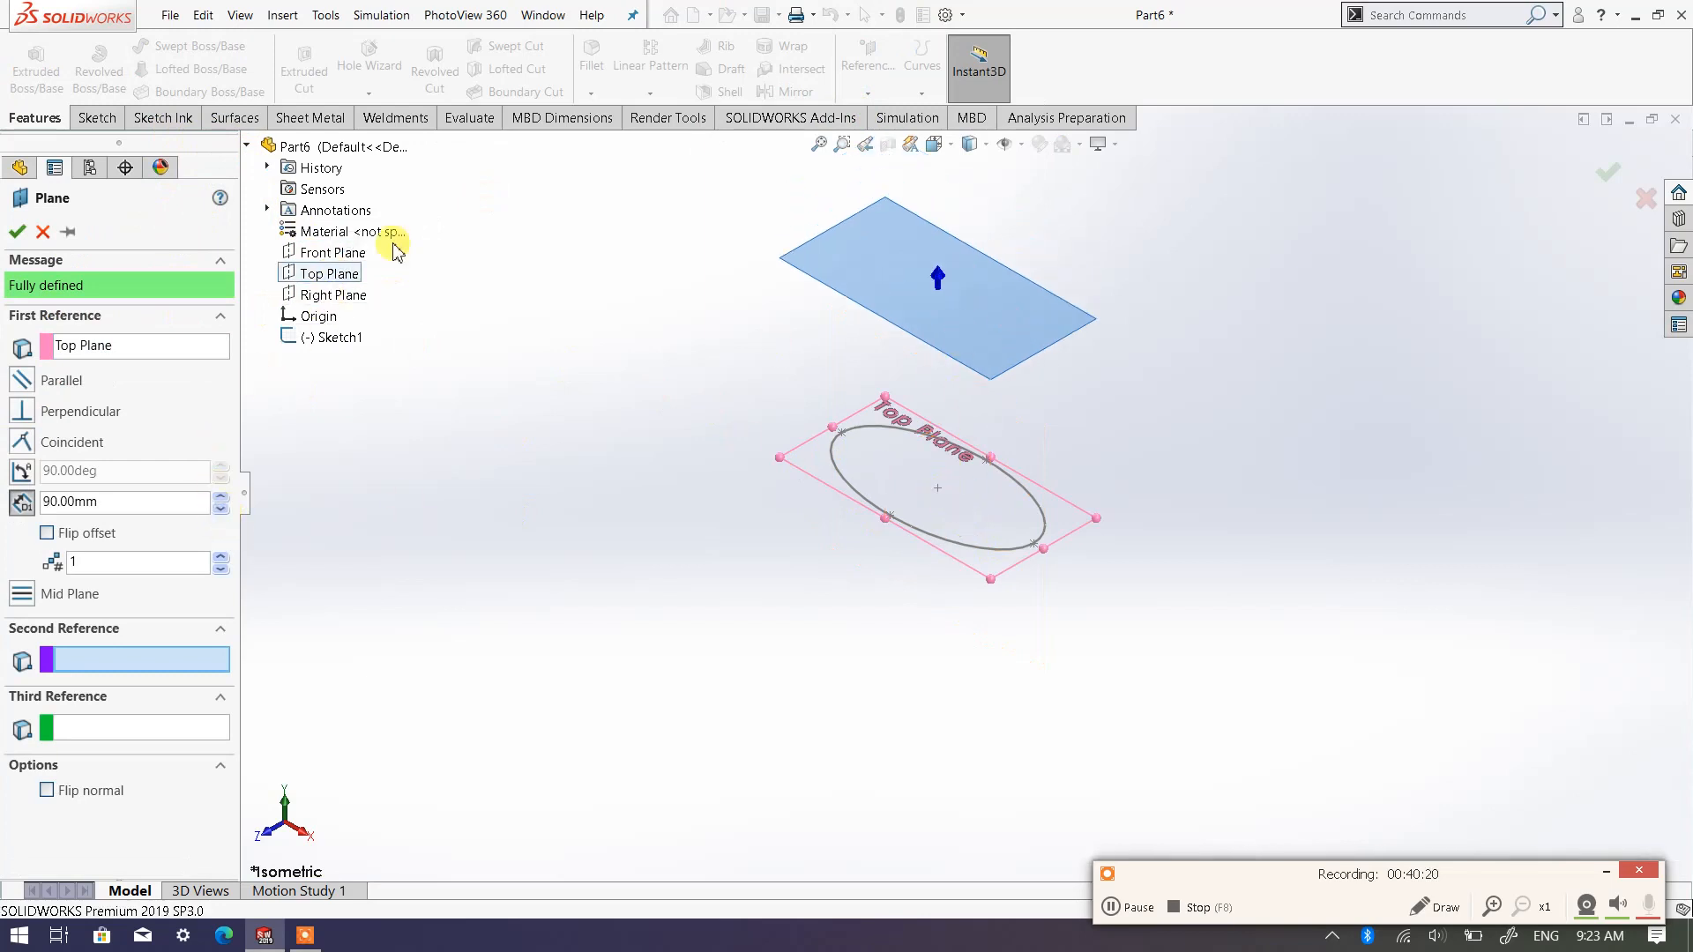
click(18, 236)
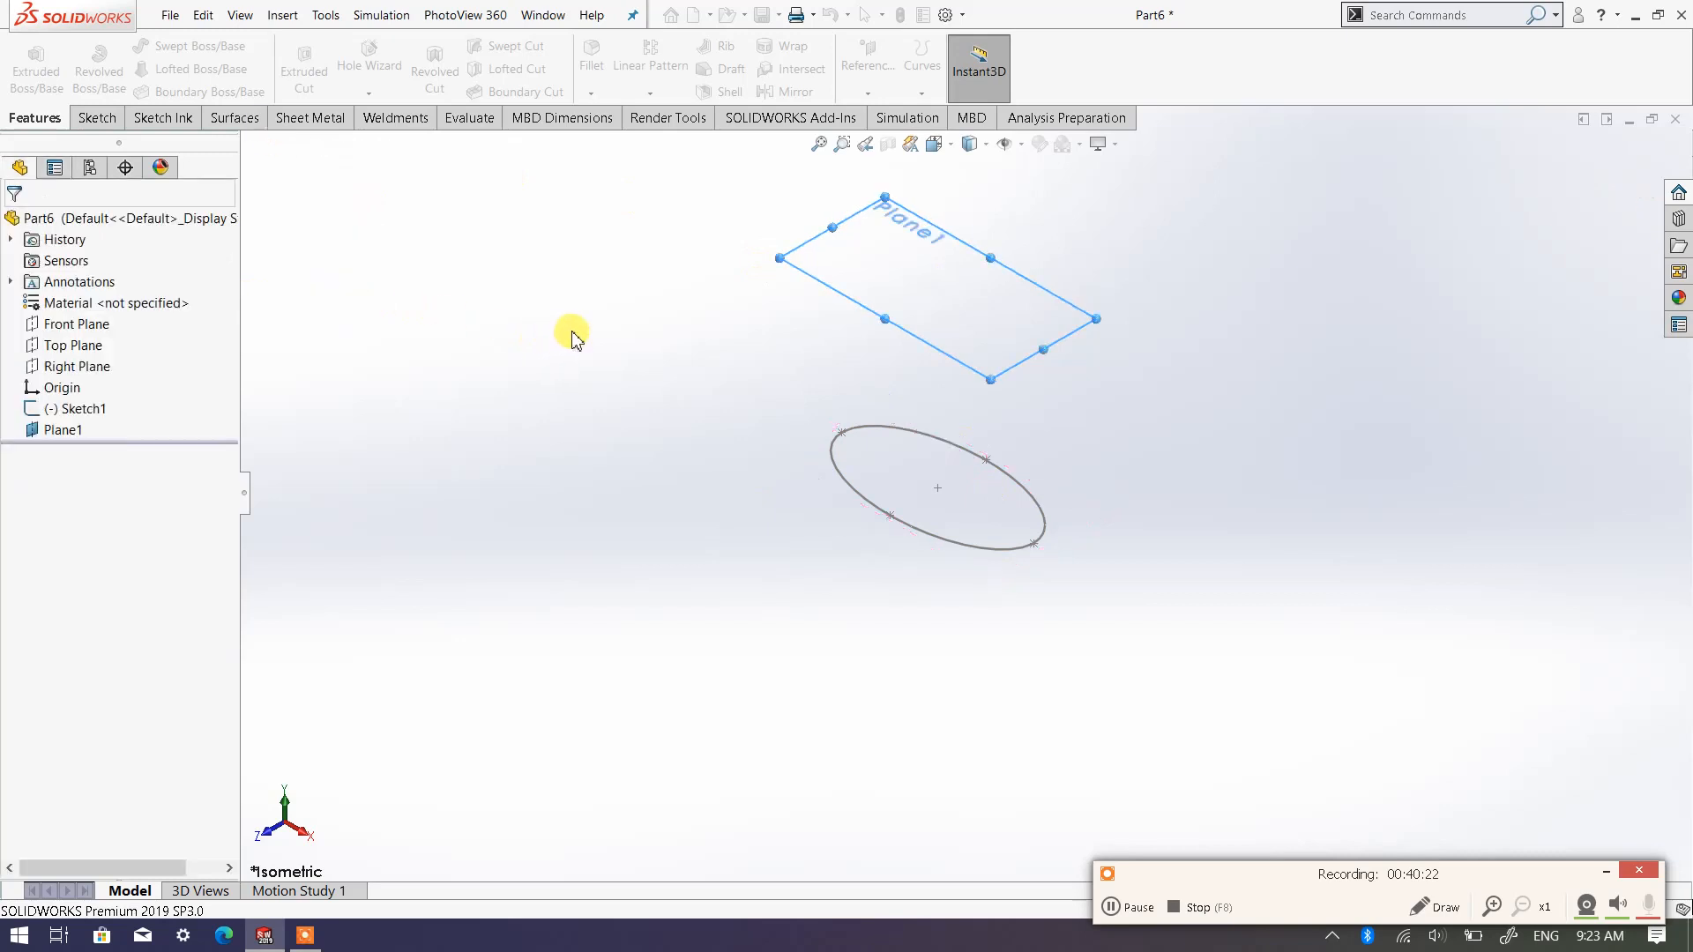
On the offset plane, sketch an ellipse about 97 by 39 mm, centred about 53 mm from the origin in vertical alignment with it
click(974, 264)
click(95, 117)
click(28, 57)
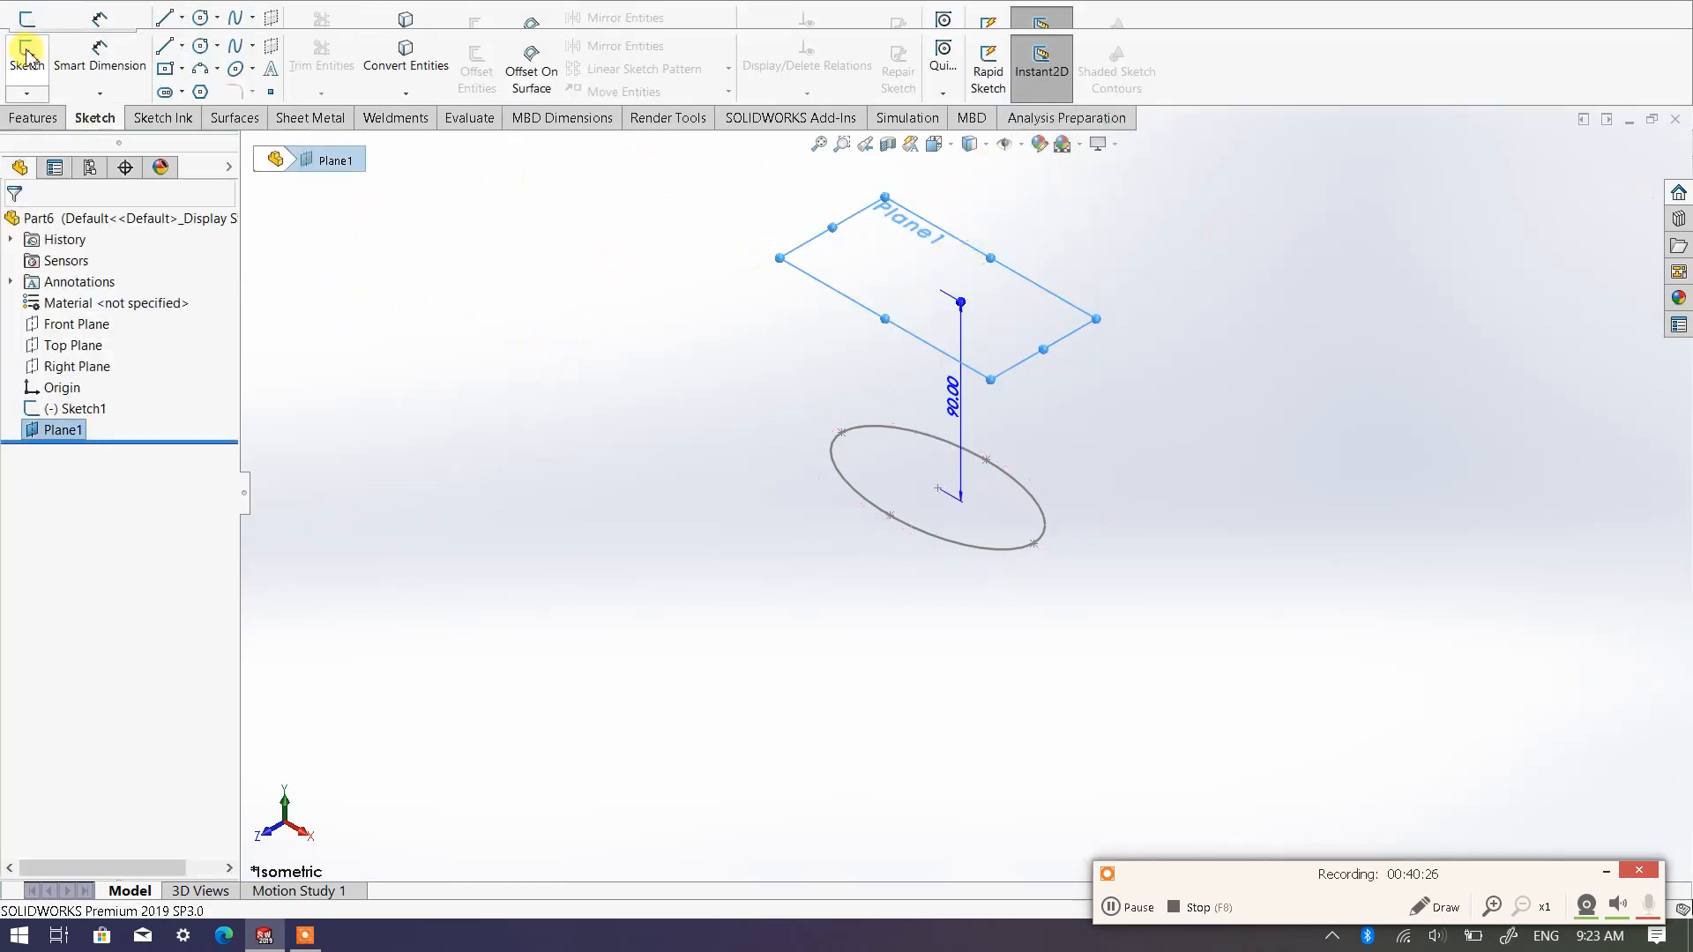
click(969, 144)
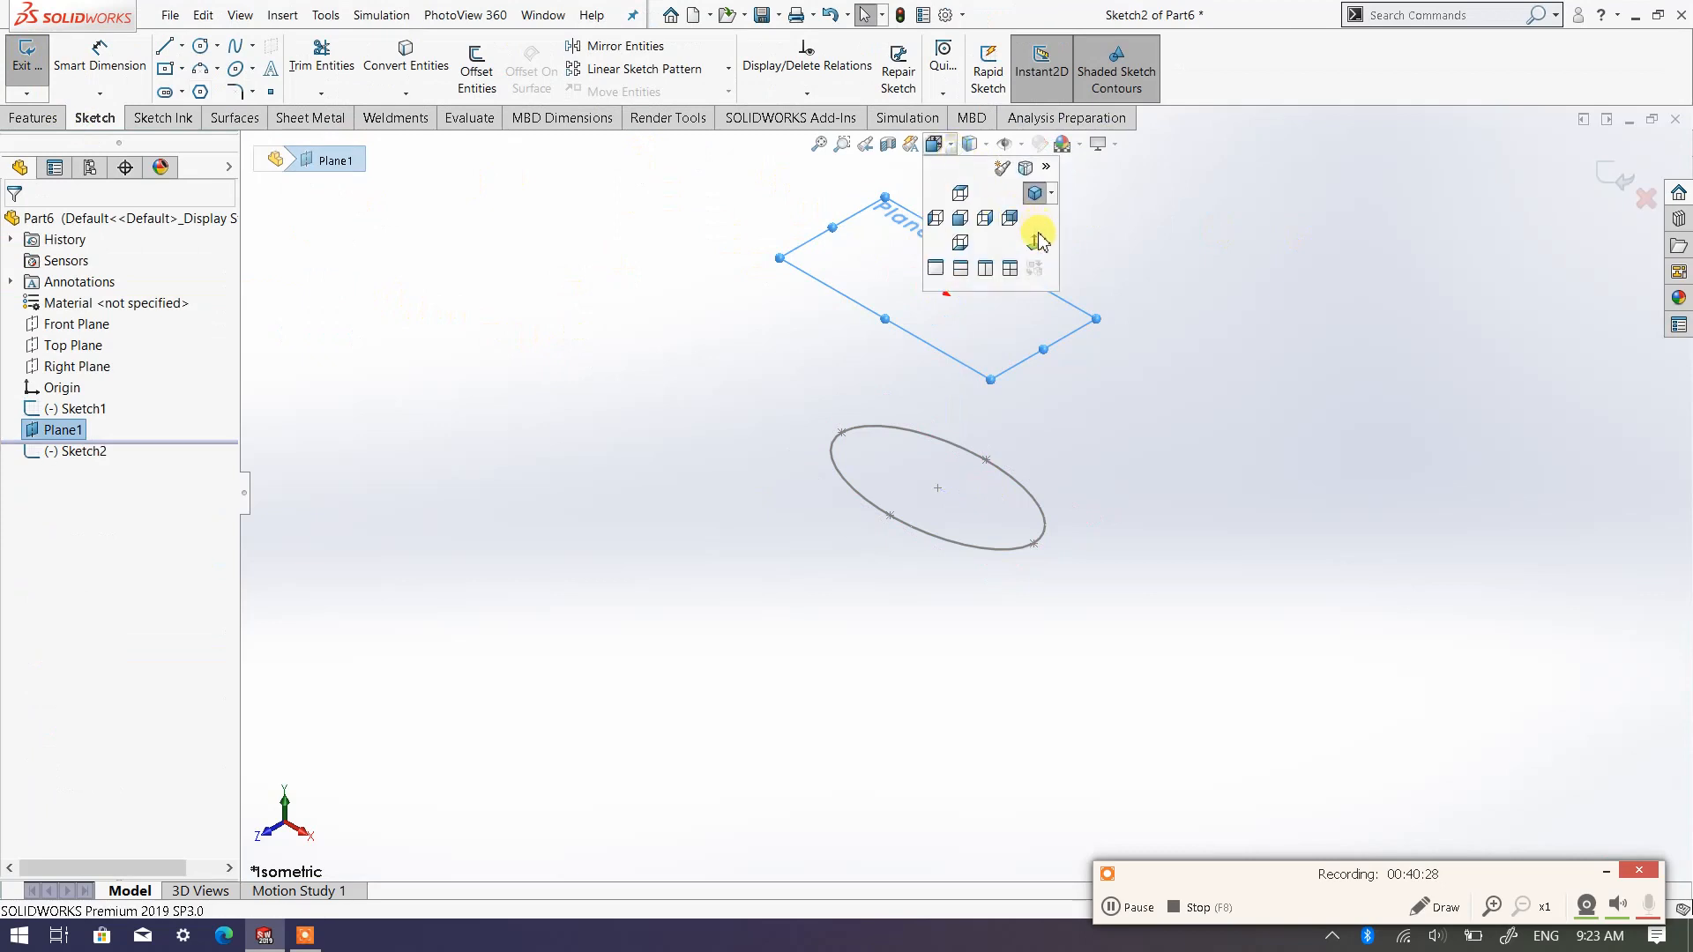
click(1039, 233)
scroll(1179, 393, up, 4)
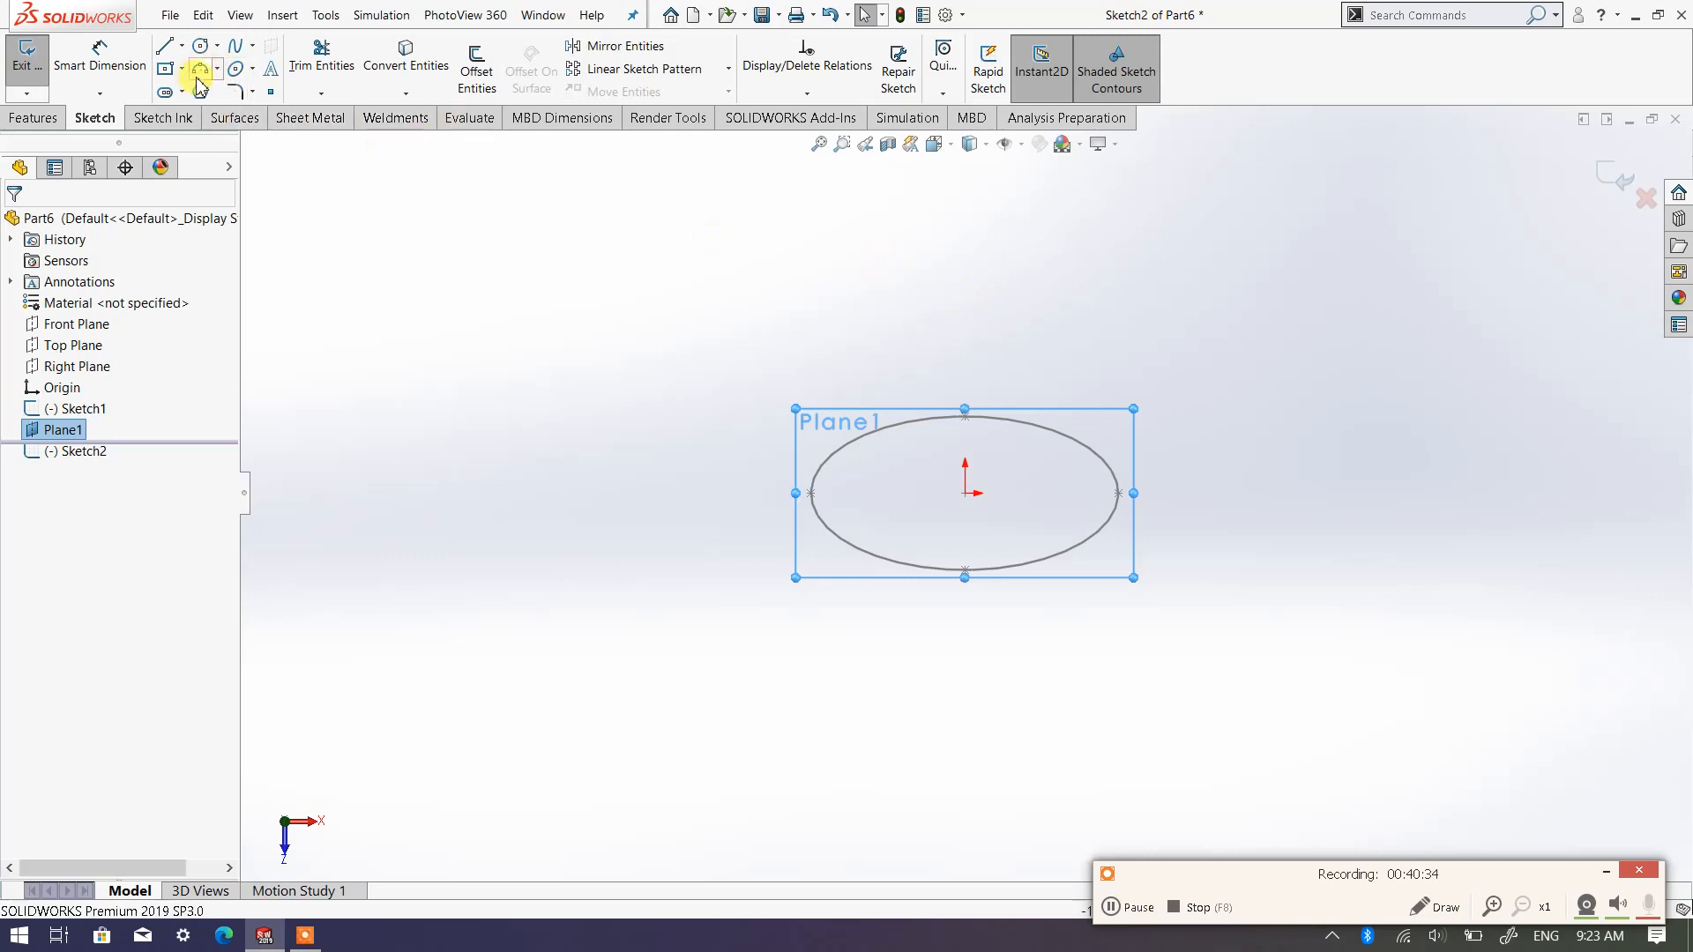
click(236, 70)
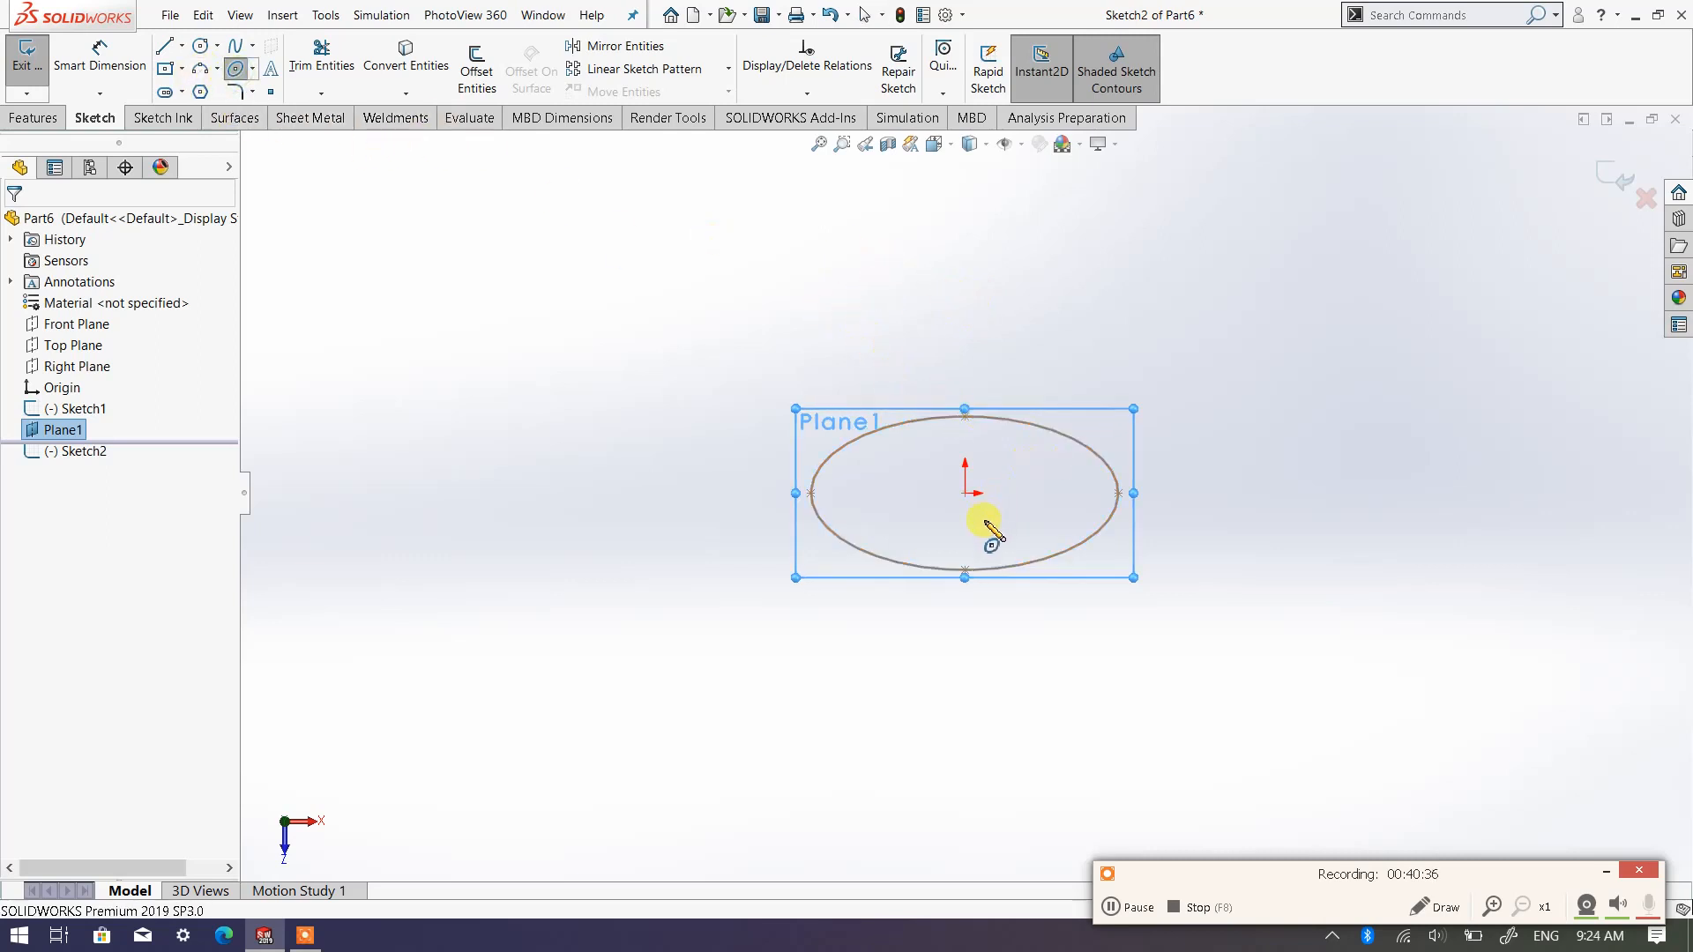
click(964, 492)
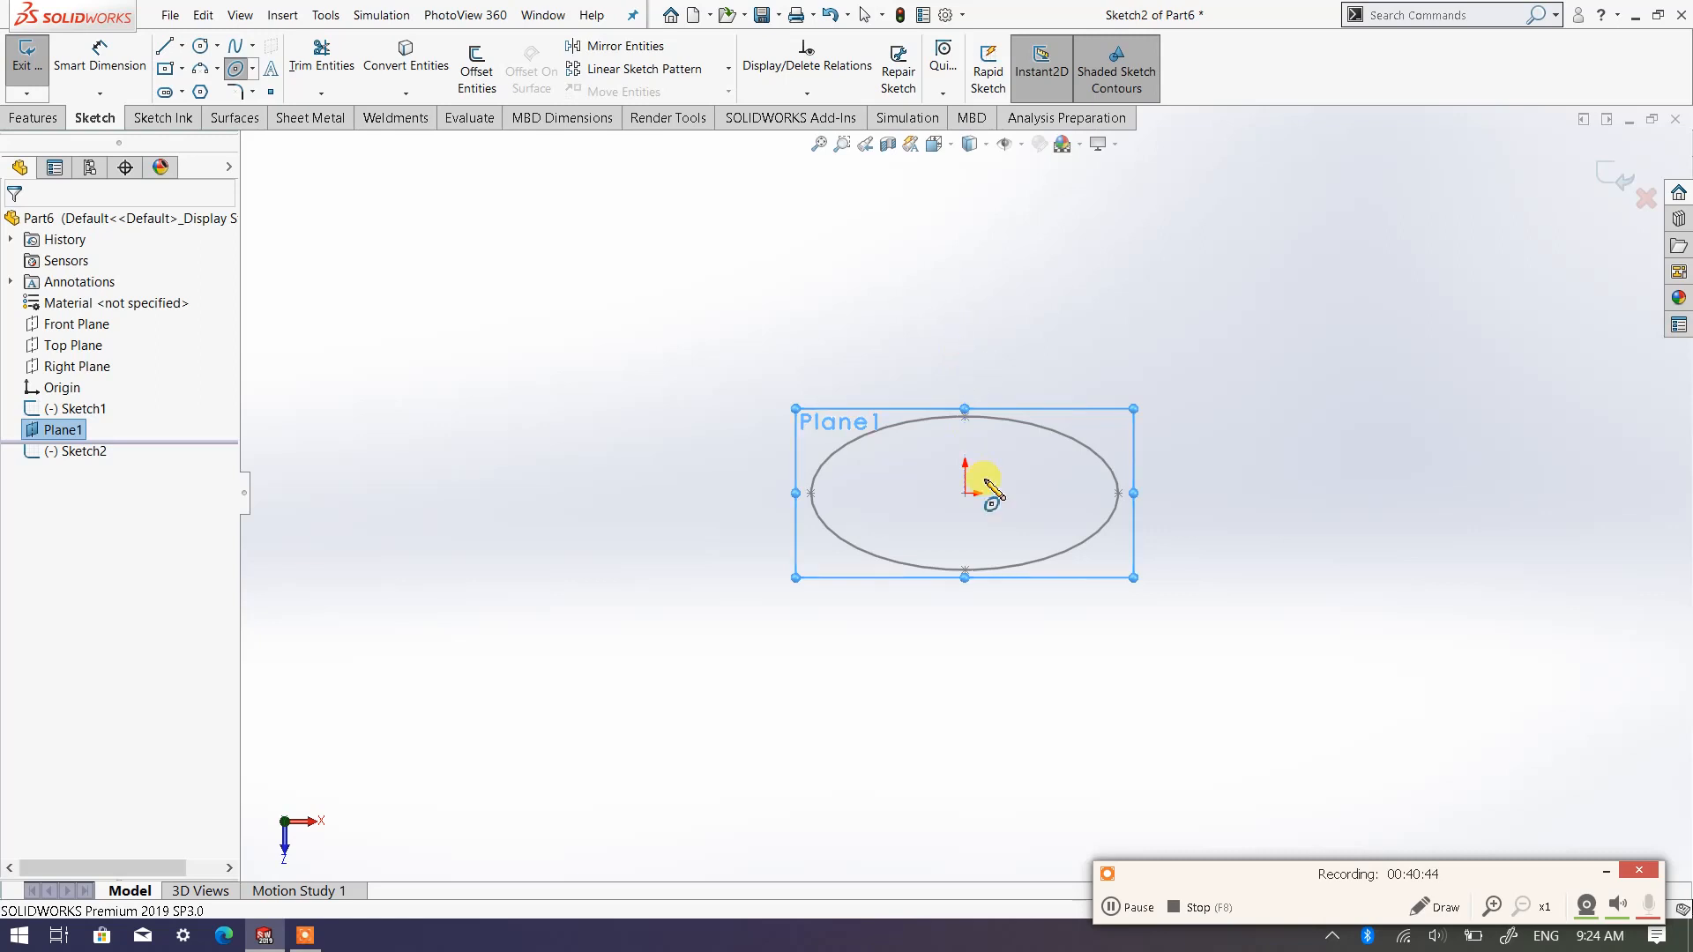
click(966, 331)
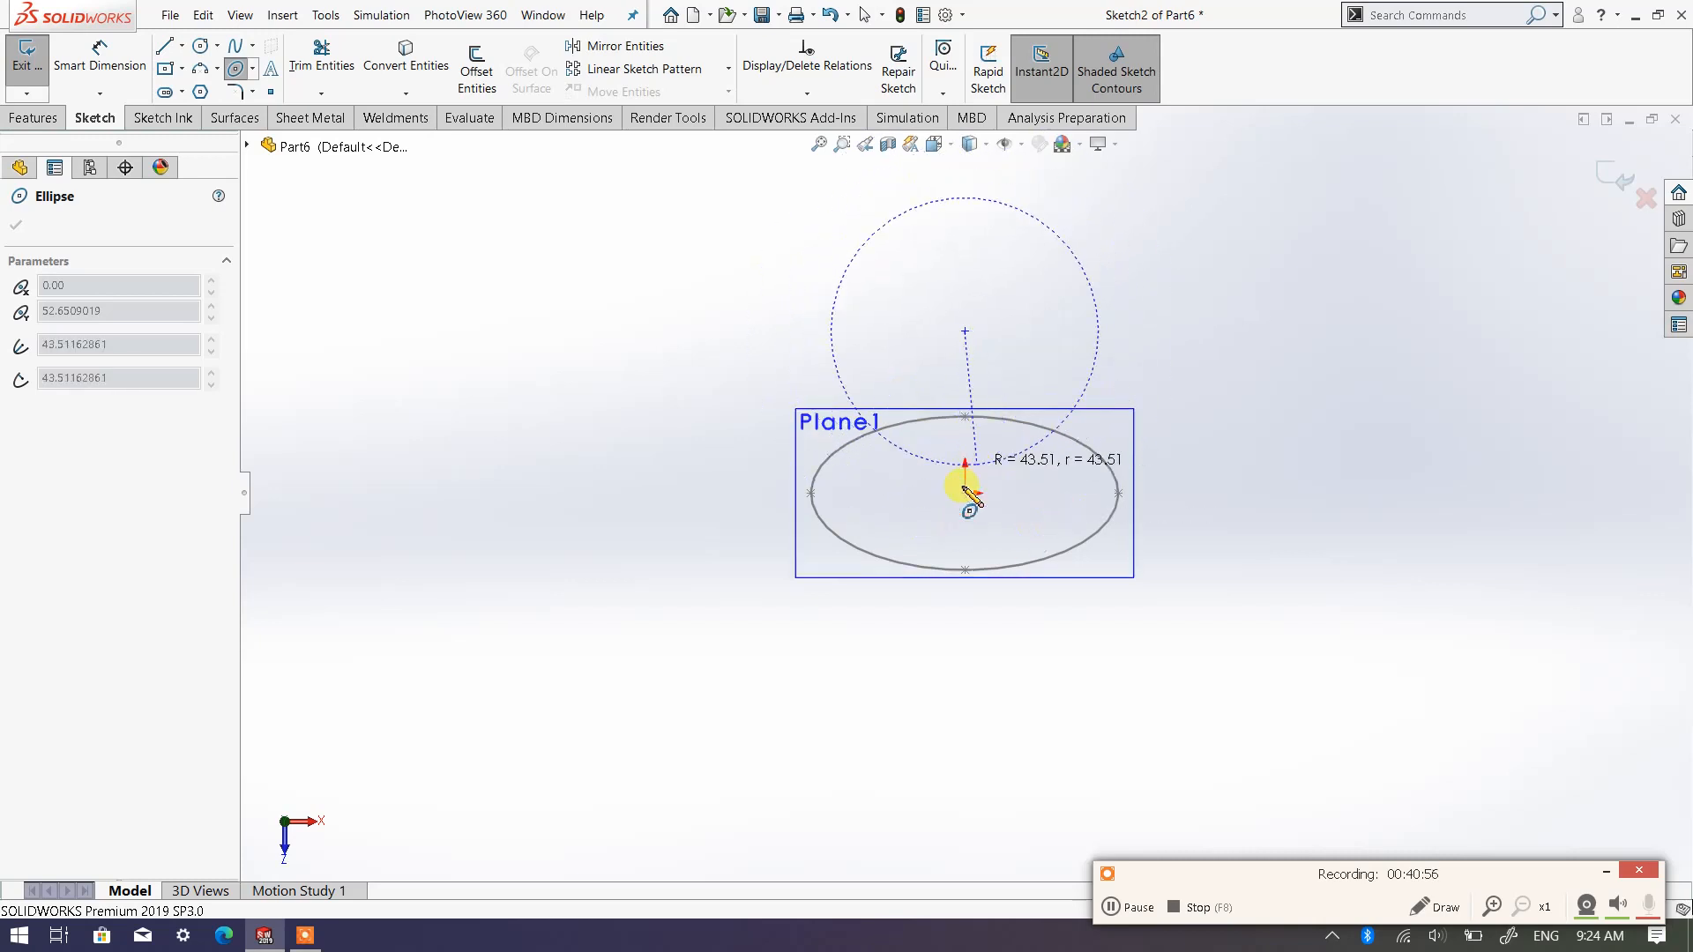
click(1113, 332)
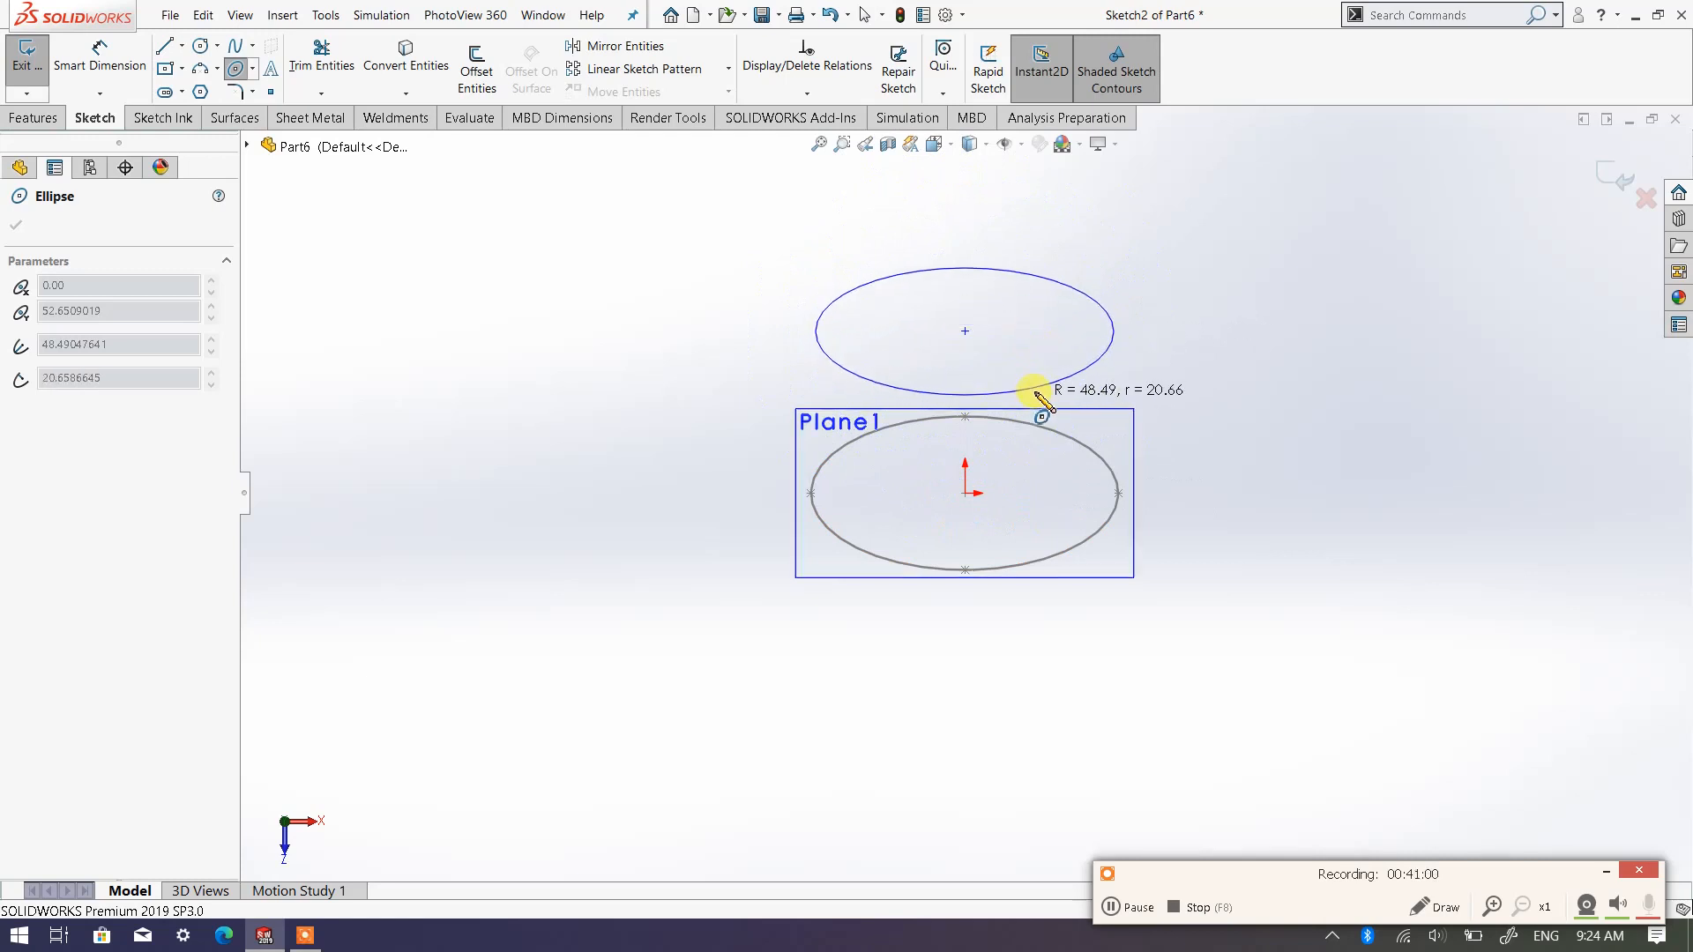
click(1055, 381)
Dimension the new ellipse's major axis between its two horizontal end points at 100 mm
right_click(1058, 382)
click(1230, 305)
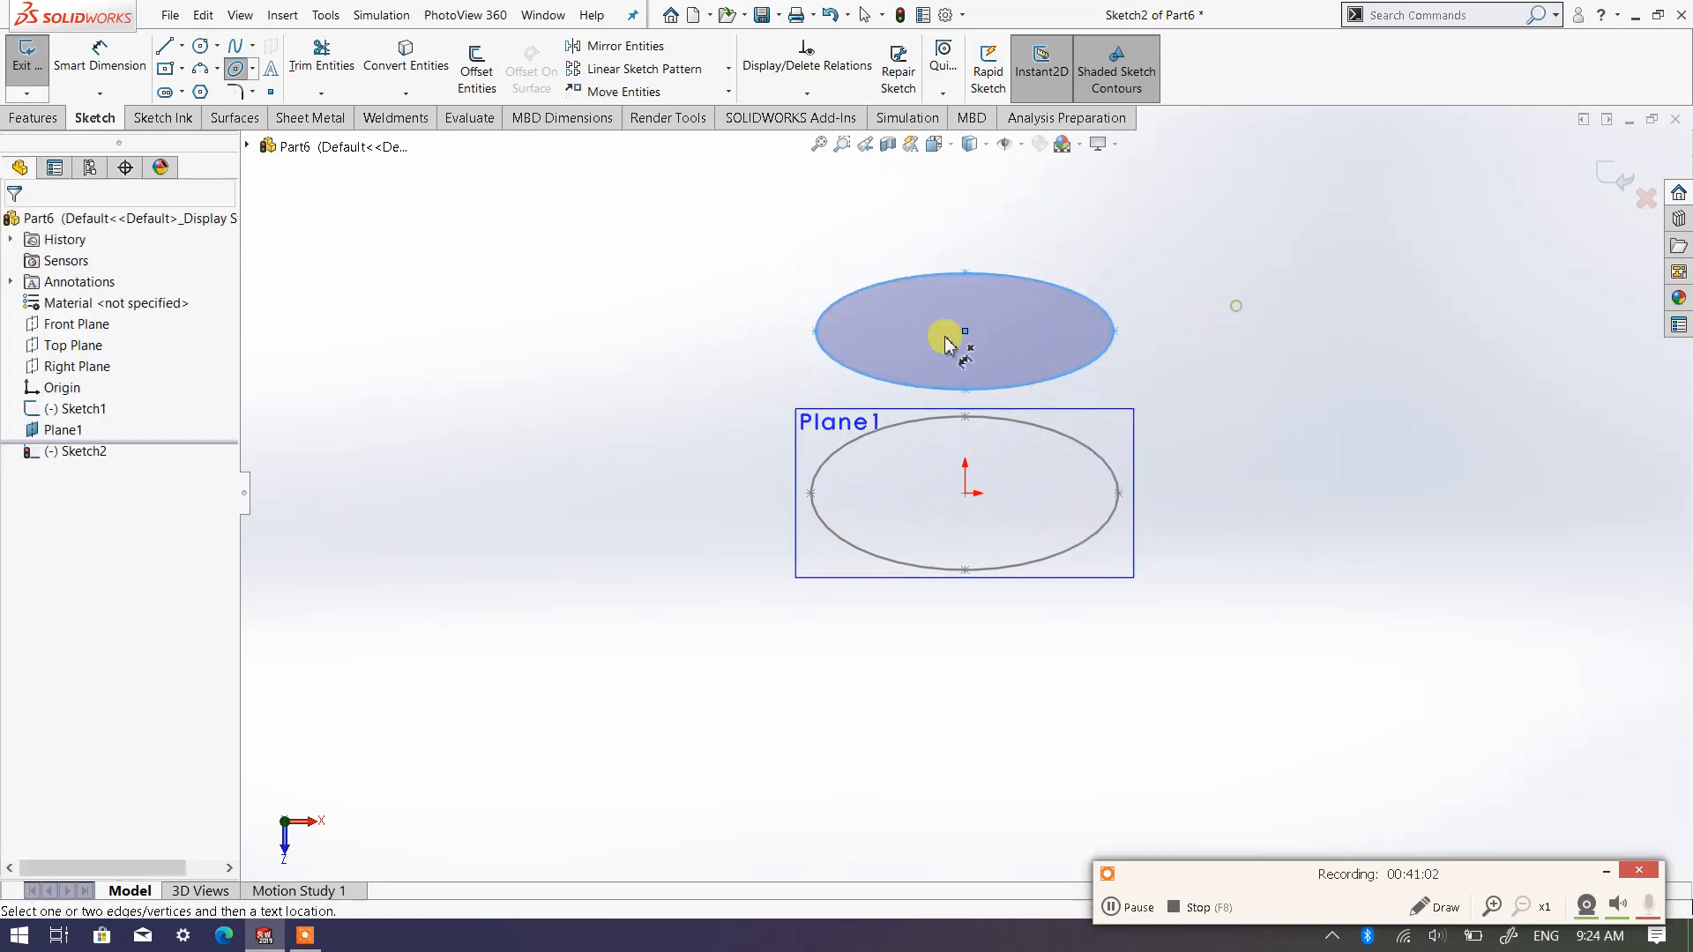
click(815, 332)
click(1114, 333)
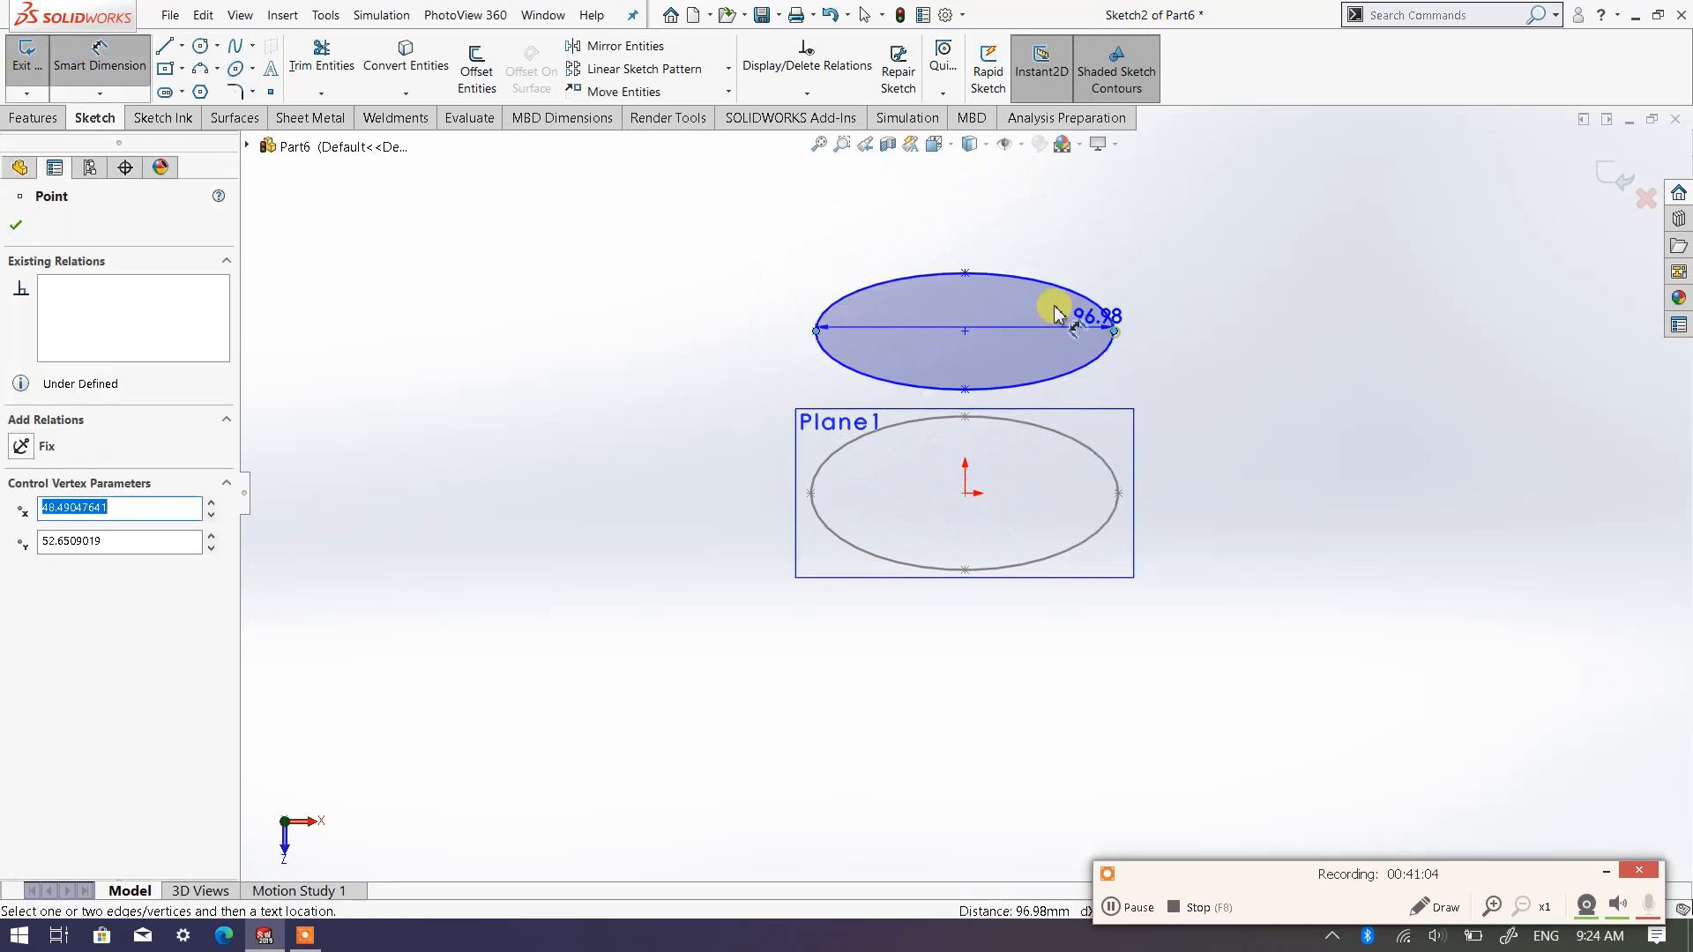
click(970, 220)
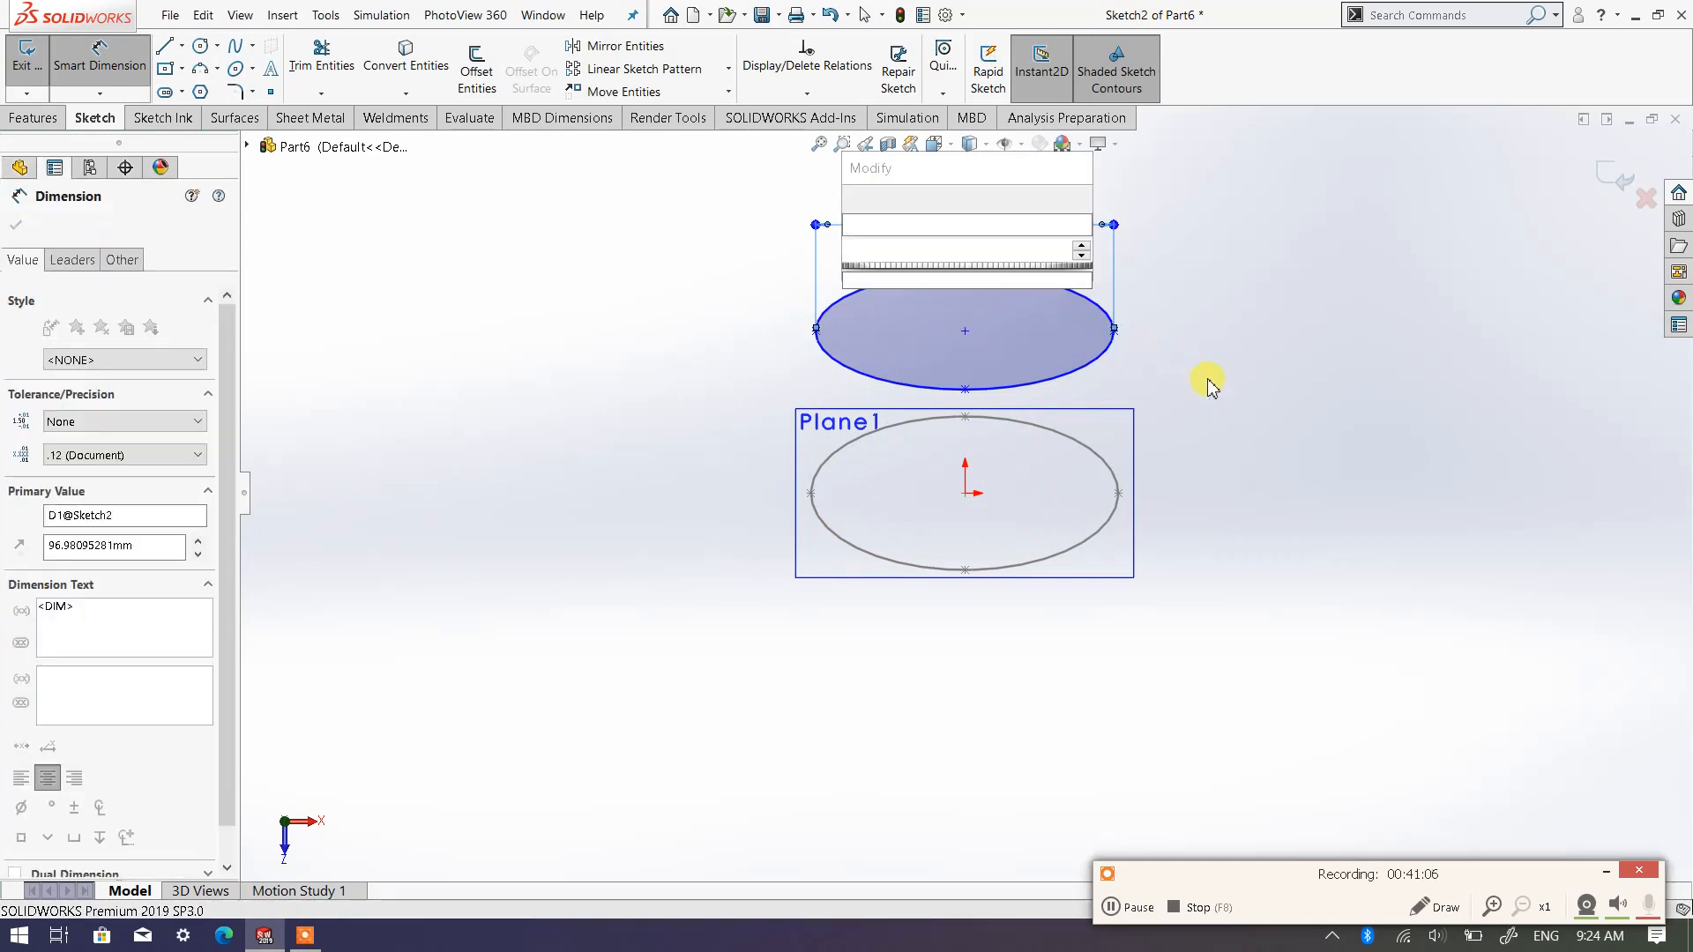
text(100)
key(Return)
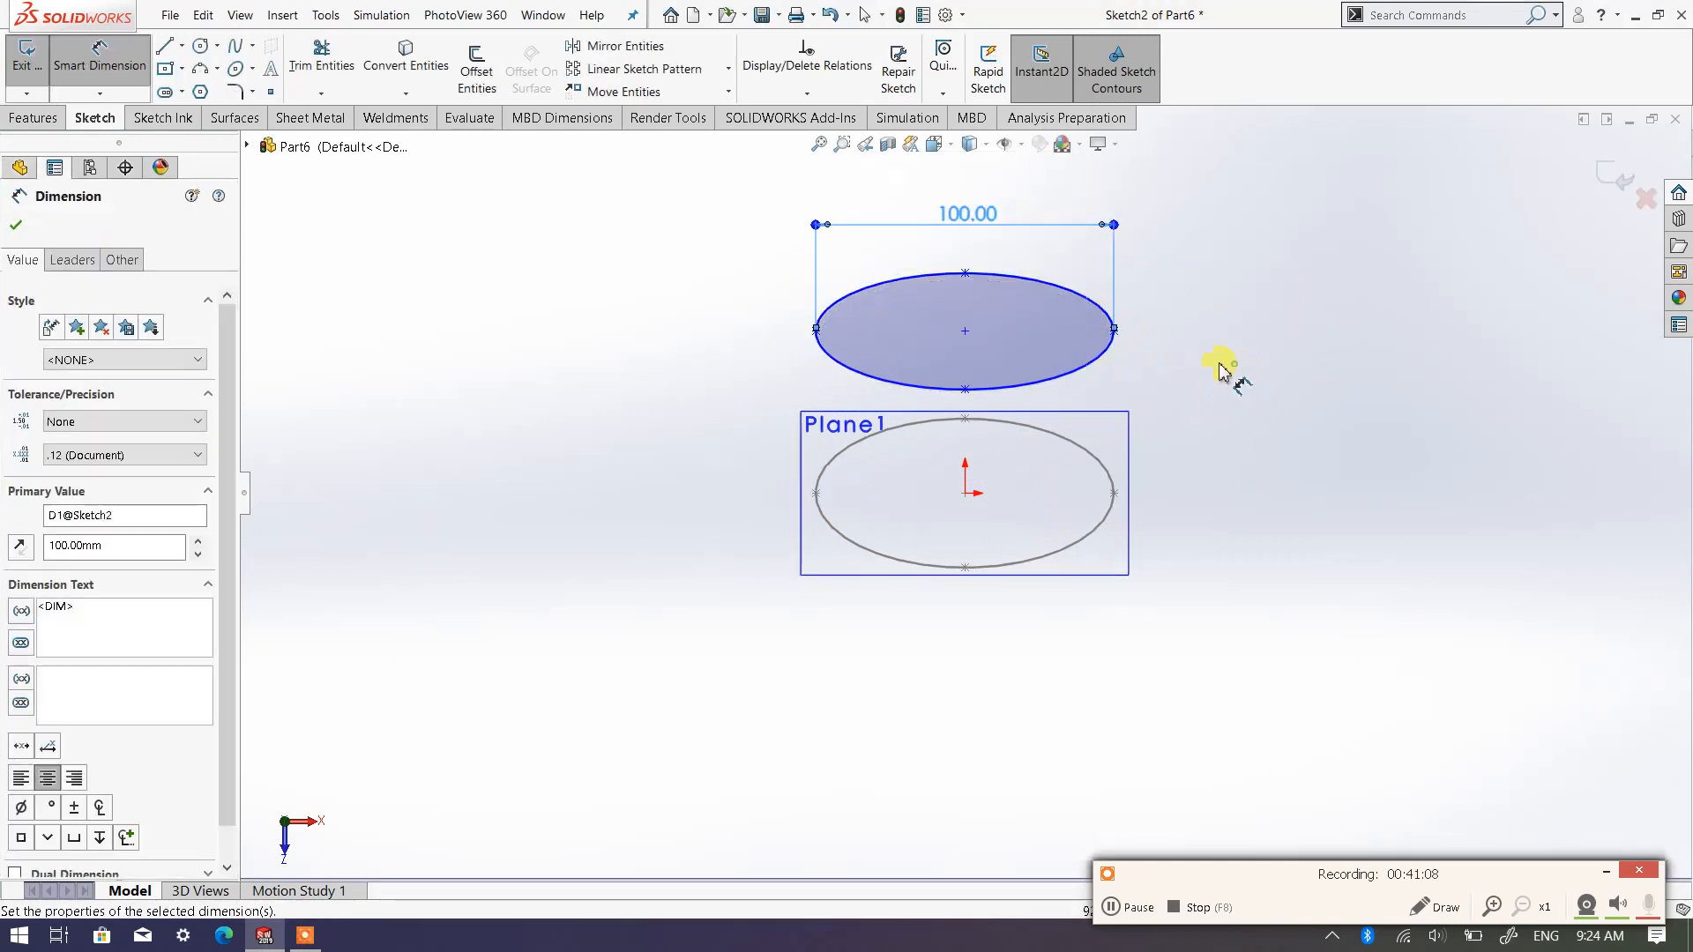
Dimension the new ellipse's minor axis between its two vertical end points at 50 mm and exit the sketch
click(964, 272)
click(964, 389)
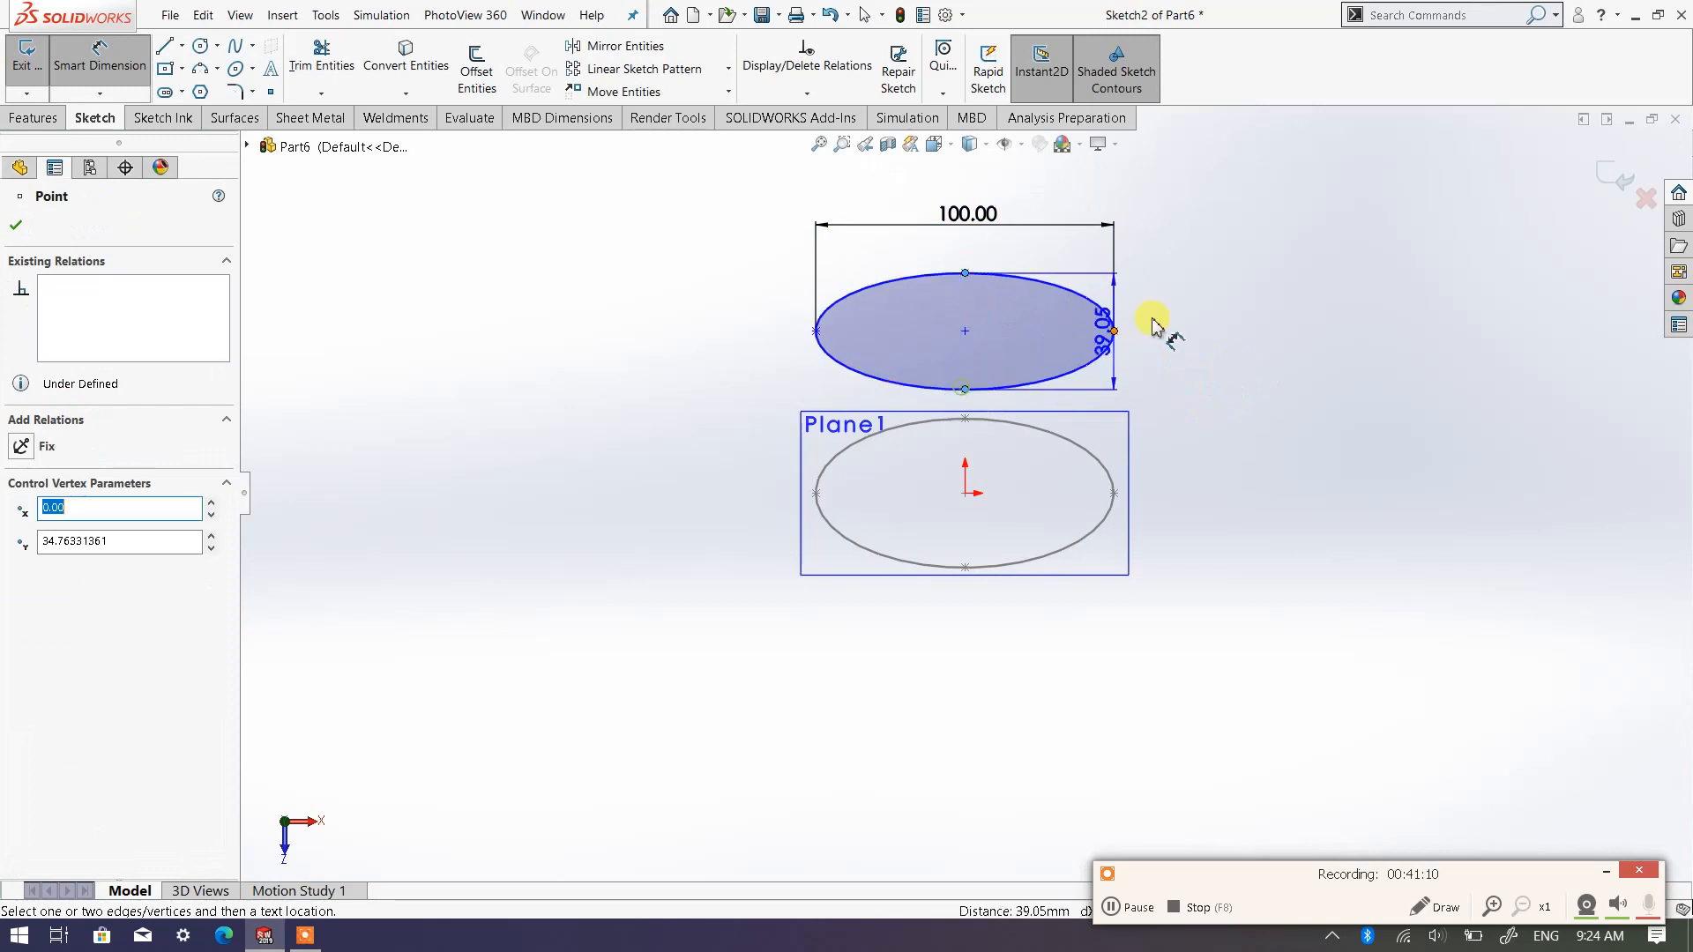
click(1204, 332)
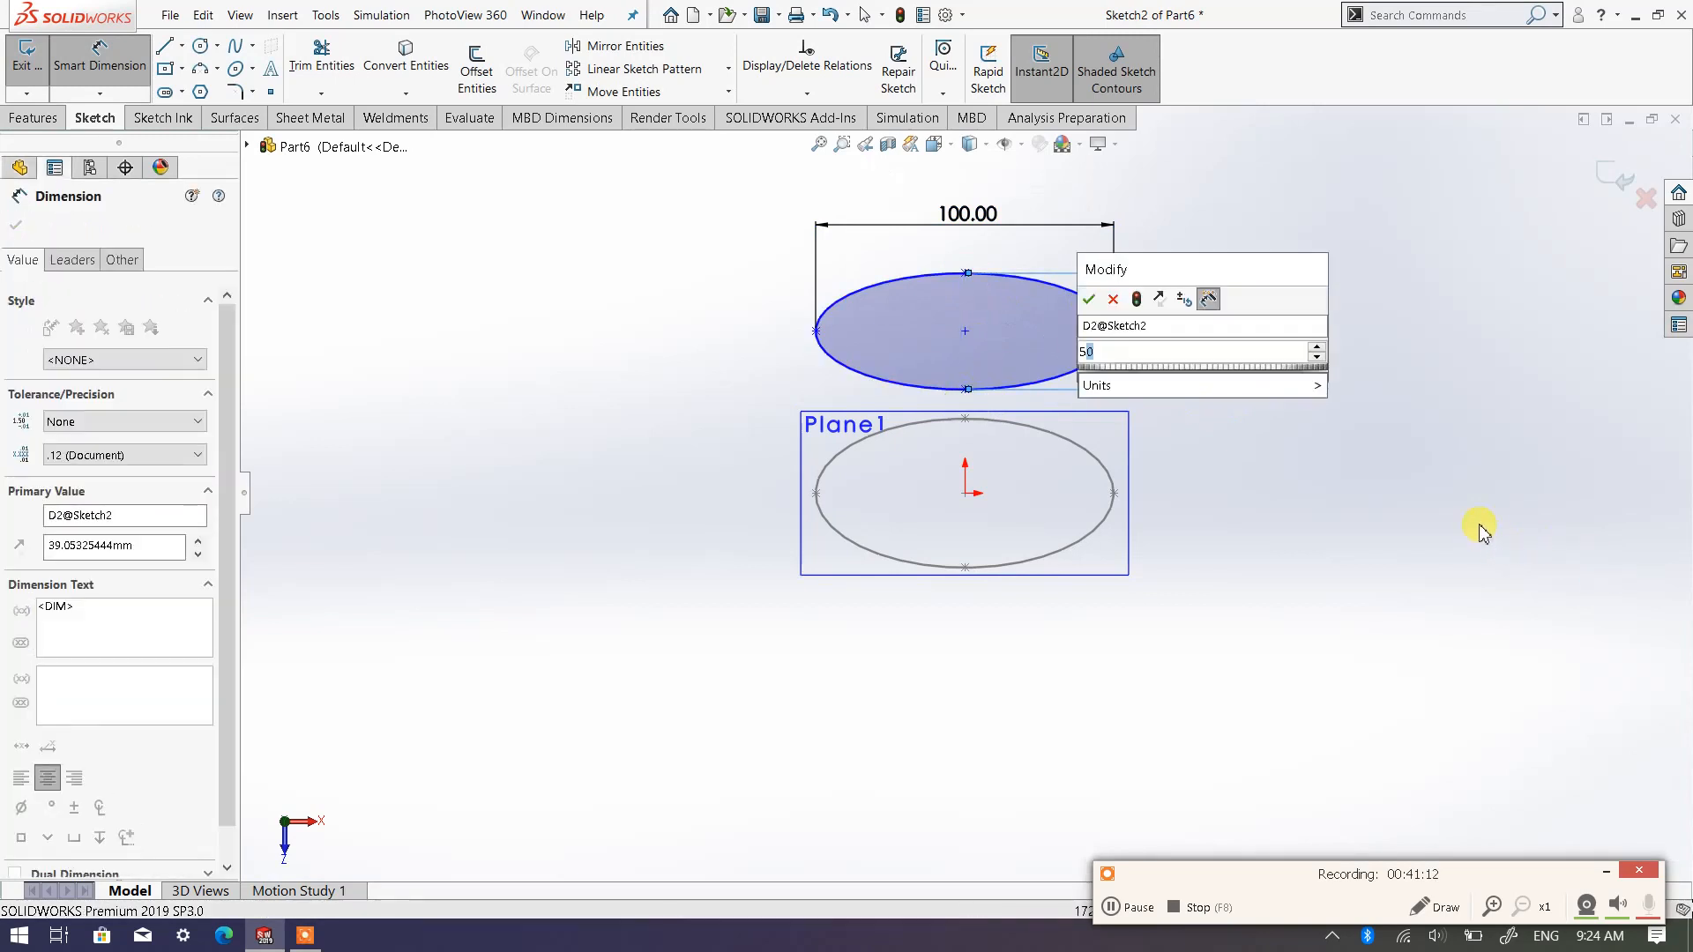
text(50)
key(Return)
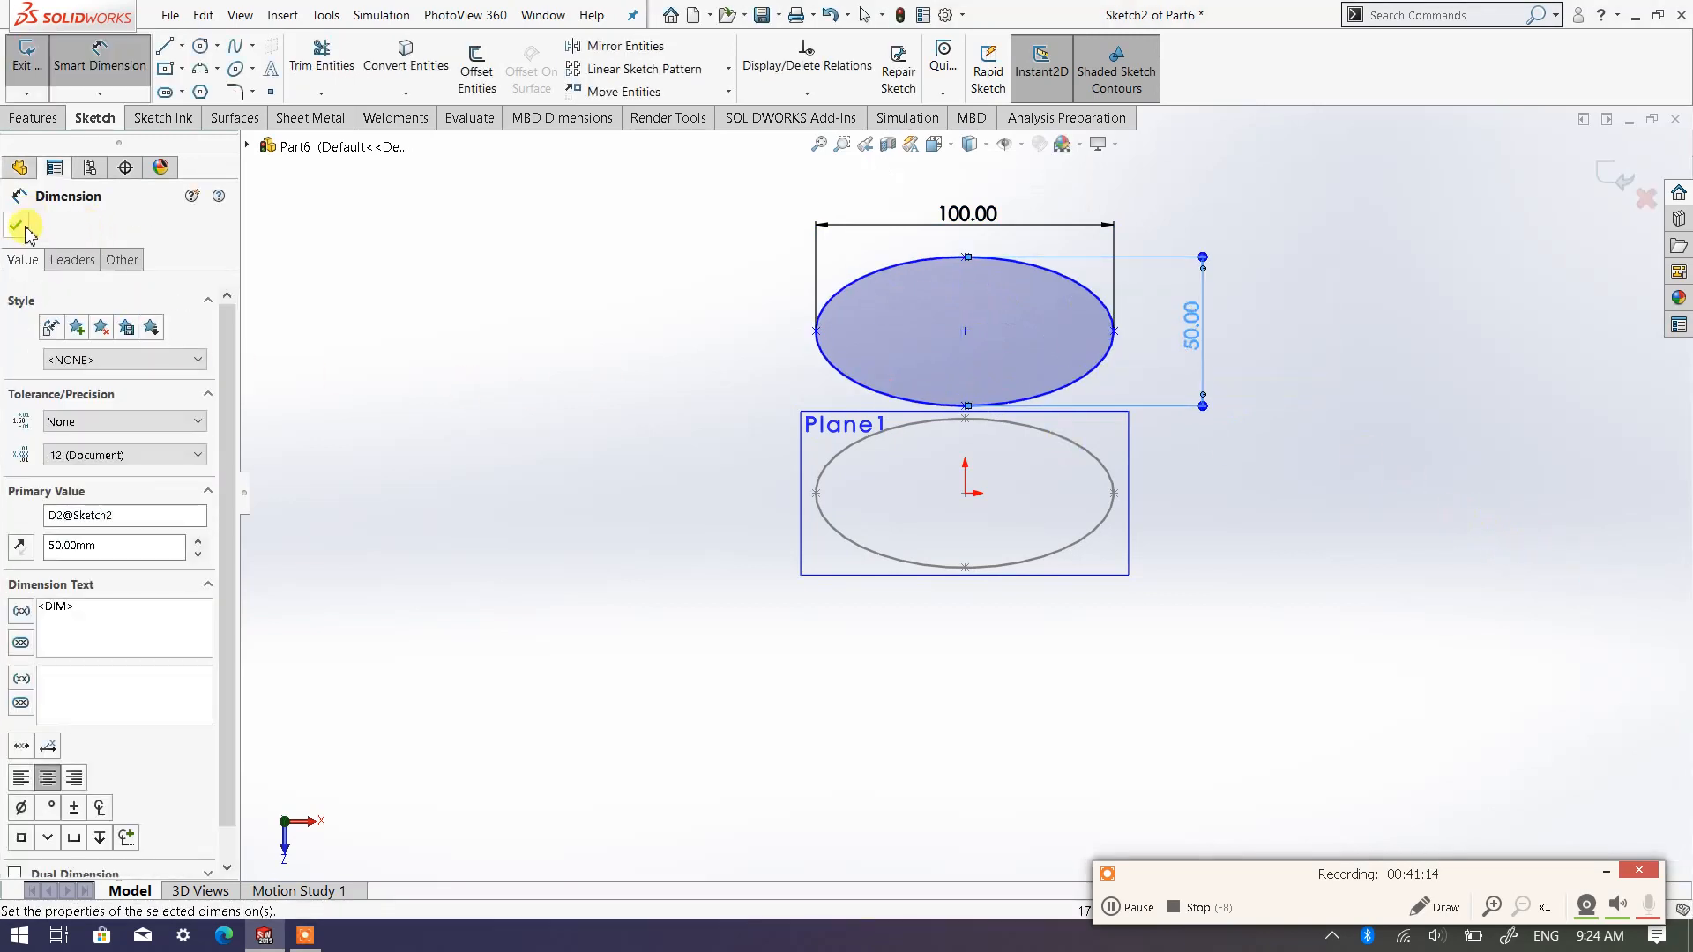
click(20, 227)
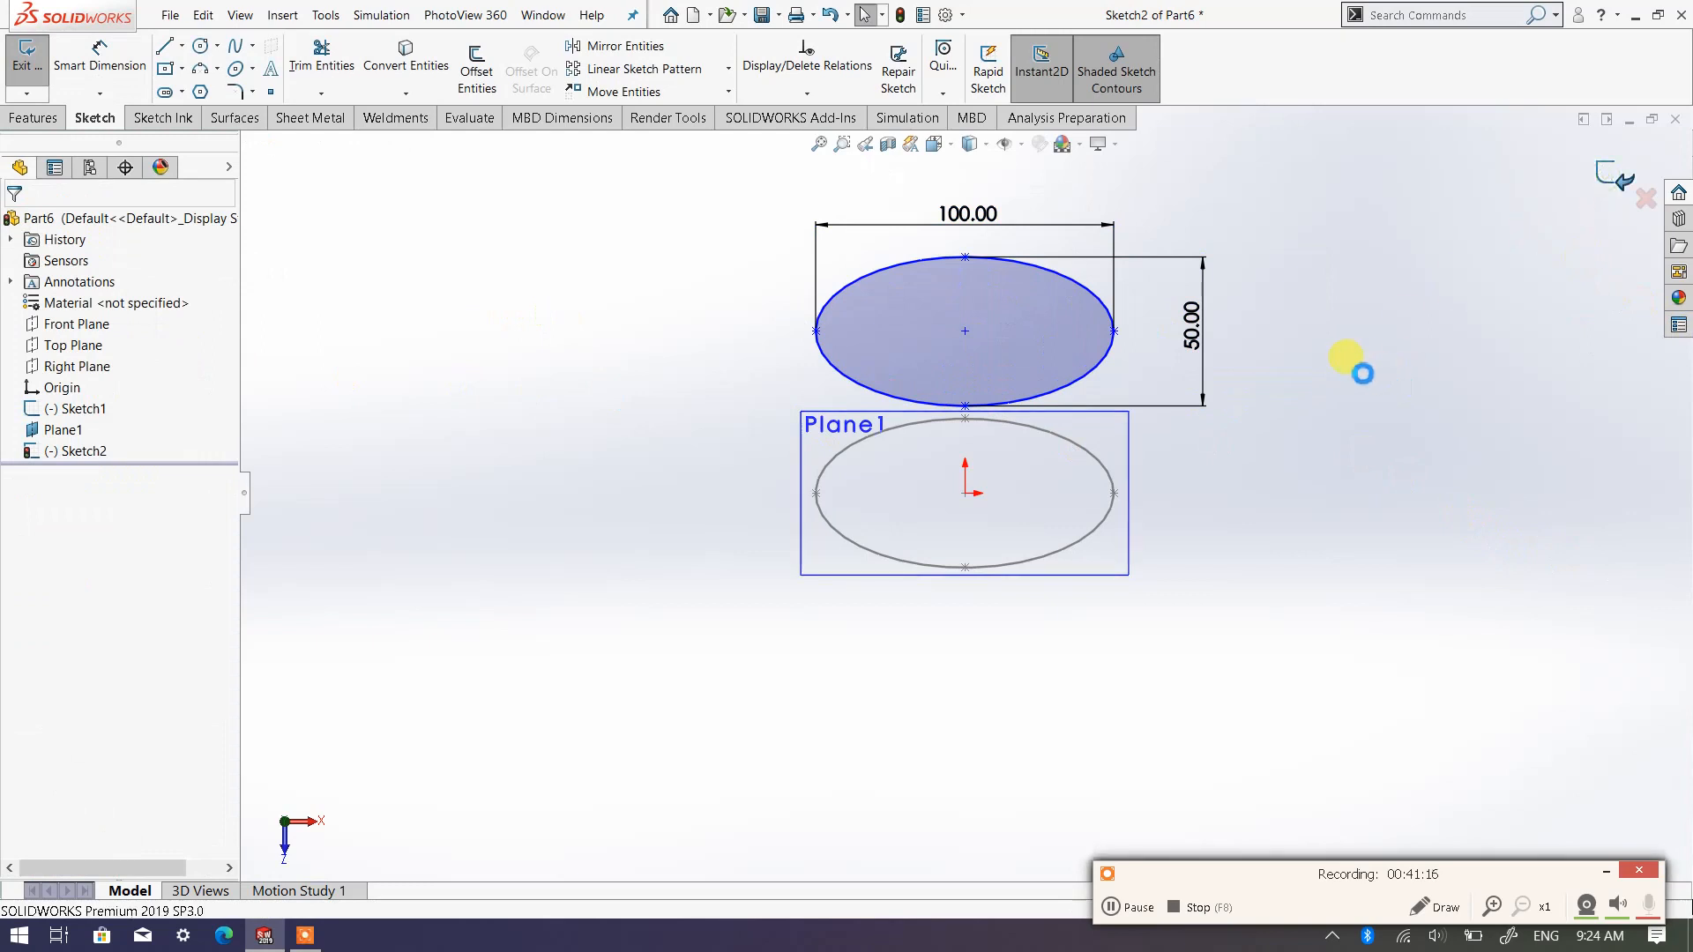
Reopen the upper ellipse's sketch, dimension the vertical distance from its centre to the origin at 60 mm, and exit the sketch
mouse_move(890, 575)
middle_down()
mouse_move(901, 448)
mouse_move(896, 504)
middle_up()
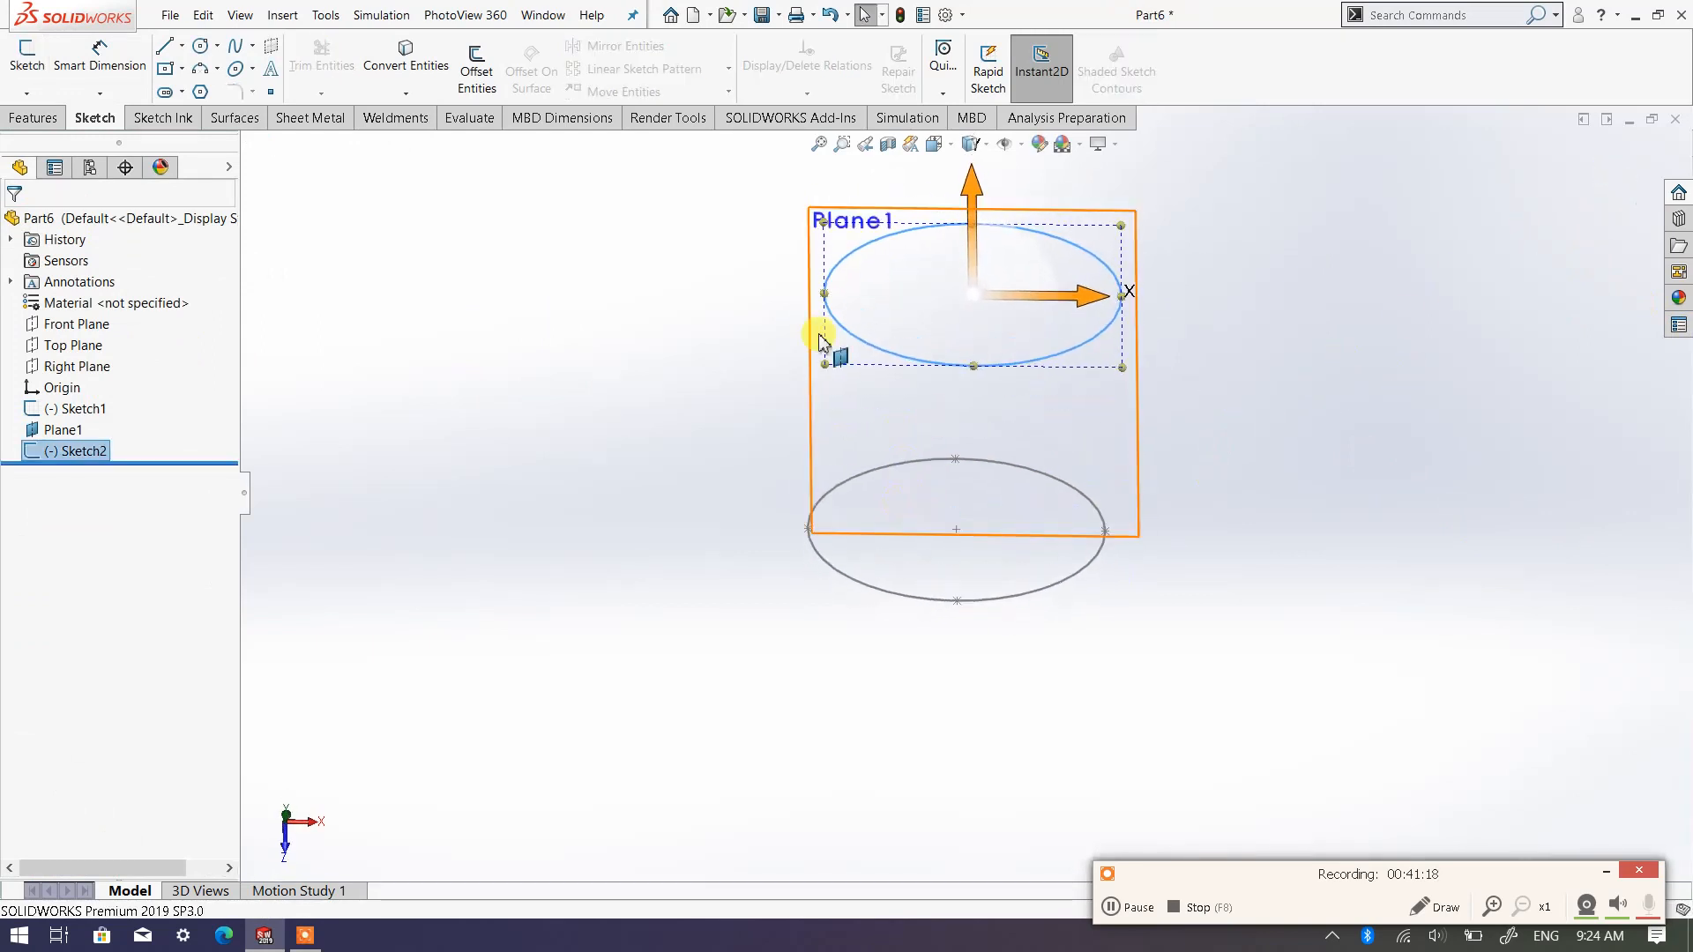
right_click(86, 452)
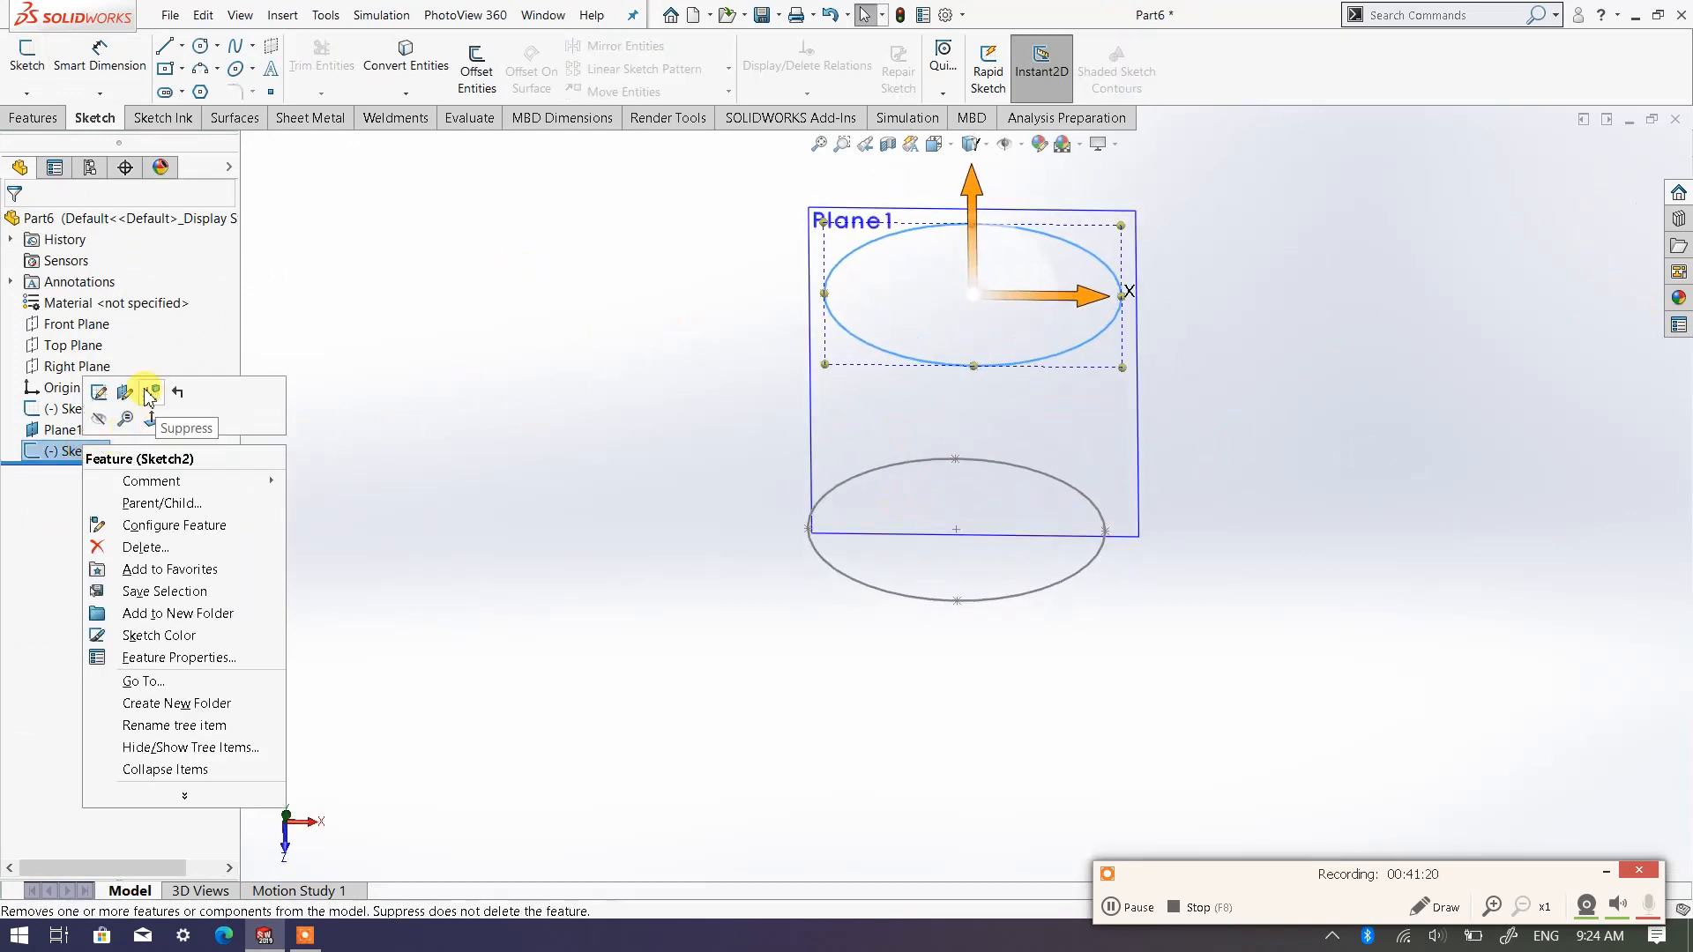
click(99, 391)
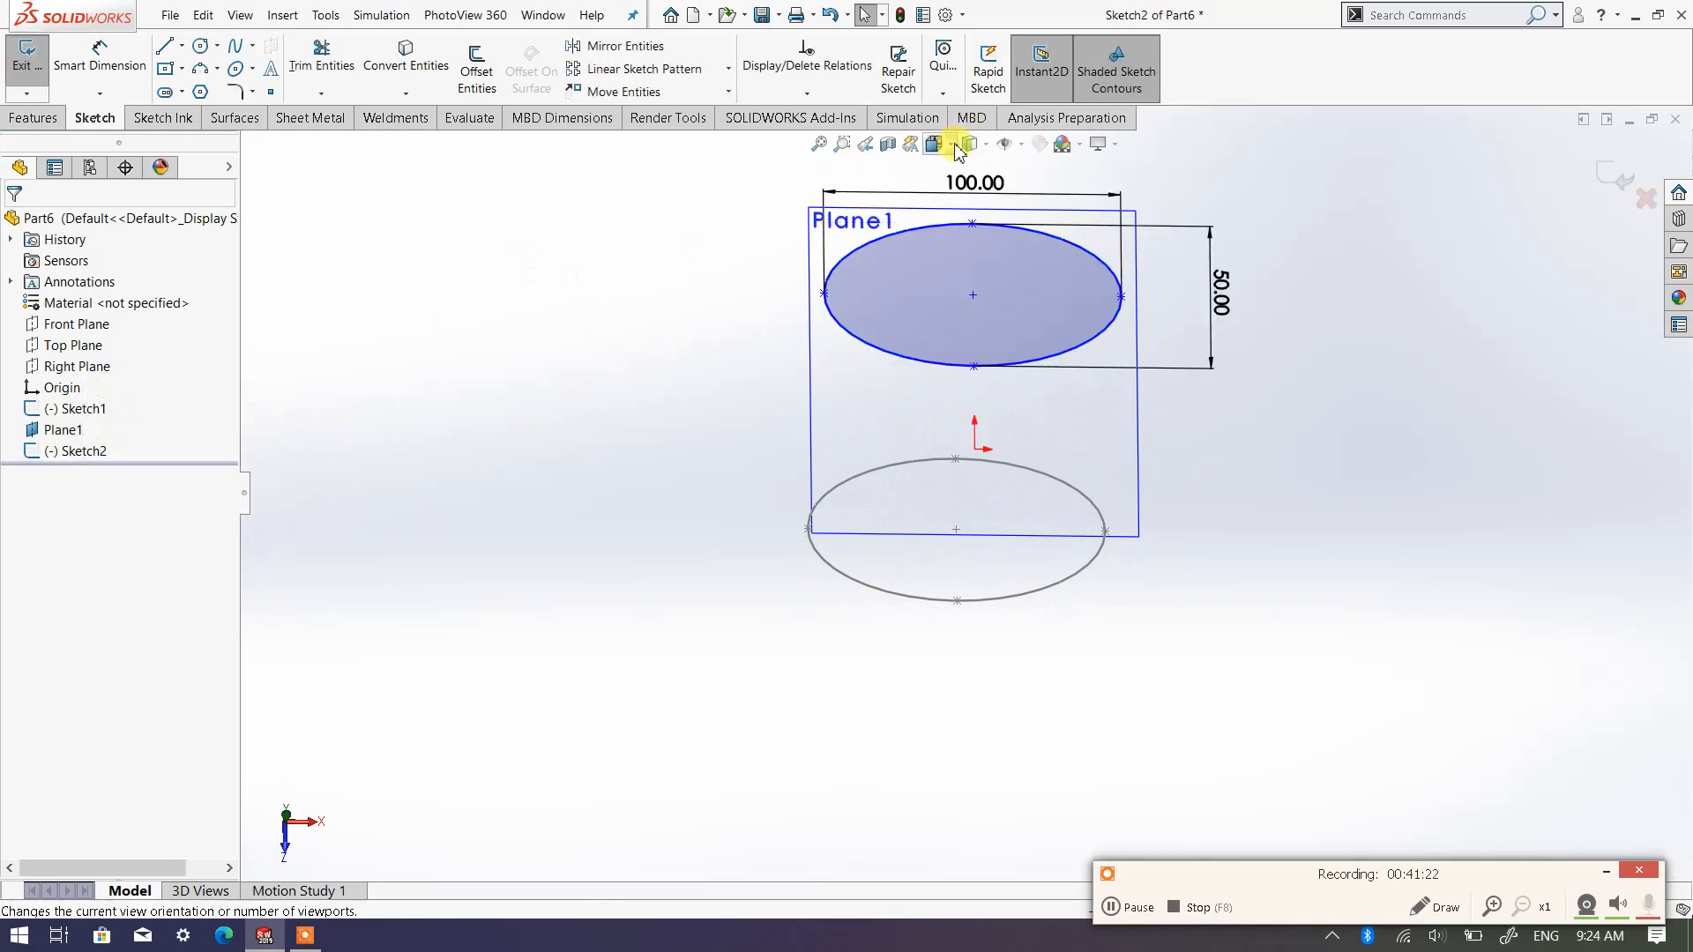
click(951, 144)
click(1047, 256)
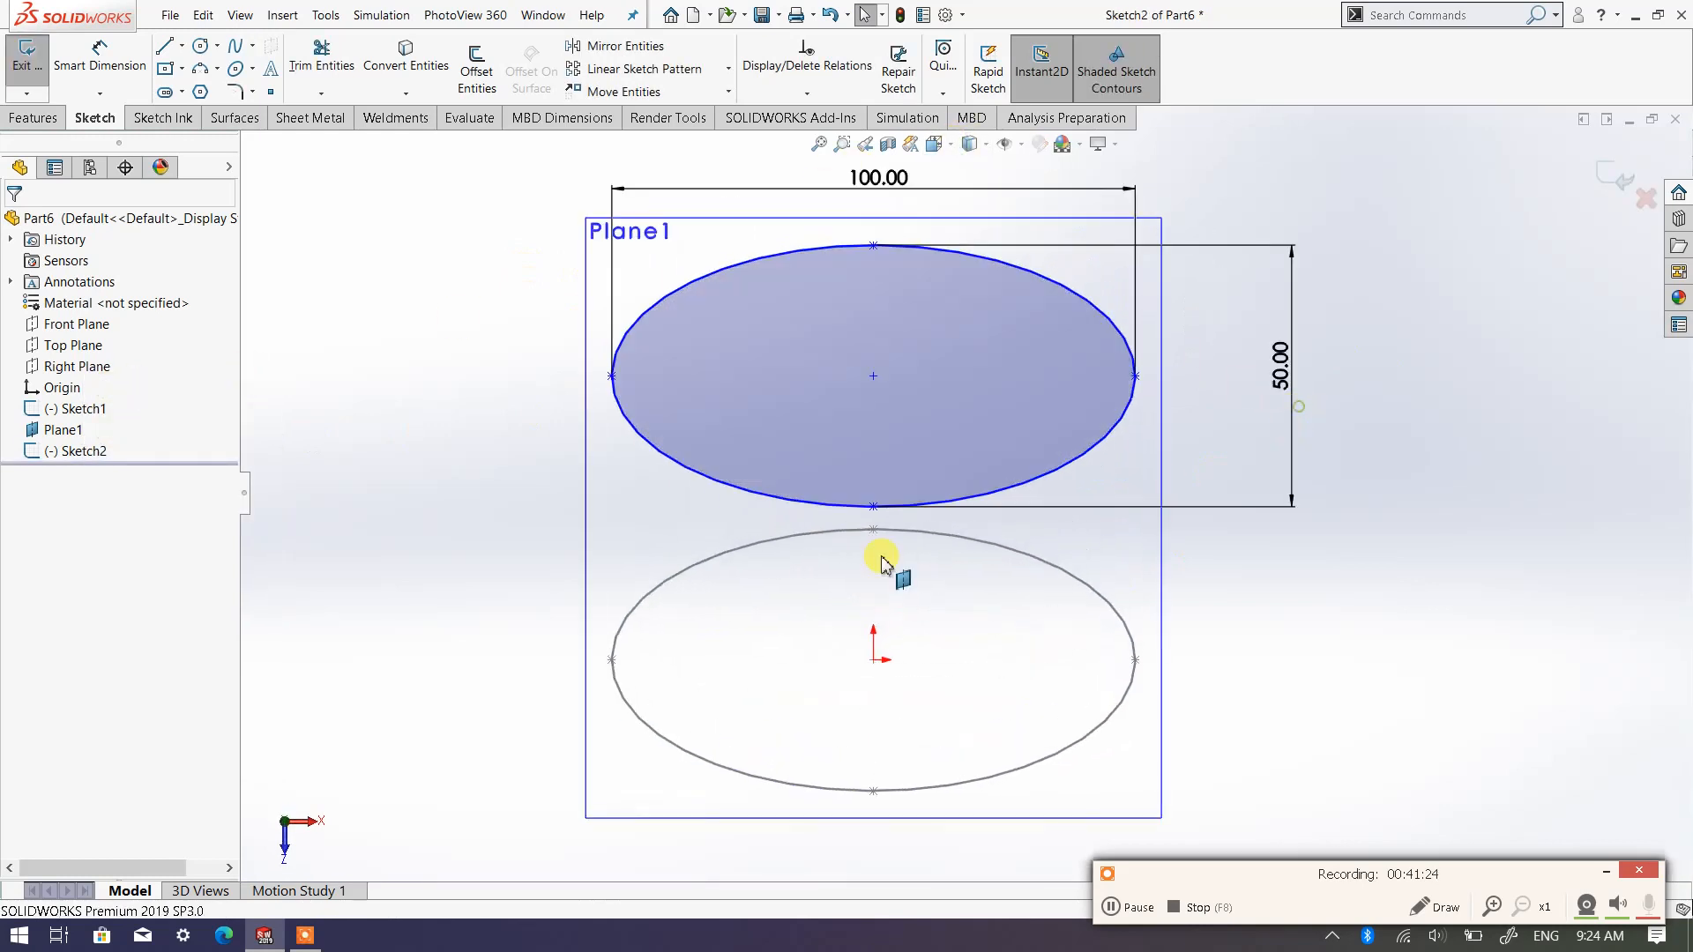
right_click(600, 513)
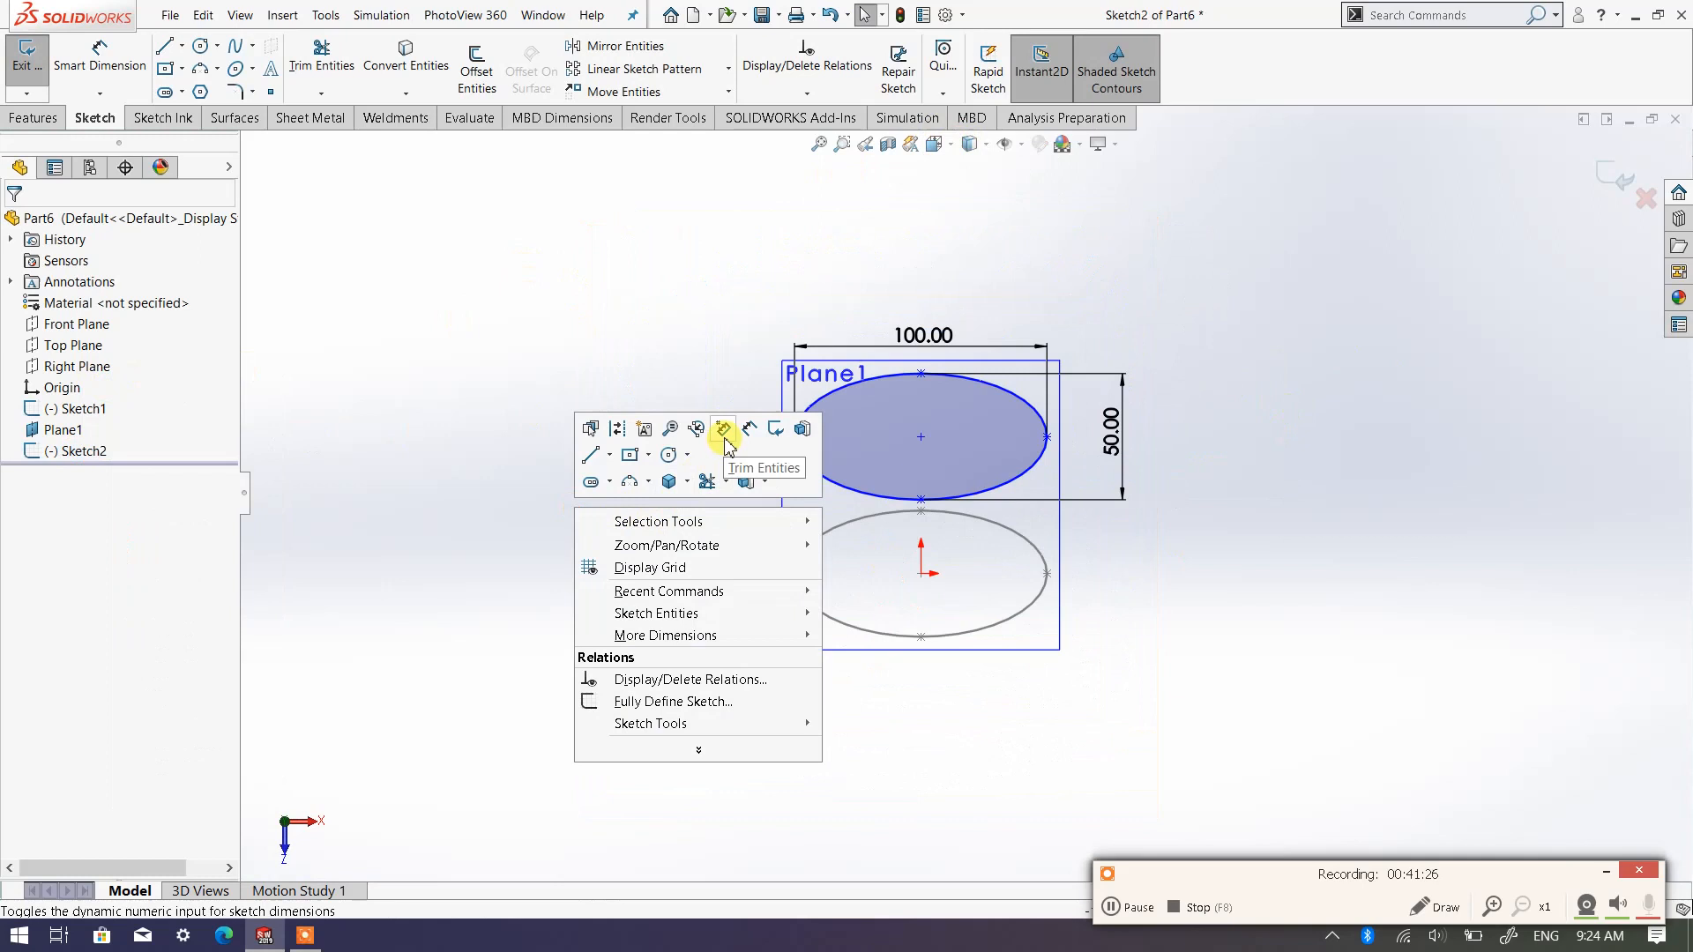
click(767, 426)
click(919, 439)
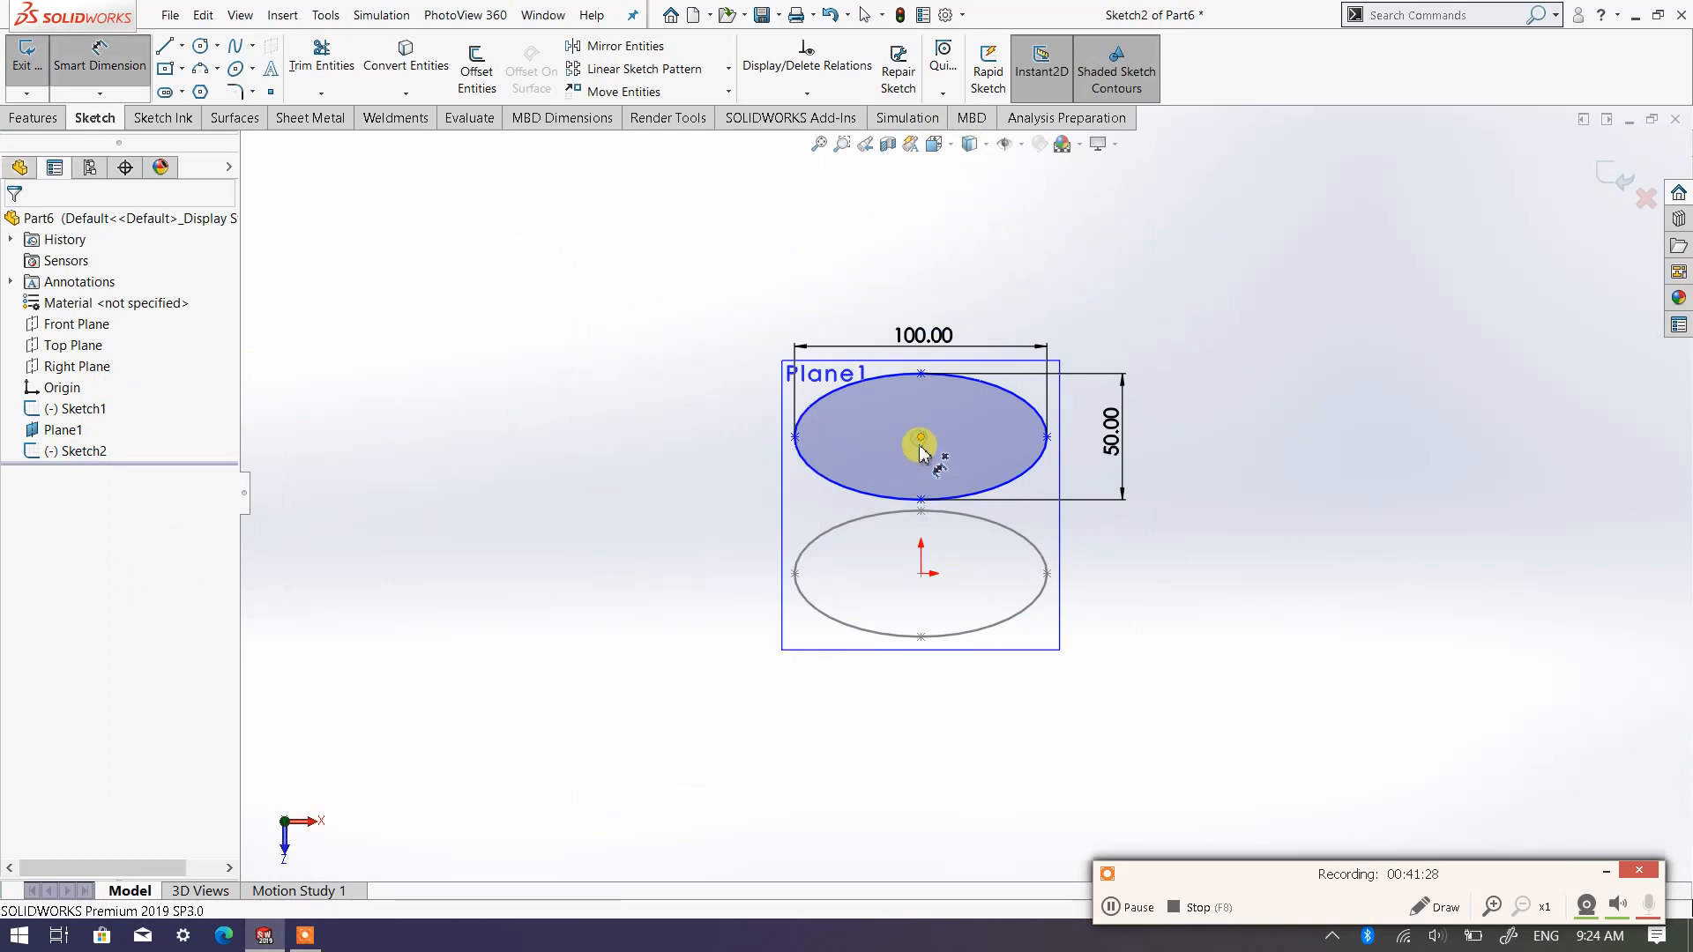
click(919, 571)
click(922, 575)
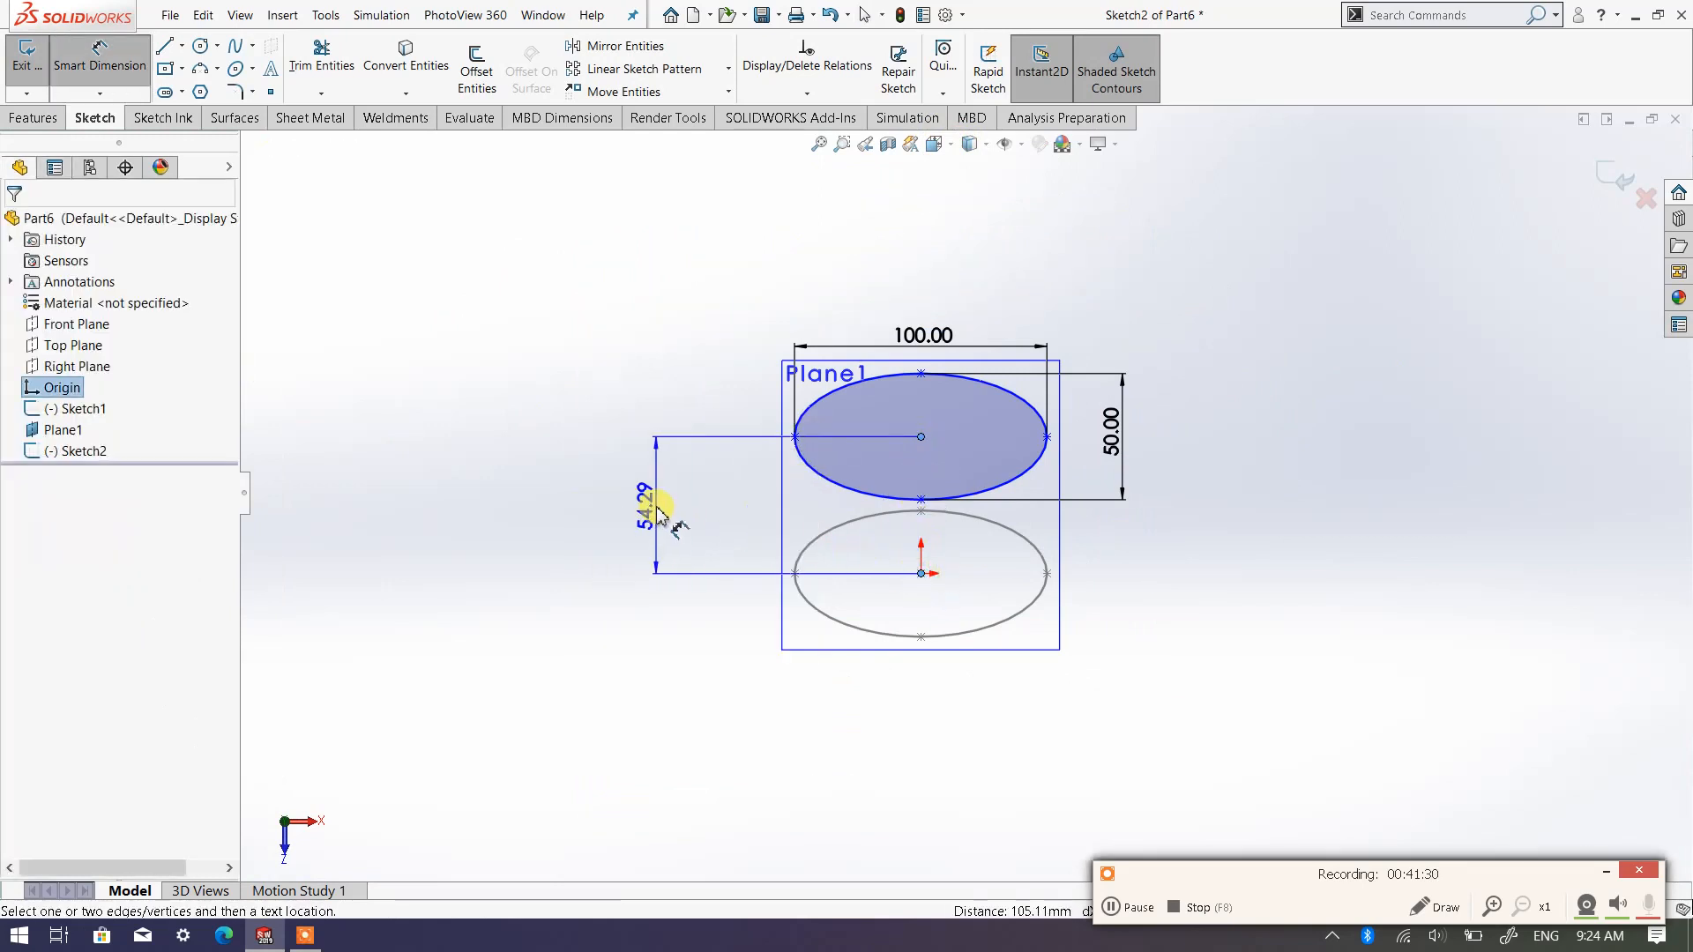
click(657, 494)
text(60)
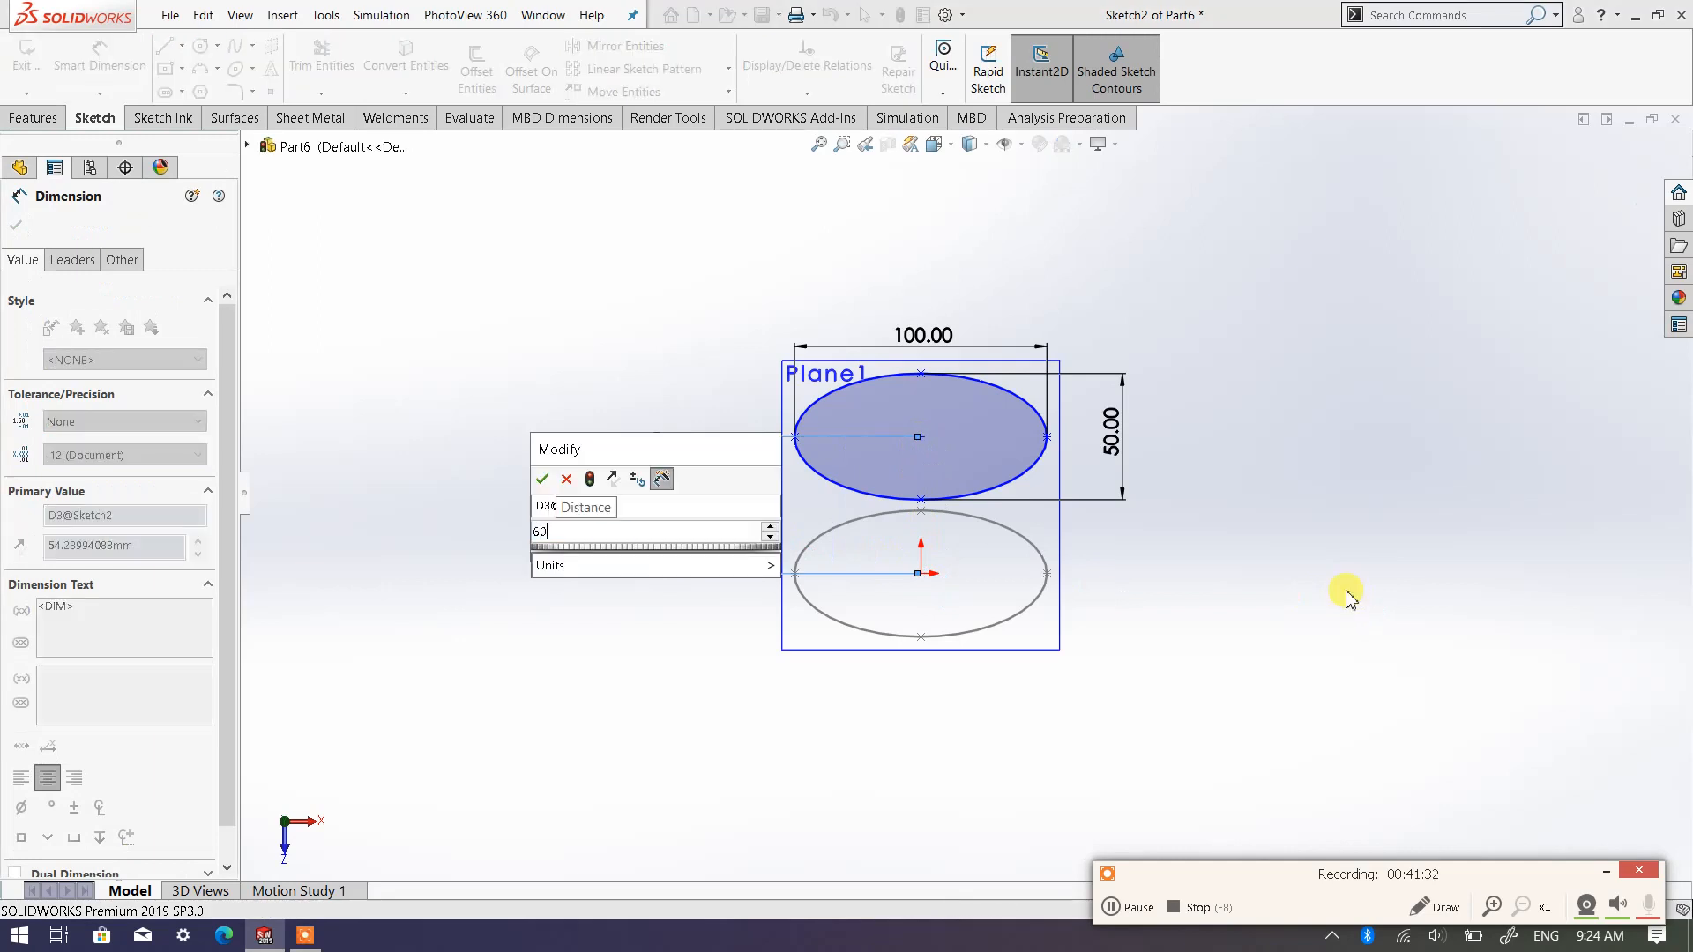
key(Return)
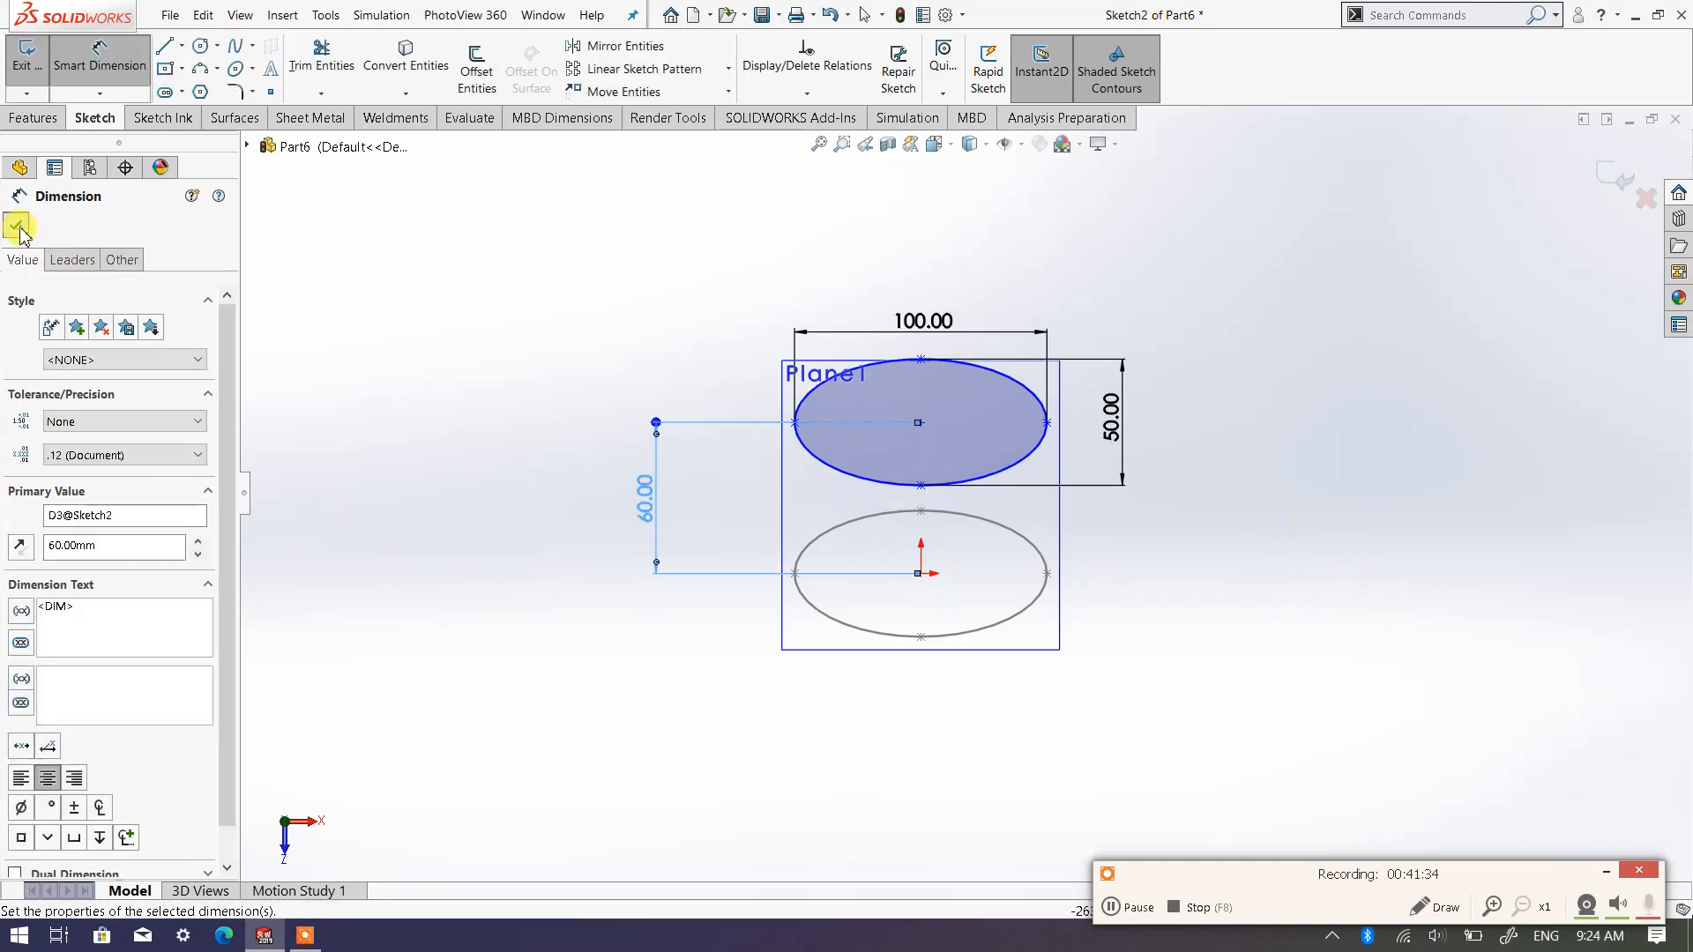
click(17, 226)
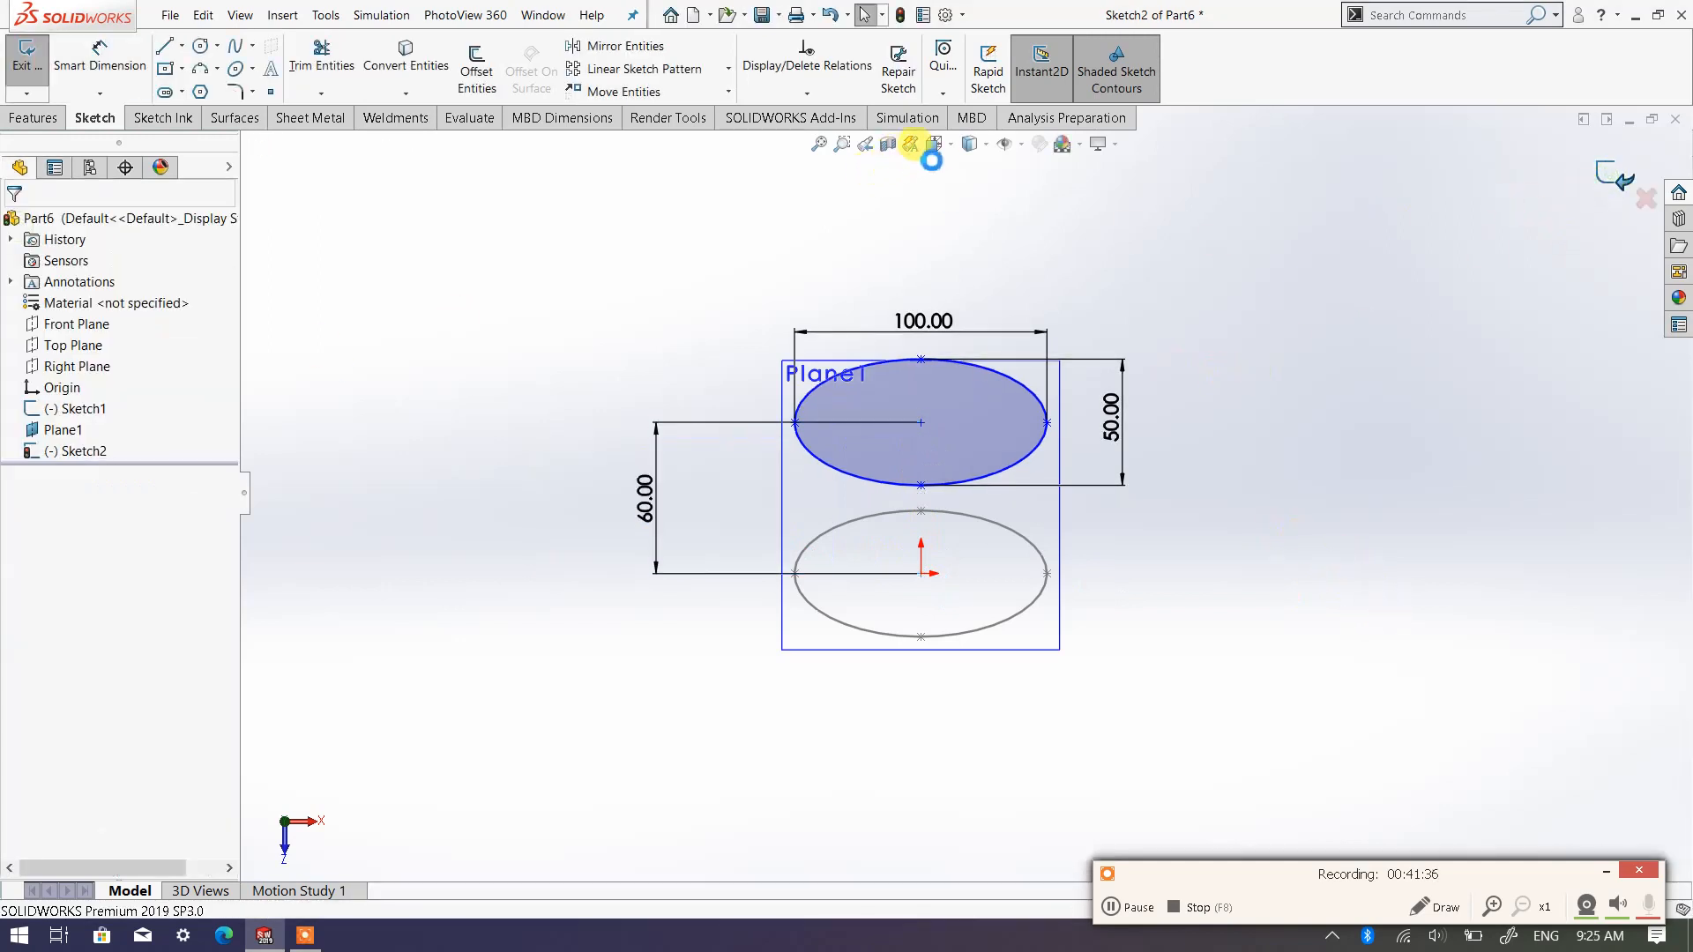
Switch to the isometric view and hide the offset plane Plane1
click(933, 143)
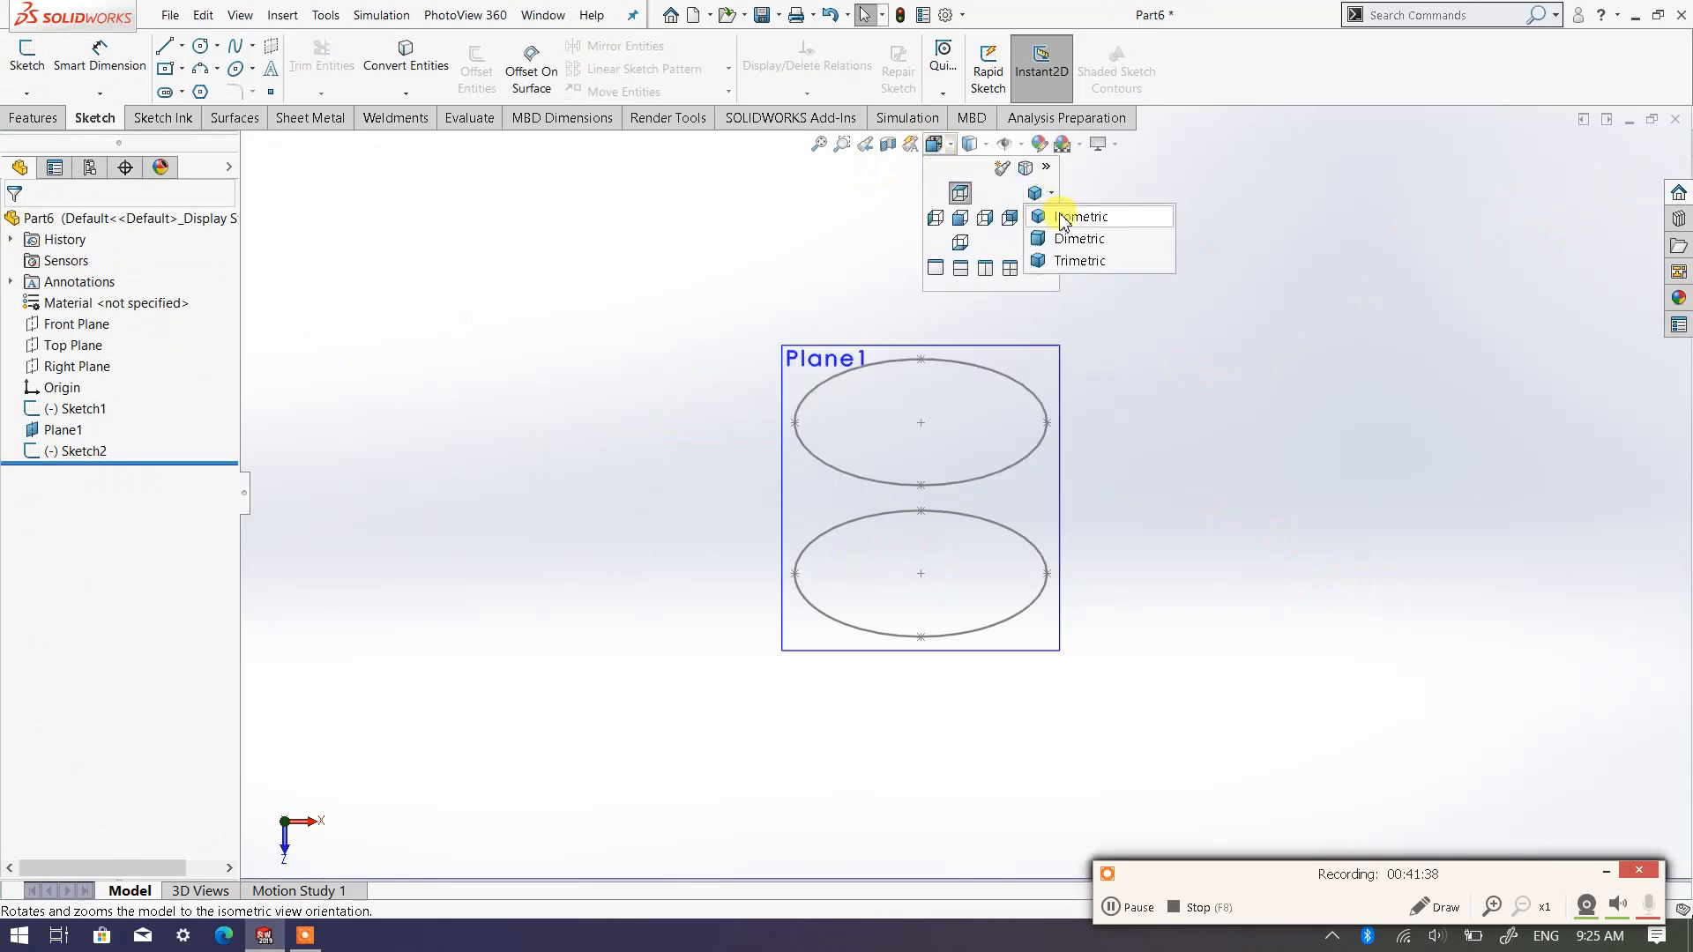
click(1058, 213)
scroll(1136, 388, down, 2)
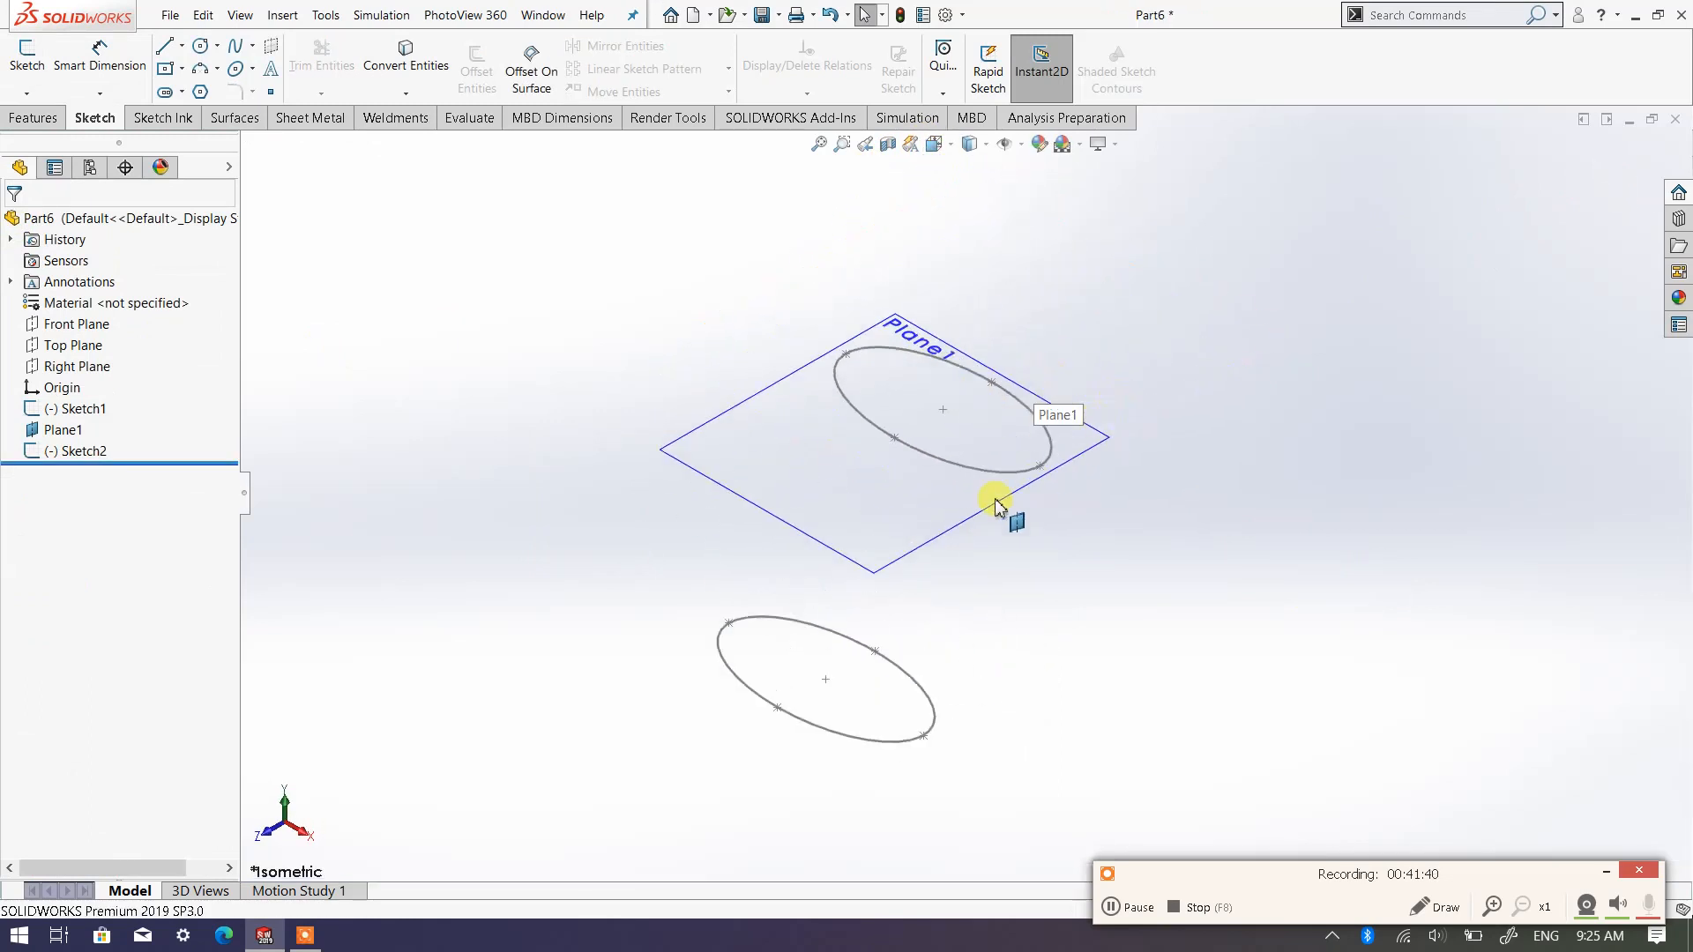
right_click(973, 525)
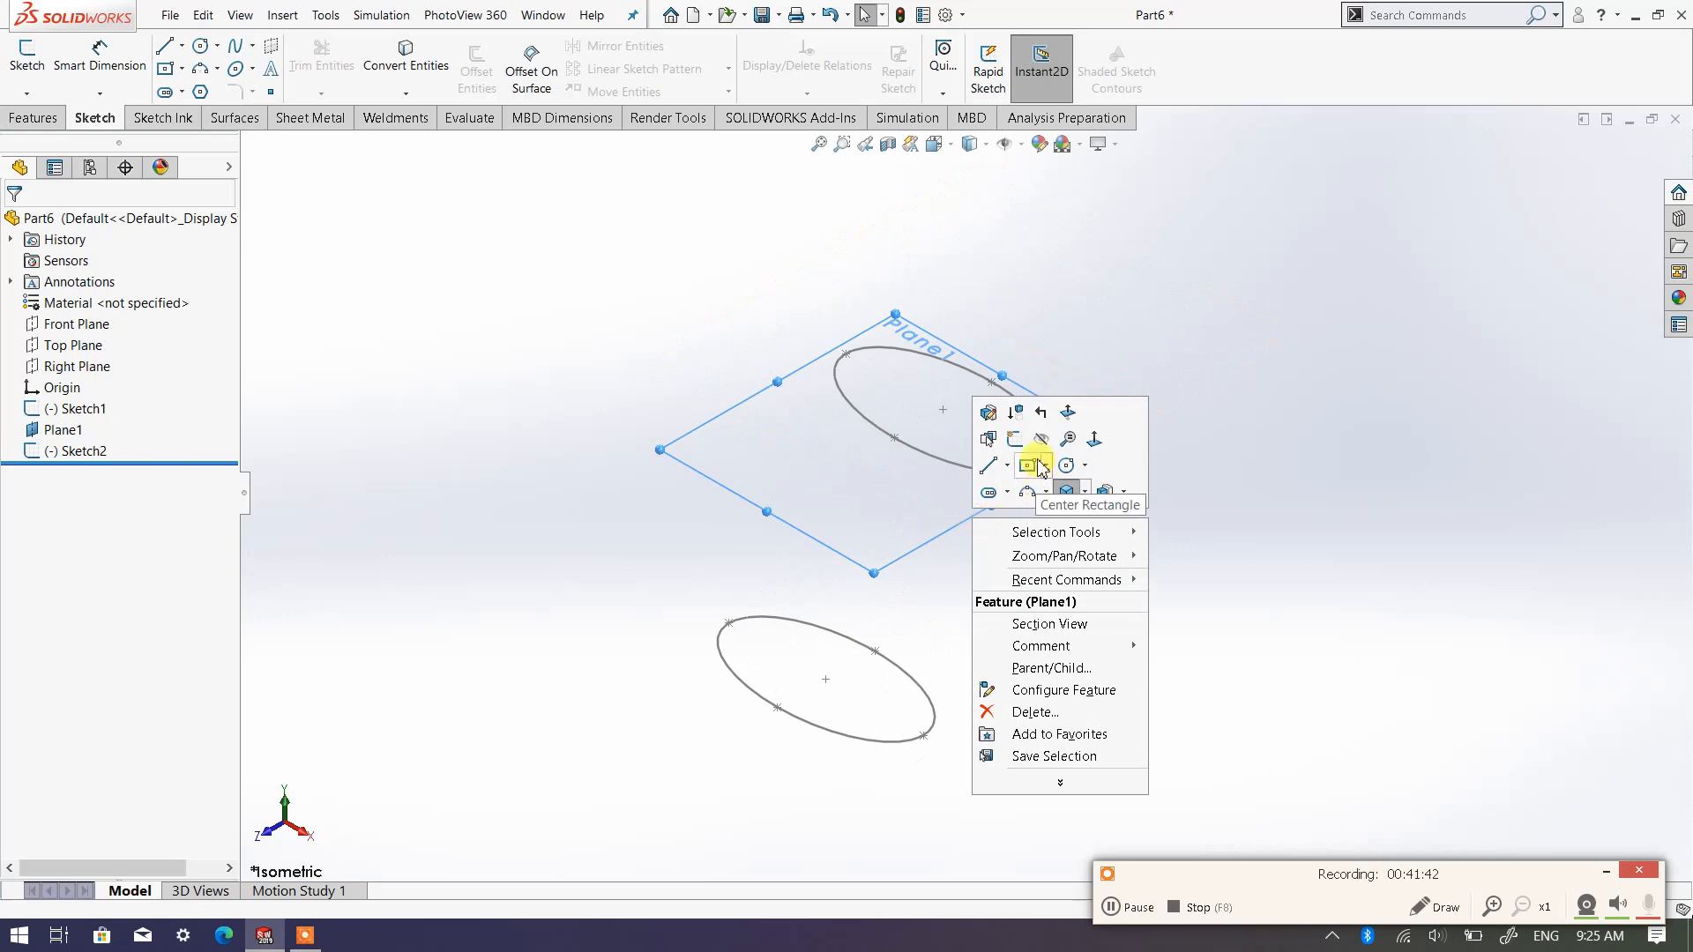
click(1042, 446)
scroll(963, 476, up, 2)
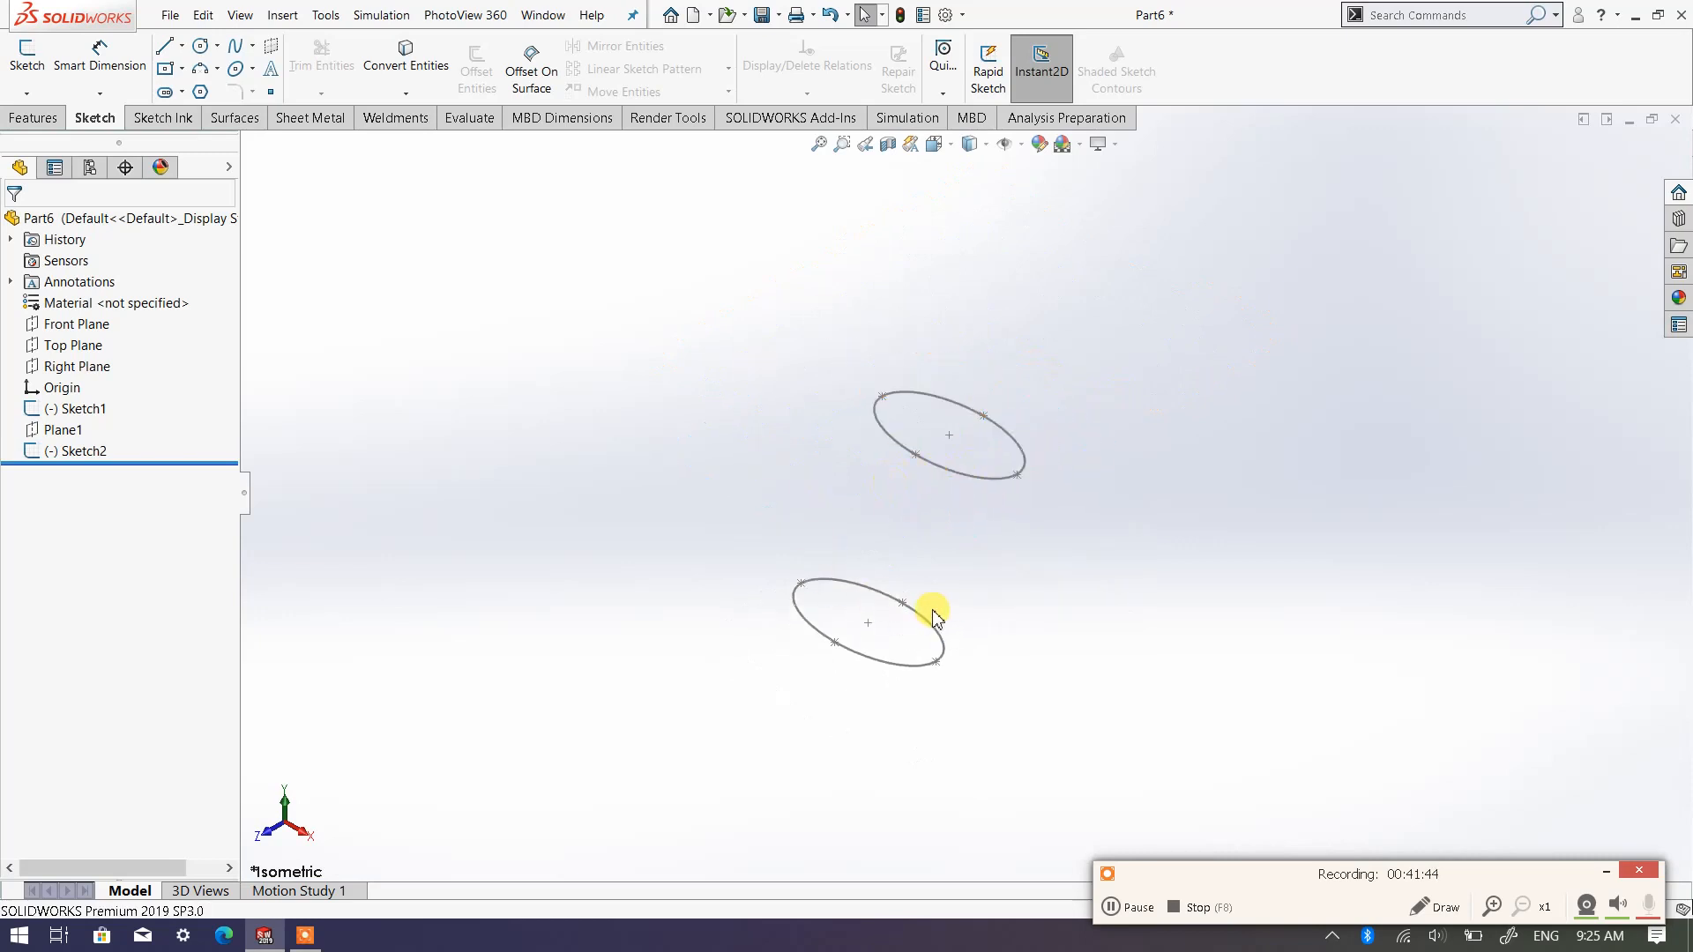
Create a reference plane offset 120 mm from the Front Plane, with the offset flipped to the rear side
mouse_move(936, 617)
middle_down()
mouse_move(948, 593)
mouse_move(871, 520)
middle_up()
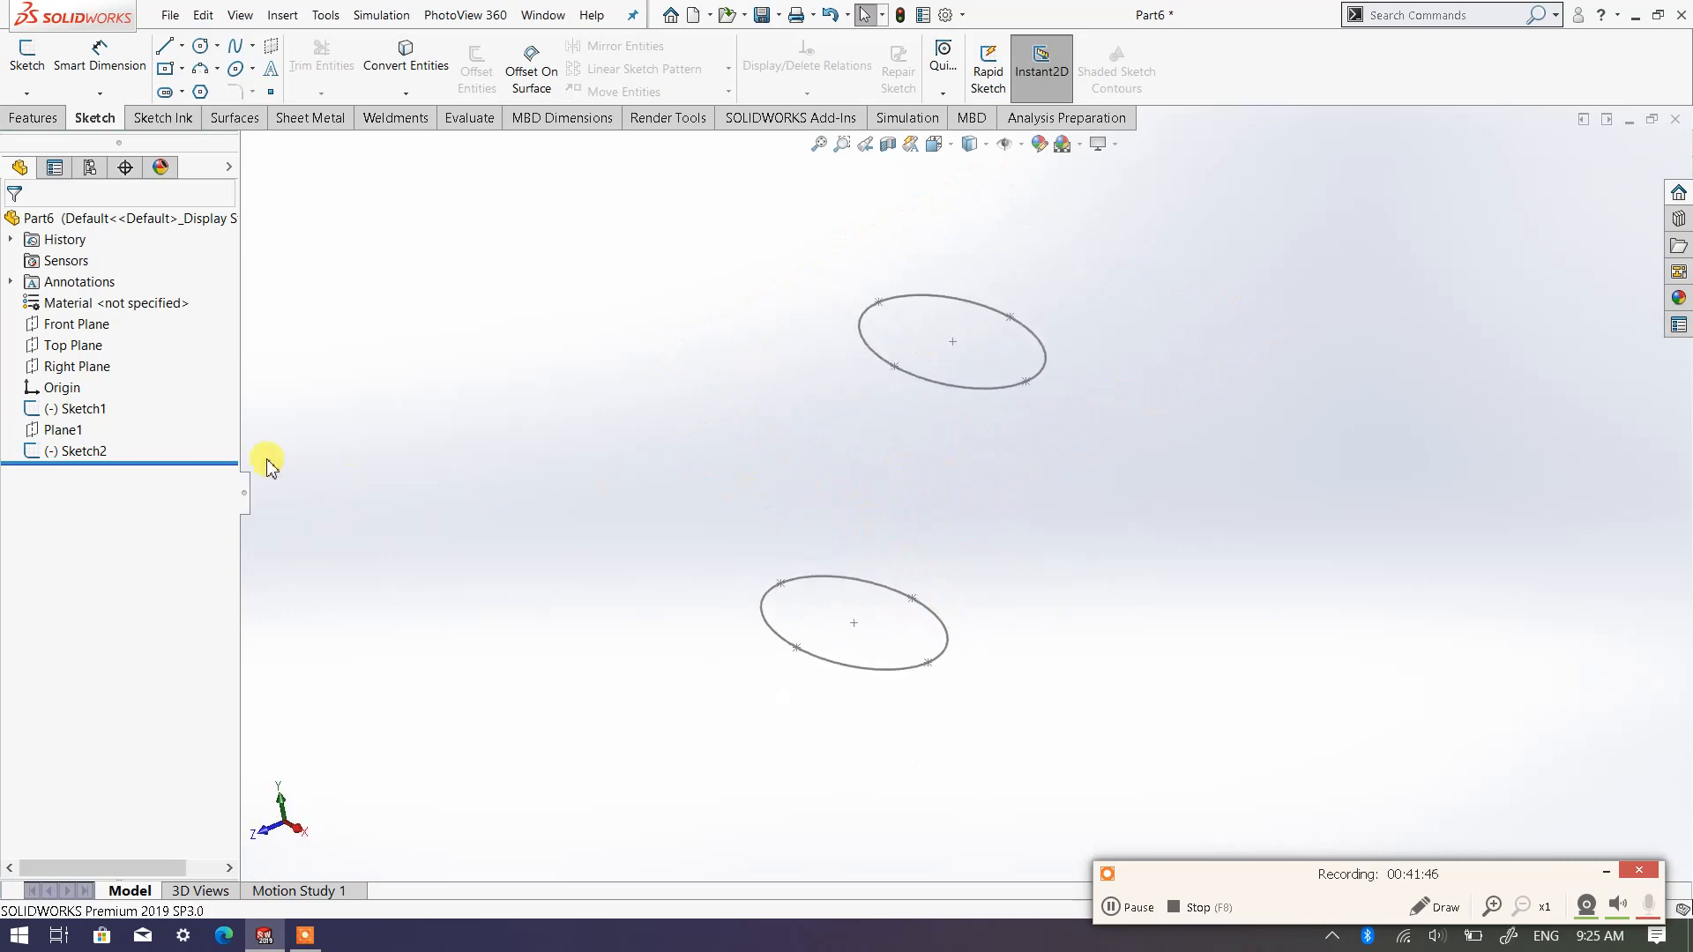
click(81, 324)
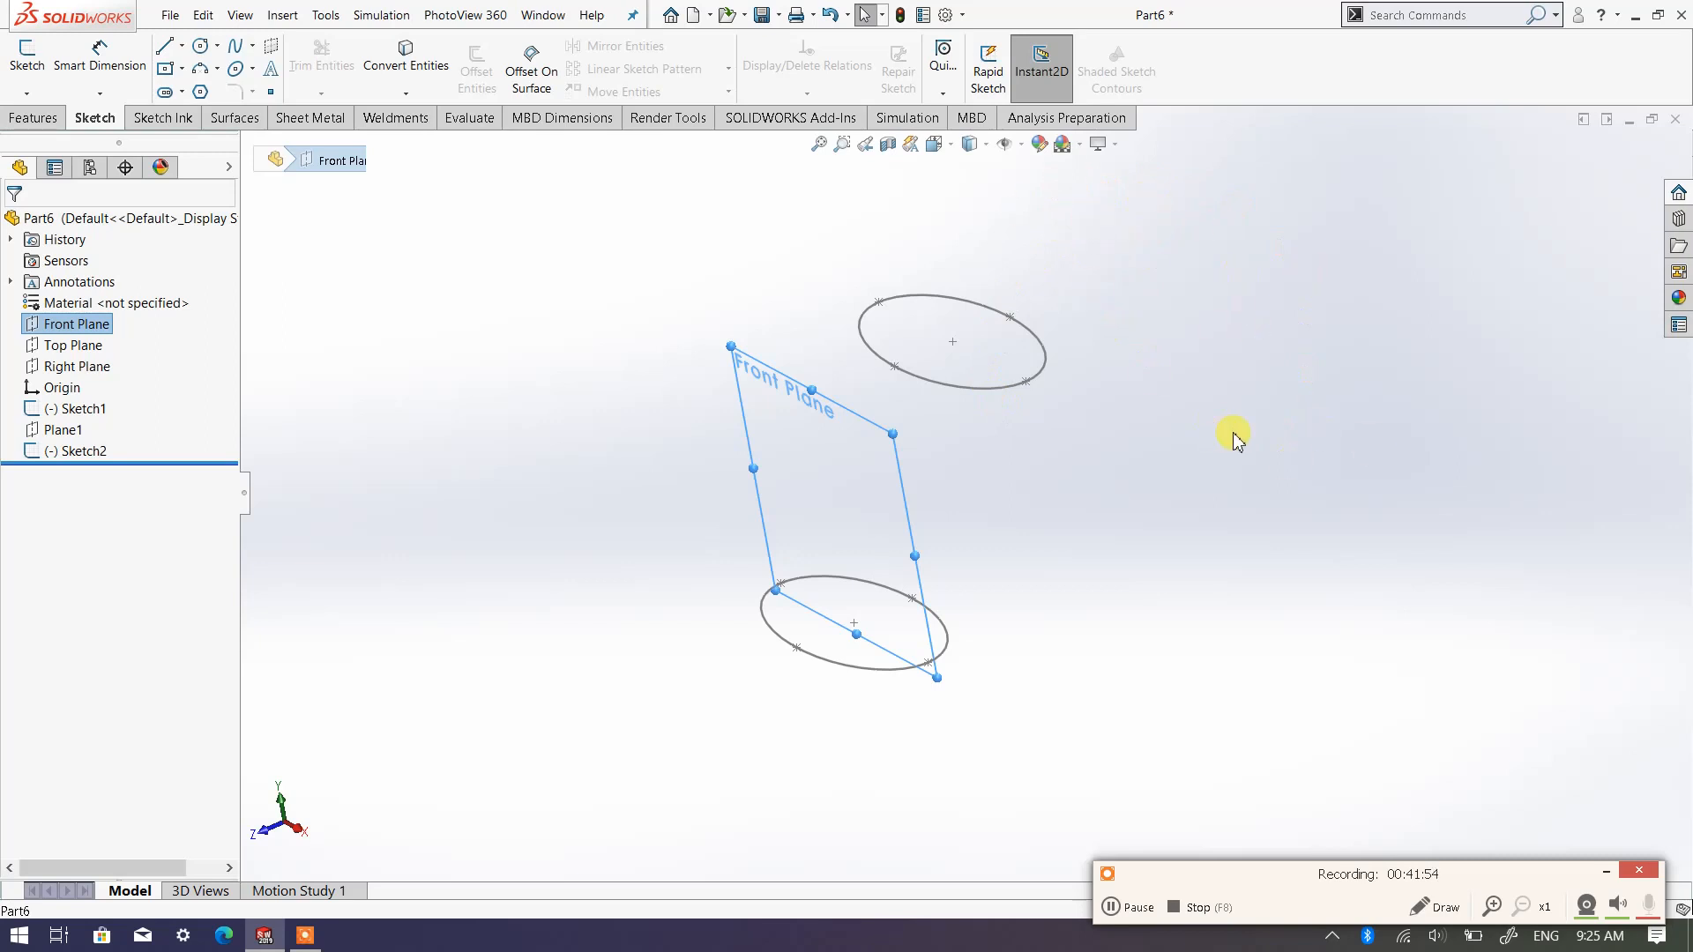
click(15, 121)
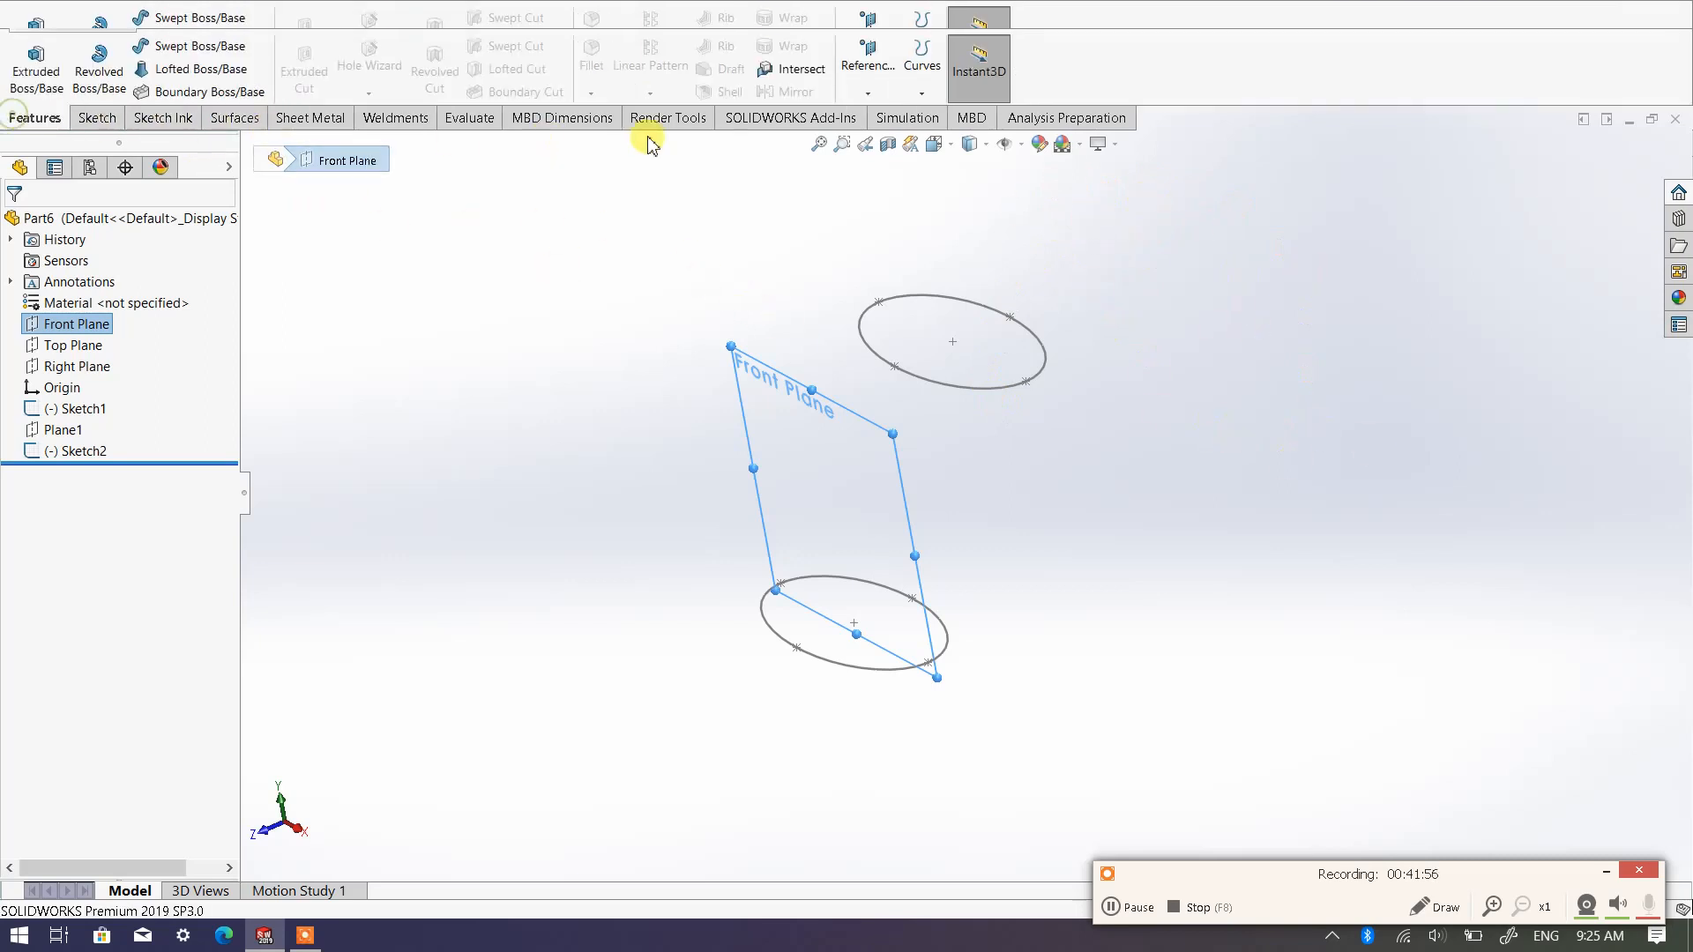
click(868, 94)
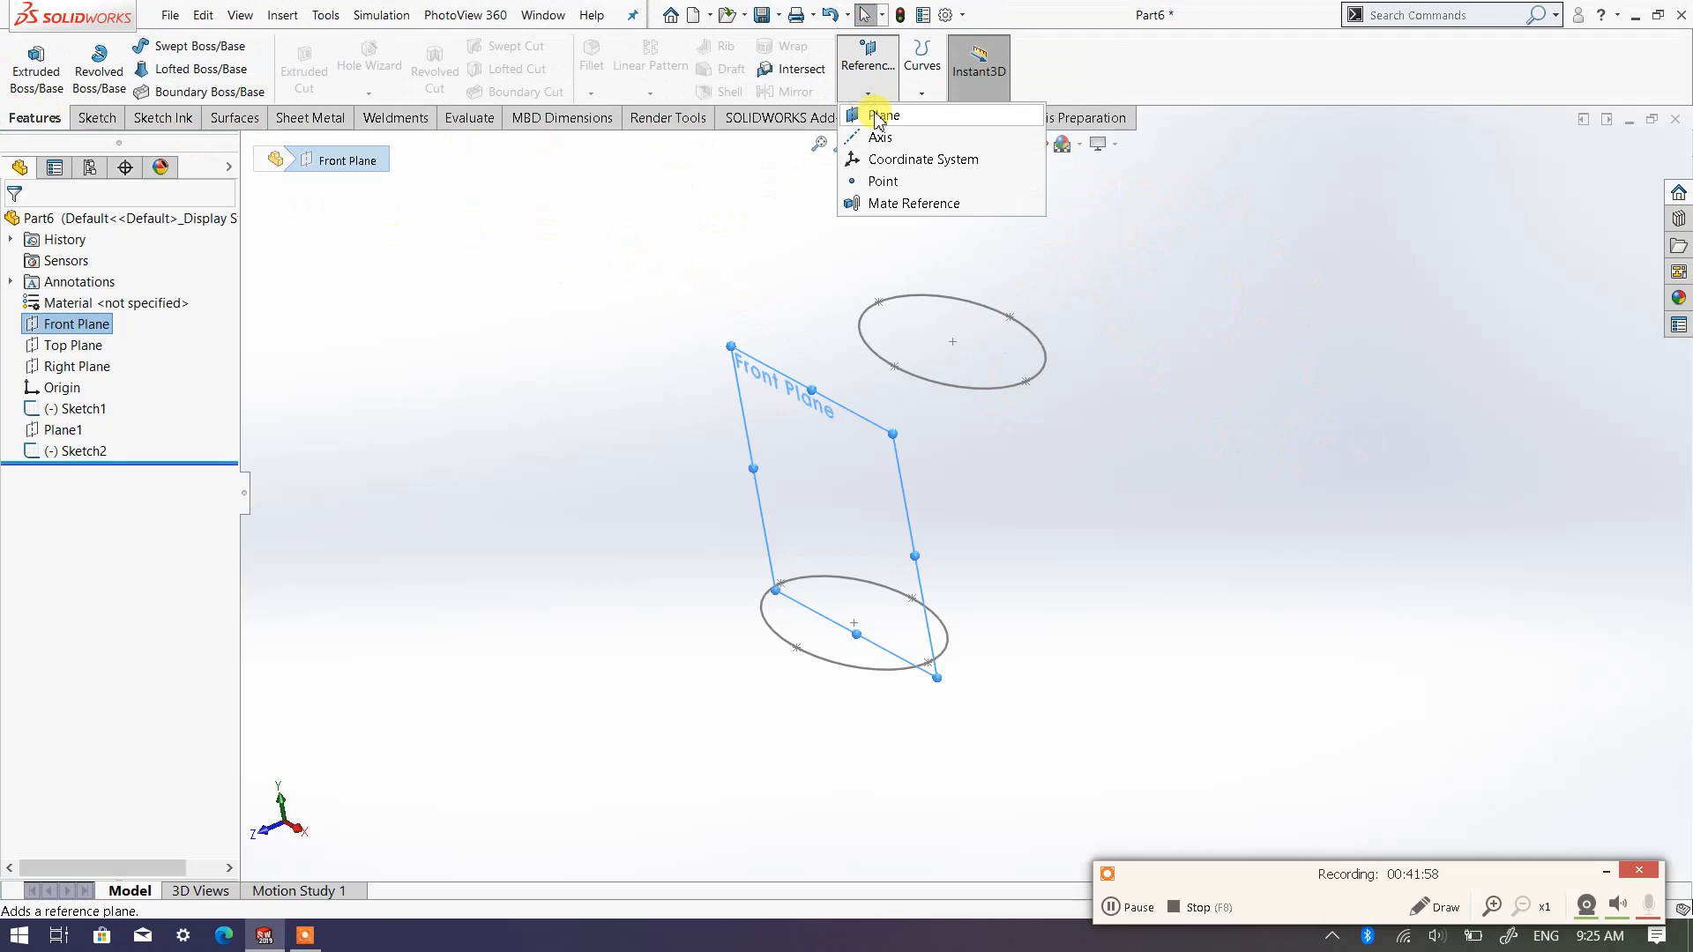
click(878, 115)
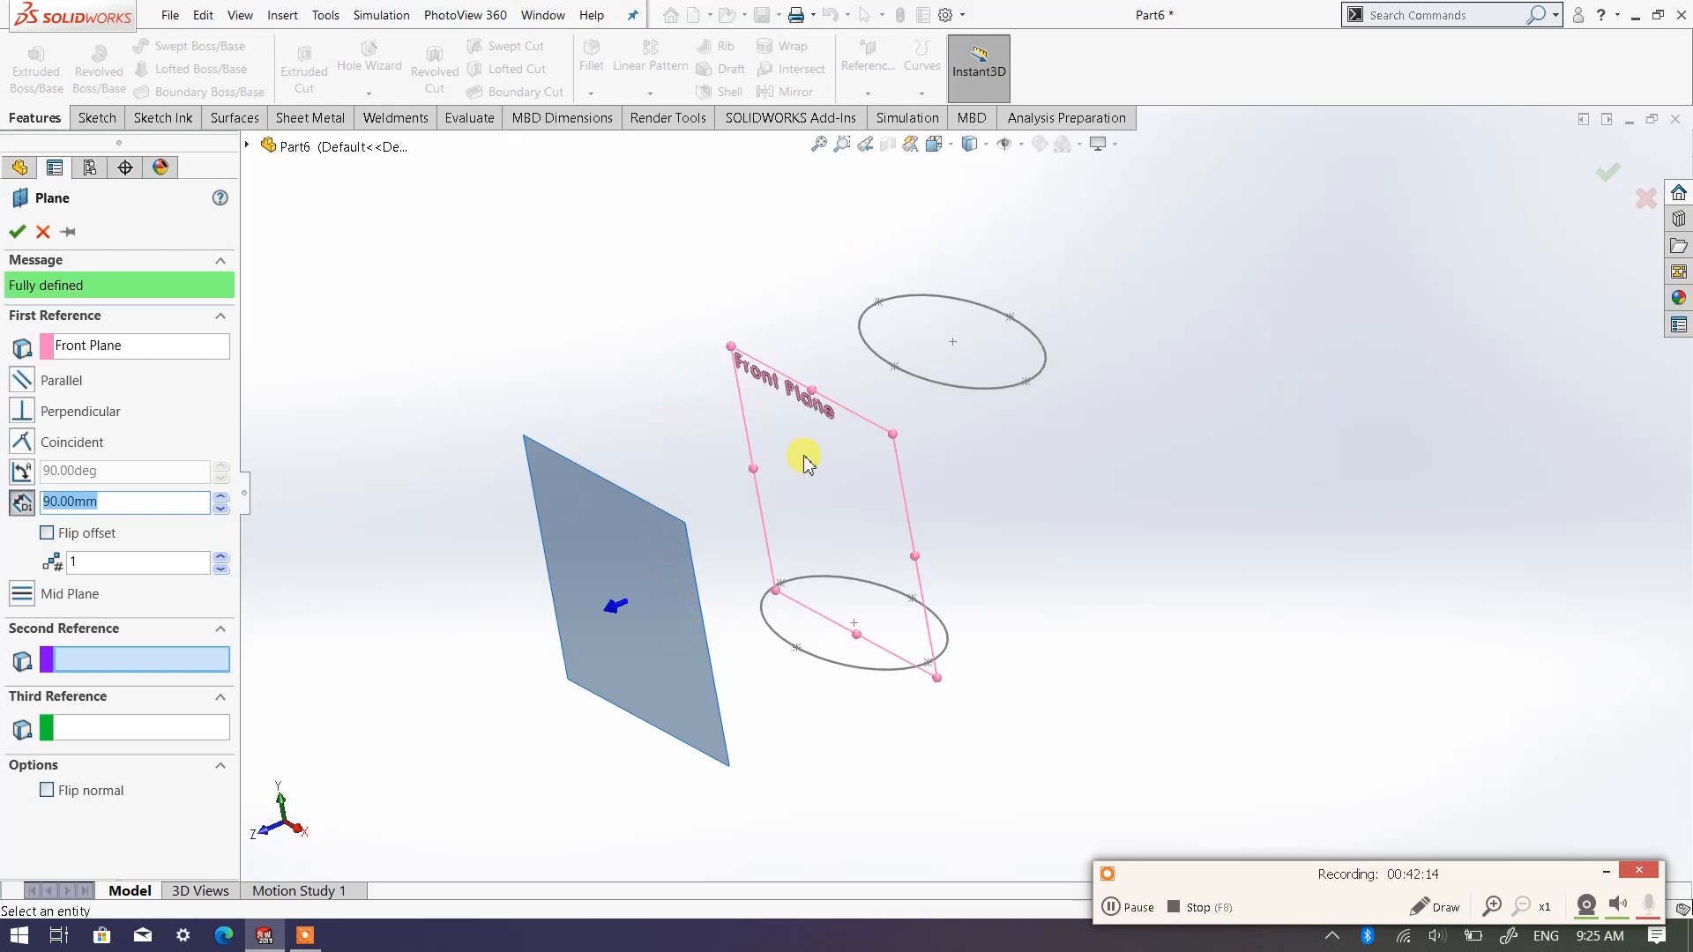
click(47, 533)
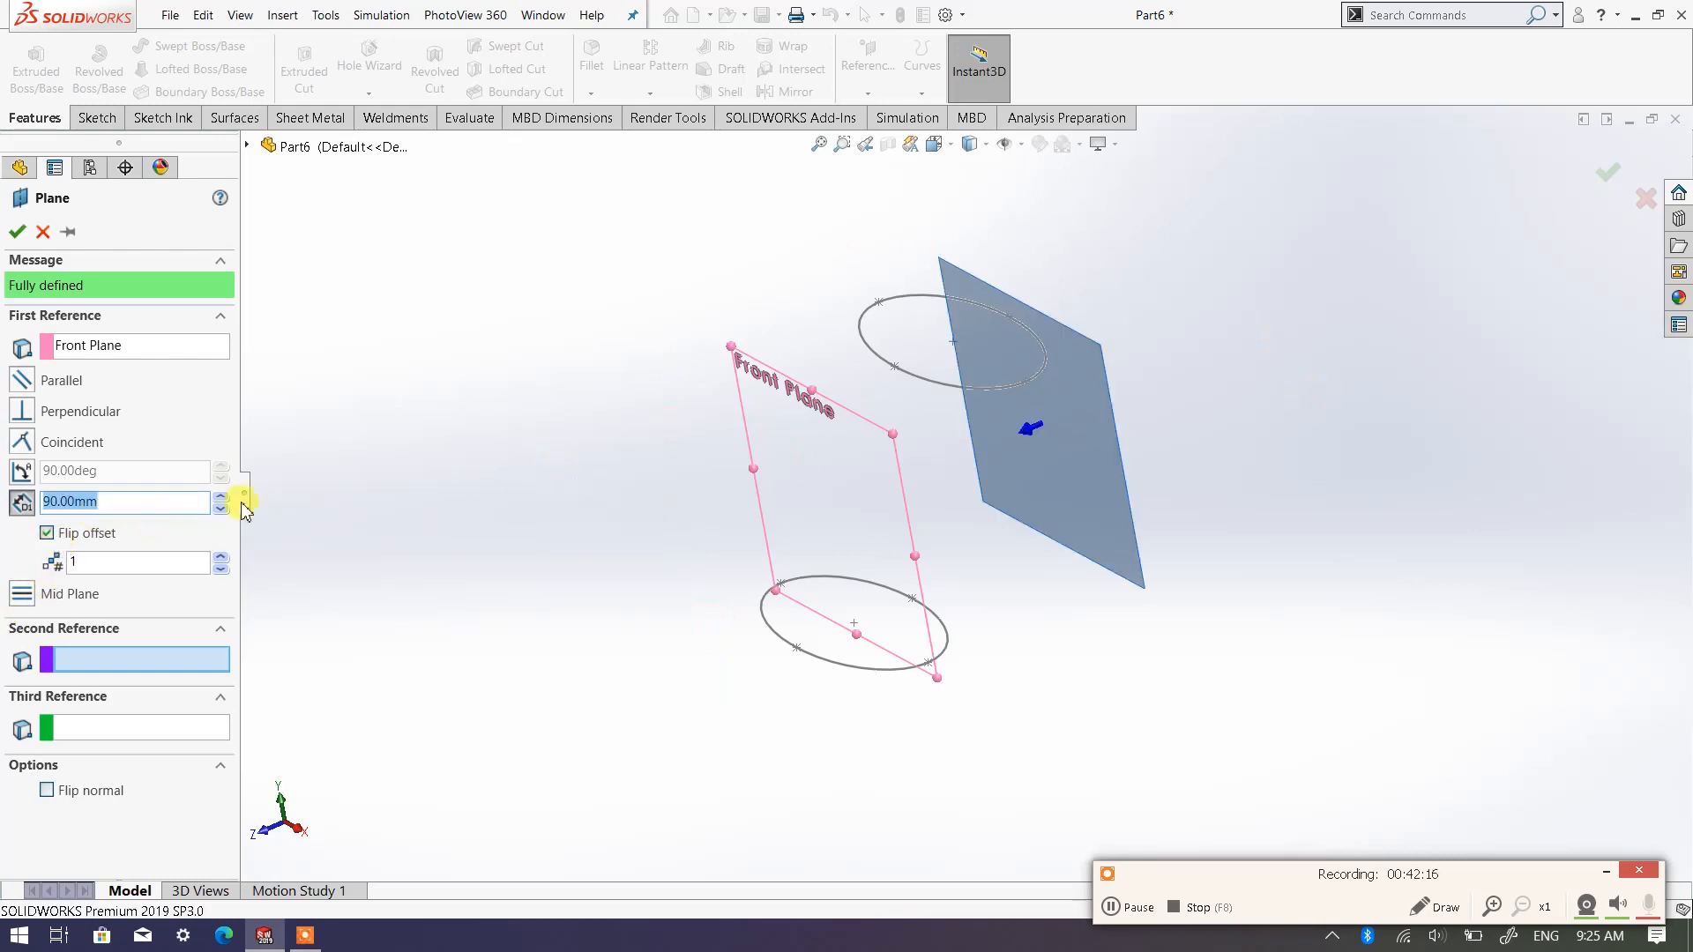
middle_drag(501, 533, 462, 586)
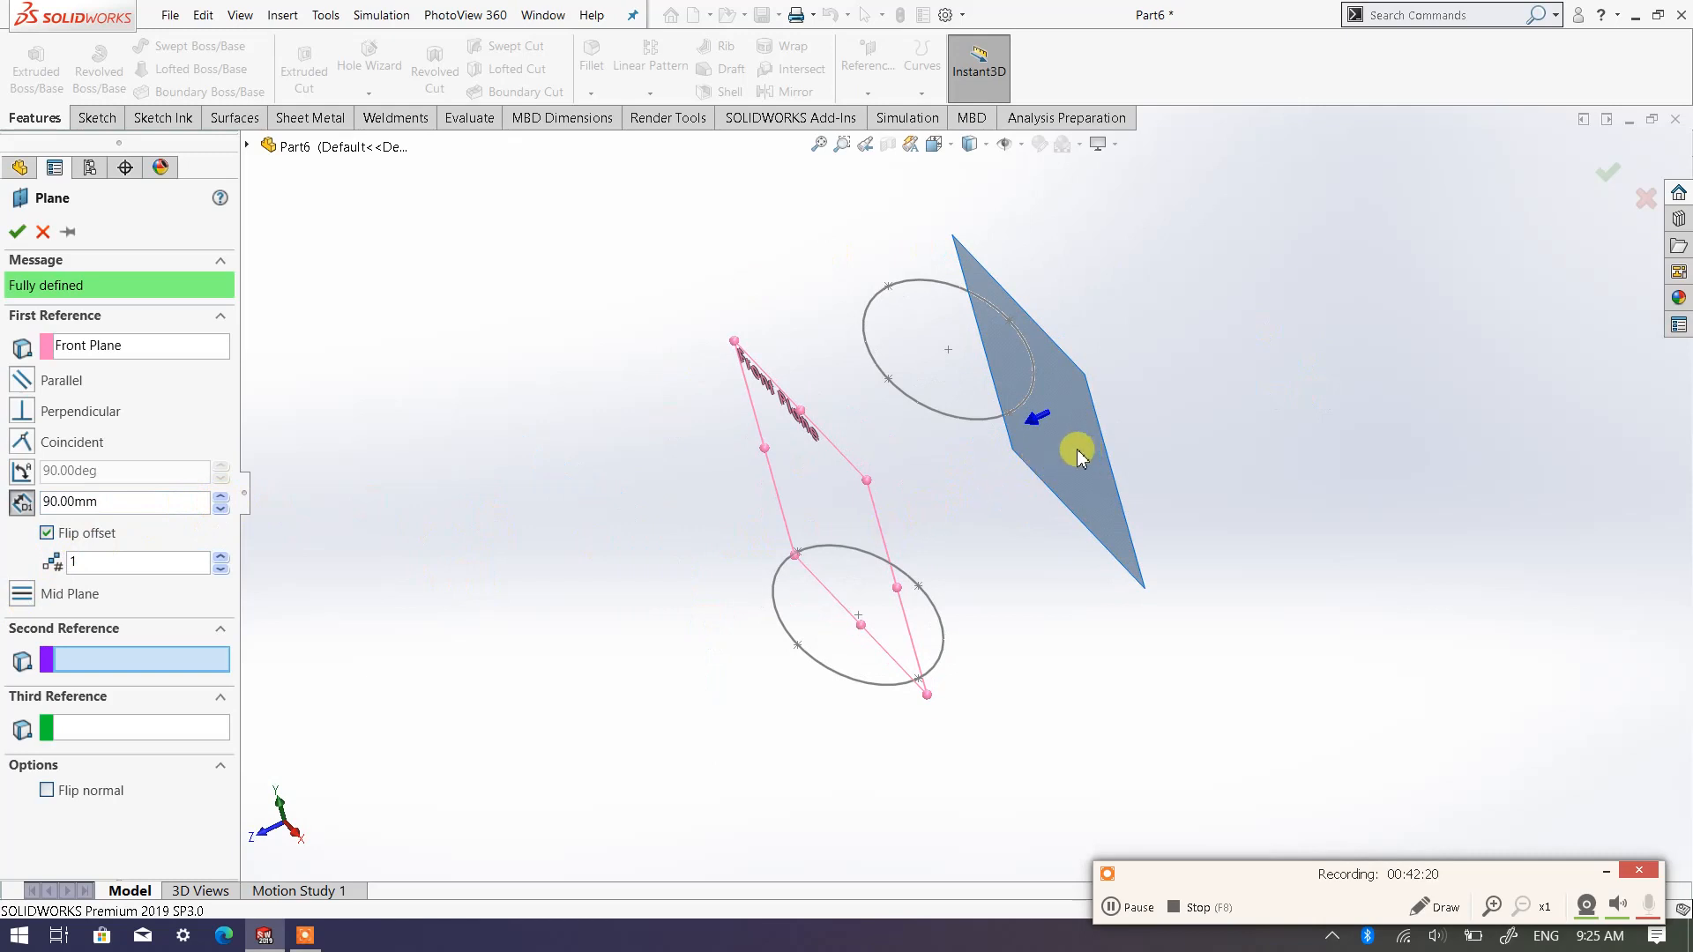
click(222, 497)
click(221, 498)
click(221, 497)
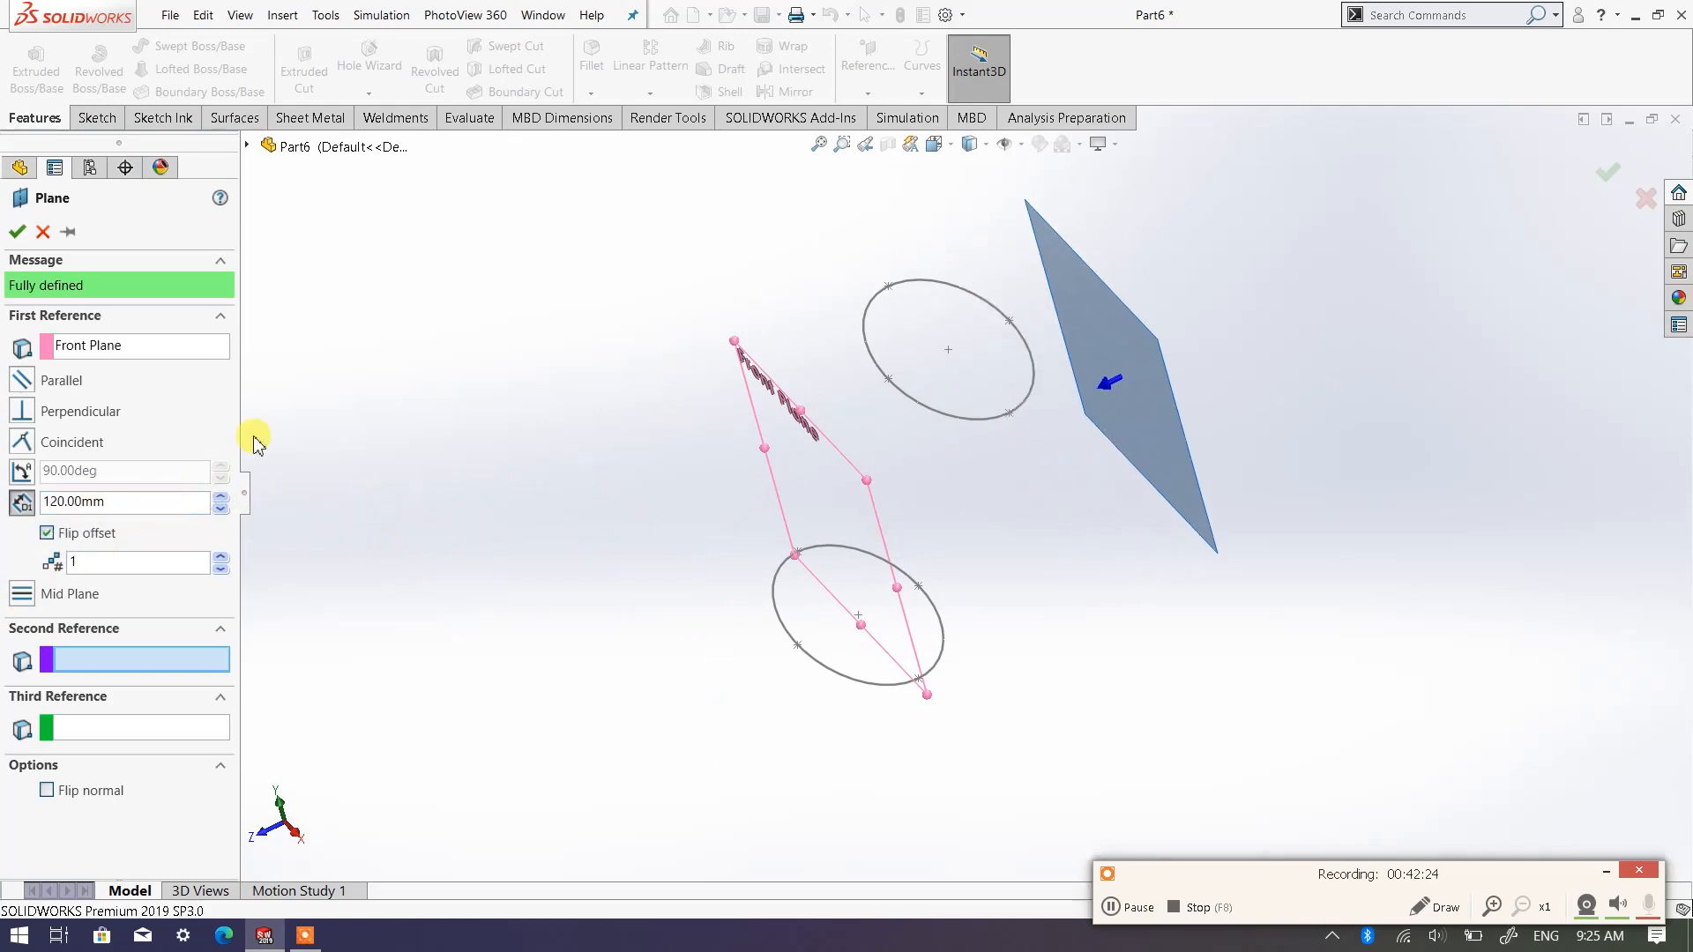
click(16, 233)
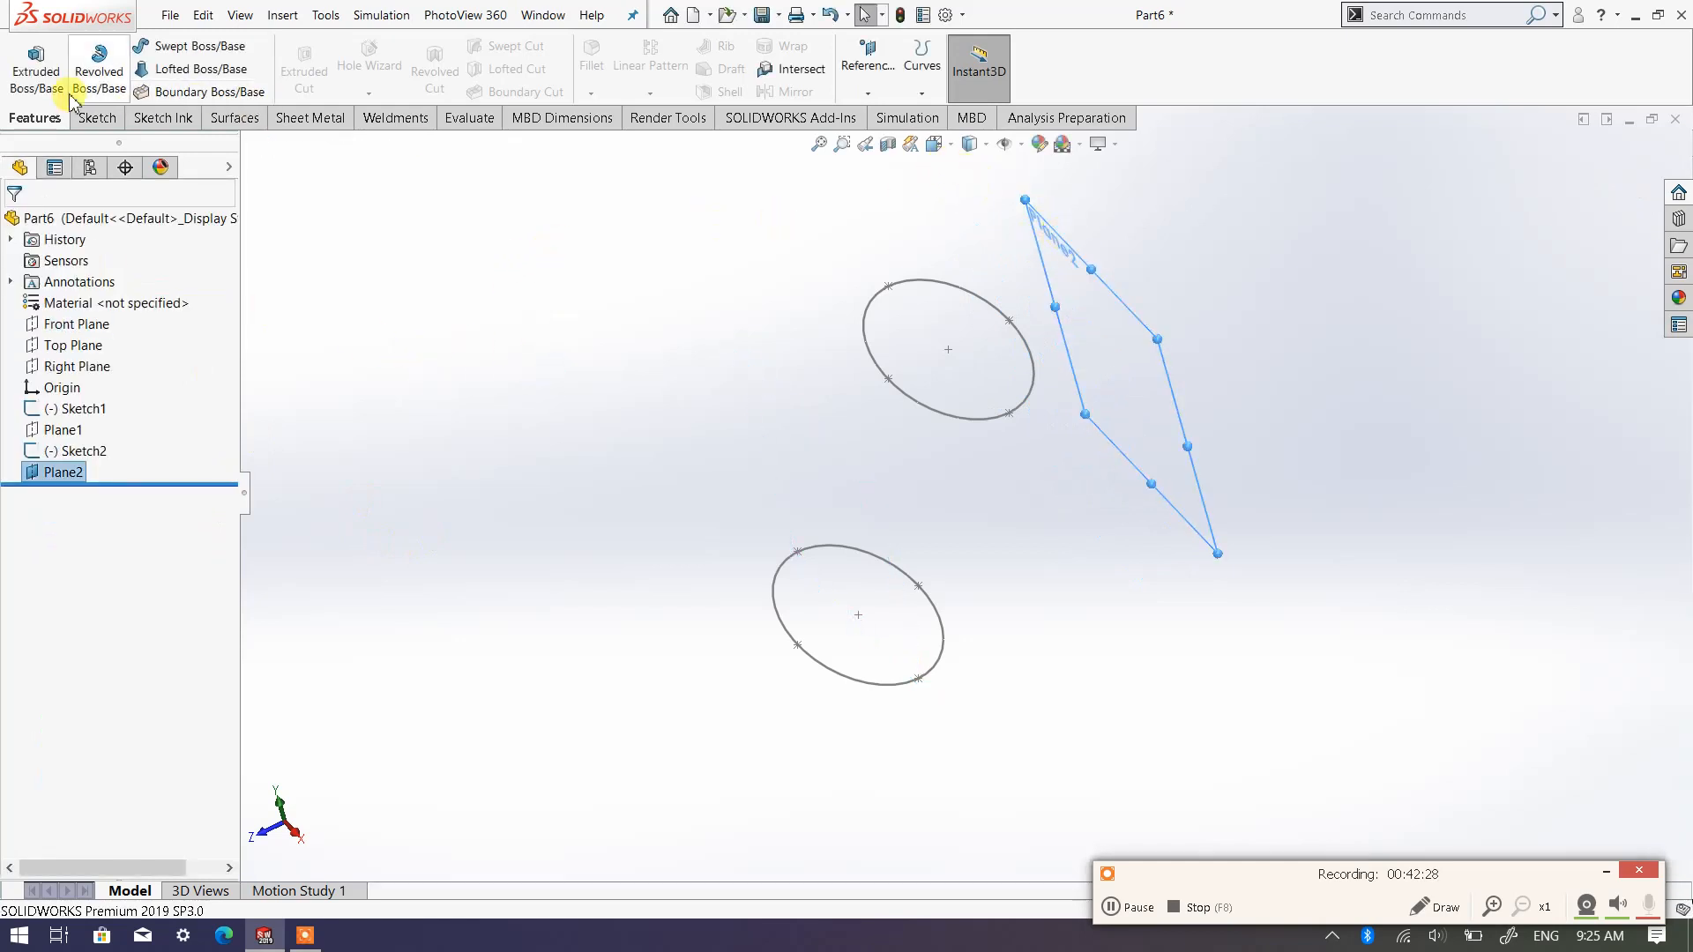
Sketch an ellipse about 105 × 45 mm on the new plane, centred about 130 mm vertically above the origin
click(96, 118)
click(26, 60)
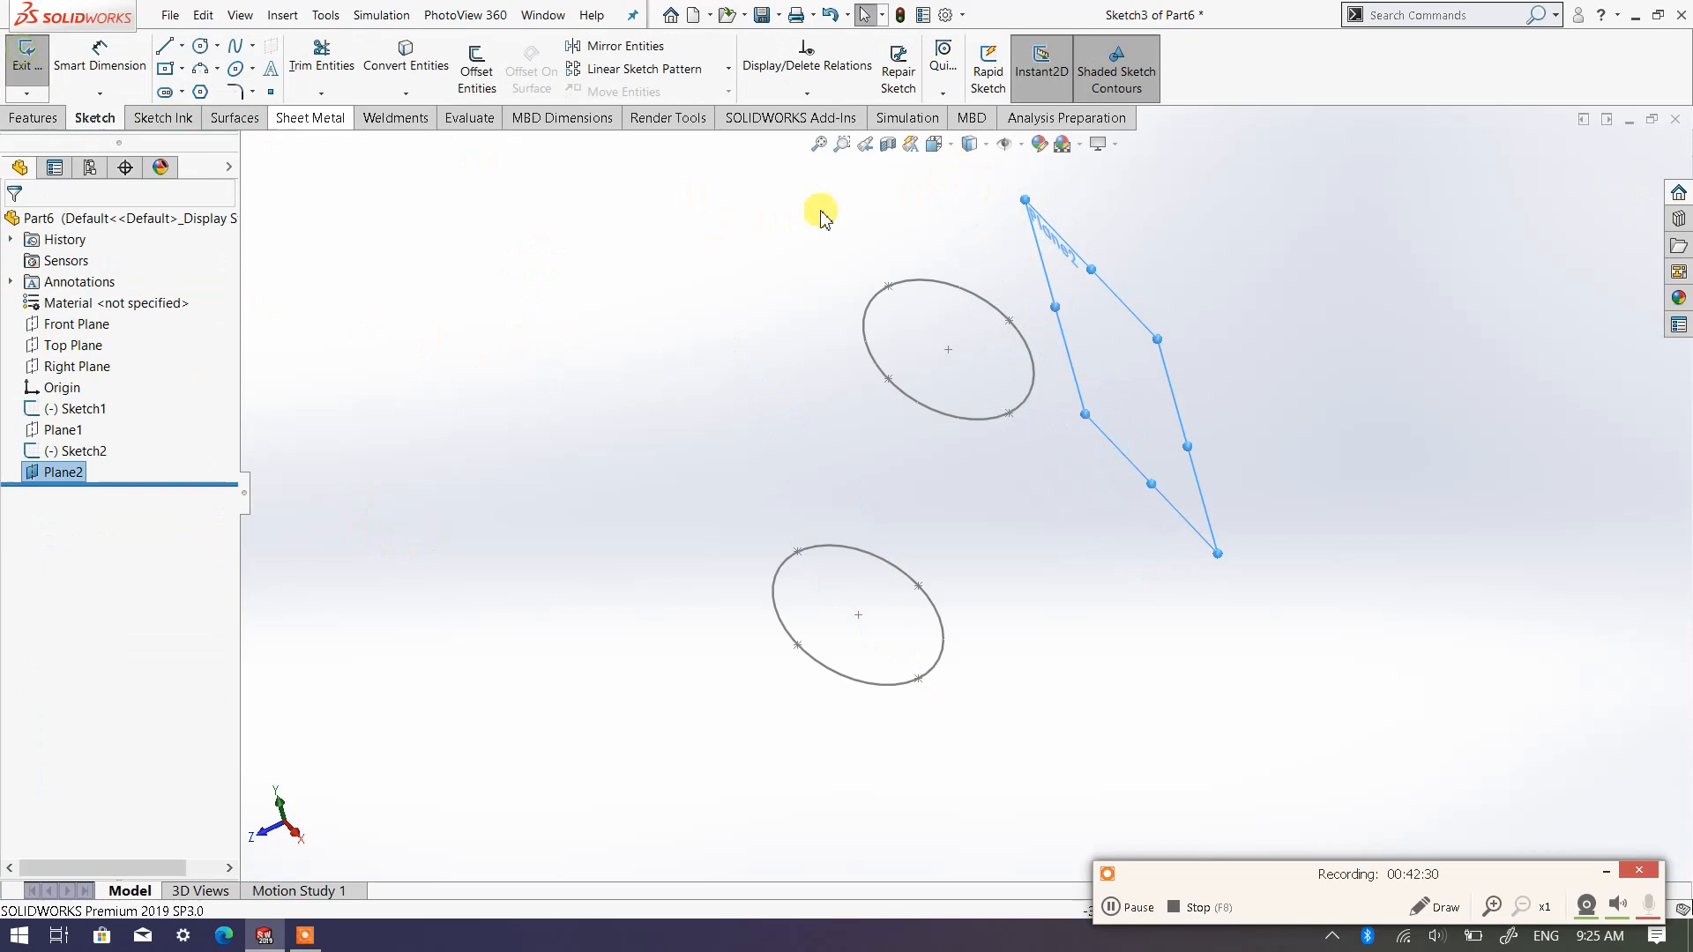
click(969, 143)
click(1027, 240)
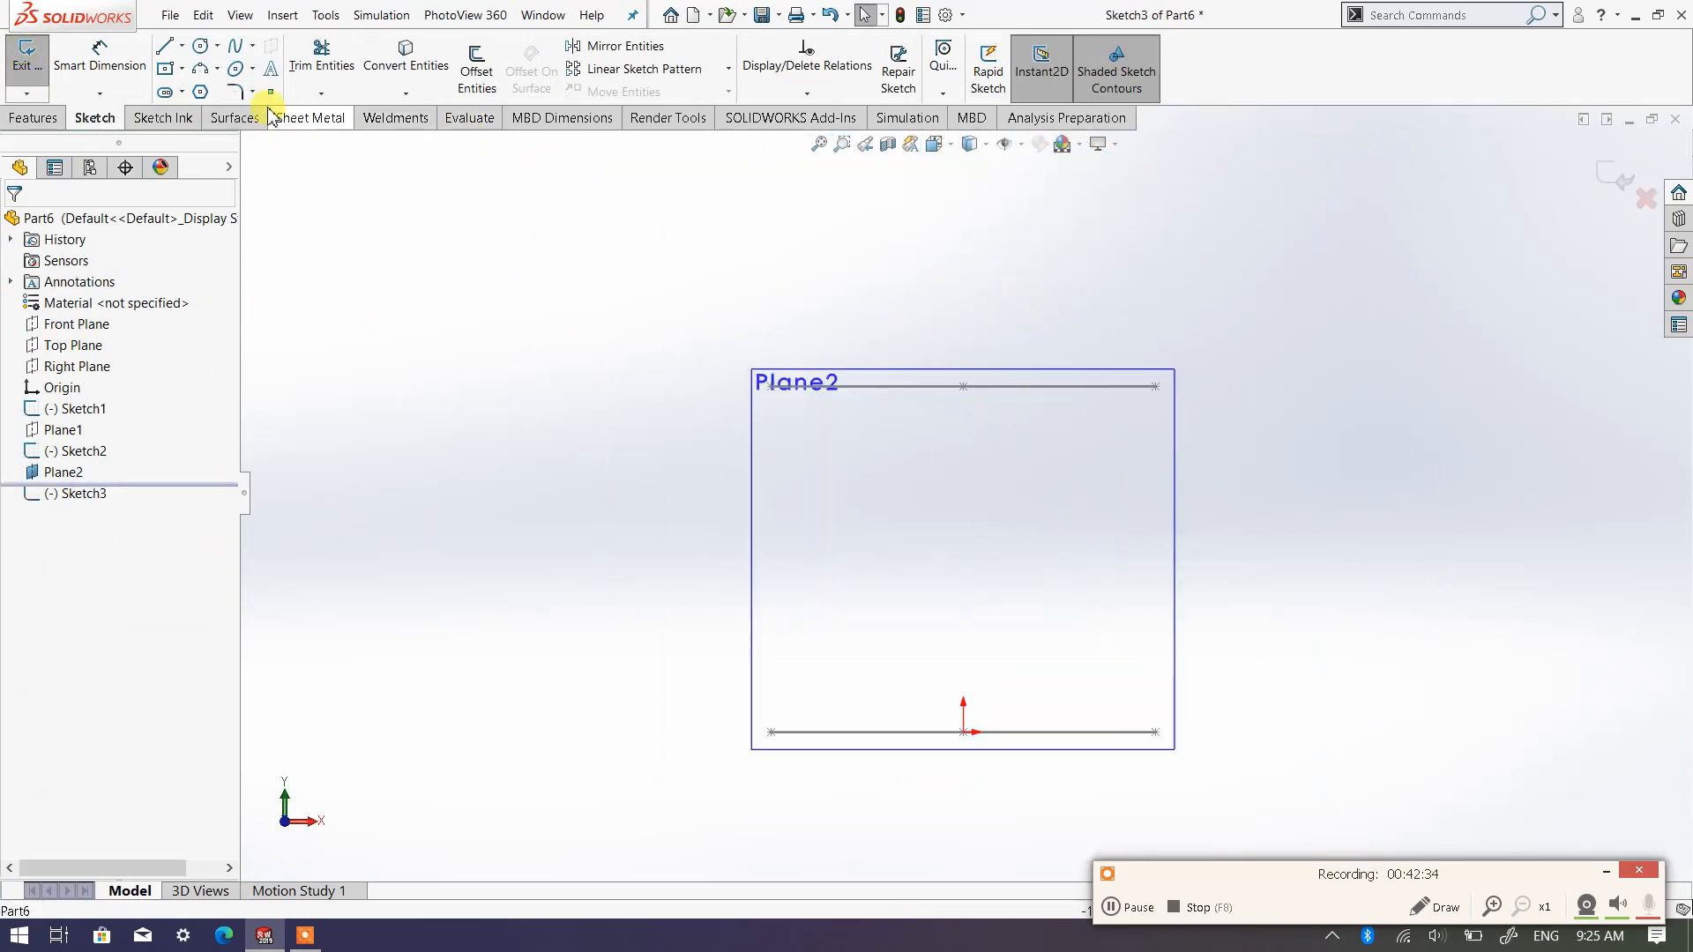
click(236, 69)
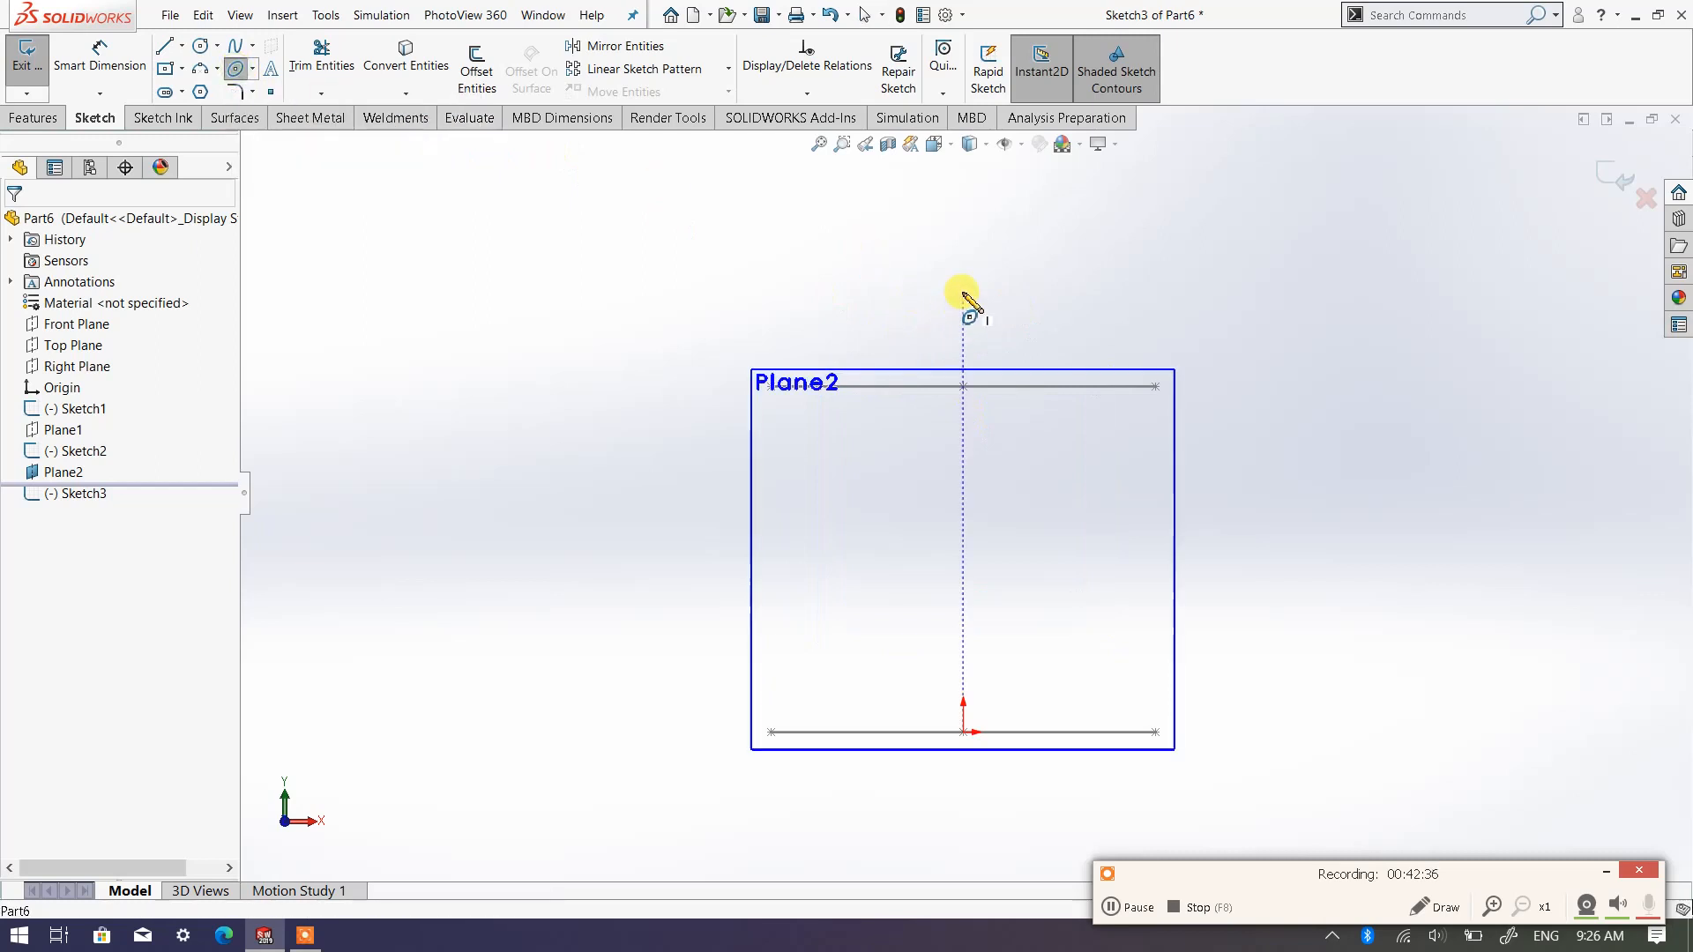
click(963, 231)
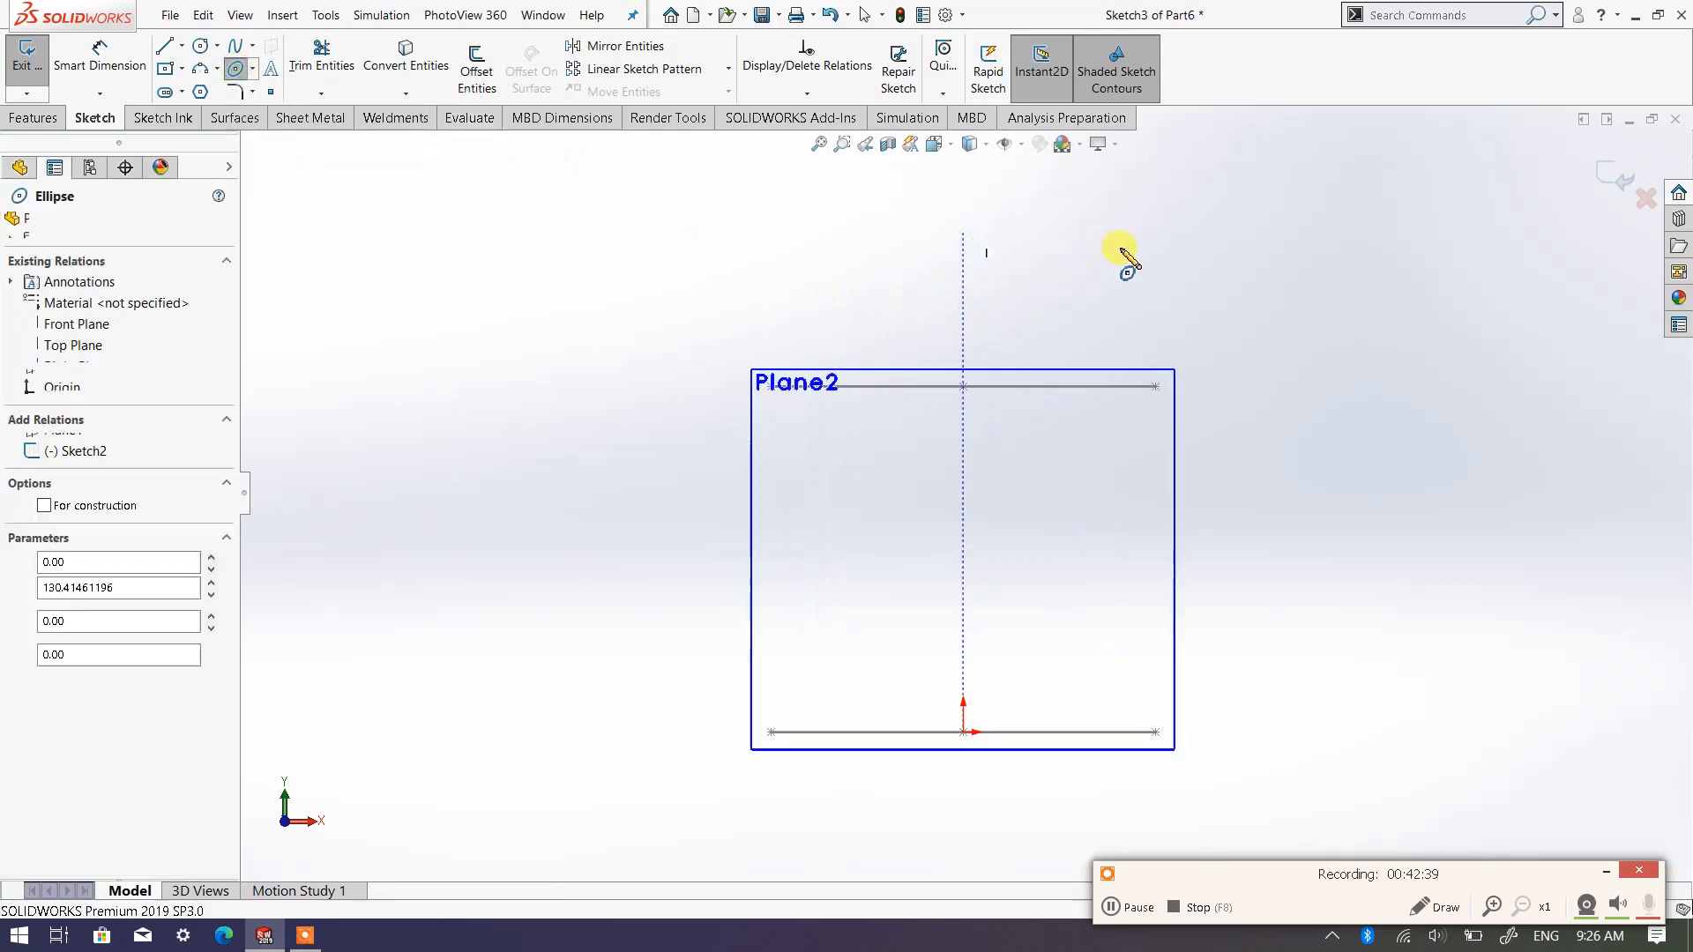
click(1166, 233)
click(1097, 328)
key(f)
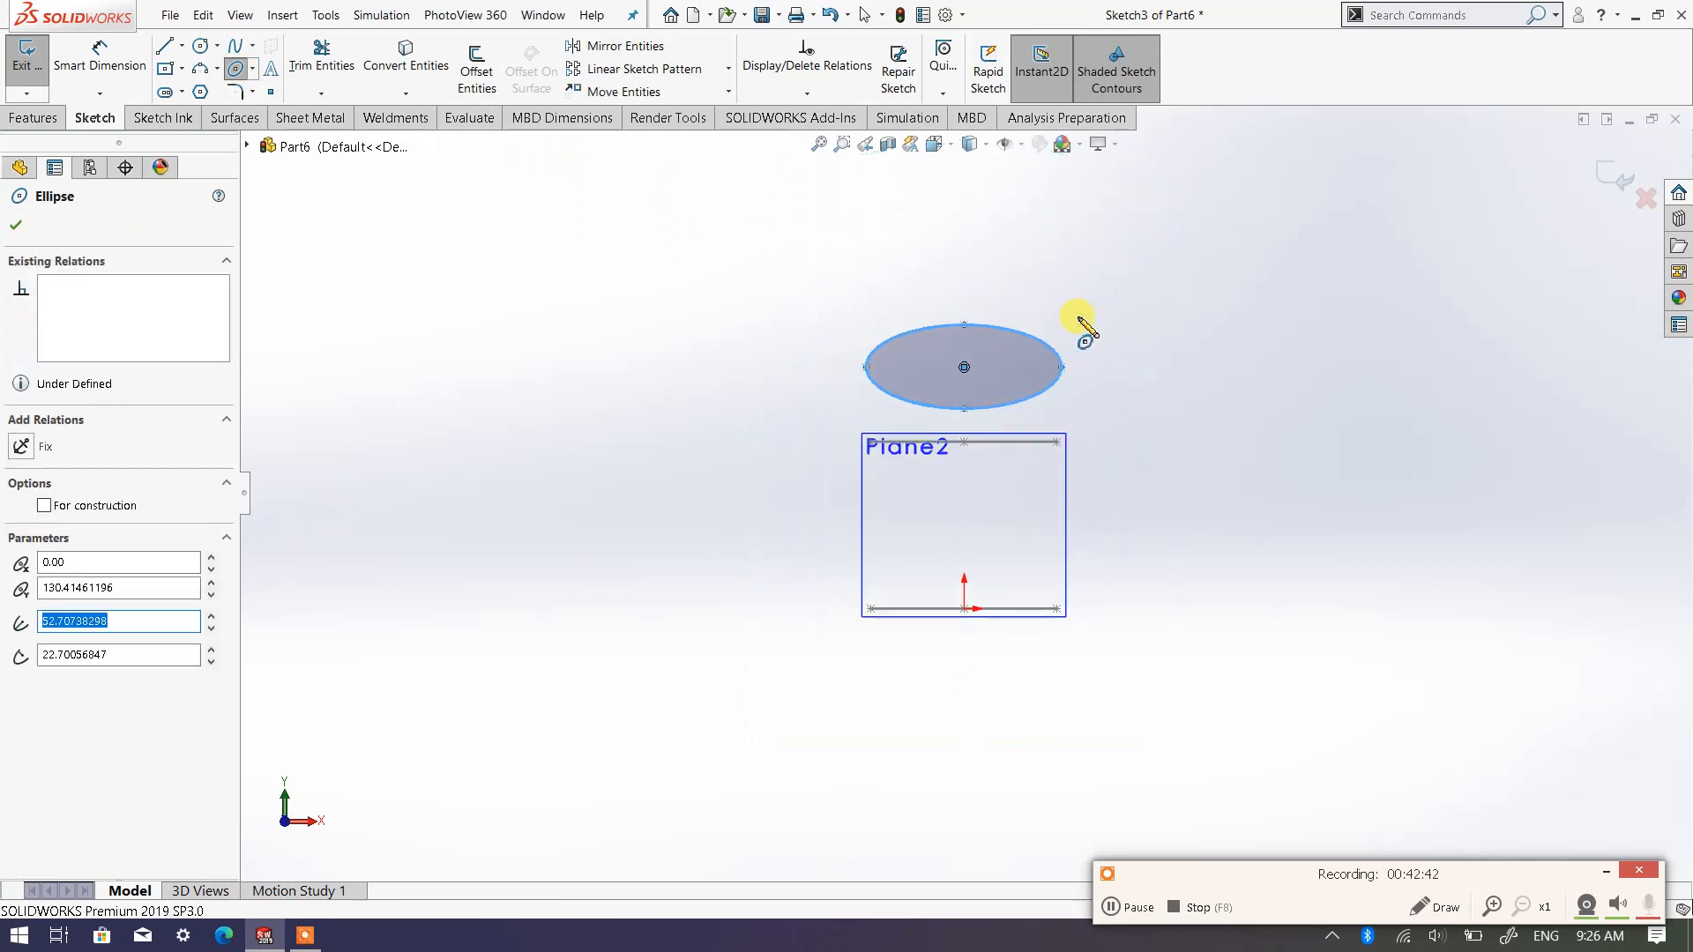
Dimension the third ellipse's major axis between its two horizontal end points at 100 mm
right_click(1162, 299)
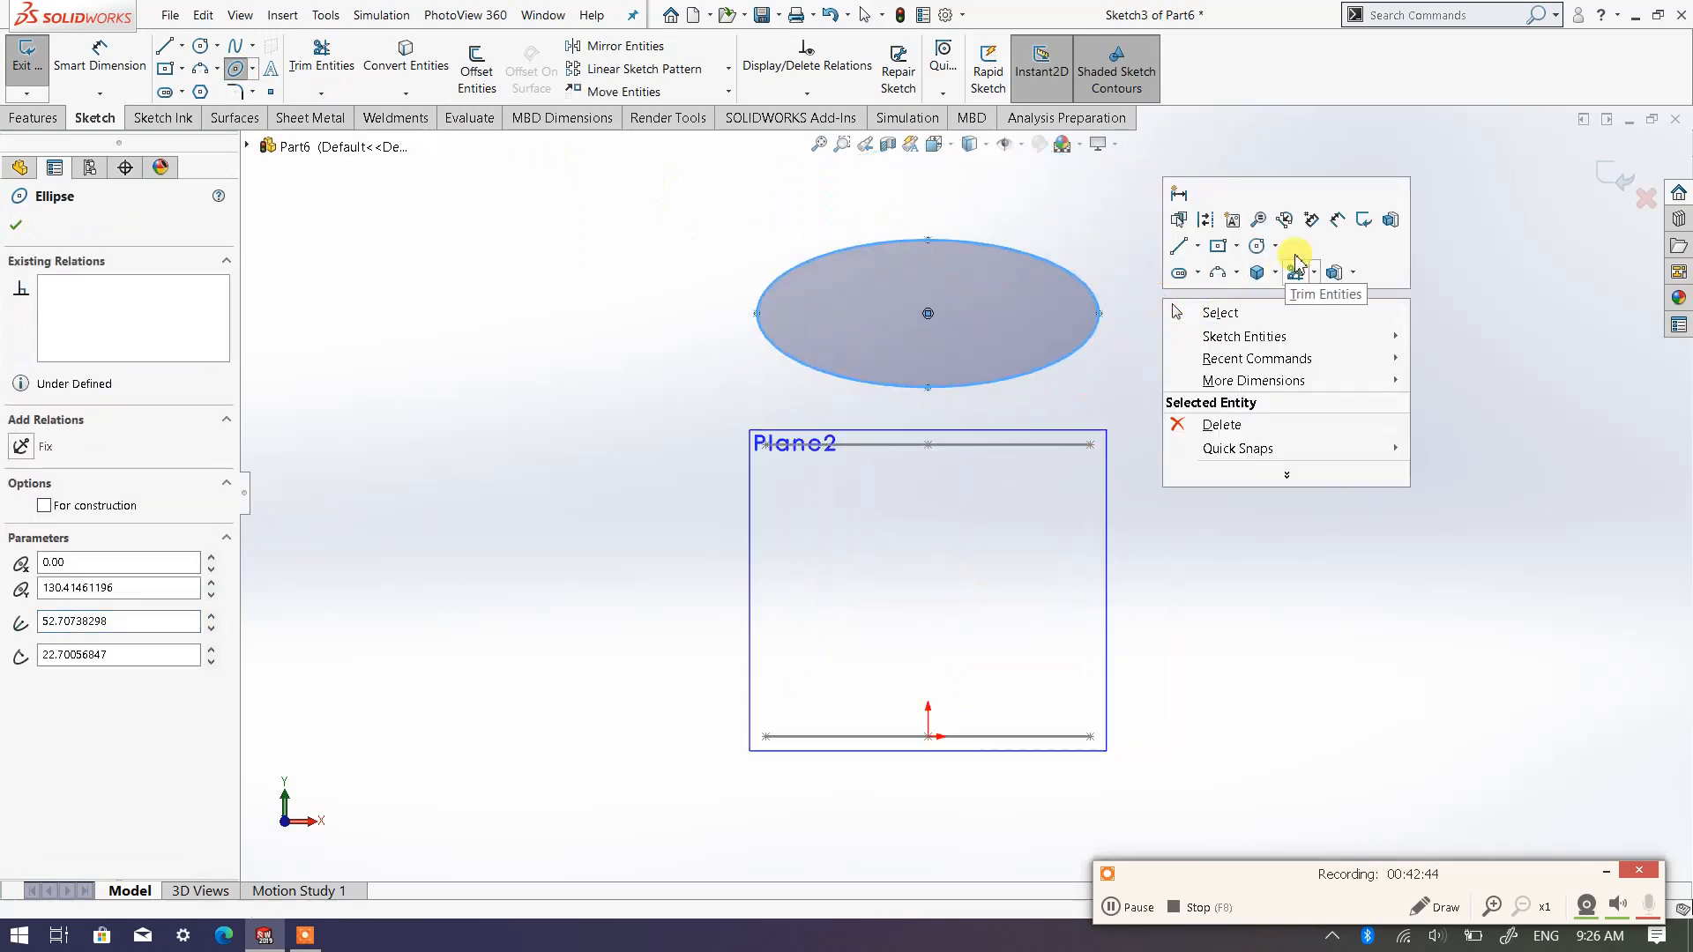
click(1331, 220)
click(758, 315)
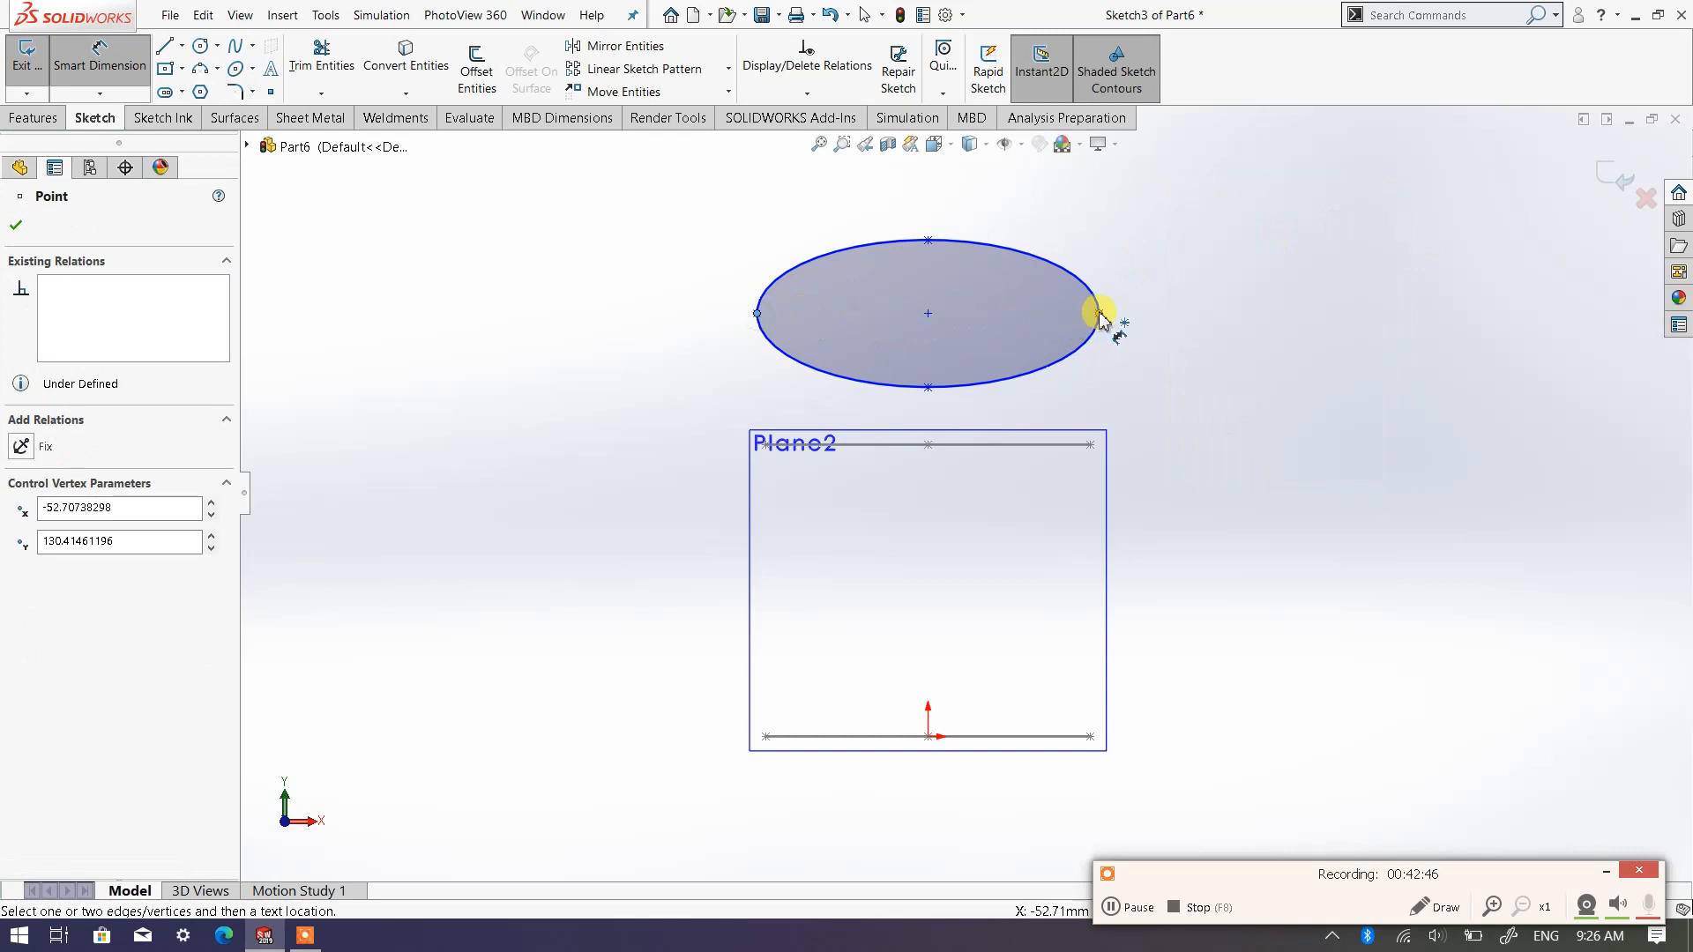
click(1099, 314)
click(924, 195)
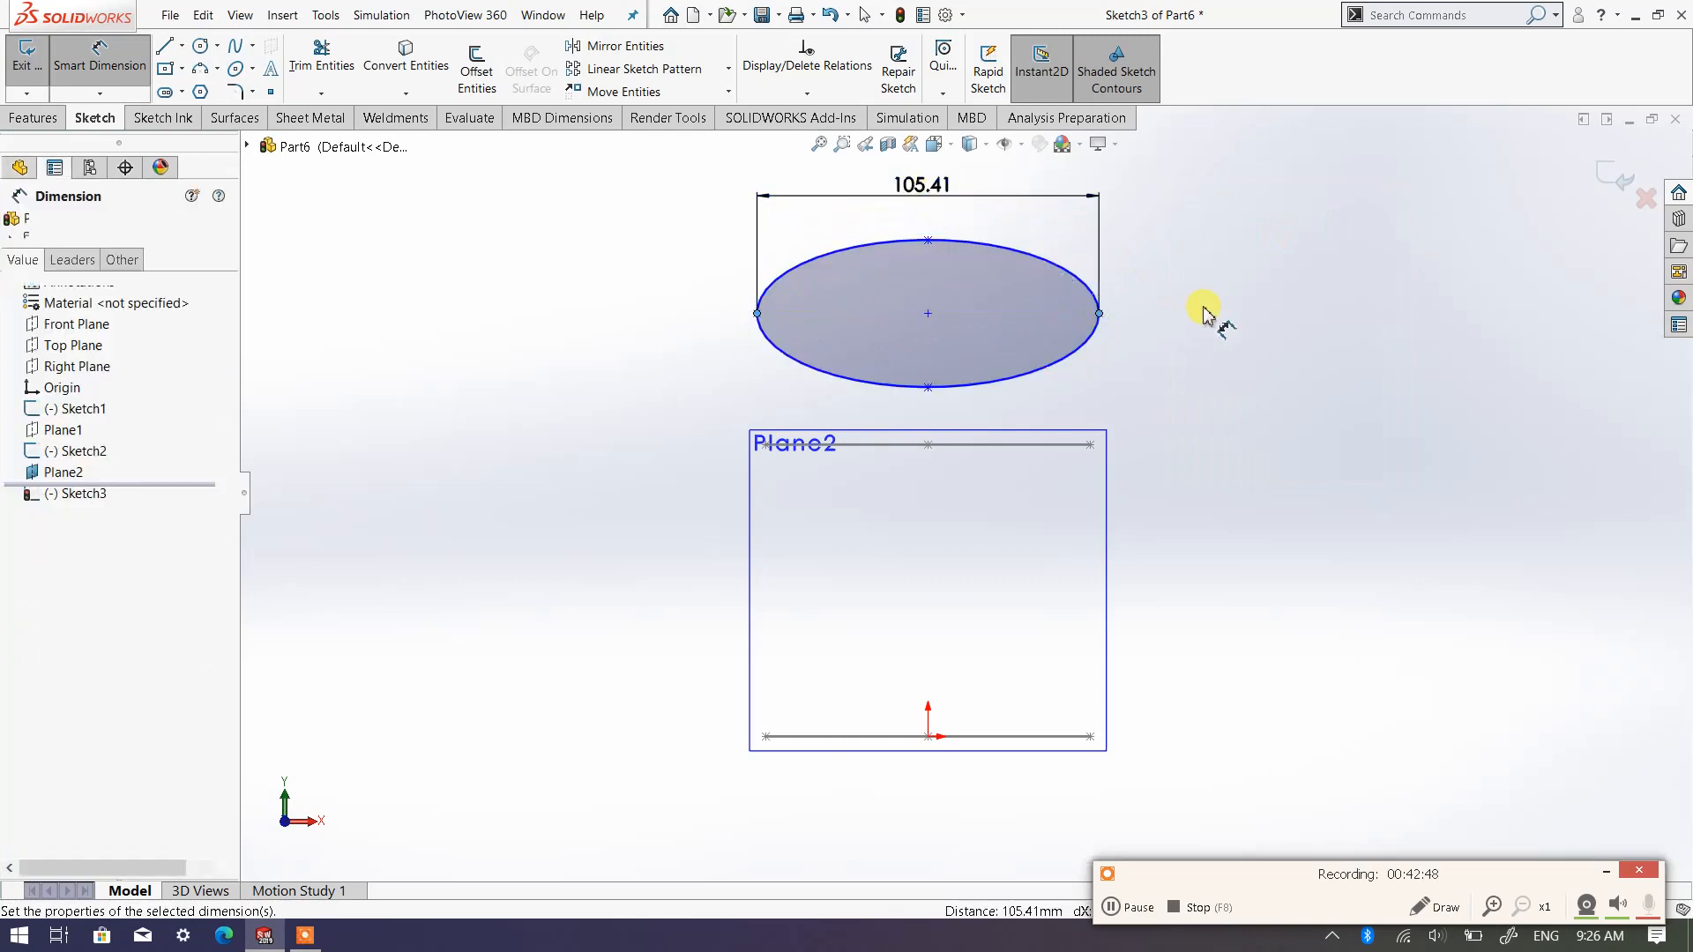
text(100)
key(Return)
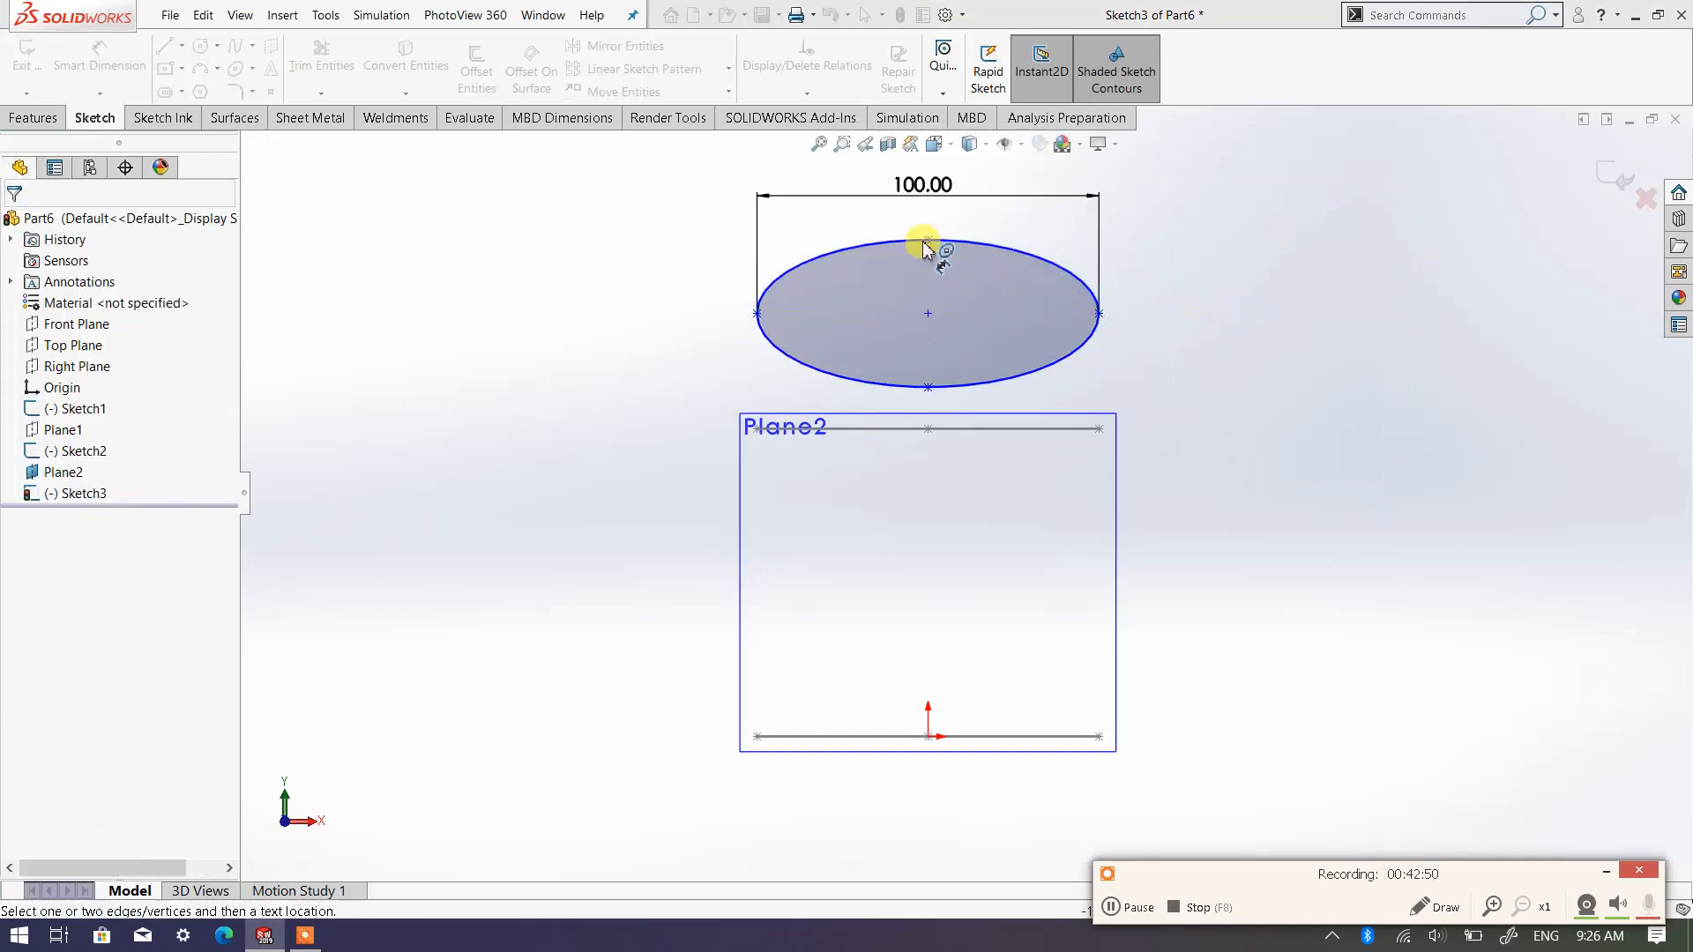
Dimension the third ellipse's minor axis between its top and bottom points at 50 mm
click(926, 241)
click(927, 387)
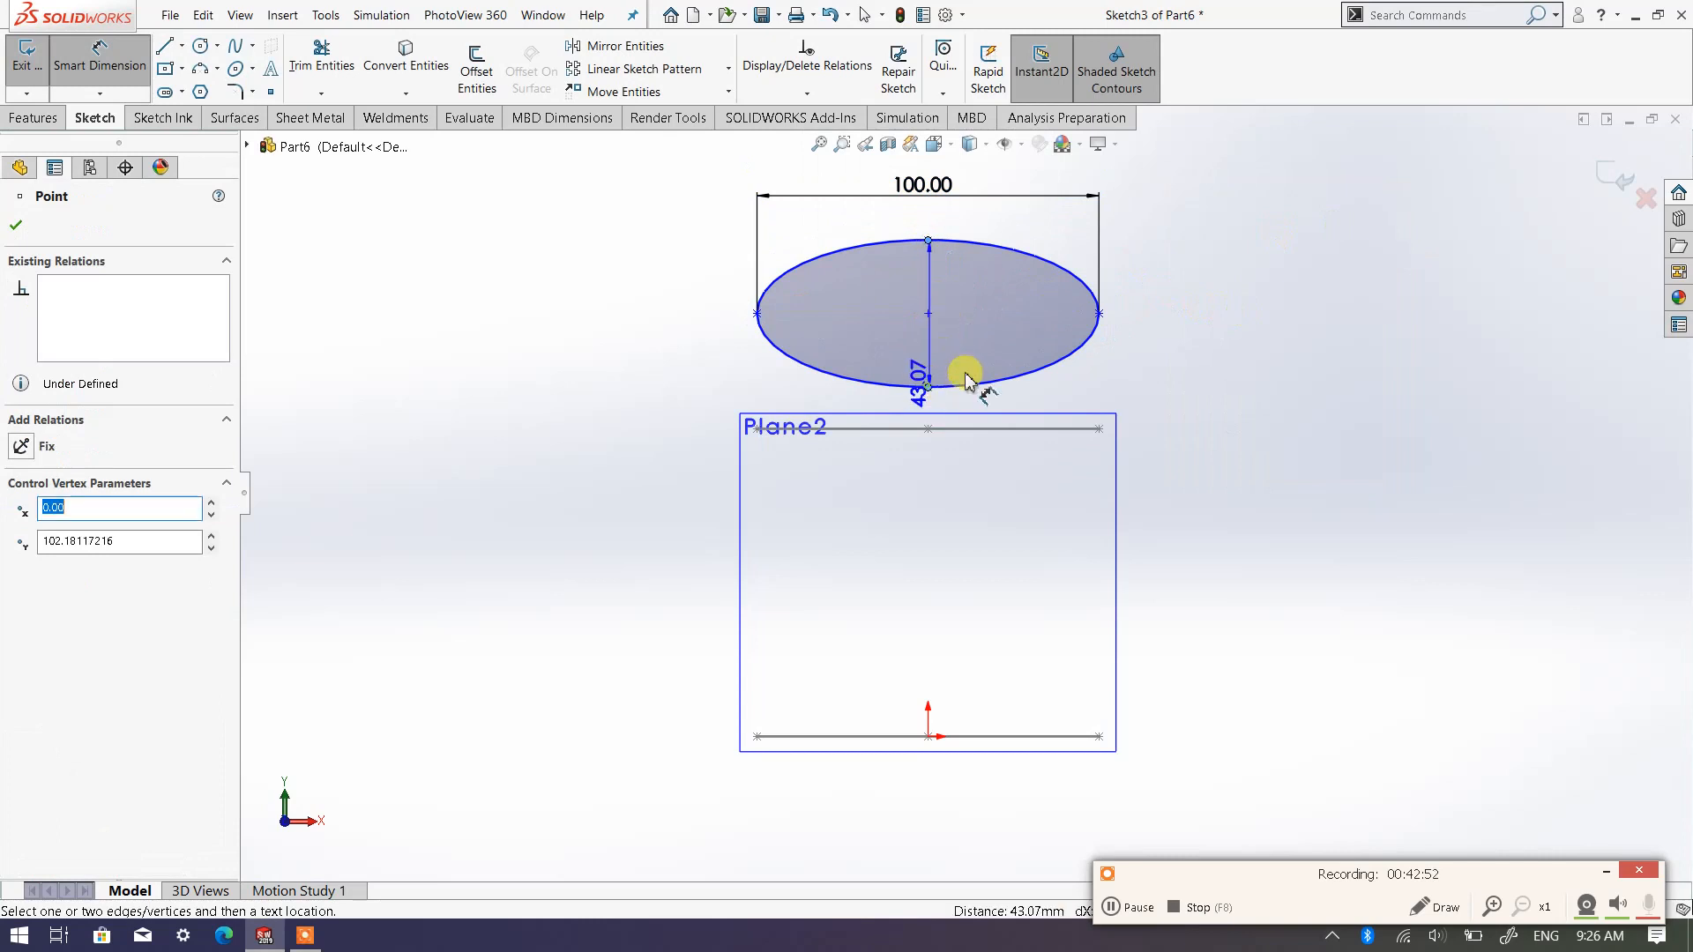
click(1206, 348)
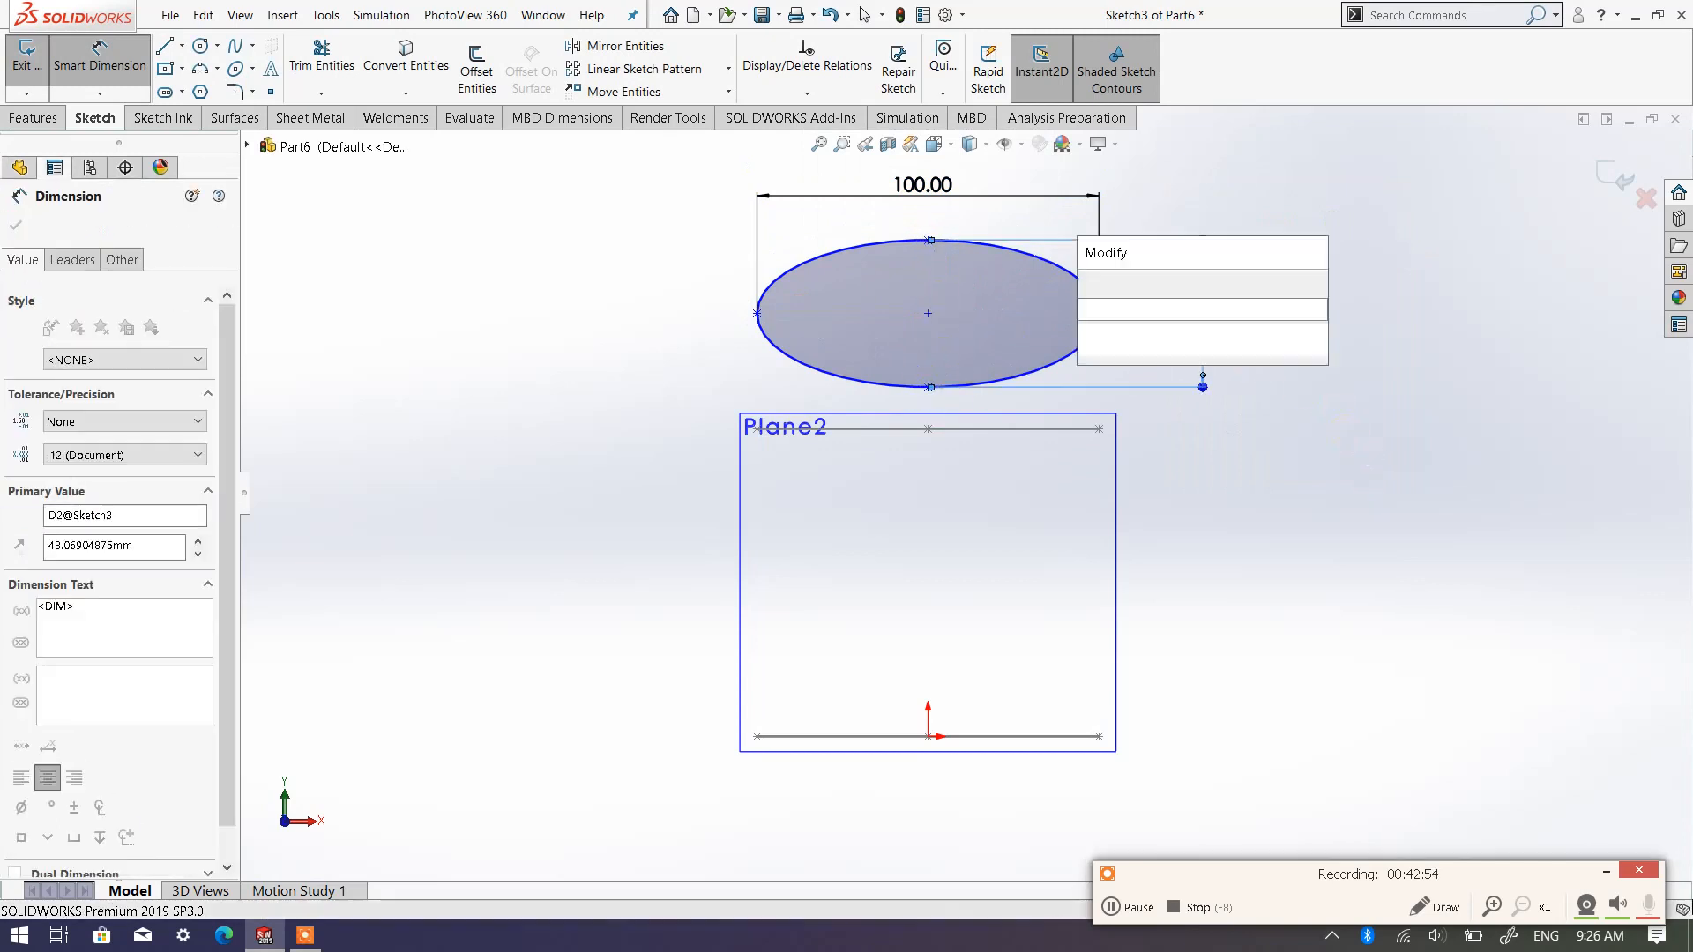
text(50)
key(Return)
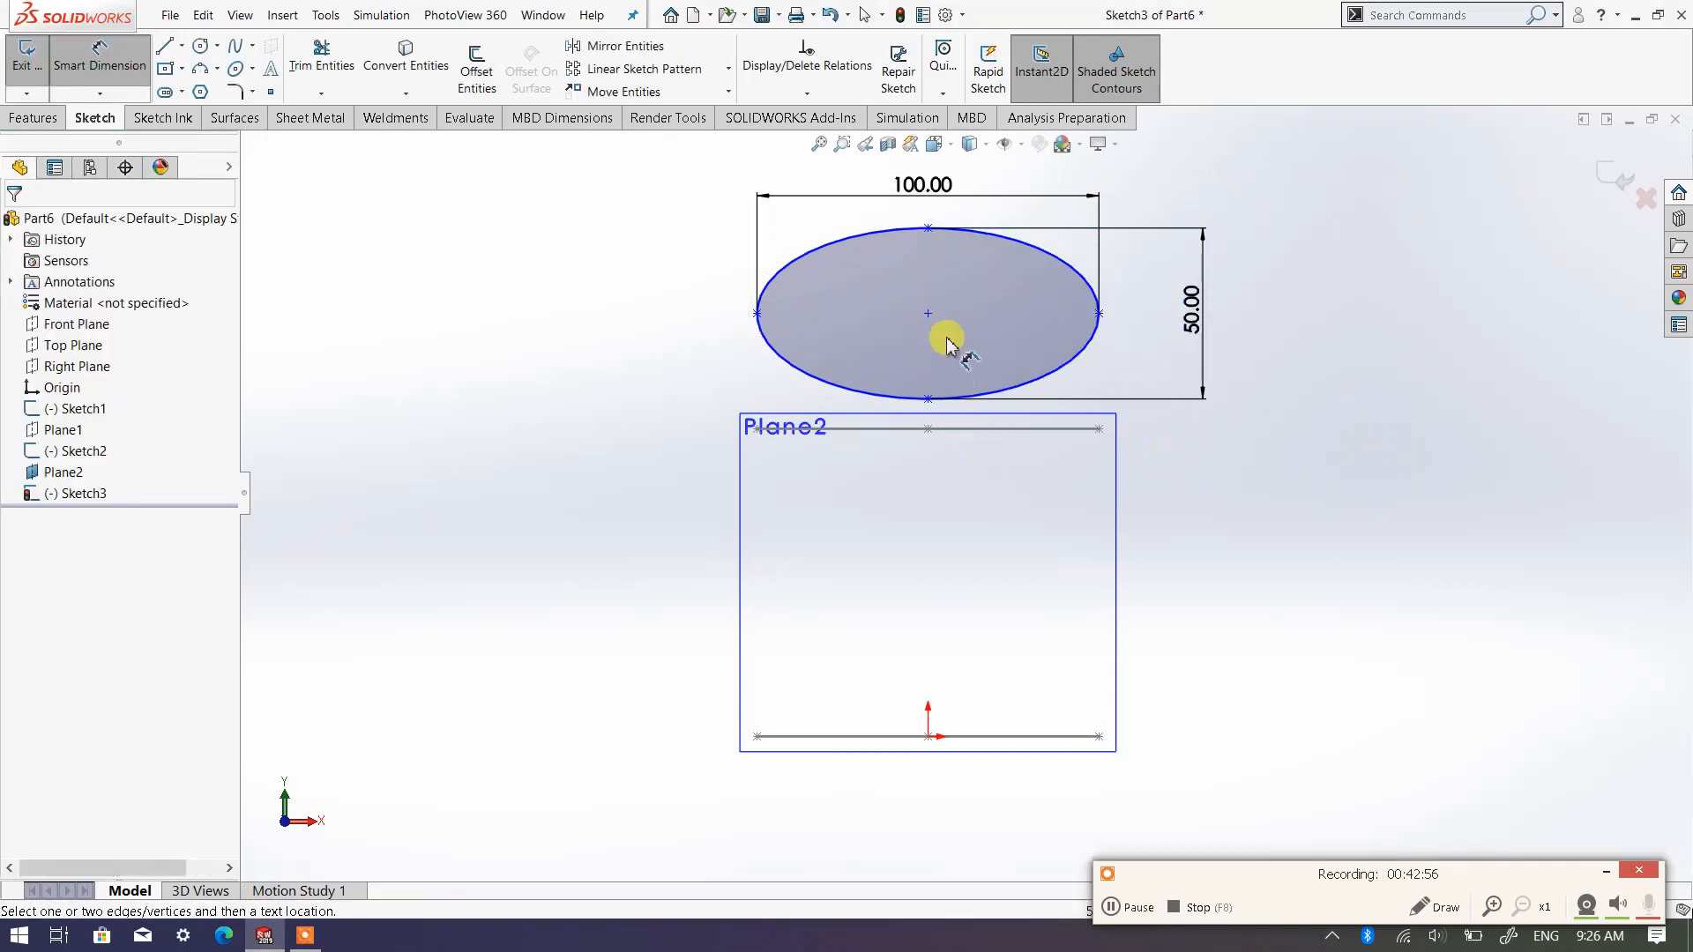
Dimension the vertical distance from the third ellipse's centre to the origin at 130 mm and exit the sketch
click(928, 315)
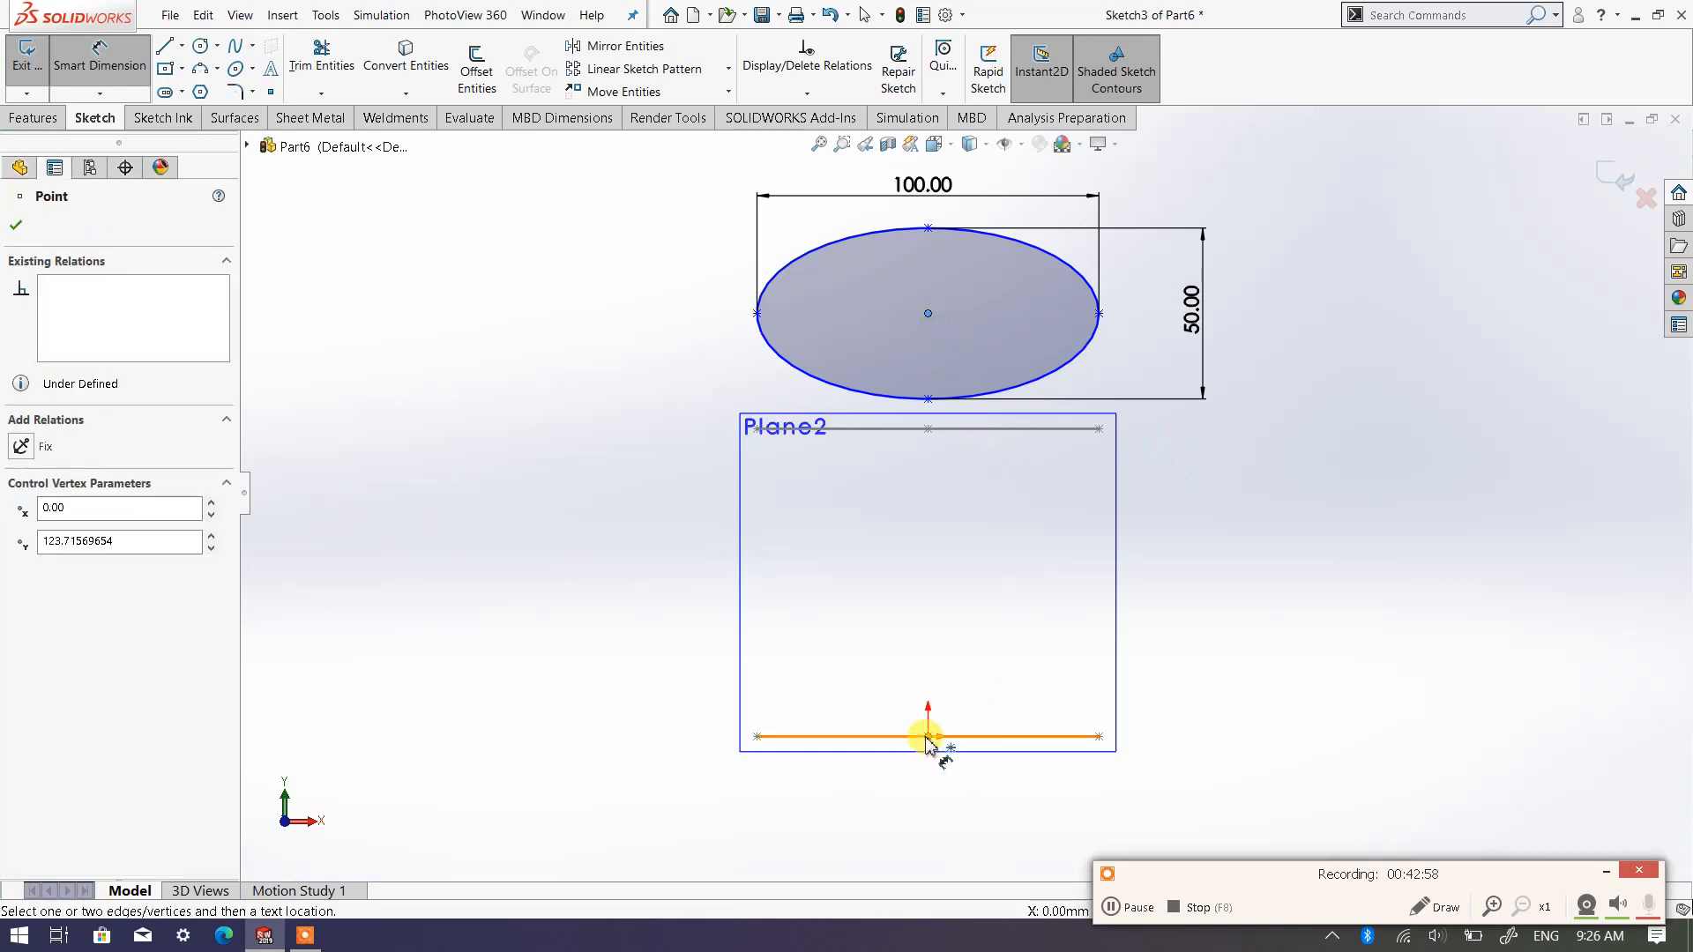
click(927, 736)
click(621, 480)
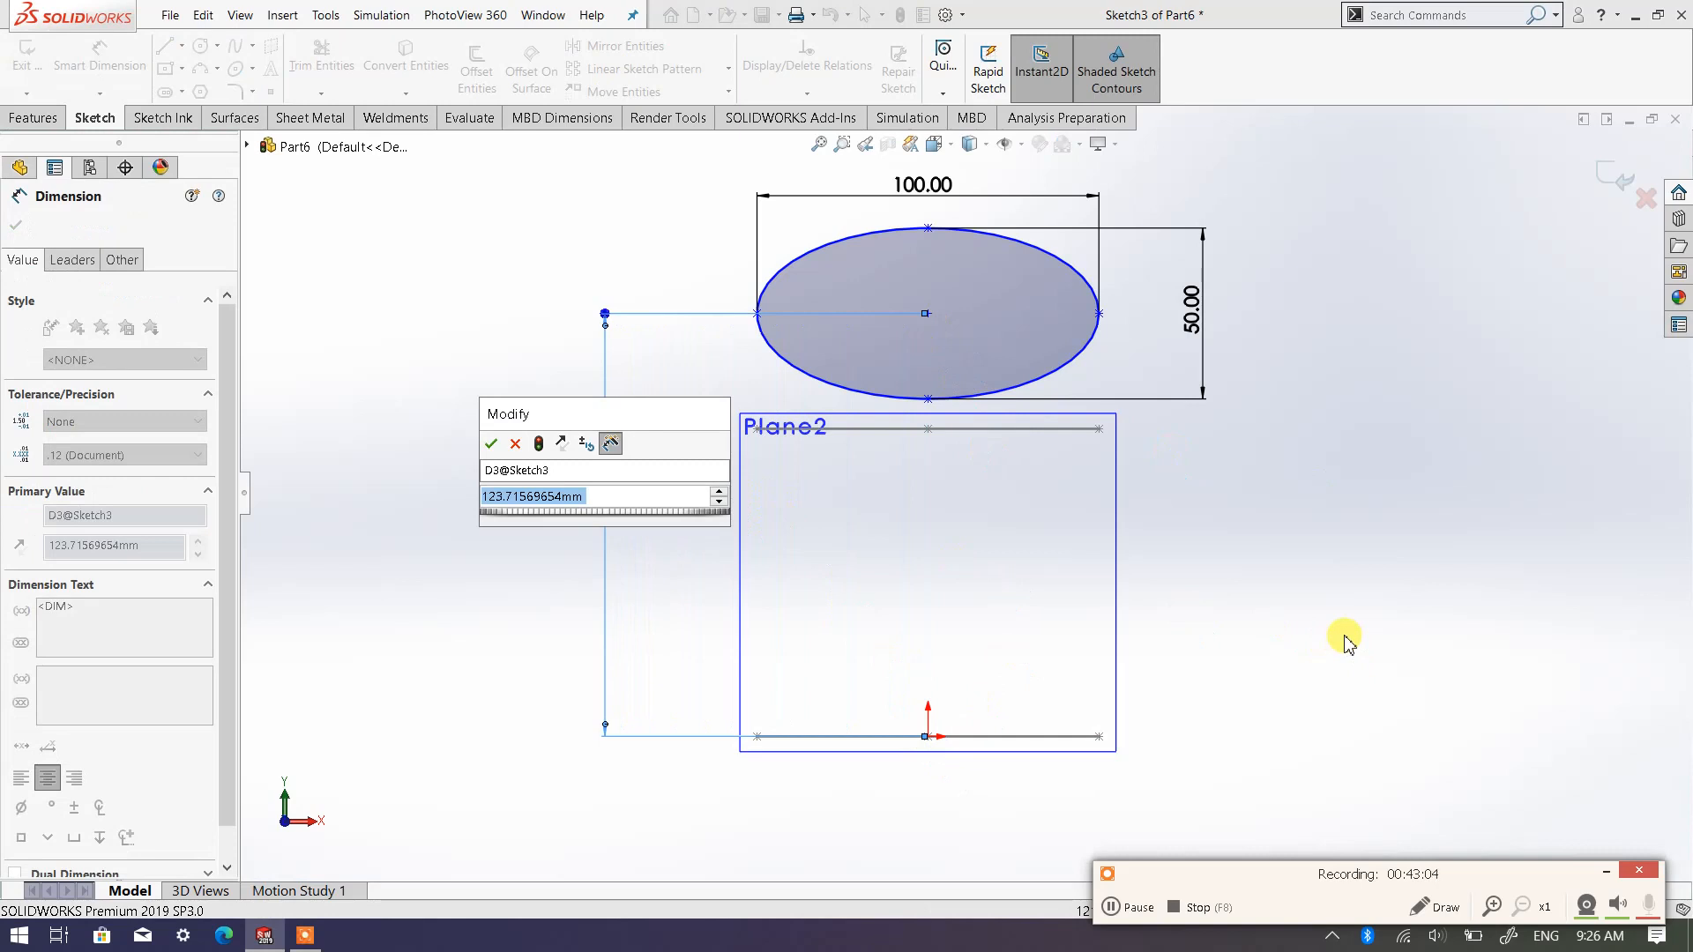
text(130)
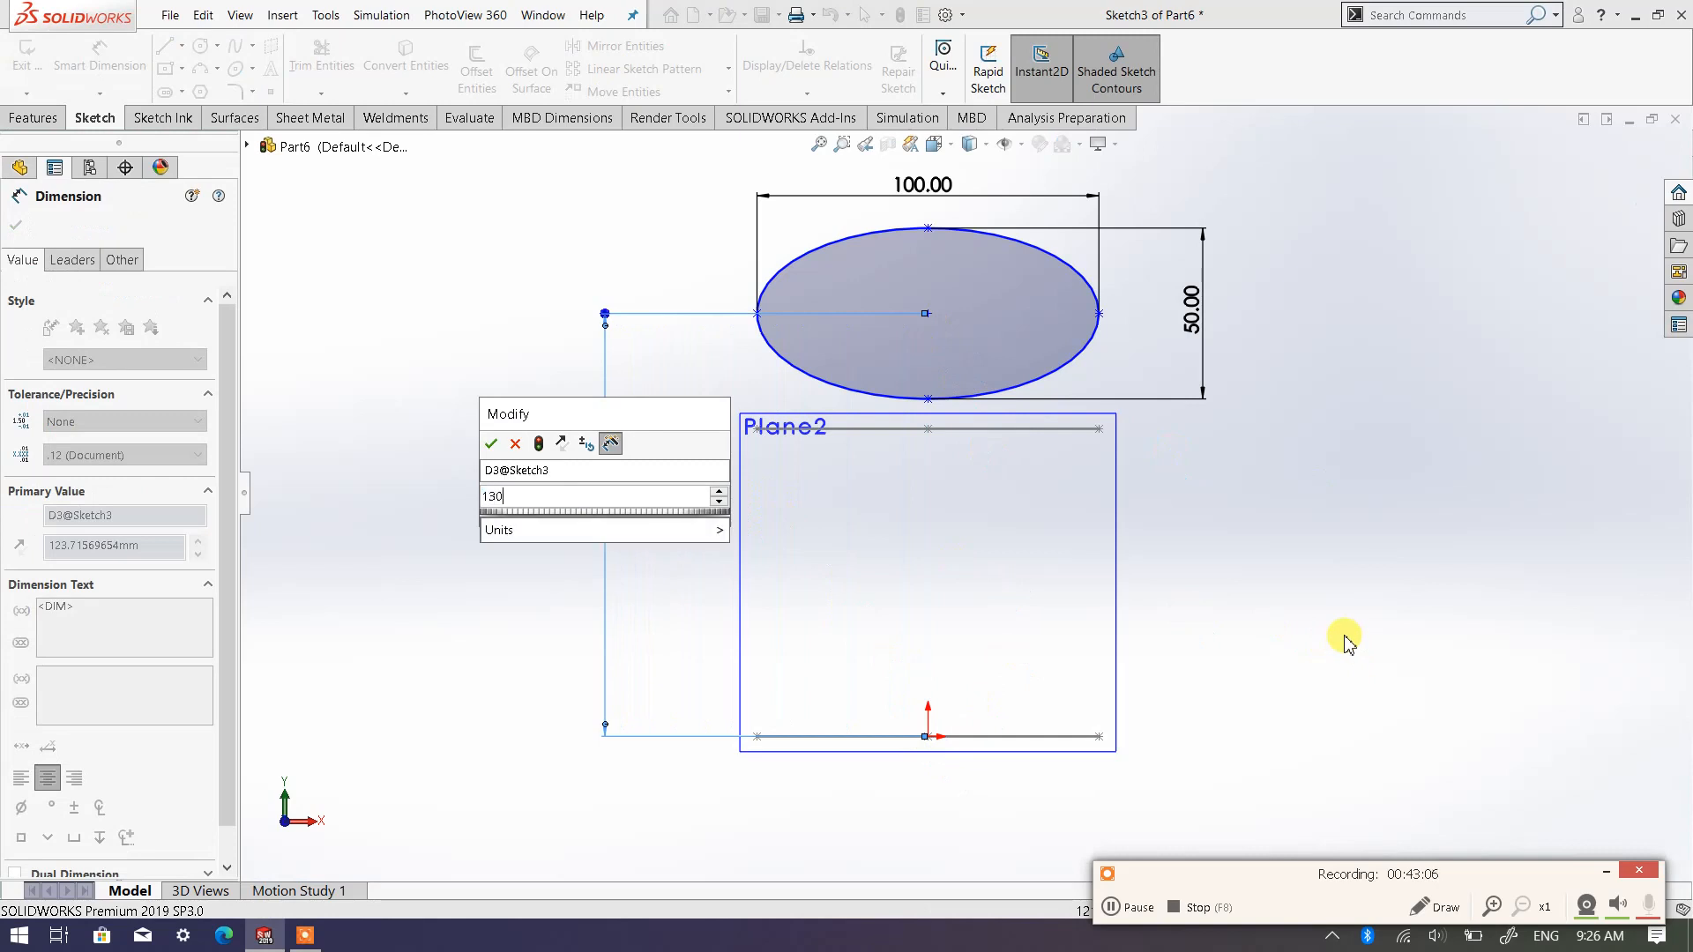
key(Return)
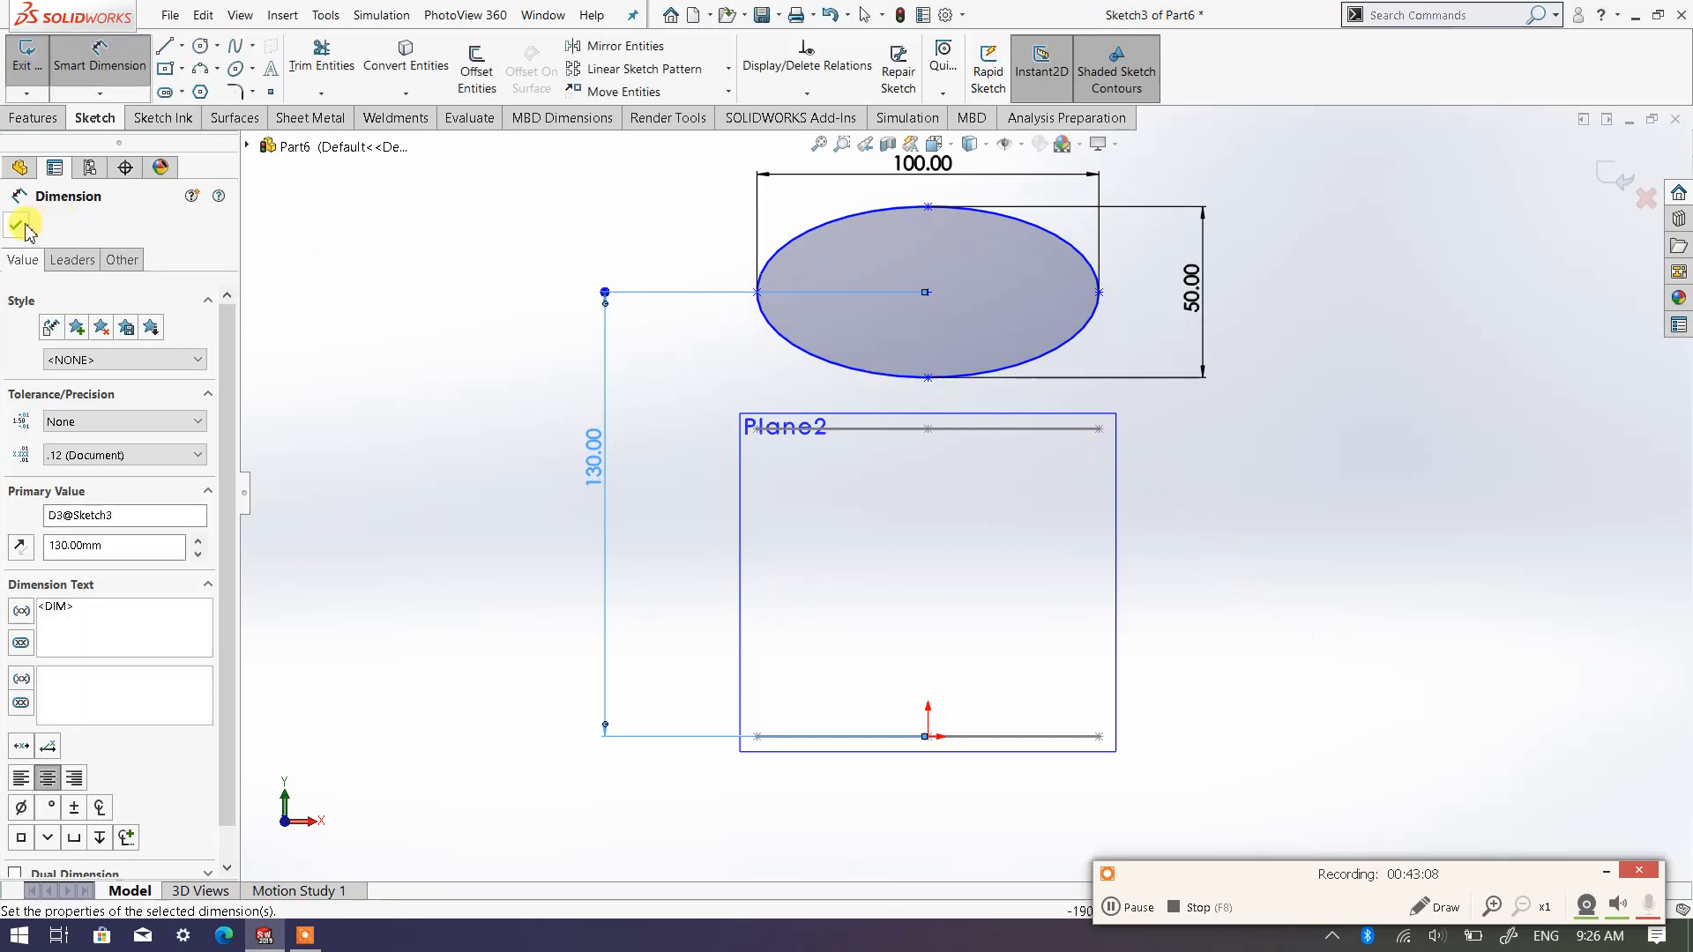
click(17, 226)
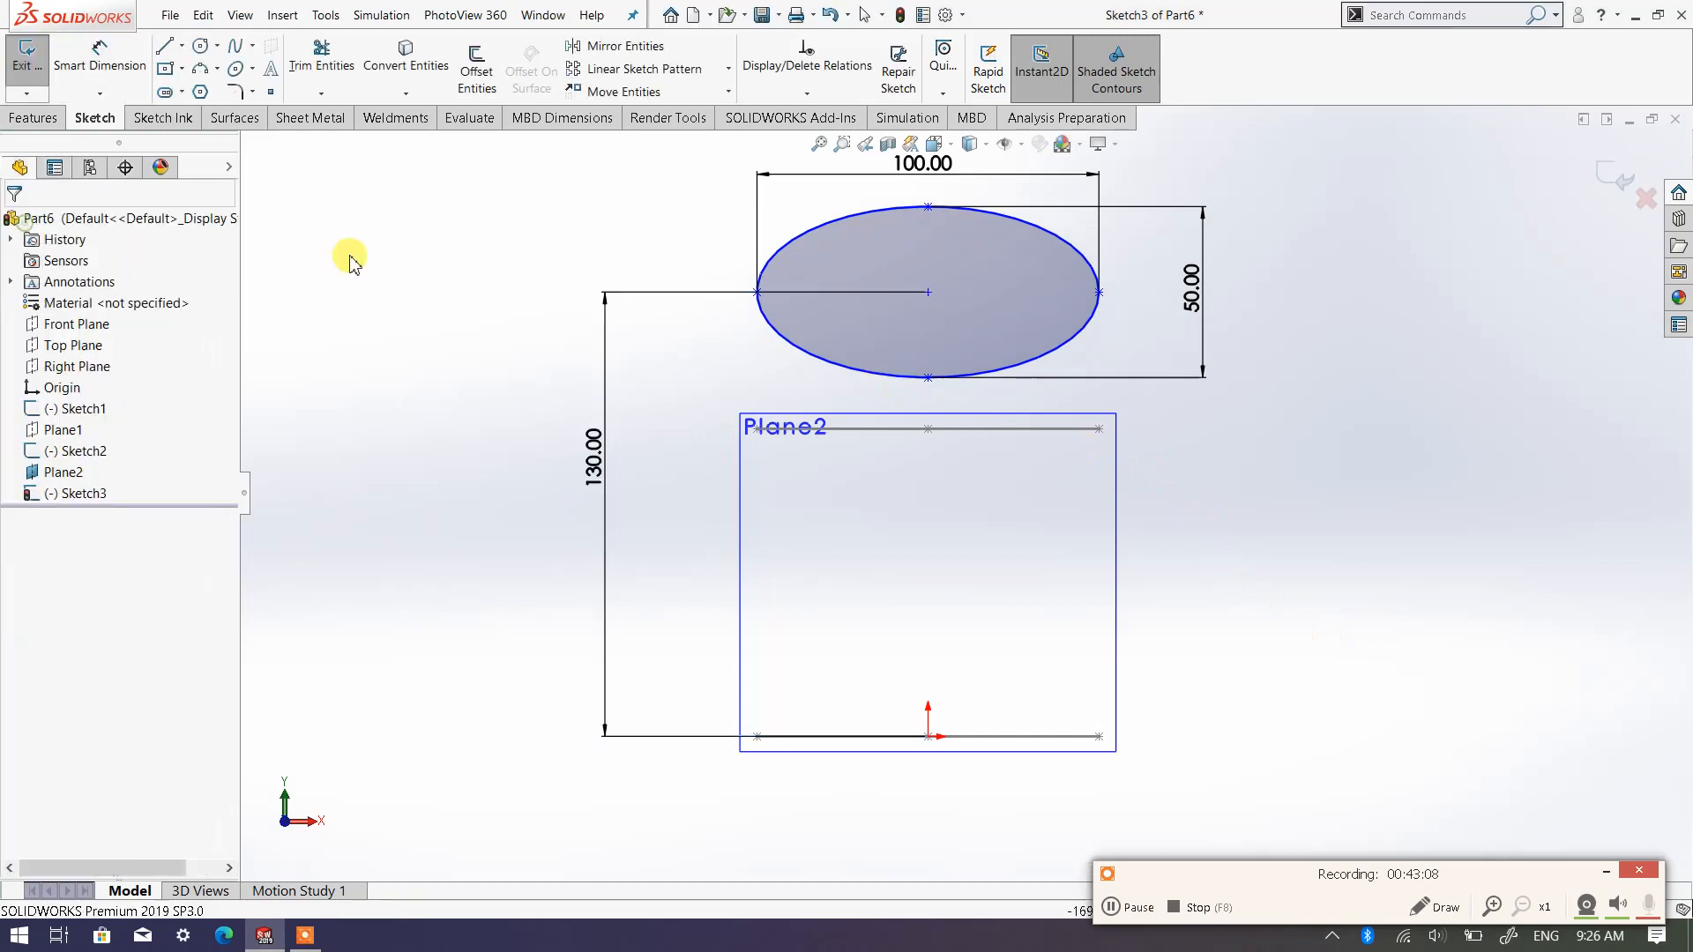
click(1625, 192)
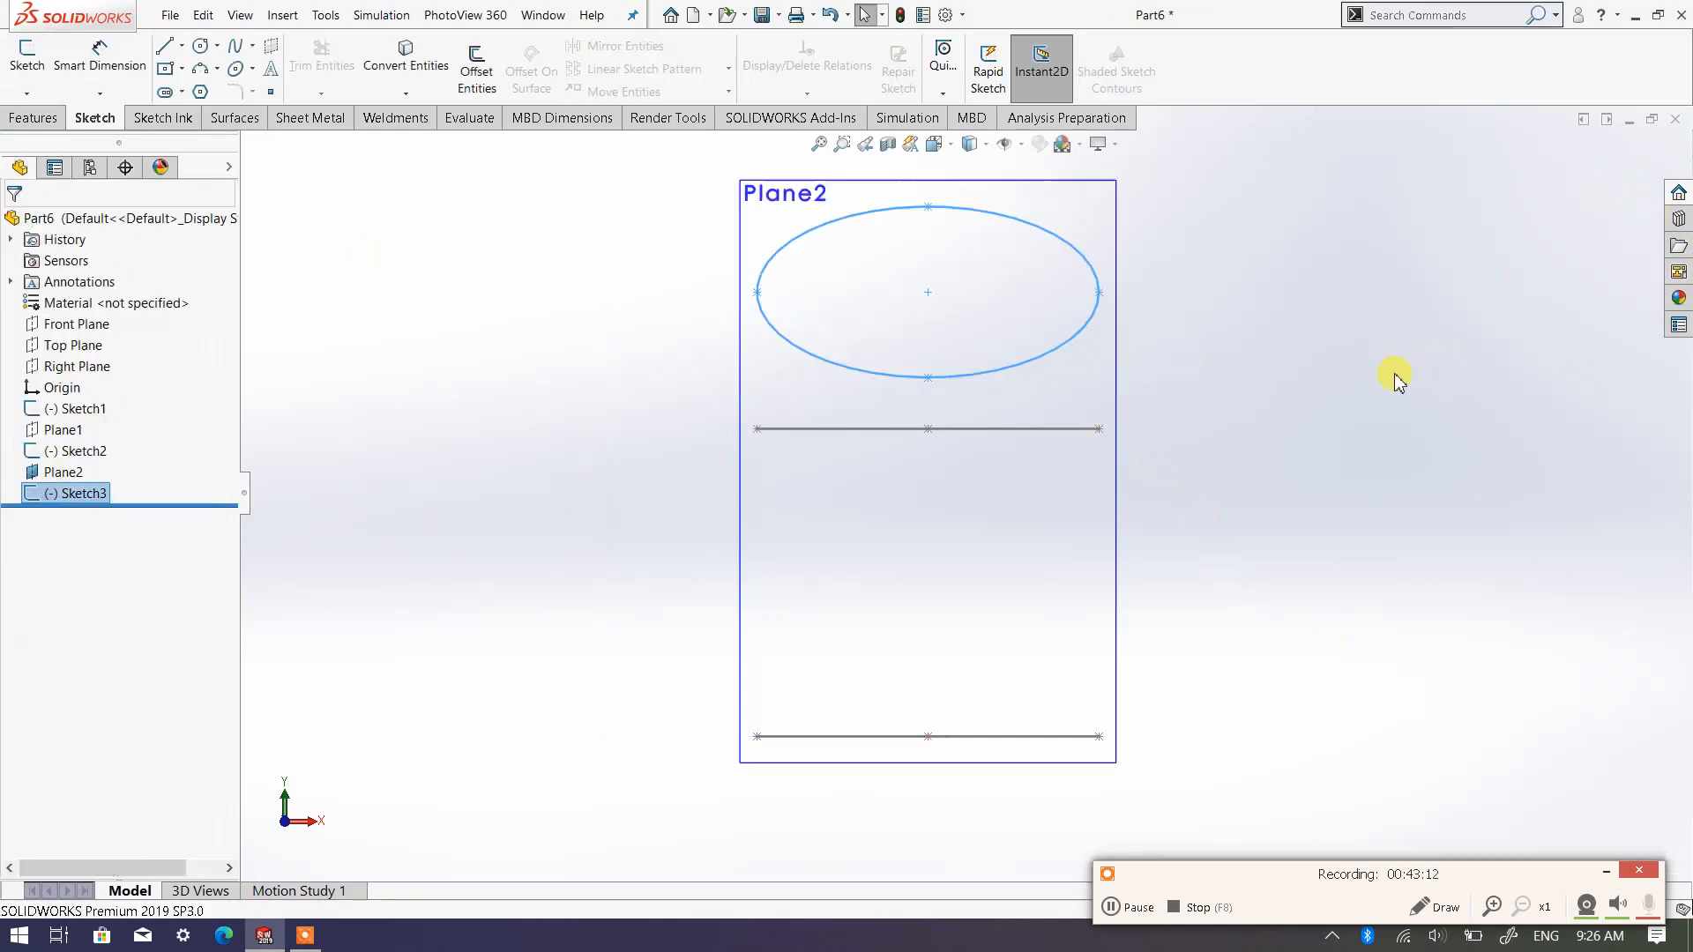
Create another reference plane offset 120 mm from Plane2, with the offset flipped away from the existing ellipses
scroll(1129, 469, up, 3)
middle_drag(1063, 527, 964, 613)
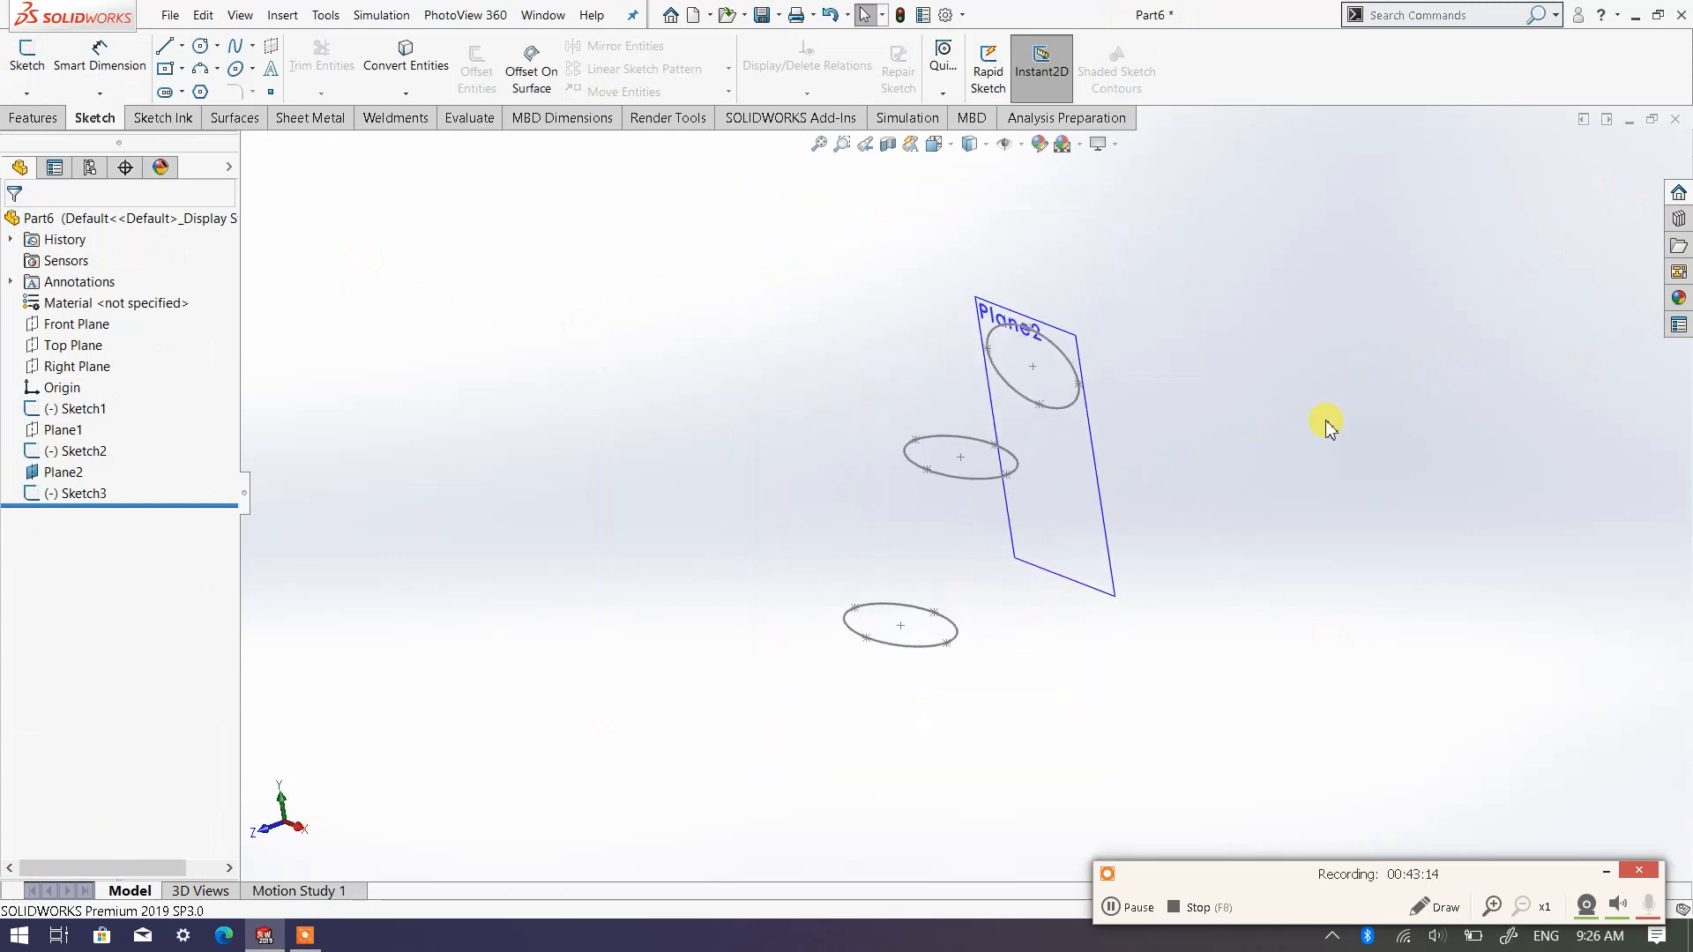
scroll(1325, 420, down, 3)
scroll(964, 414, up, 2)
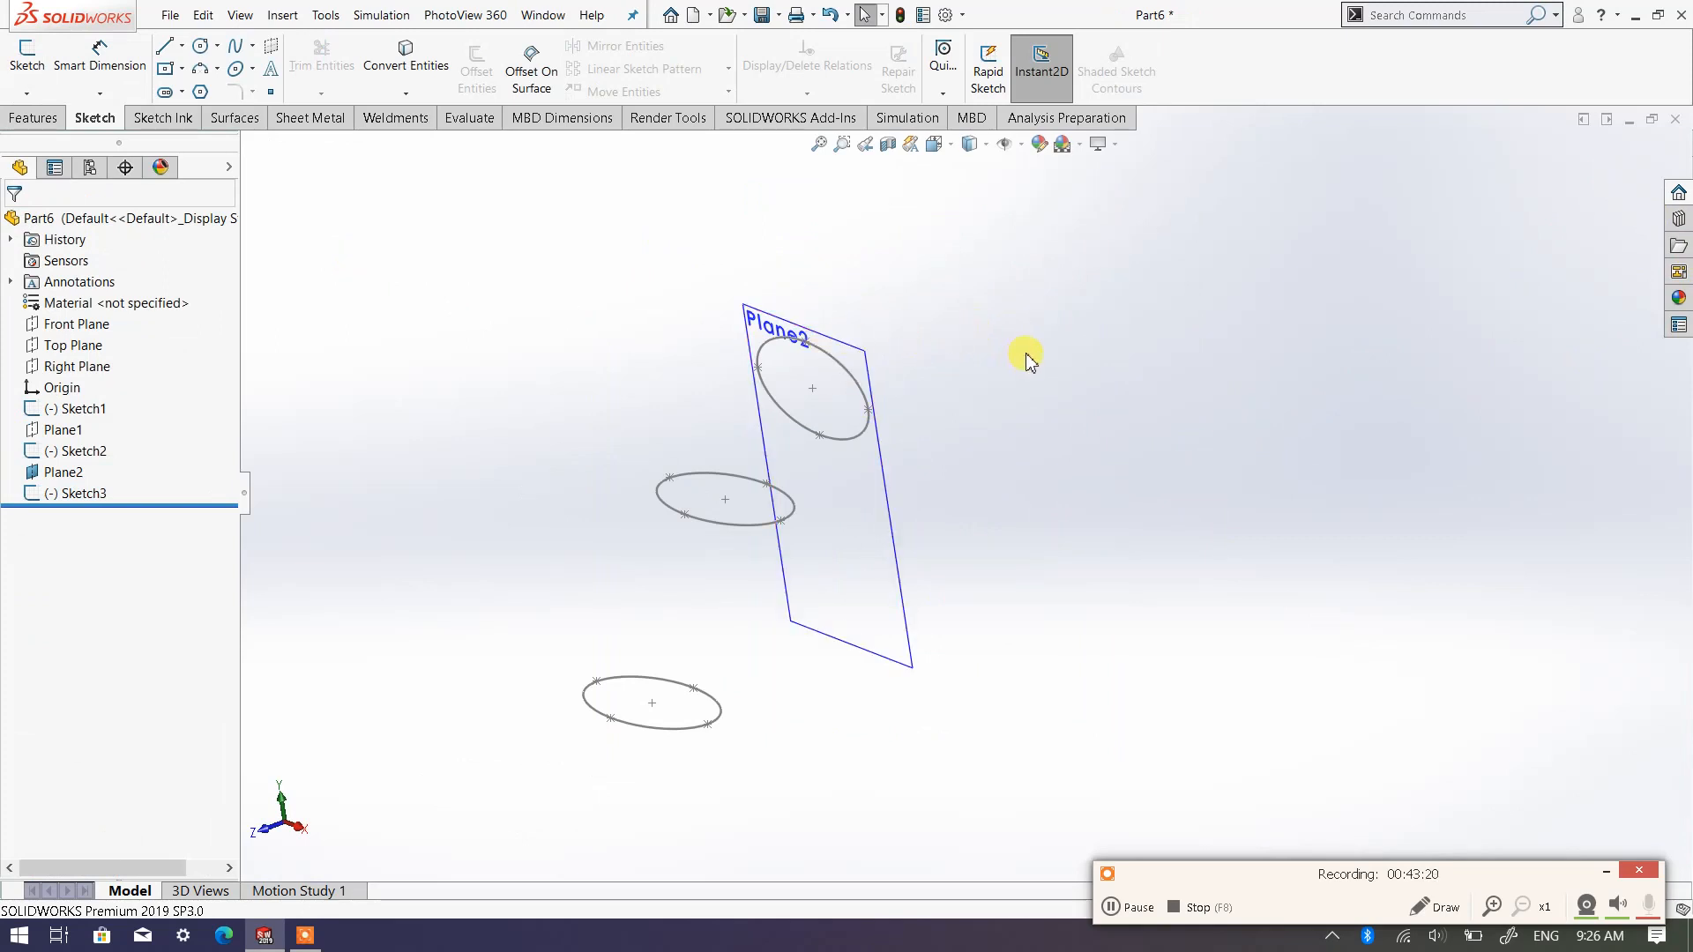
click(36, 118)
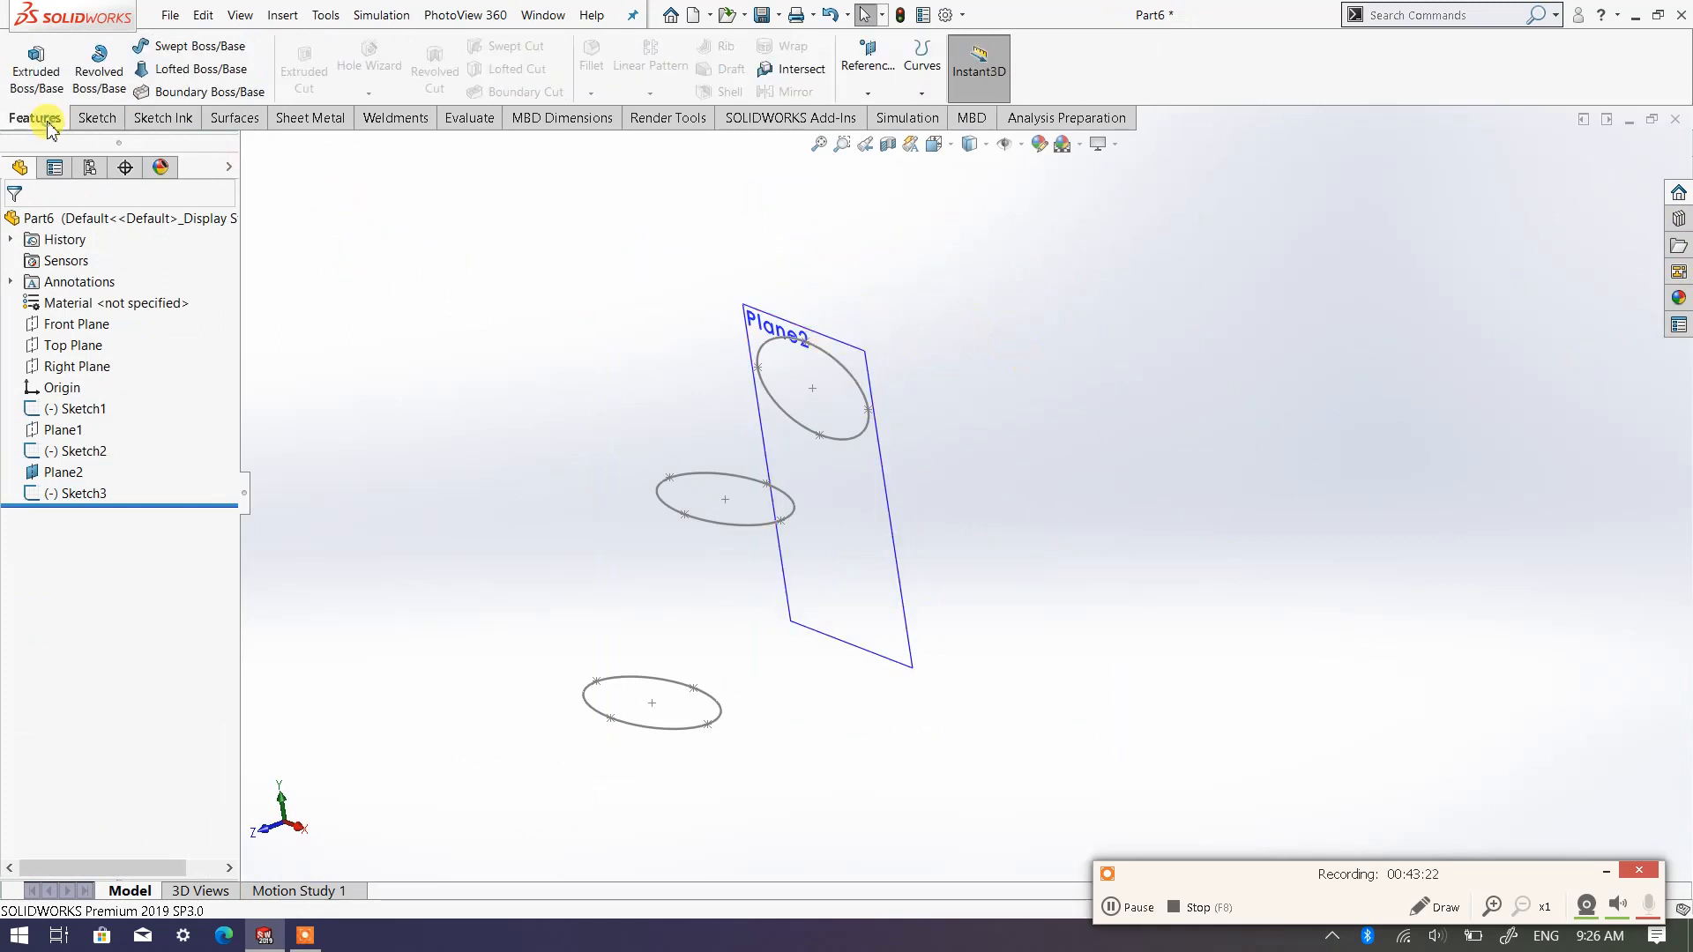
click(877, 88)
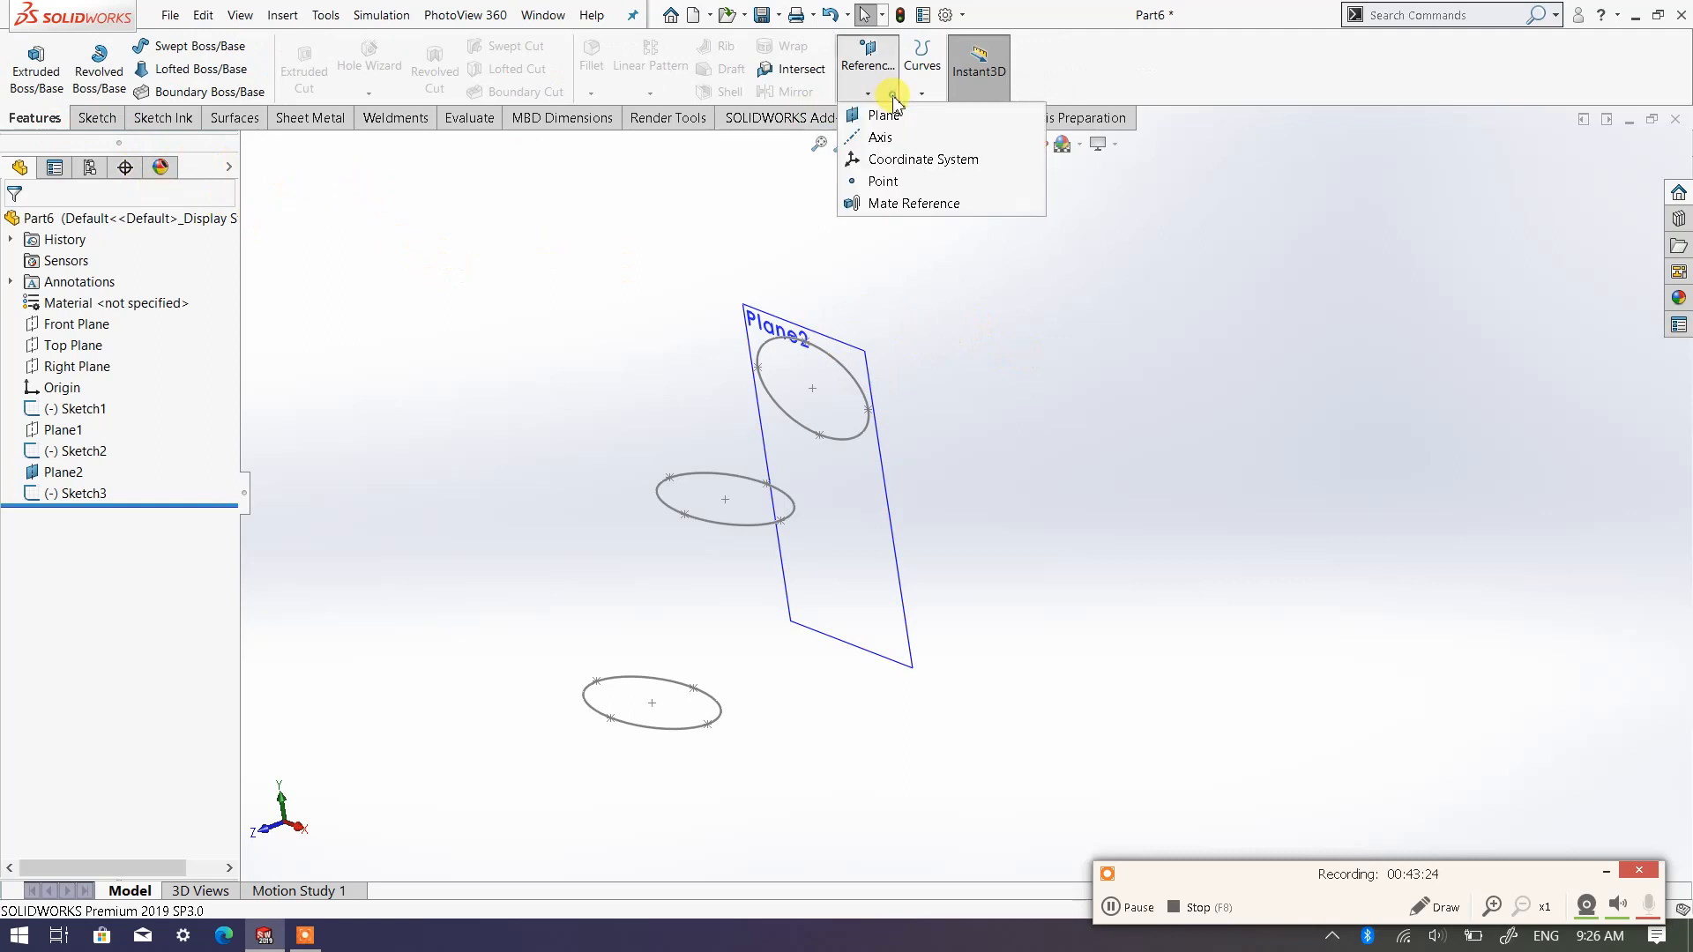
click(899, 122)
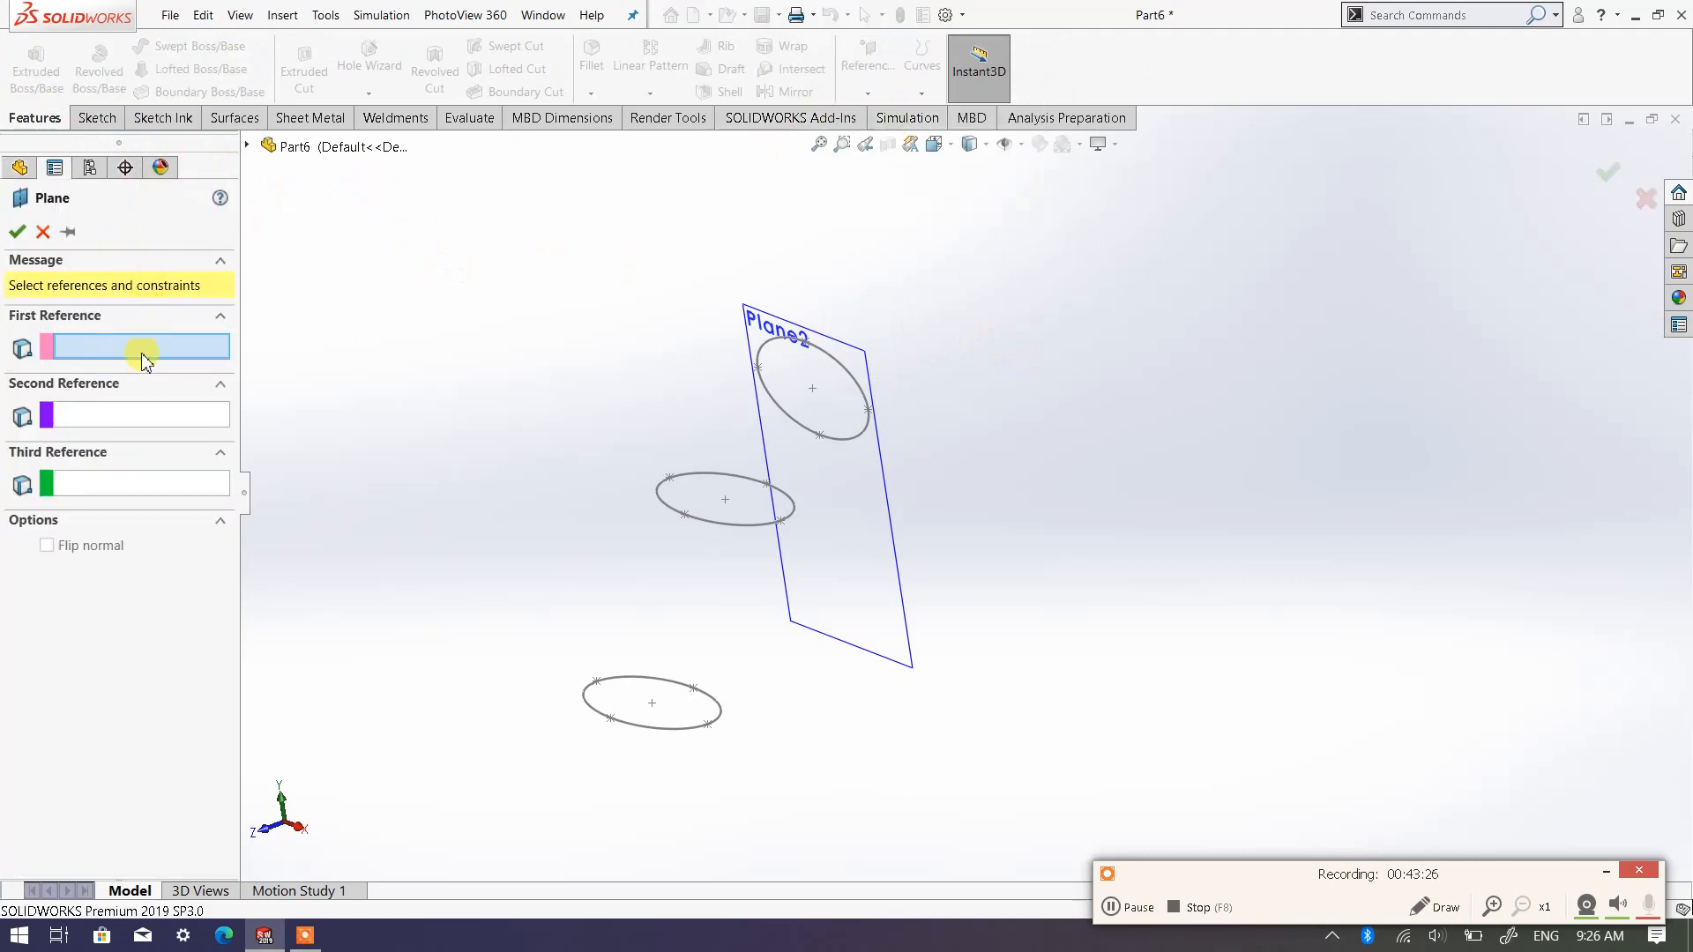
click(816, 351)
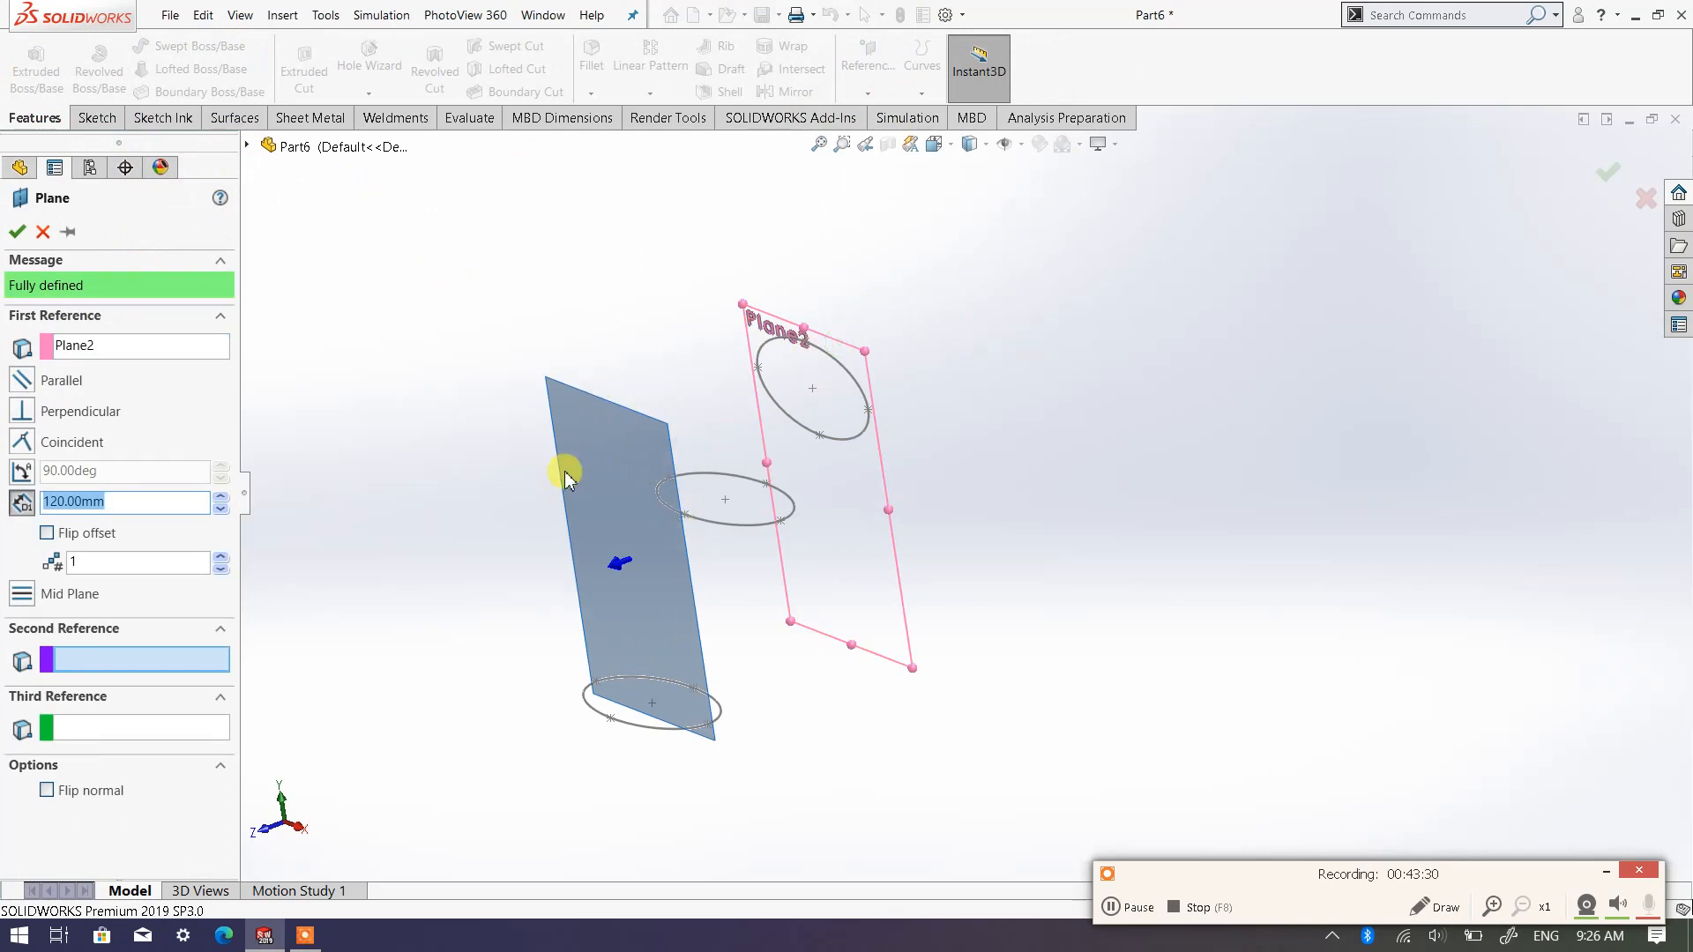
click(60, 539)
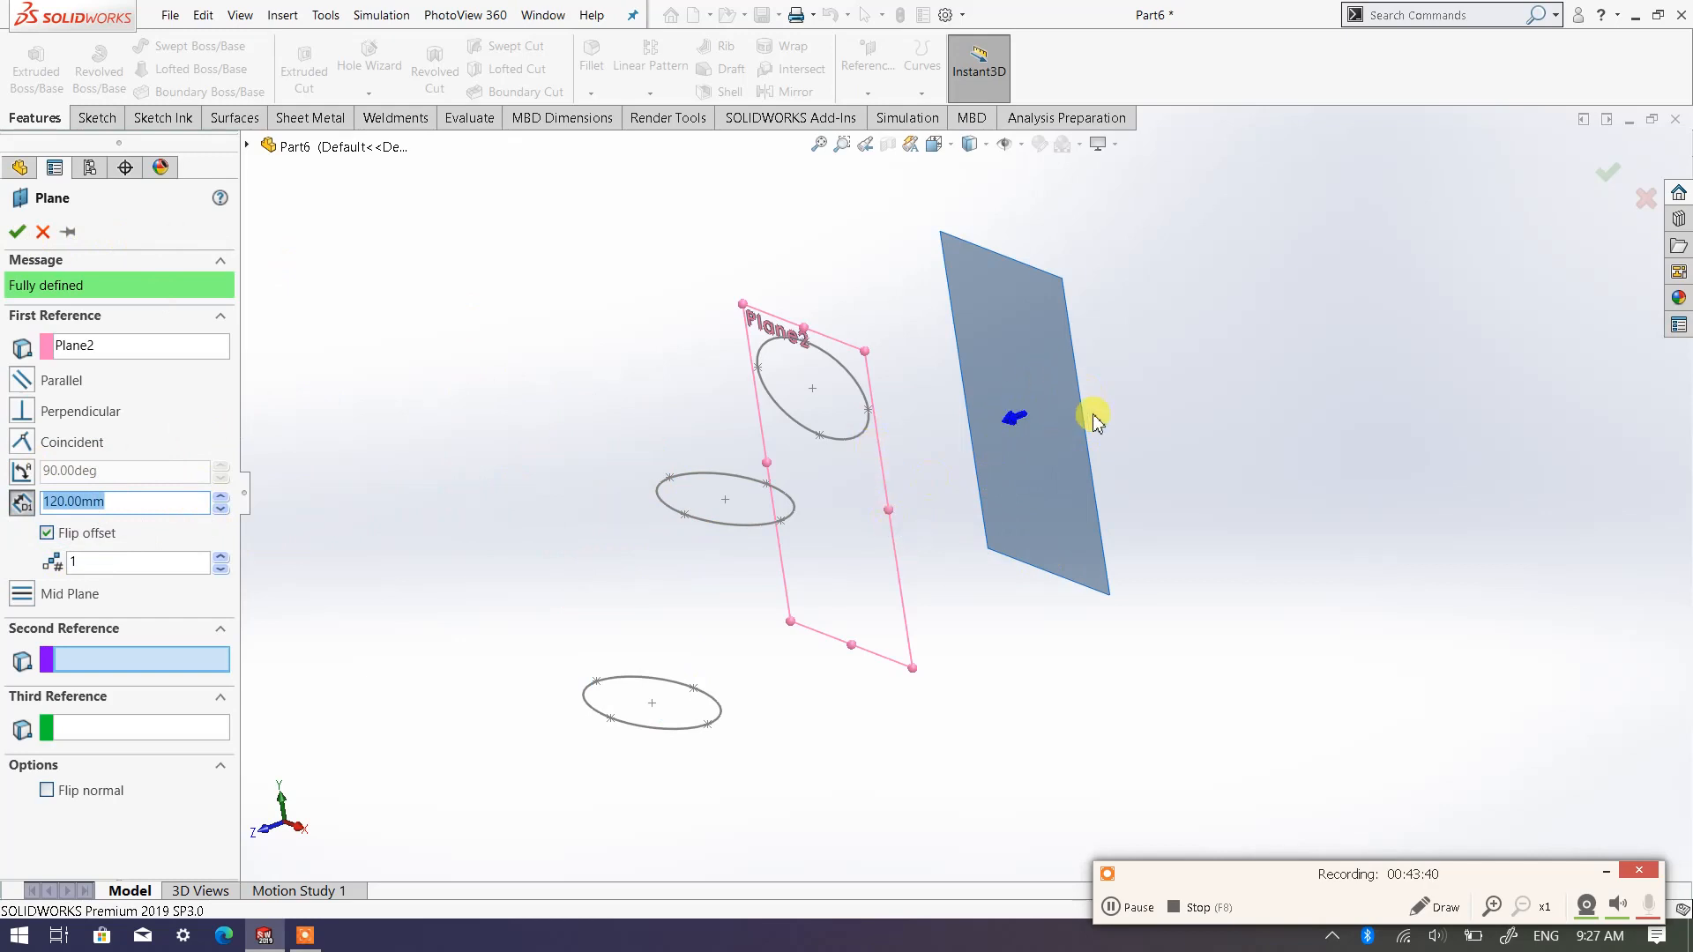
click(25, 231)
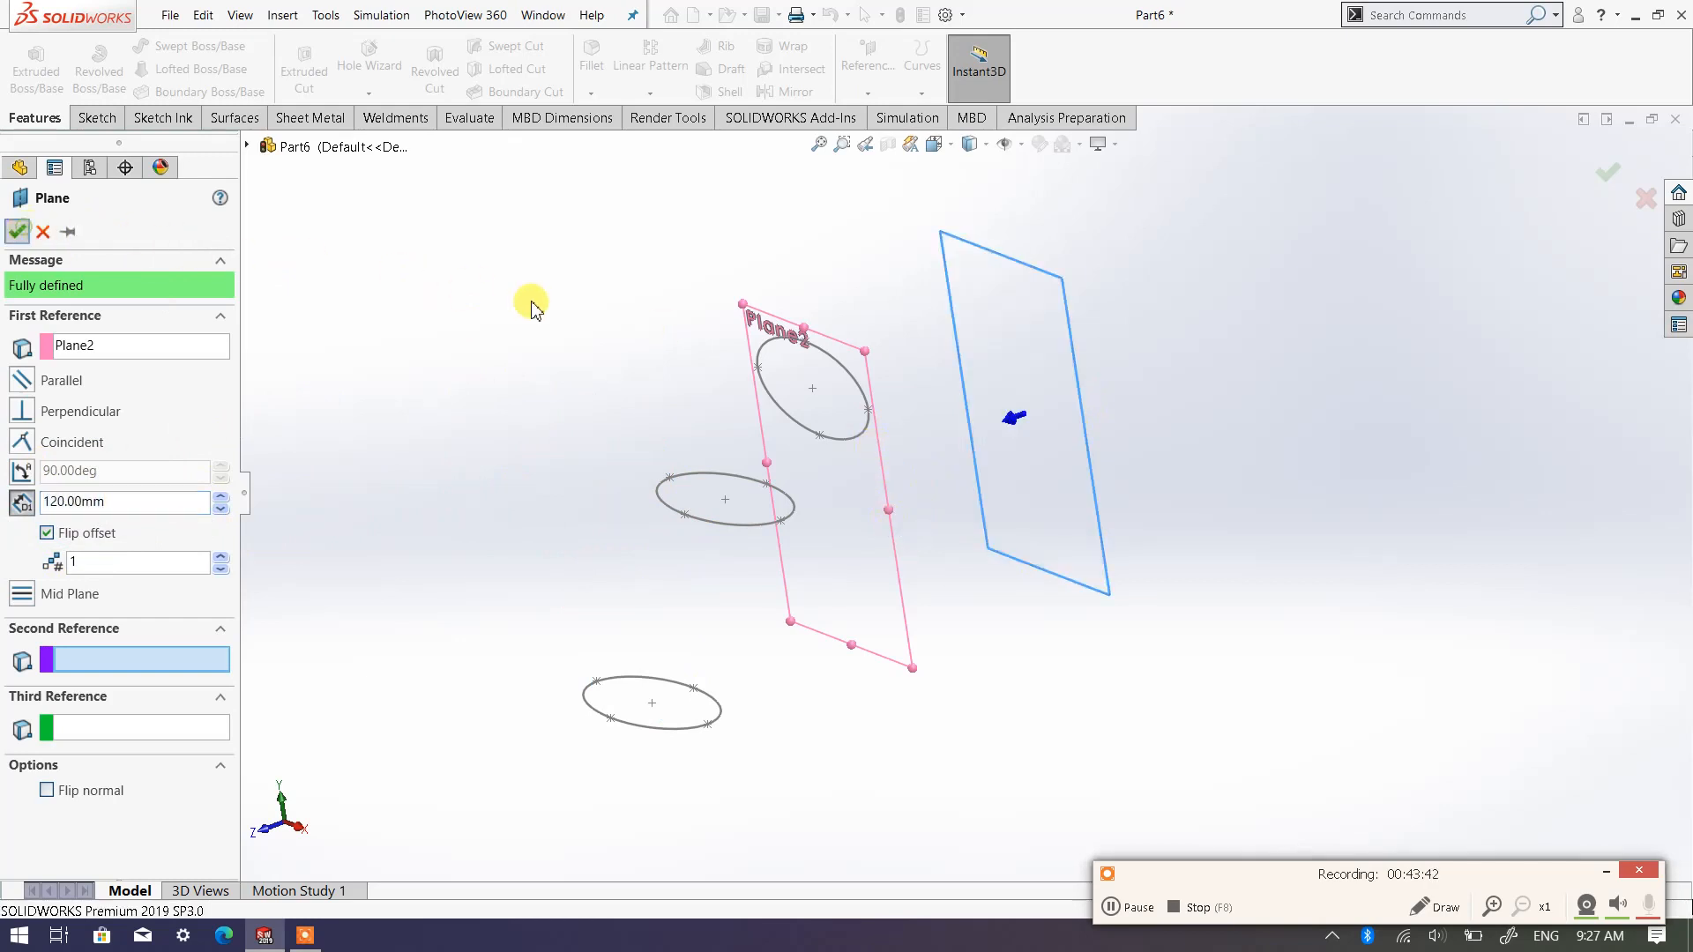
Hide Plane2 and start a sketch on Plane3, viewed normal to the plane
right_click(836, 346)
click(902, 262)
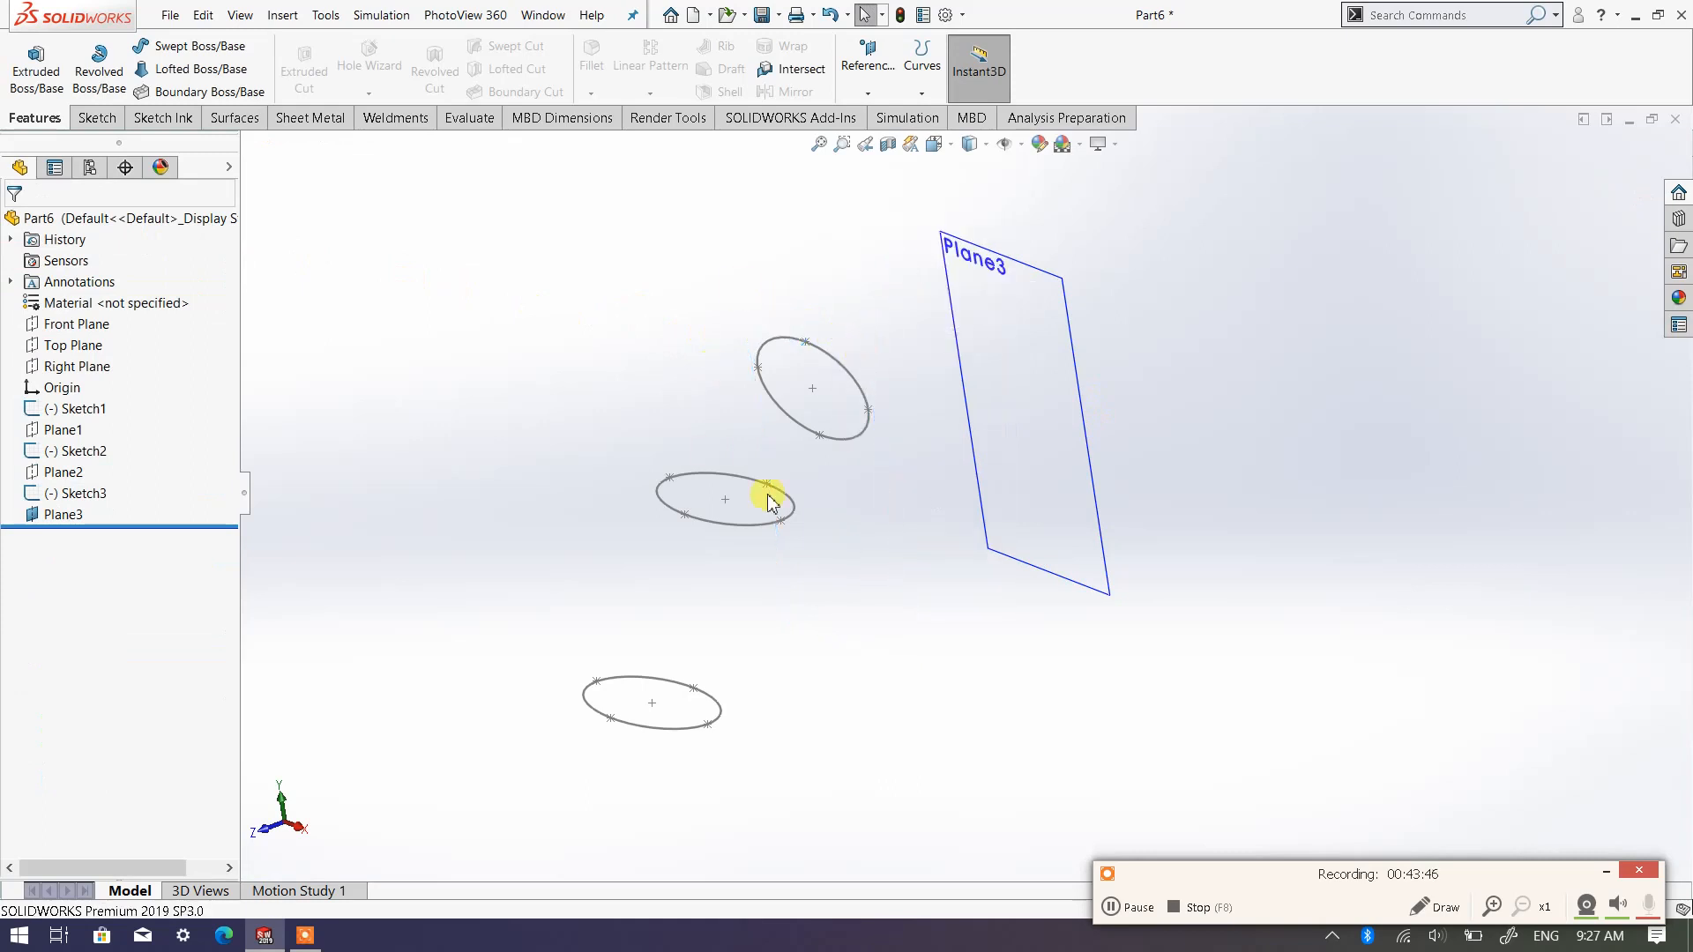
mouse_move(984, 470)
middle_down()
mouse_move(1088, 400)
mouse_move(992, 481)
middle_up()
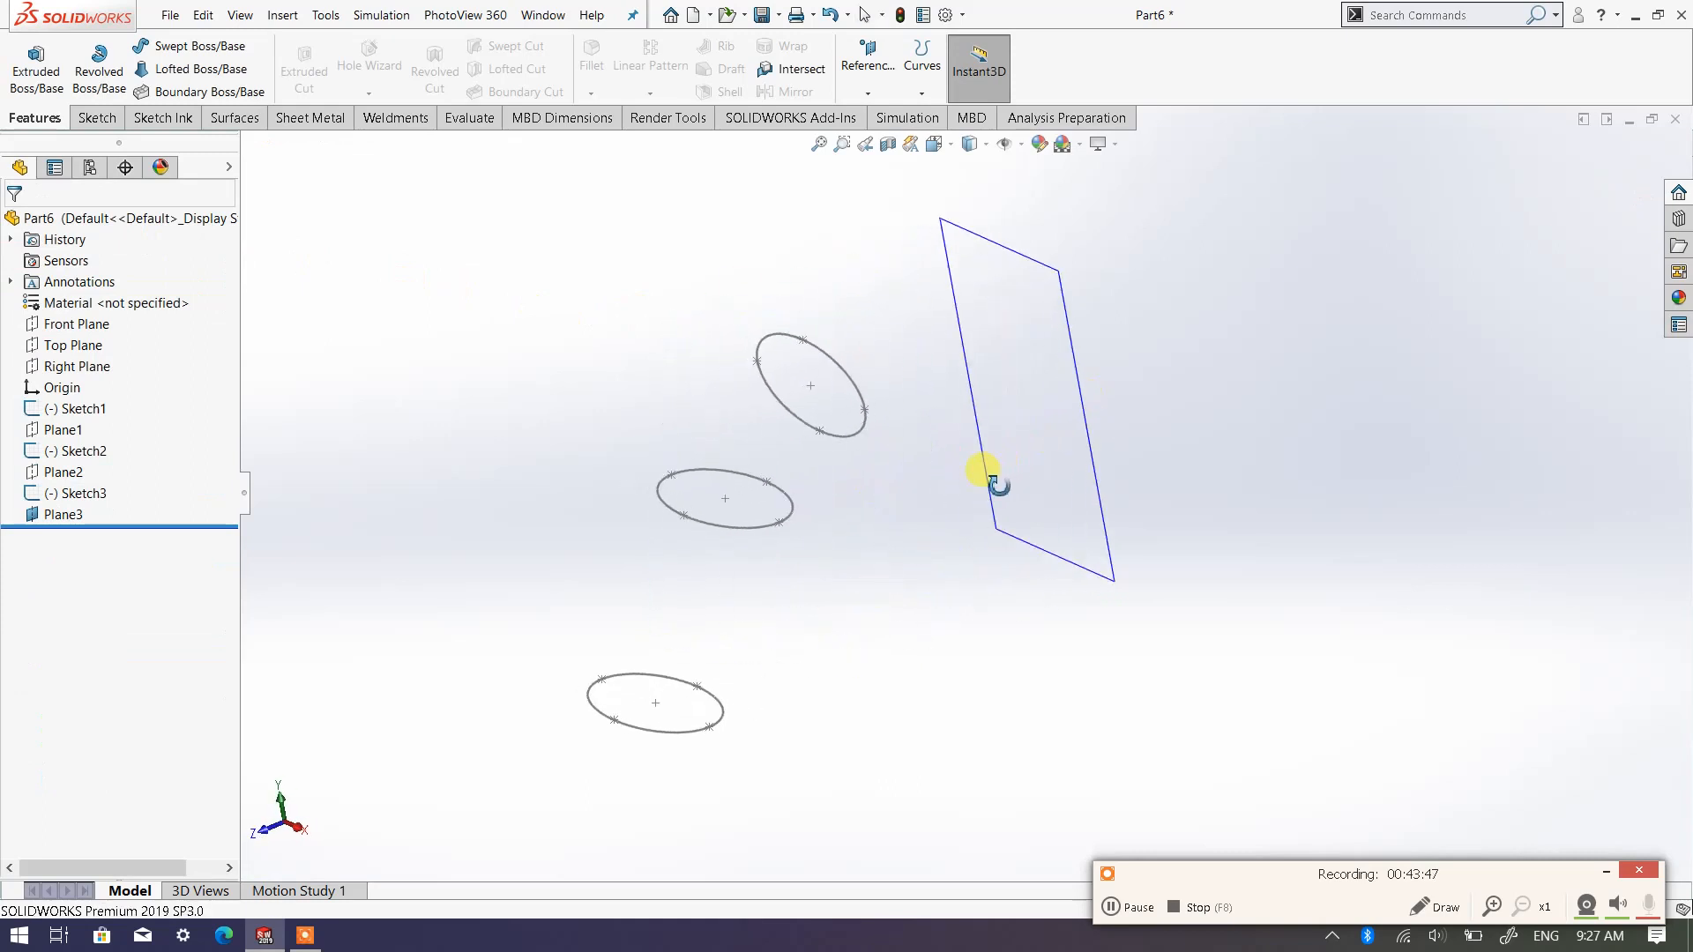
click(1070, 303)
click(94, 117)
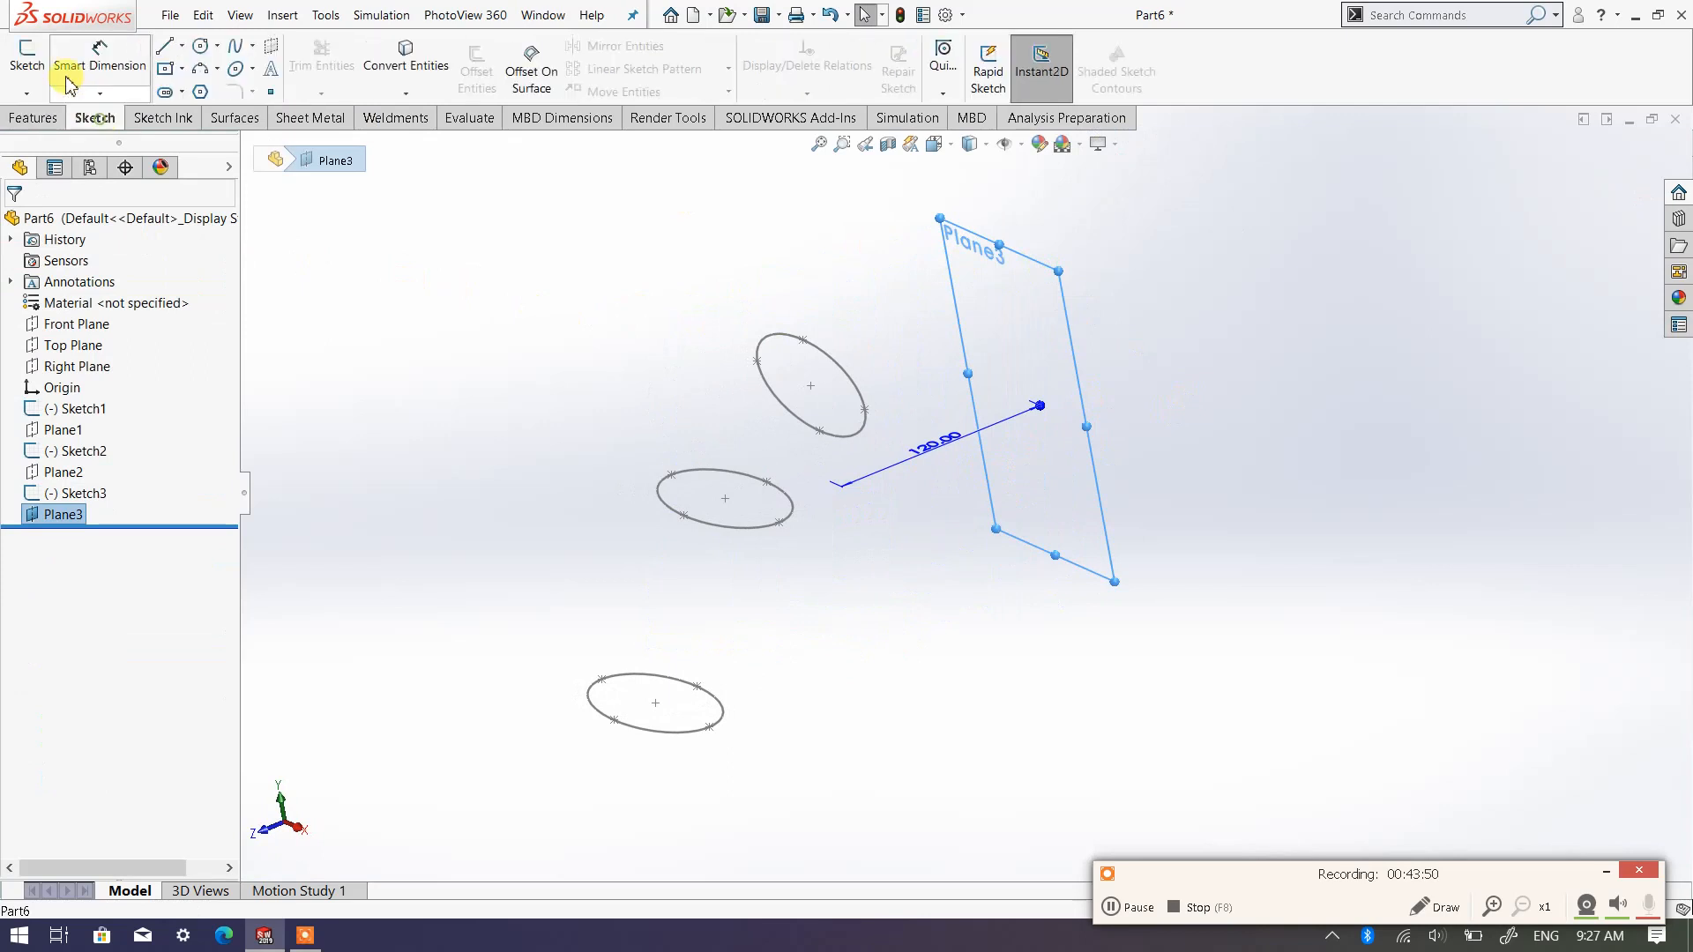
click(26, 57)
click(934, 144)
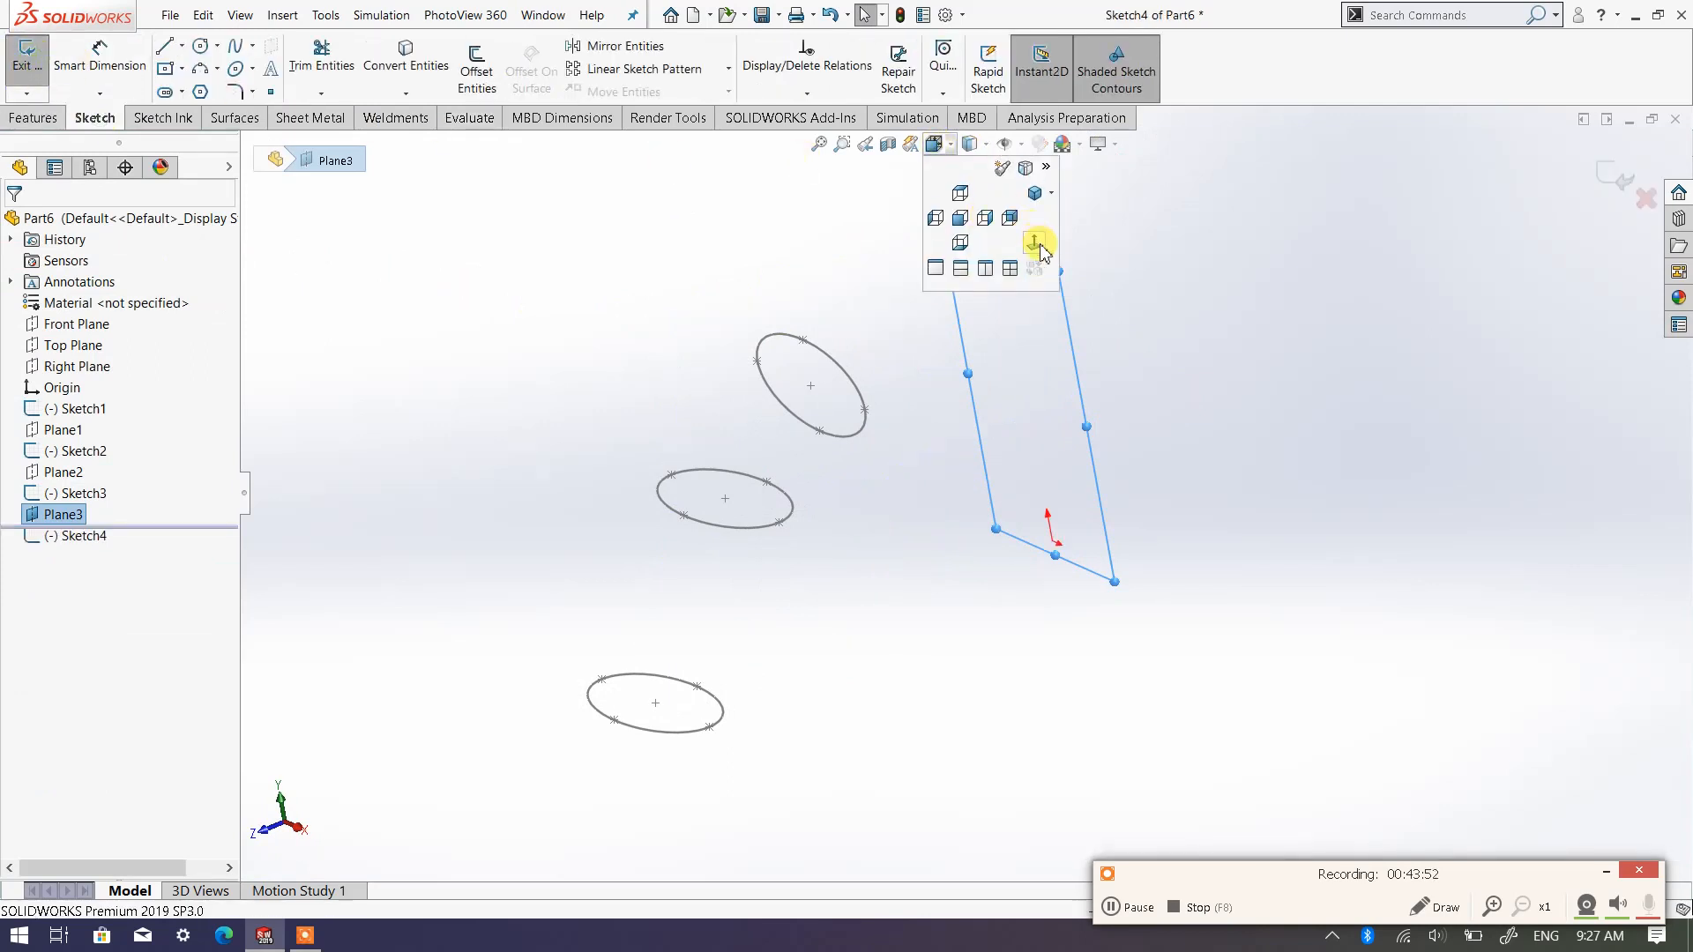
click(1036, 244)
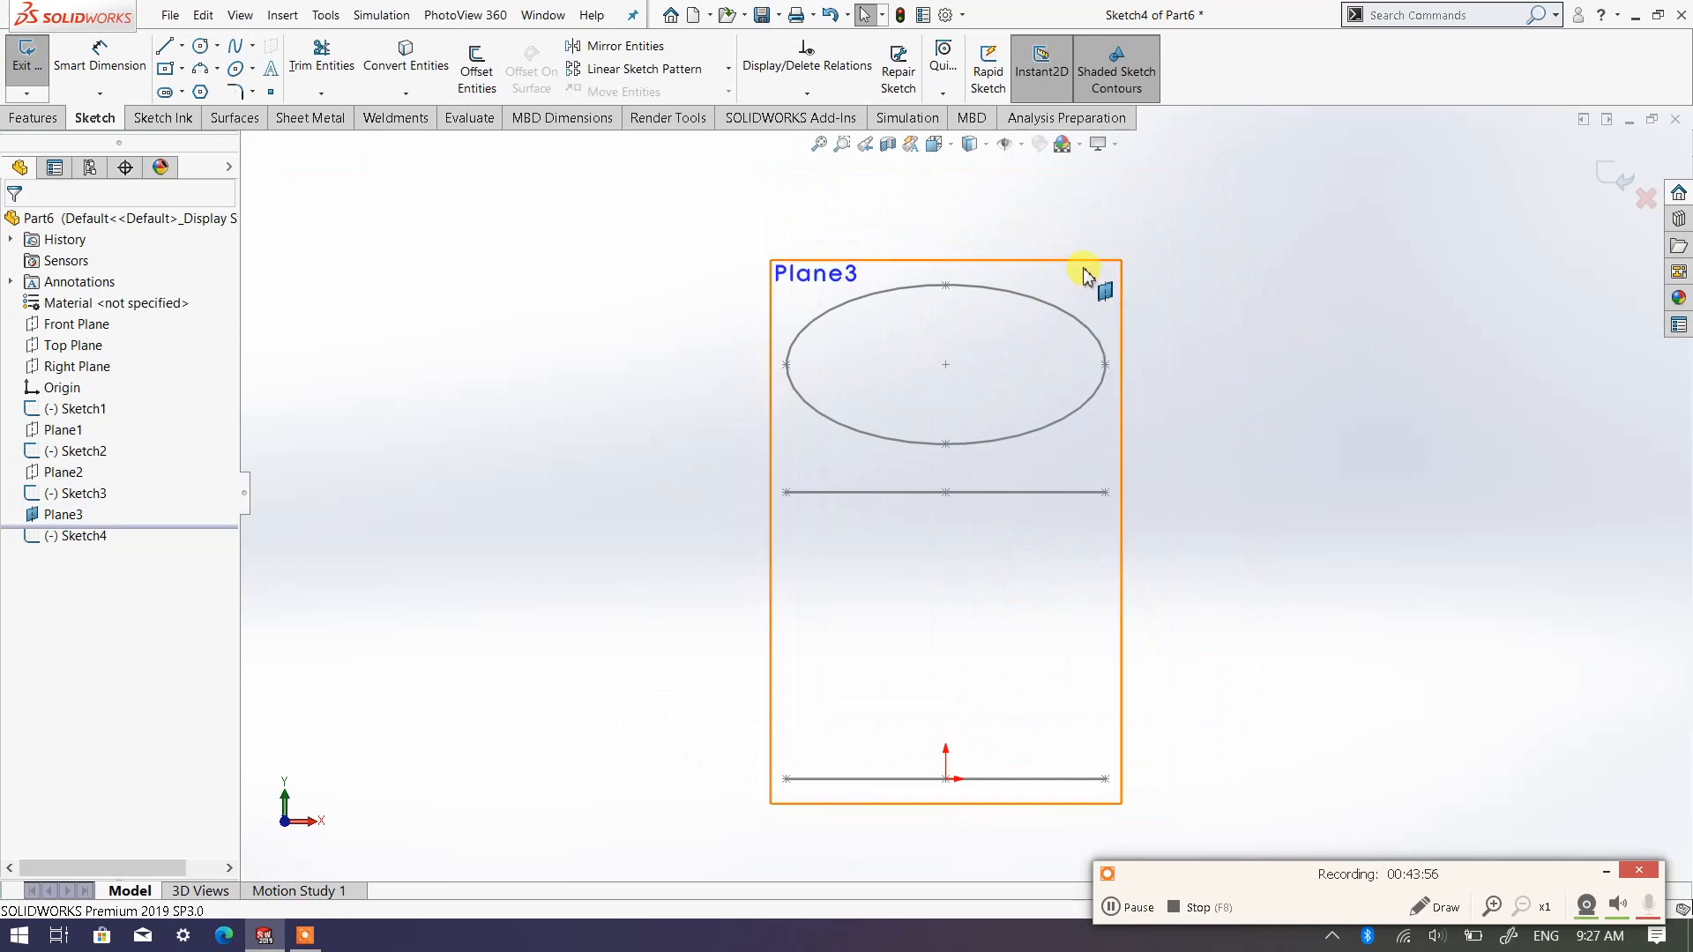
Draw a center rectangle of about 124 × 59 mm from the third ellipse's centre point, enclosing that ellipse
click(184, 71)
click(221, 114)
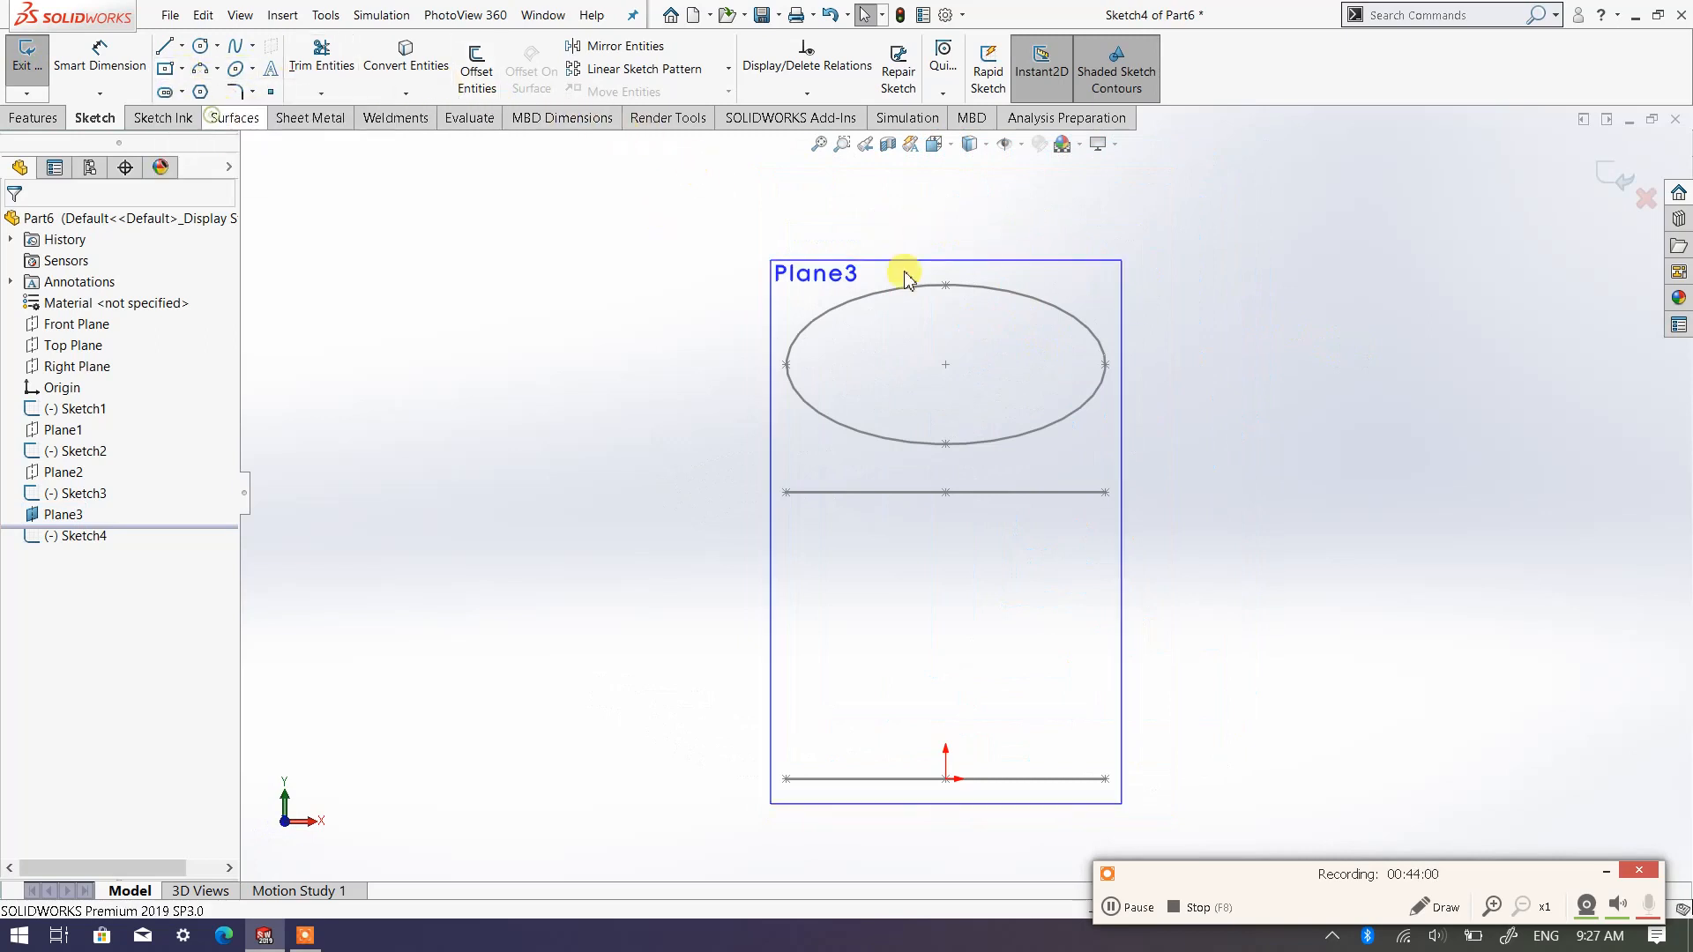
click(945, 364)
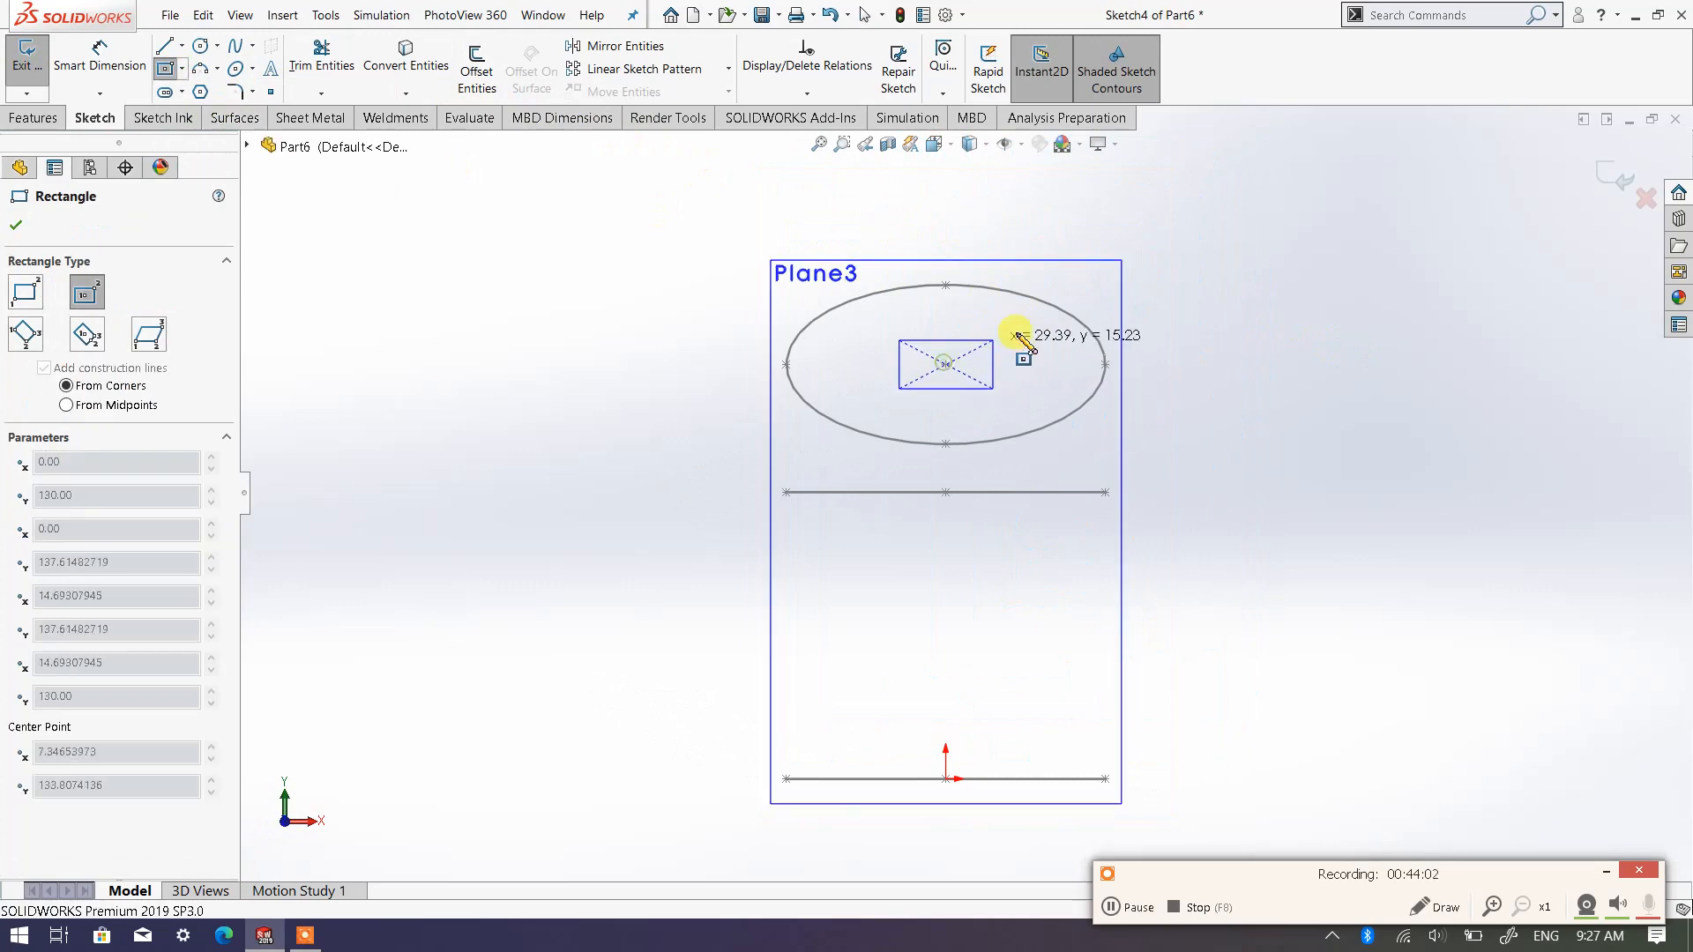
click(1144, 270)
Dimension the rectangle's vertical side at 60 mm
right_click(1270, 289)
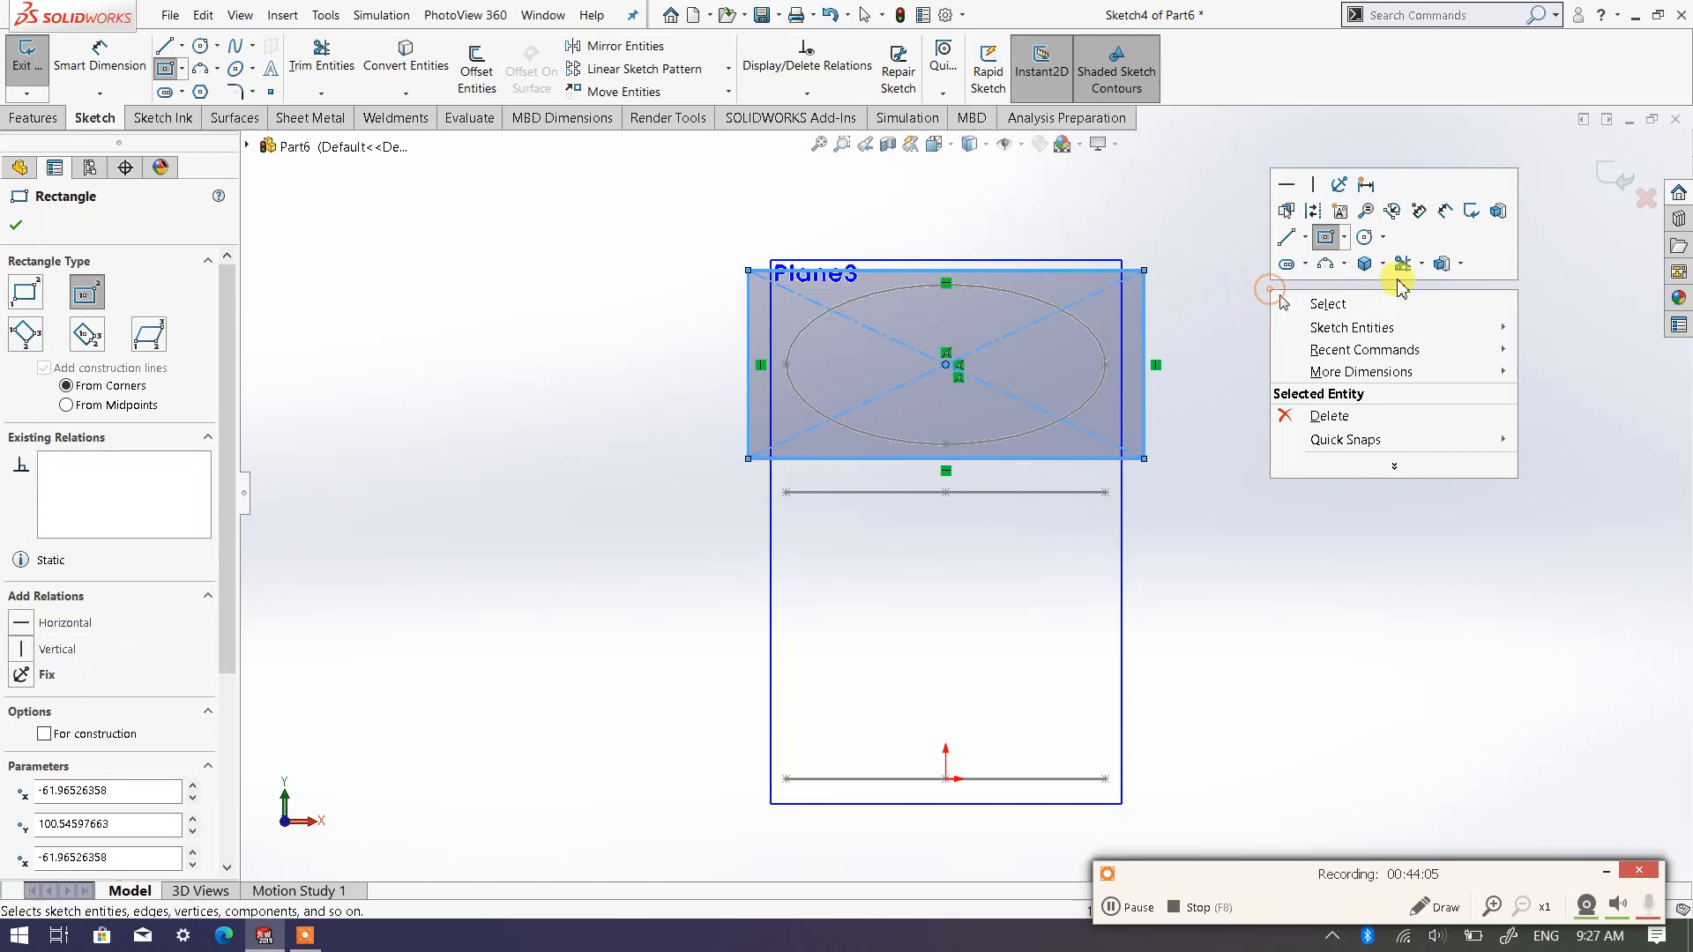
click(1450, 211)
click(1148, 356)
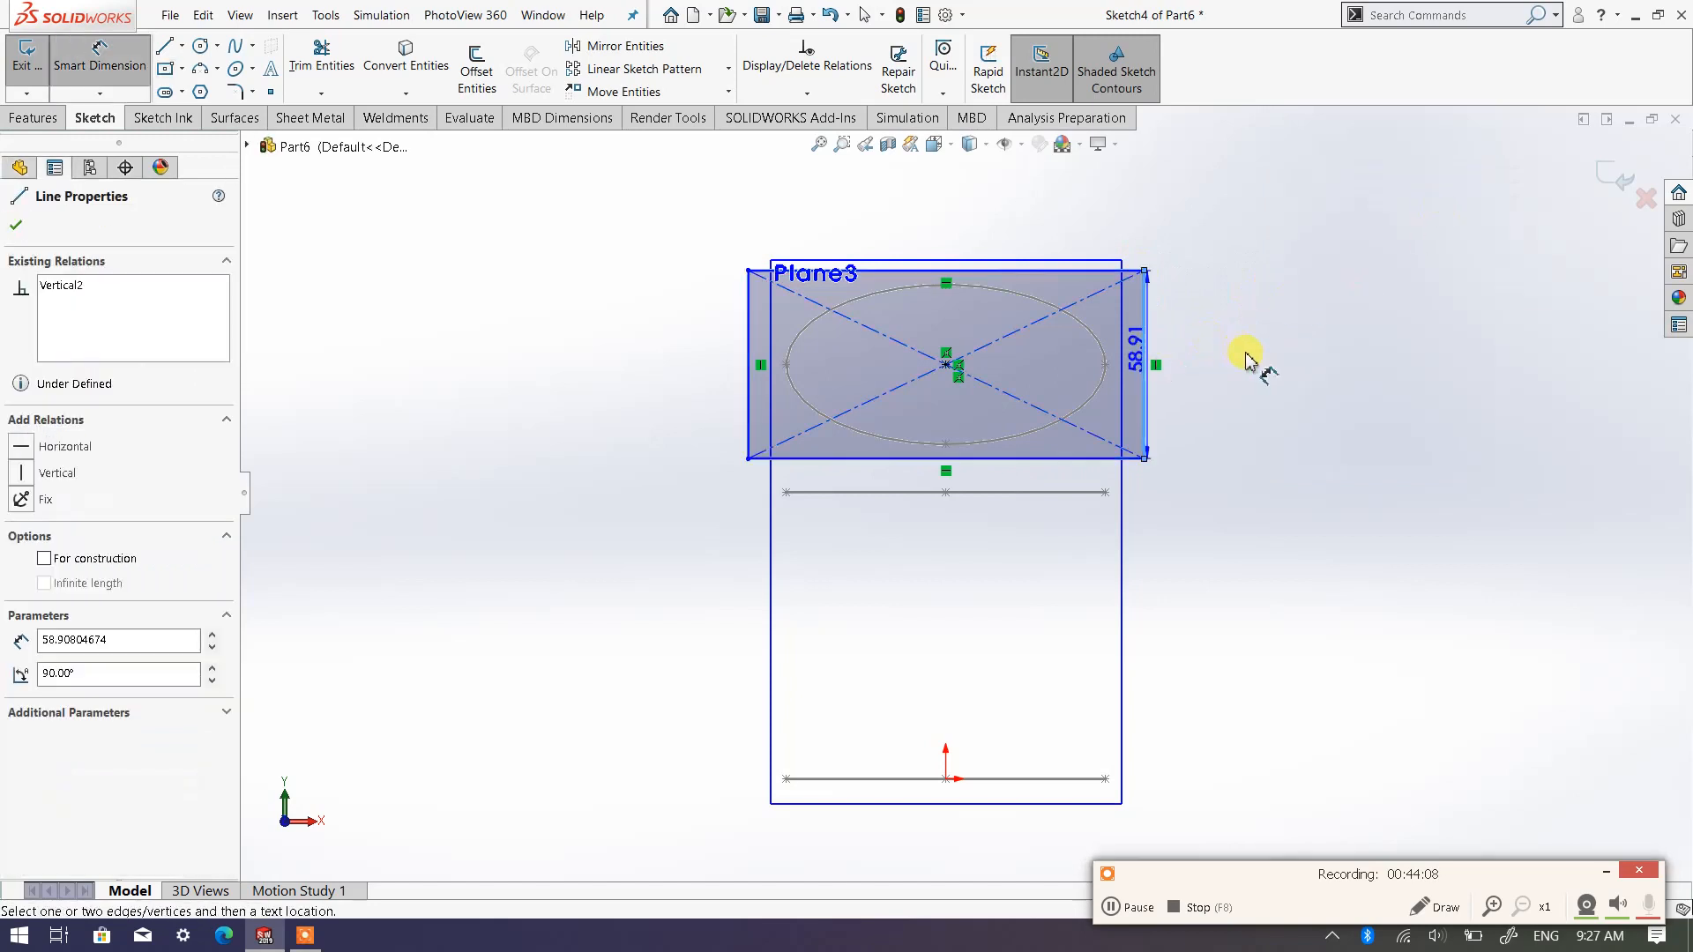
click(1252, 363)
text(60)
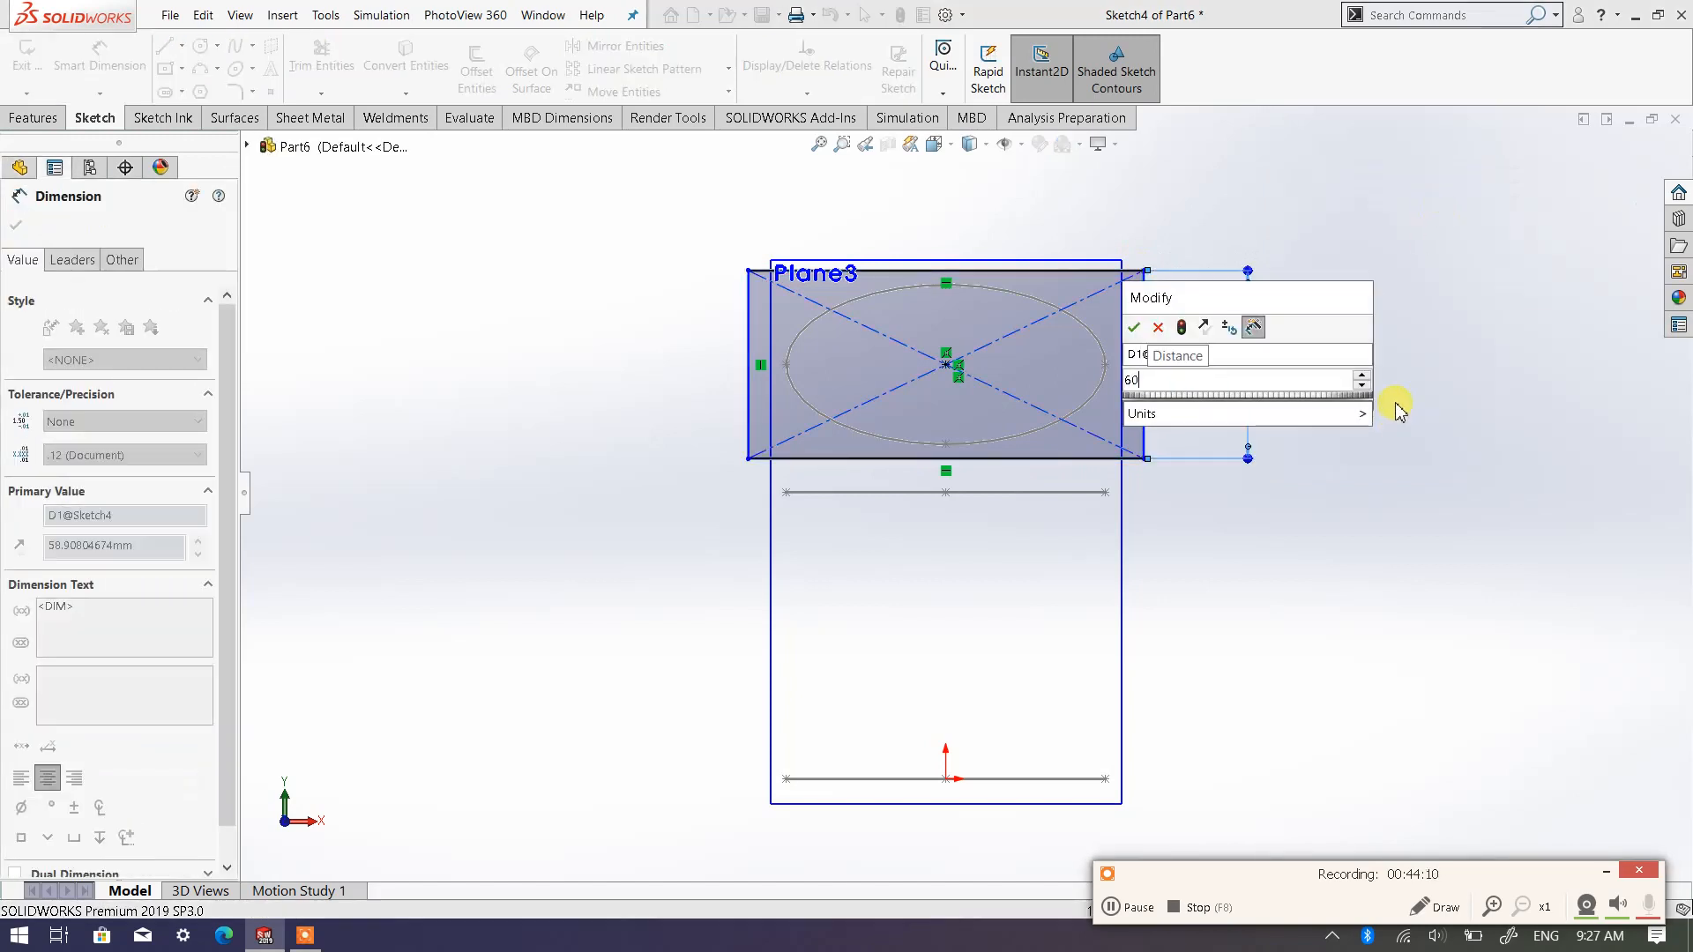
key(Return)
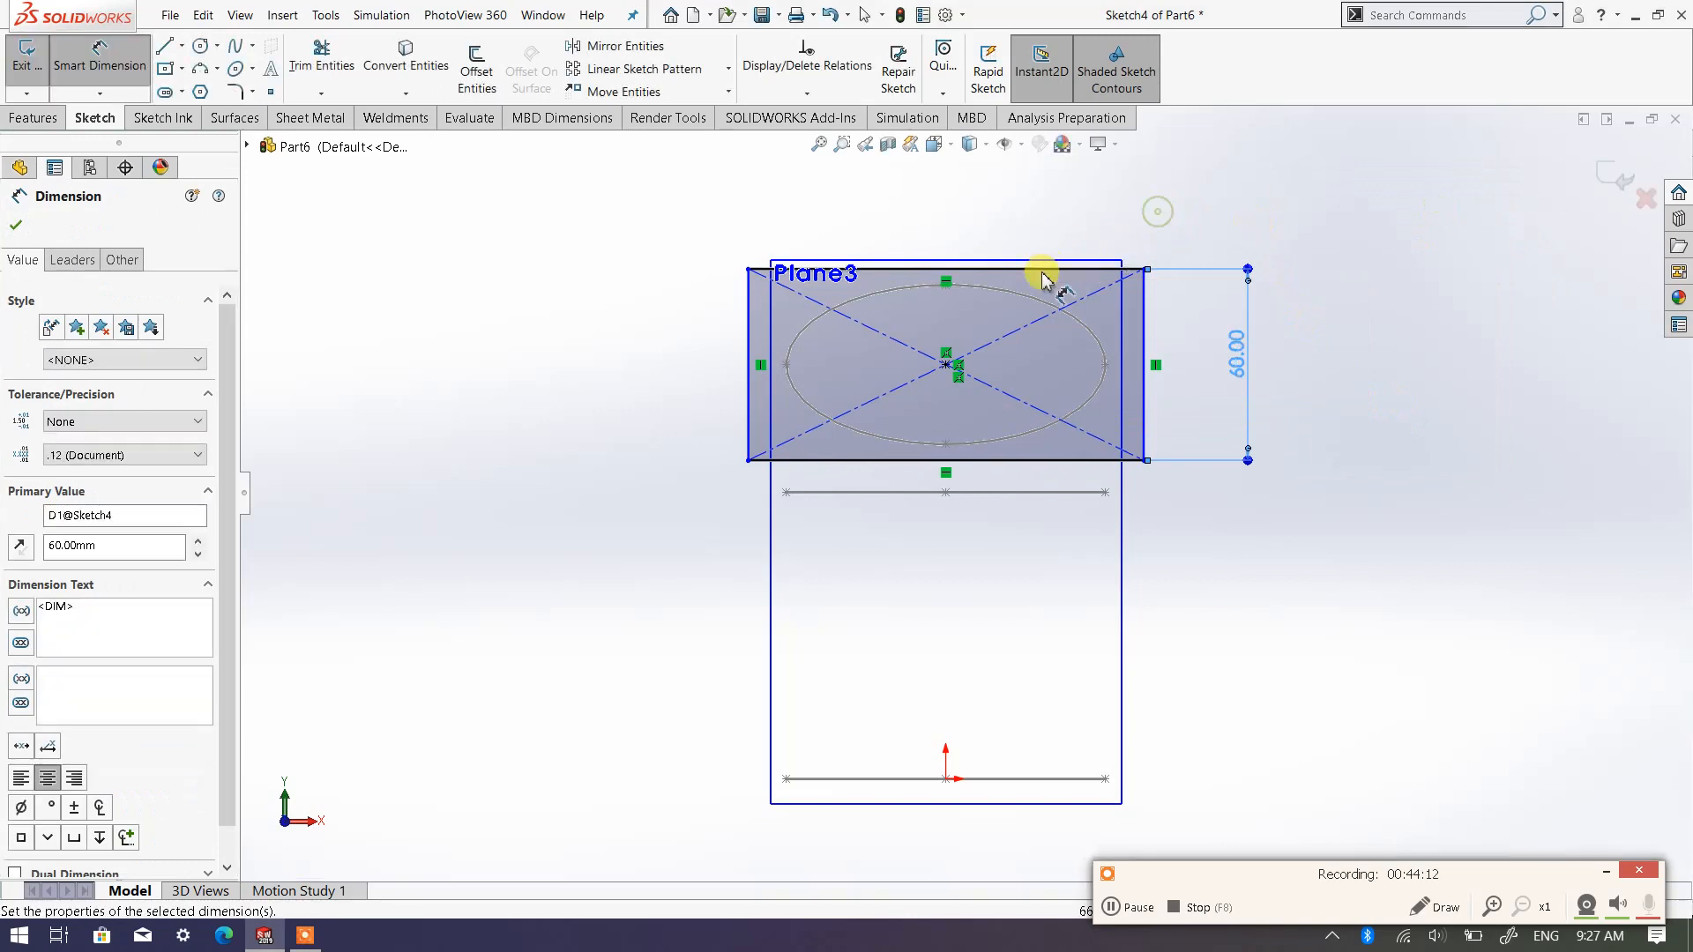
Dimension the rectangle's upper horizontal side at 120 mm
click(1042, 275)
click(943, 216)
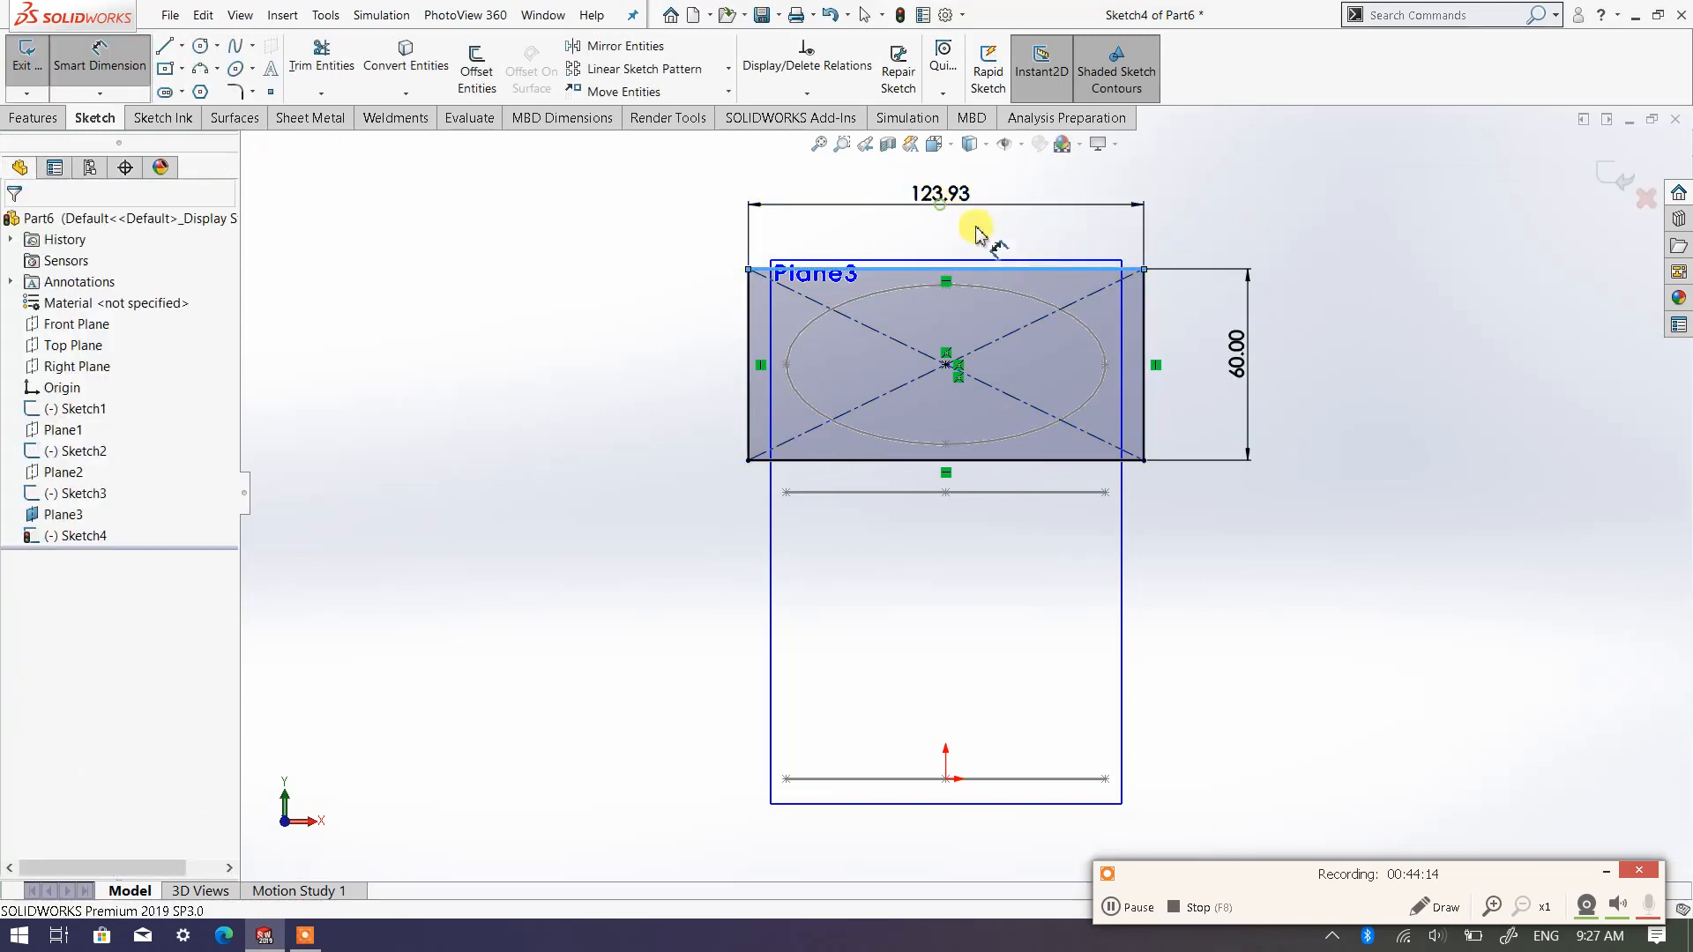
text(1)
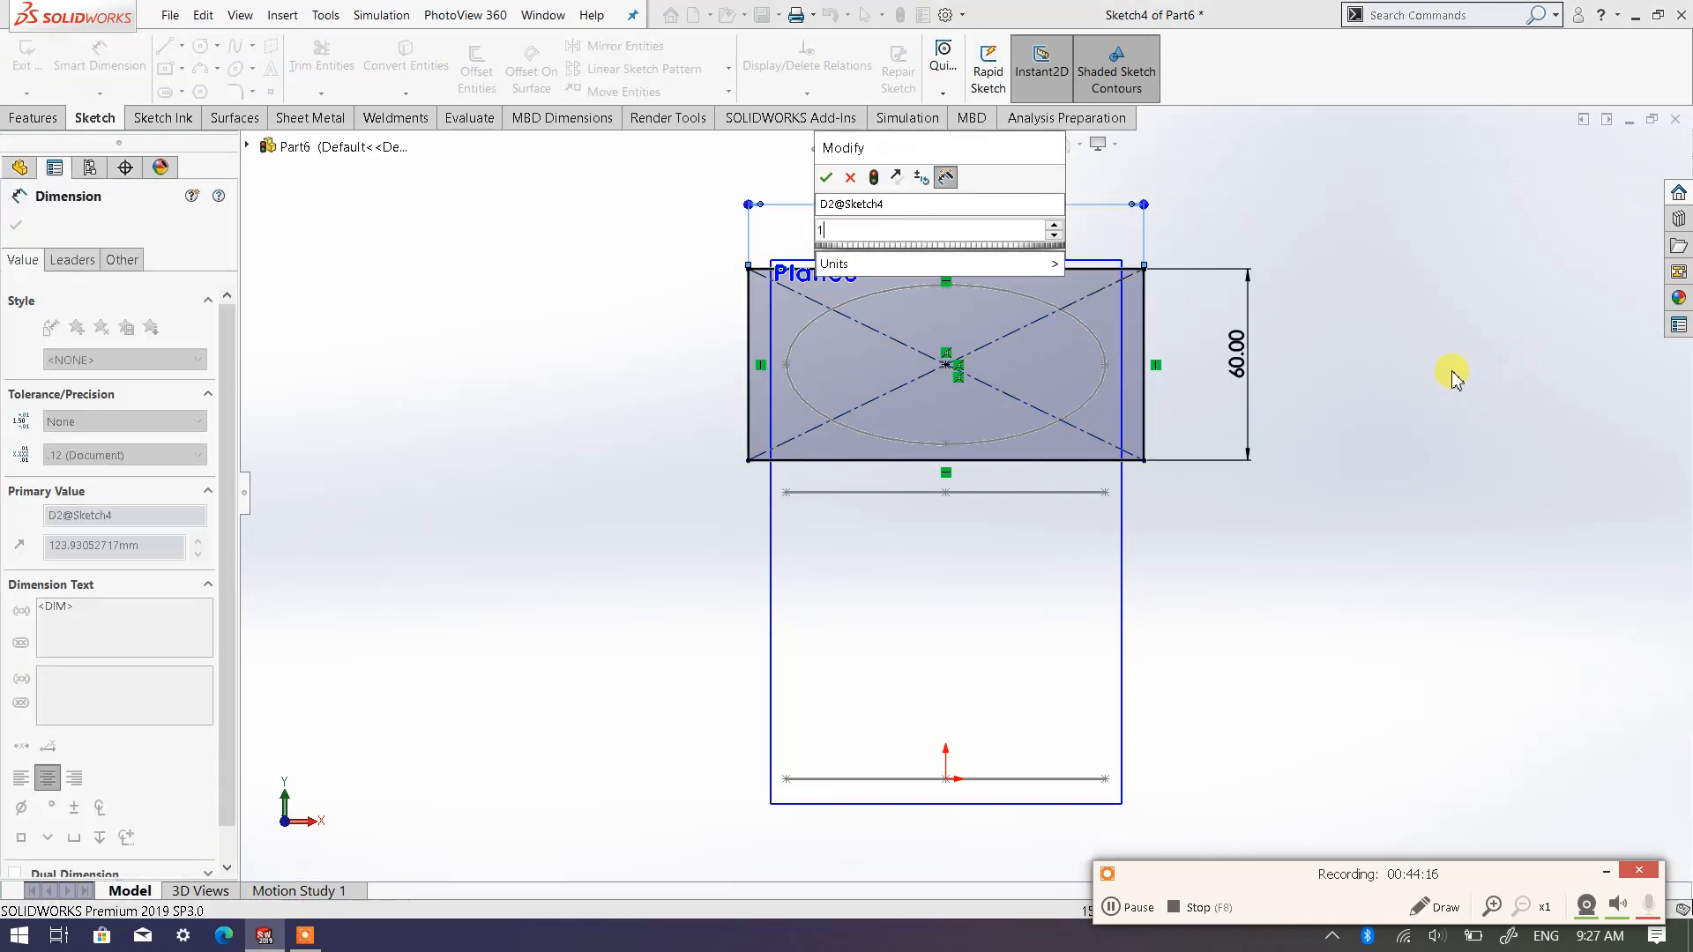
text(20)
key(Return)
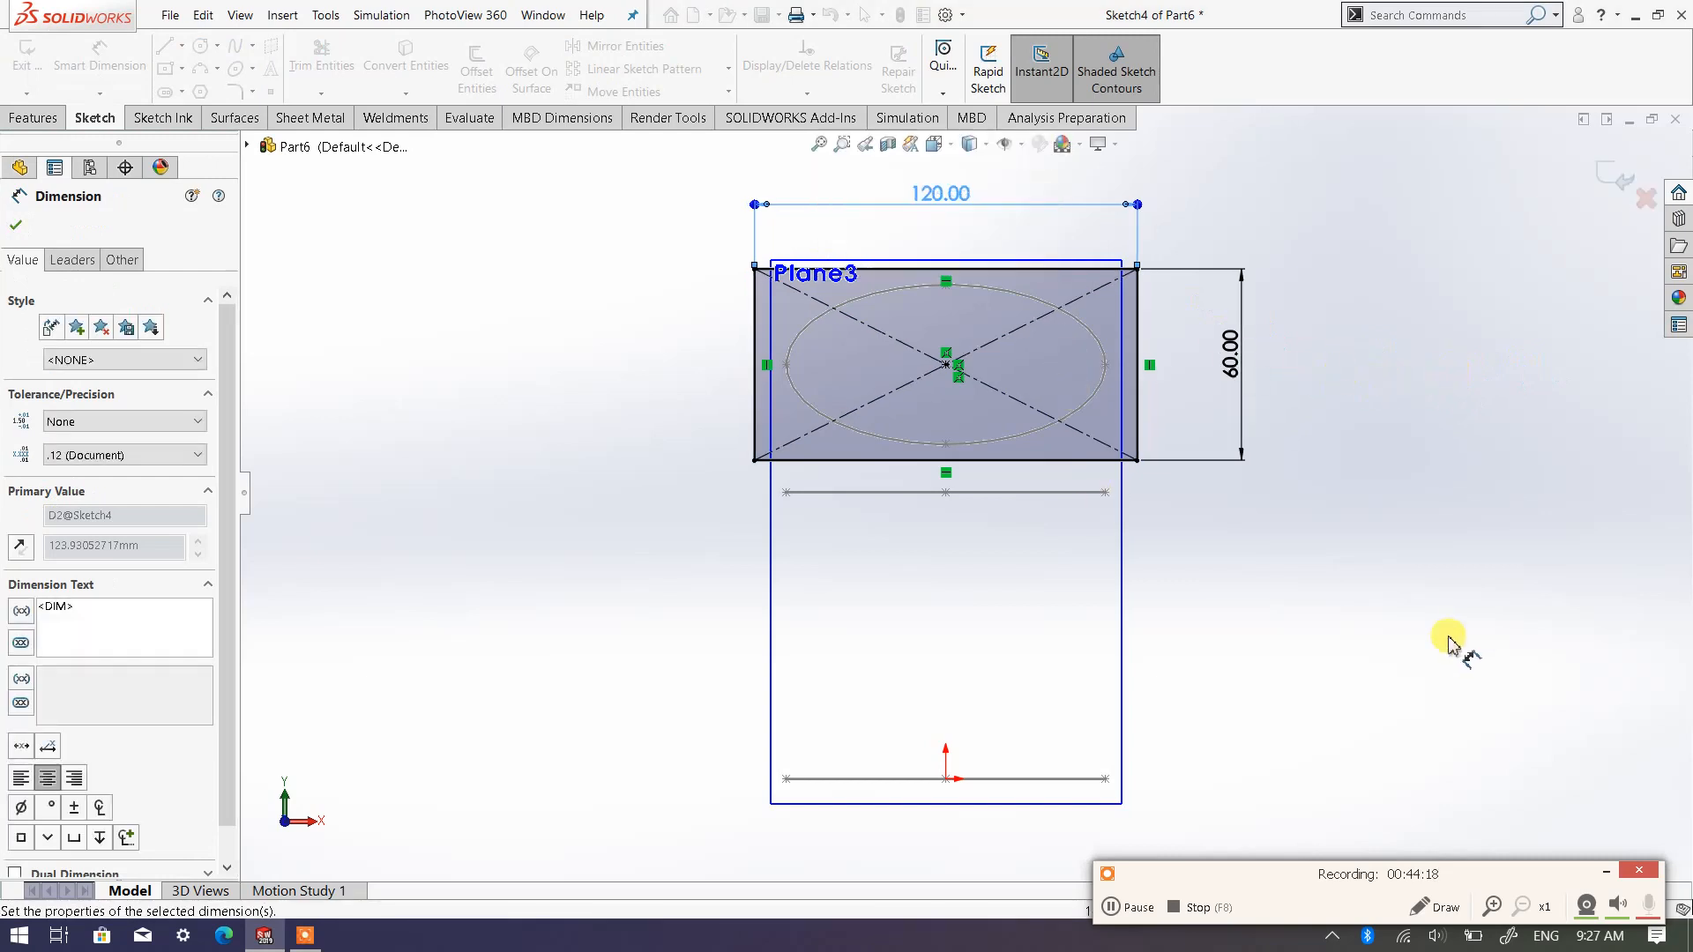
Try to dimension the vertical distance from the rectangle's centre to the origin, and leave the dimension tool
click(925, 370)
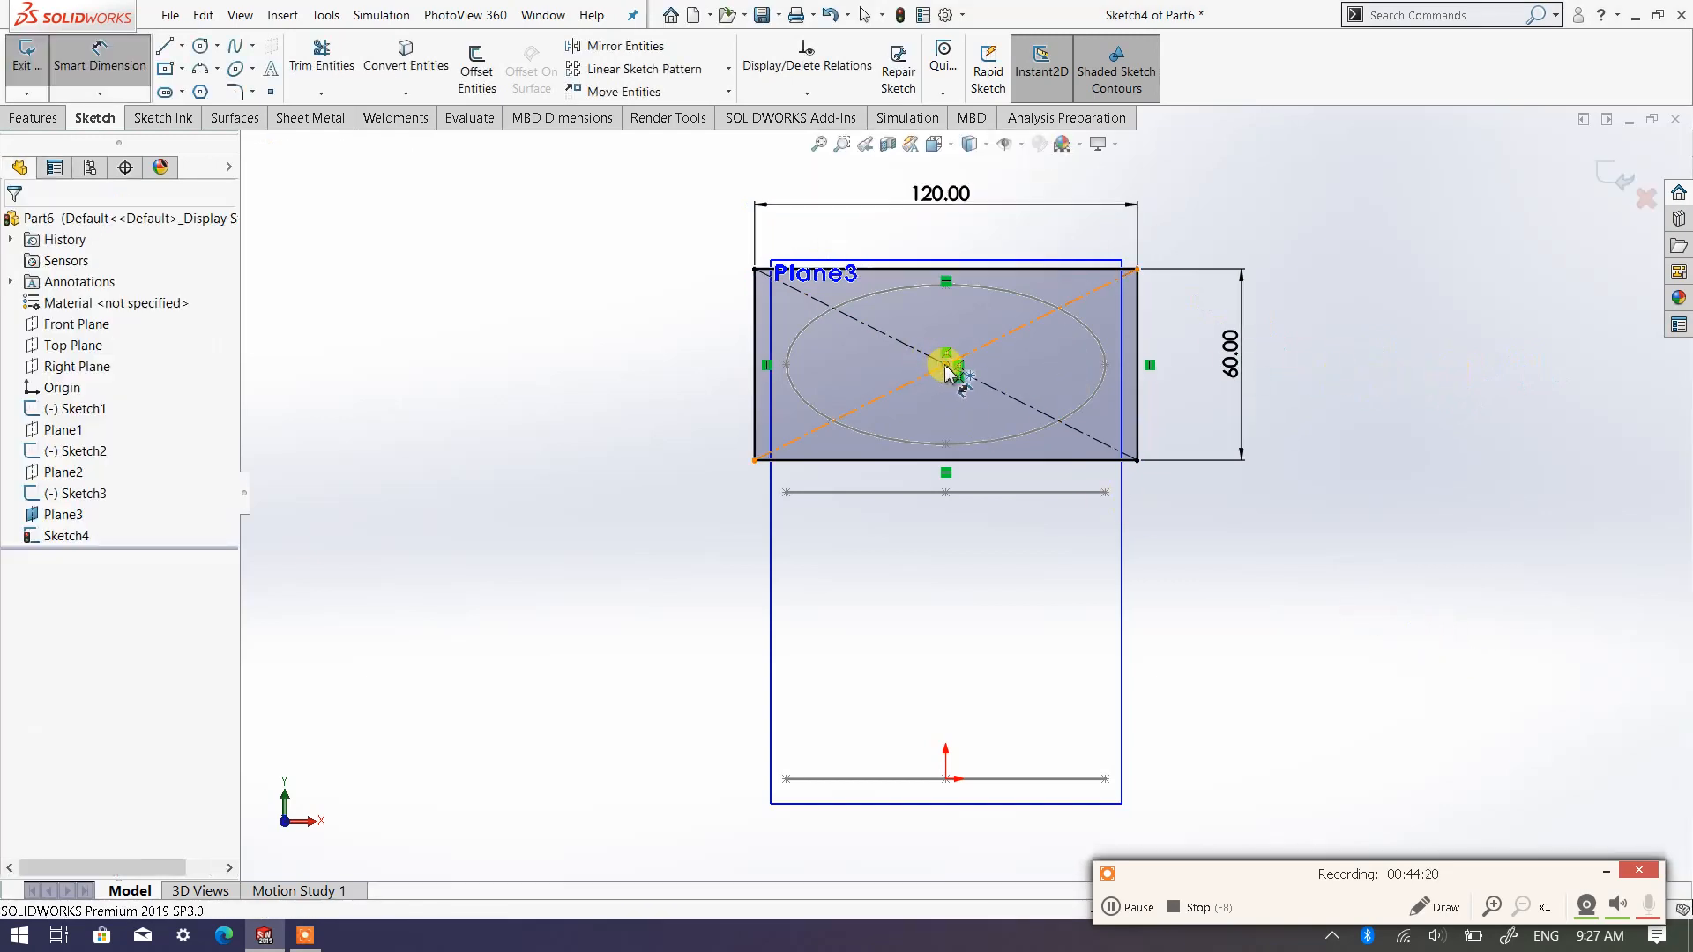
click(946, 364)
click(952, 780)
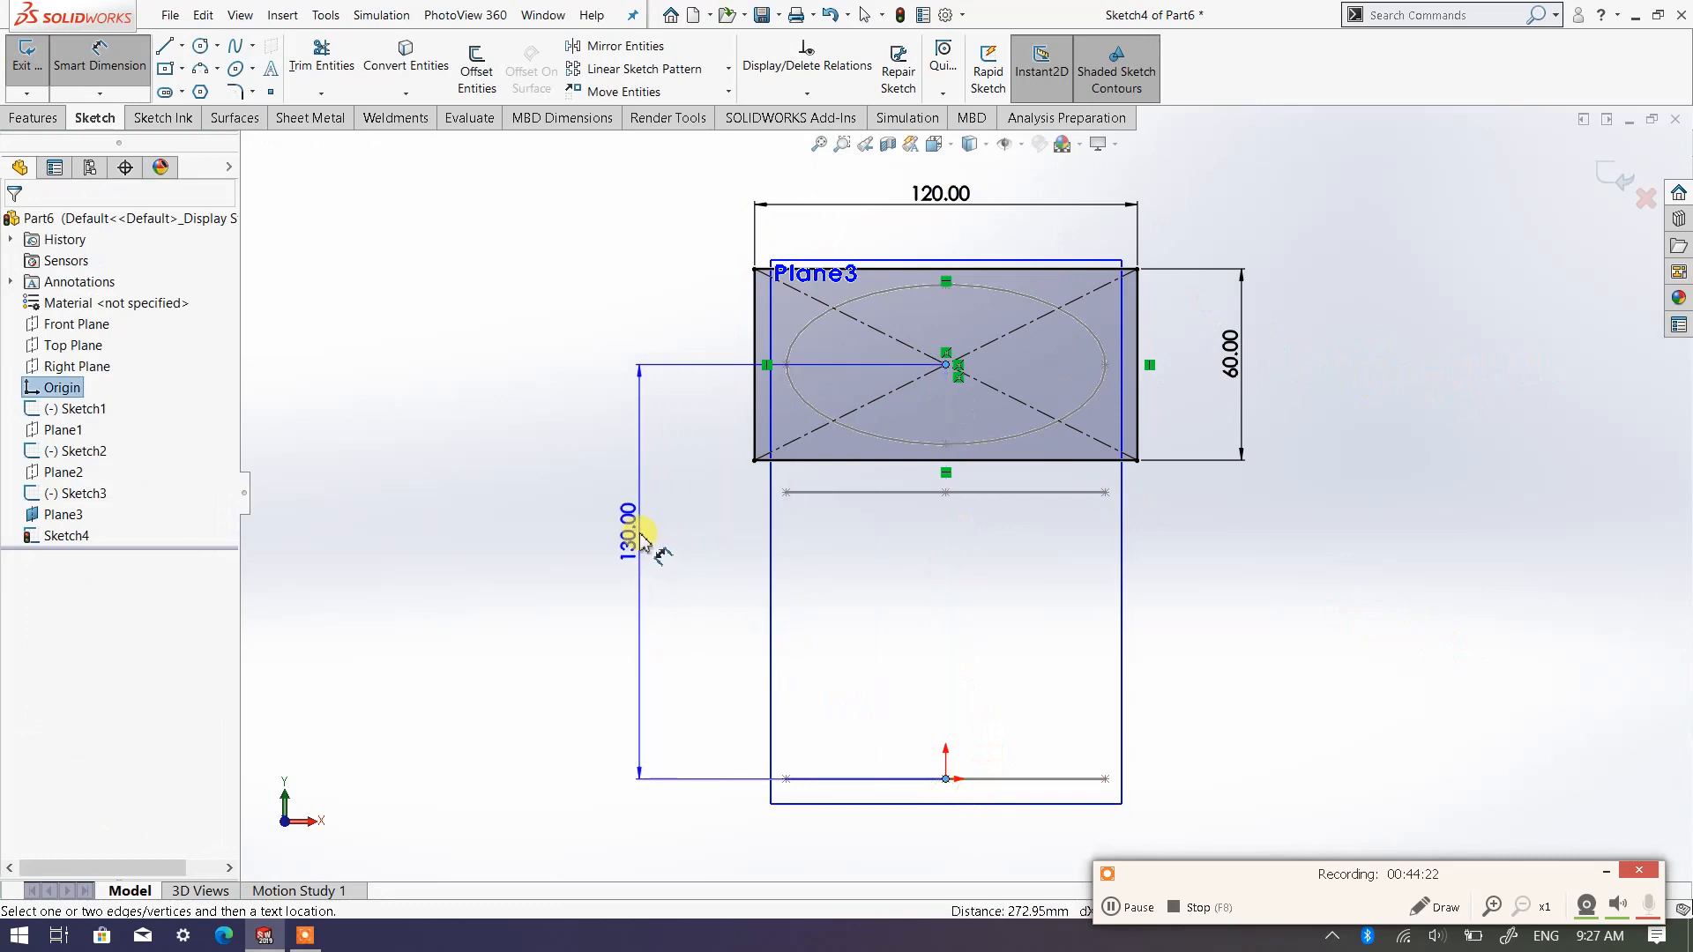
click(640, 533)
click(986, 522)
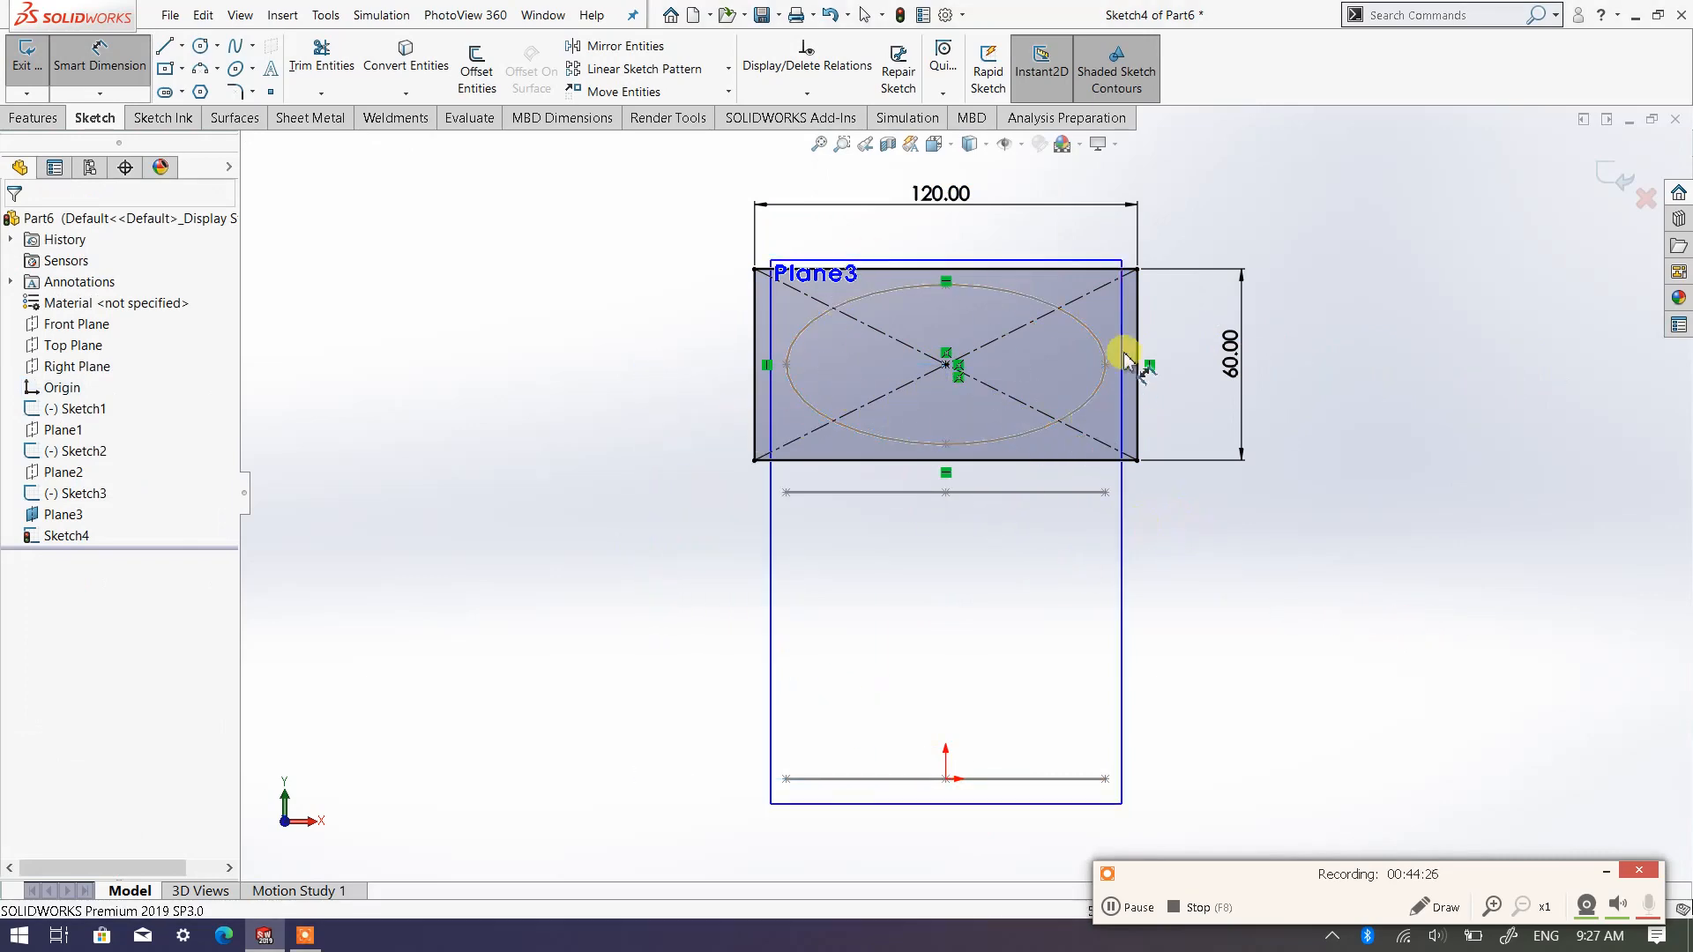
mouse_move(1273, 532)
middle_down()
mouse_move(1242, 573)
mouse_move(1249, 506)
middle_up()
scroll(1271, 459, up, 3)
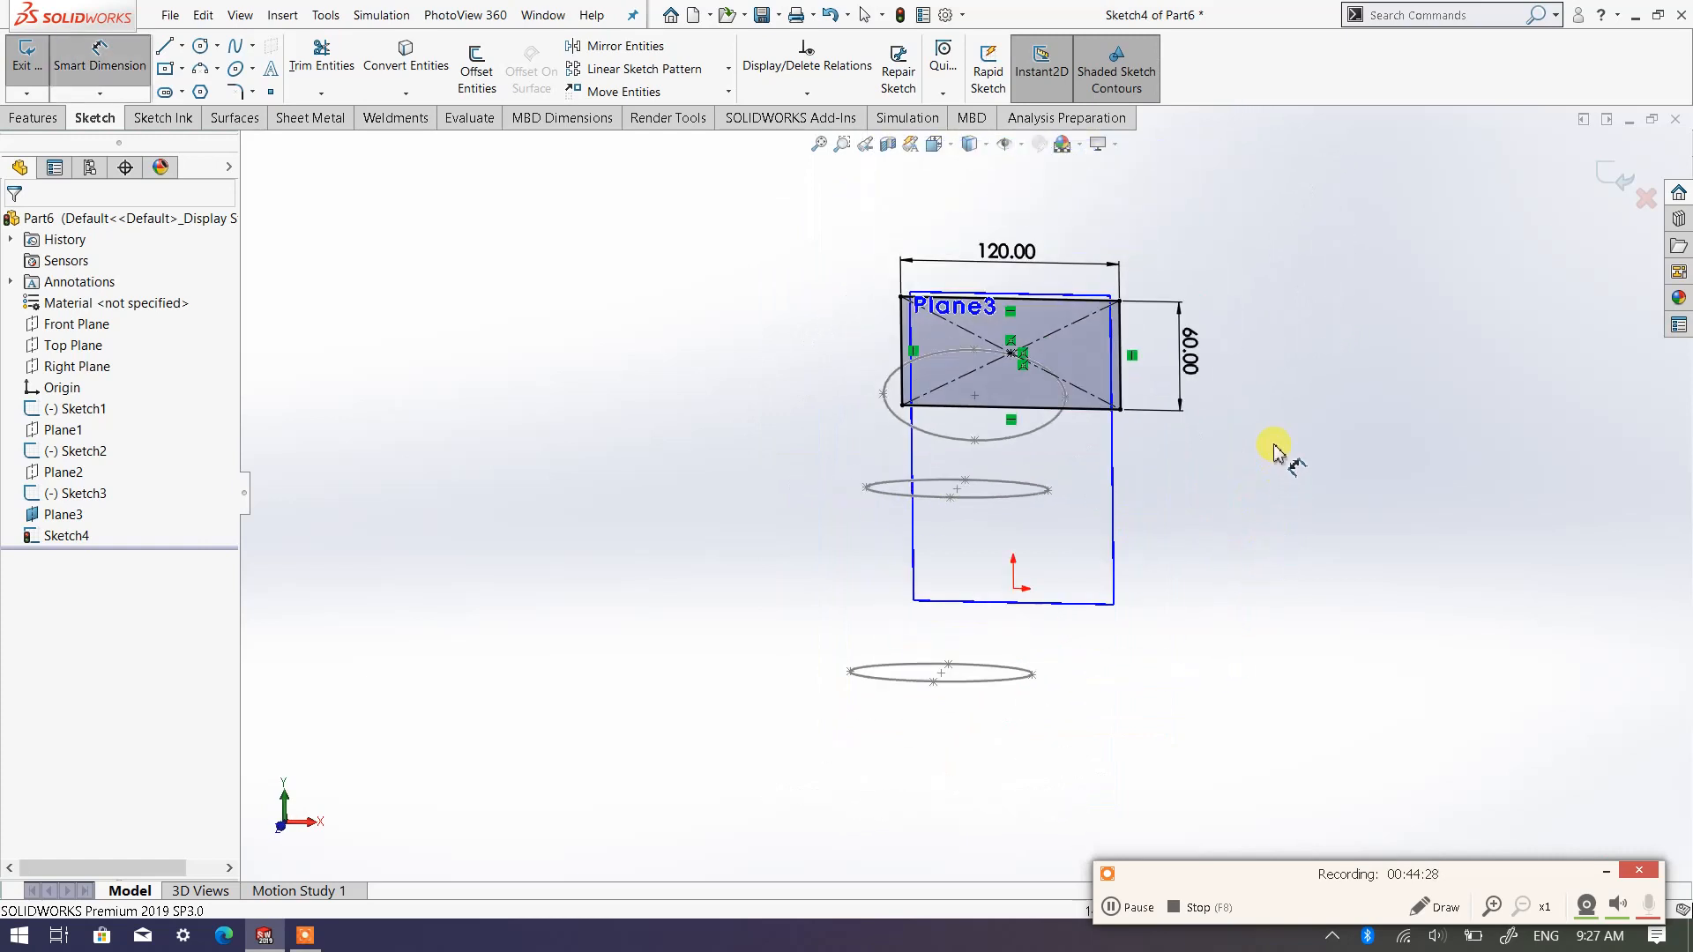
right_click(1292, 423)
click(1342, 479)
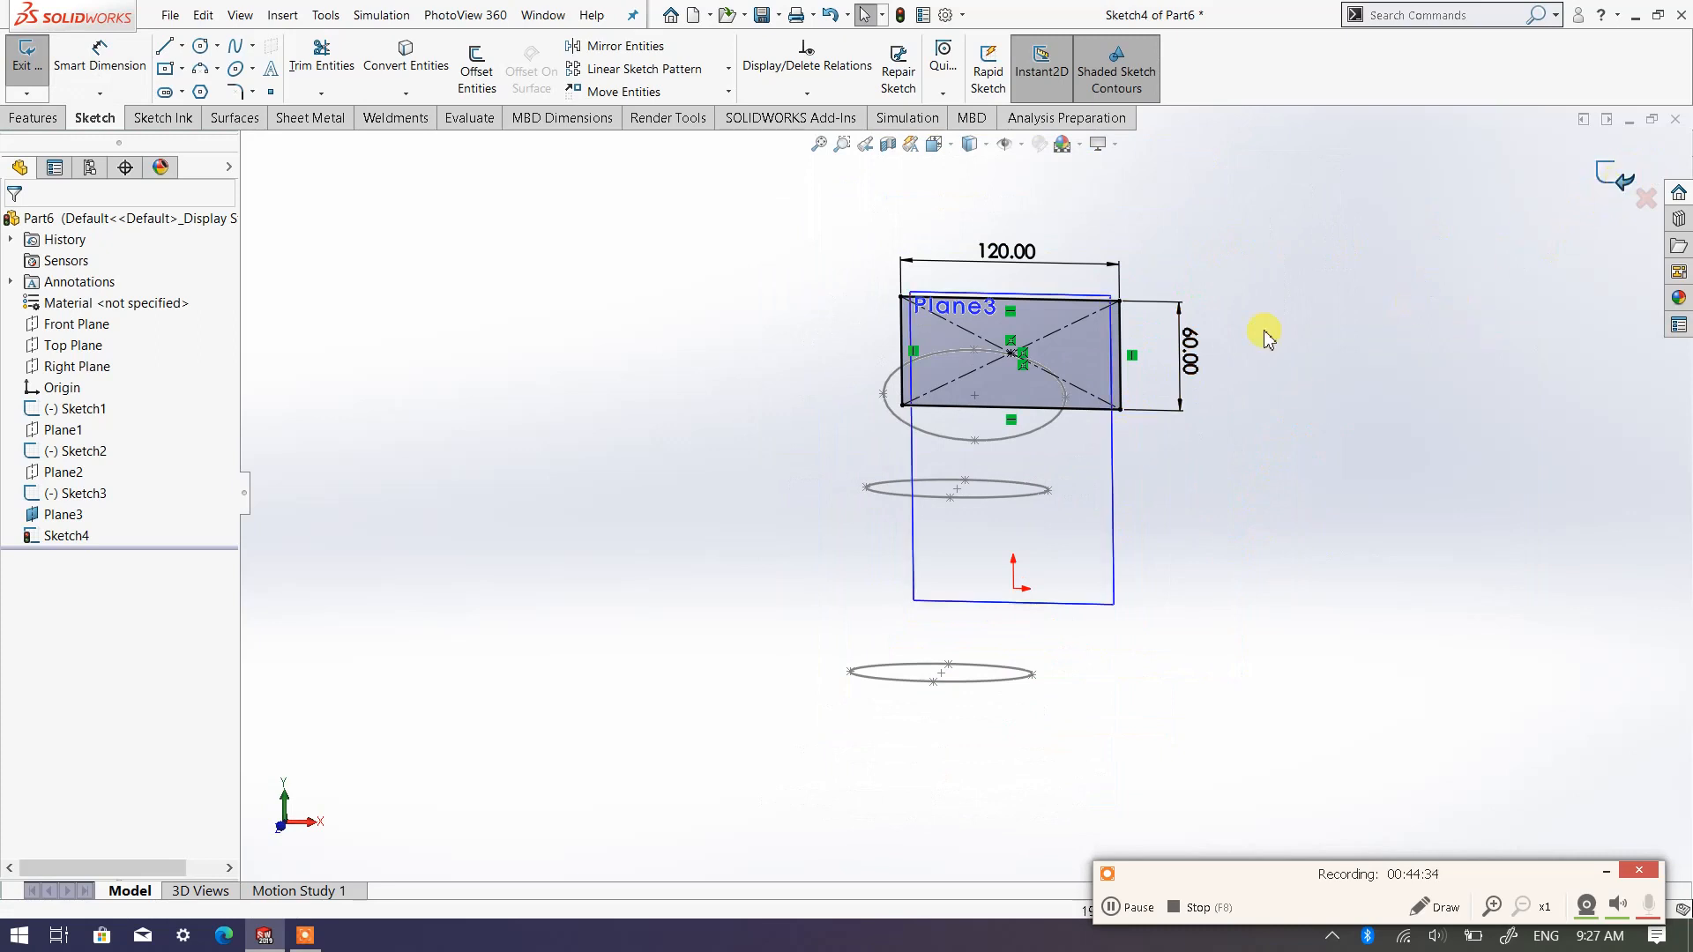
click(1111, 448)
right_click(1112, 447)
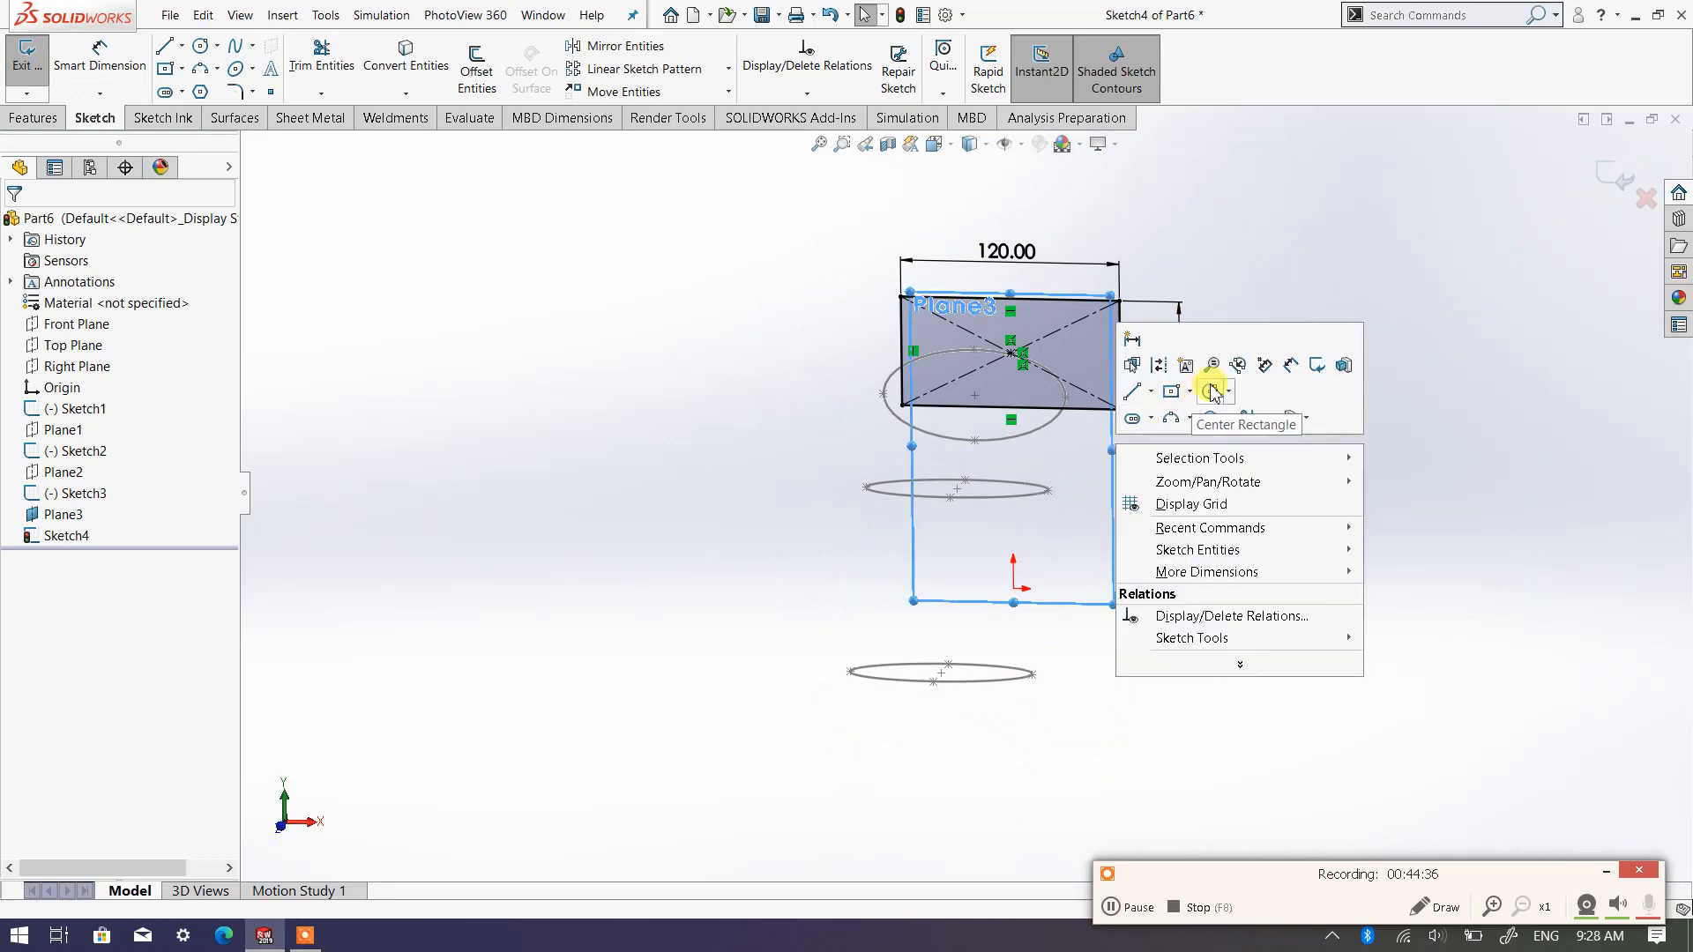
click(1421, 395)
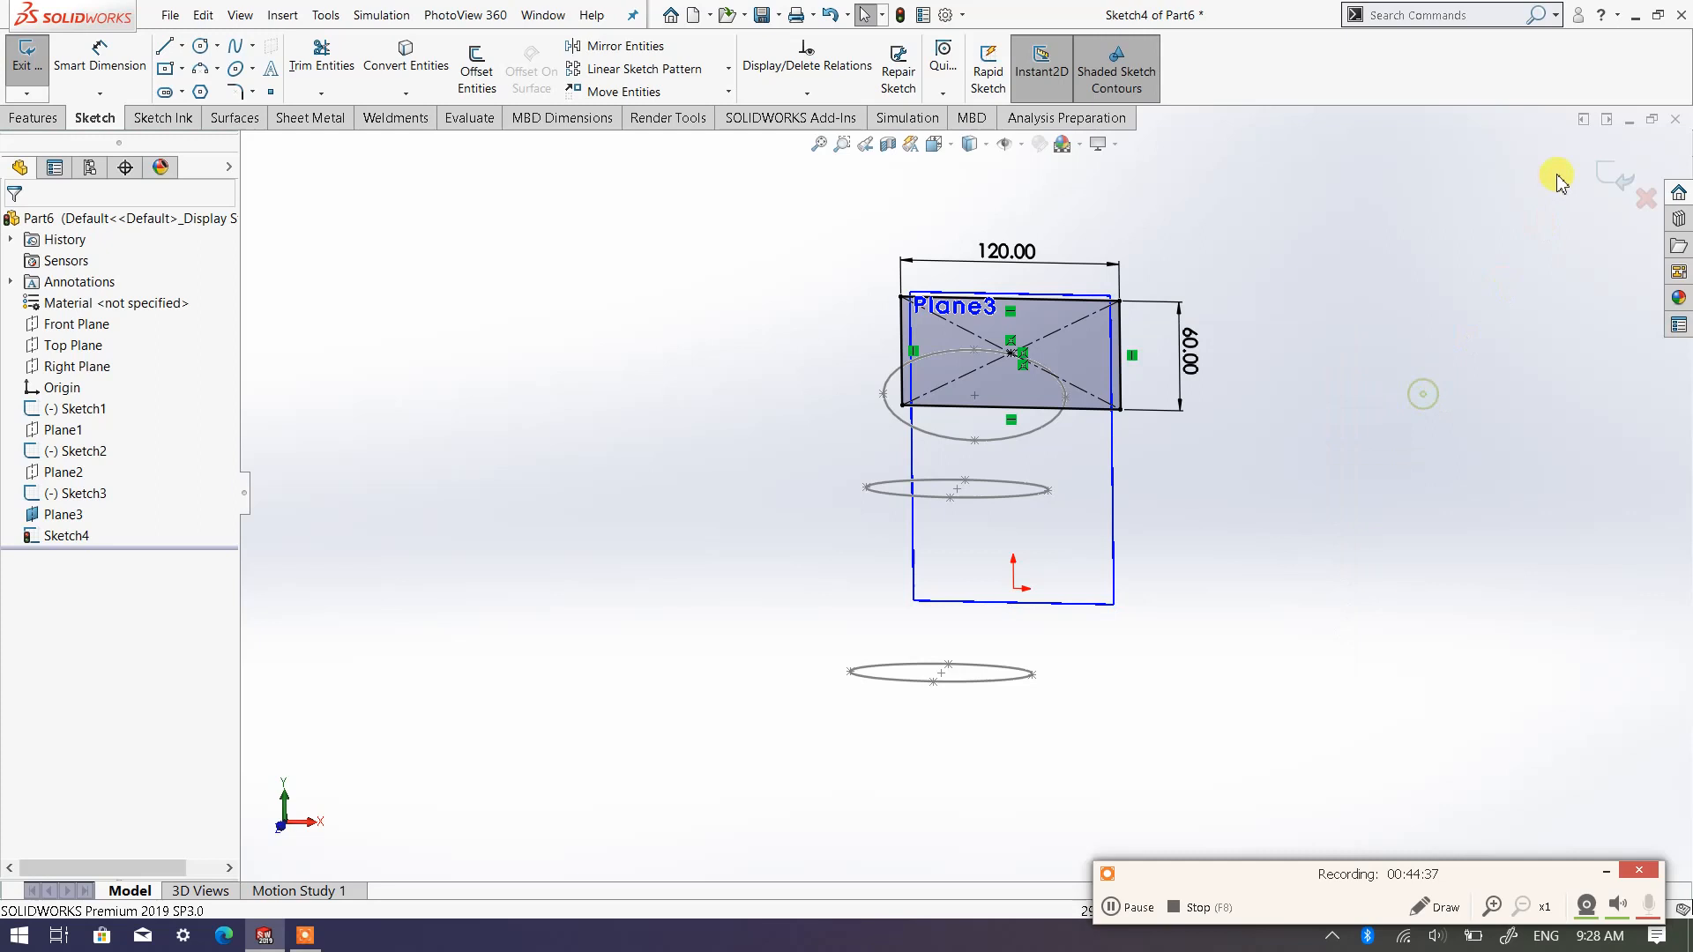
Exit the rectangle sketch and hide Plane3
click(1602, 181)
middle_drag(1293, 435, 1234, 489)
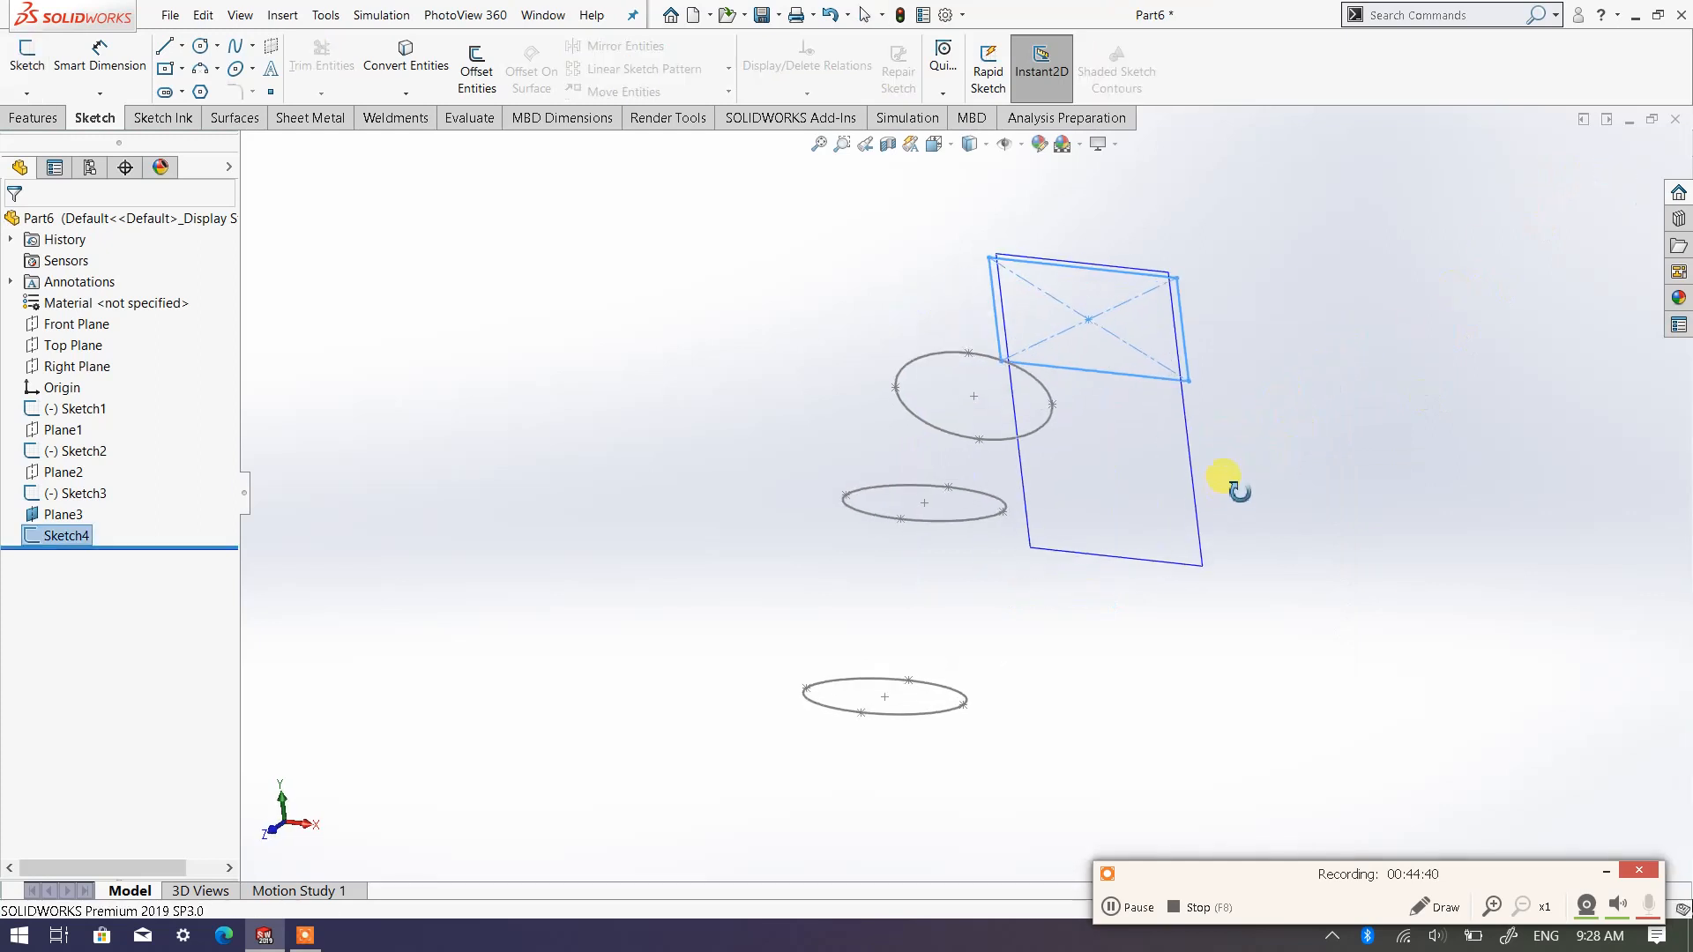
right_click(1184, 439)
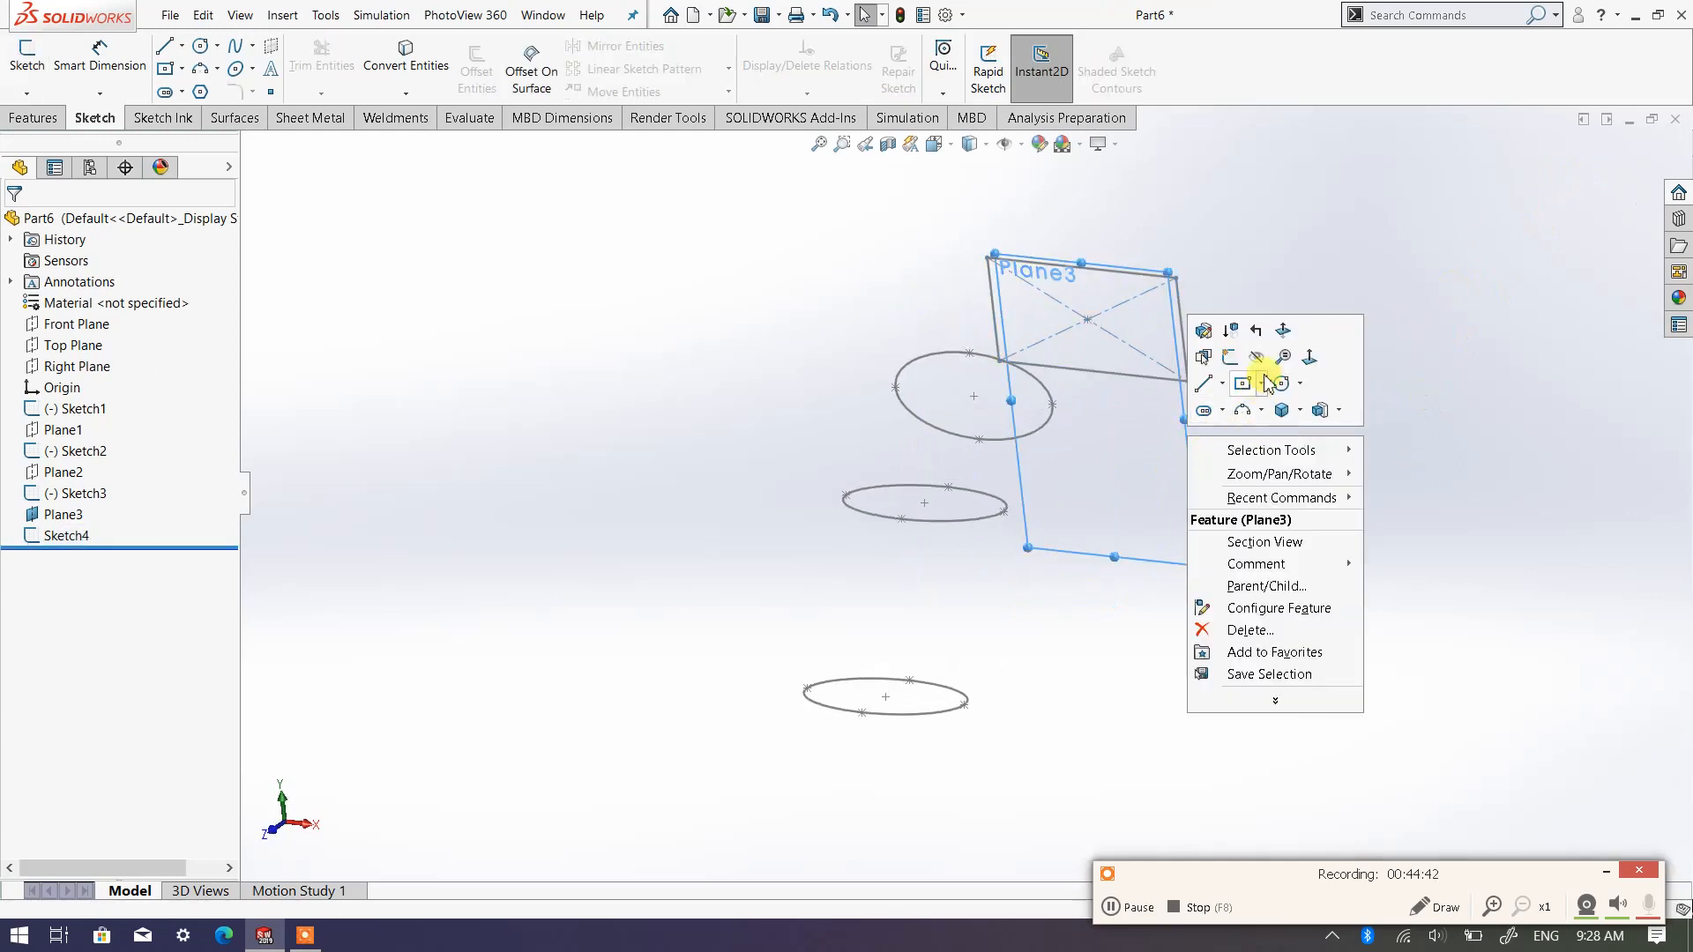
click(1342, 412)
Start a Lofted Boss/Base feature with the ellipse and rectangle profiles in view
mouse_move(1098, 460)
middle_down()
mouse_move(990, 453)
mouse_move(1092, 459)
mouse_move(1076, 569)
mouse_move(1099, 506)
mouse_move(988, 509)
middle_up()
click(35, 117)
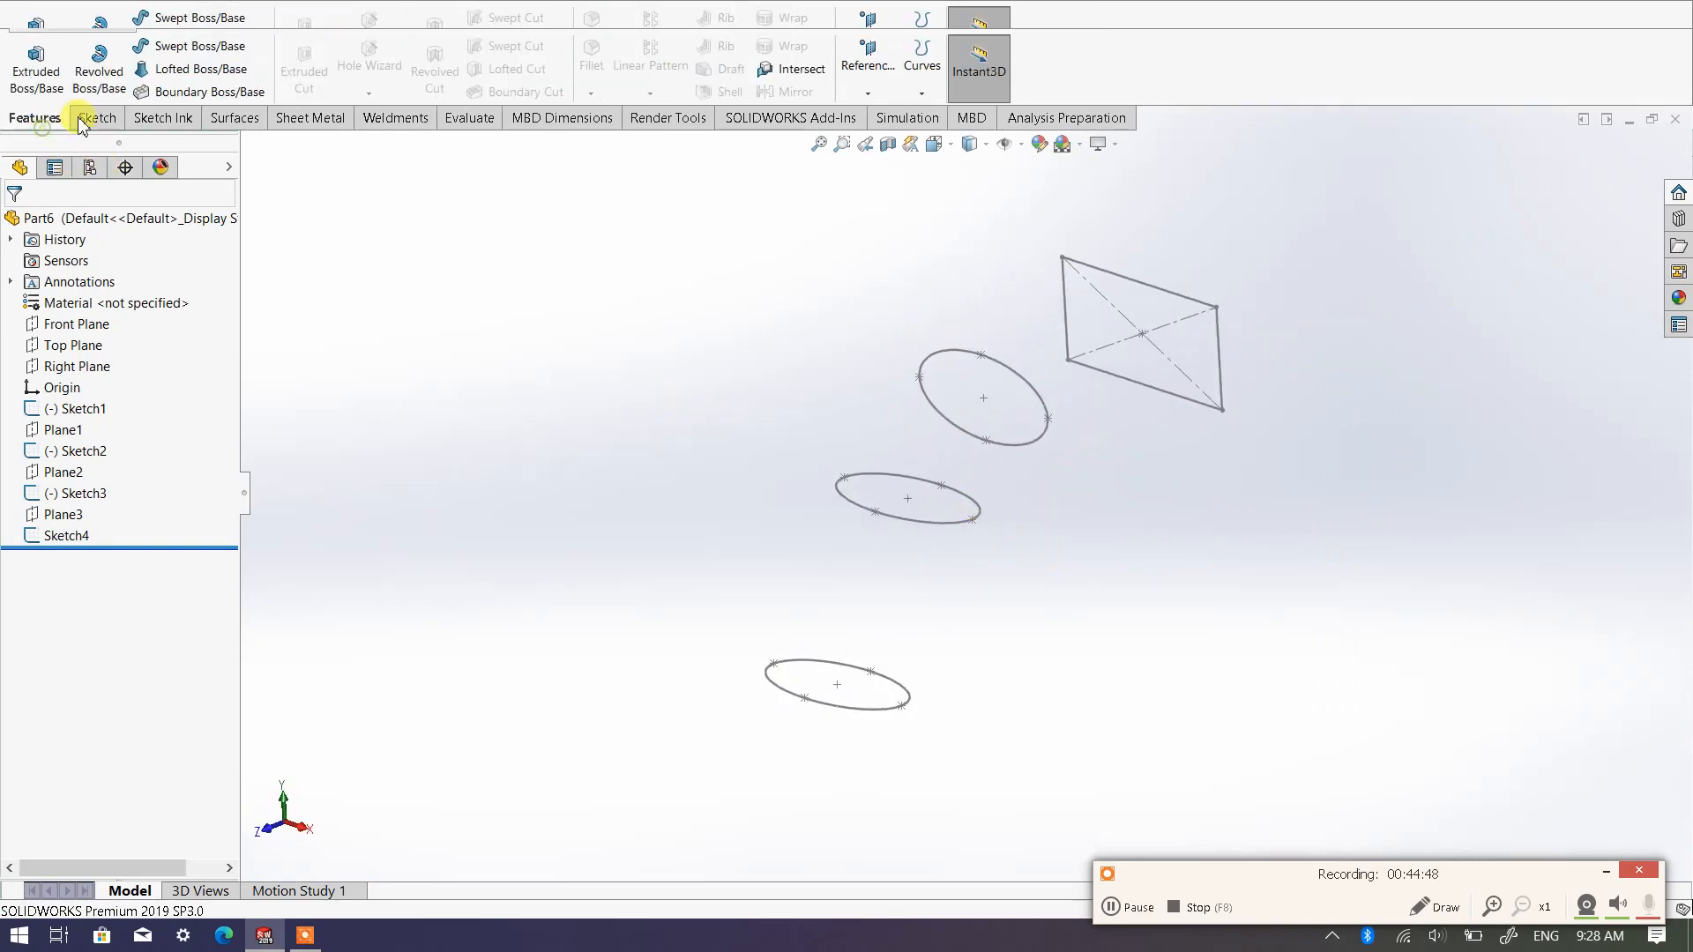
click(196, 70)
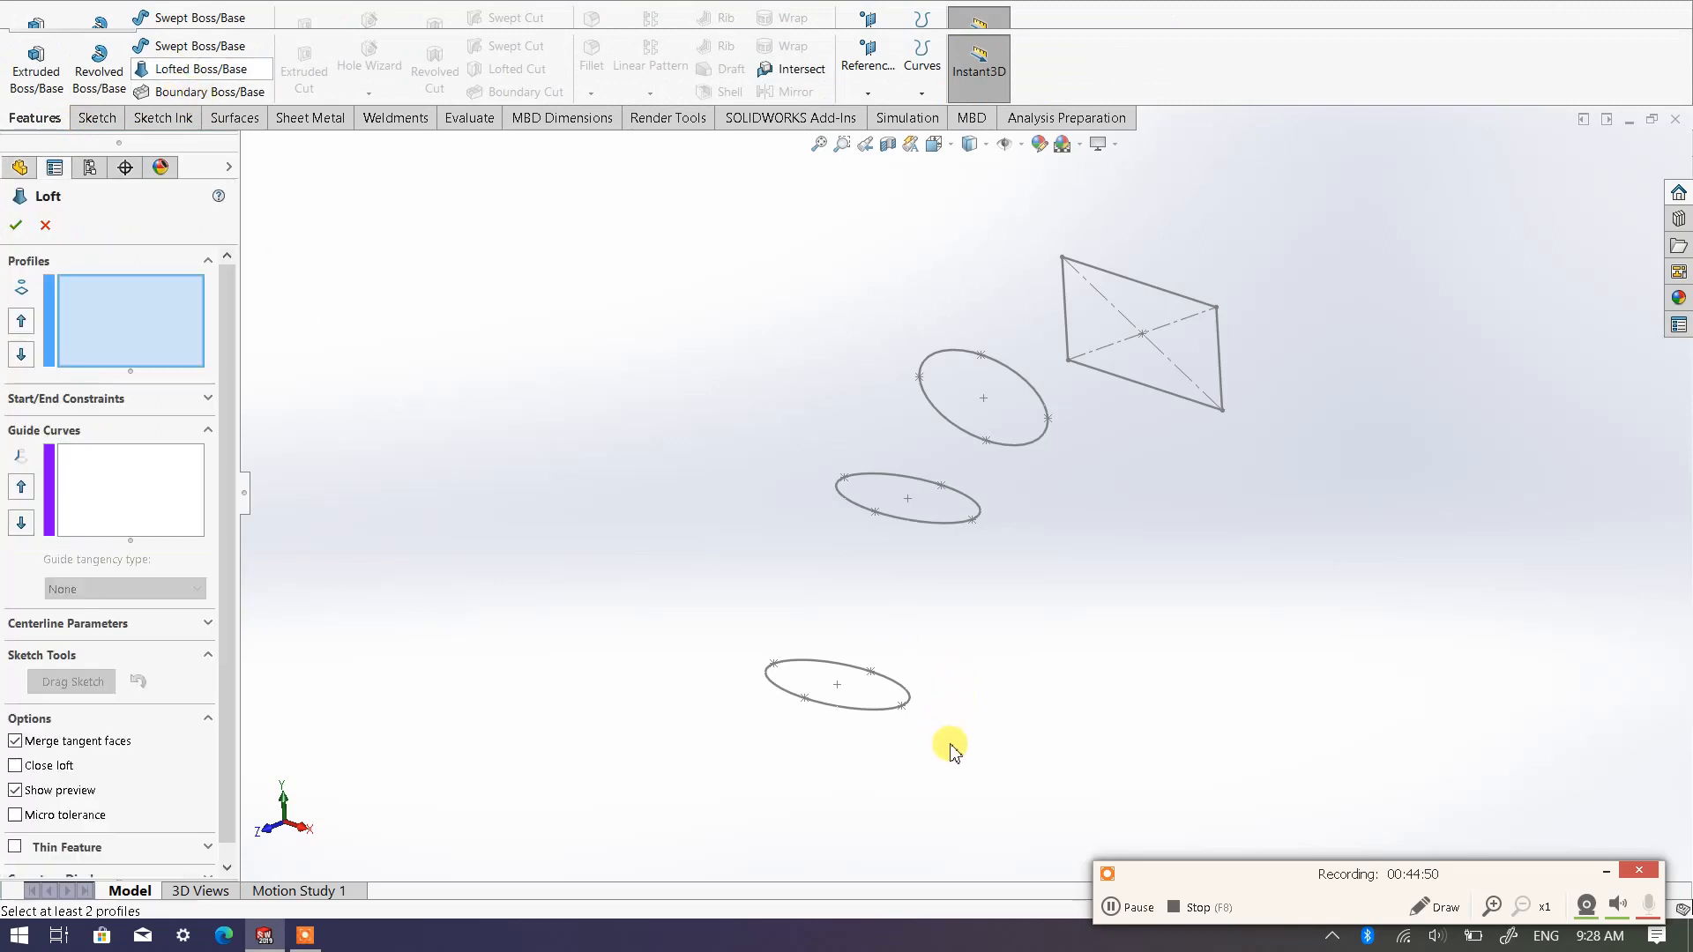
middle_drag(990, 691, 962, 522)
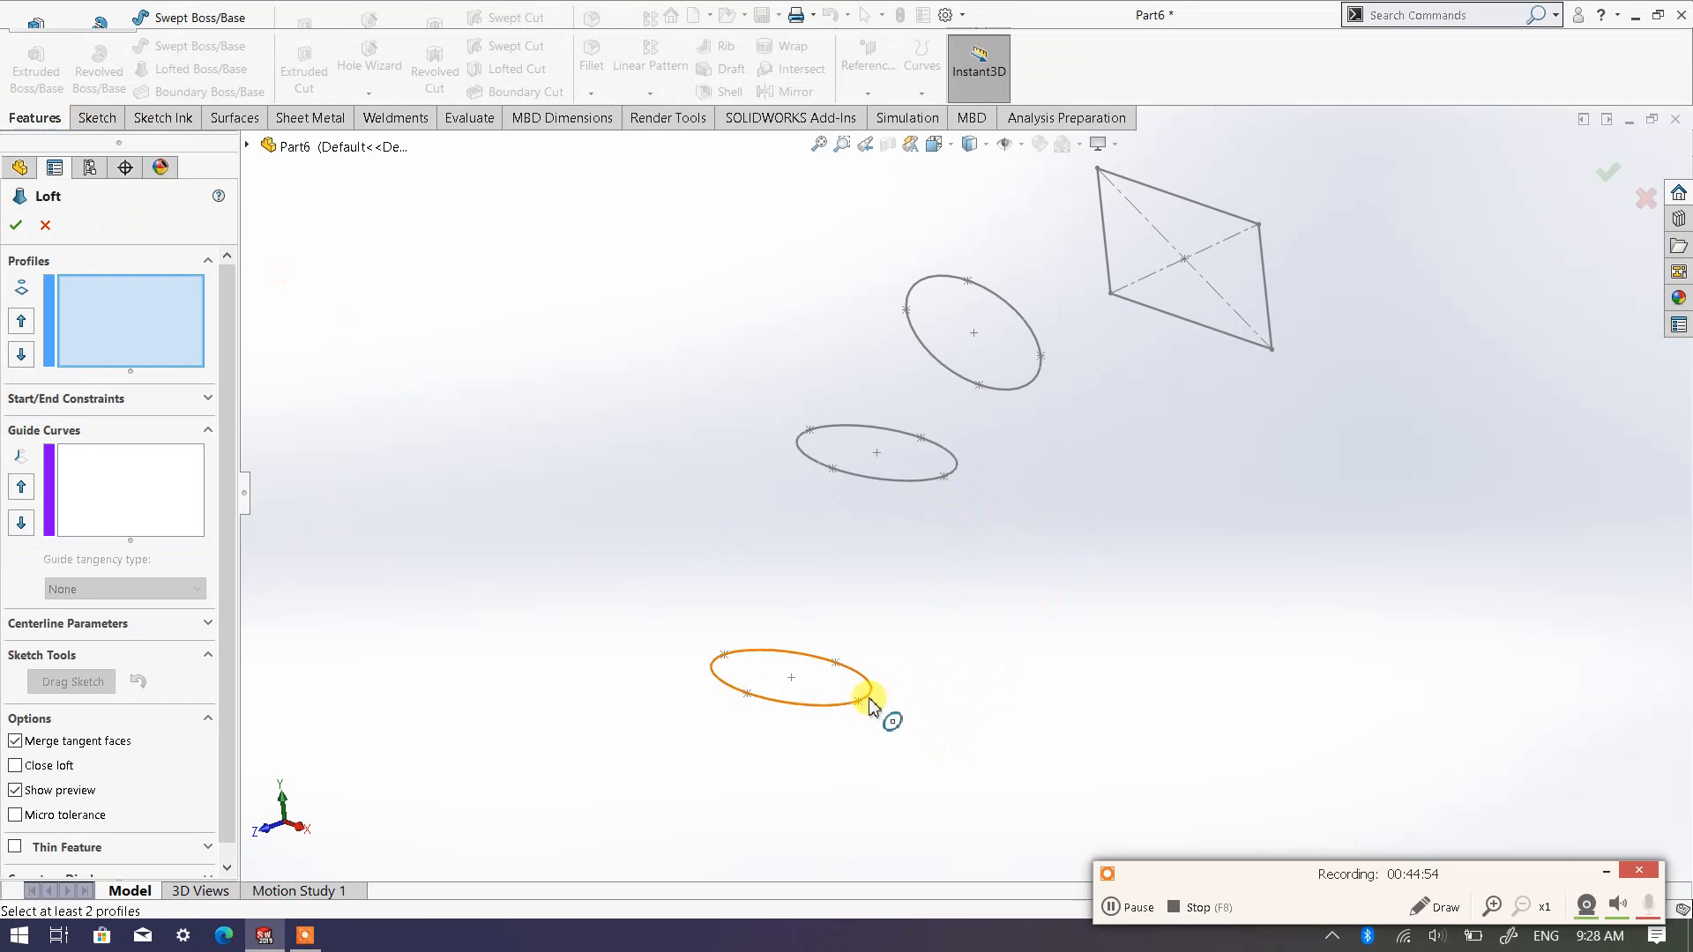
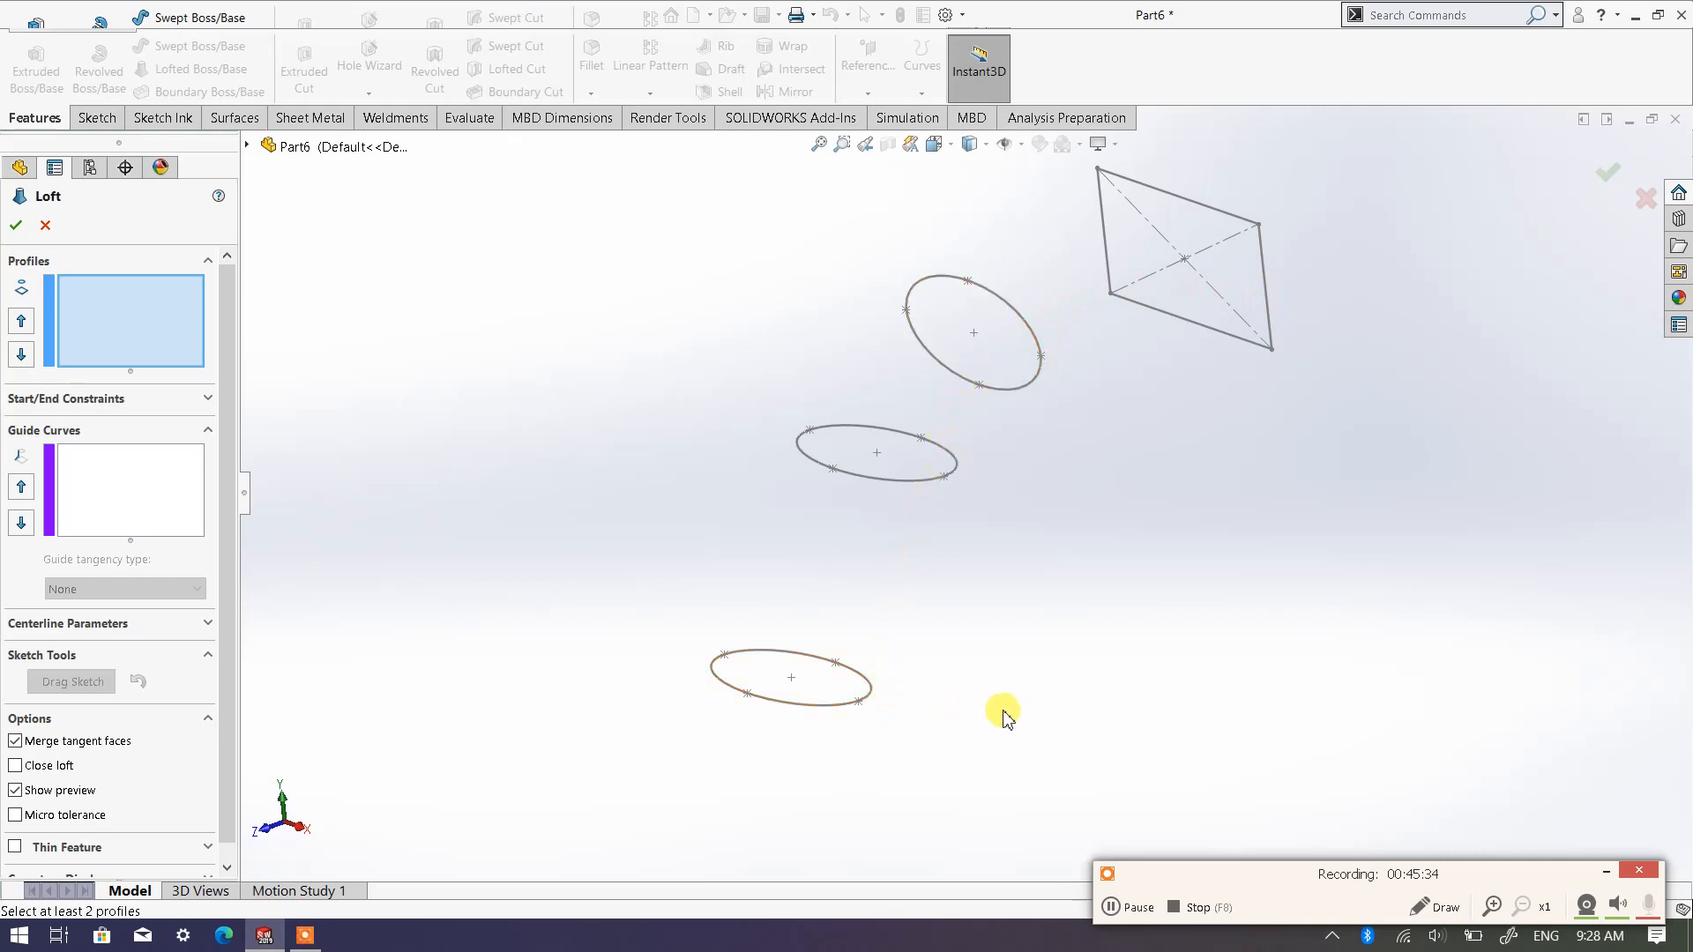
Loft a solid through the three ellipse profiles in sequence and the rectangle profile as the last section
click(859, 702)
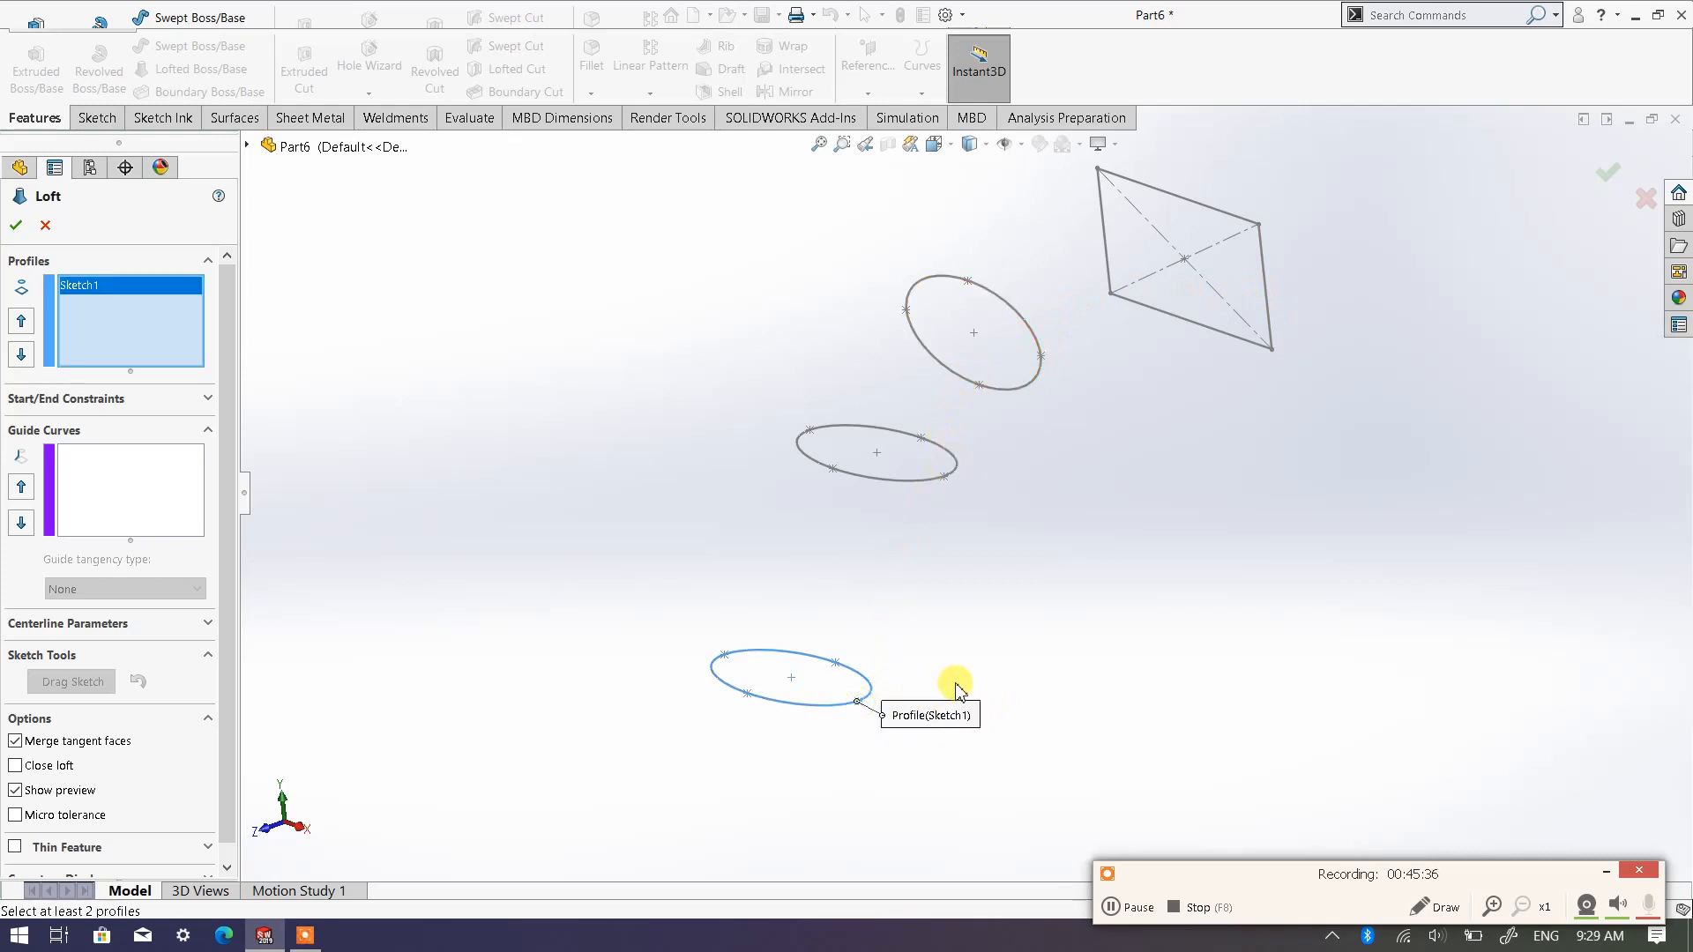
click(945, 479)
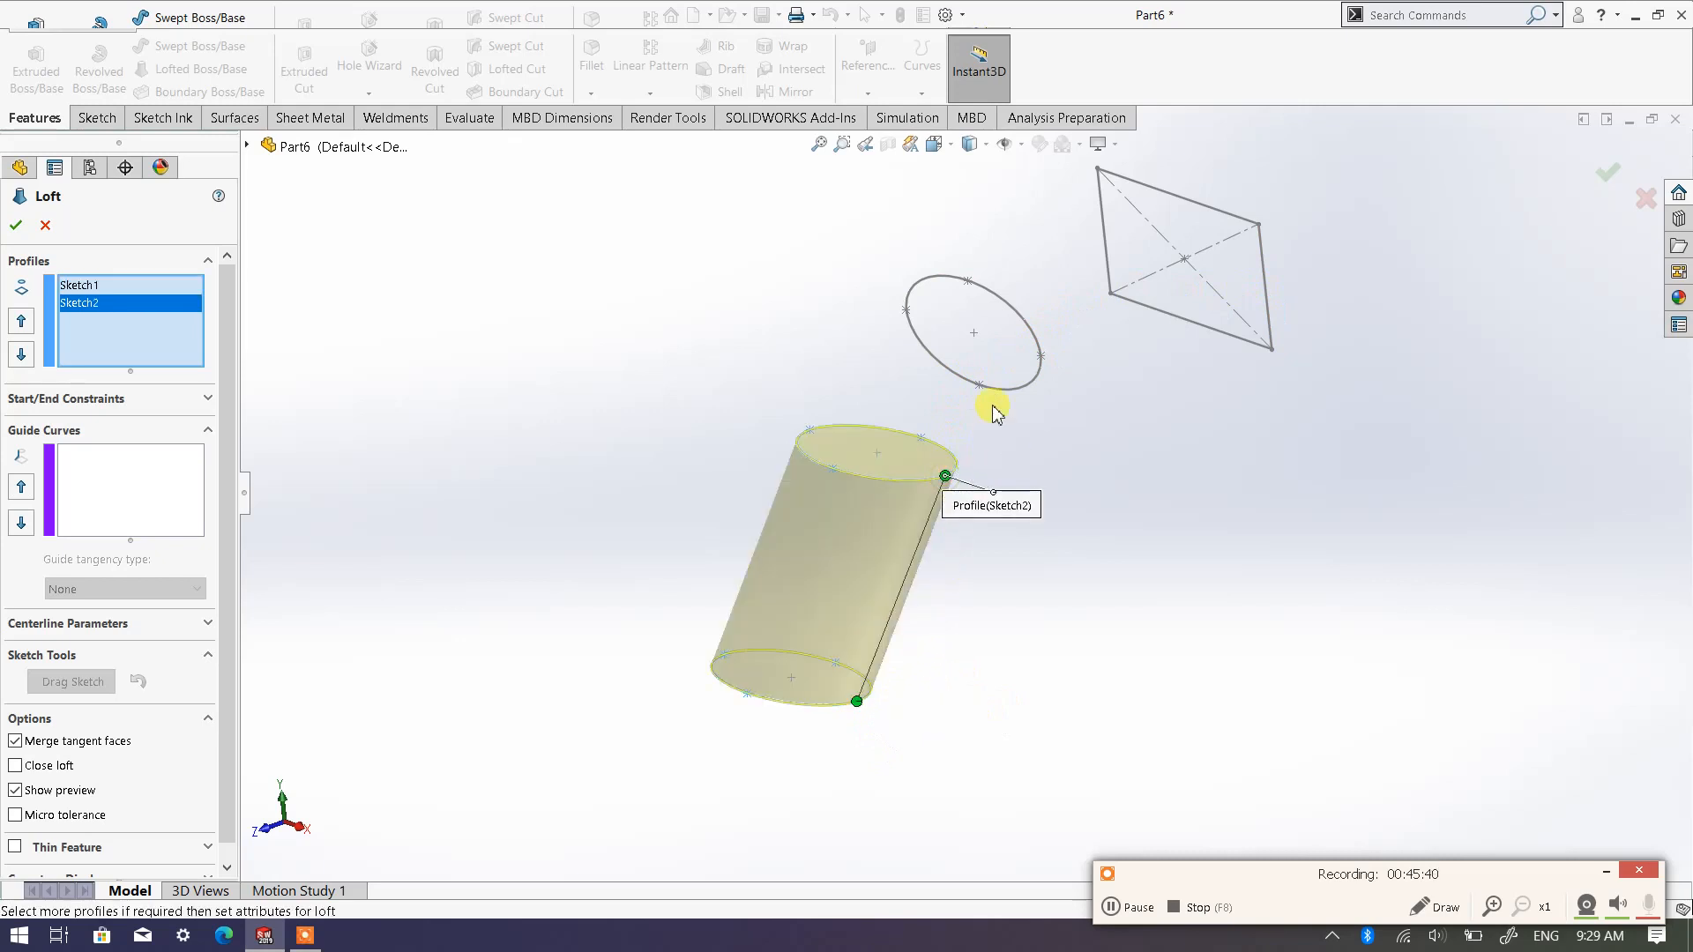
click(1041, 357)
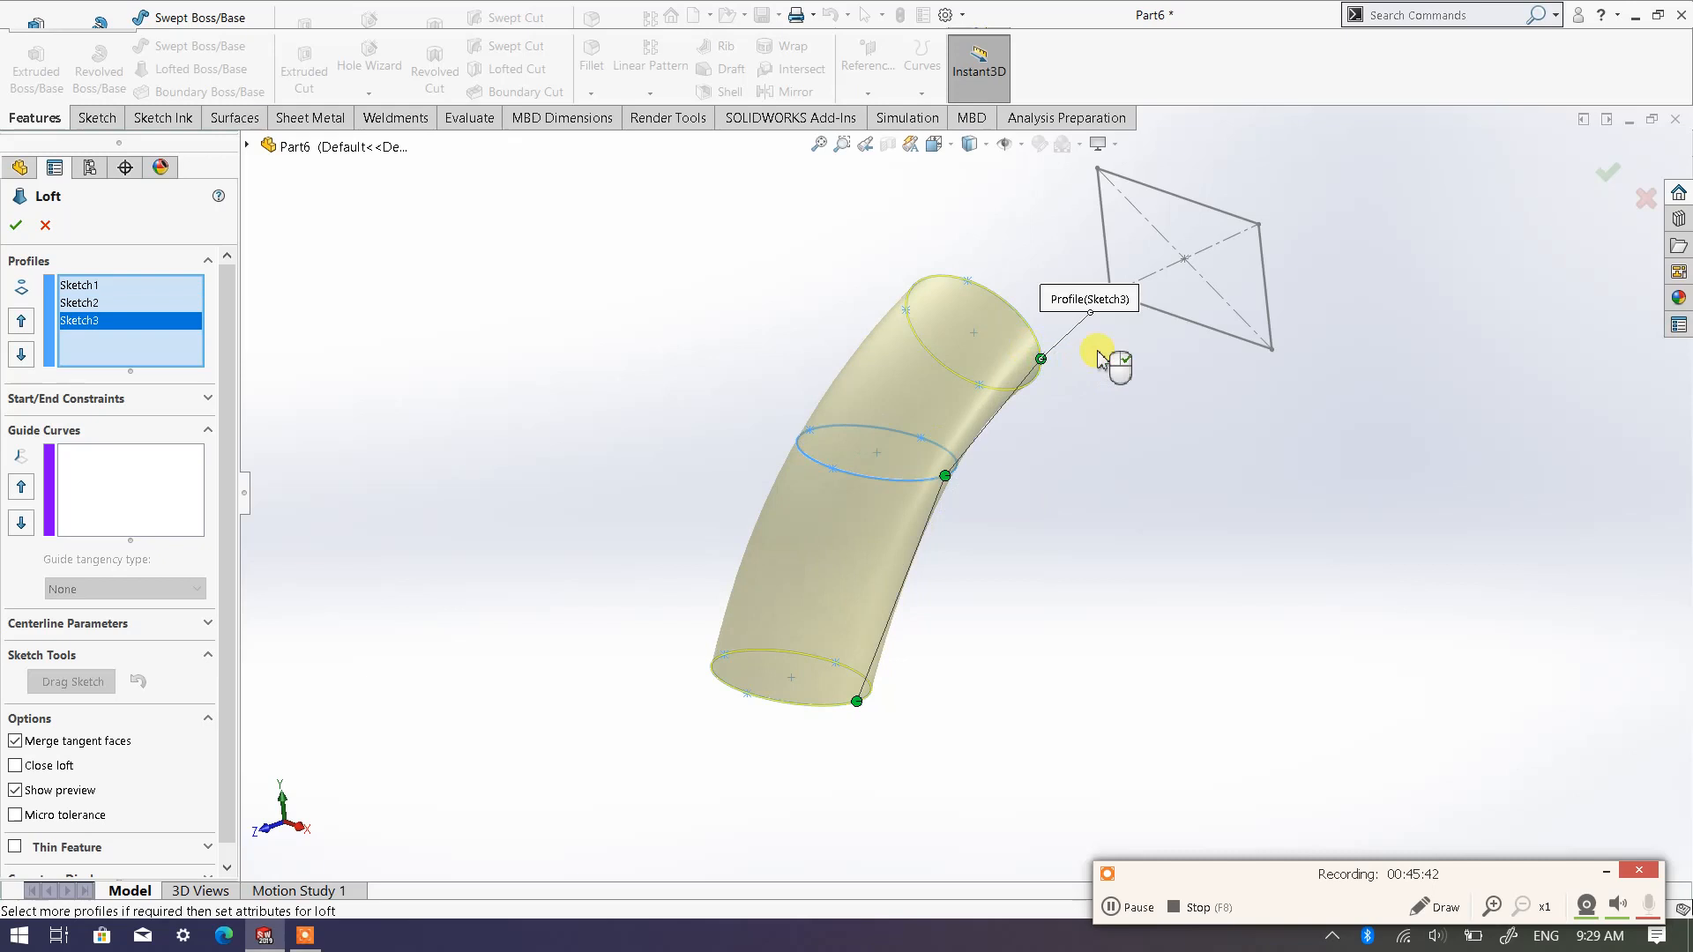
click(1268, 333)
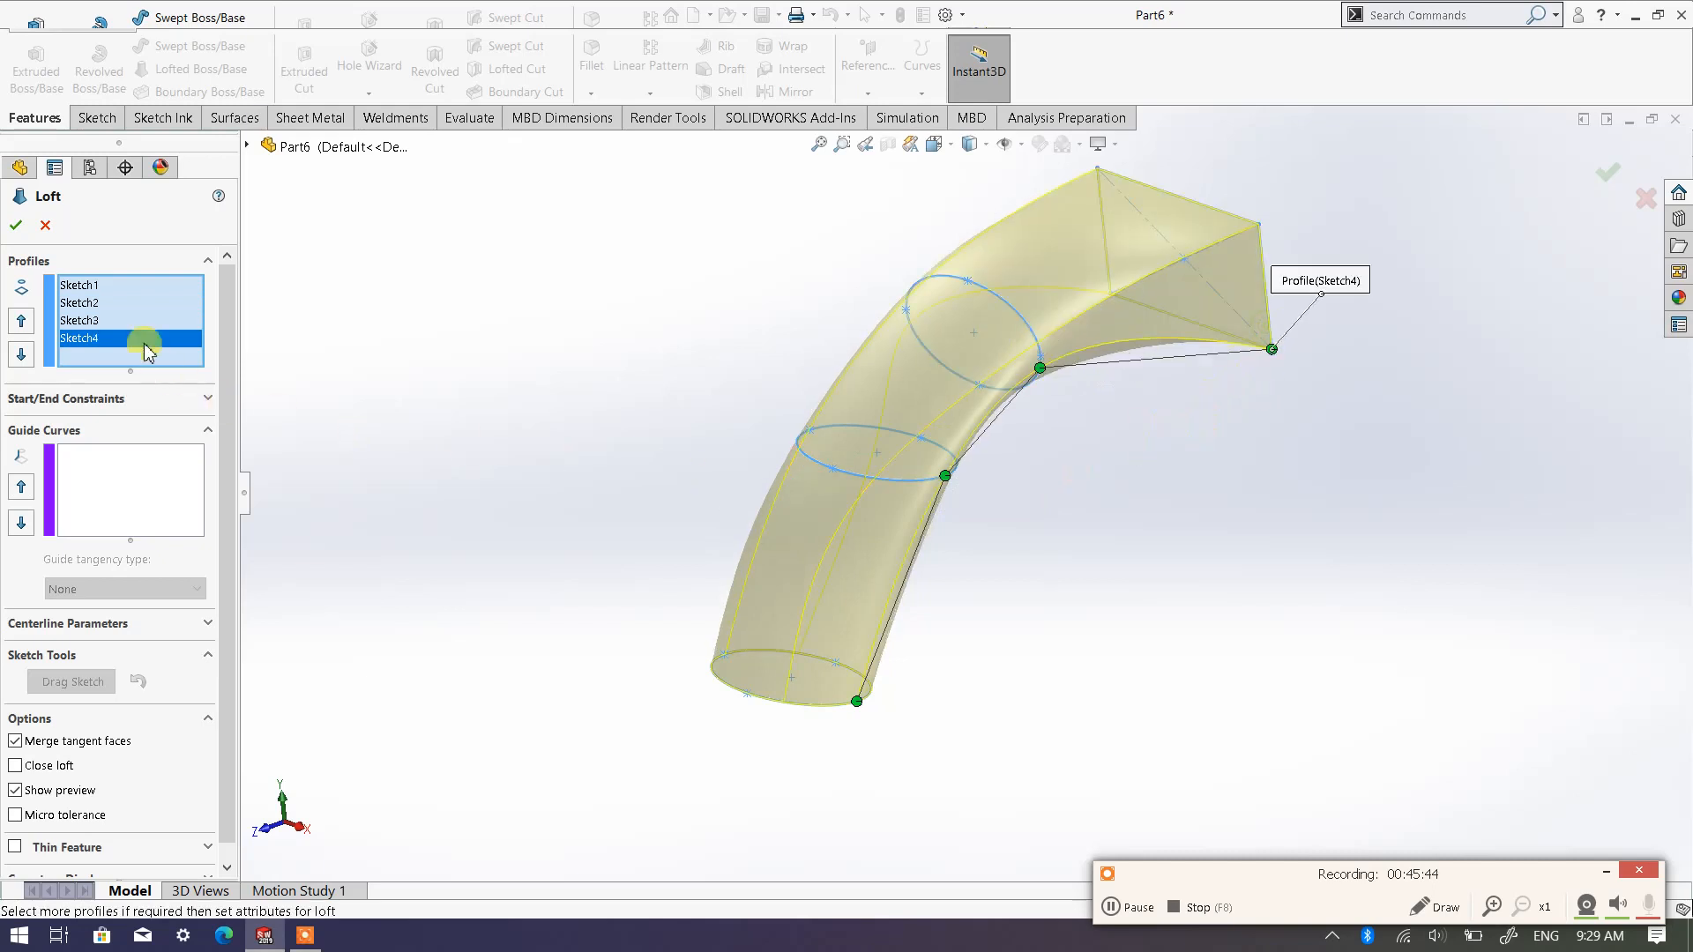
click(14, 227)
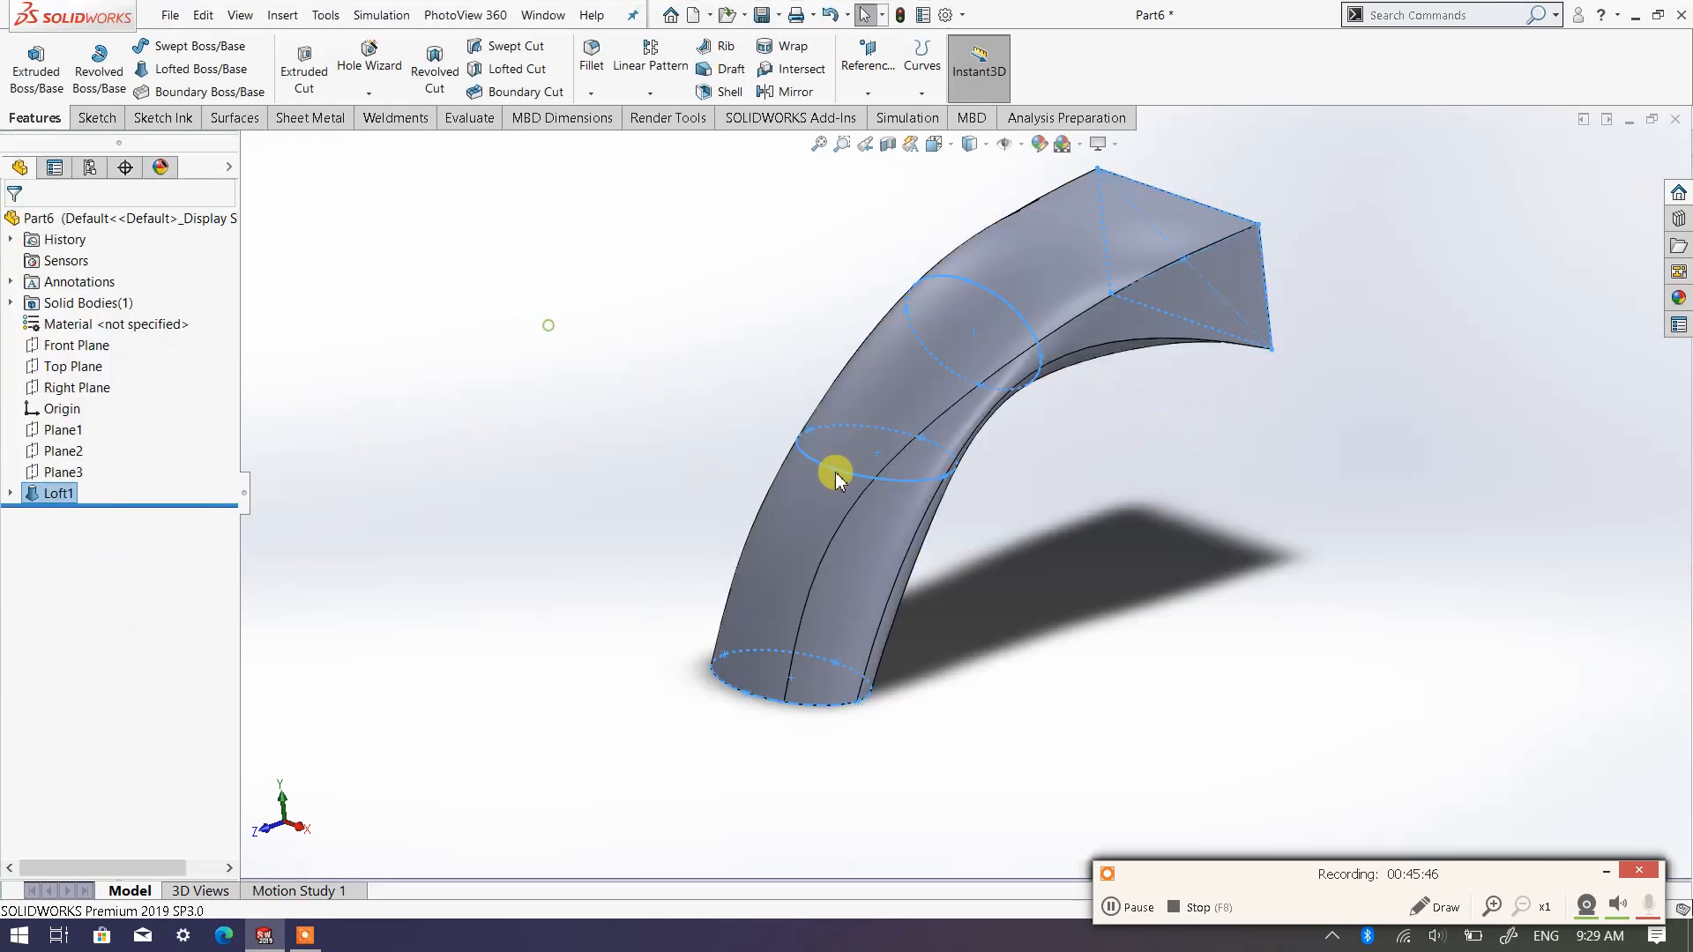
Fillet the upper edge of the rectangular end face and the elliptical end's edge with a 5 mm radius
mouse_move(939, 508)
middle_down()
mouse_move(718, 427)
mouse_move(688, 363)
mouse_move(706, 340)
mouse_move(661, 370)
mouse_move(1056, 524)
mouse_move(1079, 562)
mouse_move(895, 511)
mouse_move(945, 516)
middle_up()
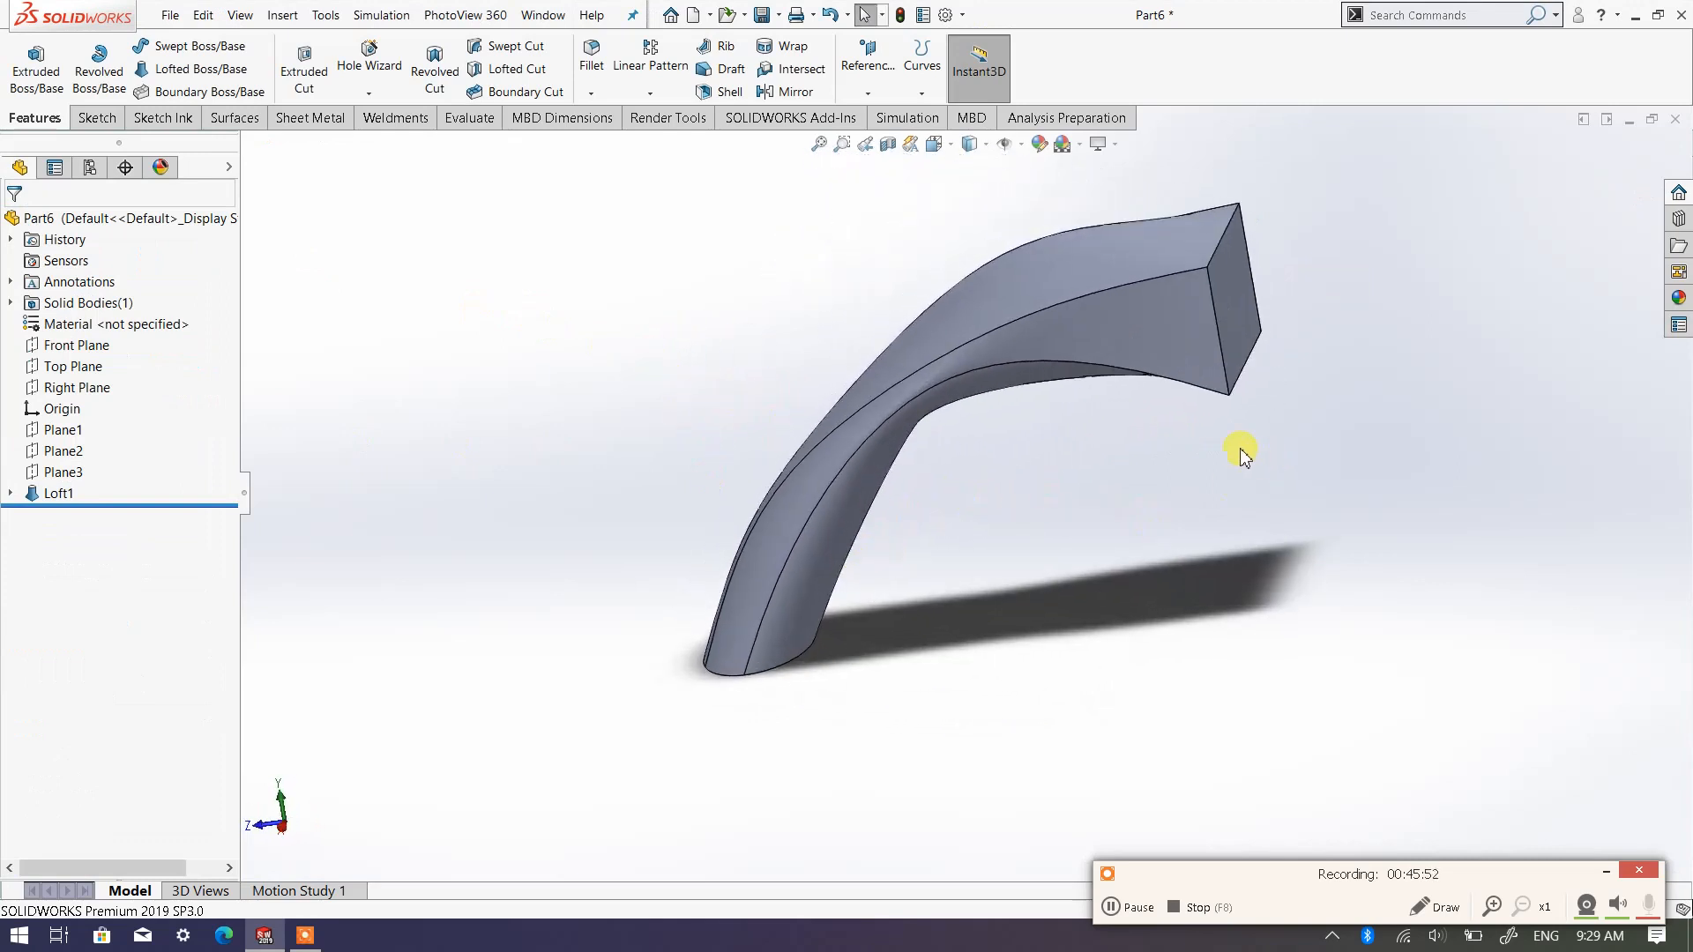
scroll(1324, 323, down, 2)
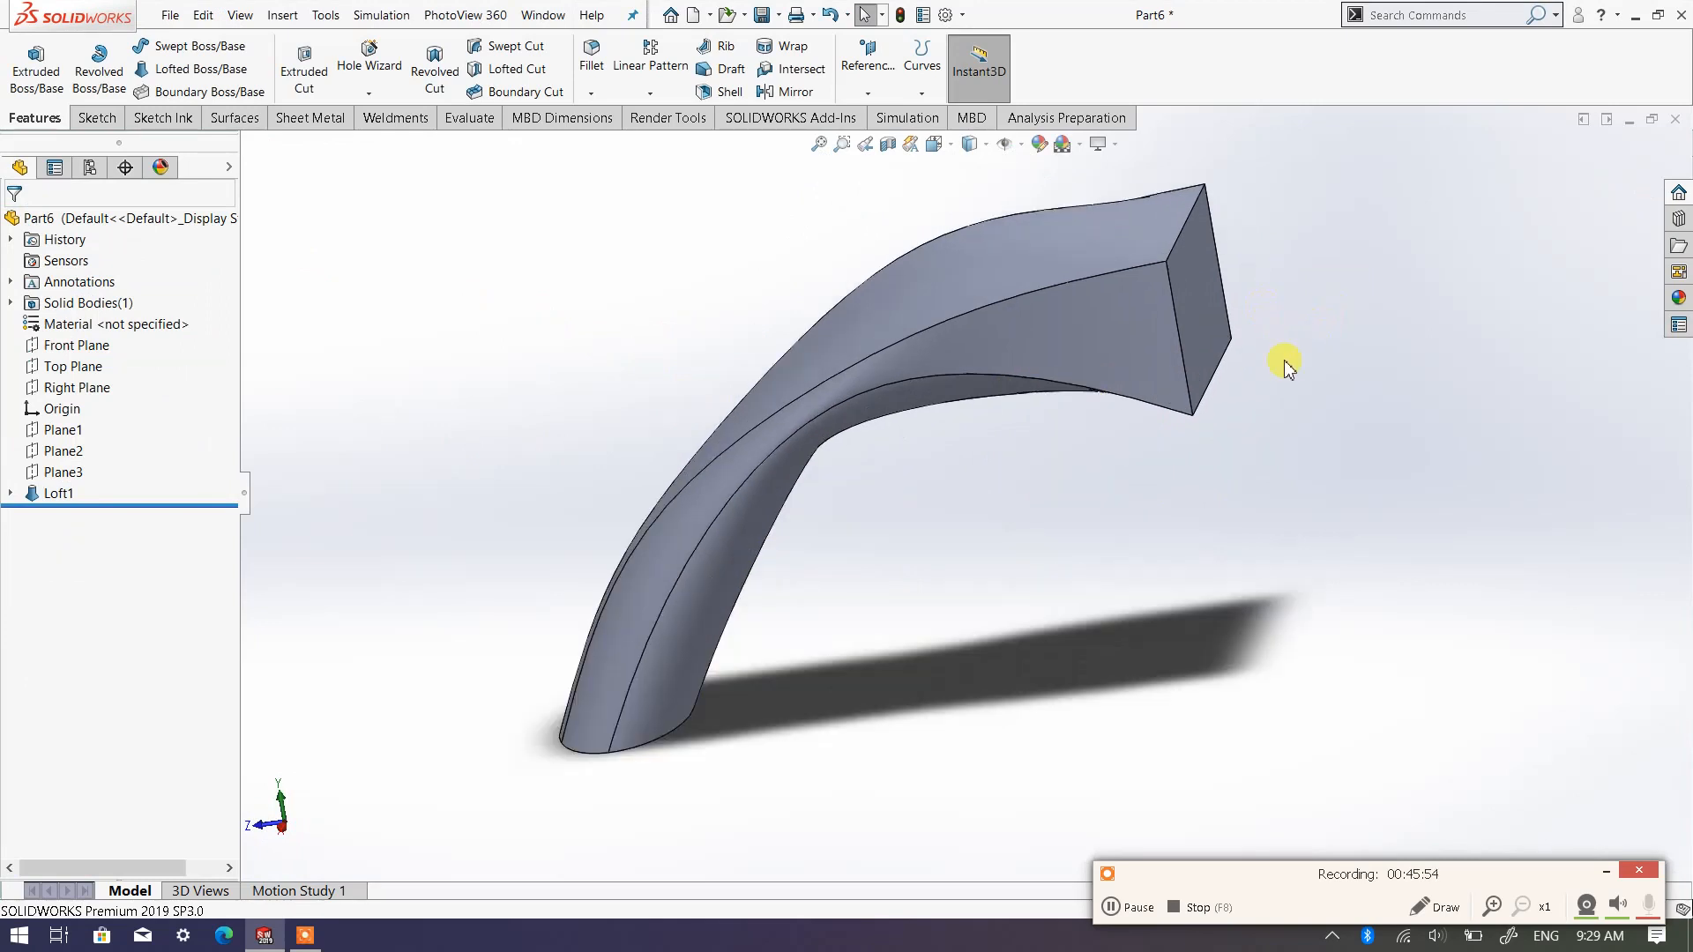
middle_drag(767, 253, 724, 182)
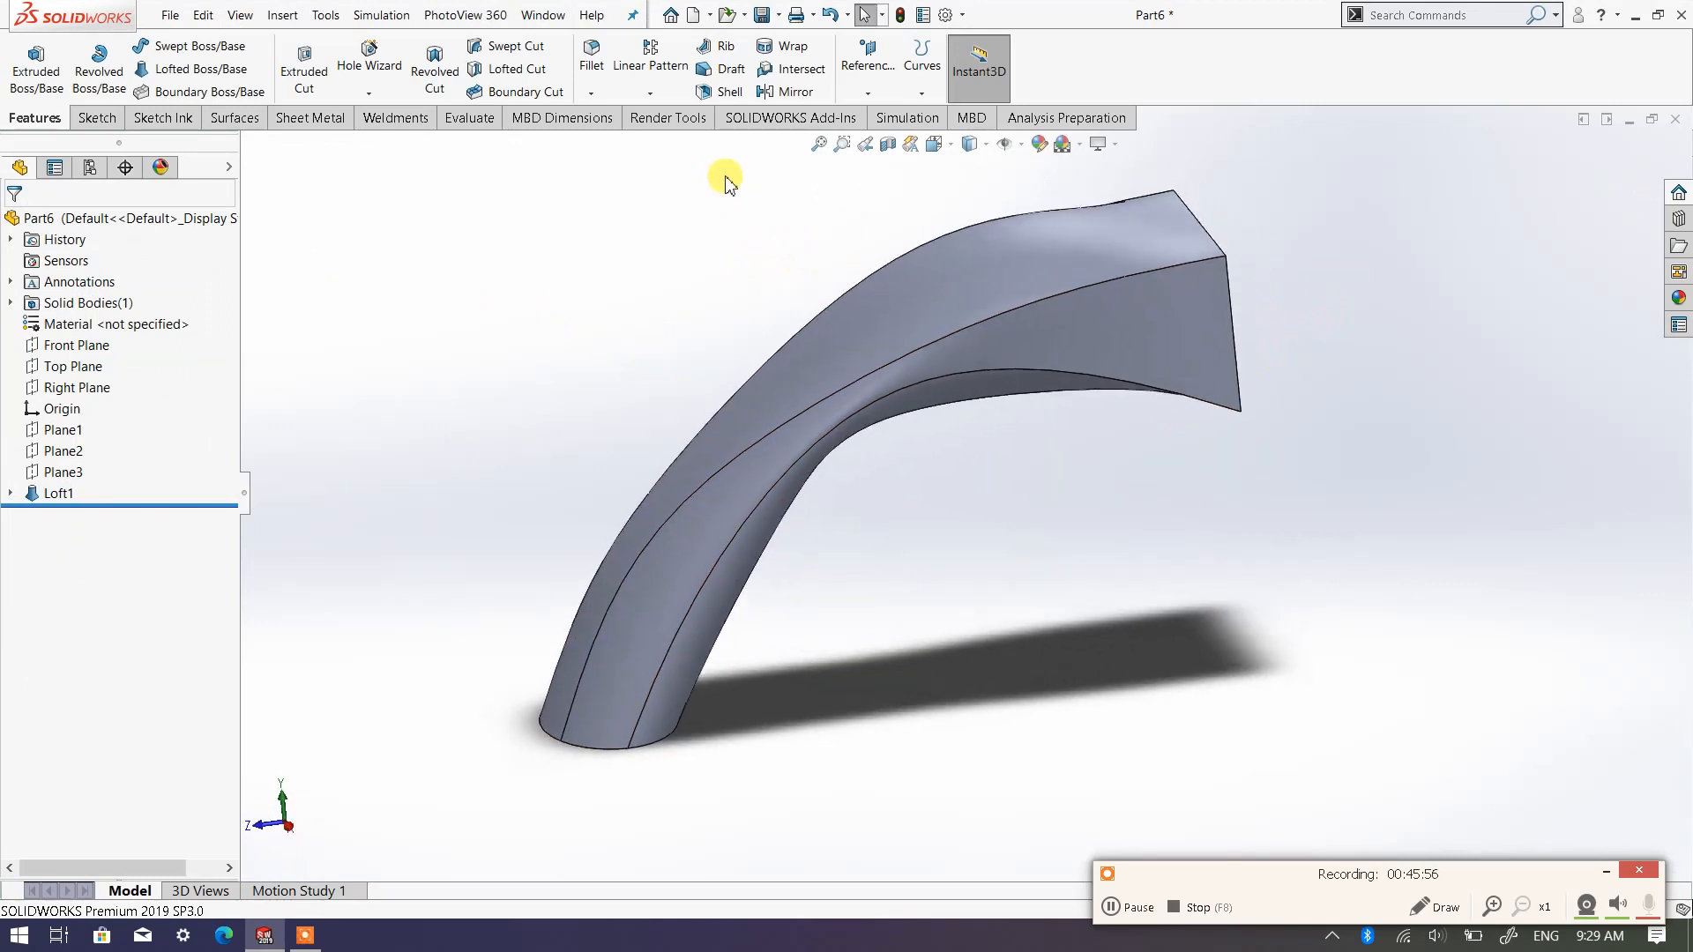
middle_drag(975, 291, 881, 299)
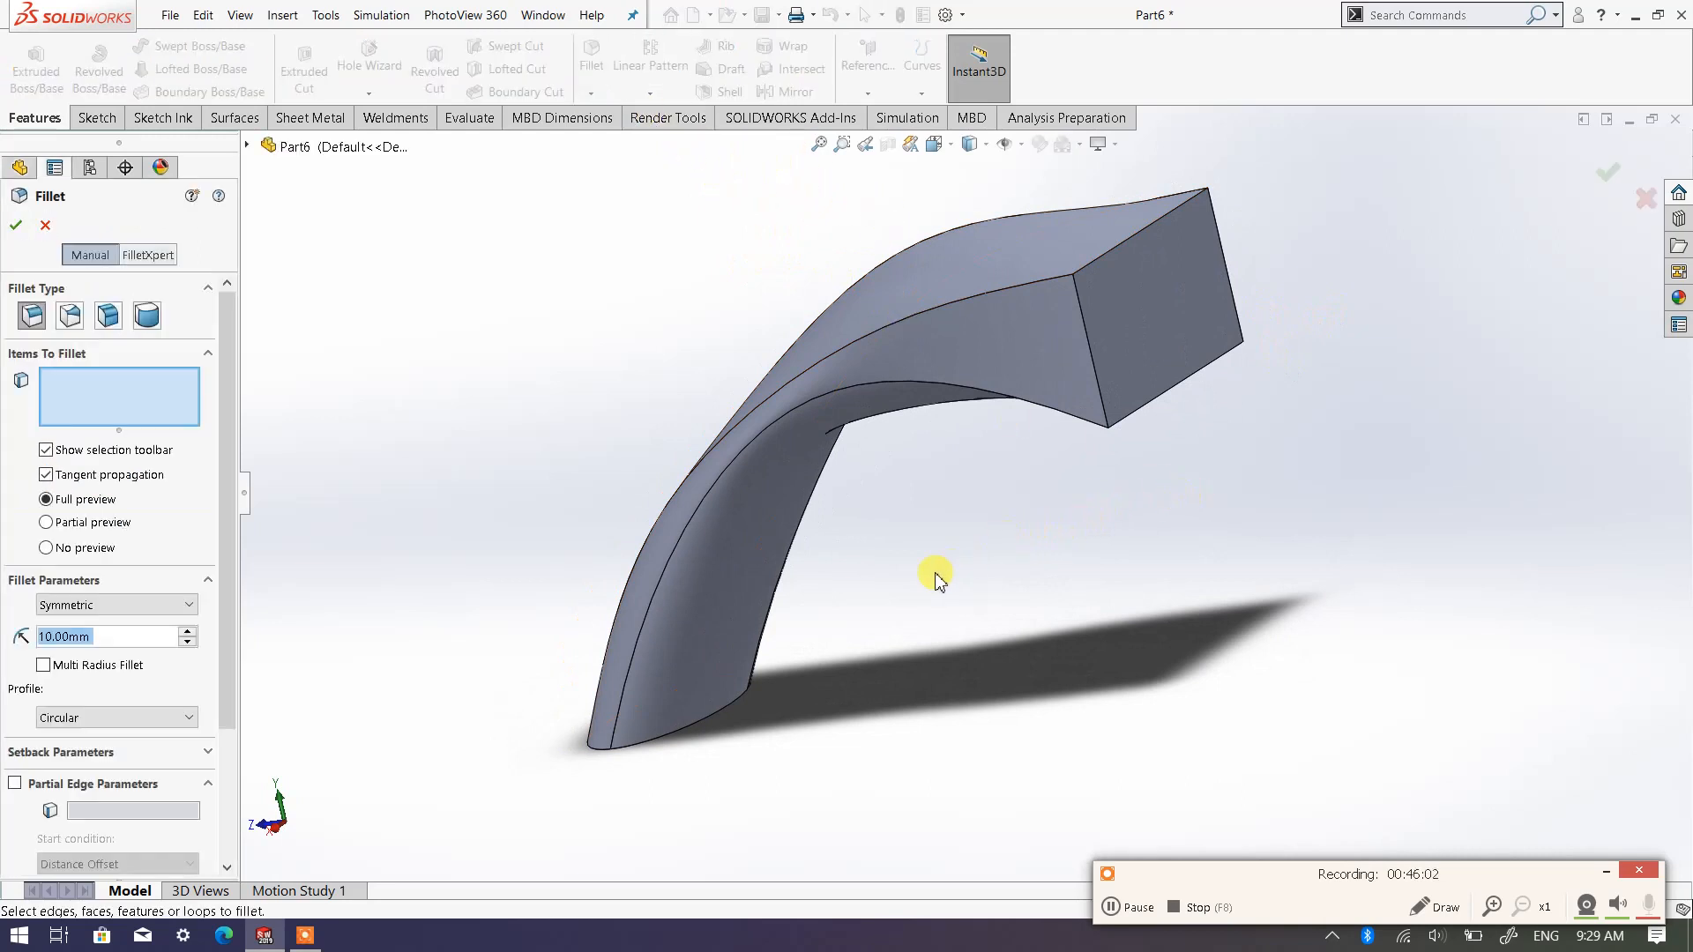
text(5)
middle_drag(926, 473, 1086, 411)
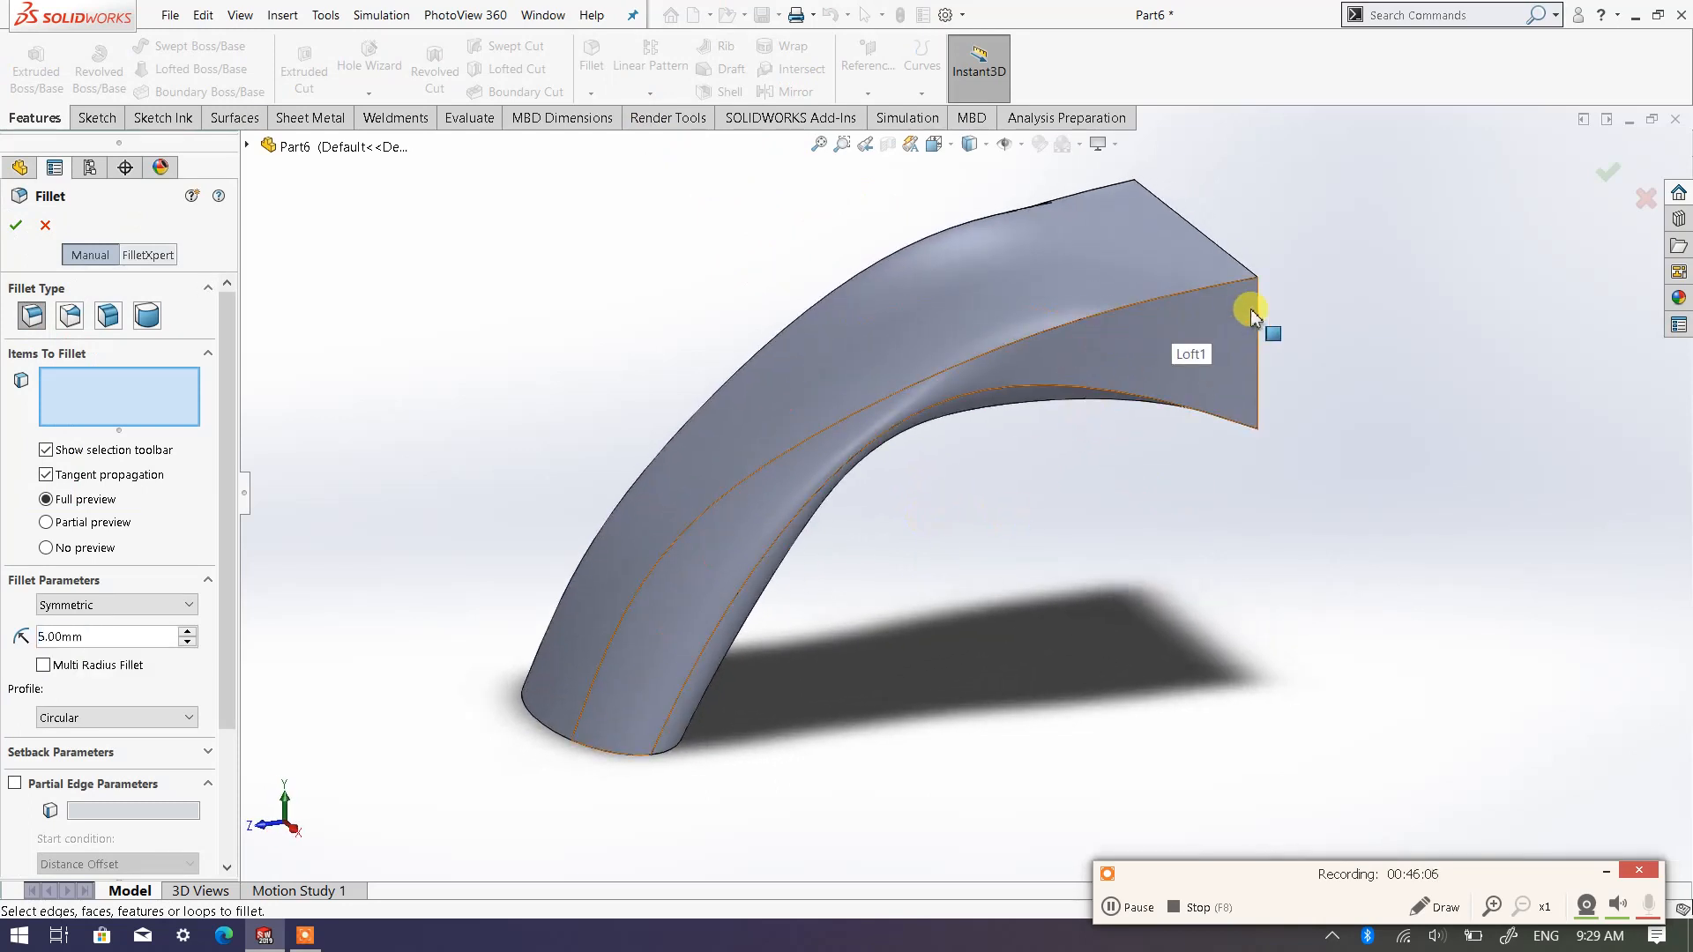
middle_drag(1247, 309, 1083, 306)
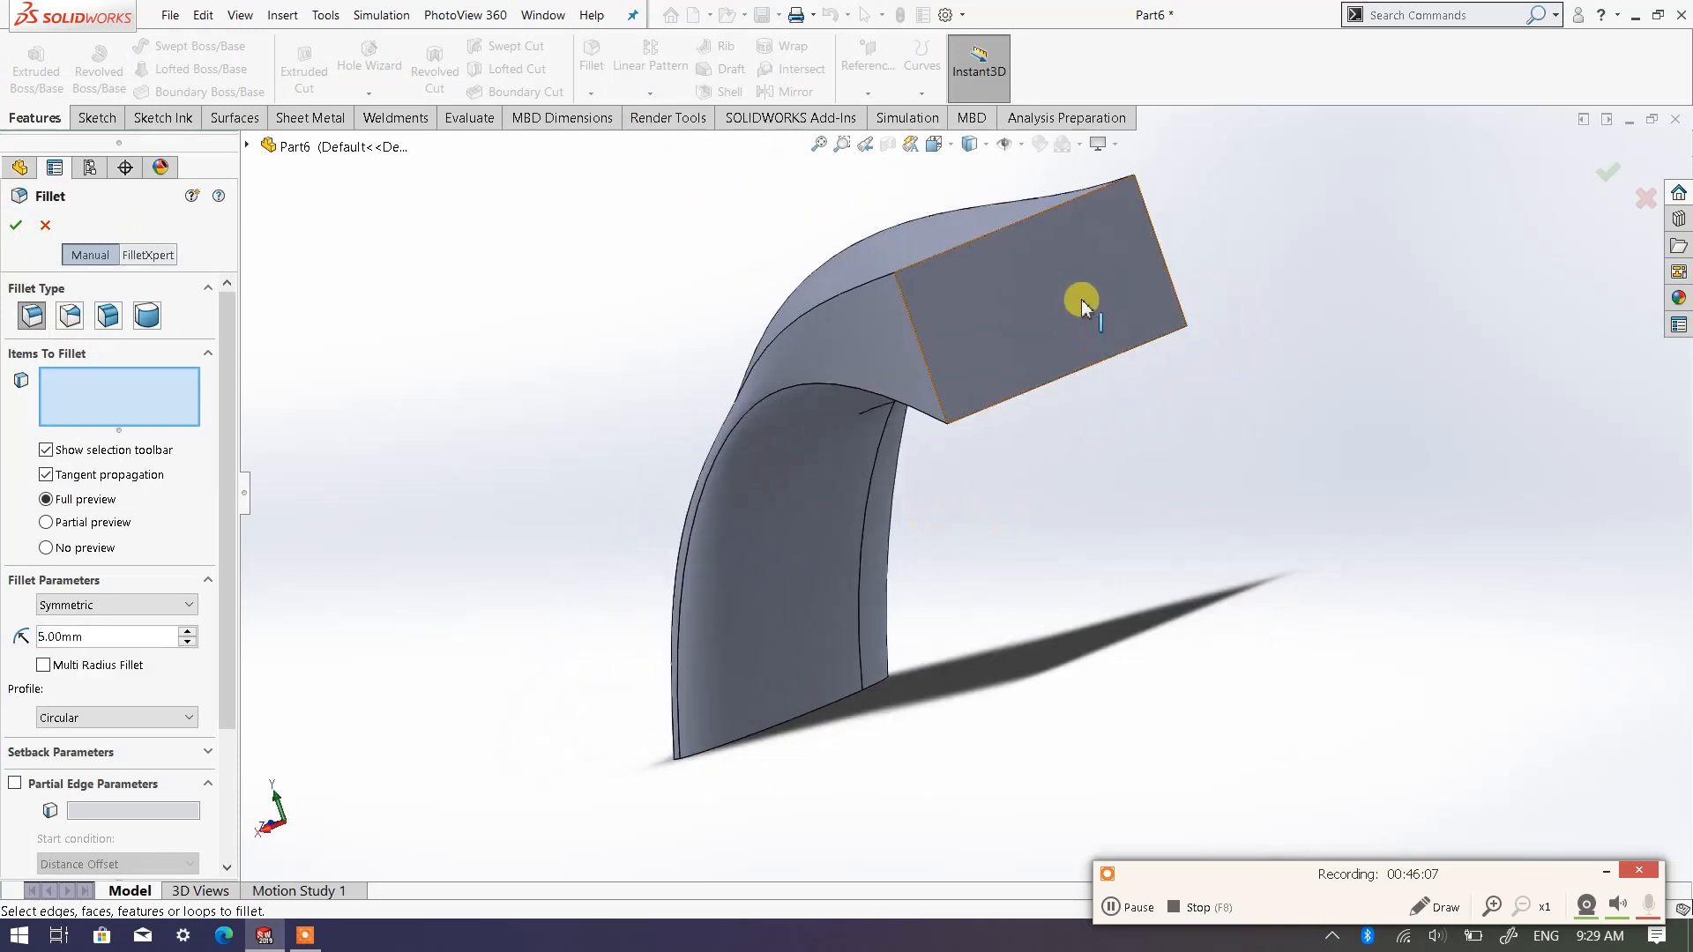
click(912, 275)
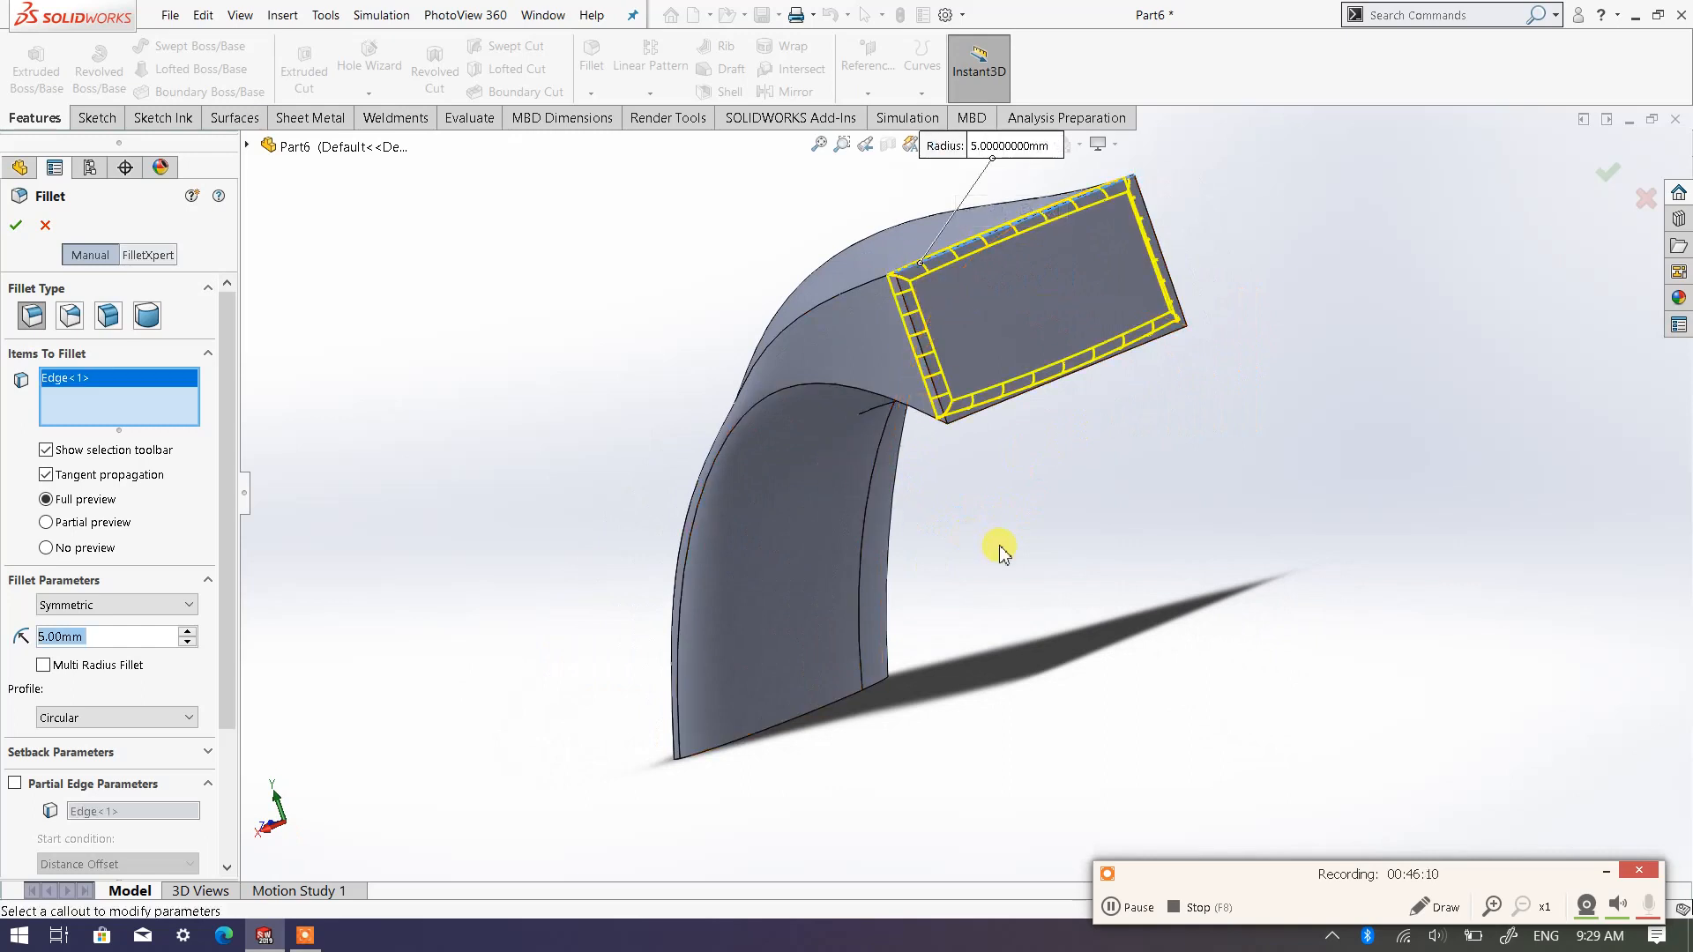
middle_drag(1000, 551, 1155, 361)
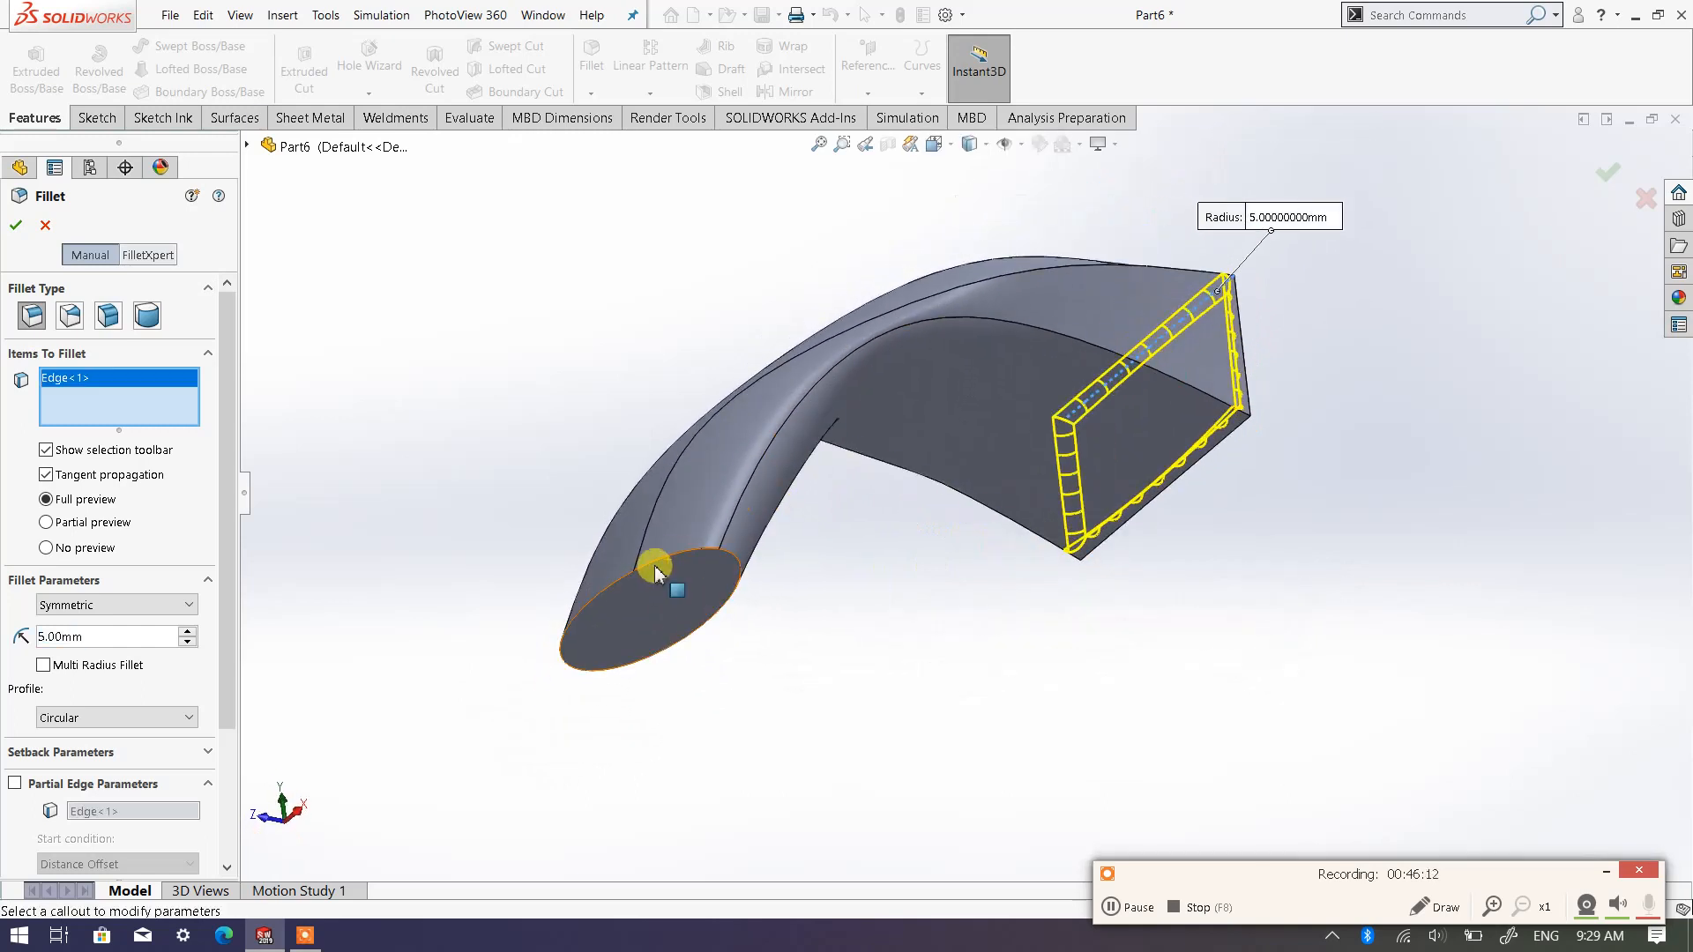
click(661, 569)
middle_drag(782, 650, 421, 480)
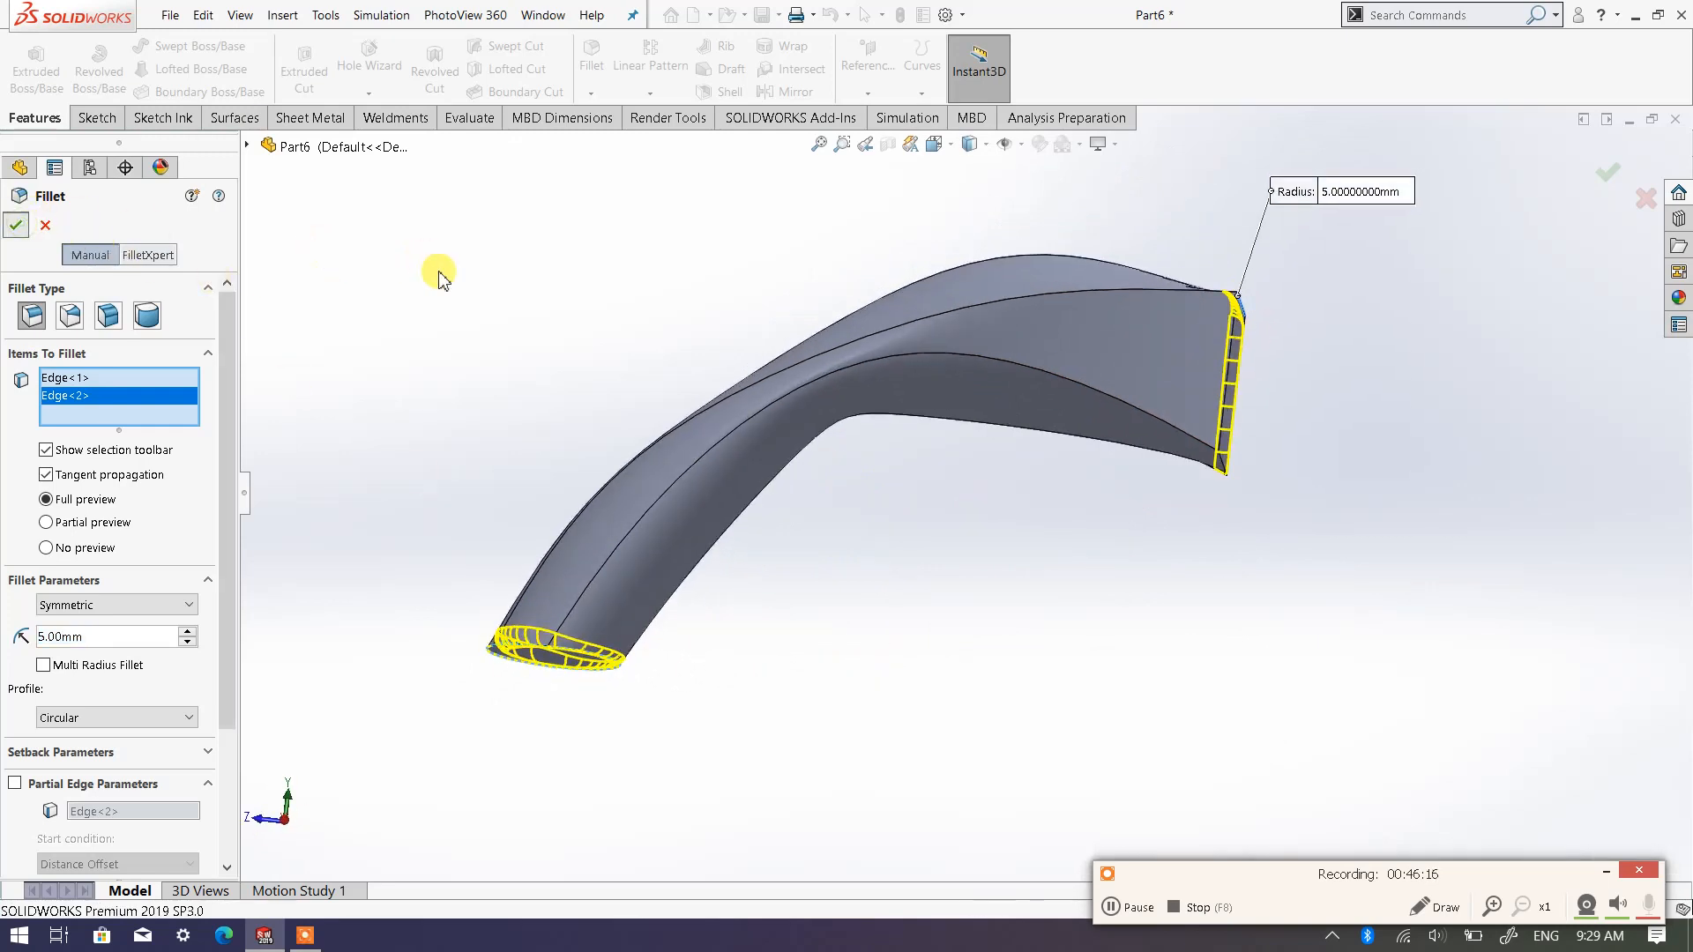
Try to fillet the near vertical edge of the rectangular end face with a 5 mm radius
middle_drag(971, 491, 937, 529)
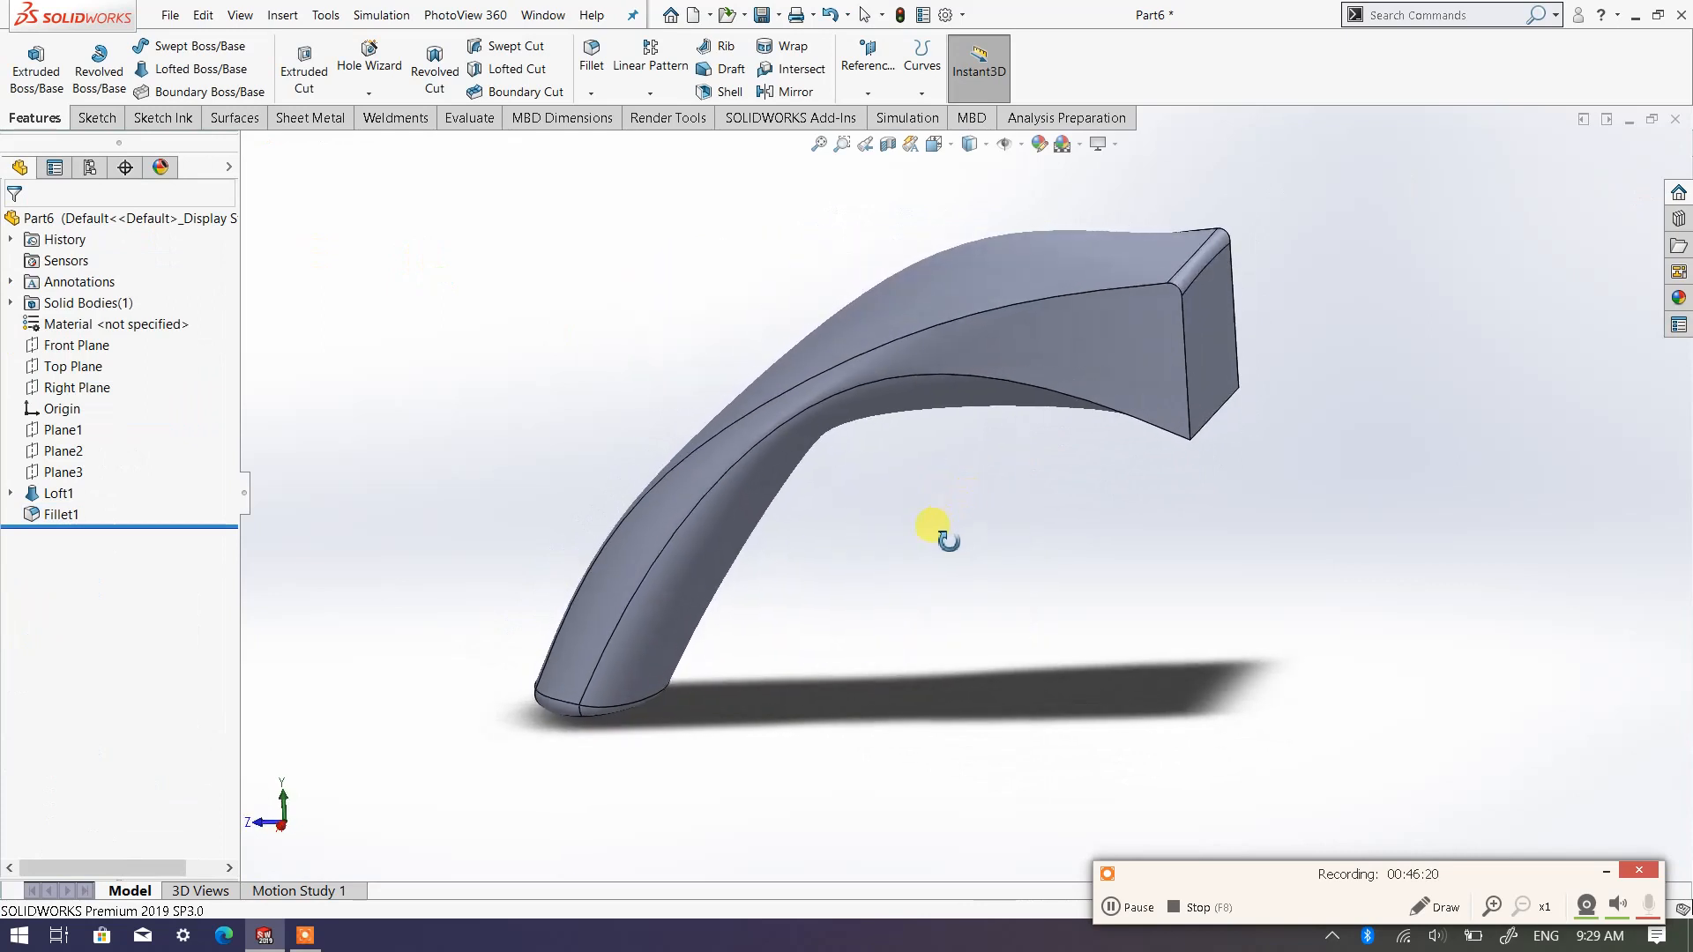
click(592, 60)
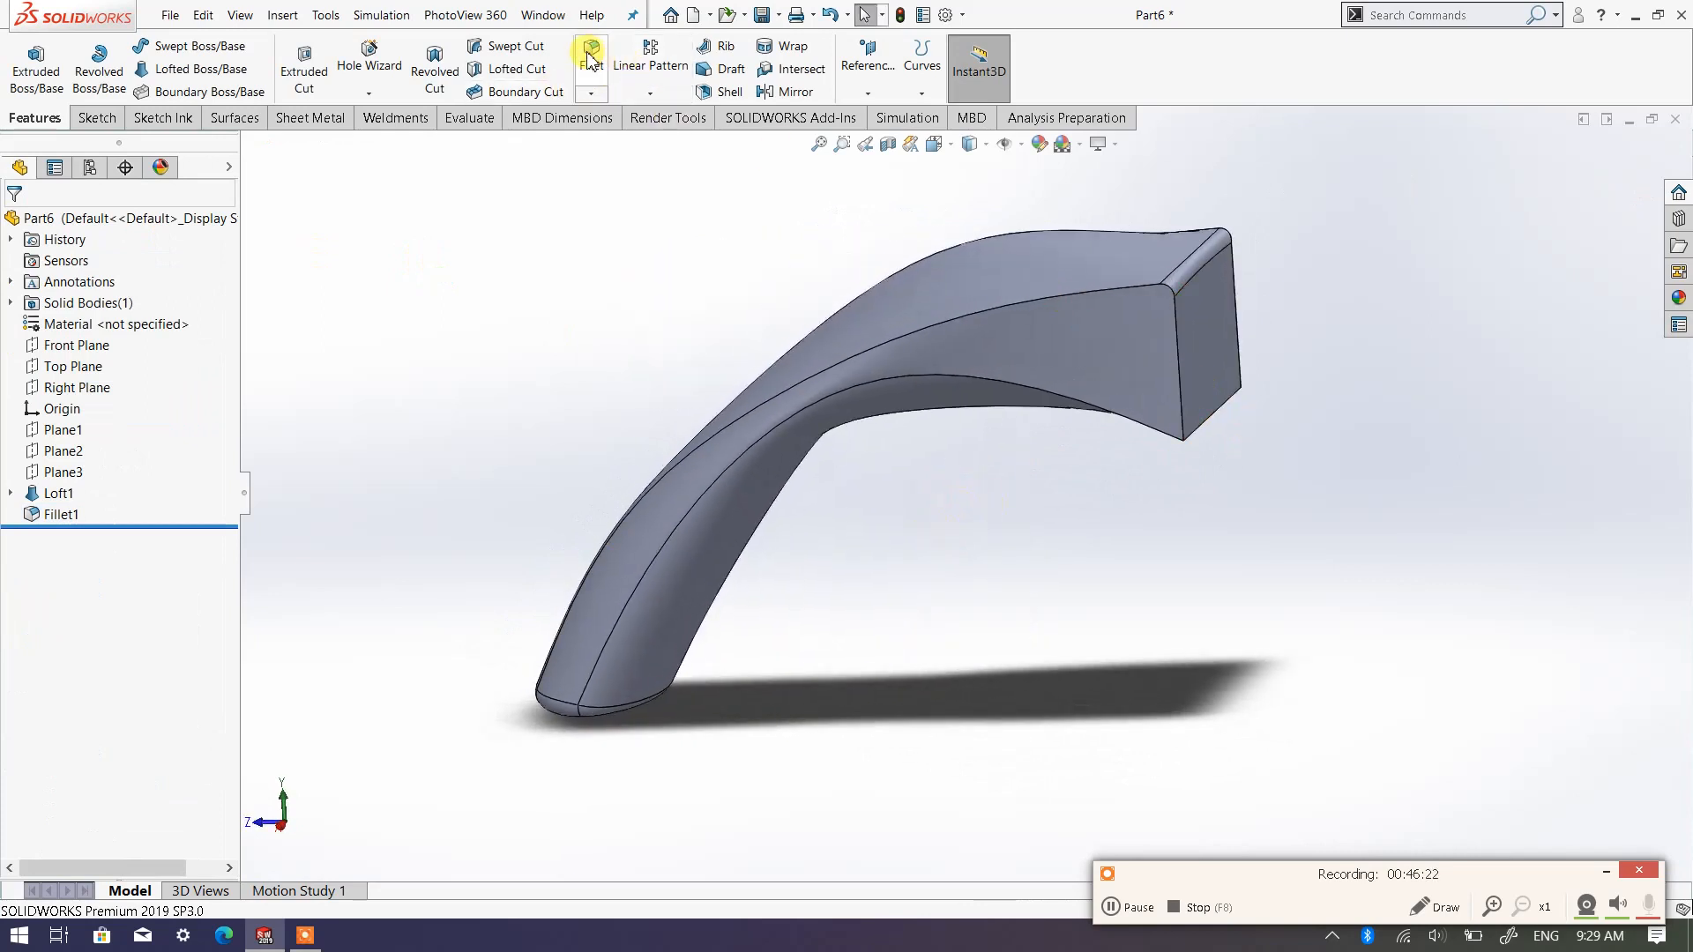
click(1179, 378)
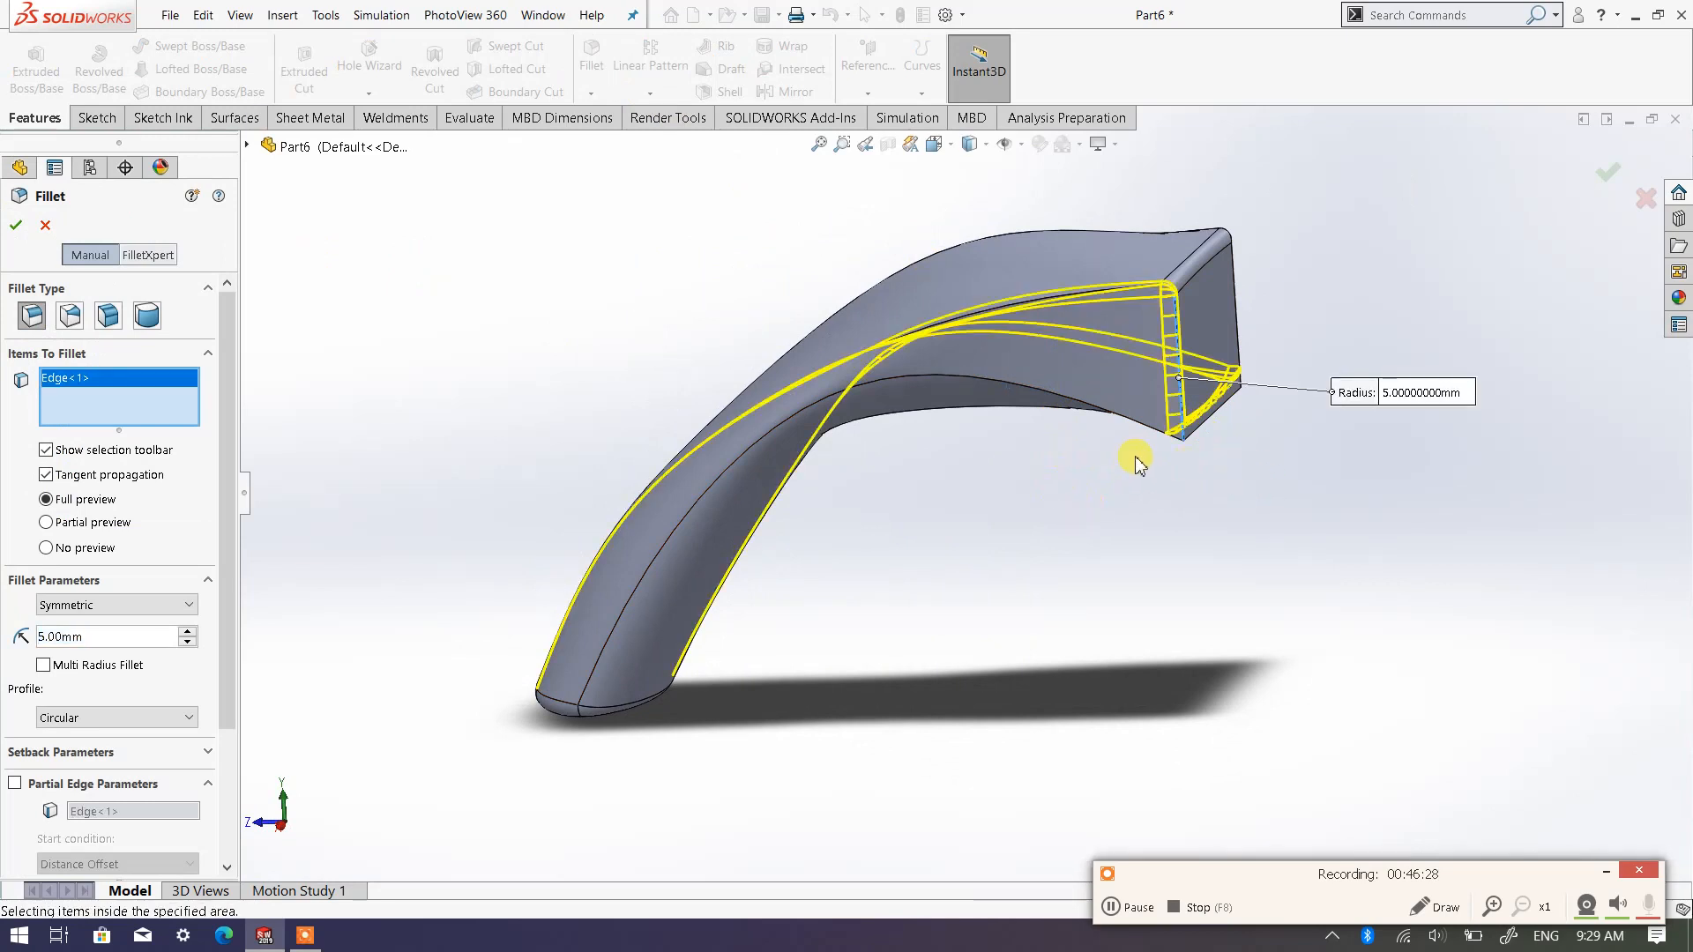
key(Return)
Delete the fillet feature that rounds both ends of the loft
middle_drag(1107, 491, 952, 500)
click(63, 517)
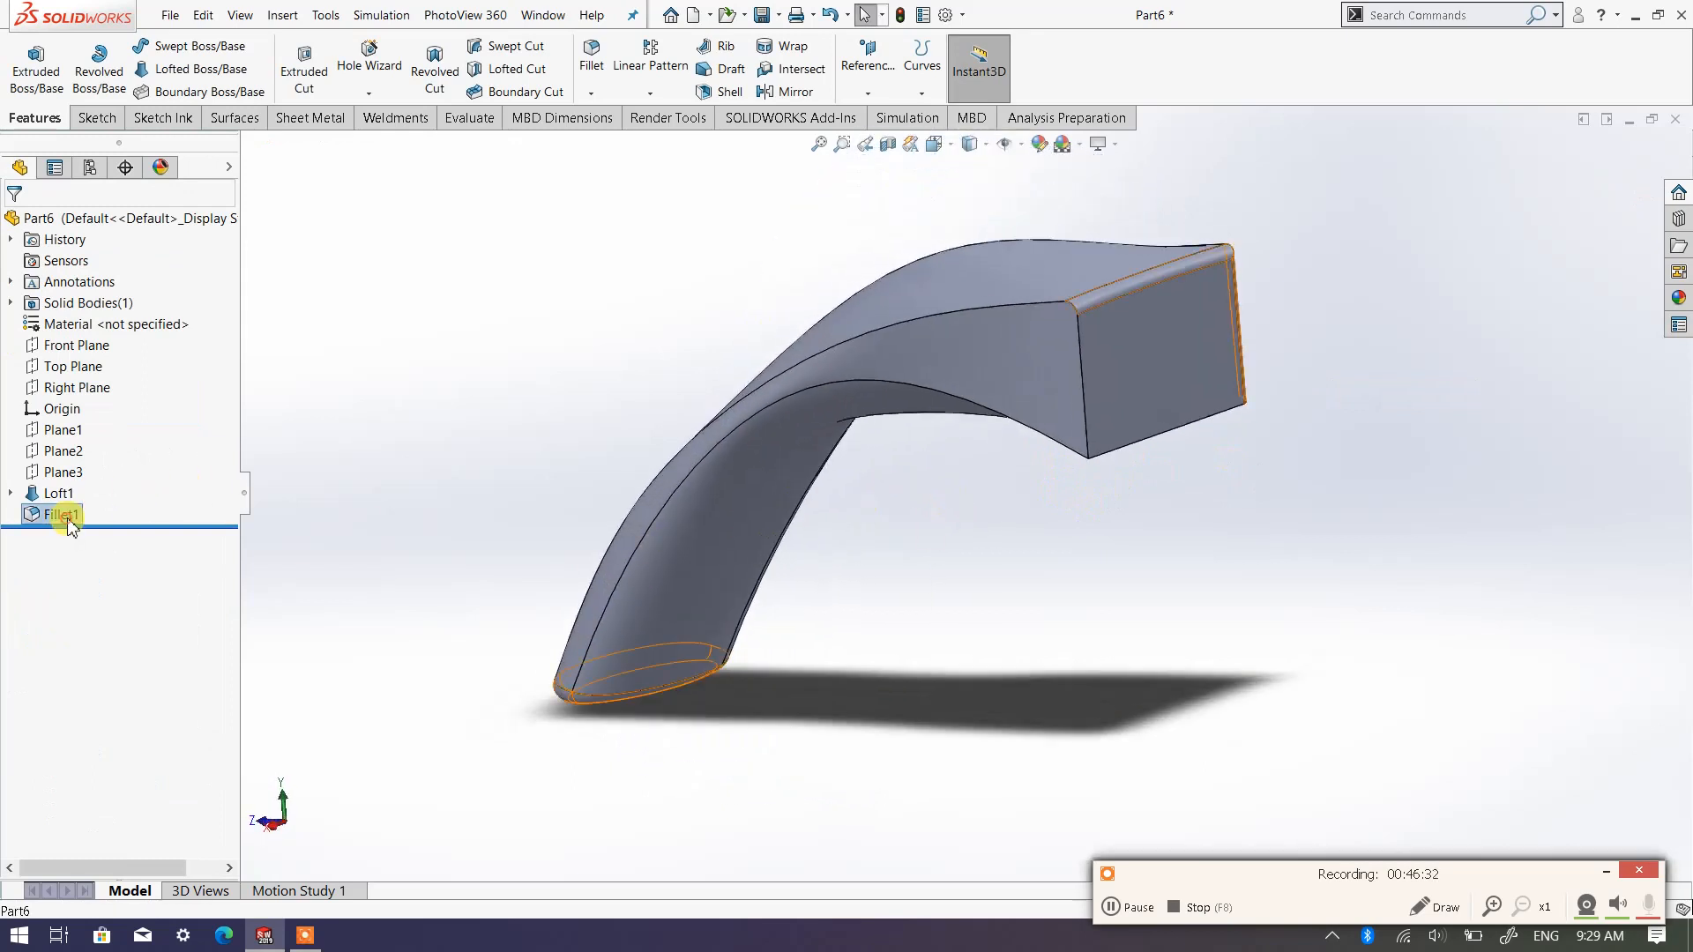
right_click(71, 522)
click(88, 642)
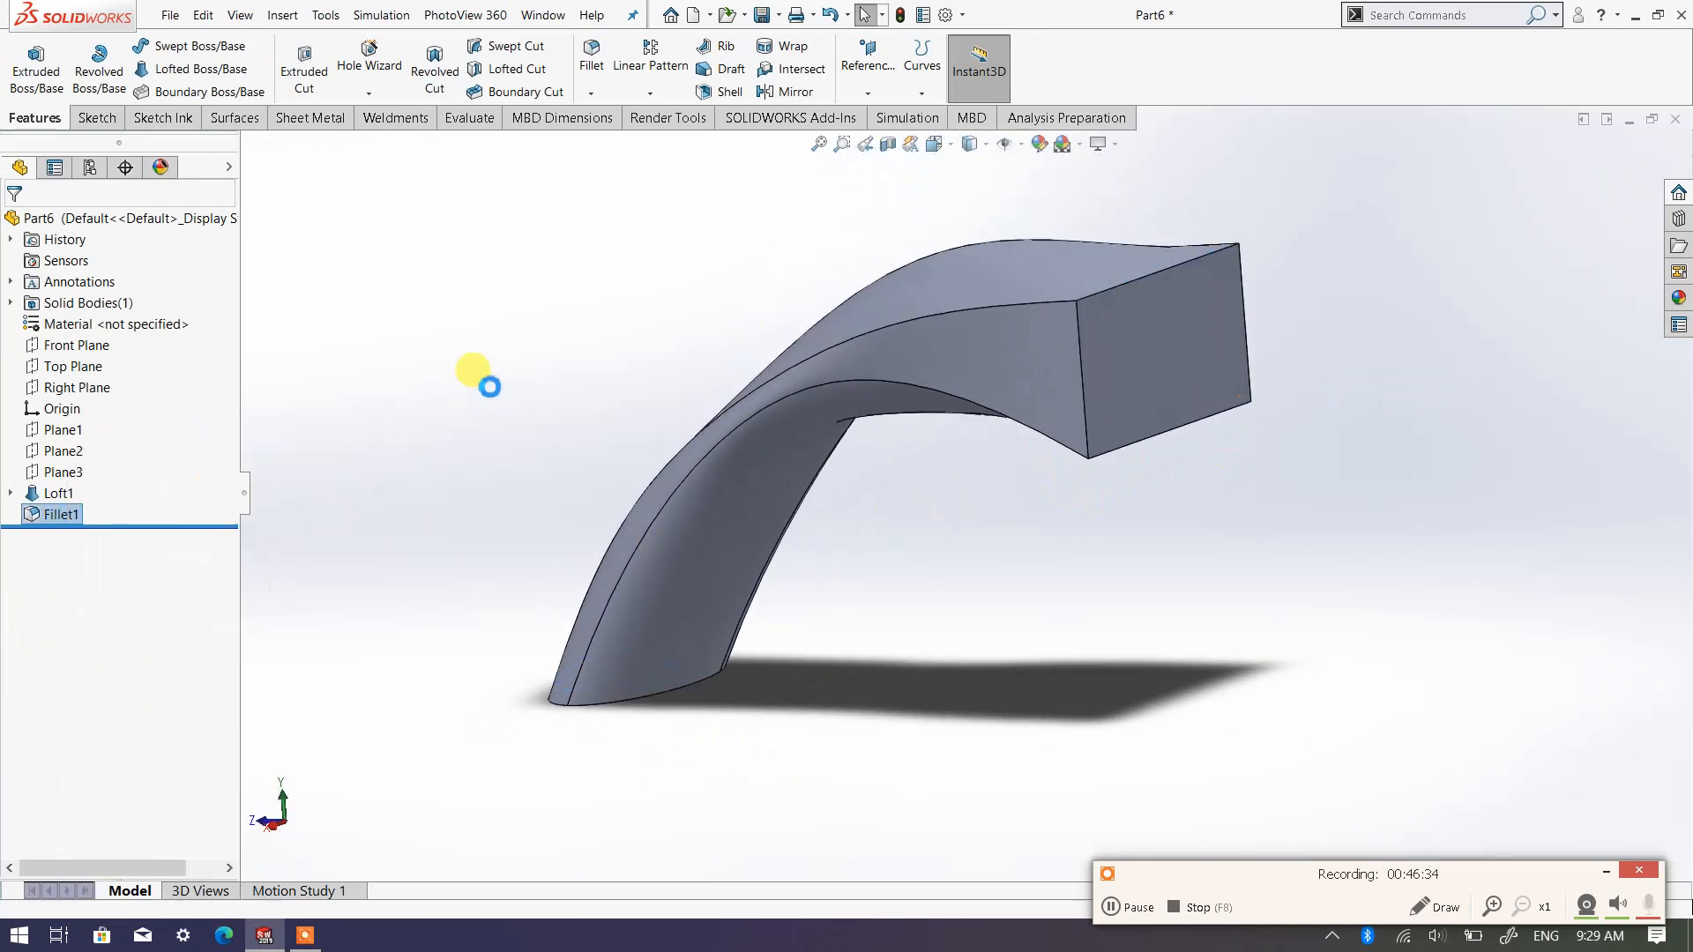
Fillet the edge of the loft's elliptical end face with a 5 mm radius
middle_drag(723, 556, 1151, 352)
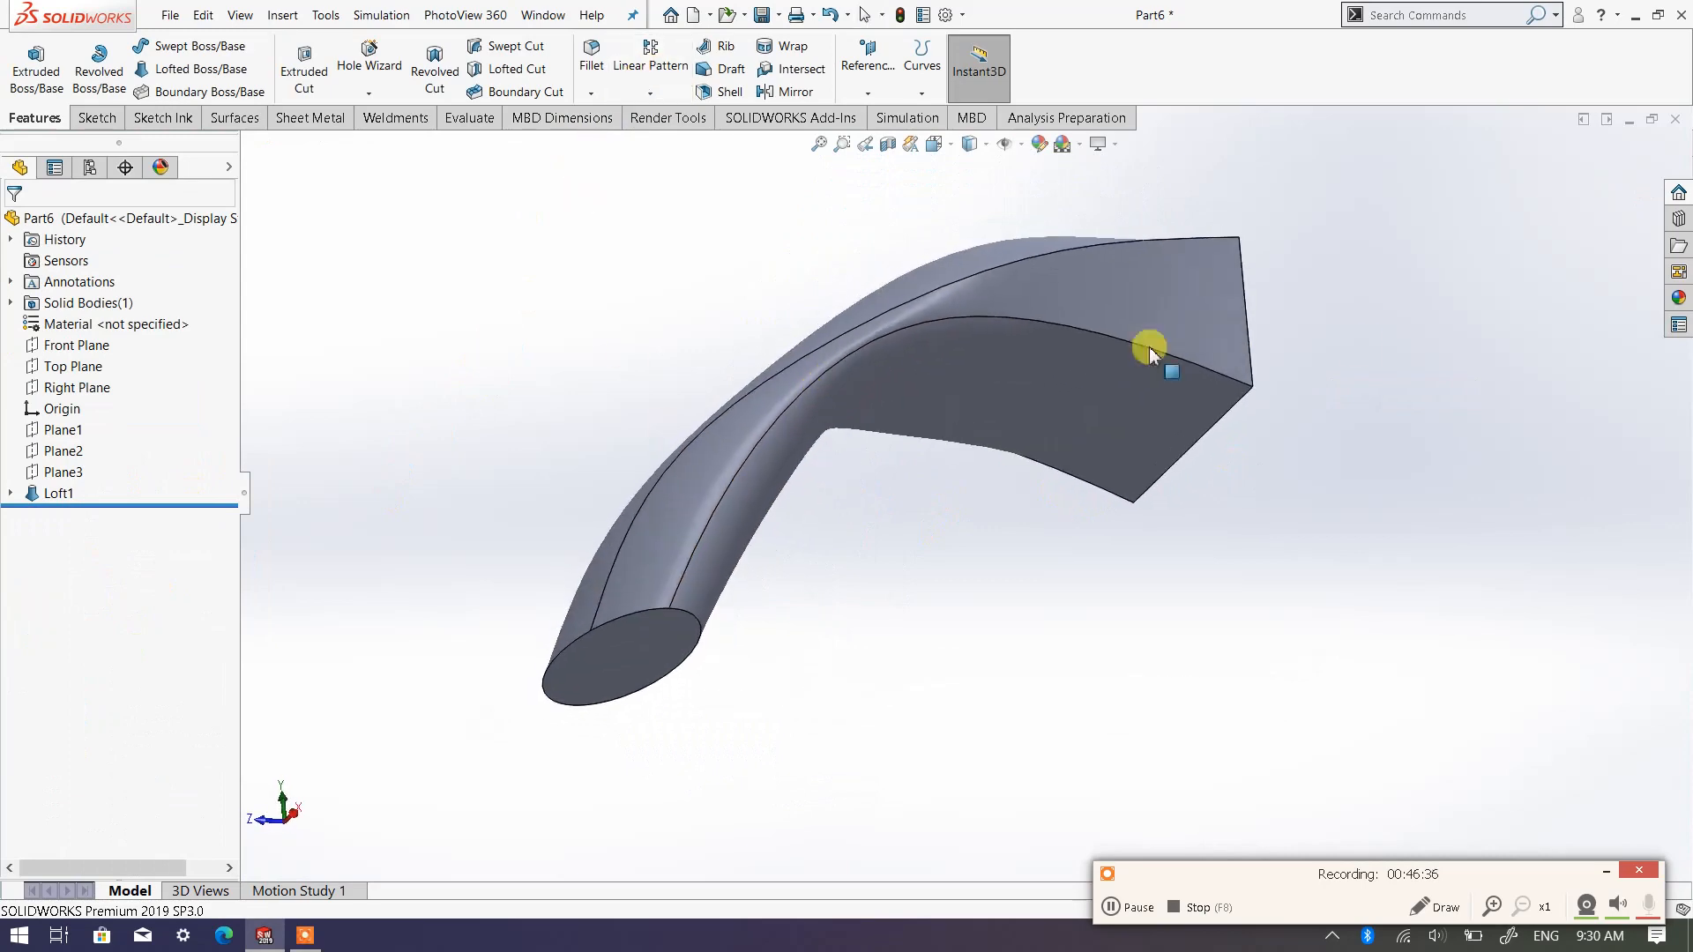
right_click(650, 607)
click(574, 326)
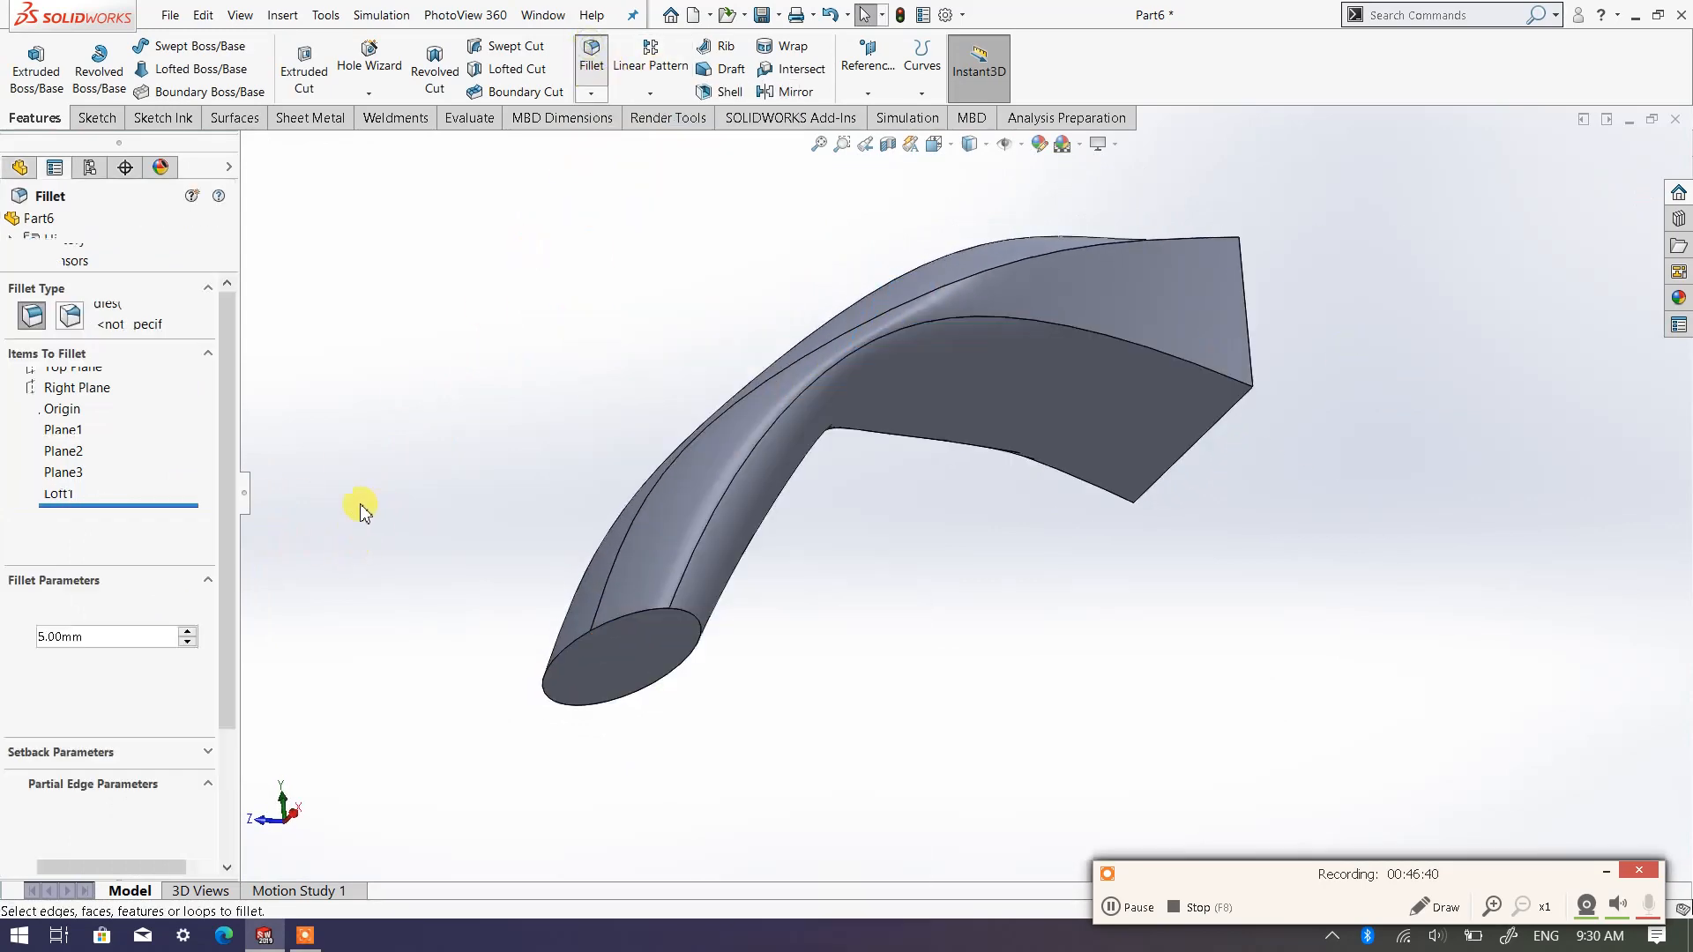
click(607, 622)
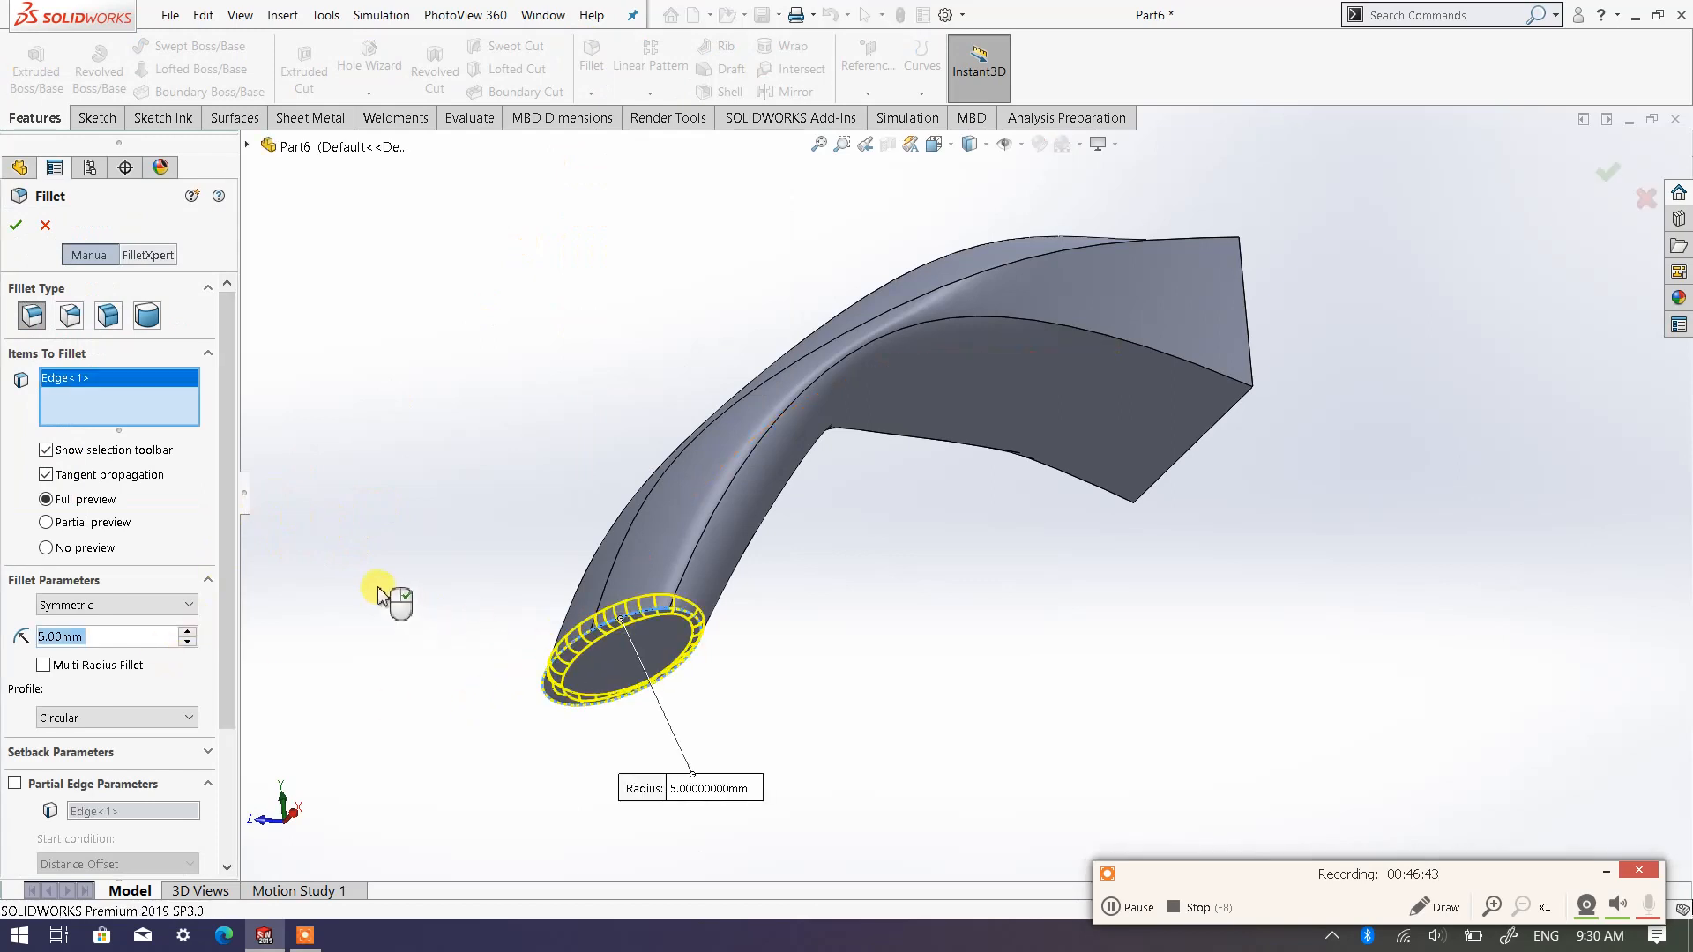
click(16, 227)
Add a separate 5 mm fillet on the upper edge of the loft's rectangular end face
middle_drag(684, 388, 566, 499)
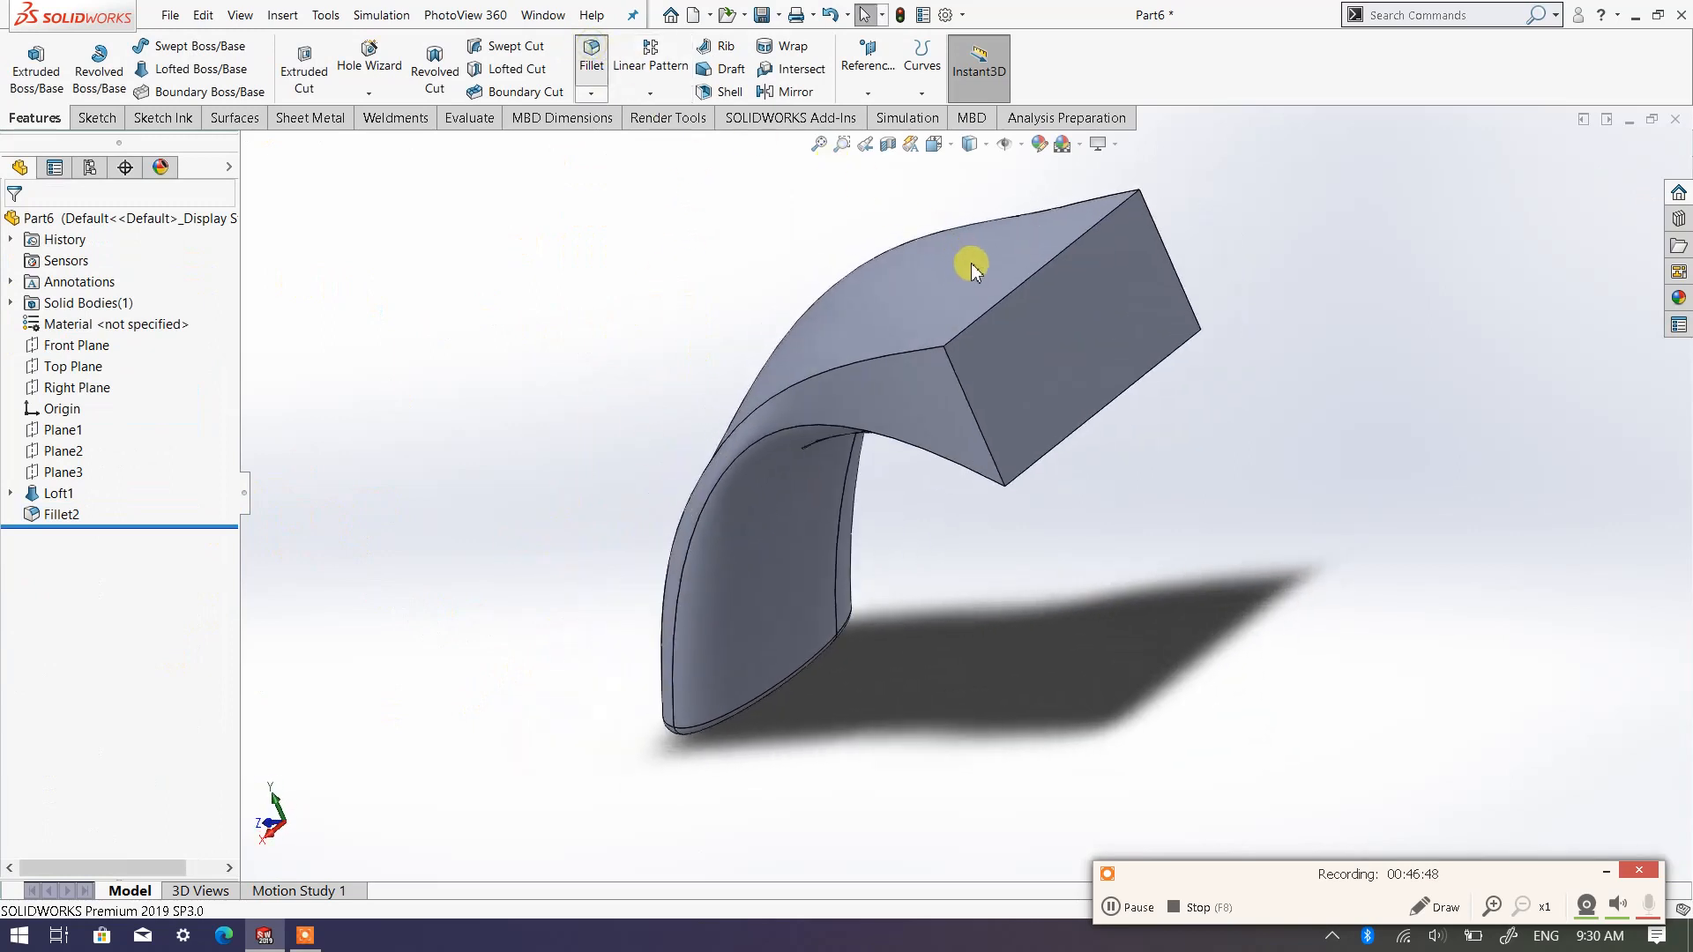
click(997, 300)
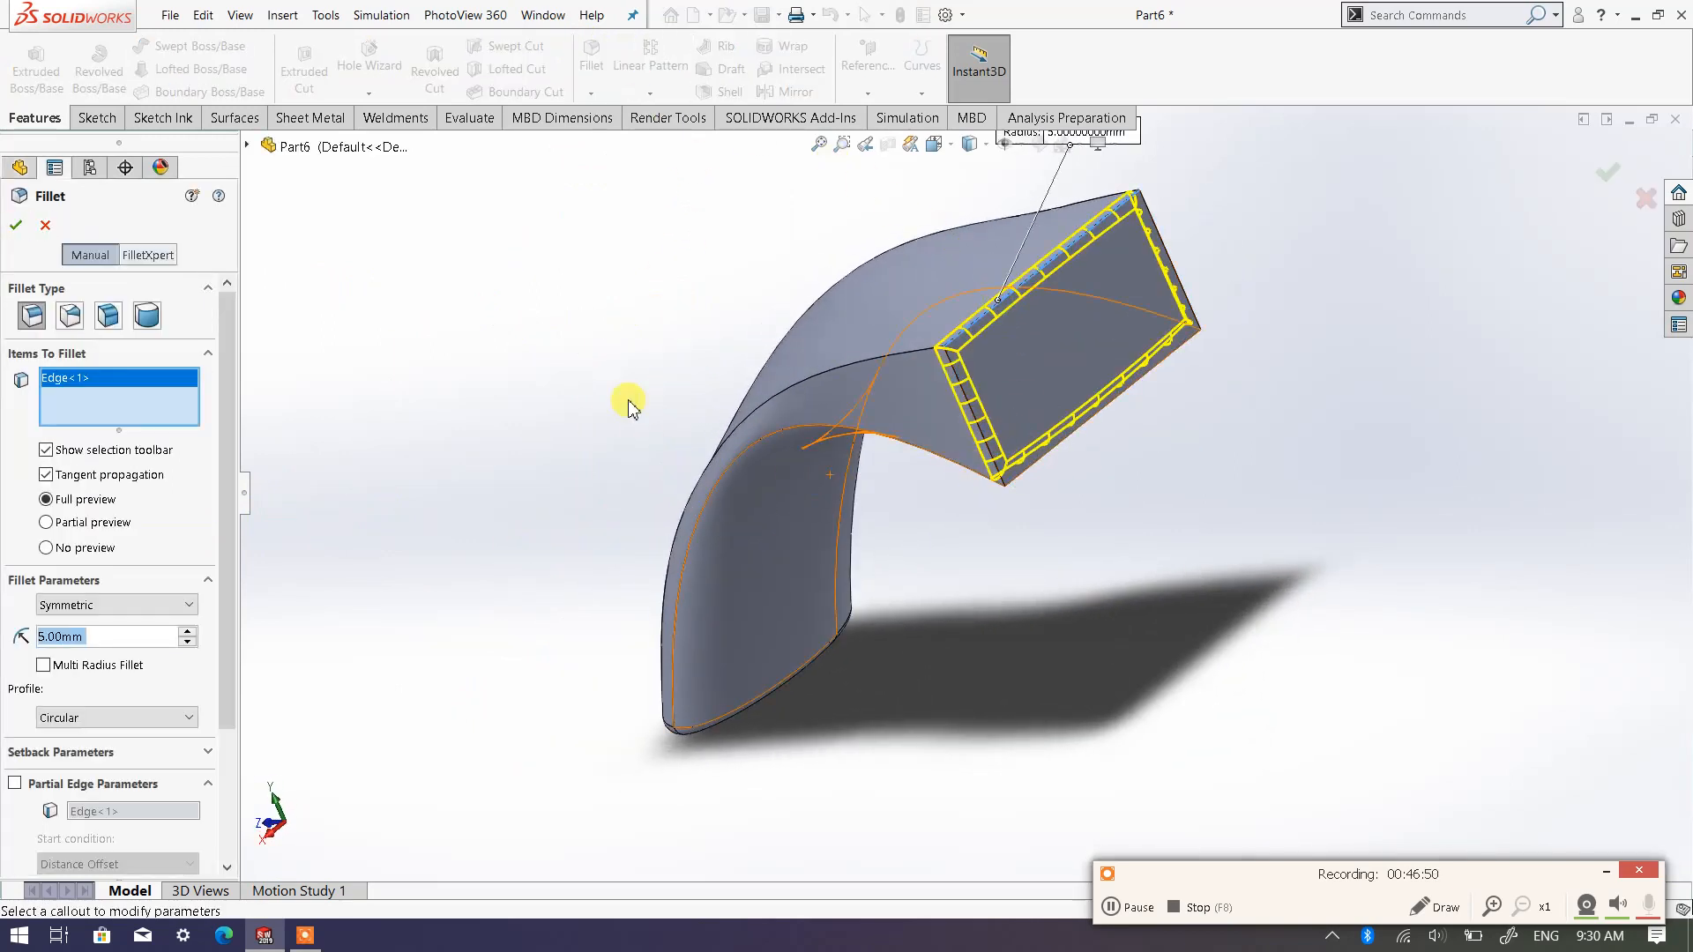
click(17, 227)
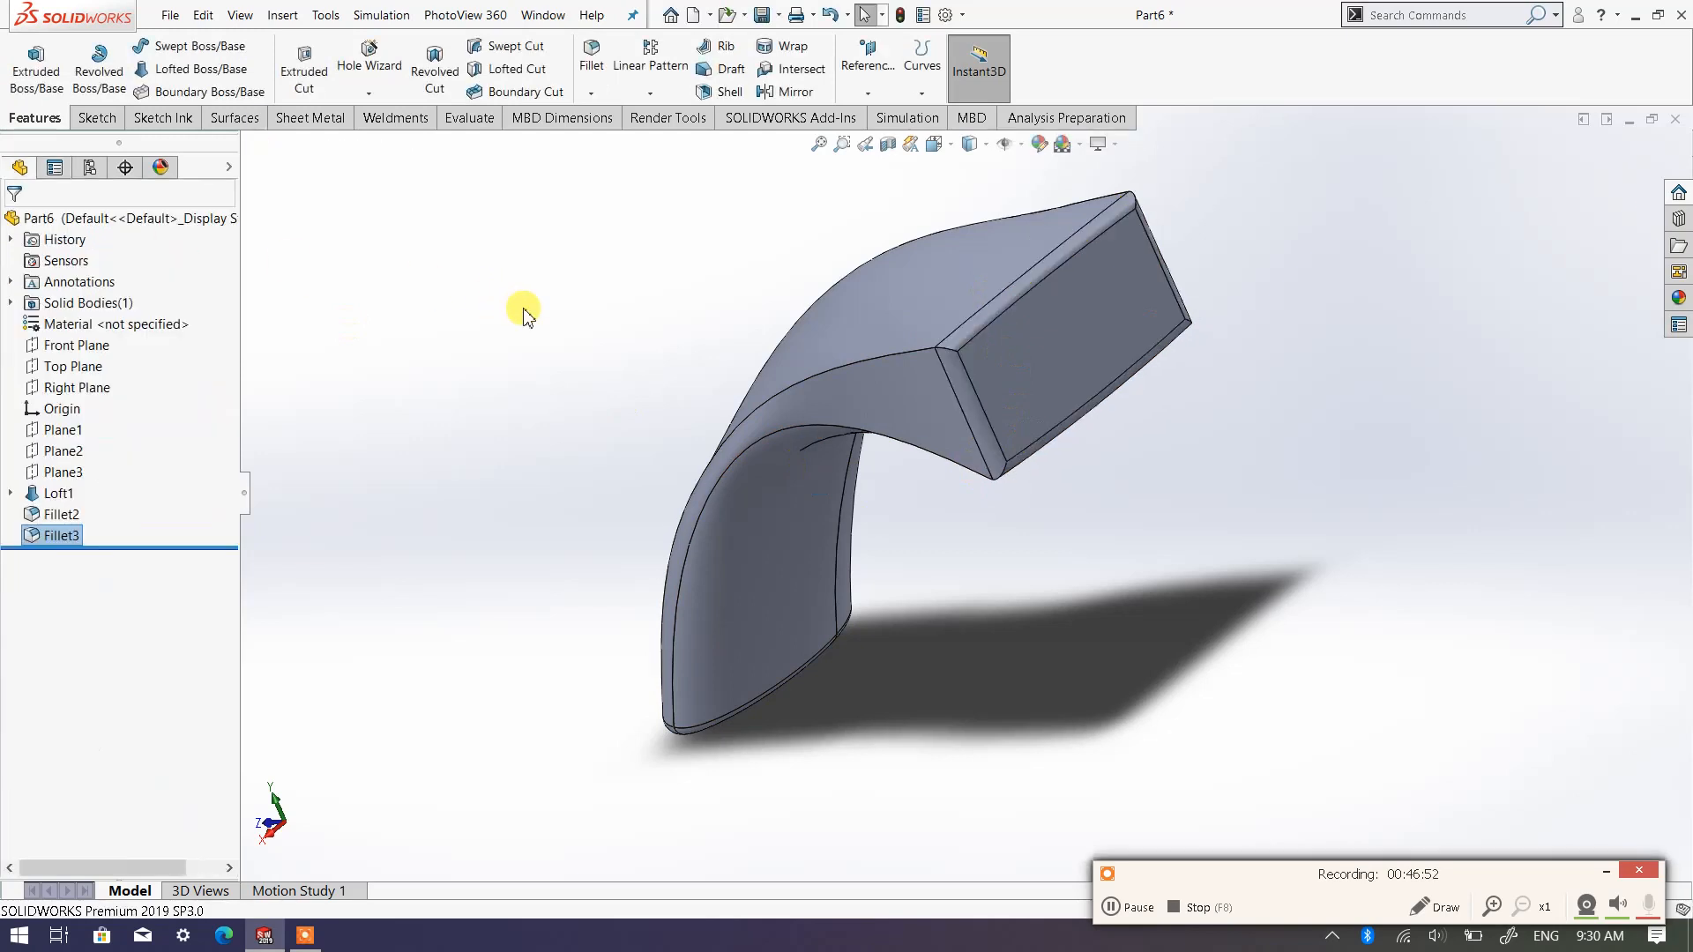
Examine the filleted loft from several angles, checking both end faces and the curved body between them
middle_drag(805, 442, 964, 503)
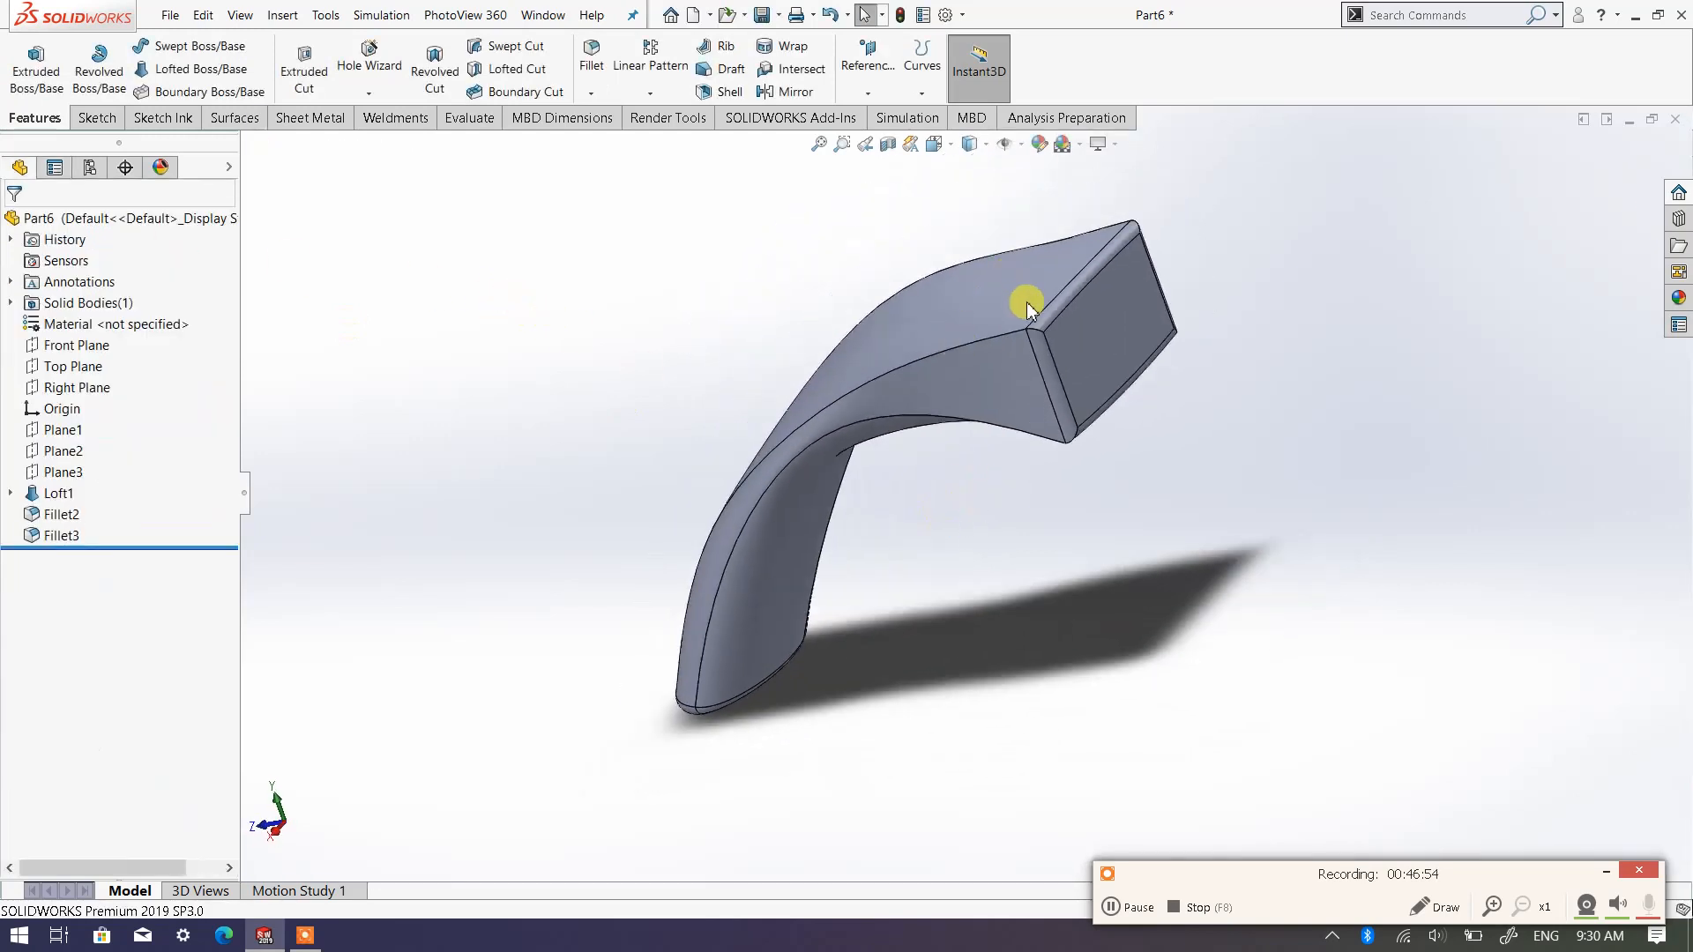
scroll(1047, 367, down, 3)
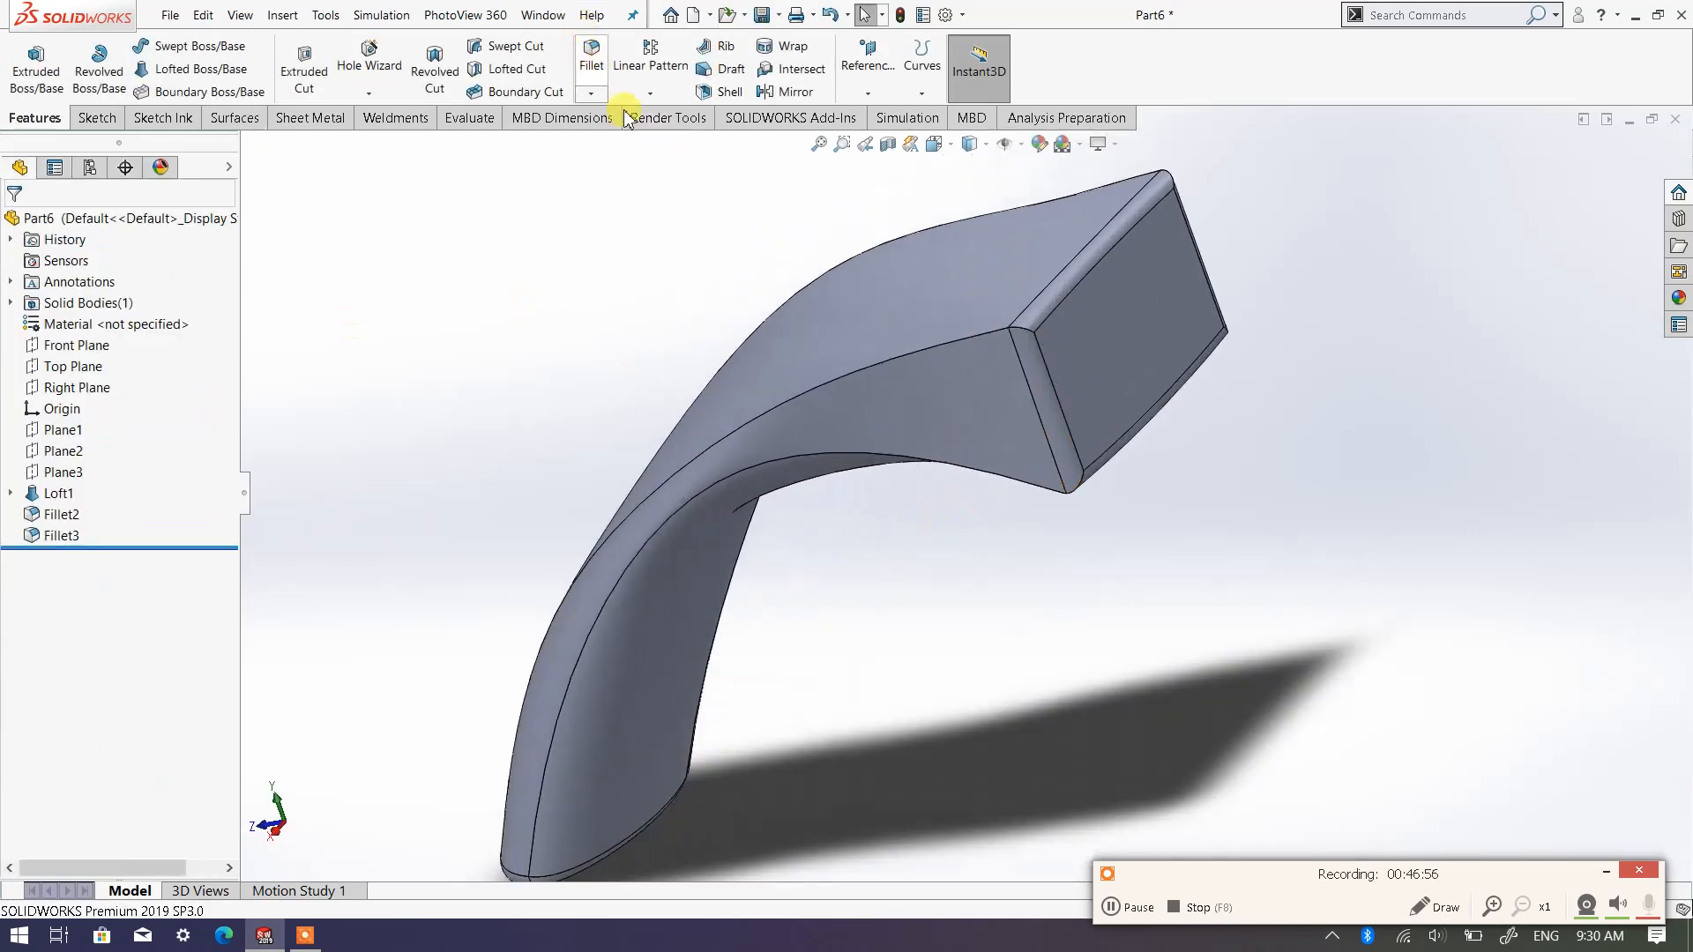
middle_drag(744, 643, 623, 503)
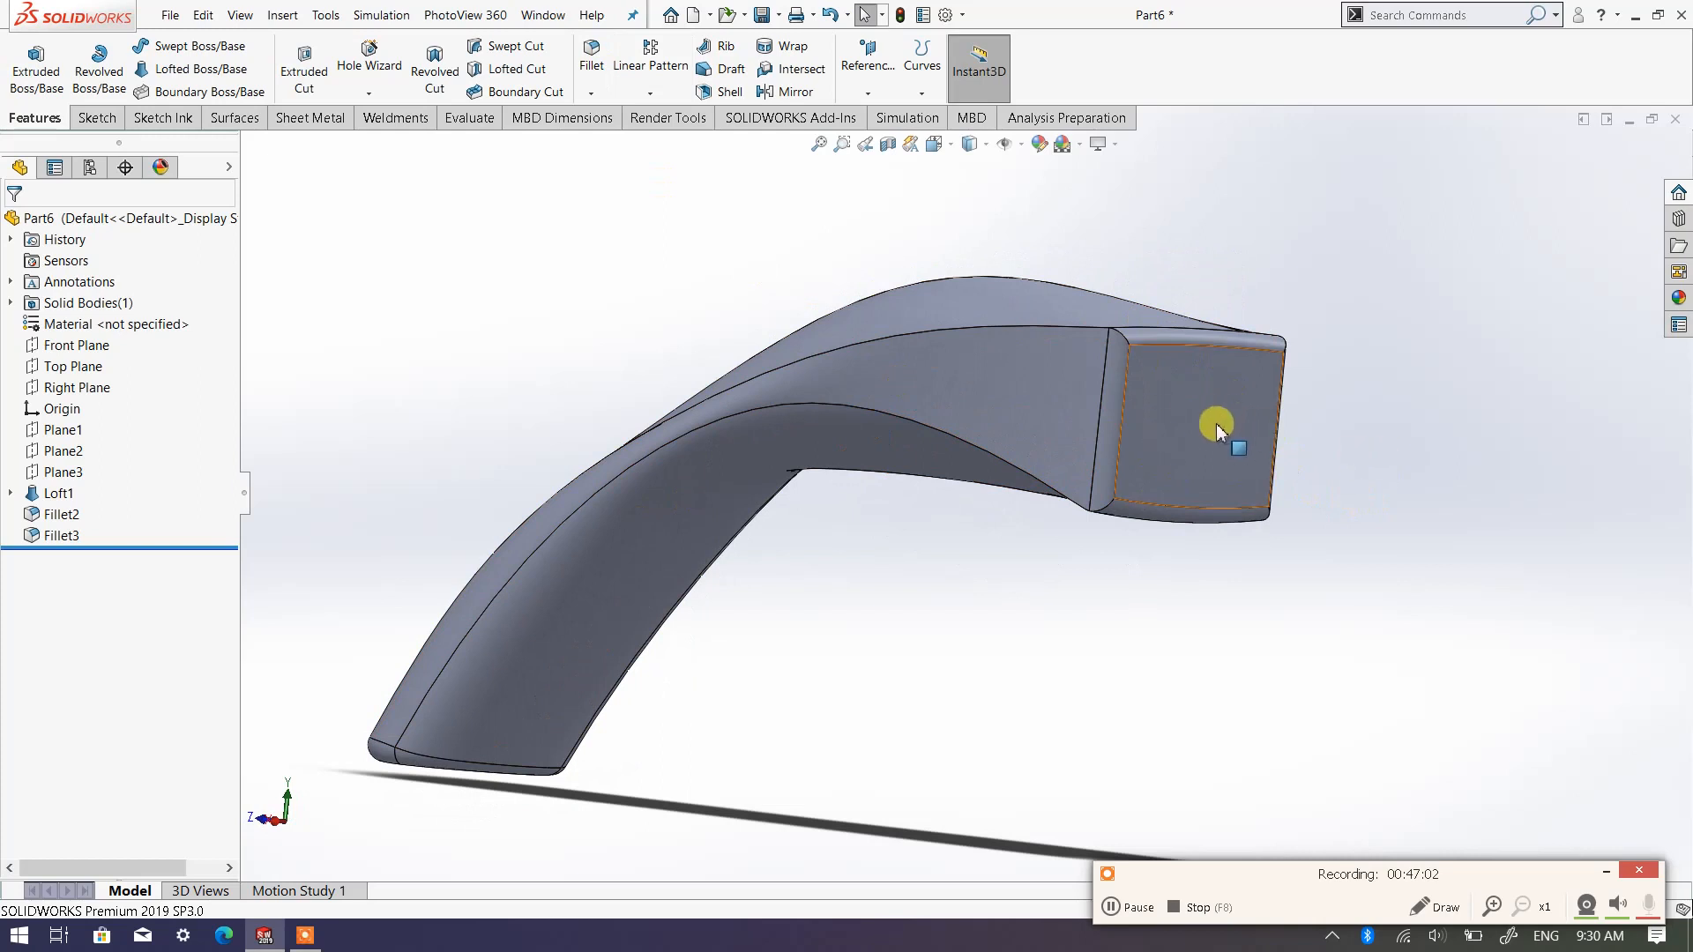
middle_drag(1217, 430, 1013, 427)
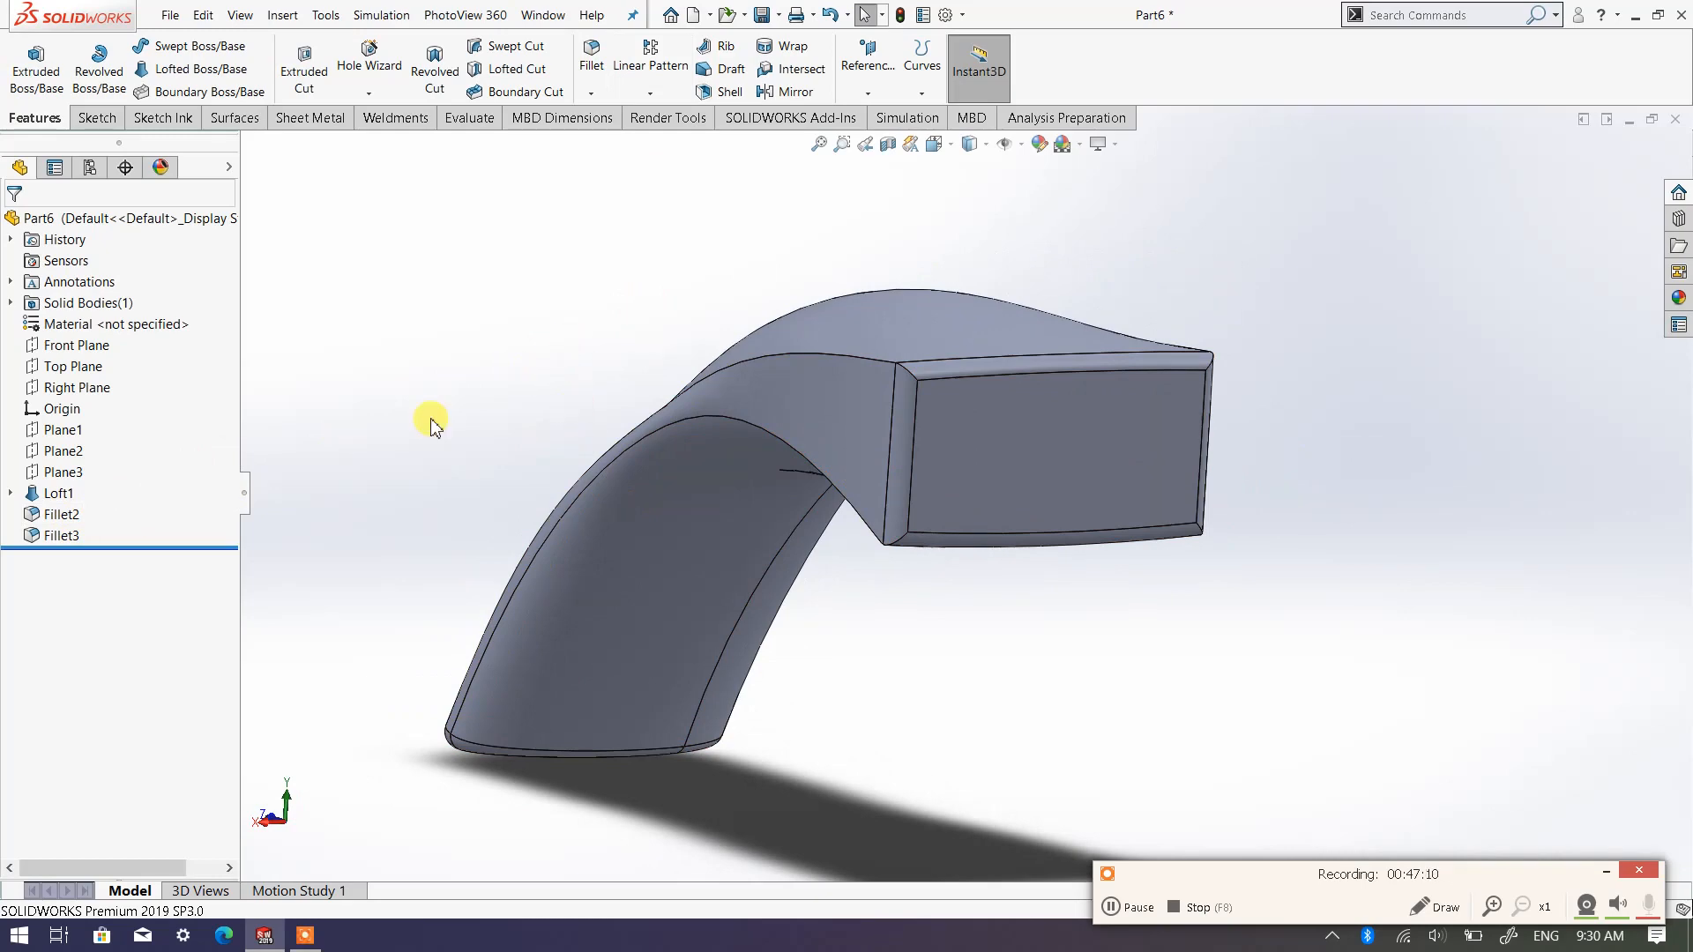
middle_drag(604, 673, 763, 446)
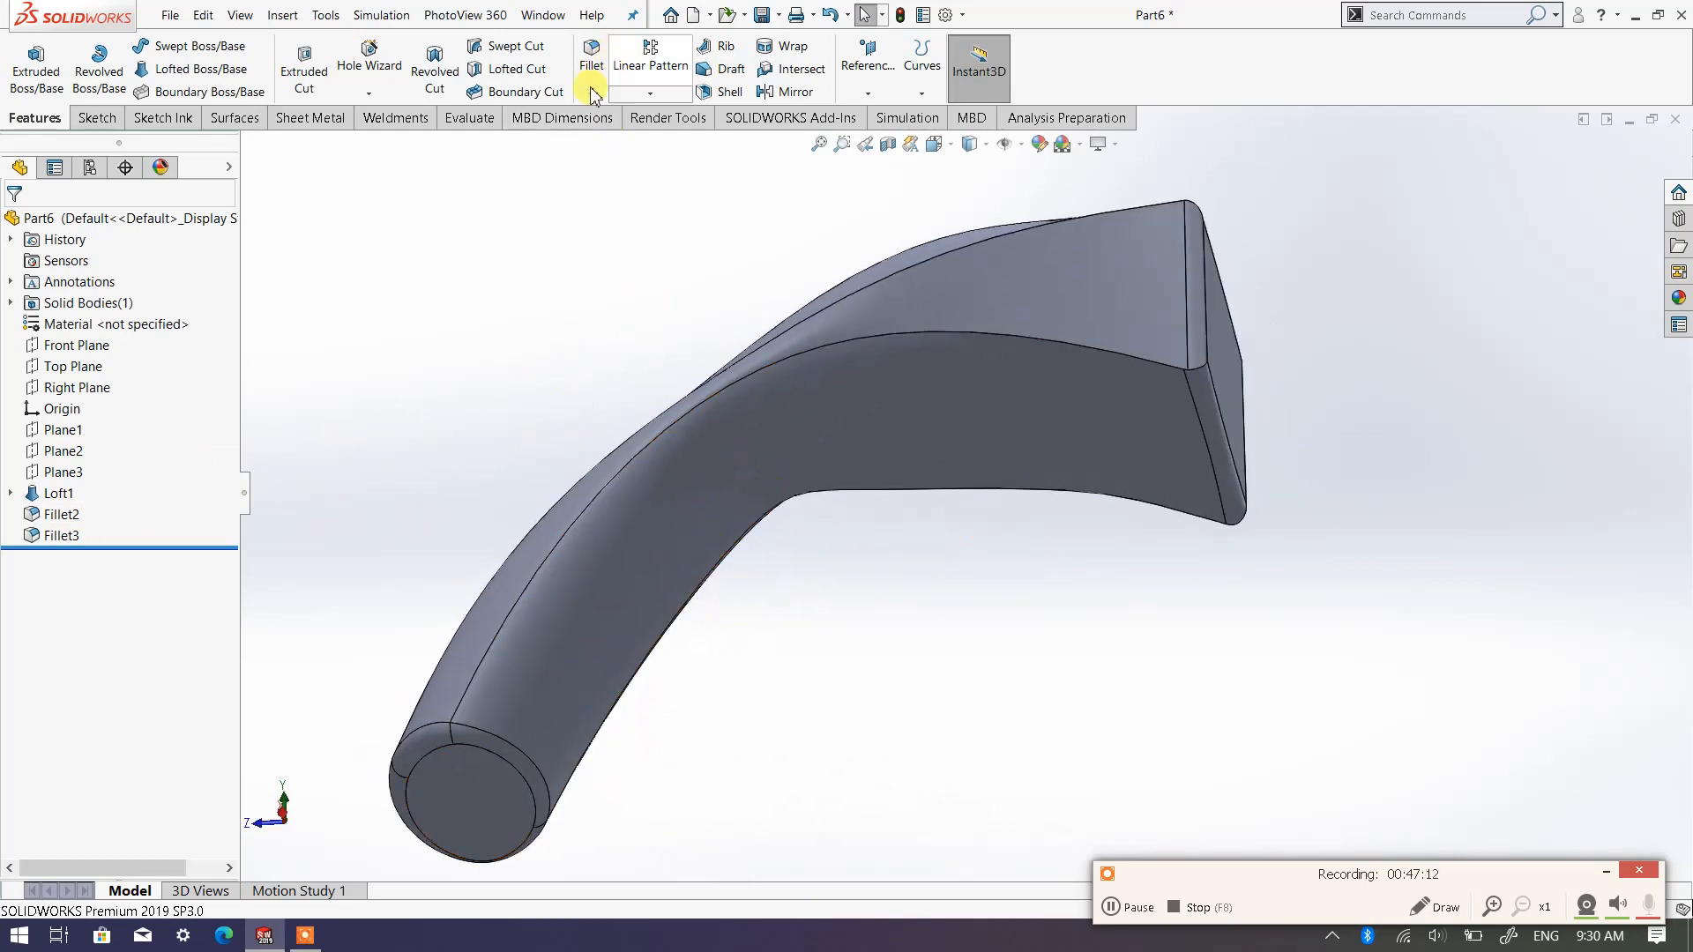
middle_drag(442, 824, 1187, 418)
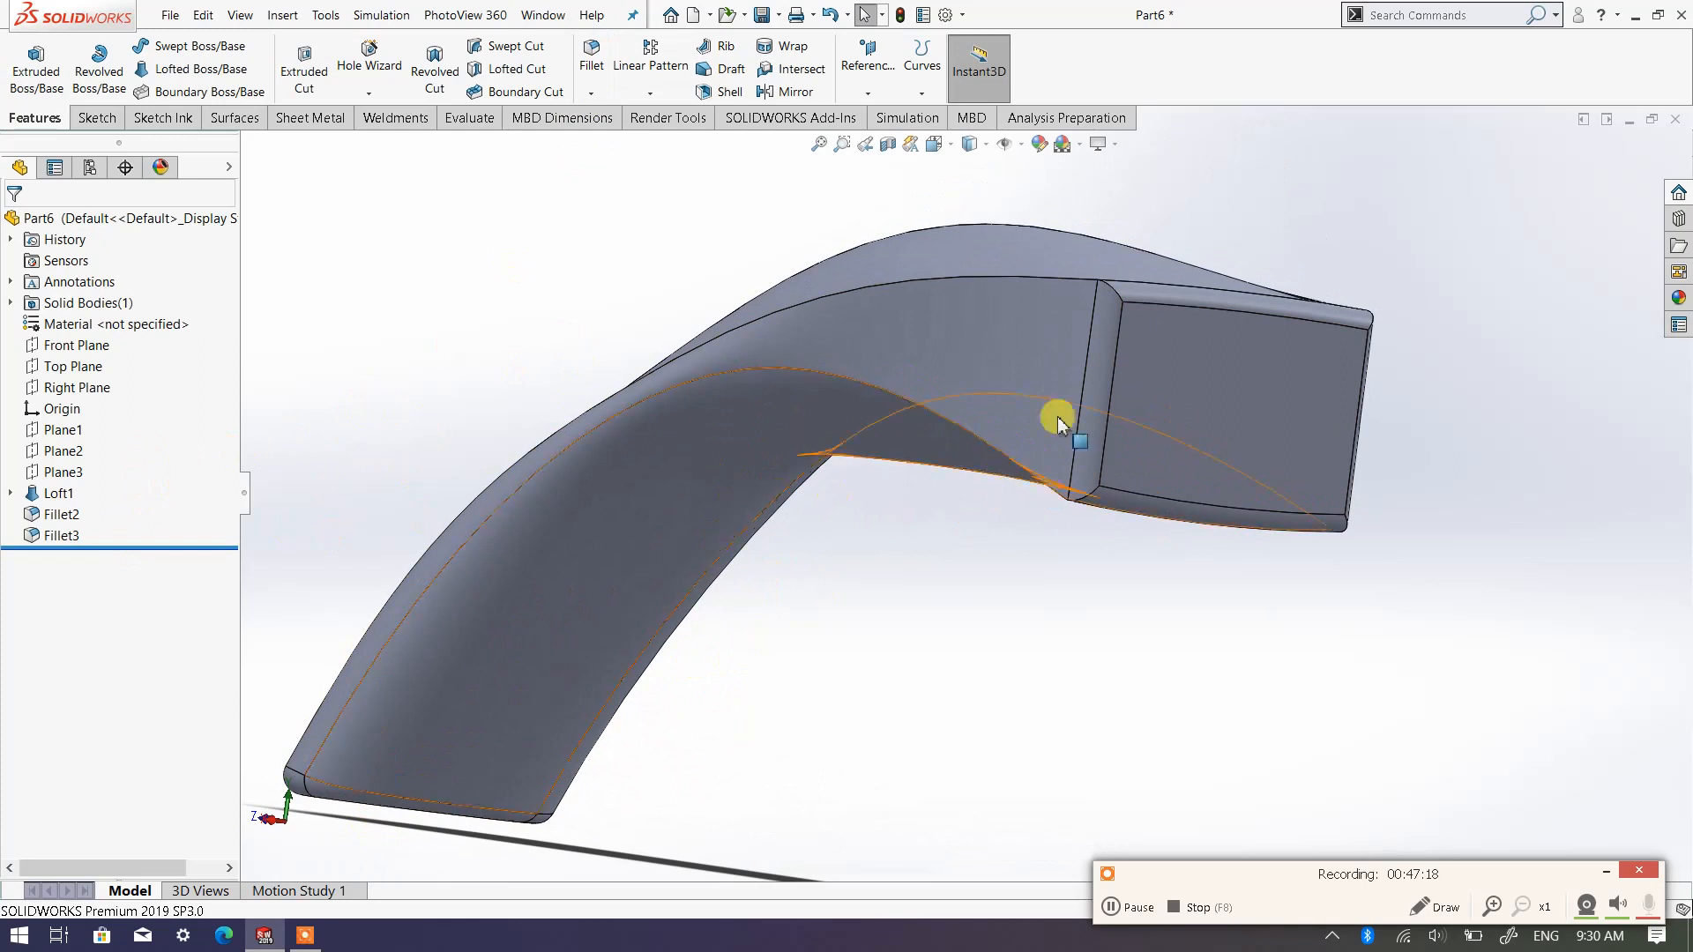
middle_drag(1003, 536, 964, 283)
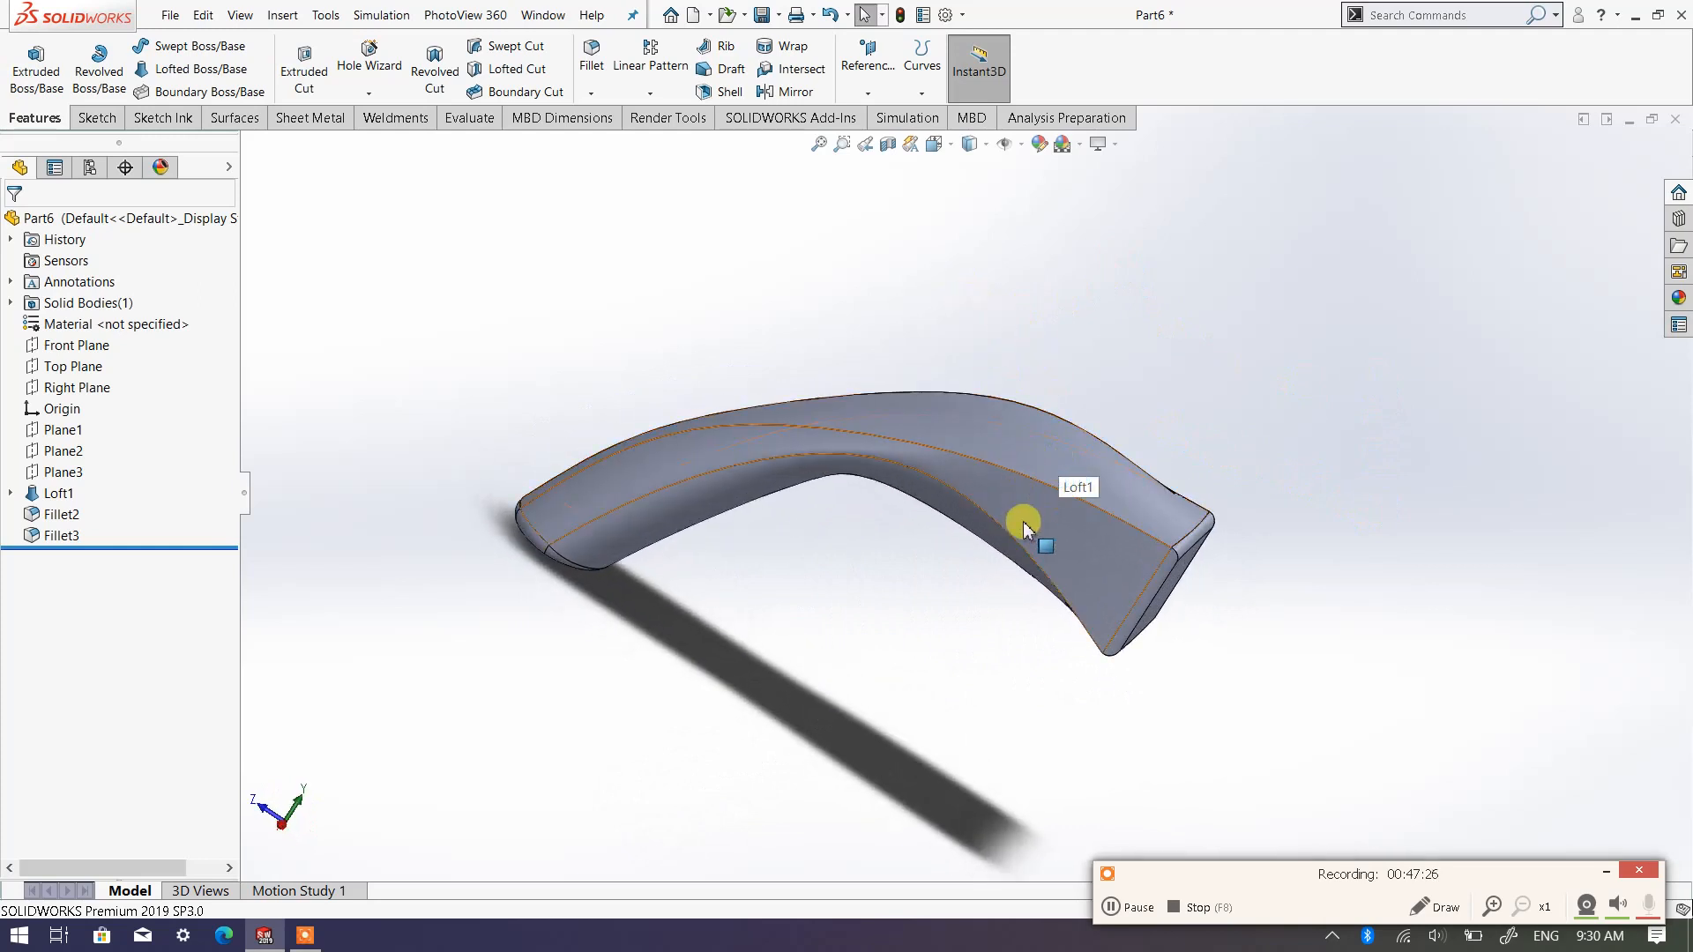
middle_drag(1020, 521, 884, 643)
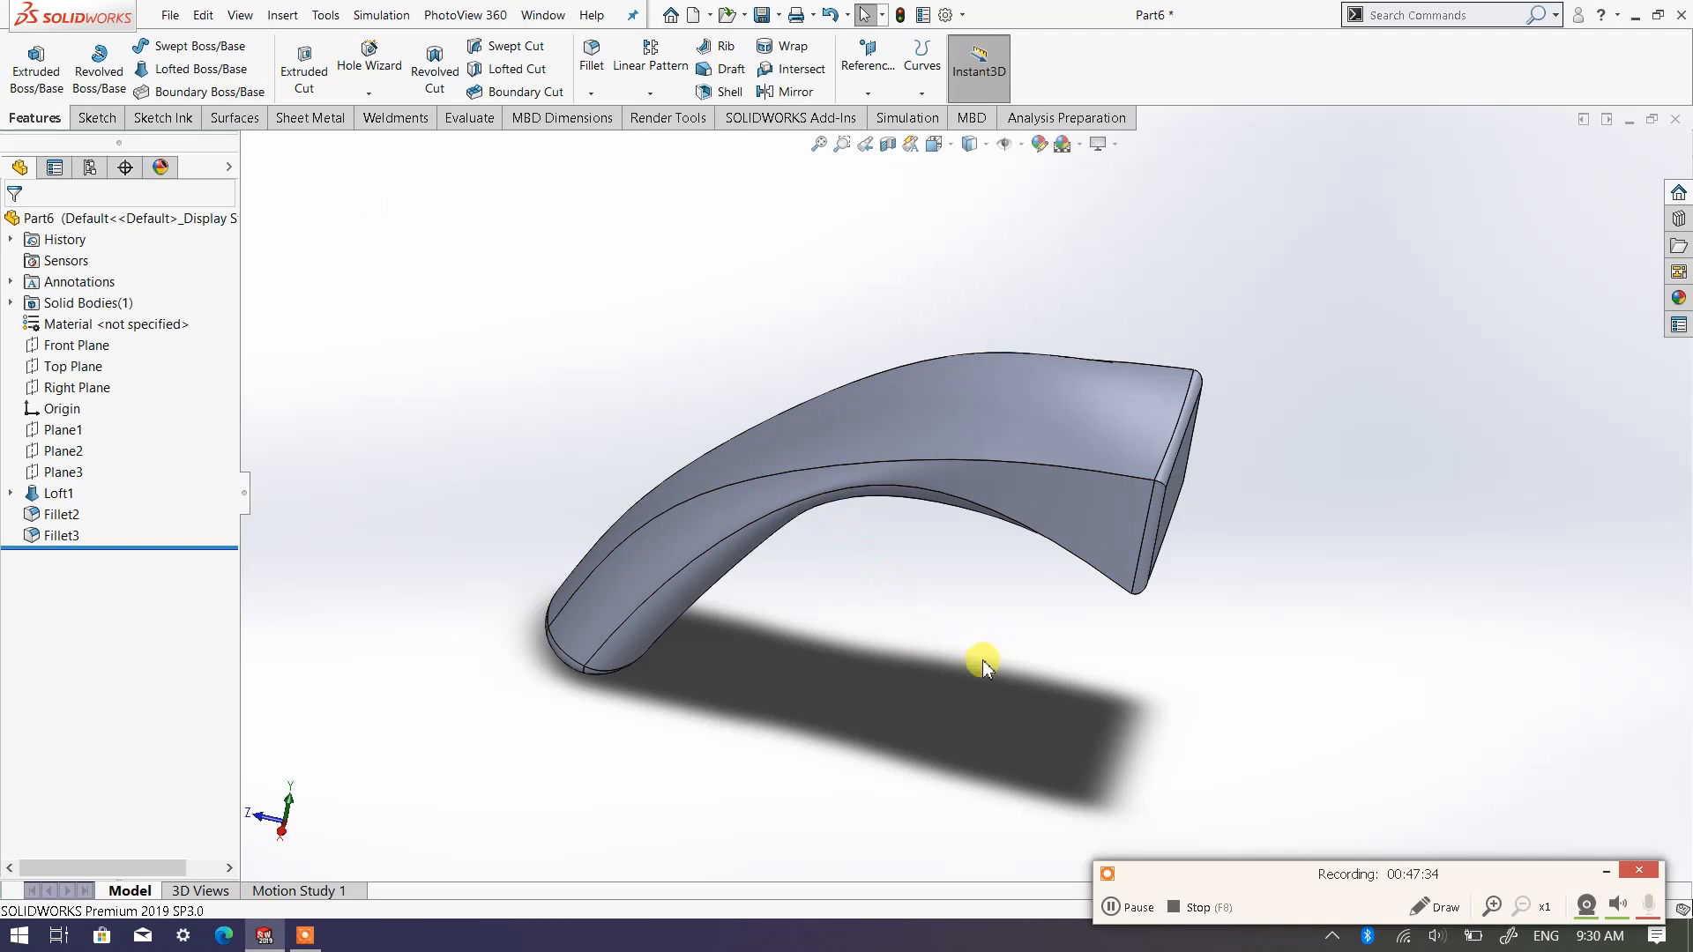
middle_drag(979, 663, 1202, 669)
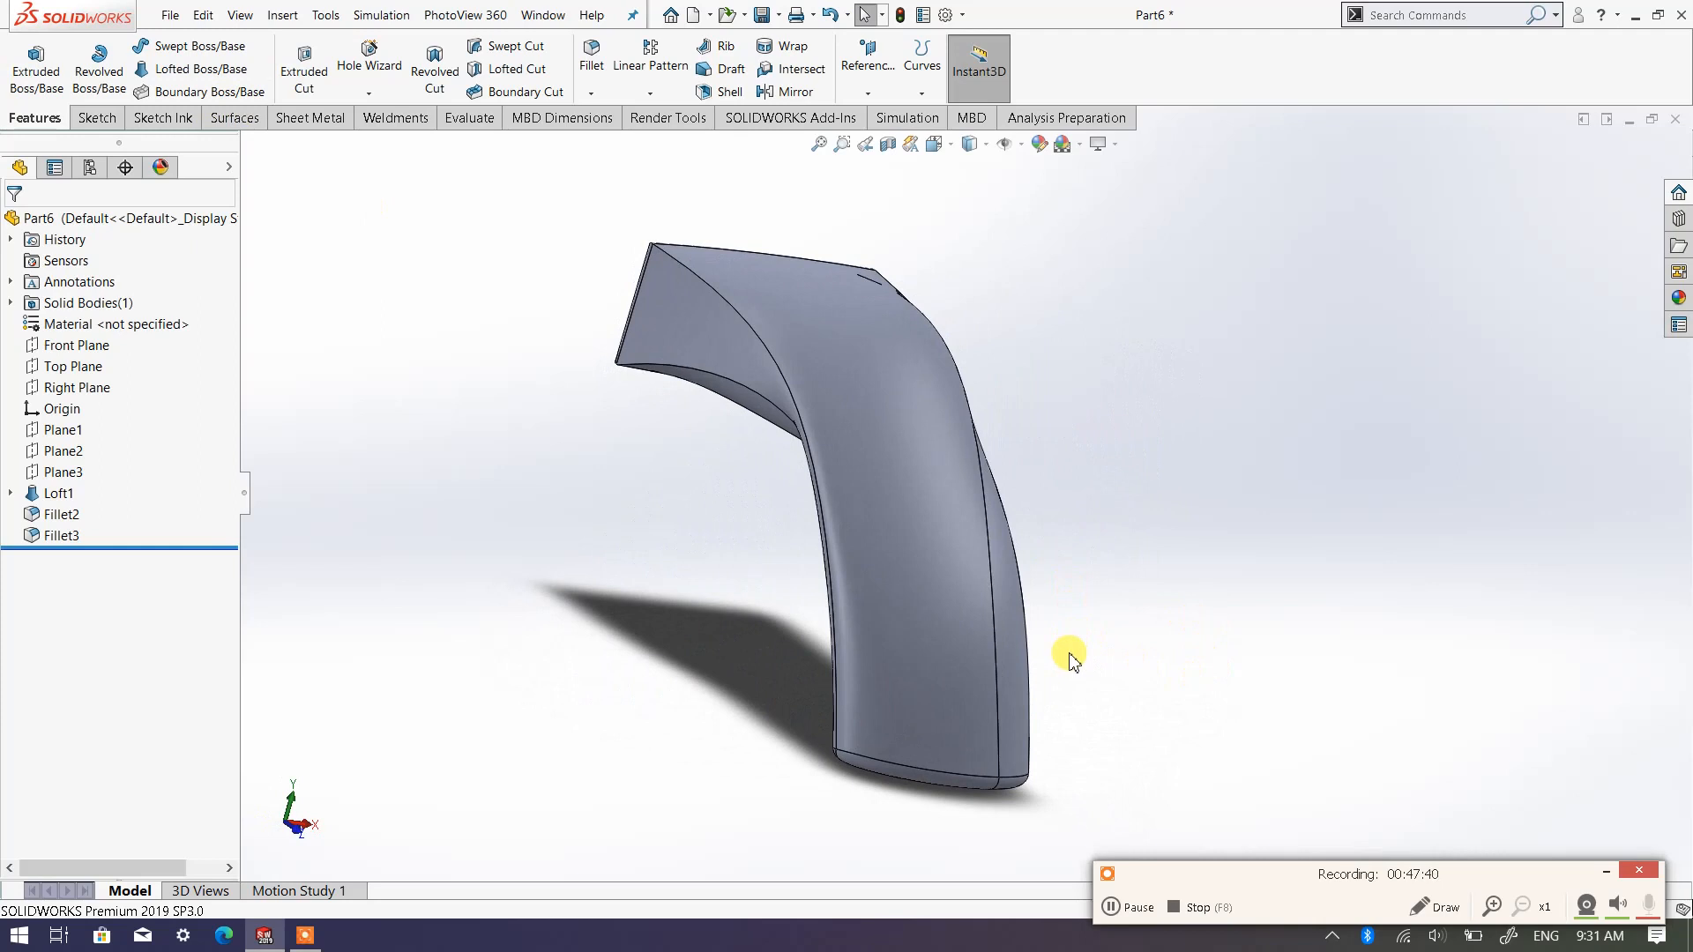
middle_drag(1071, 660, 805, 624)
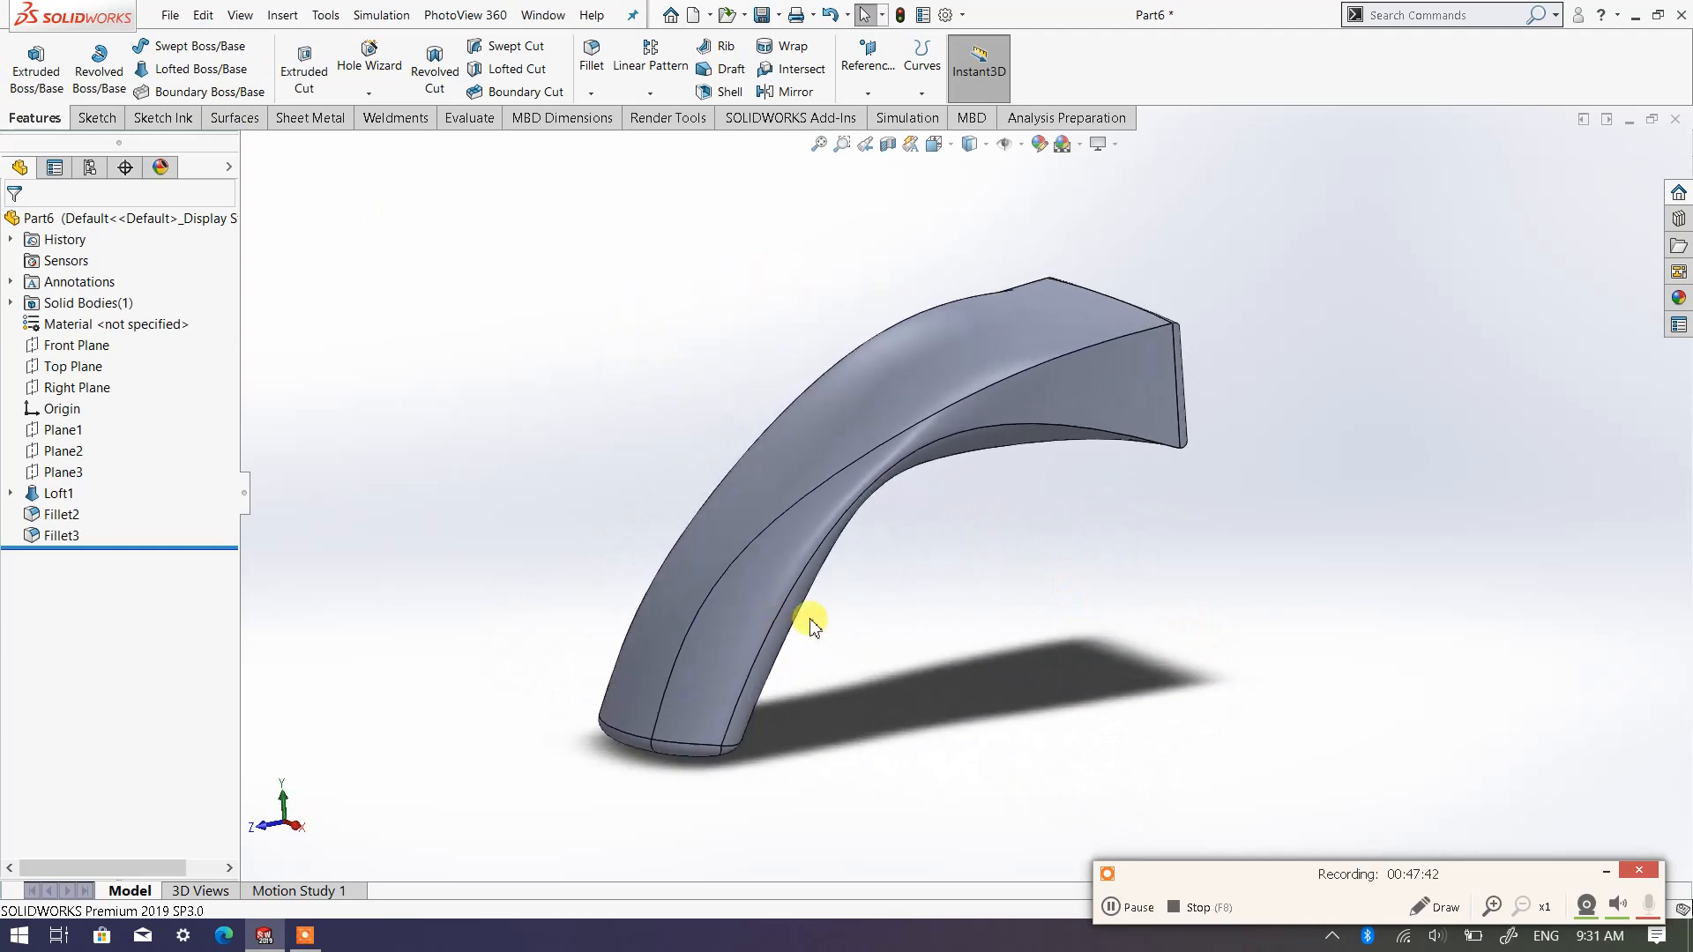